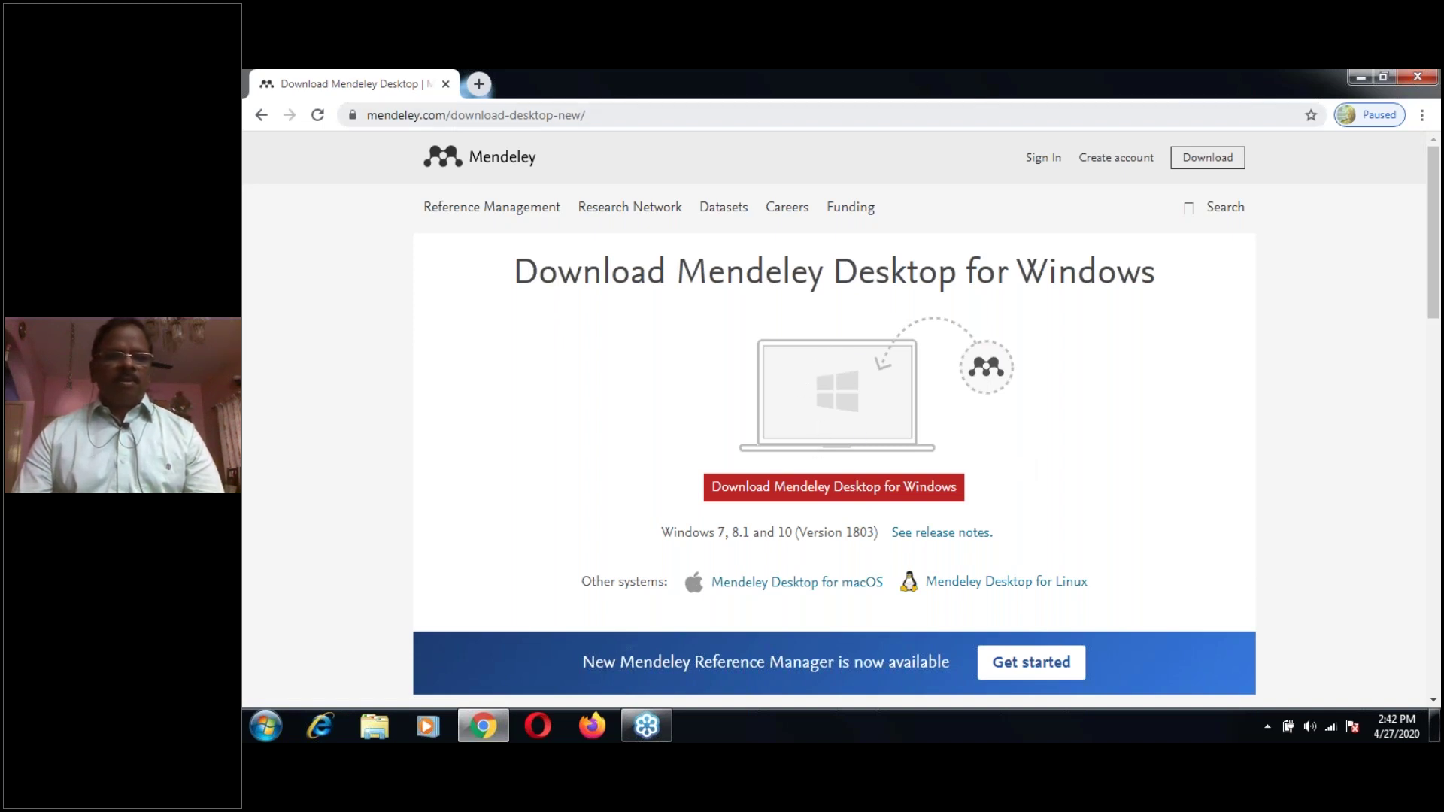
Close the browser showing the Mendeley Desktop download page.
{"action": "left_click", "coordinate": [449, 88]}
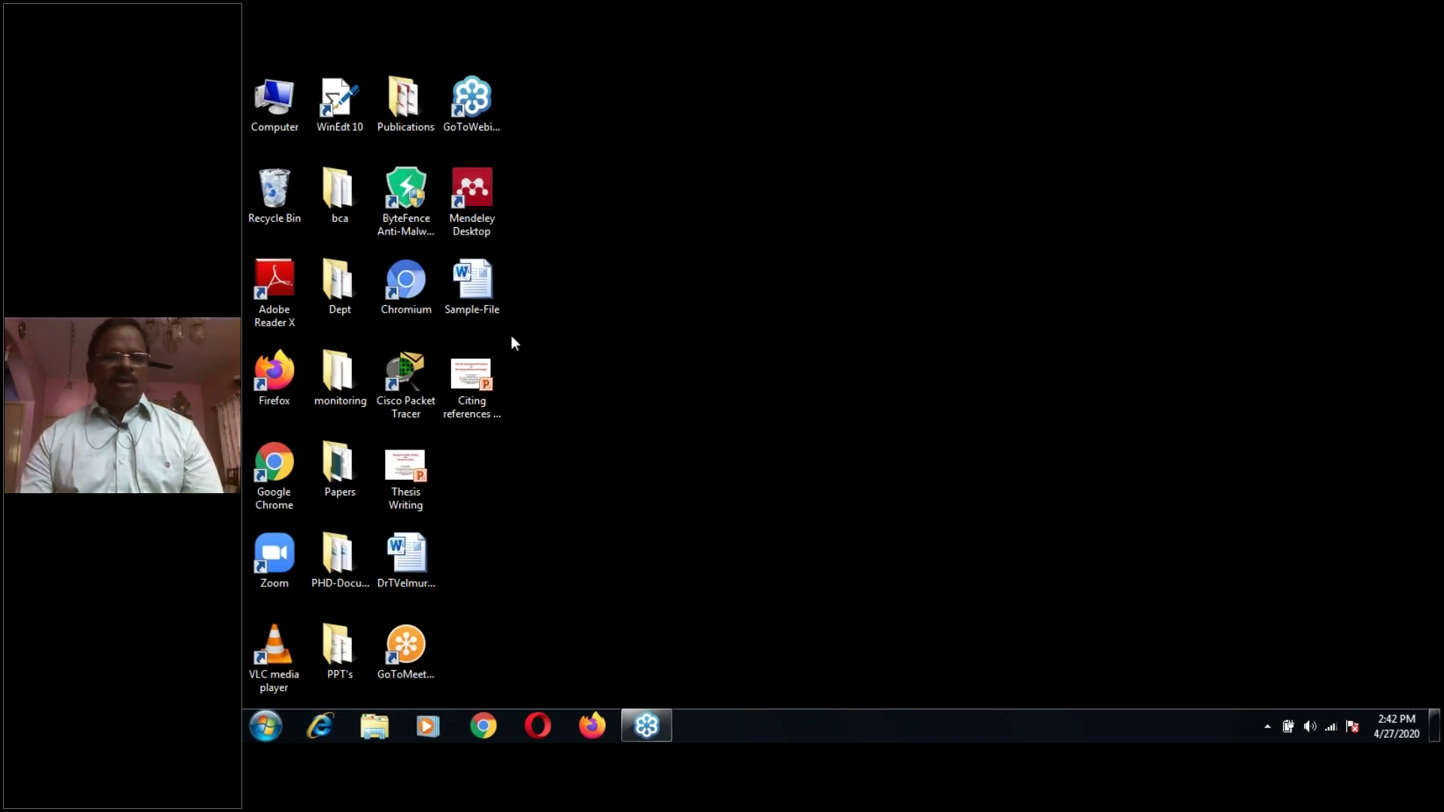
{"action": "double_click", "coordinate": [484, 282]}
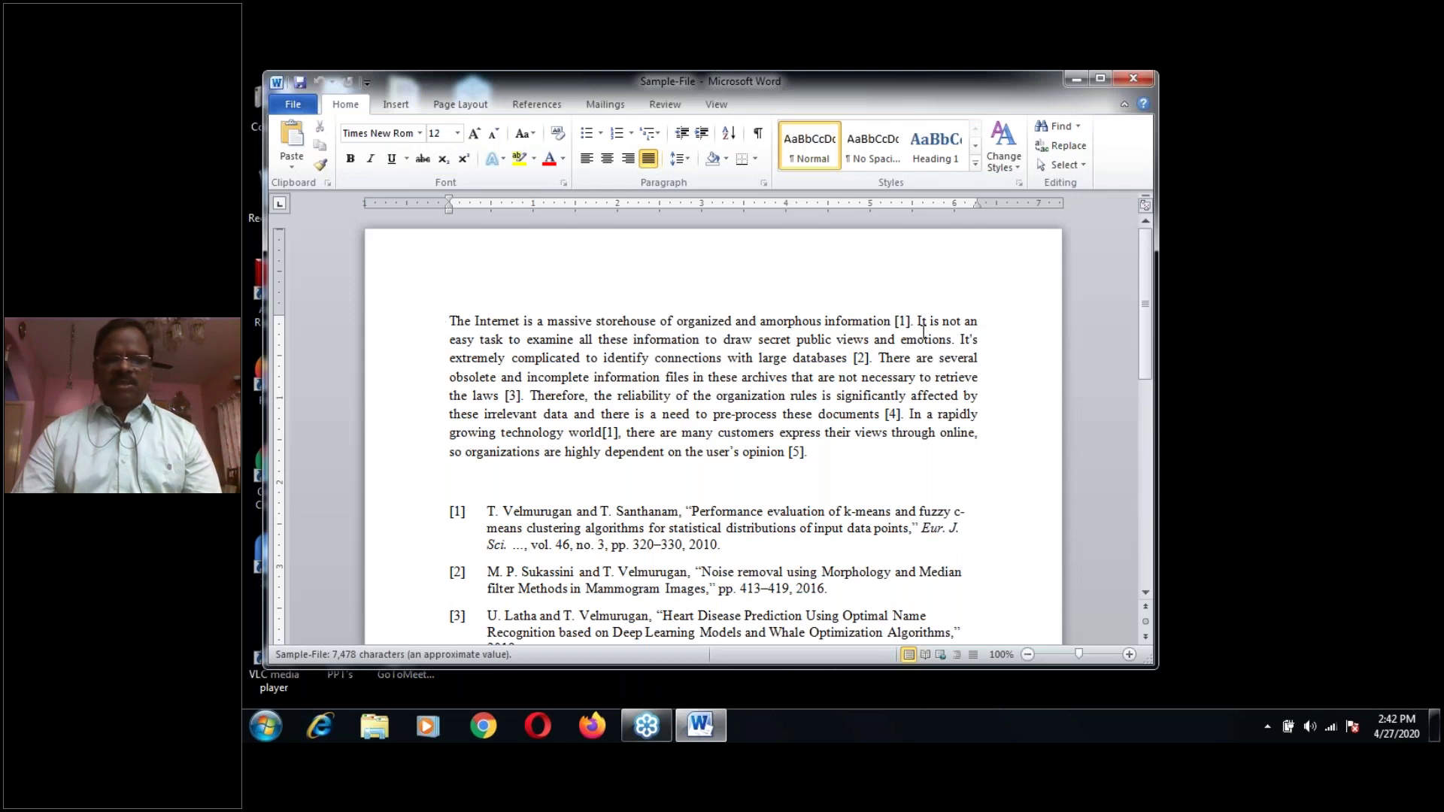
{"action": "left_click", "coordinate": [904, 322]}
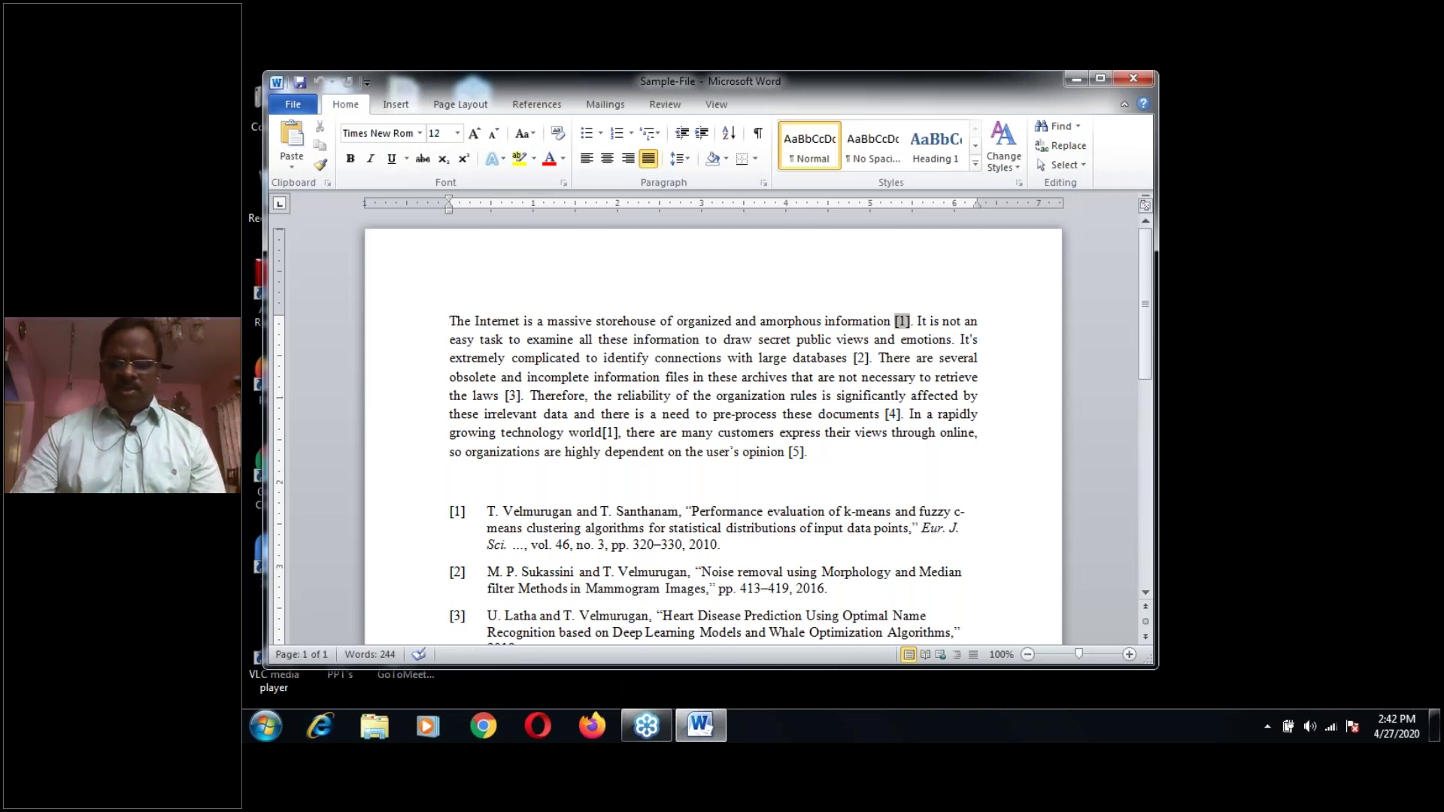
{"action": "key", "text": "BackSpace"}
{"action": "key", "text": "Delete"}
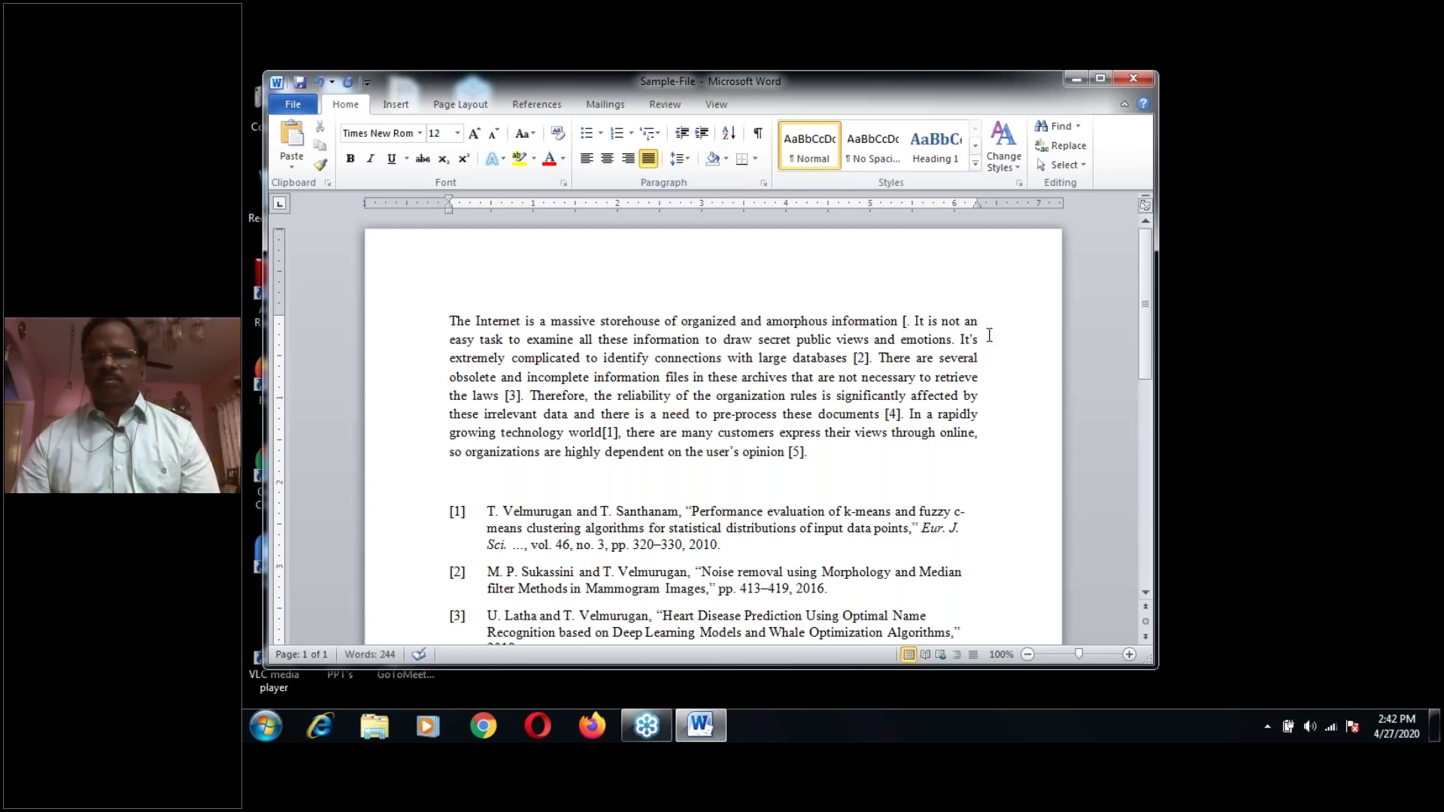
{"action": "left_click", "coordinate": [1129, 79]}
{"action": "left_click", "coordinate": [850, 419]}
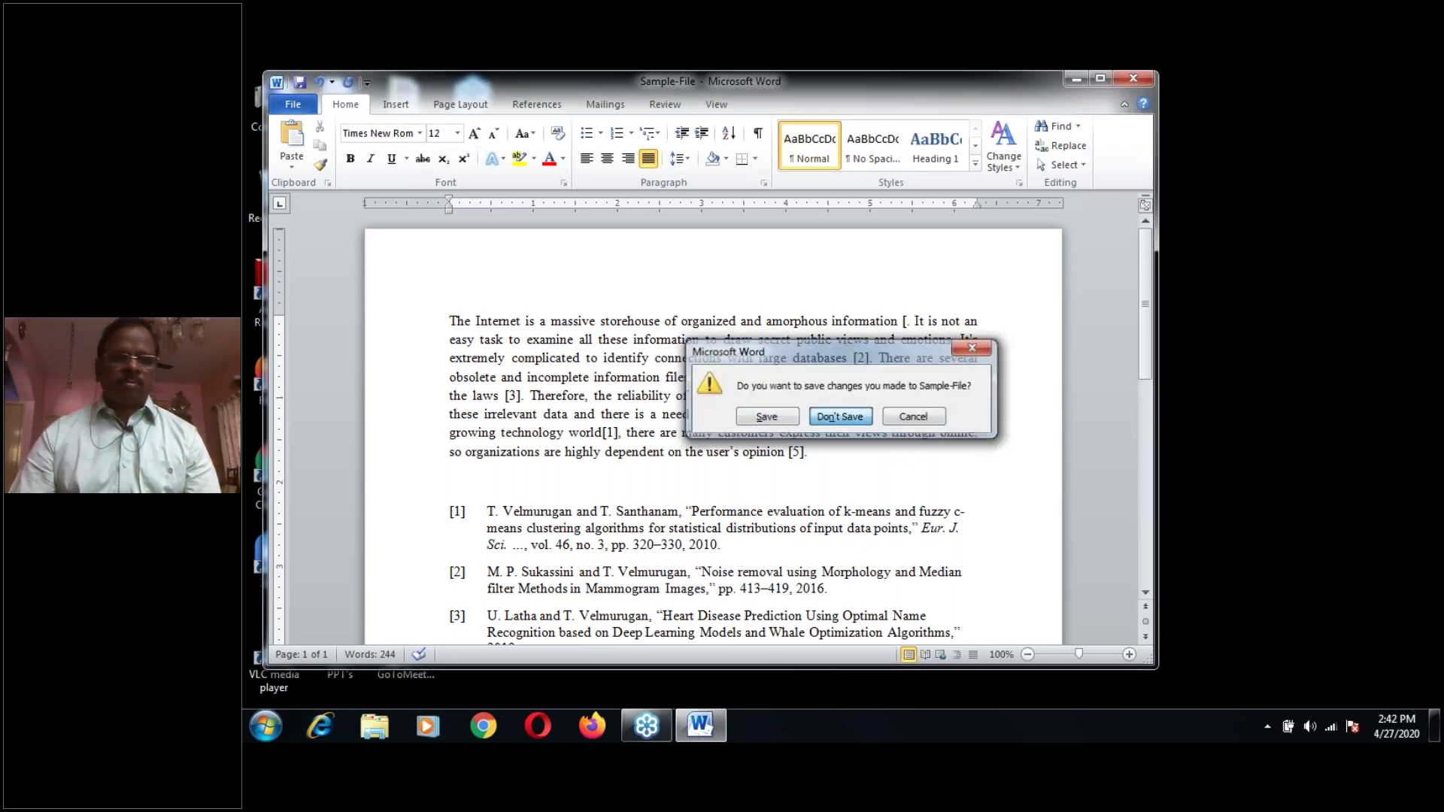
Open Mendeley Desktop, postpone the offered update and maximize the window.
{"action": "double_click", "coordinate": [491, 216]}
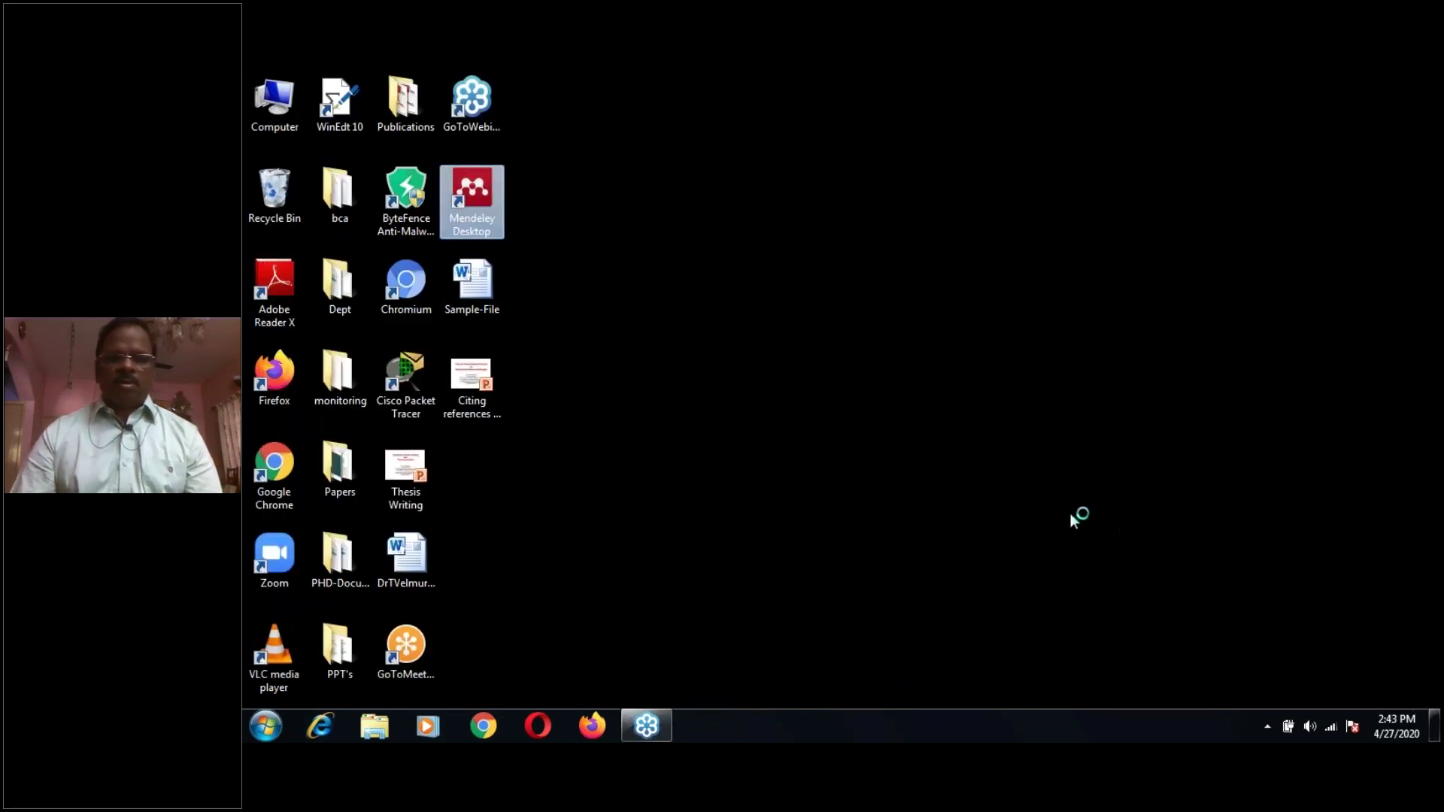
{"action": "left_click", "coordinate": [1066, 514]}
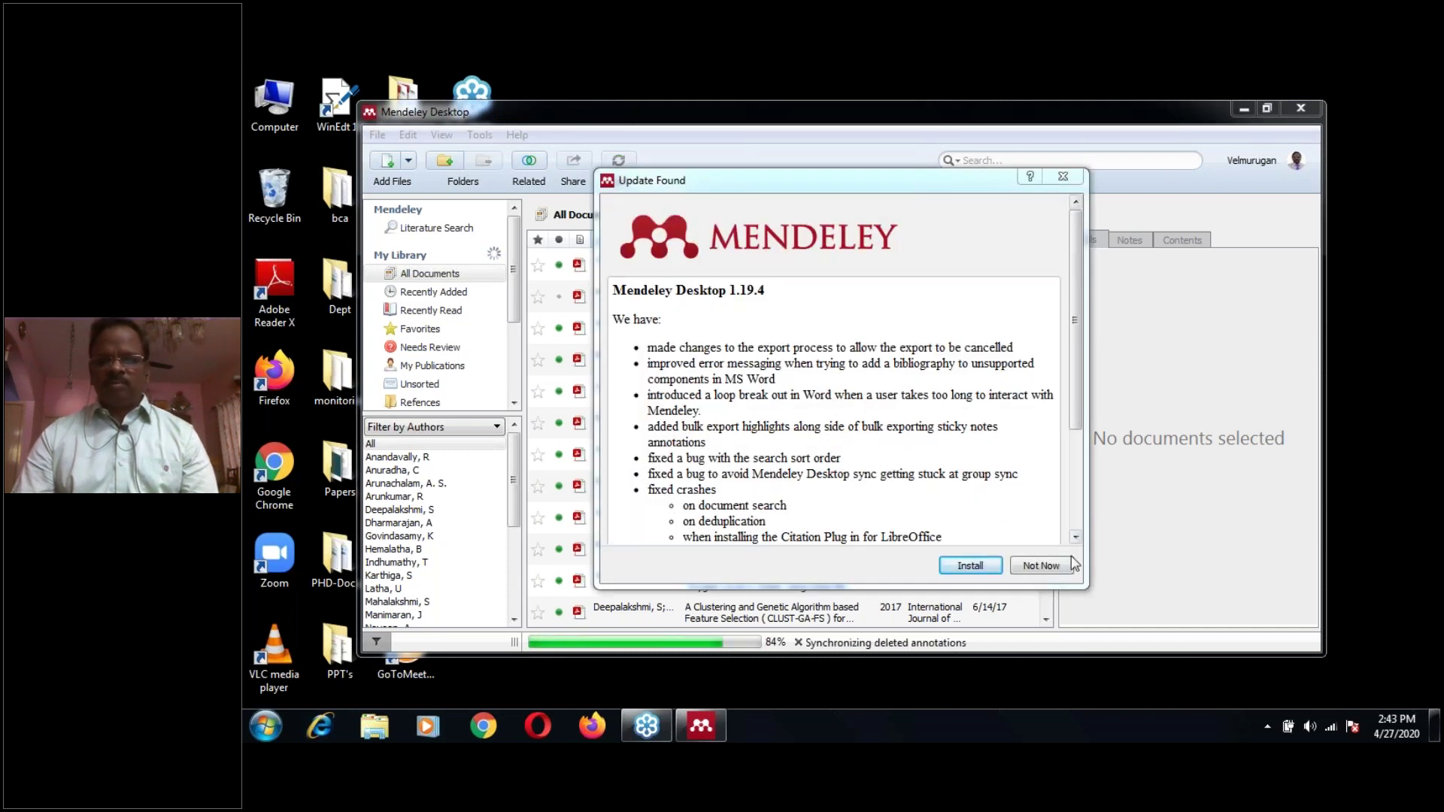
{"action": "left_click", "coordinate": [1042, 566]}
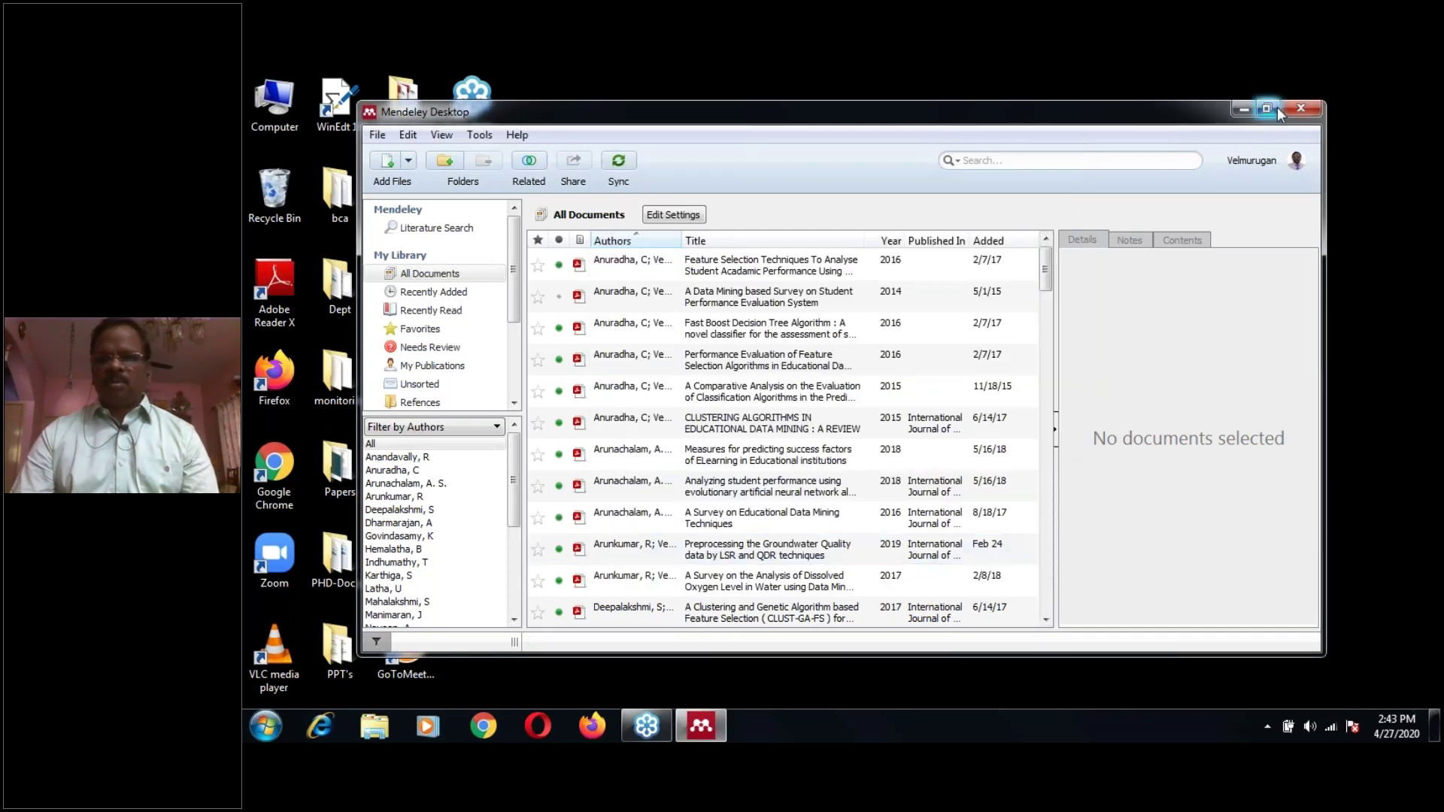
{"action": "left_click", "coordinate": [1267, 108]}
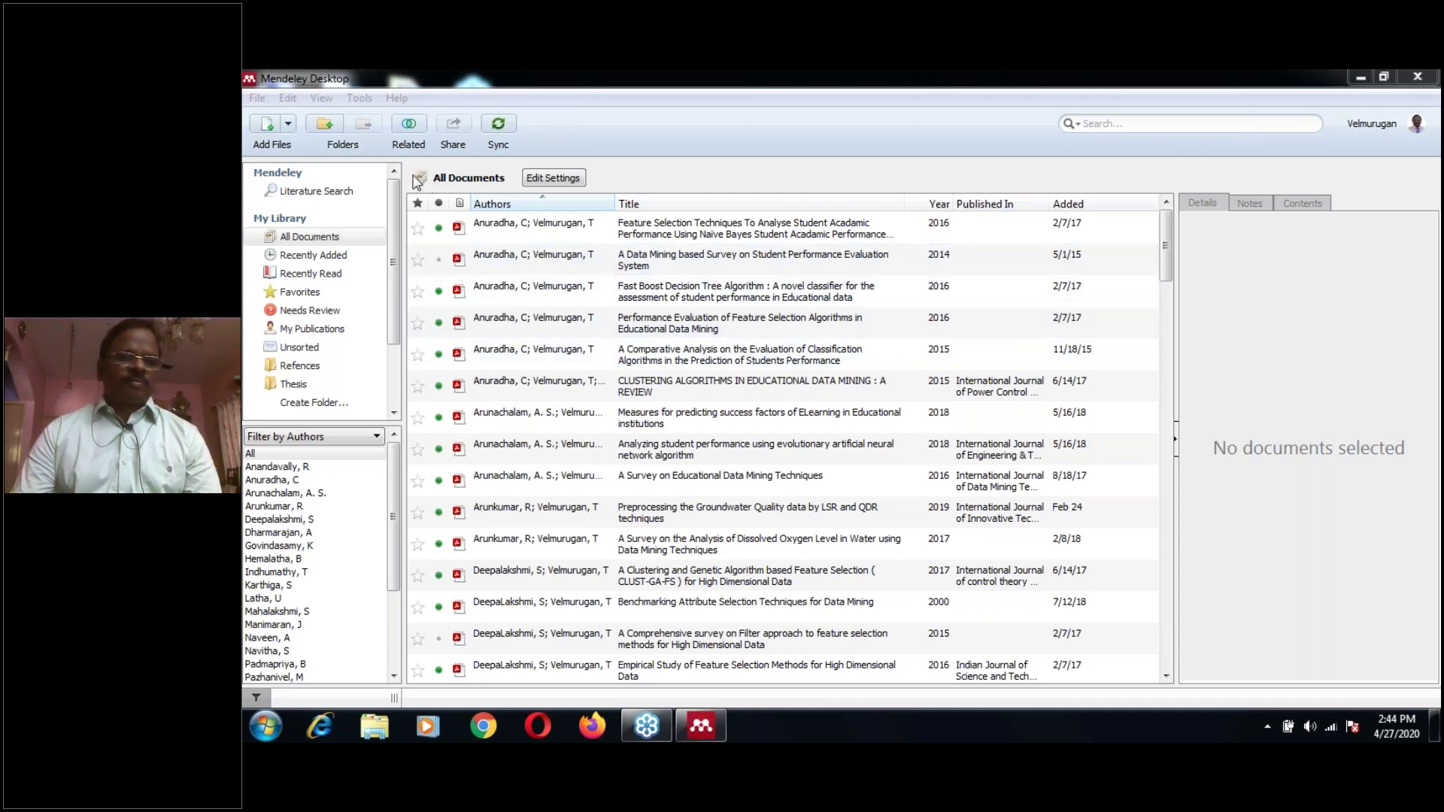
Look through the documents in the Mendeley library and check the MS Word plugin option.
{"action": "left_click", "coordinate": [985, 285]}
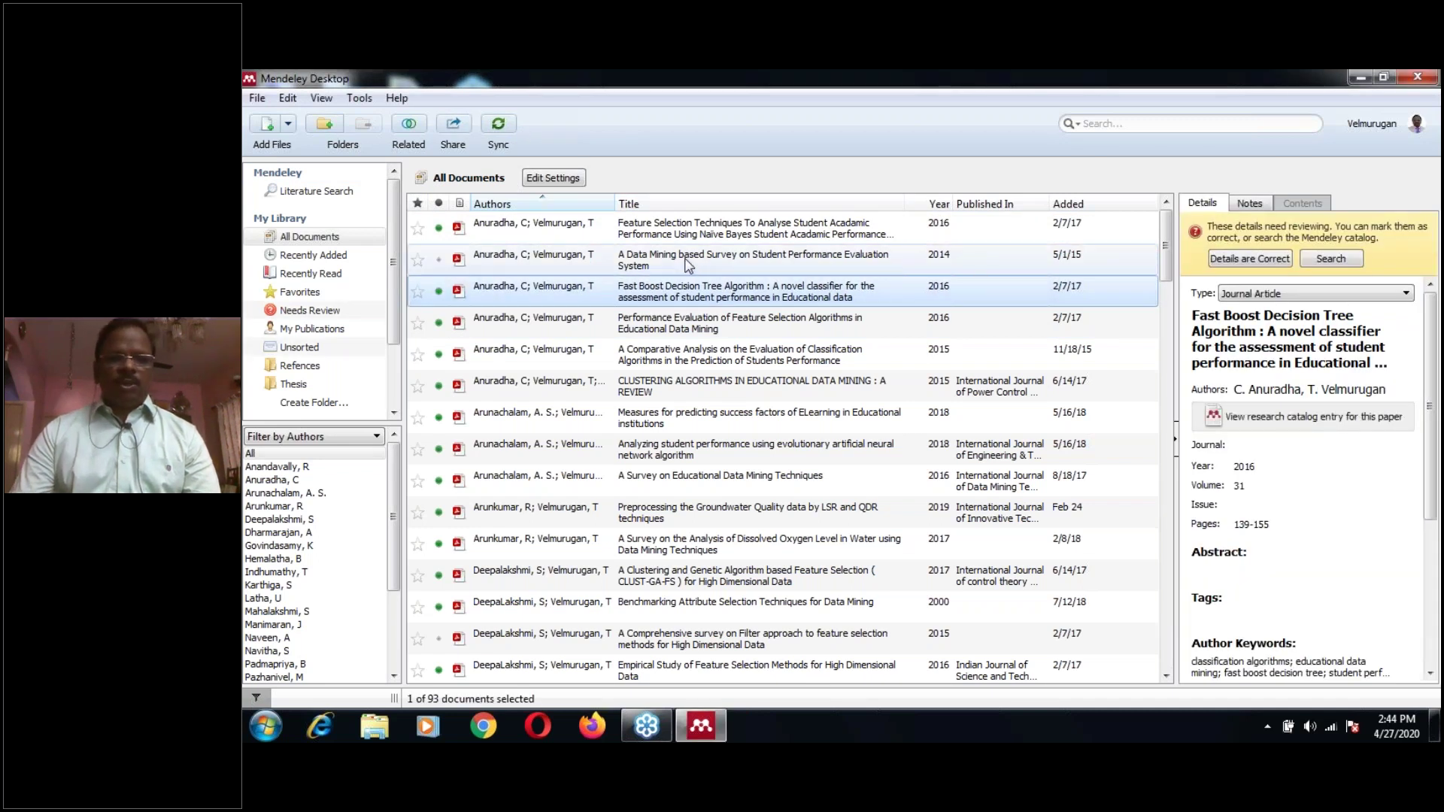
{"action": "scroll", "coordinate": [686, 265], "scroll_direction": "down", "scroll_amount": 2}
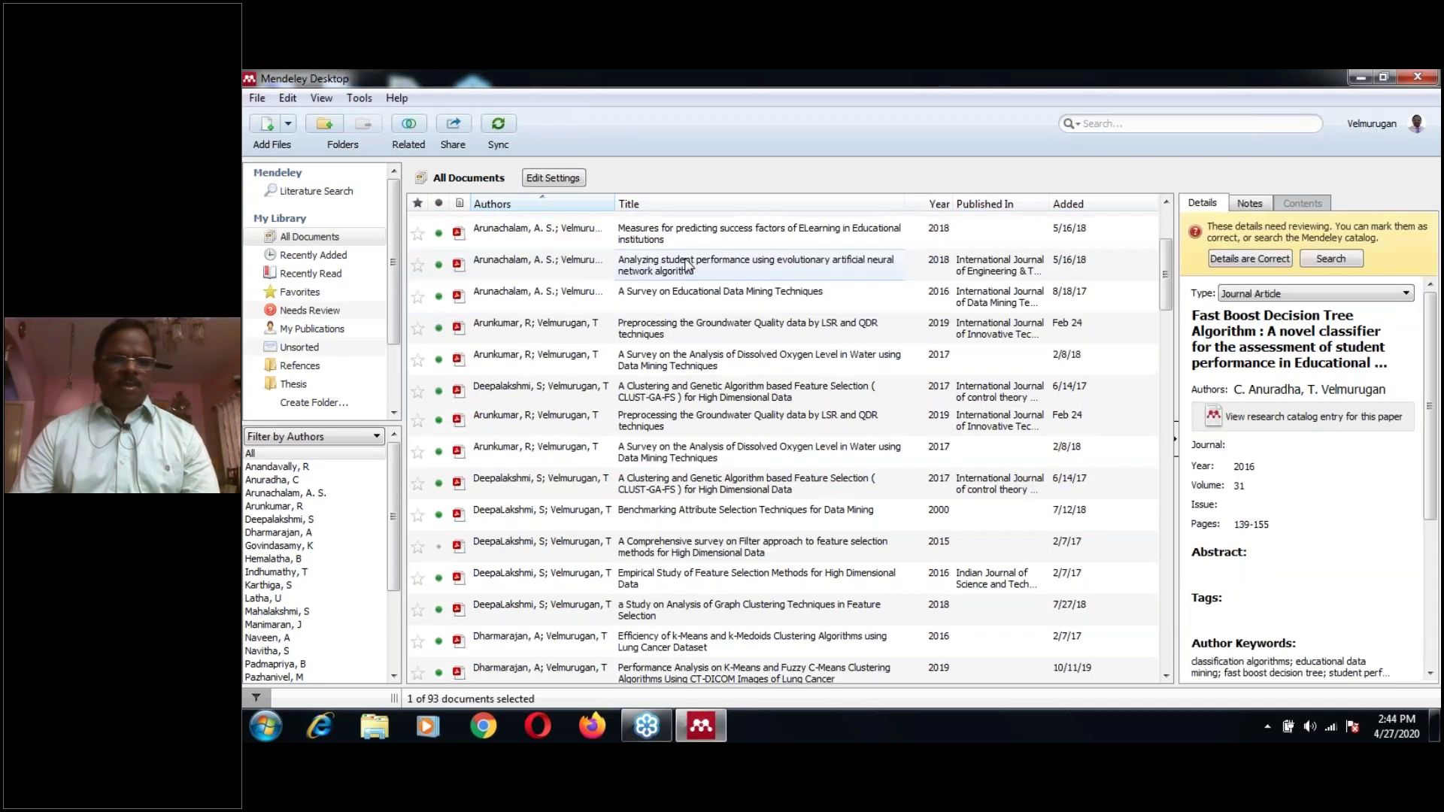
{"action": "scroll", "coordinate": [686, 265], "scroll_direction": "up", "scroll_amount": 2}
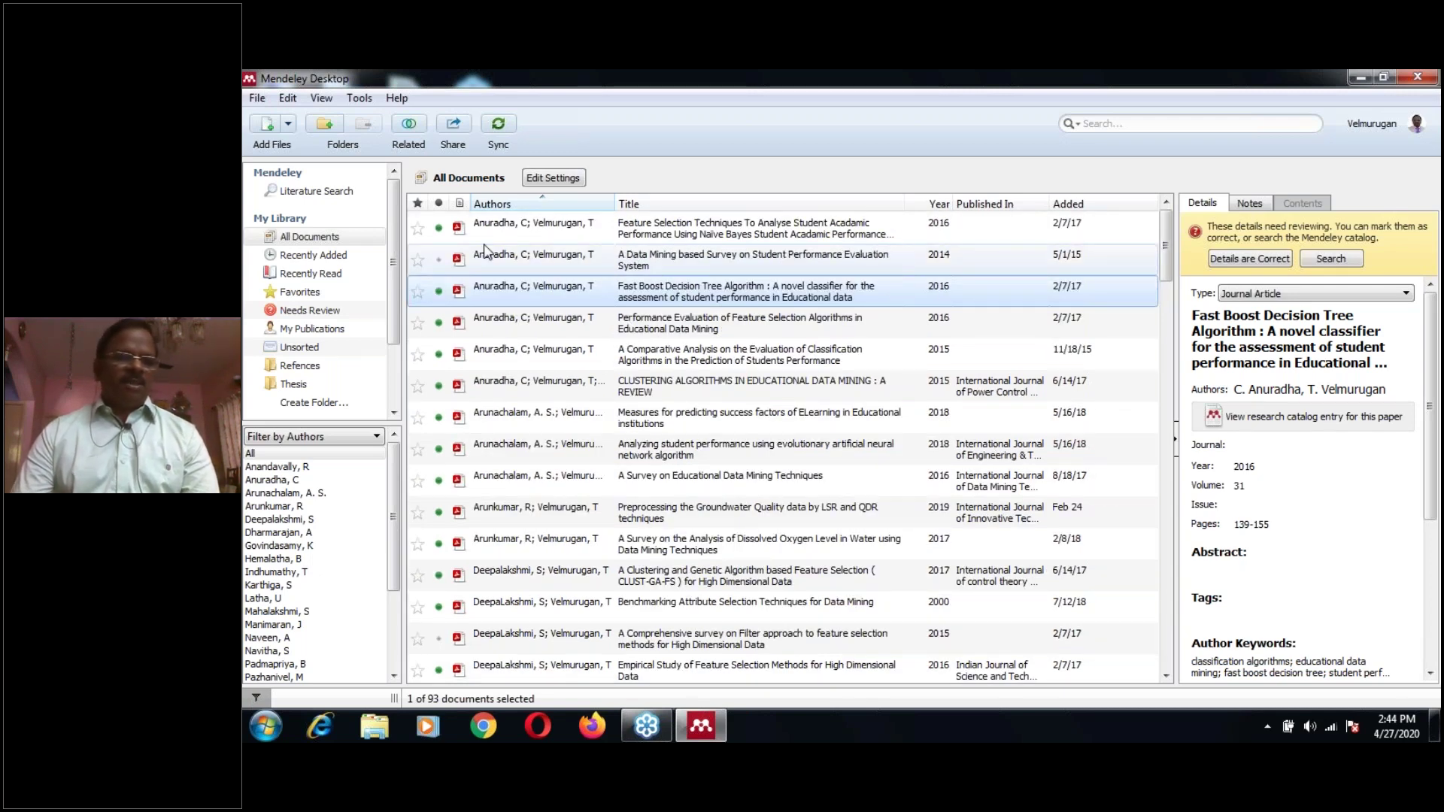
{"action": "left_click", "coordinate": [359, 99]}
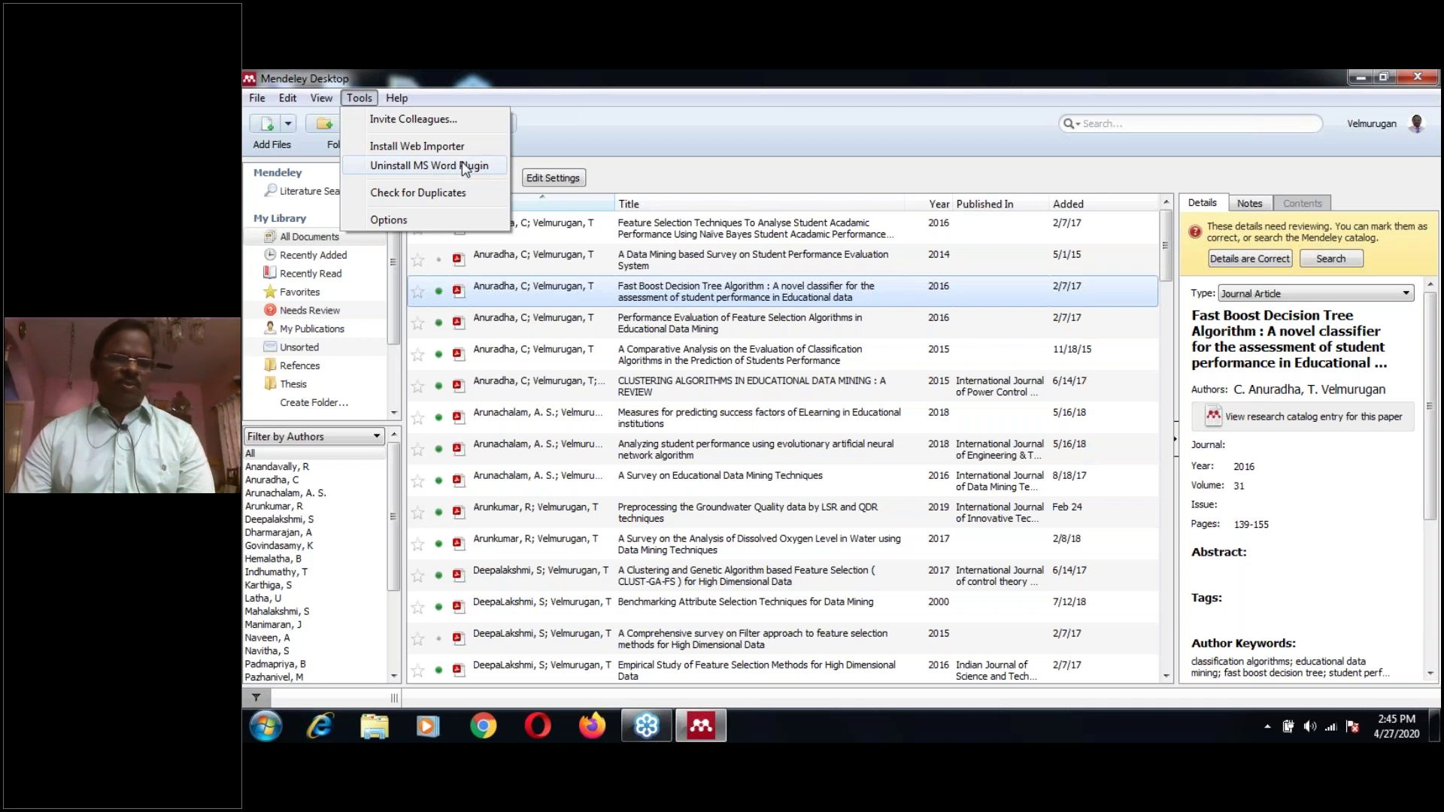
{"action": "left_click", "coordinate": [598, 128]}
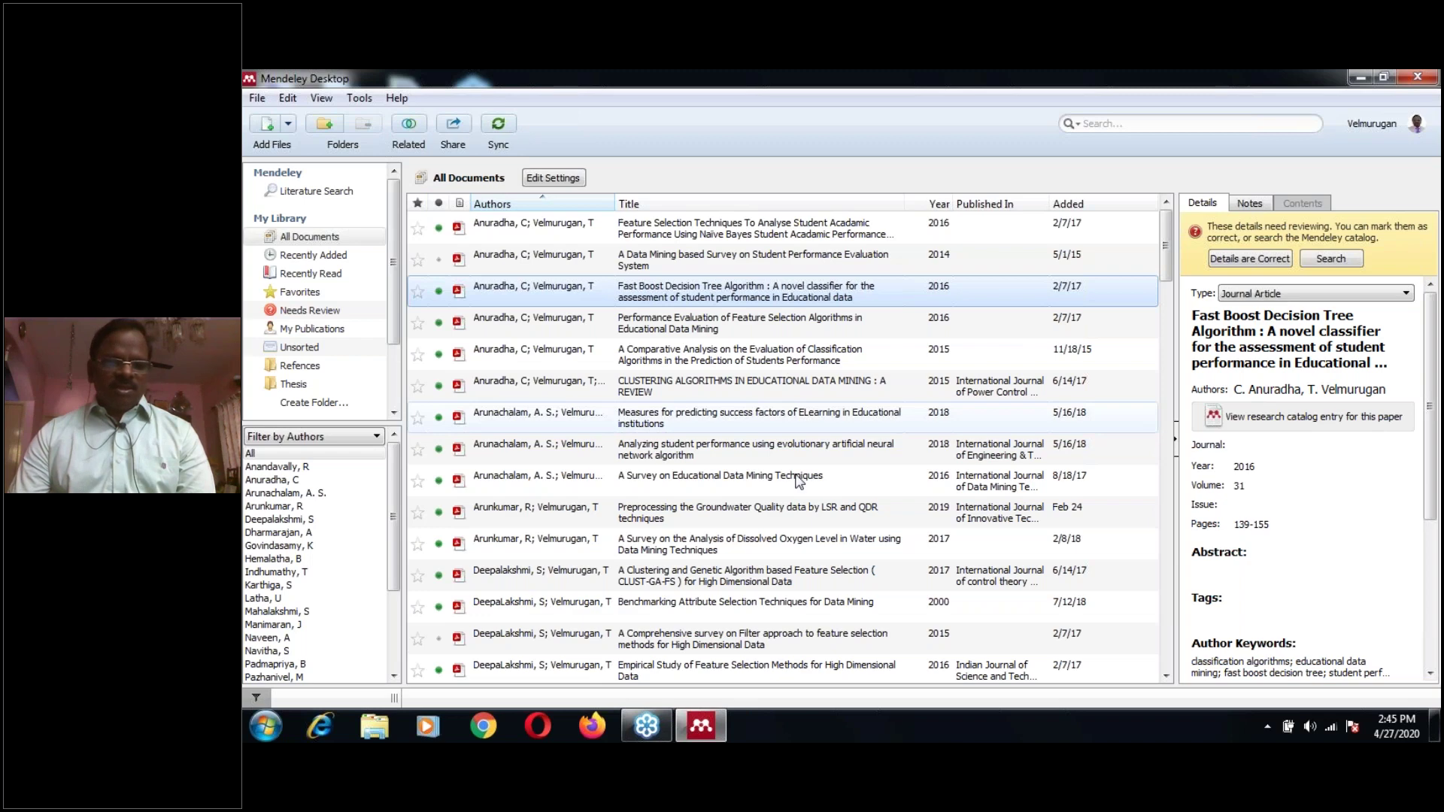
Switch to Word with the Sample-File document and delete the citation after "amorphous information".
{"action": "left_click", "coordinate": [1355, 79]}
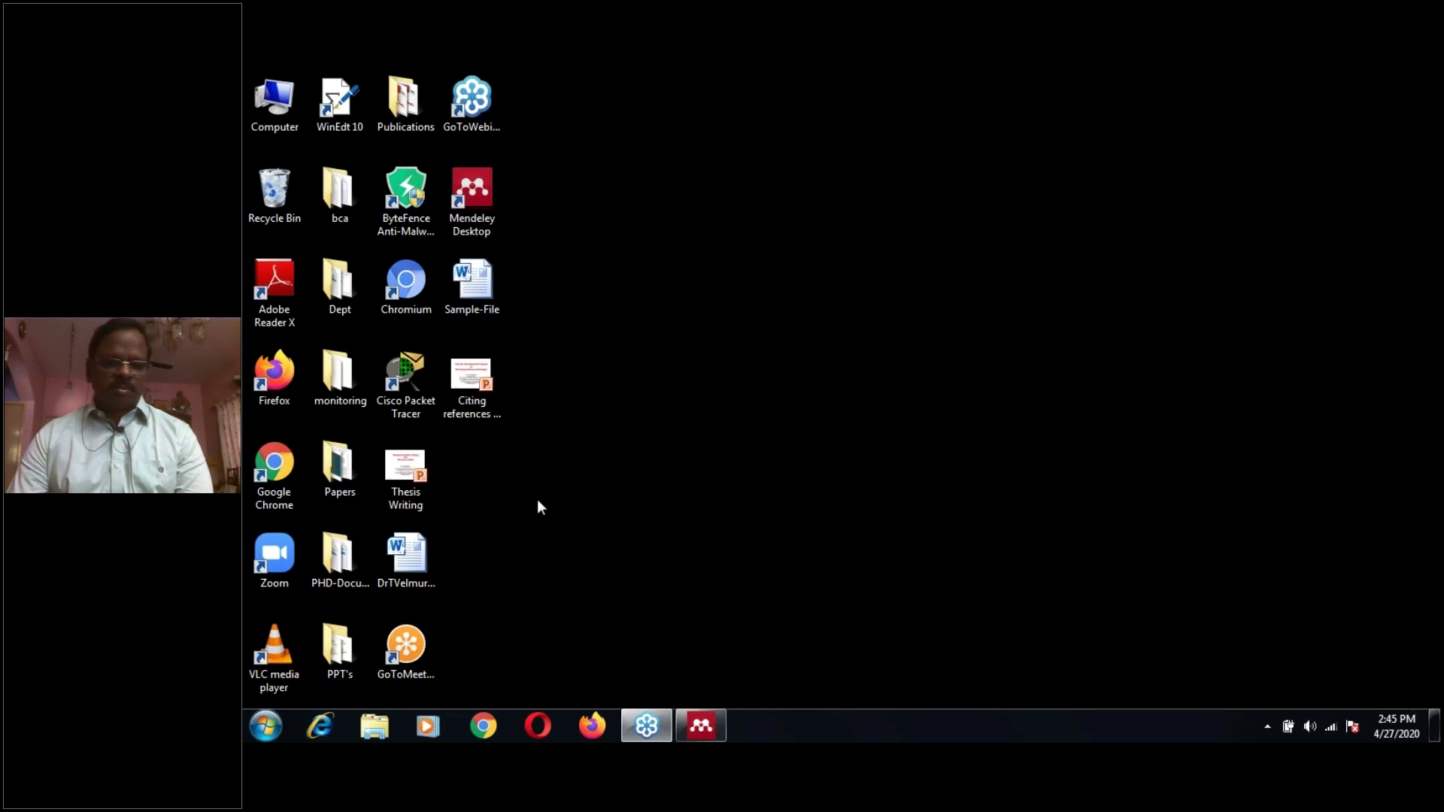
{"action": "double_click", "coordinate": [487, 283]}
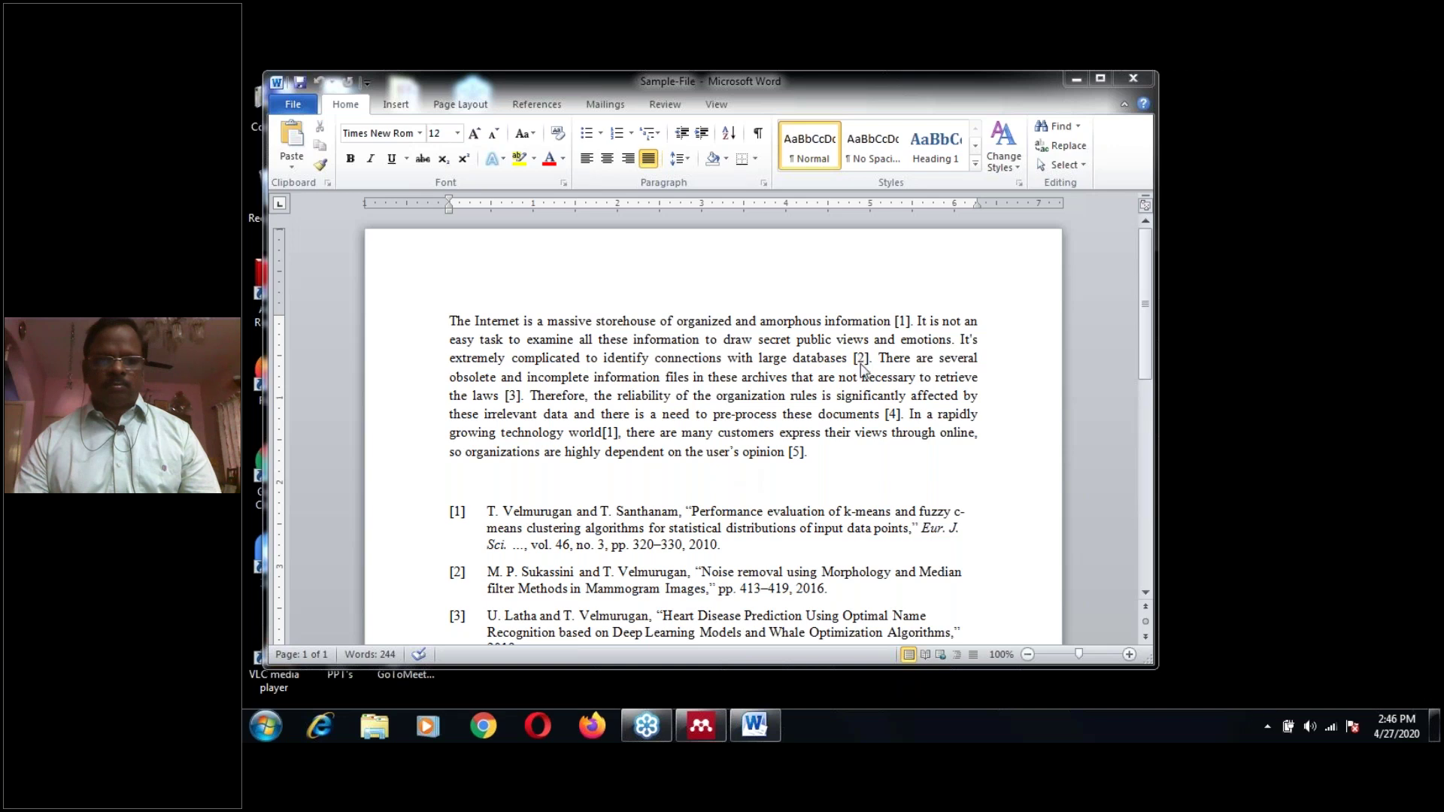
{"action": "left_click", "coordinate": [903, 322]}
{"action": "double_click", "coordinate": [903, 321]}
{"action": "key", "text": "Delete"}
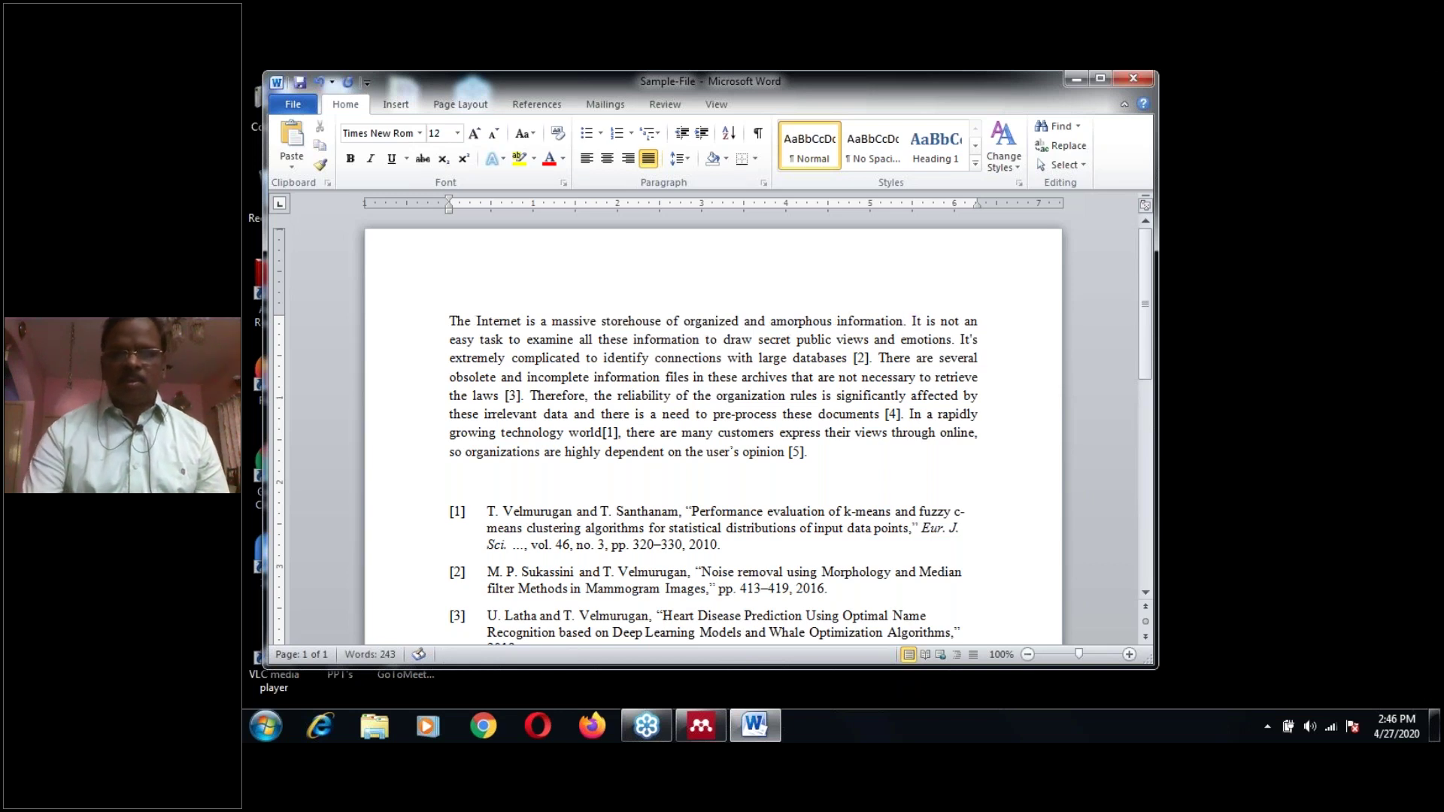
Delete the citation after "large databases", keeping the manual edit, and end the sentence with a period.
{"action": "double_click", "coordinate": [860, 361]}
{"action": "key", "text": "Delete"}
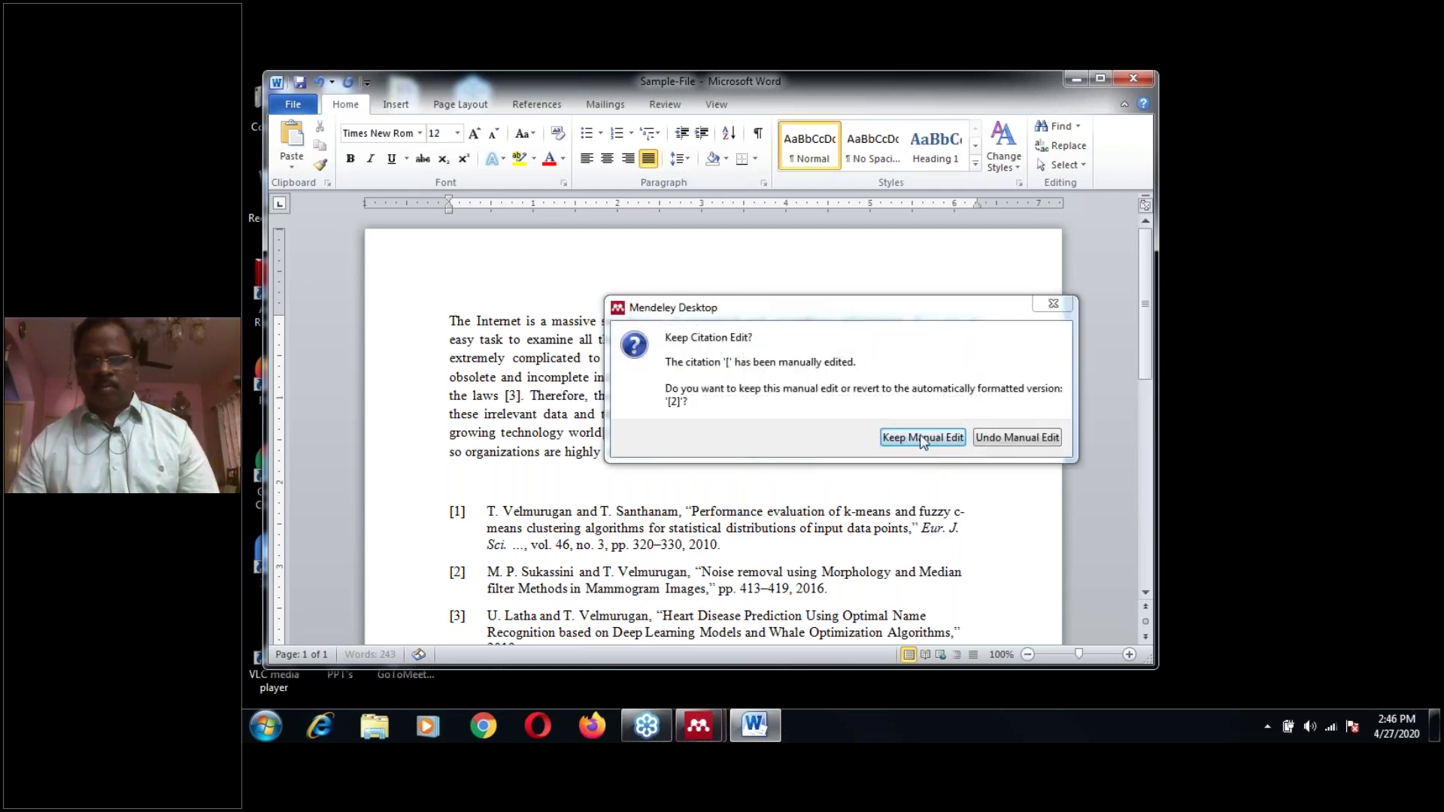
{"action": "left_click", "coordinate": [919, 435]}
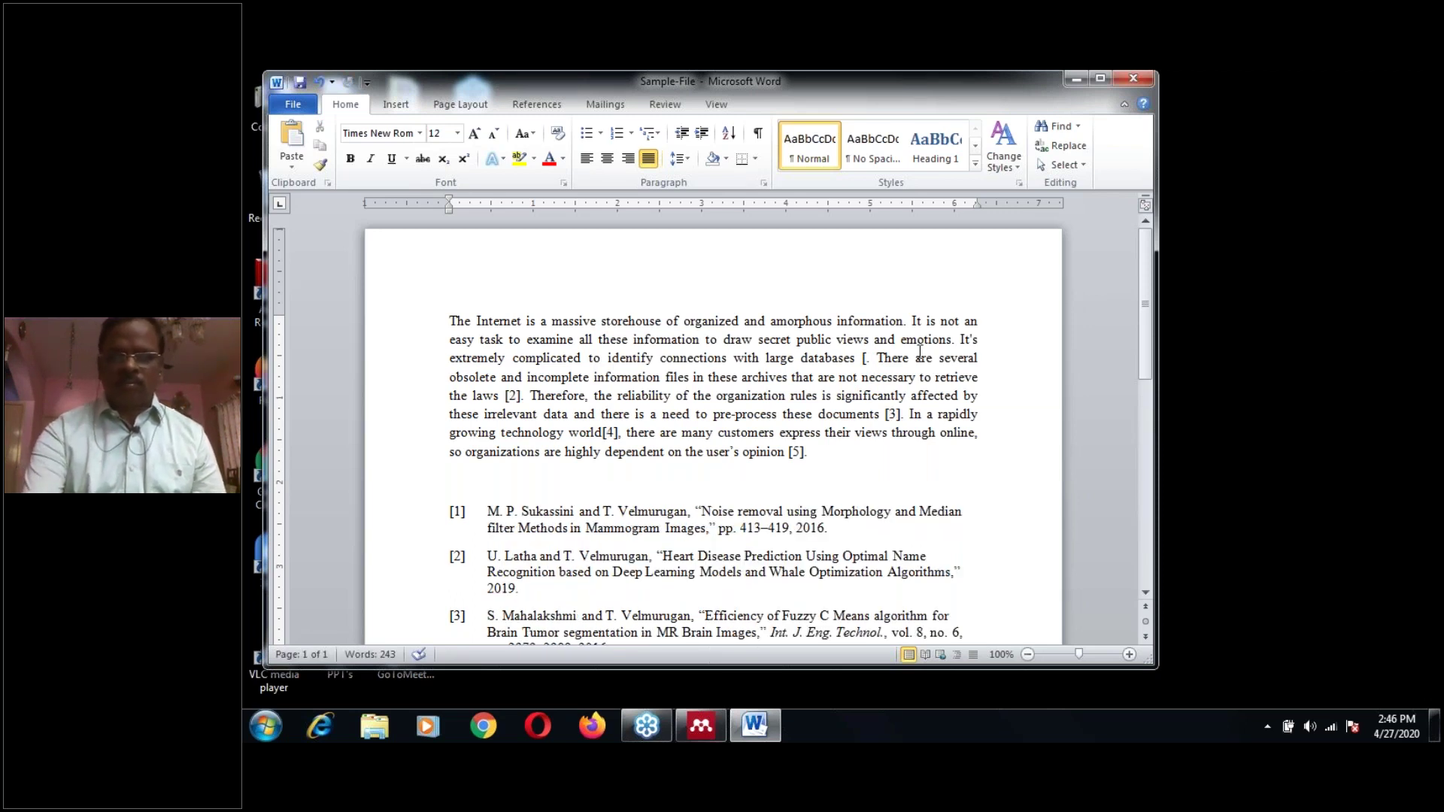
{"action": "key", "text": "Delete"}
{"action": "key", "text": "BackSpace"}
{"action": "type", "text": "."}
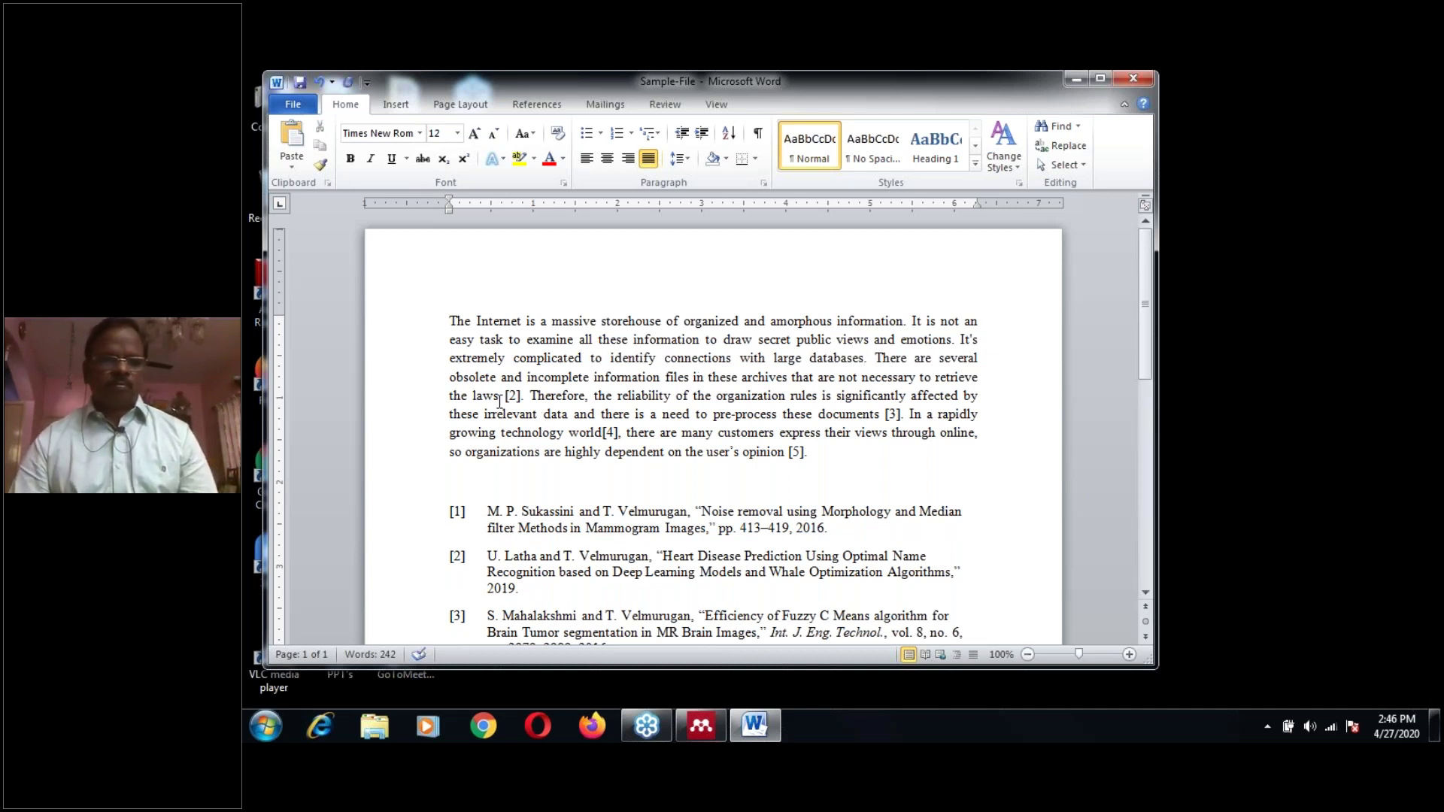
Delete the citation after "retrieve the laws", keeping the manual edit, and put the period directly after "laws".
{"action": "left_click", "coordinate": [511, 397]}
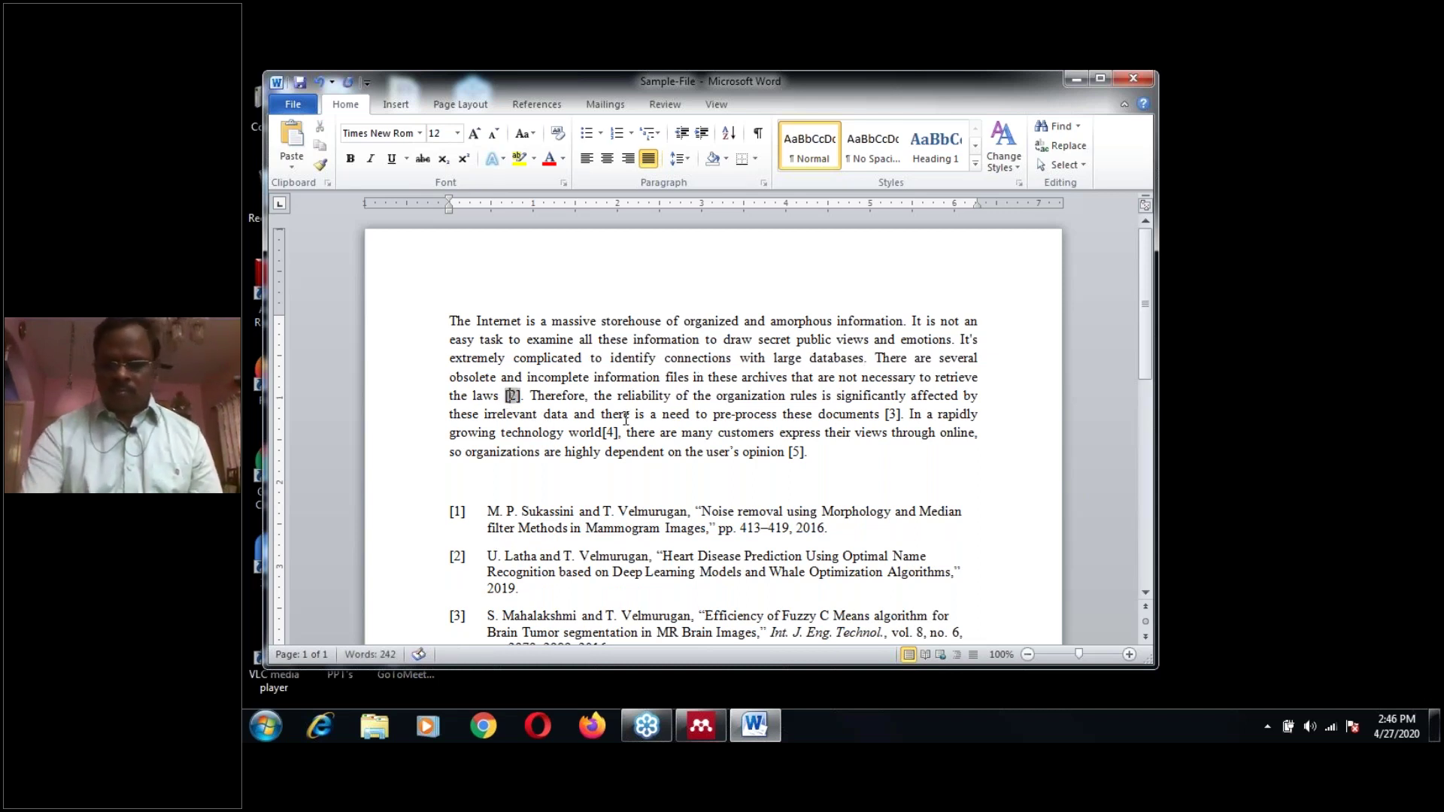
{"action": "key", "text": "BackSpace"}
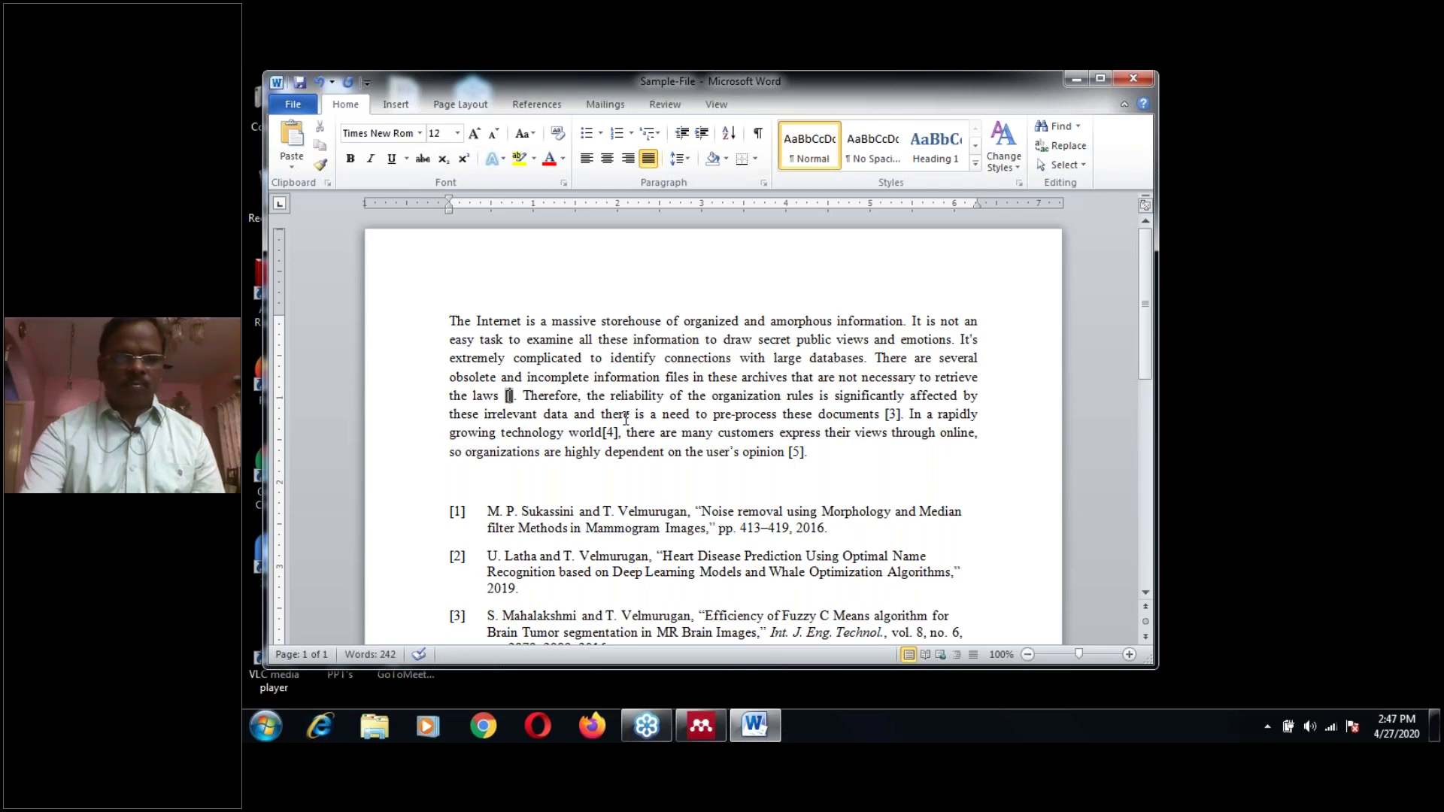
{"action": "key", "text": "Delete"}
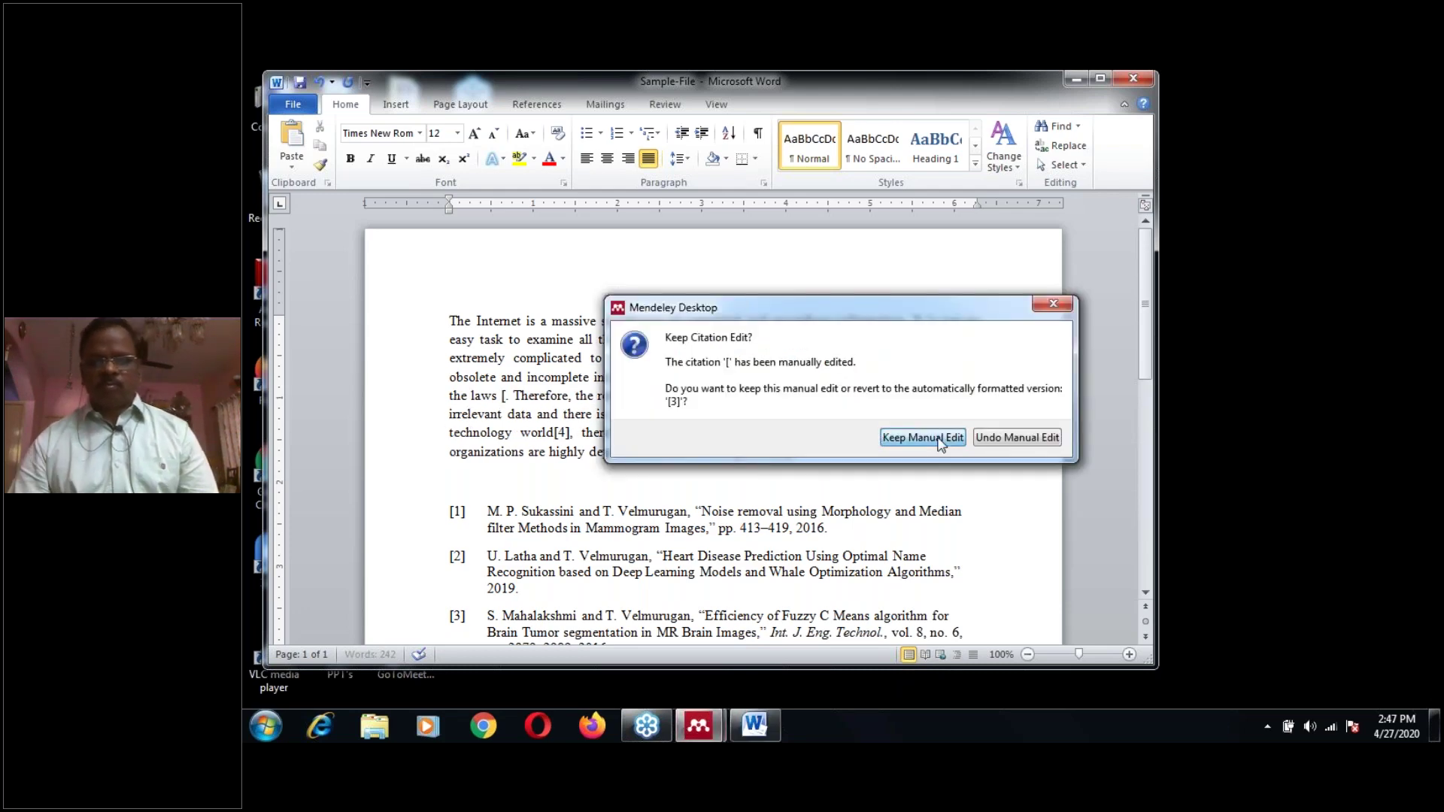
{"action": "left_click", "coordinate": [938, 438]}
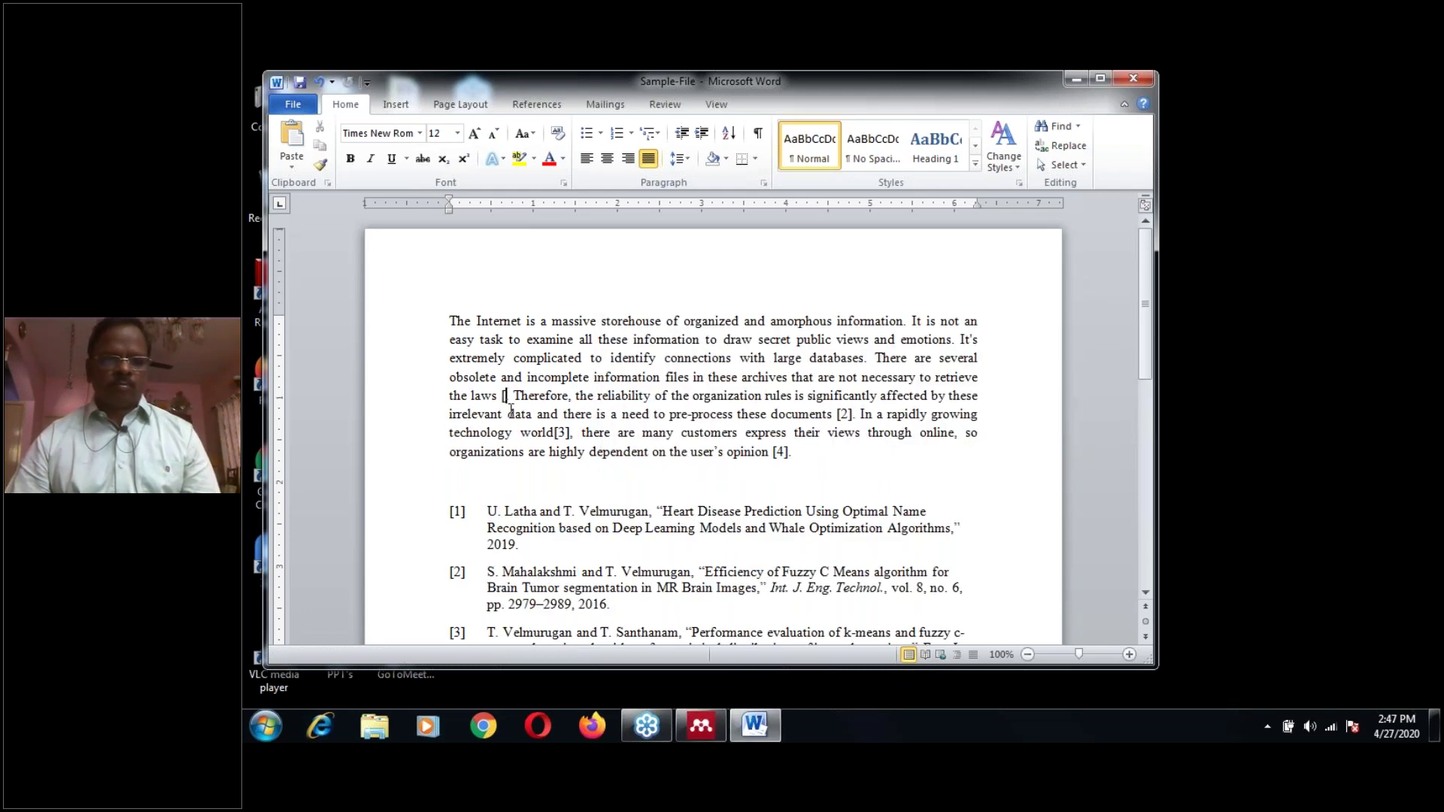
{"action": "key", "text": "BackSpace"}
{"action": "key", "text": "Delete"}
{"action": "key", "text": "Delete"}
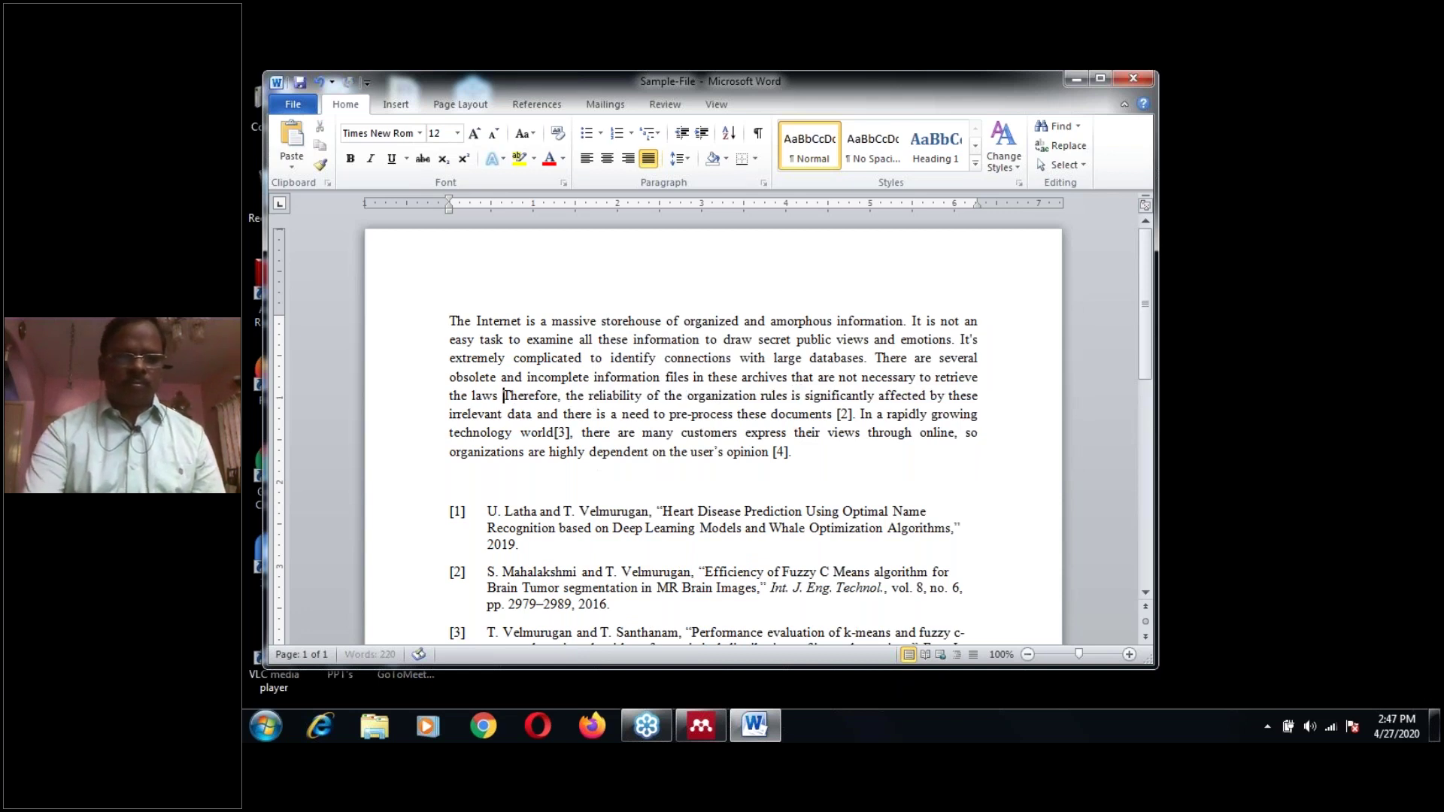
{"action": "key", "text": "BackSpace"}
{"action": "type", "text": "."}
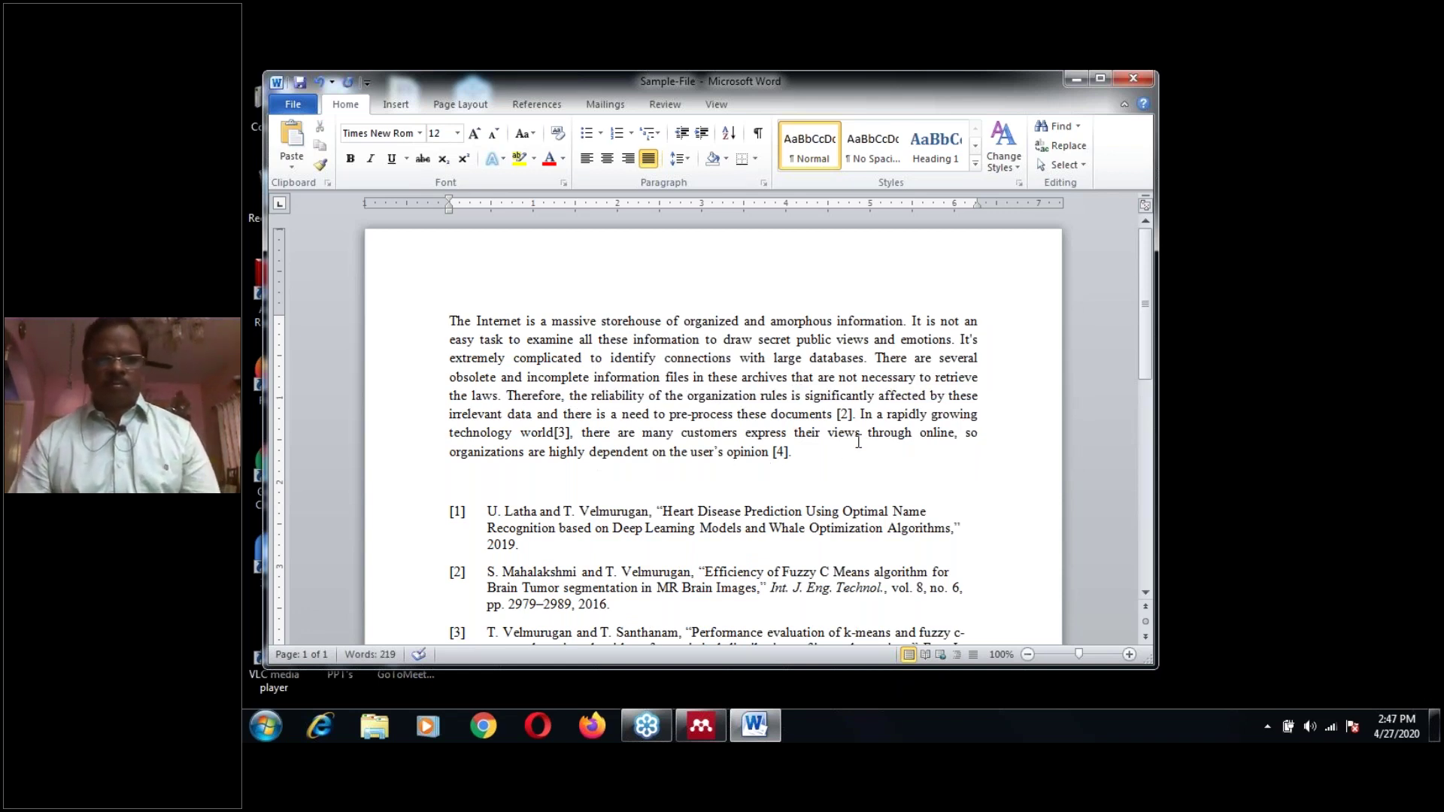
Delete the citation after "a need to pre-process these documents".
{"action": "left_click", "coordinate": [850, 414]}
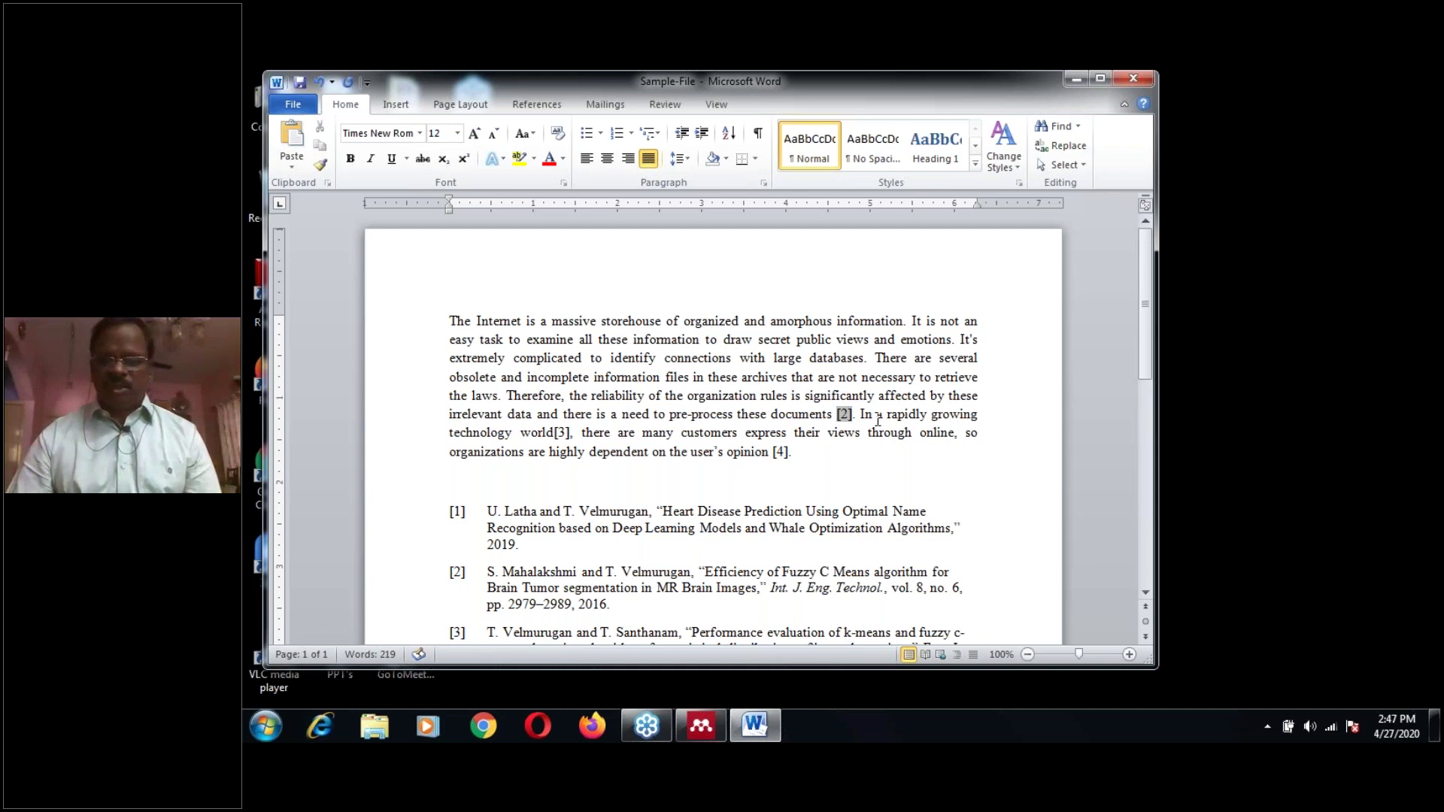
{"action": "key", "text": "BackSpace"}
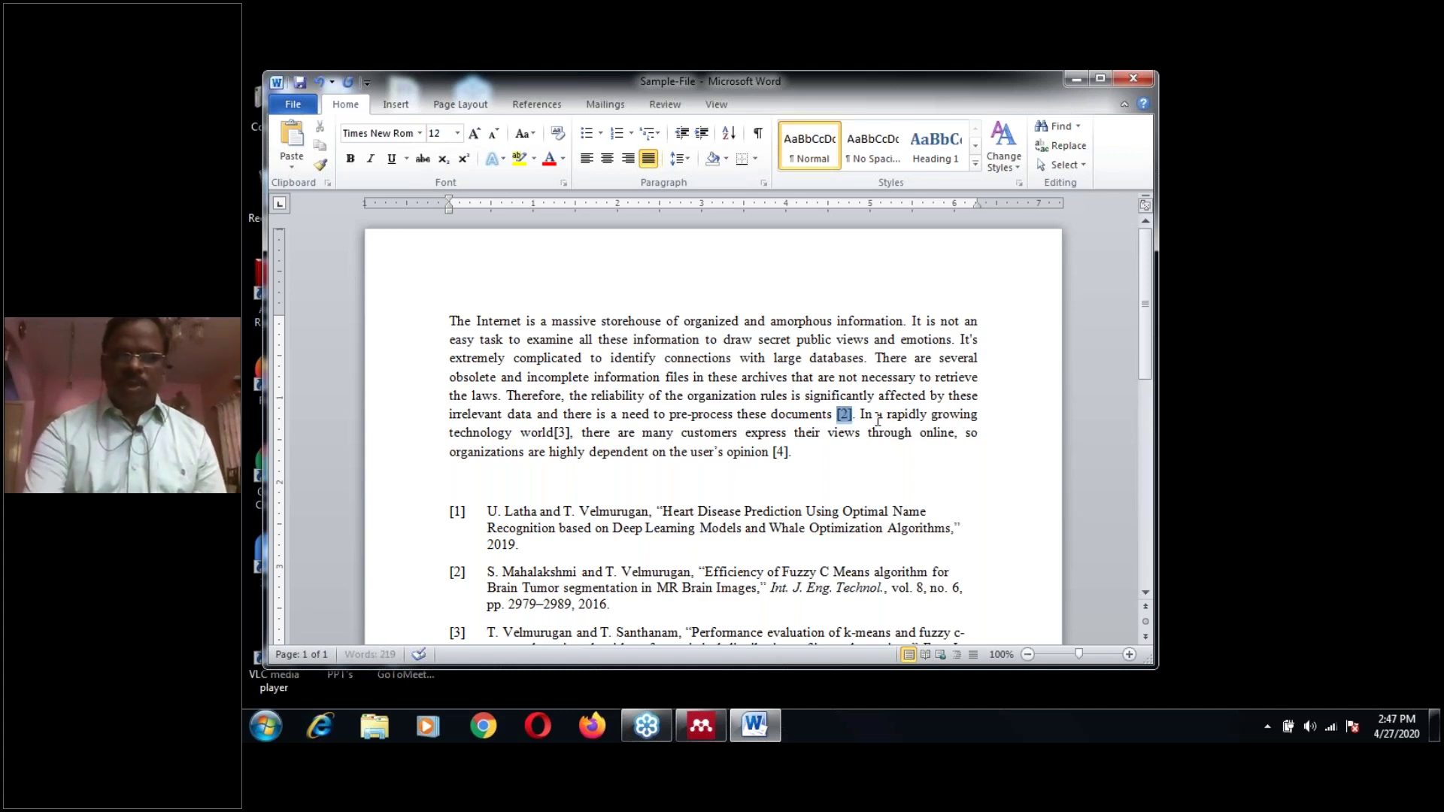
{"action": "key", "text": "BackSpace"}
{"action": "key", "text": "BackSpace"}
{"action": "key", "text": "BackSpace"}
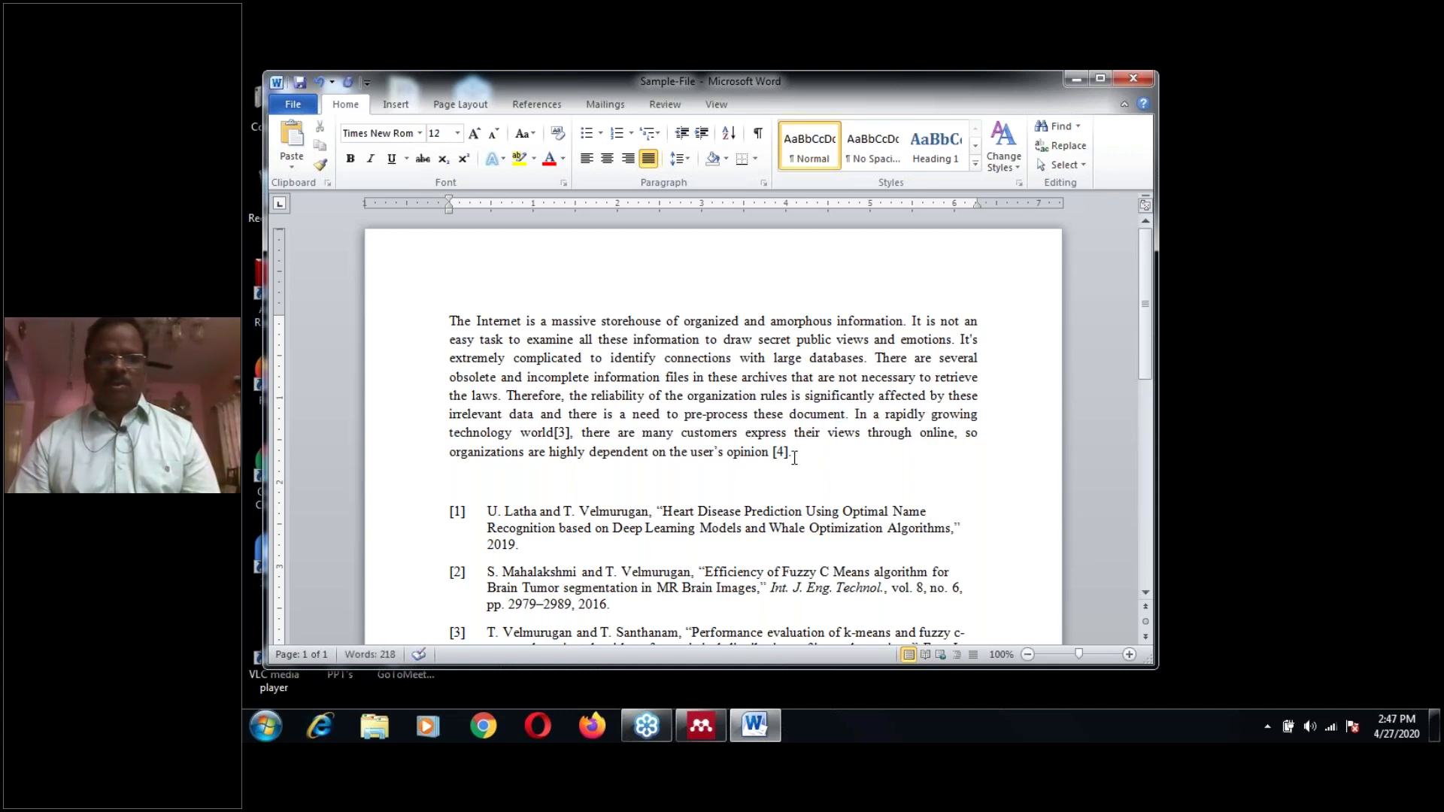
Delete the citation after "the user's opinion" at the end of the paragraph.
{"action": "left_click", "coordinate": [866, 444]}
{"action": "key", "text": "BackSpace"}
{"action": "key", "text": "BackSpace"}
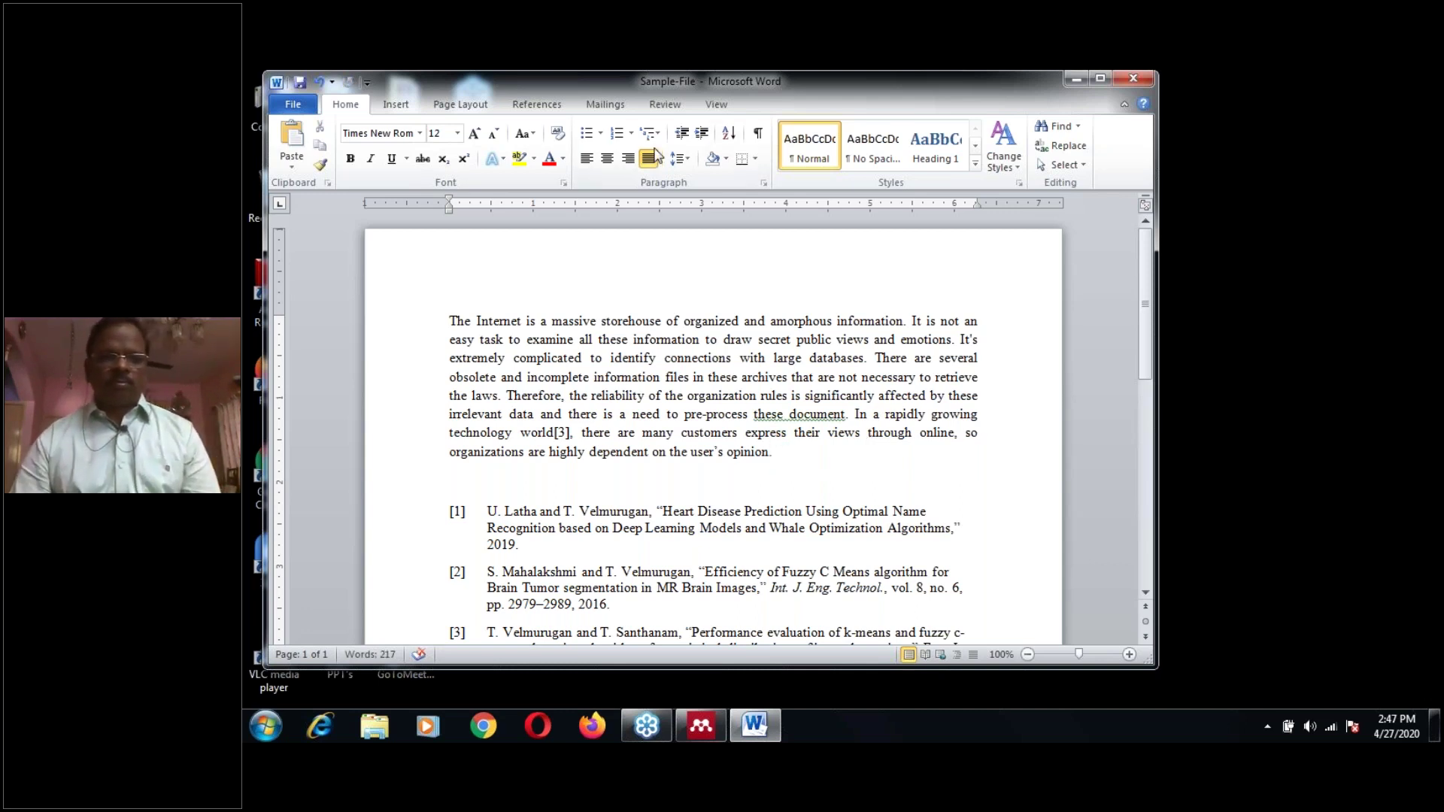
Try to delete the bibliography below the paragraph, and refresh the Mendeley citations and bibliography.
{"action": "left_click", "coordinate": [832, 510]}
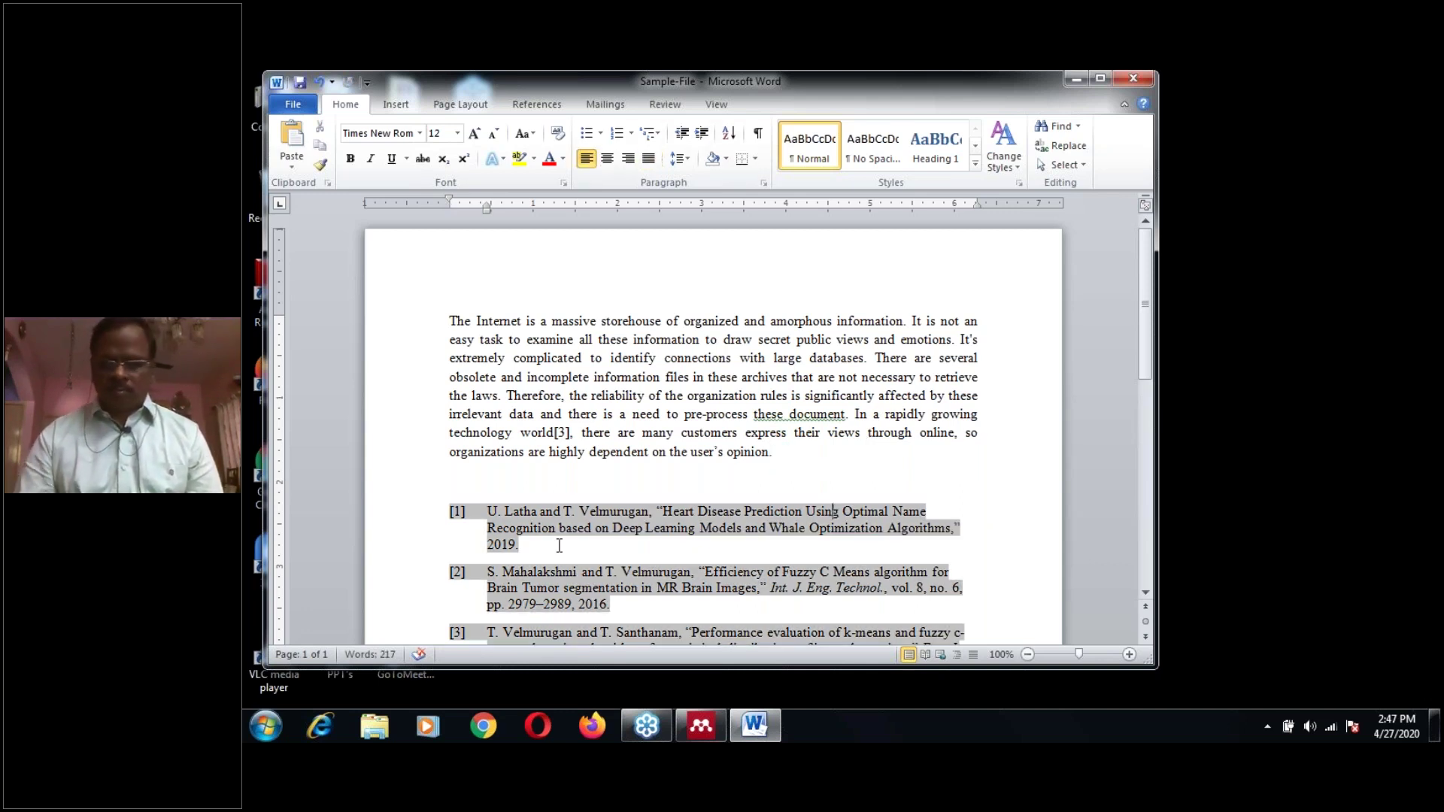
{"action": "key", "text": "BackSpace"}
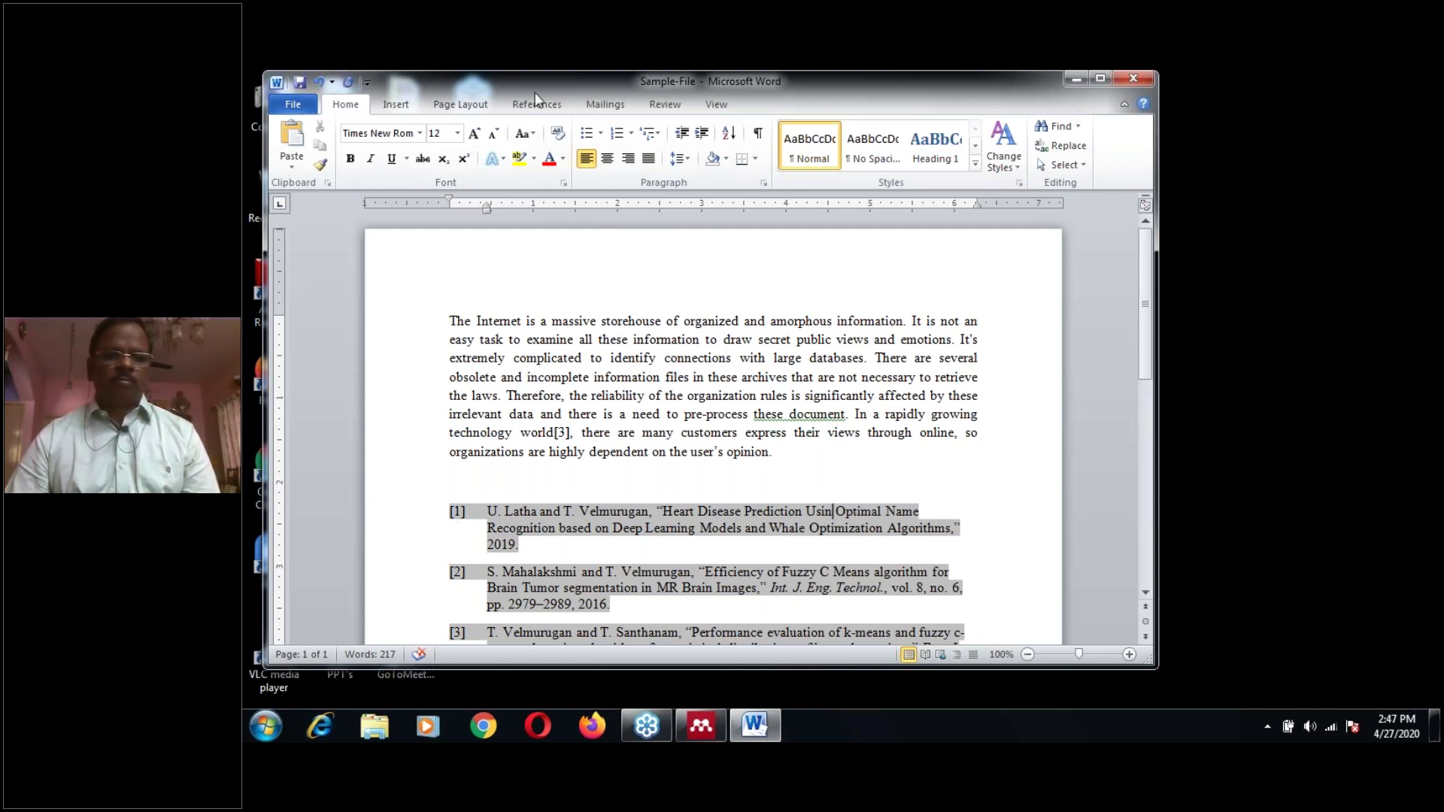
{"action": "left_click", "coordinate": [536, 104]}
{"action": "left_click", "coordinate": [637, 165]}
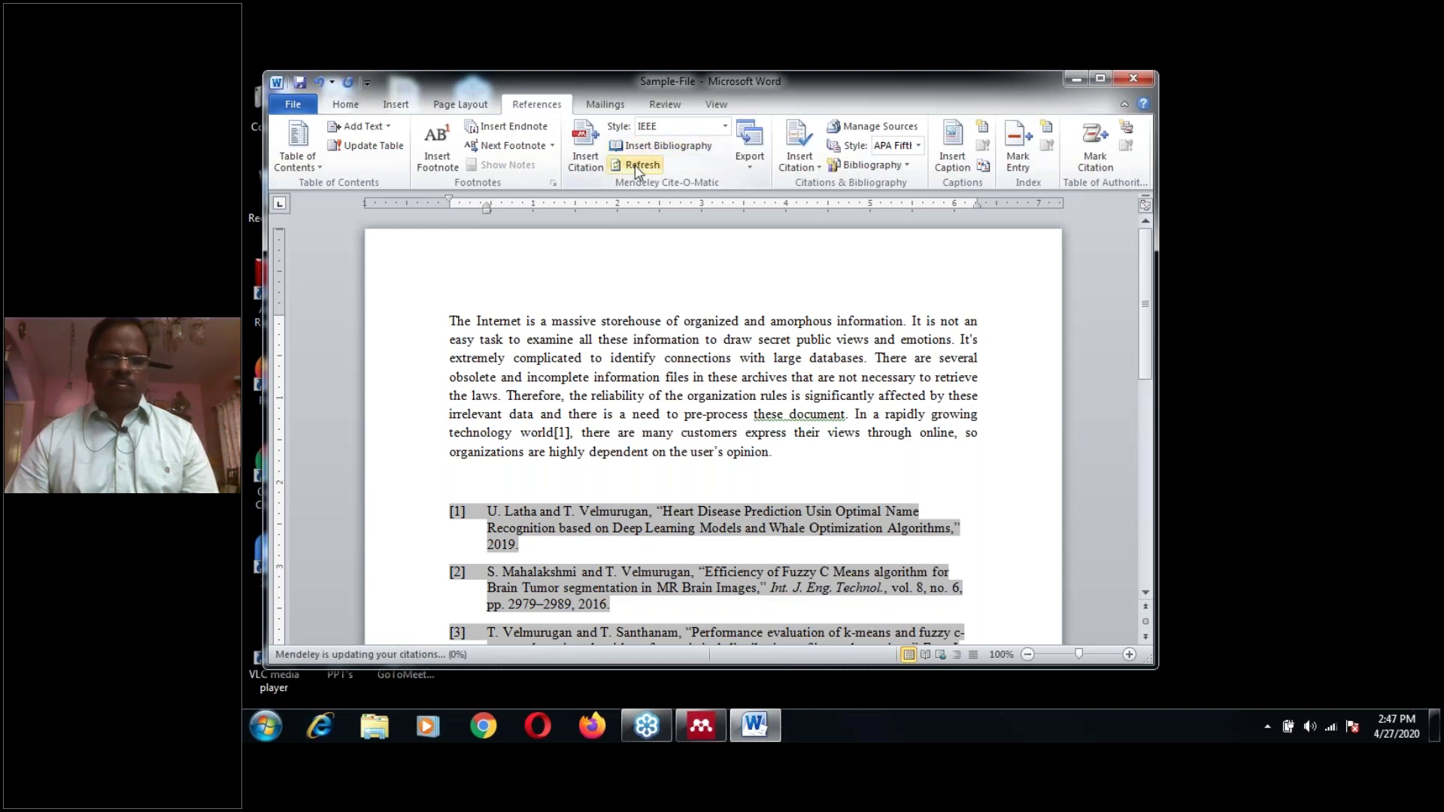
Delete the remaining citation after "technology world" in the paragraph.
{"action": "left_click", "coordinate": [569, 435]}
{"action": "key", "text": "Delete"}
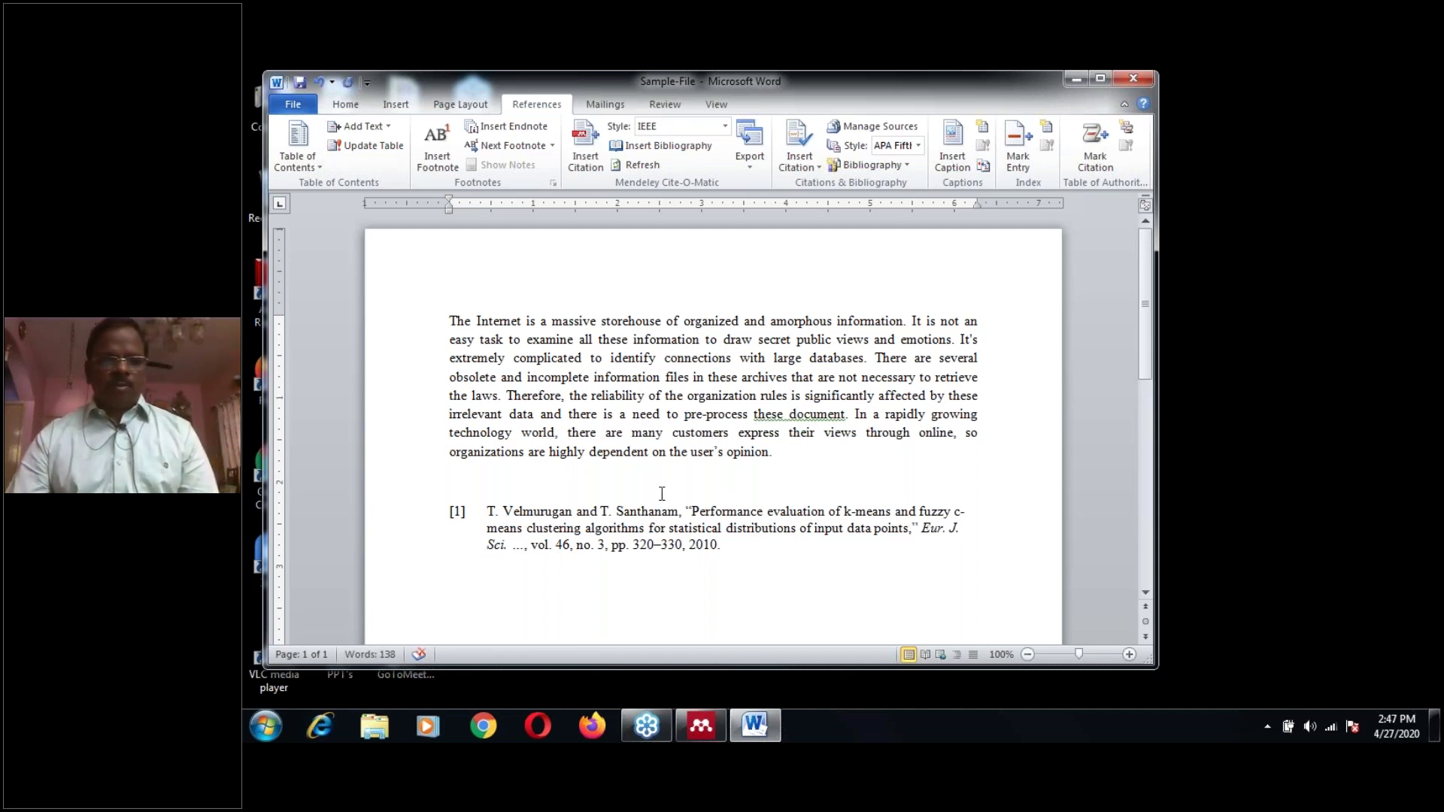
Refresh the Mendeley bibliography below the paragraph and delete the placeholder text left in its place.
{"action": "left_click", "coordinate": [638, 516]}
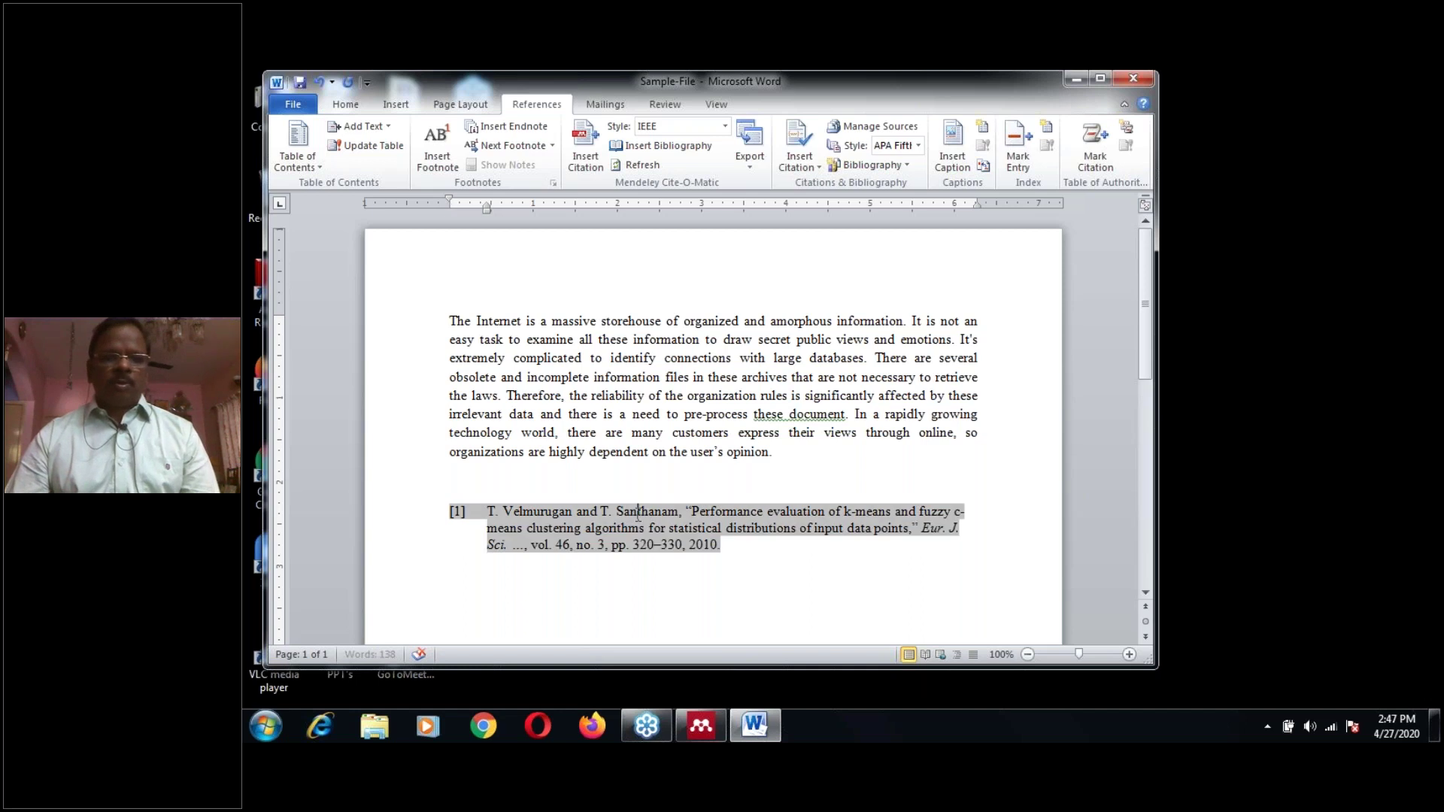
{"action": "left_click", "coordinate": [639, 169]}
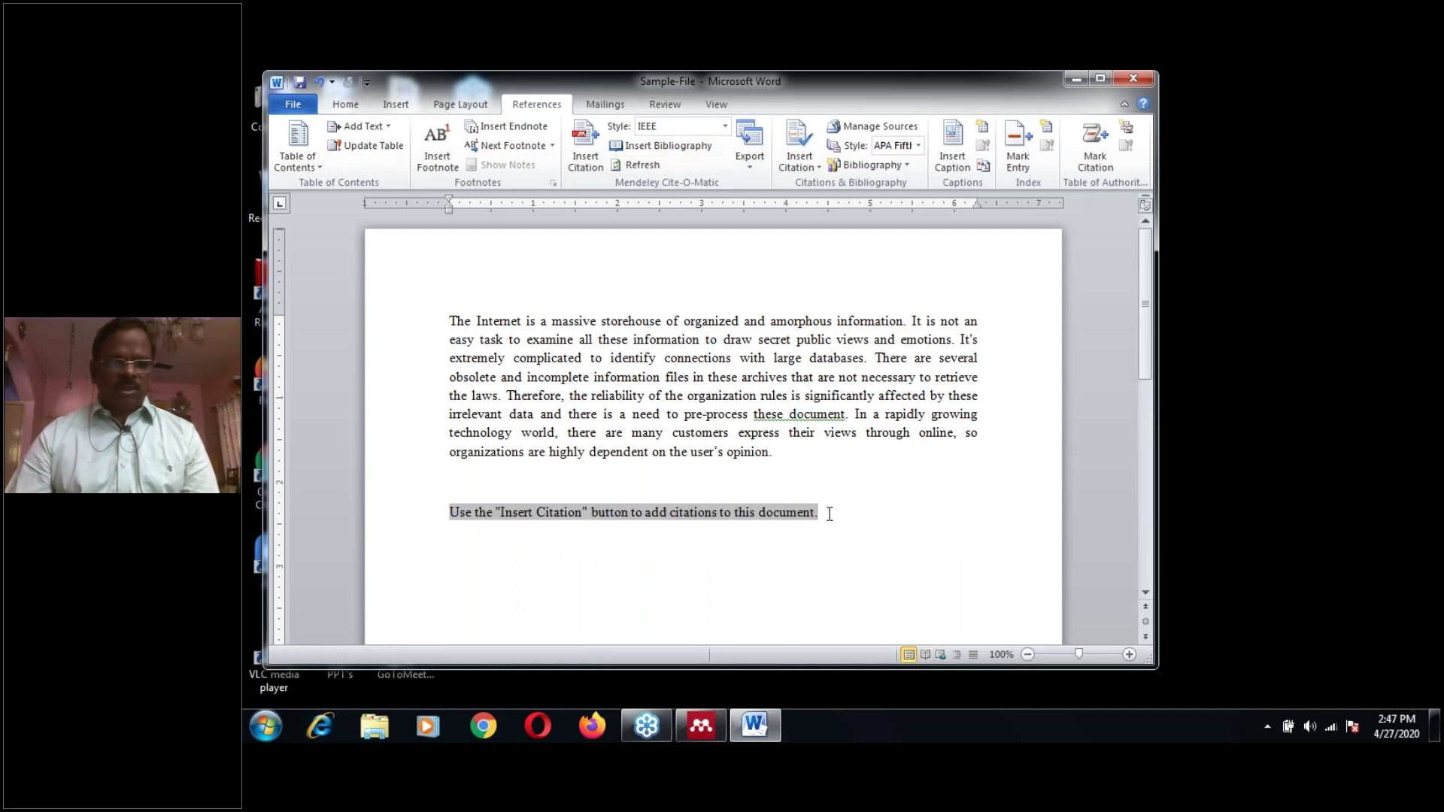
{"action": "left_click_drag", "start_coordinate": [829, 513], "coordinate": [452, 481]}
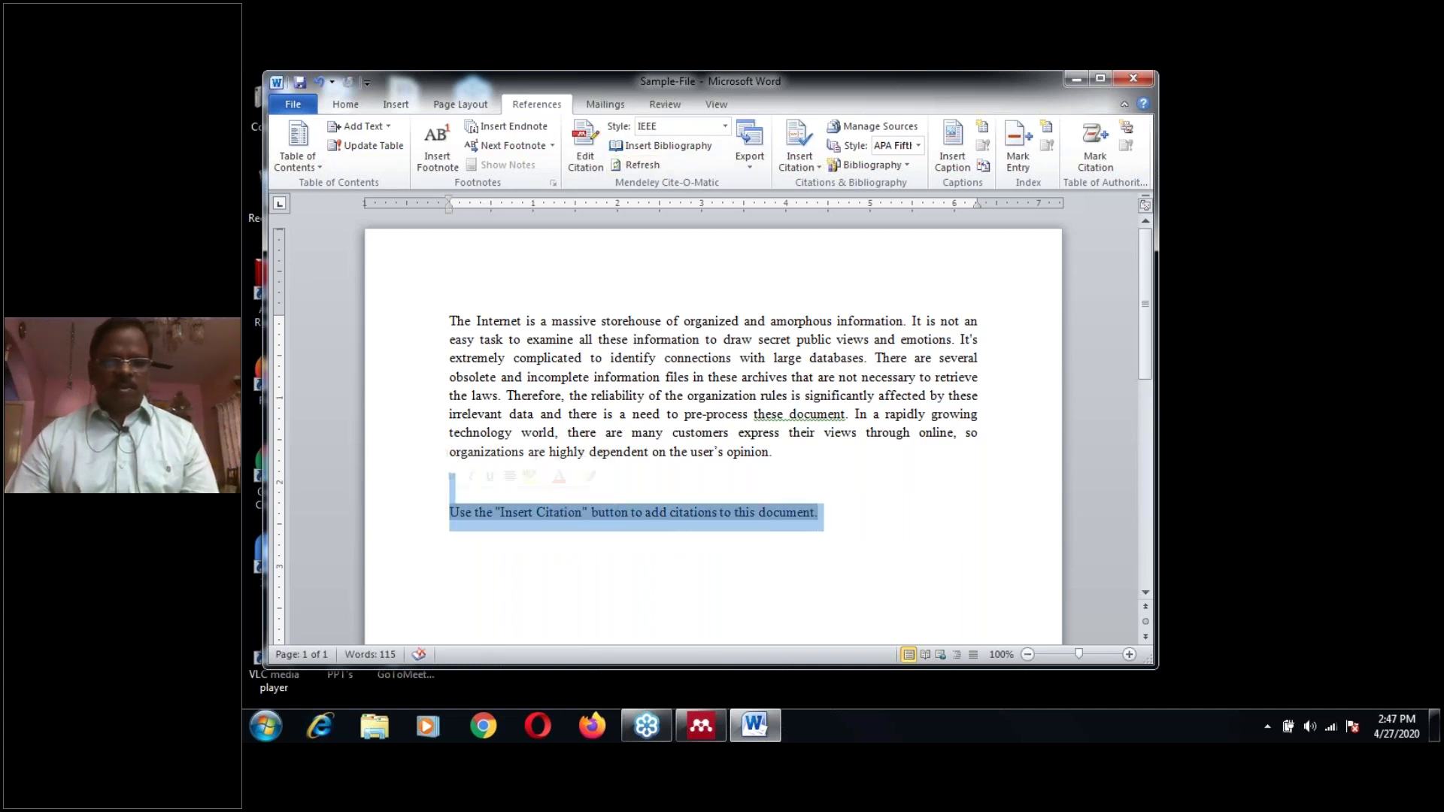
{"action": "key", "text": "Delete"}
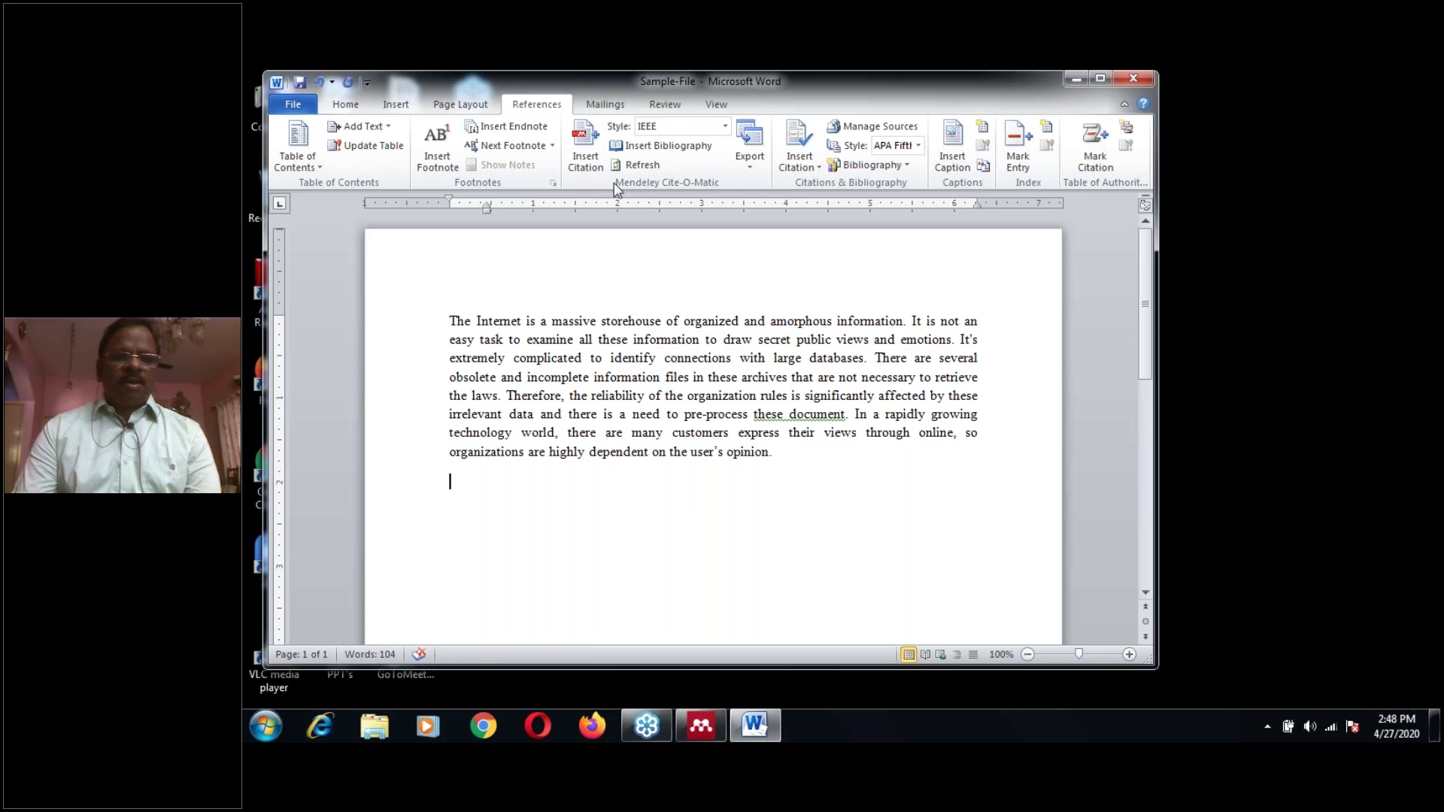
Choose IEEE as the Mendeley citation style for the document.
{"action": "left_click", "coordinate": [295, 106]}
{"action": "left_click", "coordinate": [524, 112]}
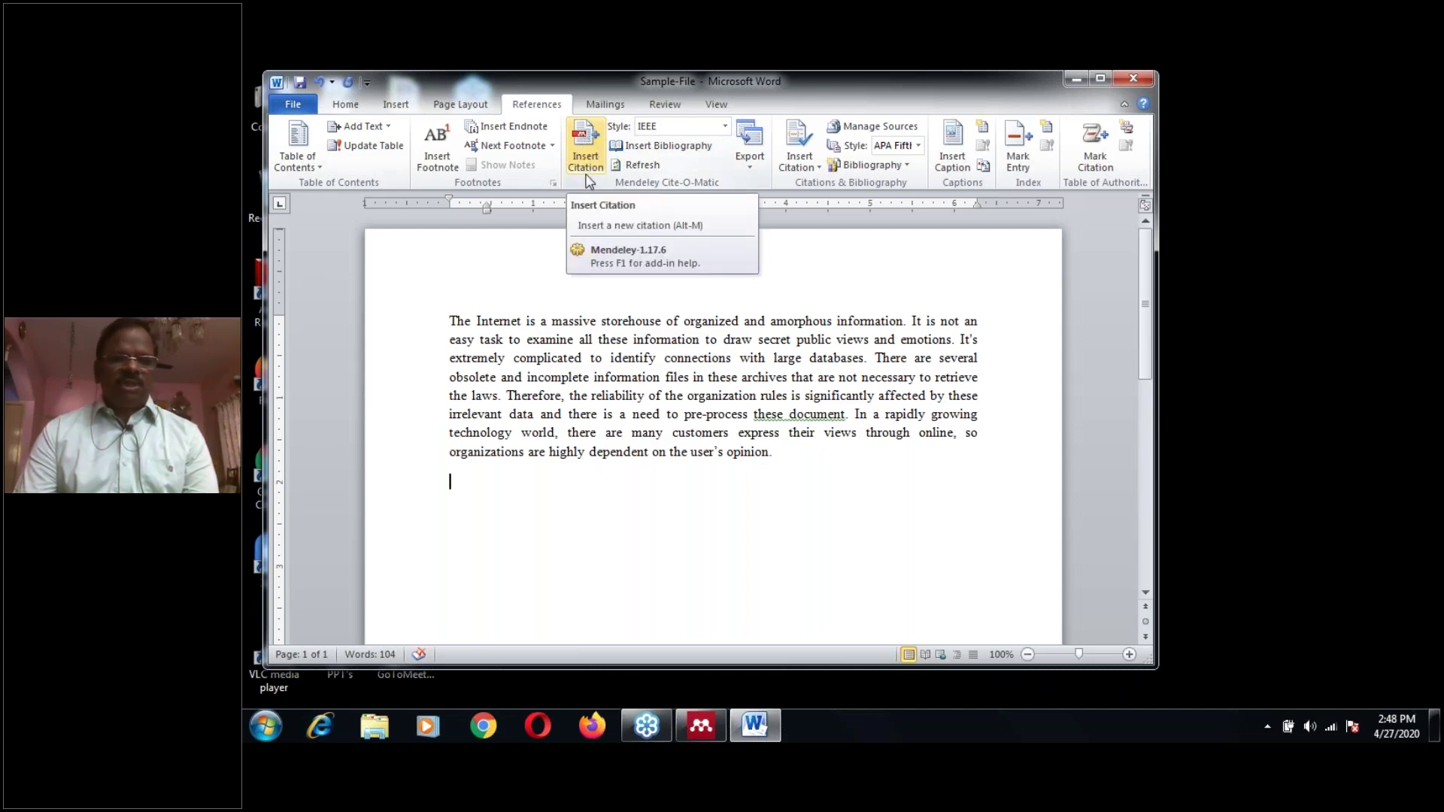
{"action": "left_click", "coordinate": [587, 150]}
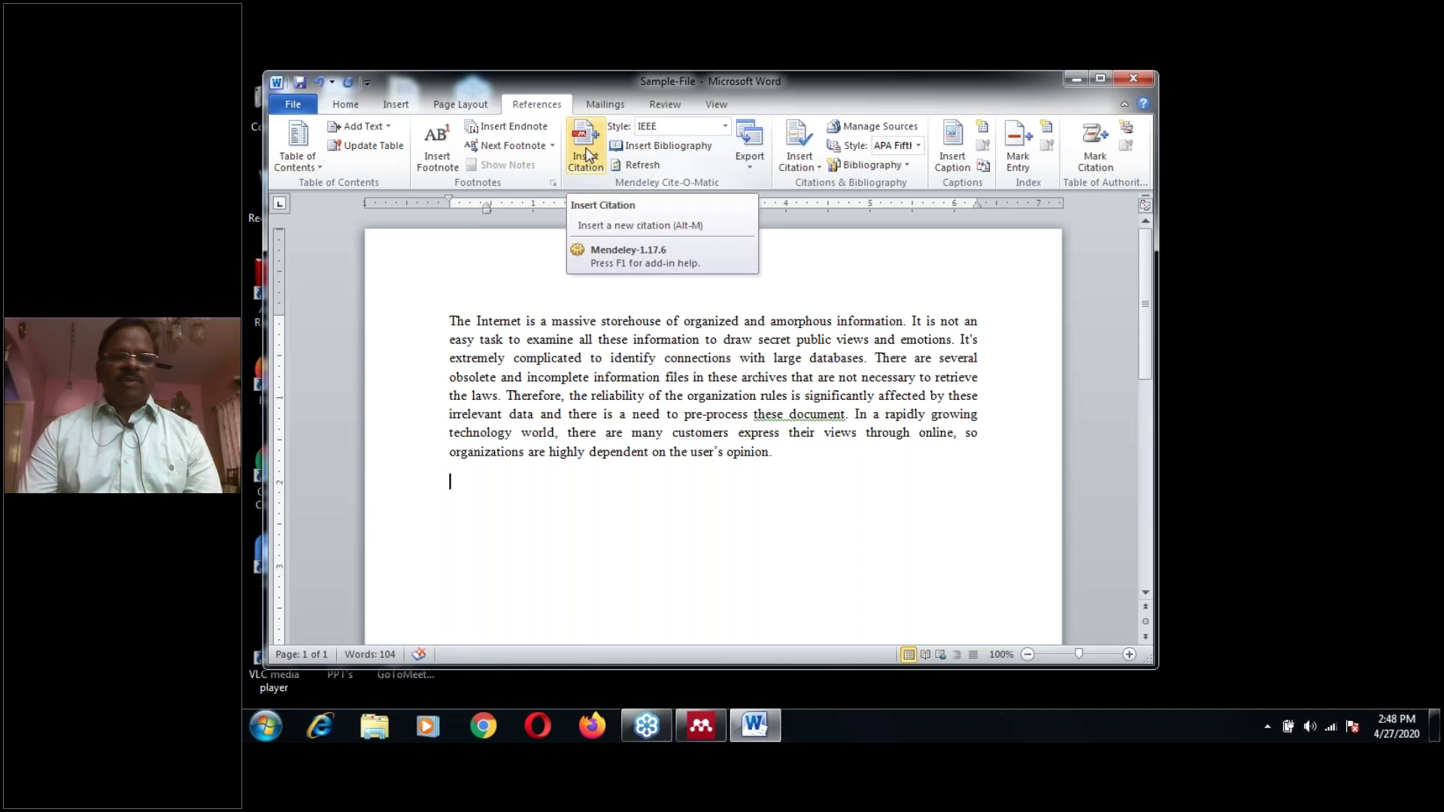
{"action": "left_click", "coordinate": [725, 128]}
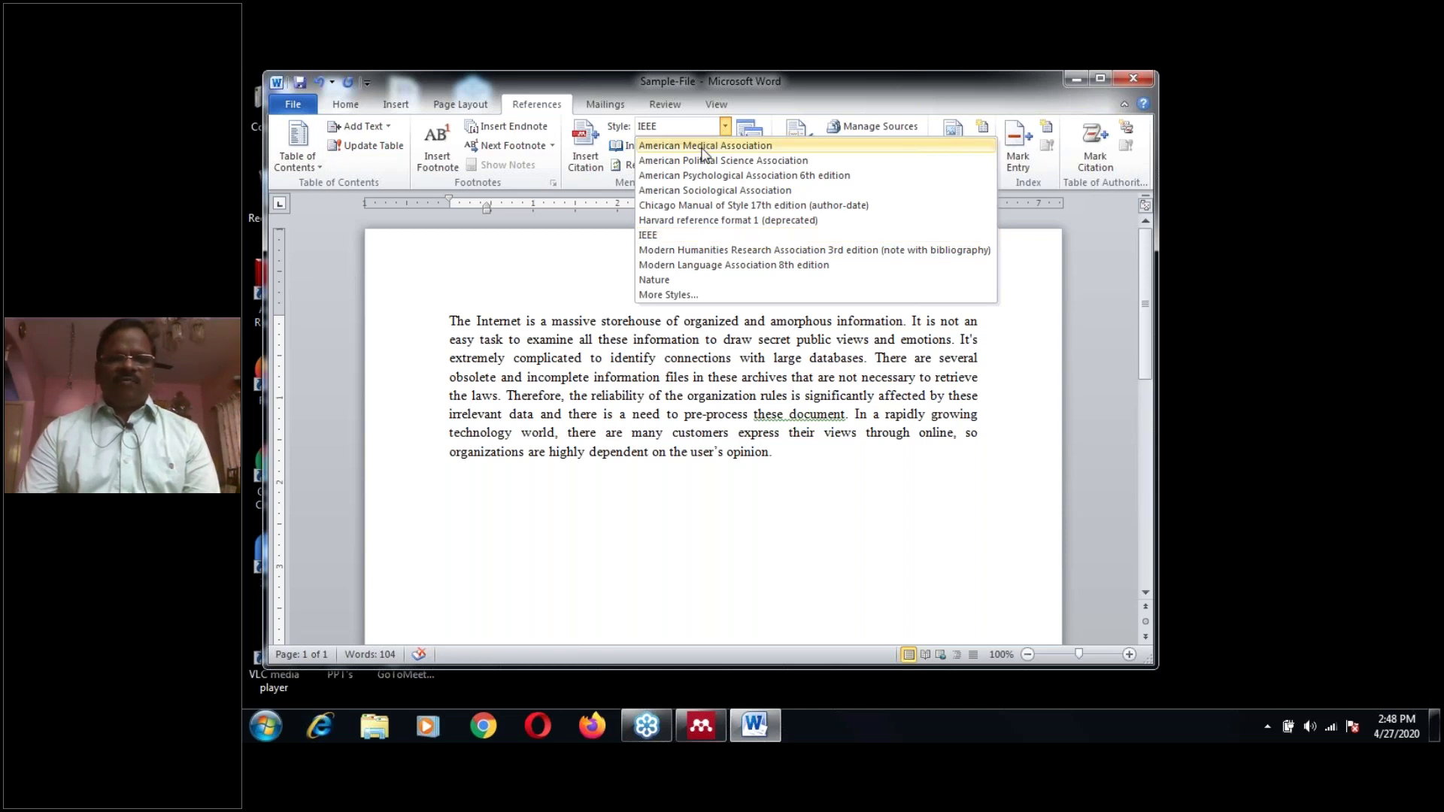
{"action": "left_click", "coordinate": [674, 236]}
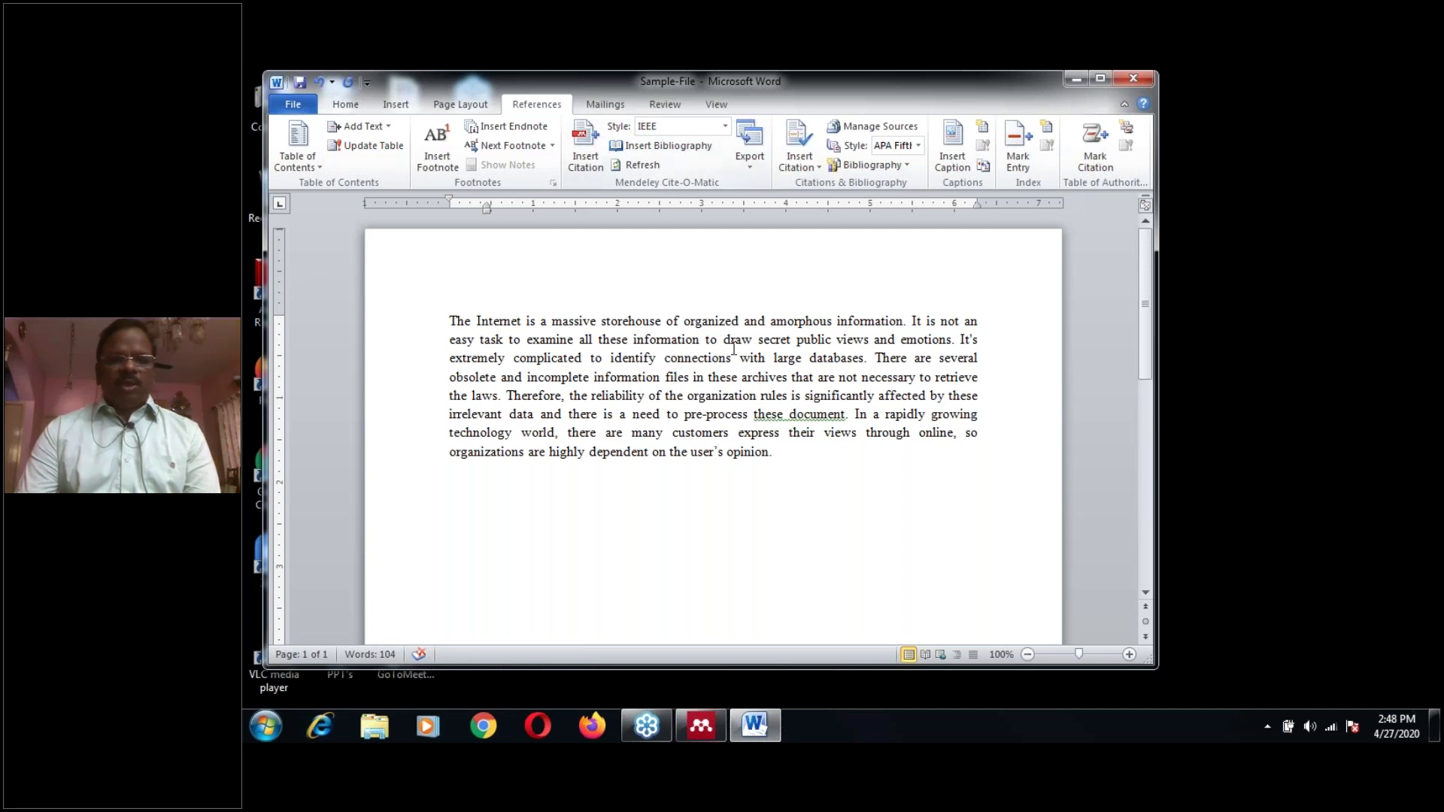
Start a Mendeley citation after "amorphous information" in the first sentence and switch to Mendeley Desktop to pick the reference.
{"action": "left_click", "coordinate": [906, 322]}
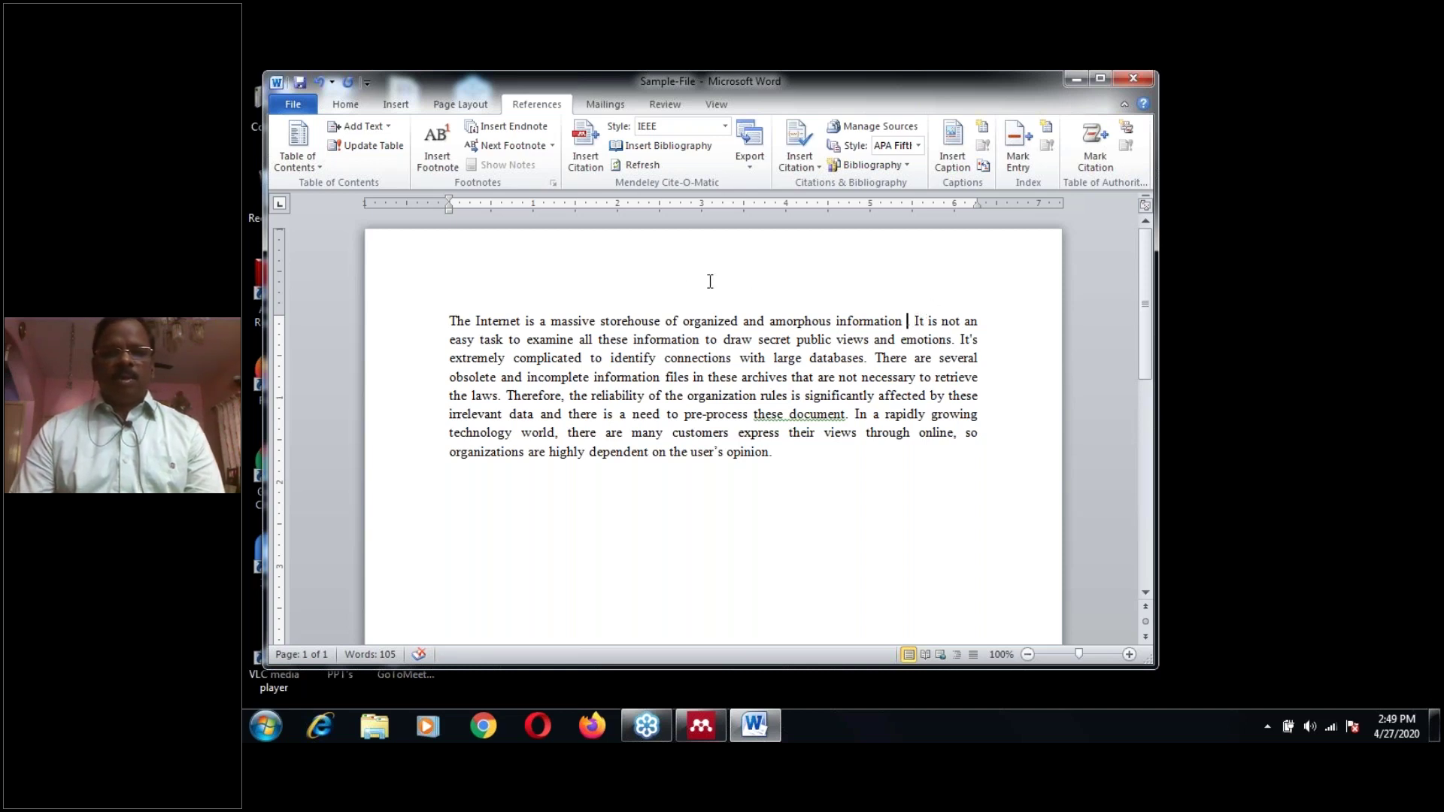
{"action": "left_click", "coordinate": [587, 151]}
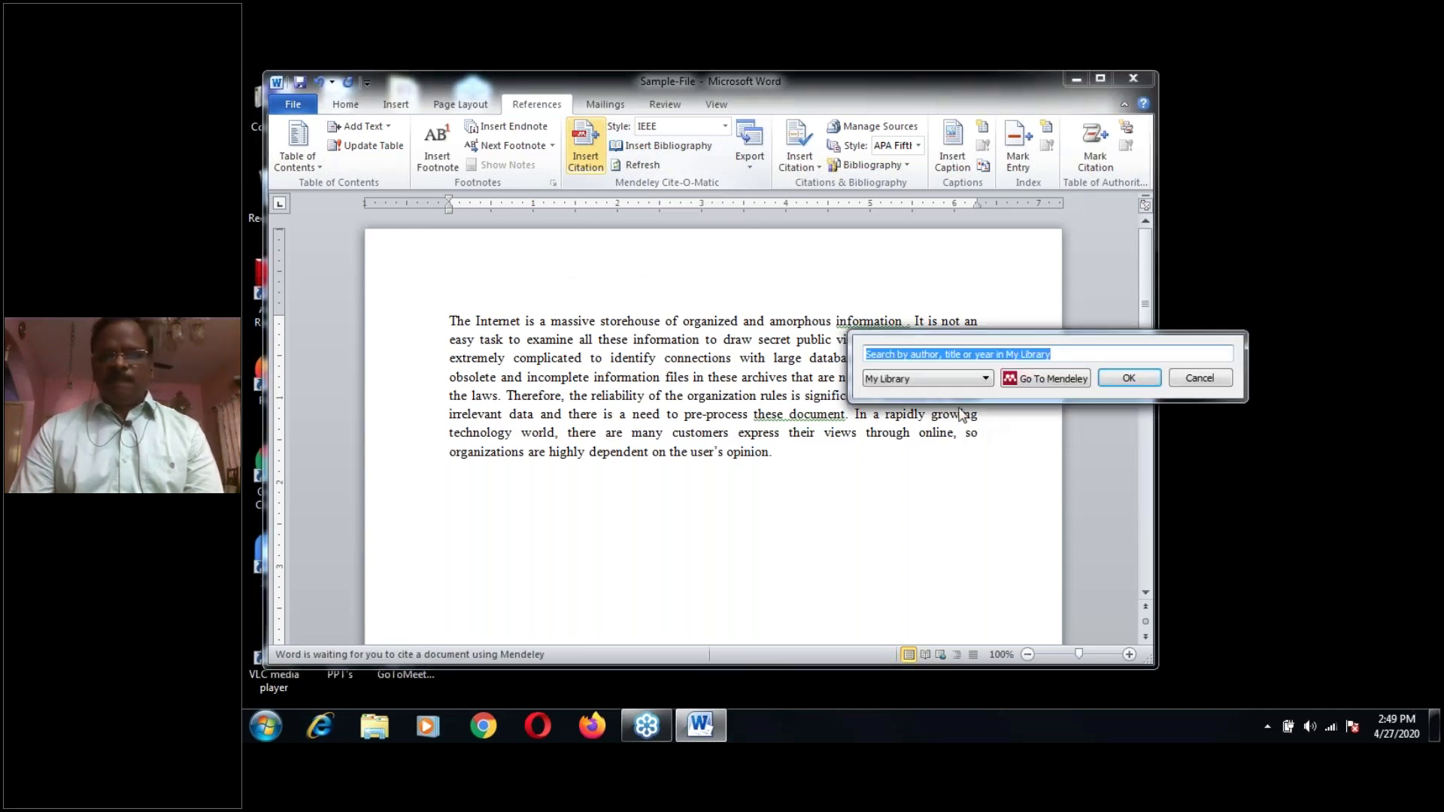
{"action": "left_click", "coordinate": [1049, 381]}
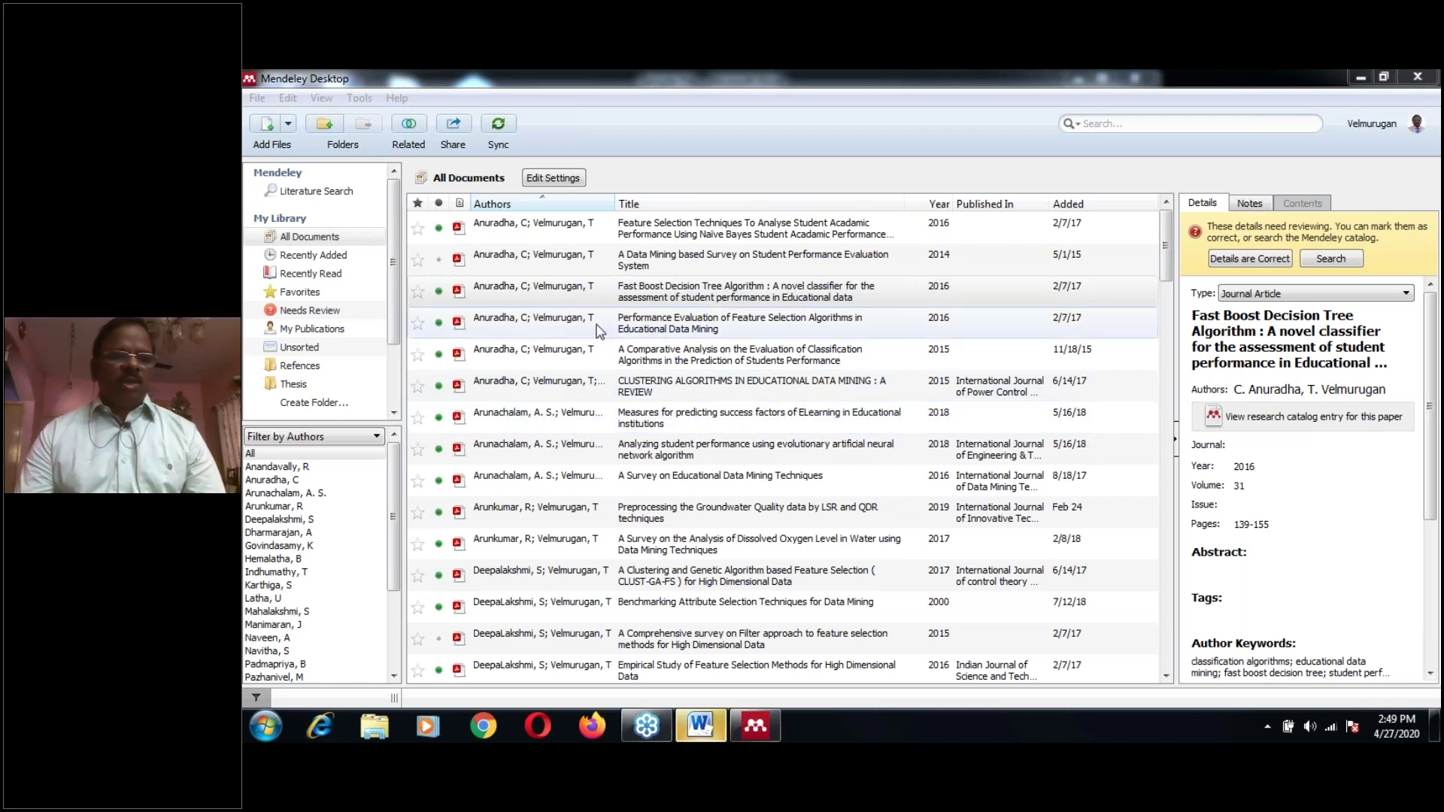
Look through the Papers folder for files to add to the library, and leave without adding any.
{"action": "left_click", "coordinate": [288, 127]}
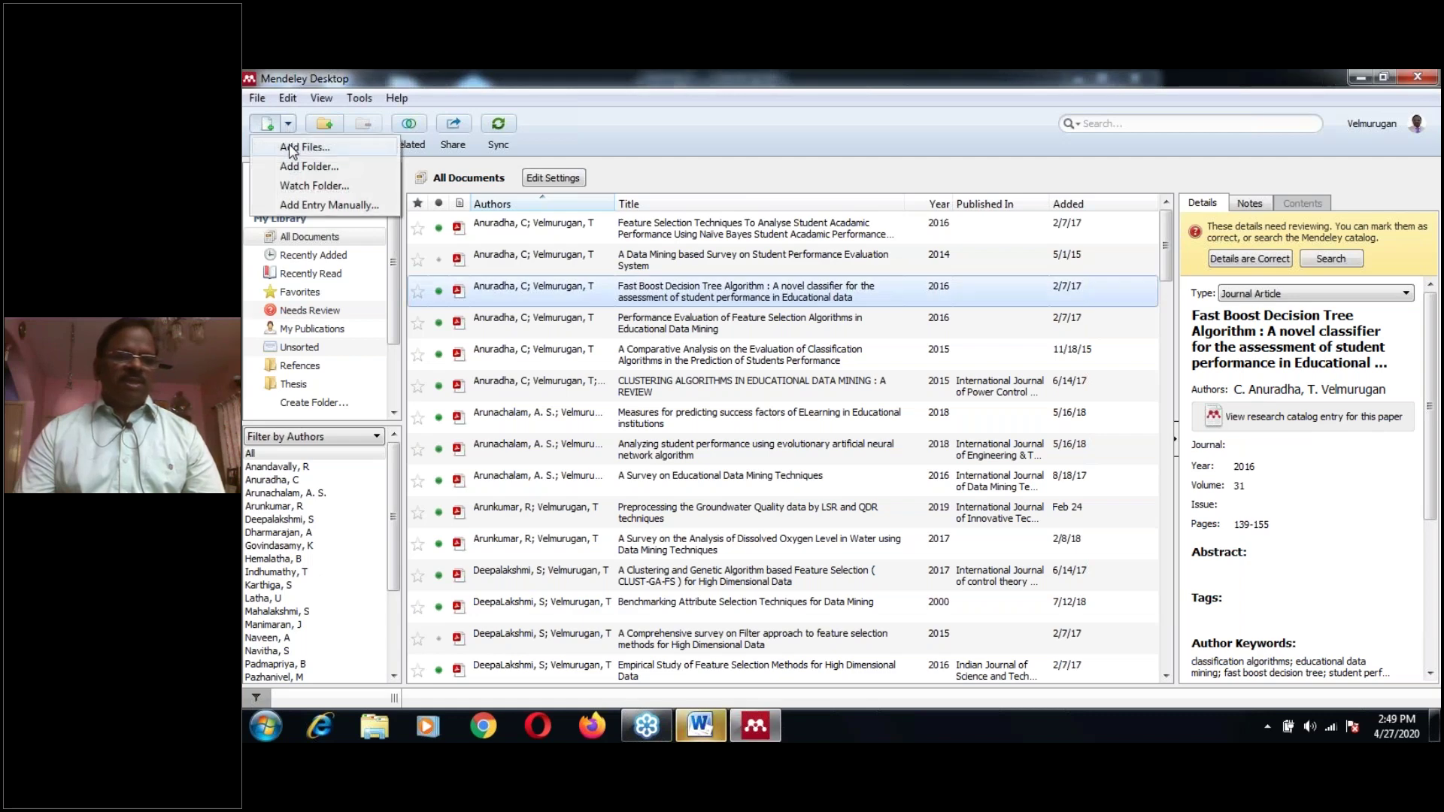
{"action": "left_click", "coordinate": [290, 149]}
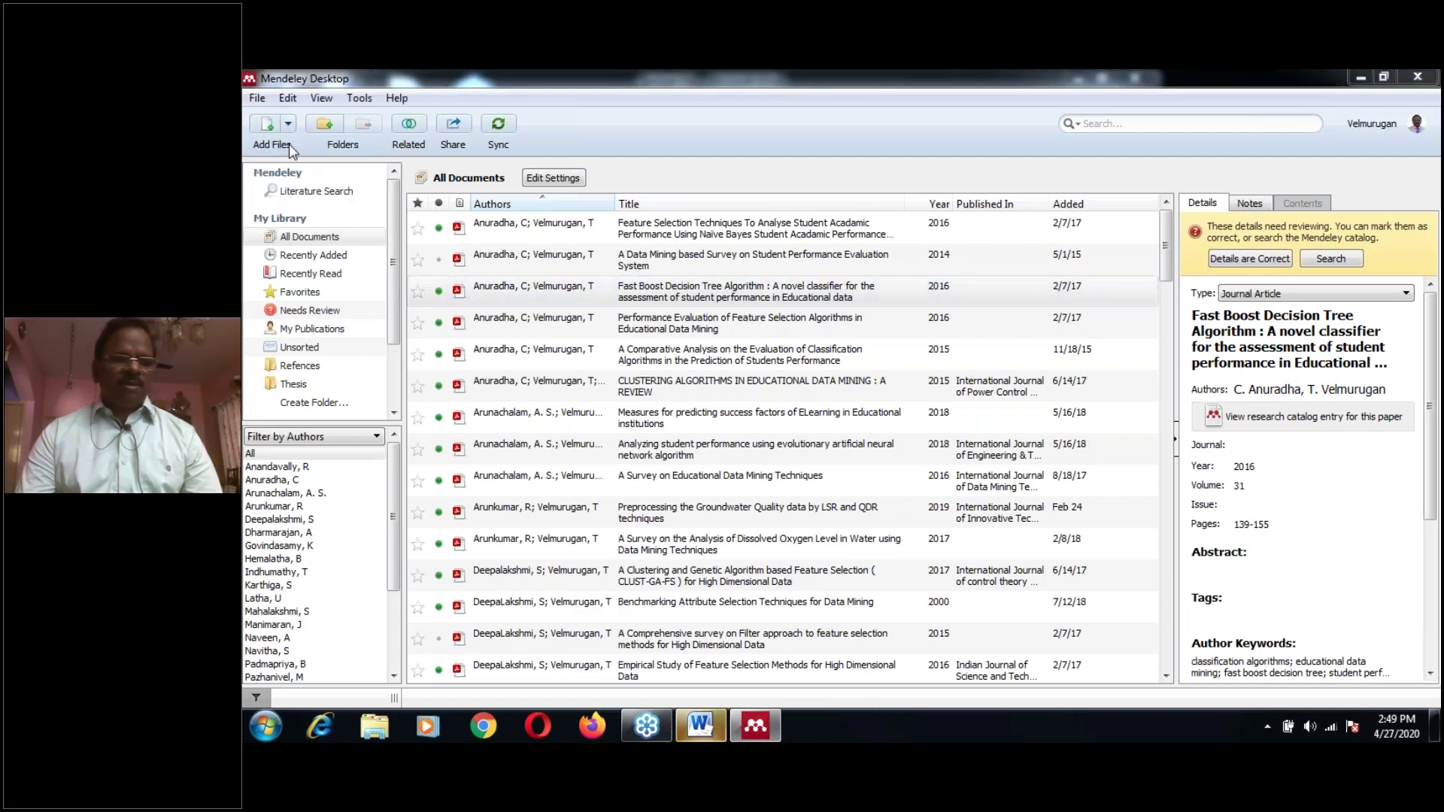
{"action": "scroll", "coordinate": [319, 225], "scroll_direction": "down", "scroll_amount": 3}
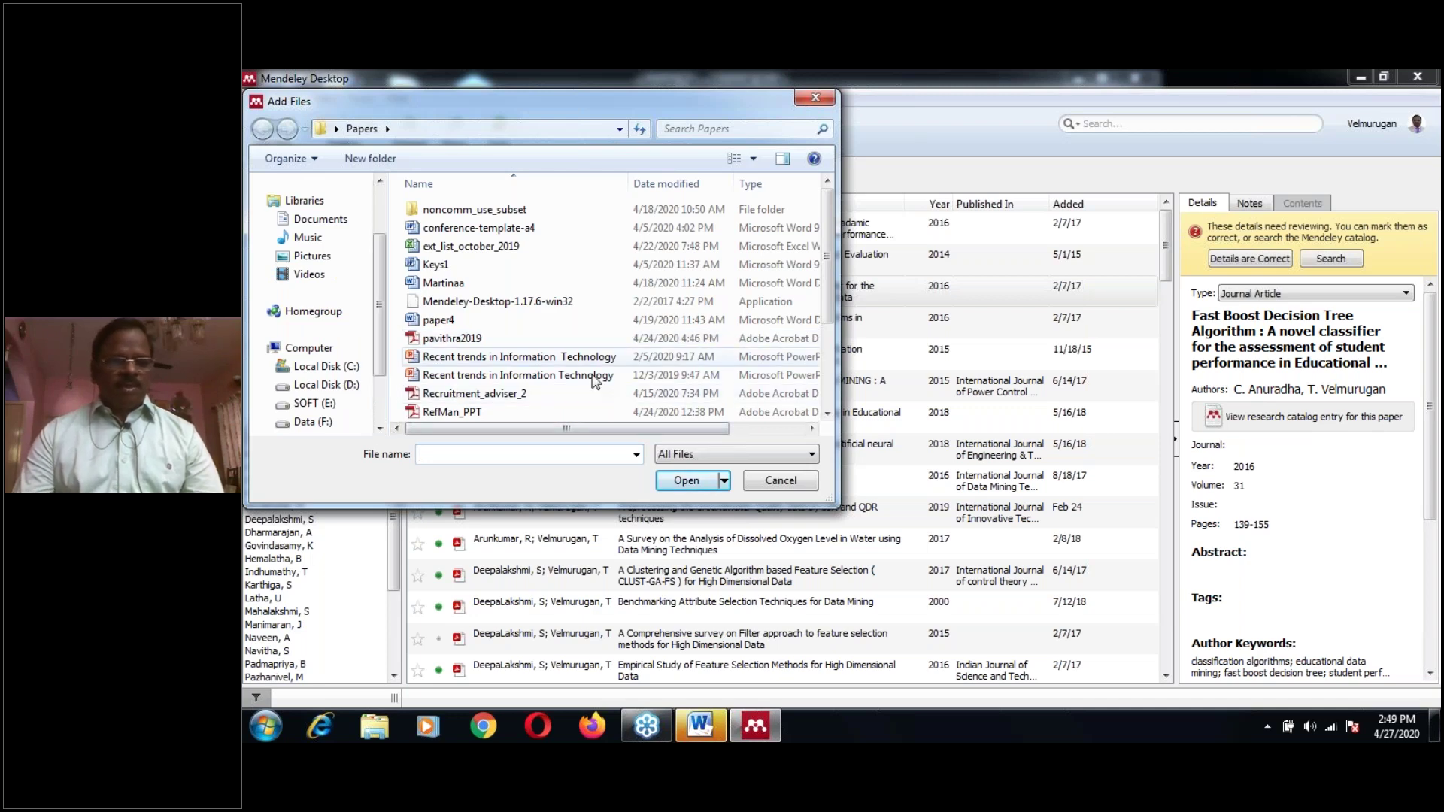
{"action": "left_click", "coordinate": [782, 485]}
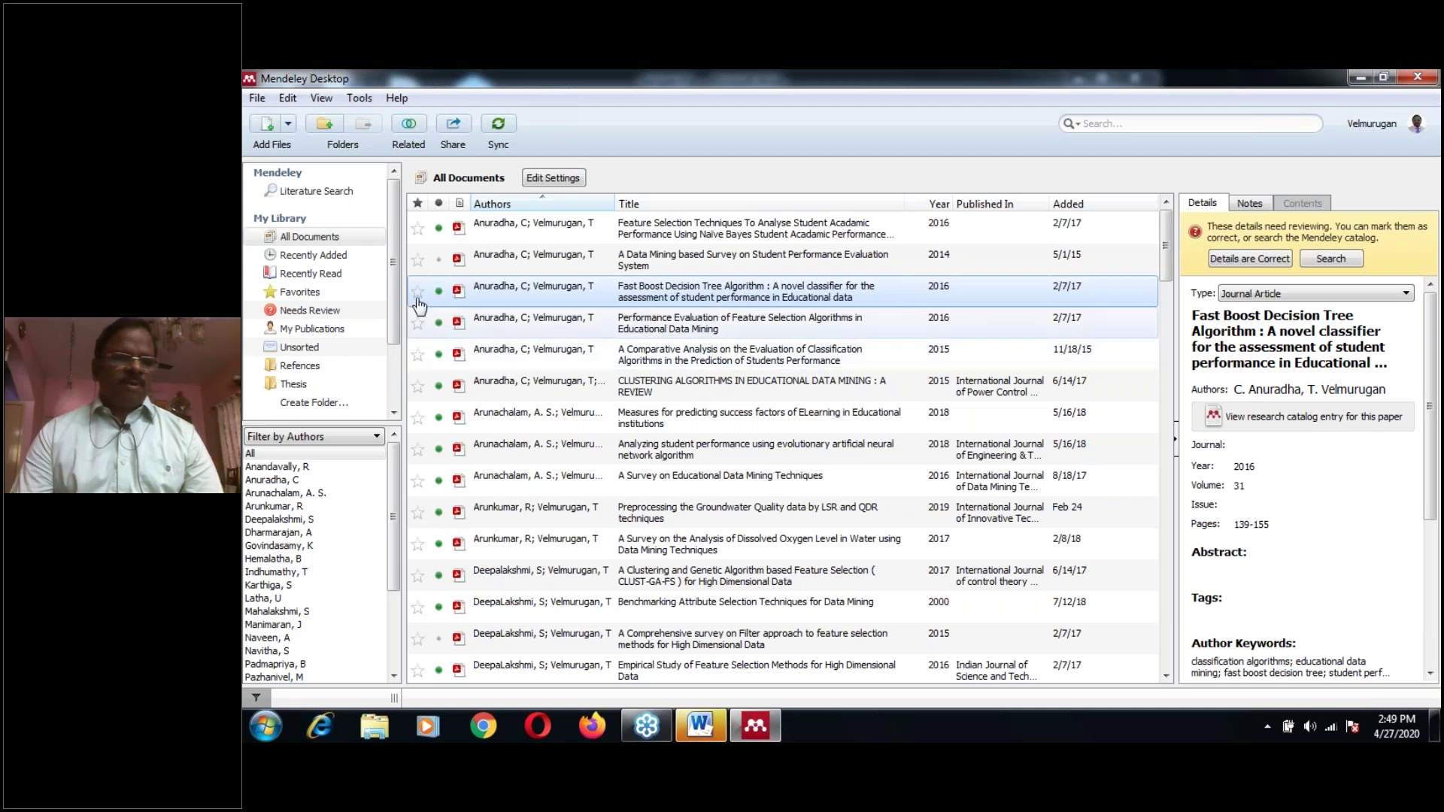
Search Mendeley's literature catalog for "Data Clustering".
{"action": "left_click", "coordinate": [347, 193]}
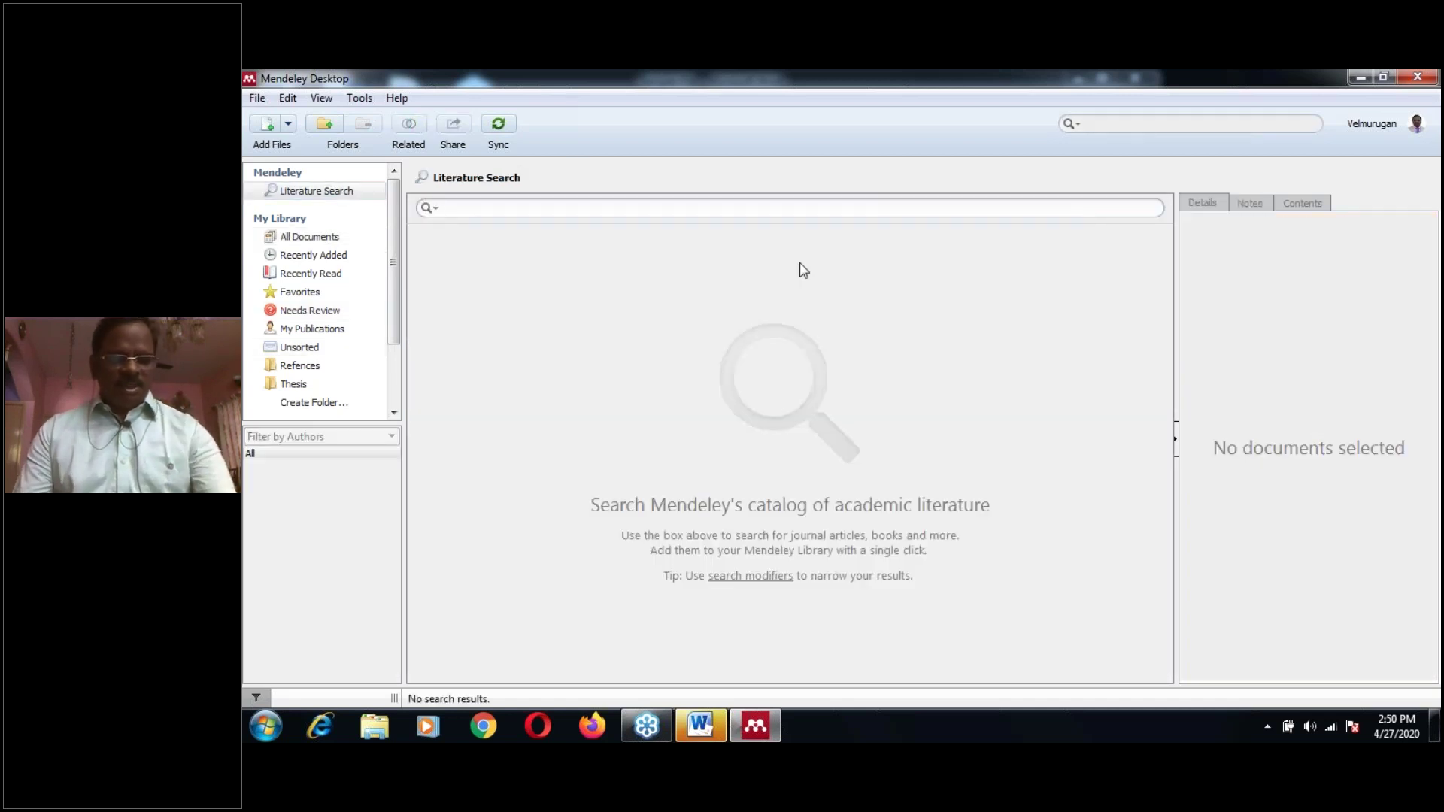
{"action": "type", "text": "Data"}
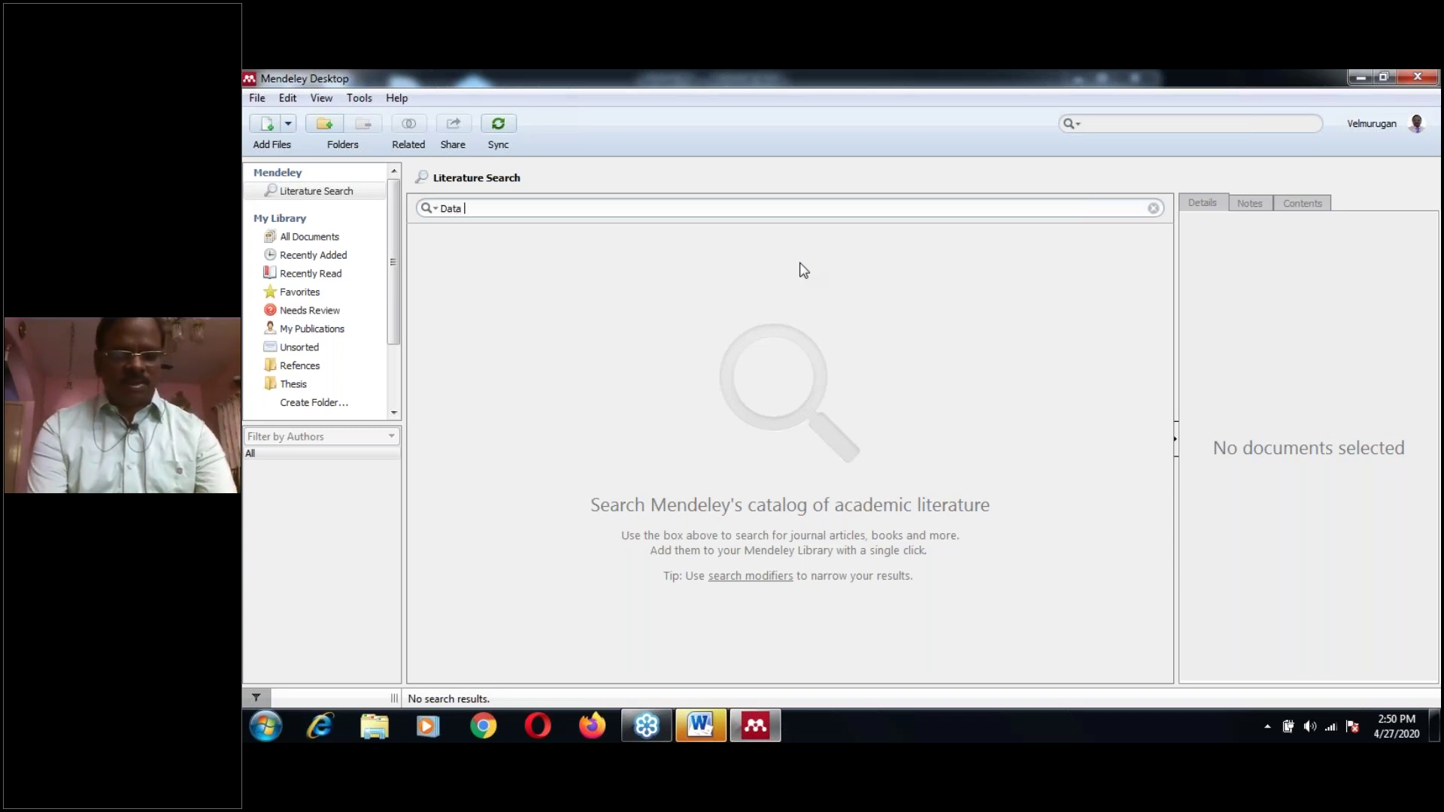
{"action": "type", "text": " Clu"}
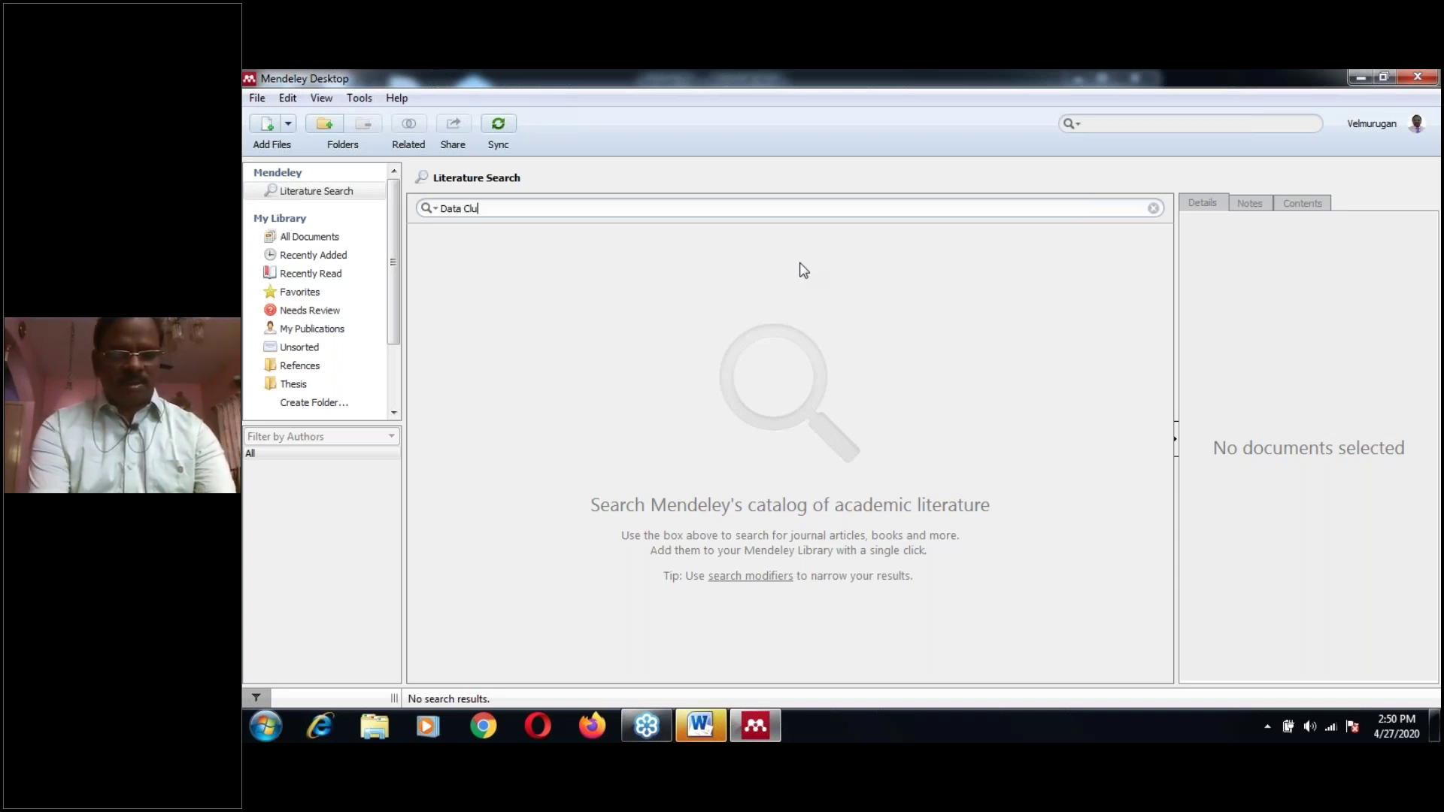
{"action": "type", "text": "stering"}
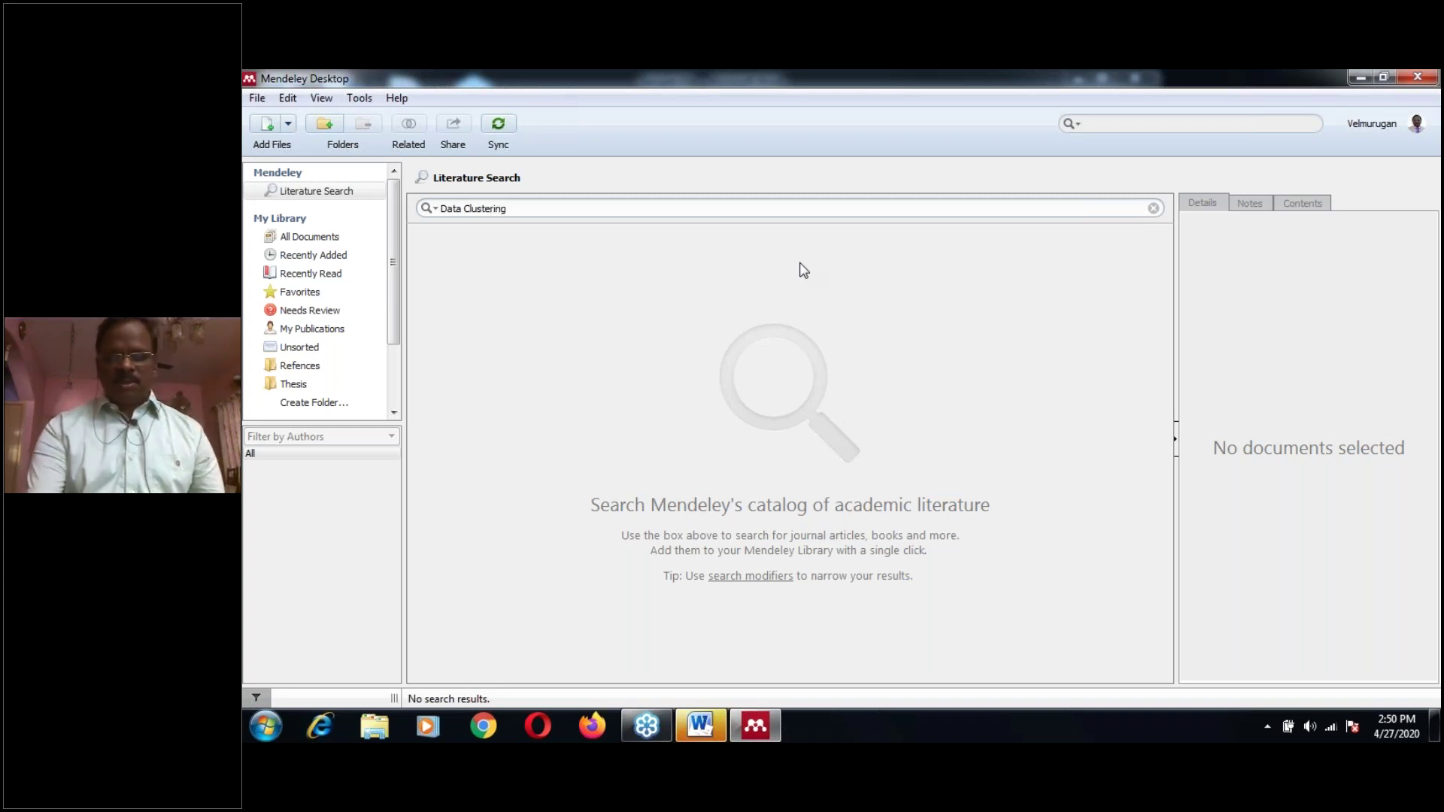
{"action": "key", "text": "Return"}
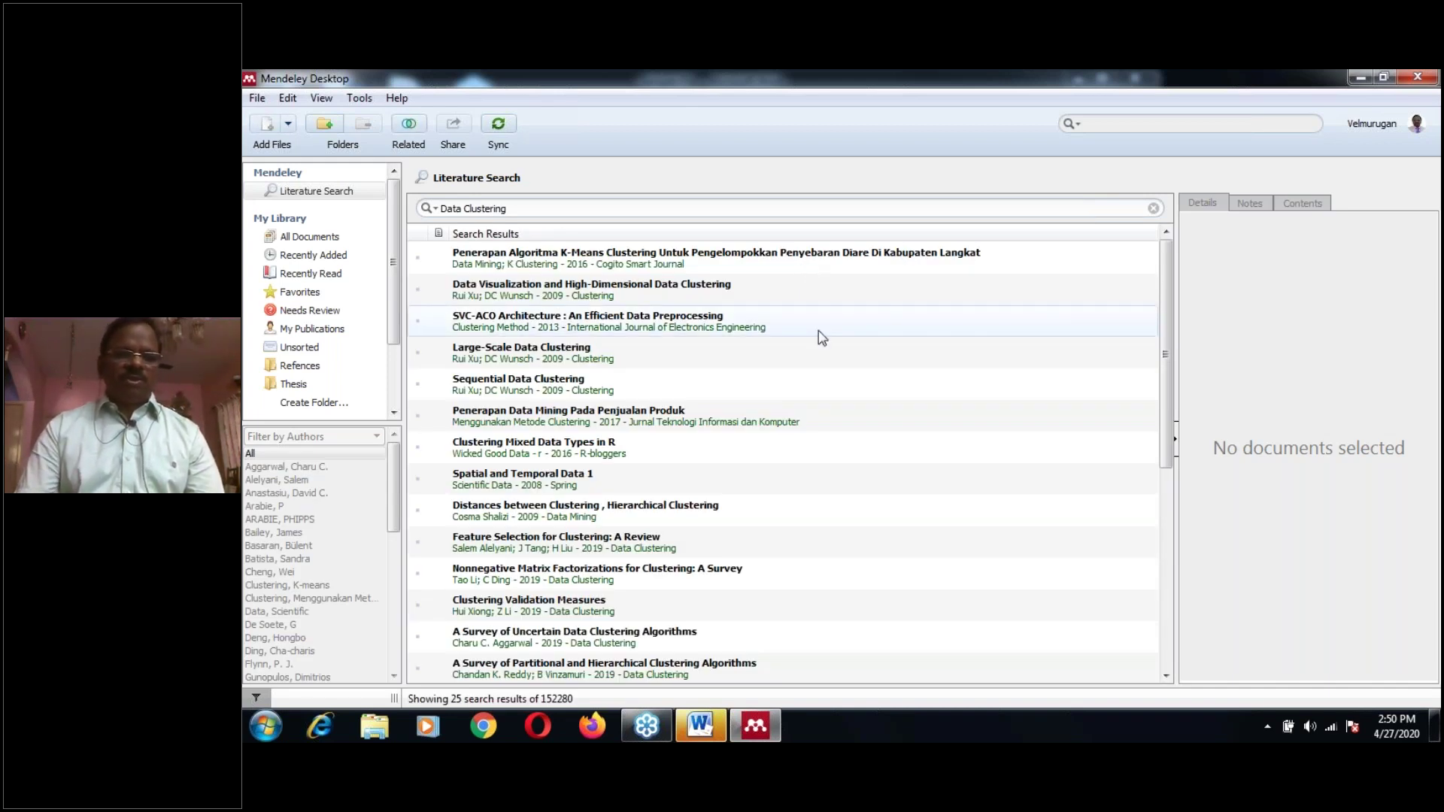
Load two more batches of search results and view the details of "On clustering heterogeneous data and clustering by compression".
{"action": "scroll", "coordinate": [822, 338], "scroll_direction": "down", "scroll_amount": 1}
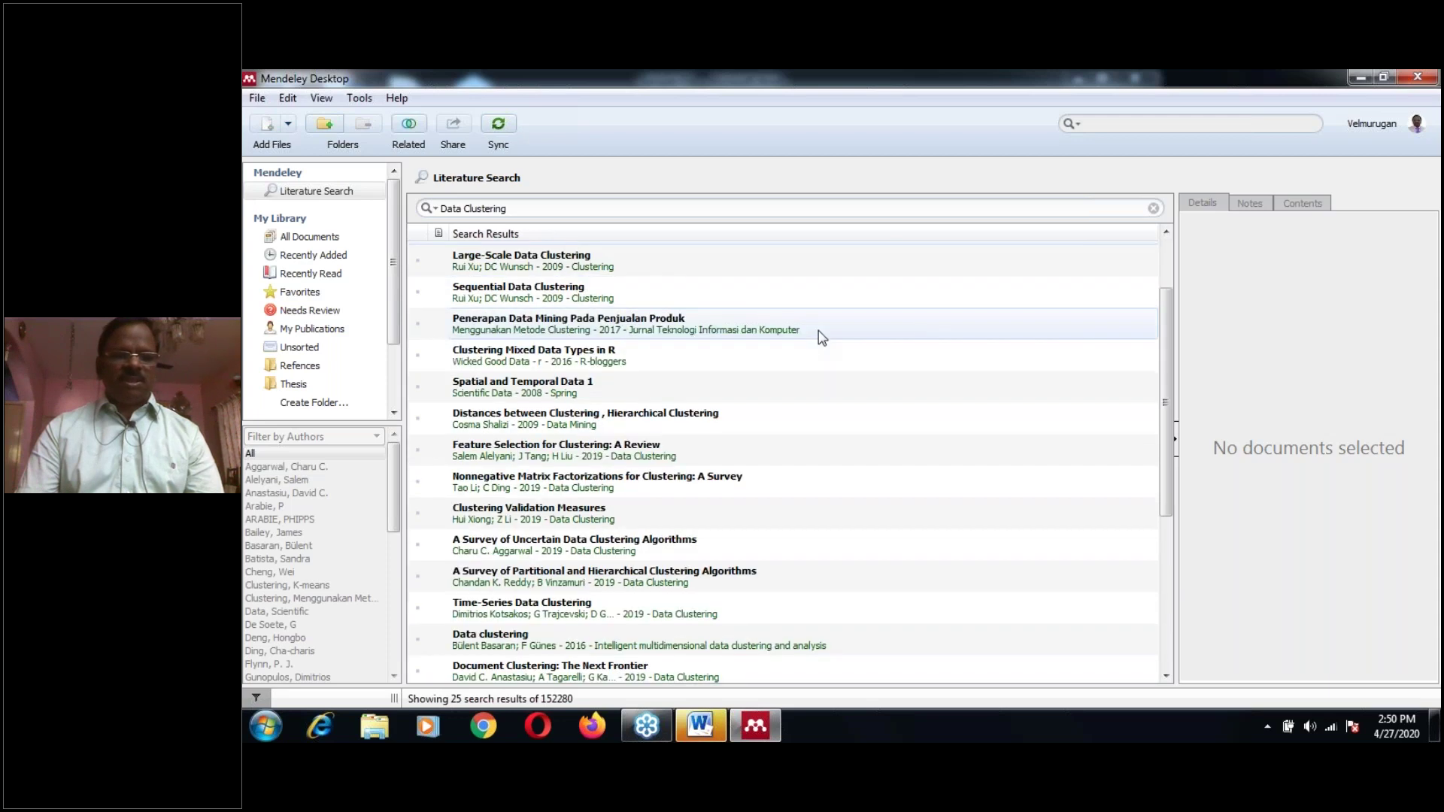
{"action": "scroll", "coordinate": [820, 337], "scroll_direction": "down", "scroll_amount": 3}
{"action": "left_click", "coordinate": [837, 673]}
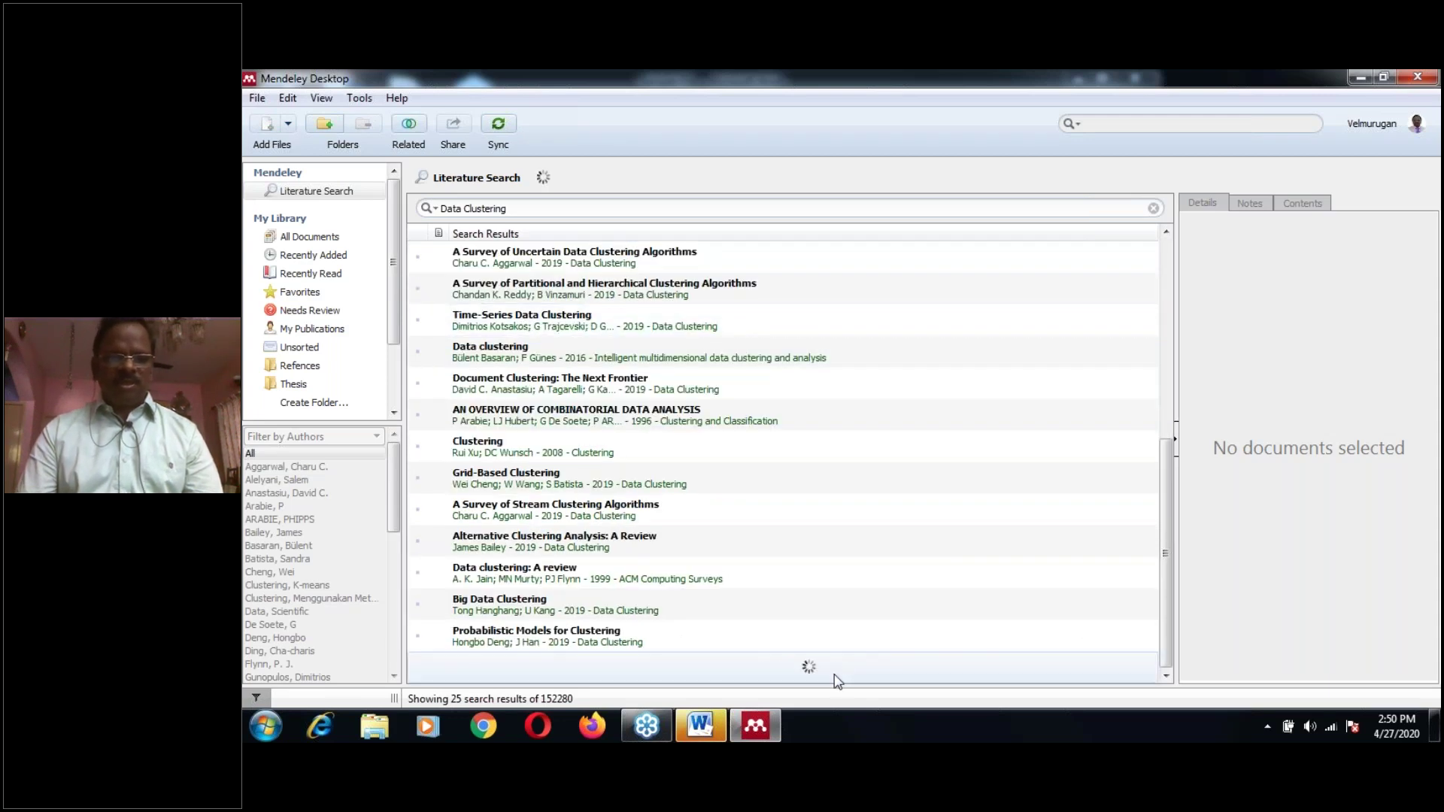
{"action": "scroll", "coordinate": [861, 589], "scroll_direction": "down", "scroll_amount": 8}
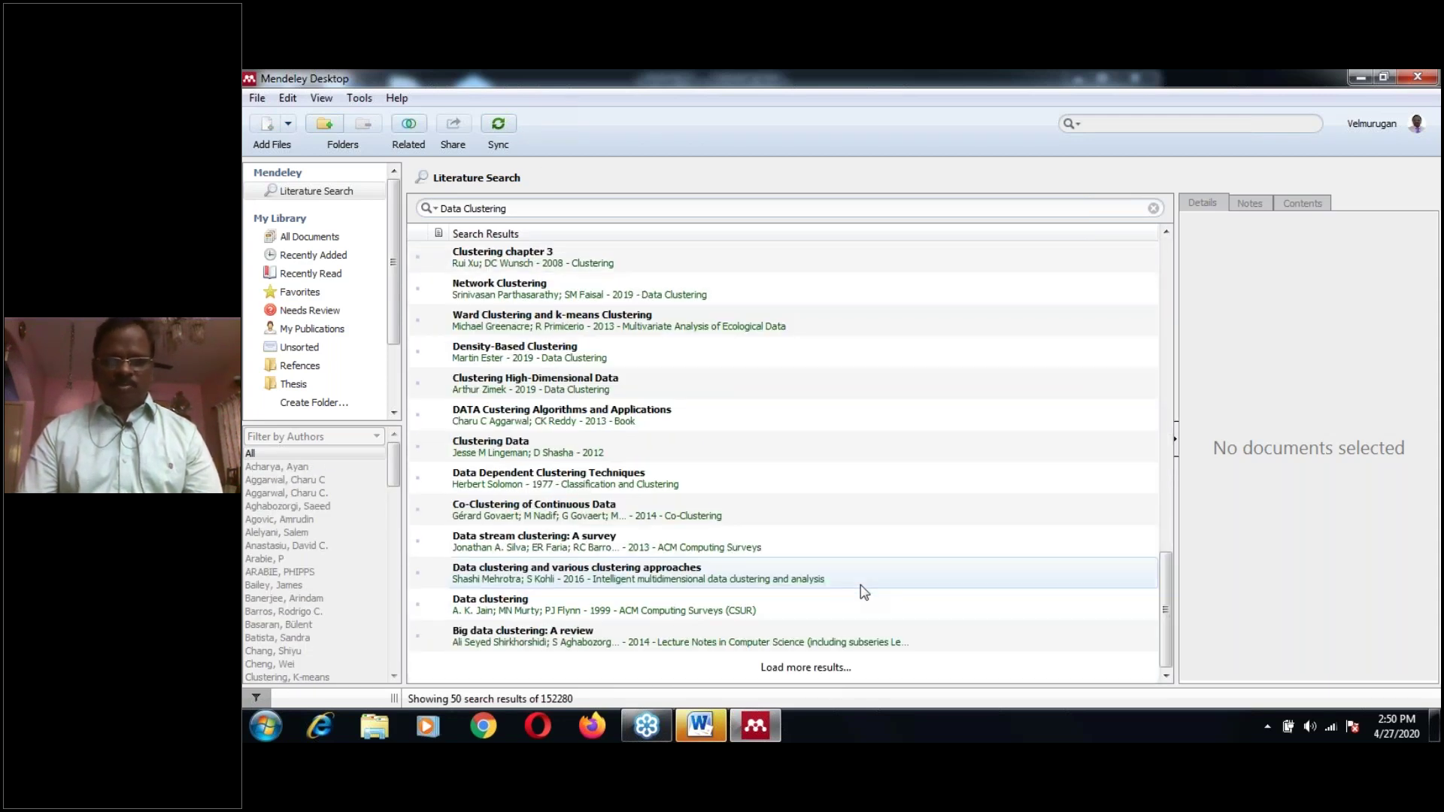
{"action": "left_click", "coordinate": [810, 669]}
{"action": "scroll", "coordinate": [844, 582], "scroll_direction": "down", "scroll_amount": 10}
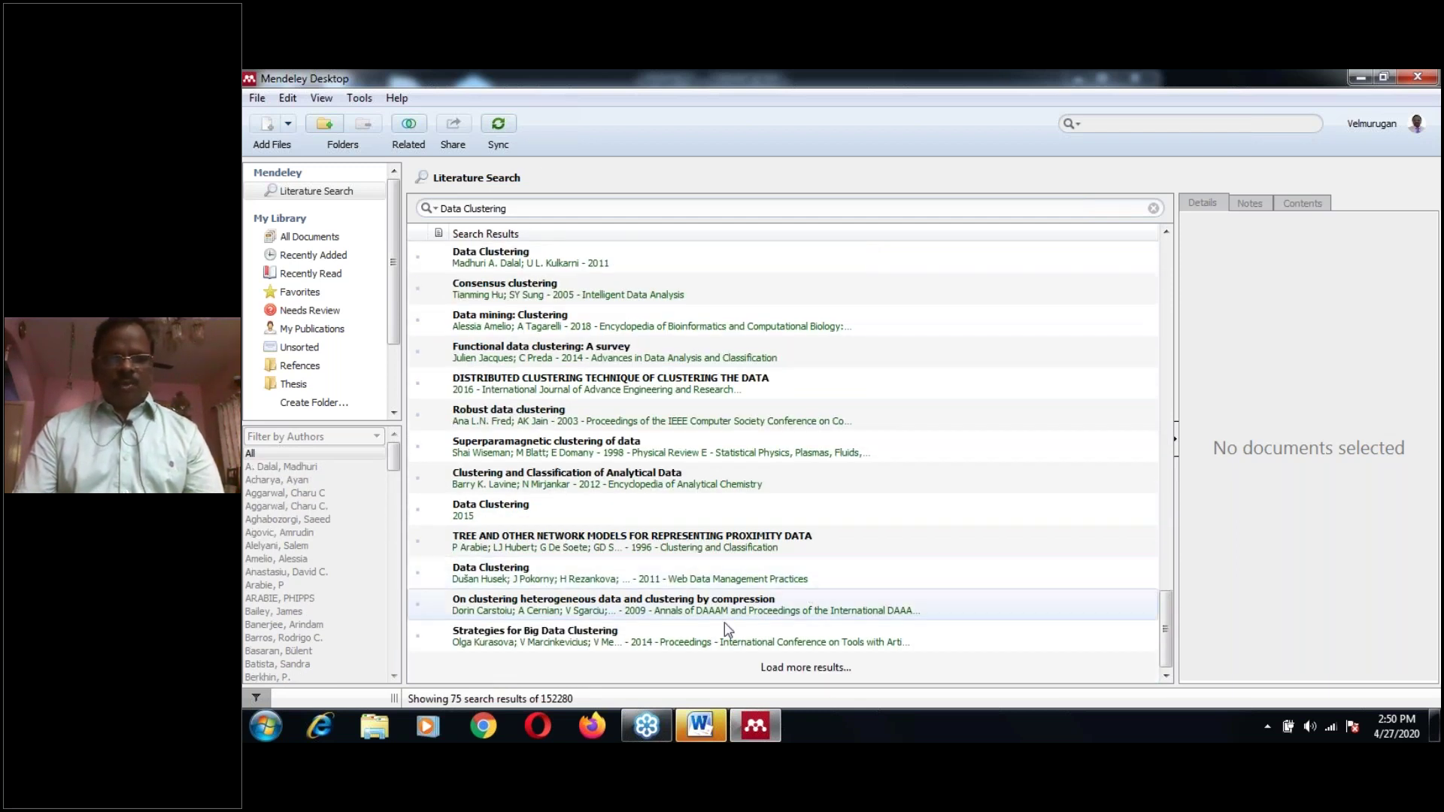
{"action": "left_click", "coordinate": [567, 611]}
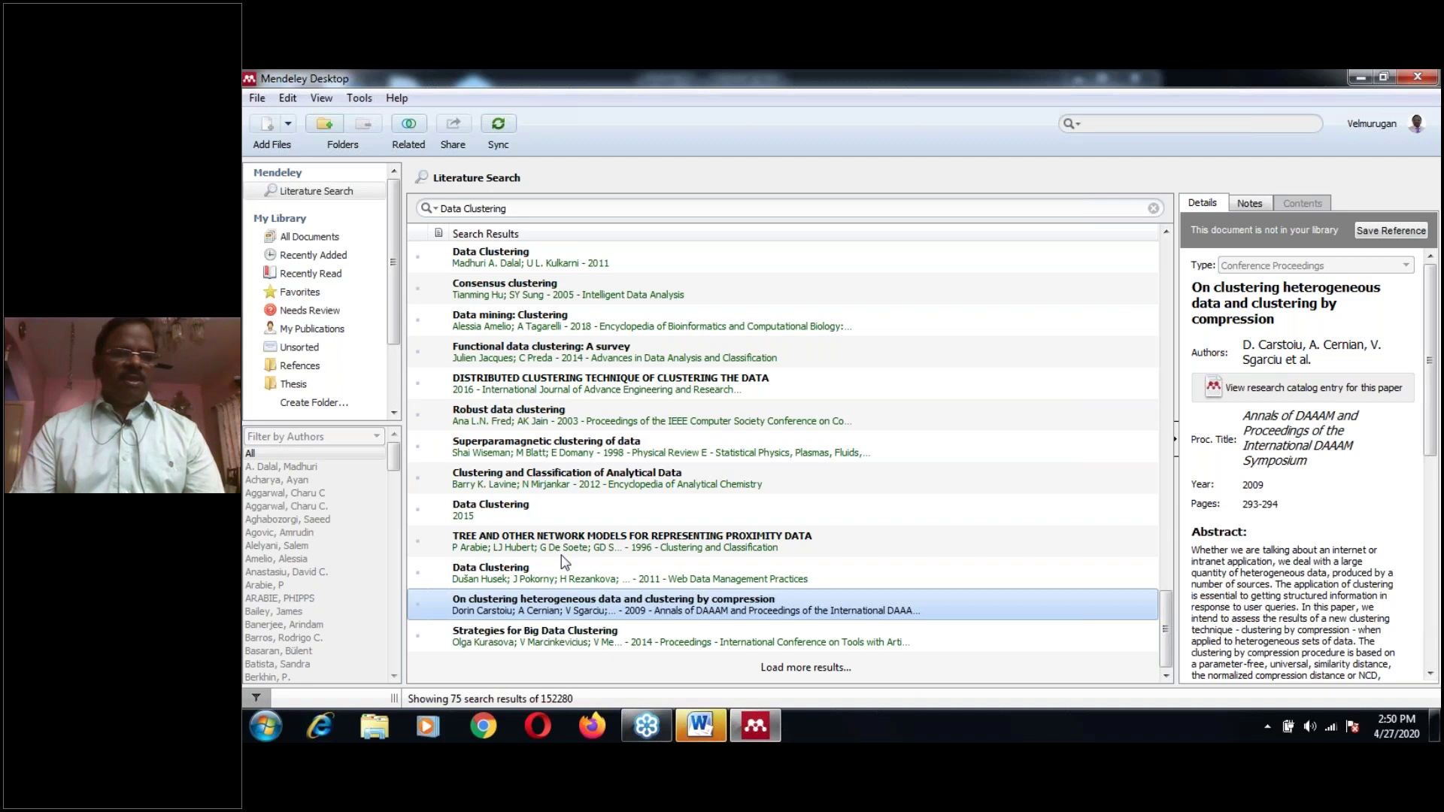
View all library documents, return to the literature search, and view the first result's details.
{"action": "left_click", "coordinate": [323, 241]}
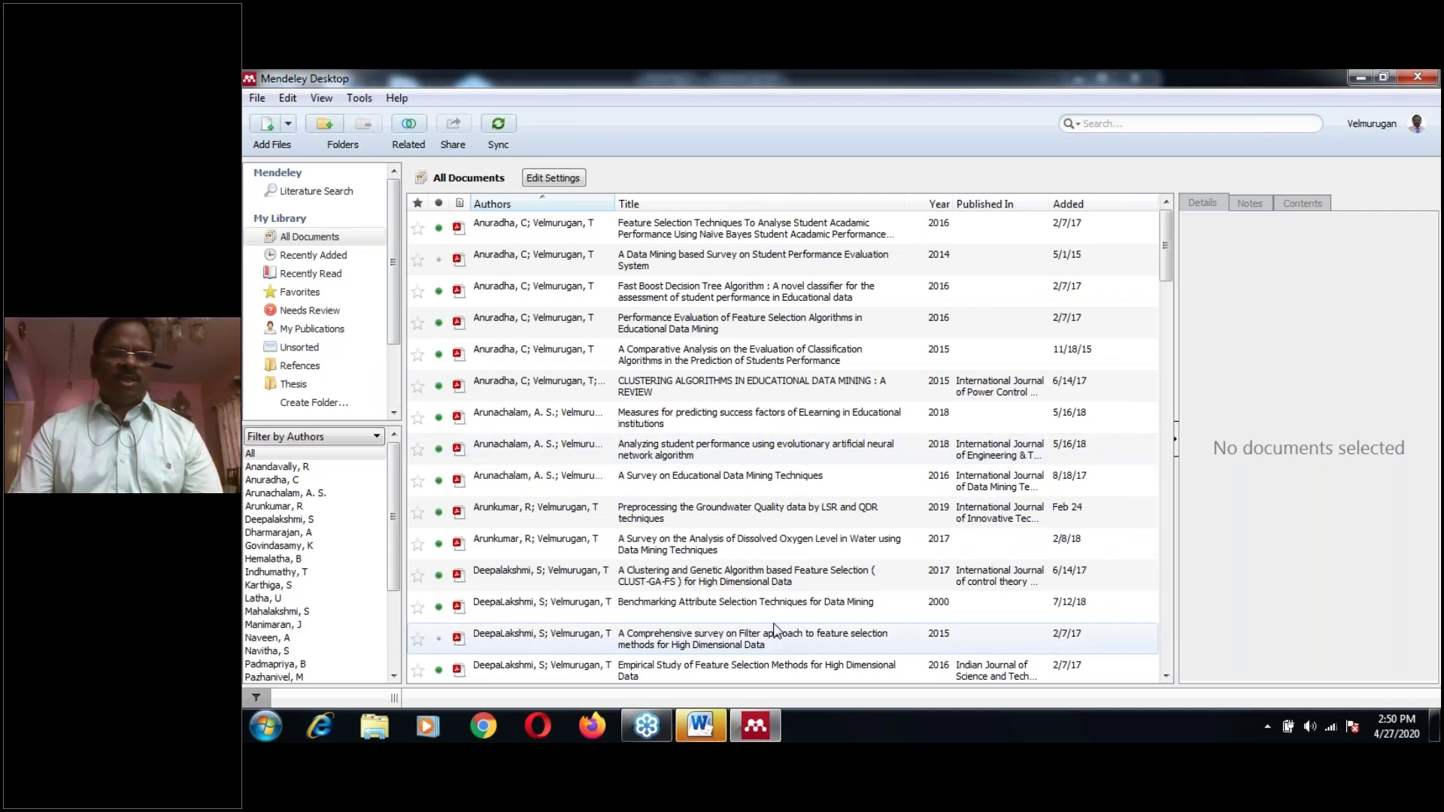
{"action": "left_click", "coordinate": [365, 194]}
{"action": "left_click", "coordinate": [716, 257]}
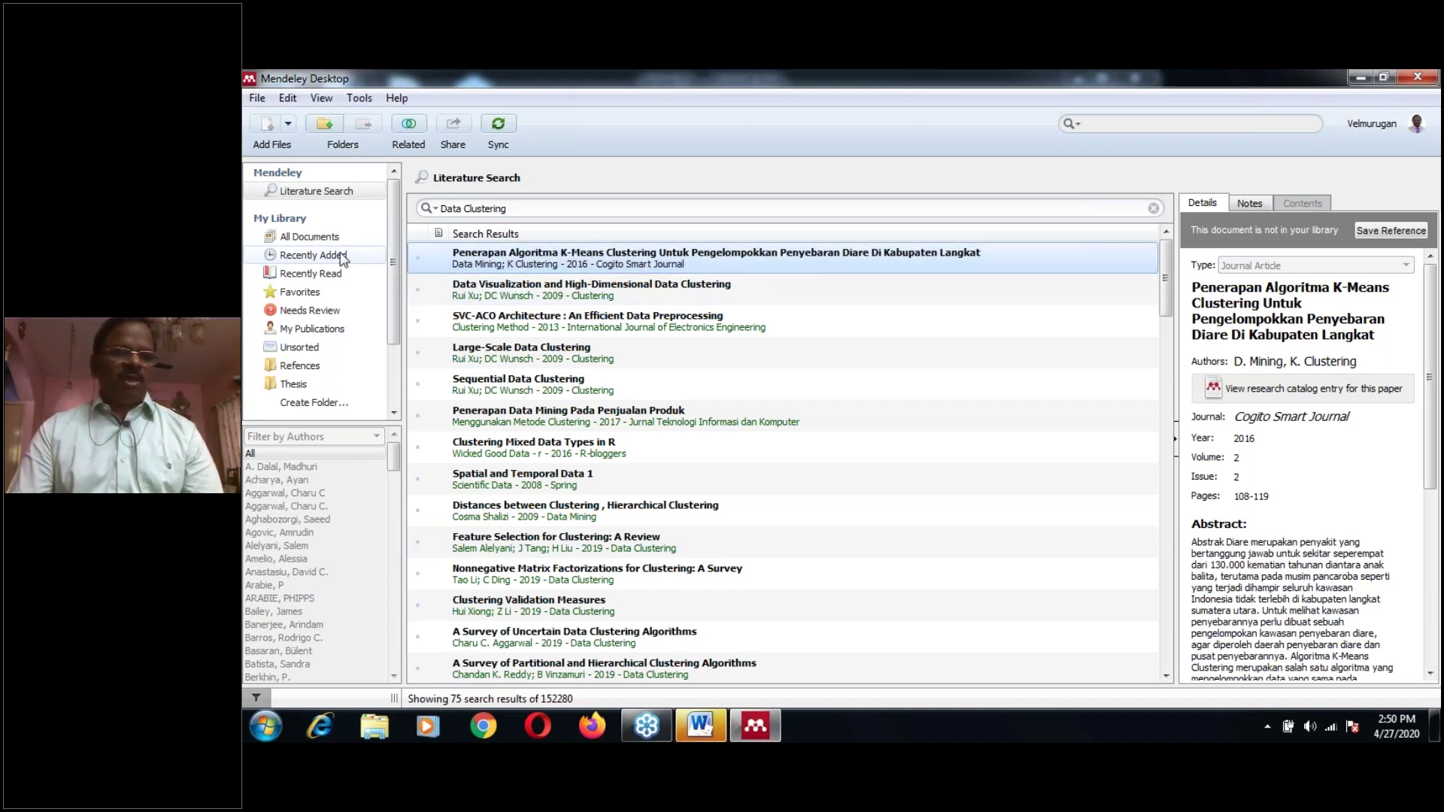
In all library documents, view the details of the "Fast Boost Decision Tree Algorithm" and "Clustering Algorithms in Educational Data Mining" papers.
{"action": "left_click", "coordinate": [320, 236]}
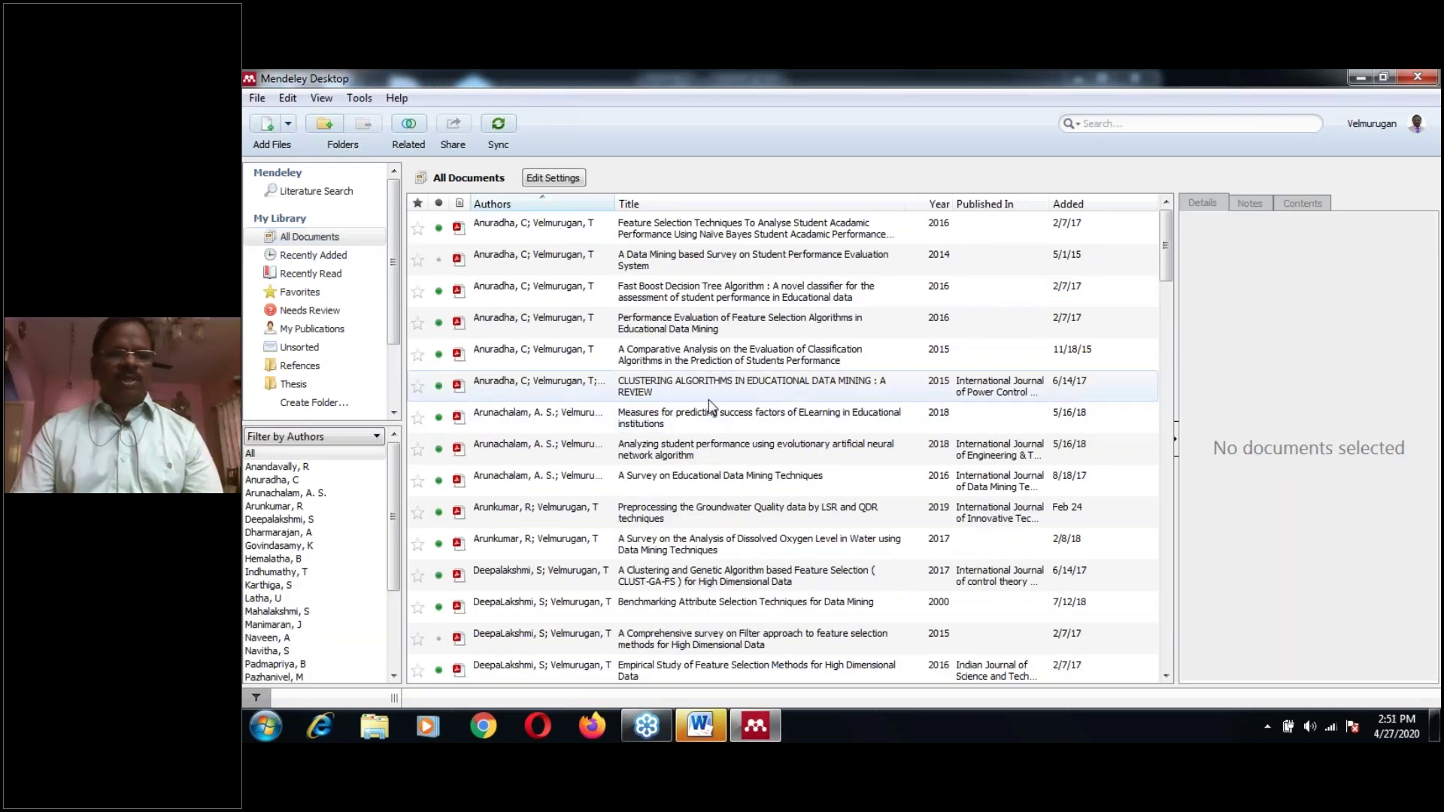
{"action": "left_click", "coordinate": [736, 302]}
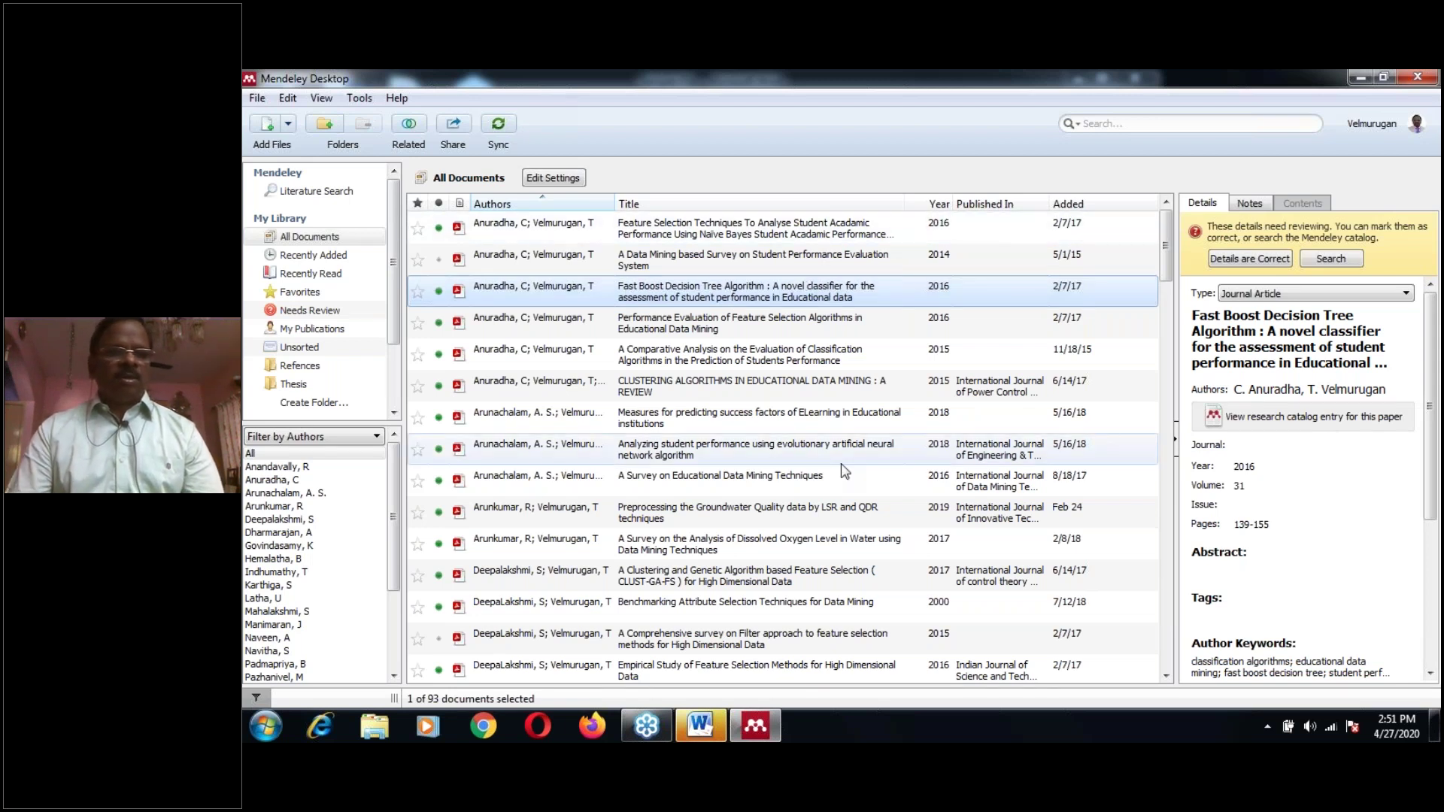
{"action": "left_click", "coordinate": [359, 98]}
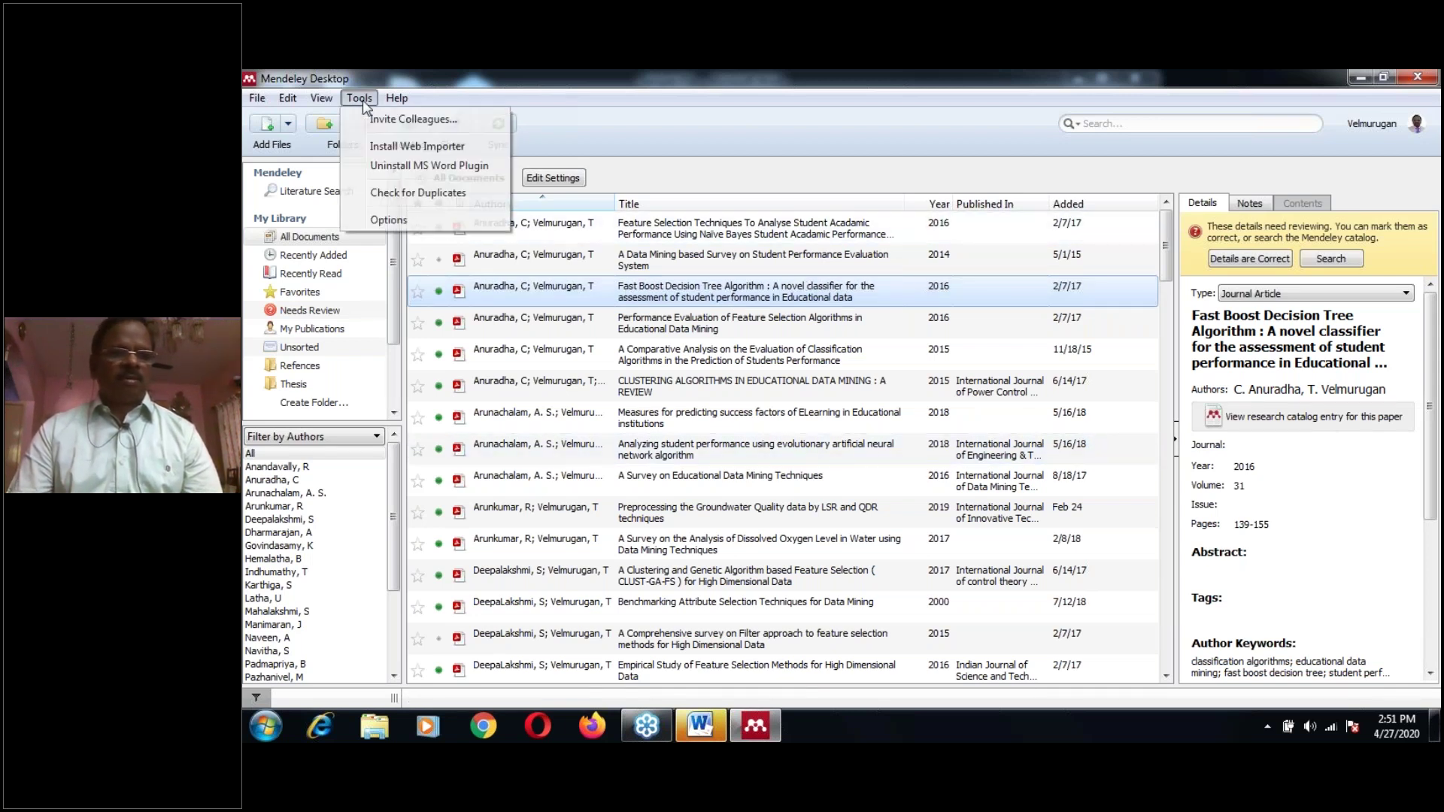
{"action": "left_click", "coordinate": [797, 399]}
{"action": "left_click", "coordinate": [797, 399]}
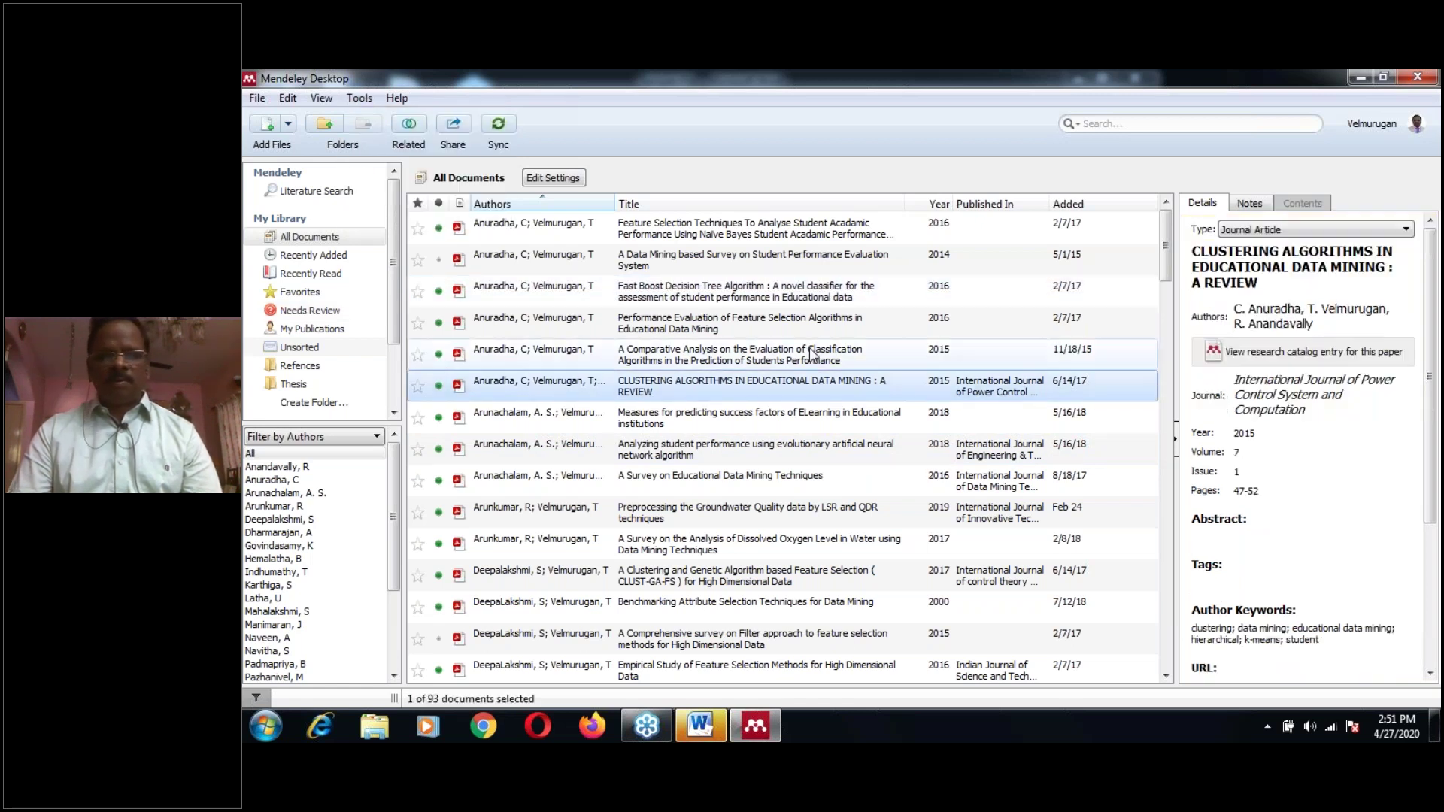
Close Mendeley Desktop, restart the citation from Word, and reopen the Mendeley library in a maximized window.
{"action": "left_click", "coordinate": [1418, 77]}
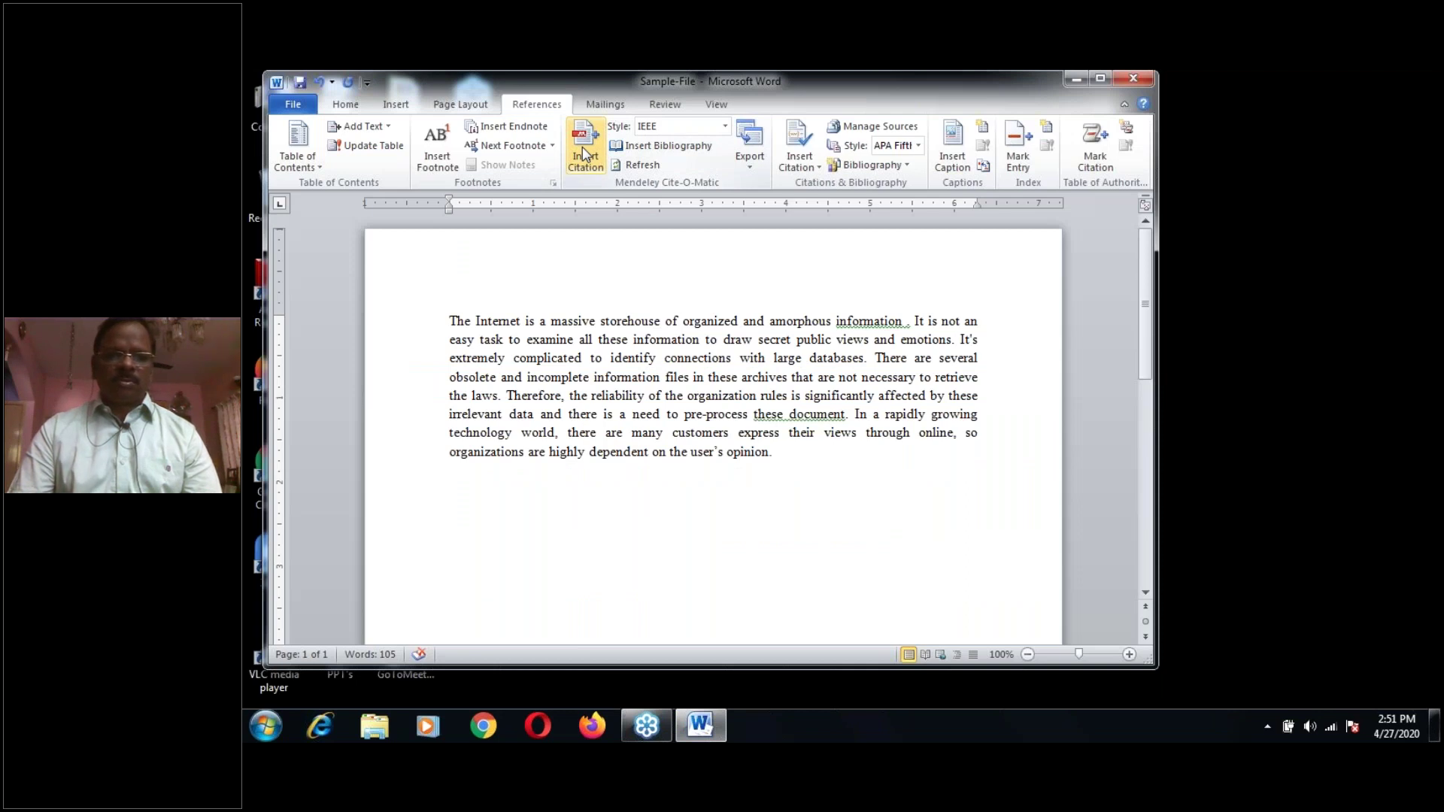
{"action": "left_click", "coordinate": [582, 147]}
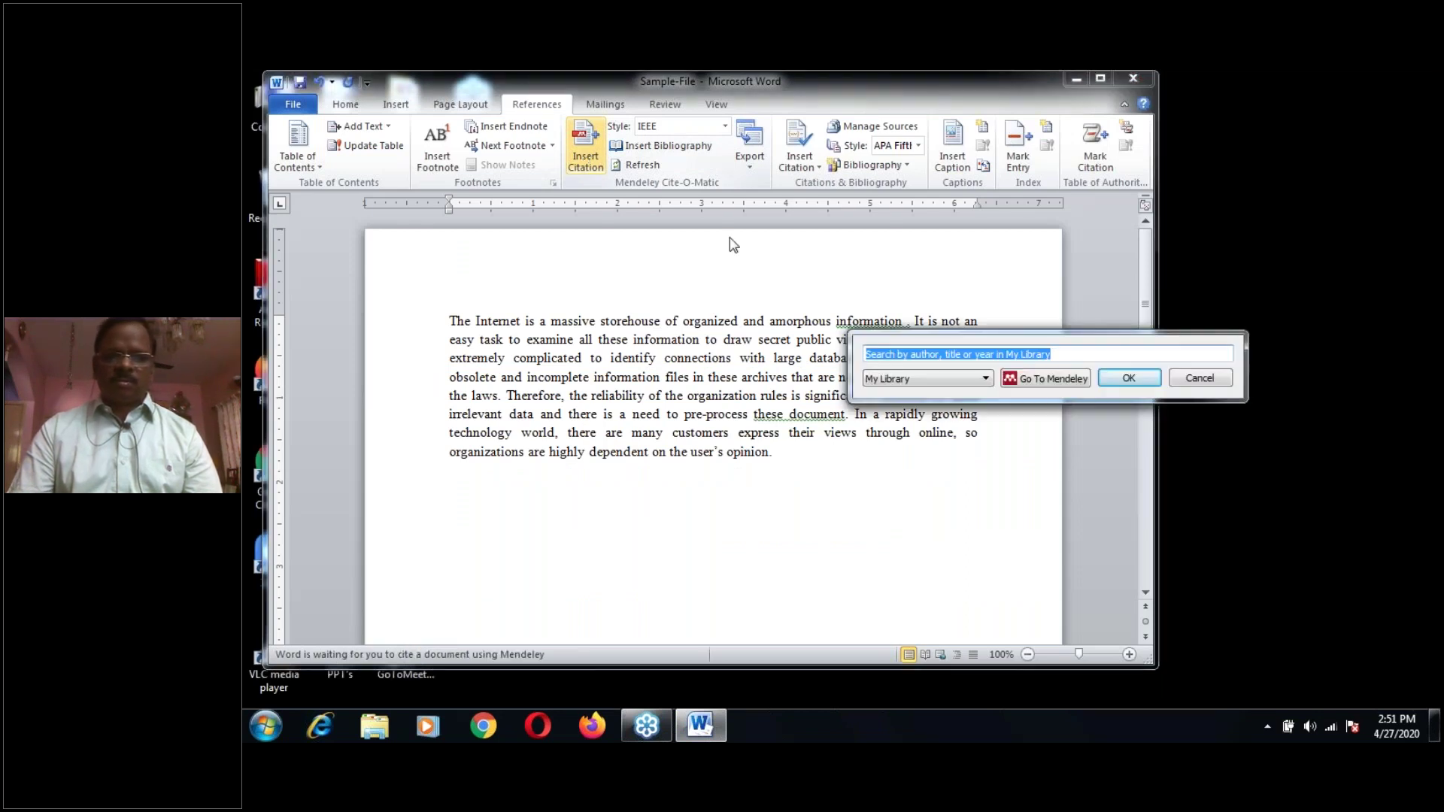
{"action": "left_click", "coordinate": [1047, 380]}
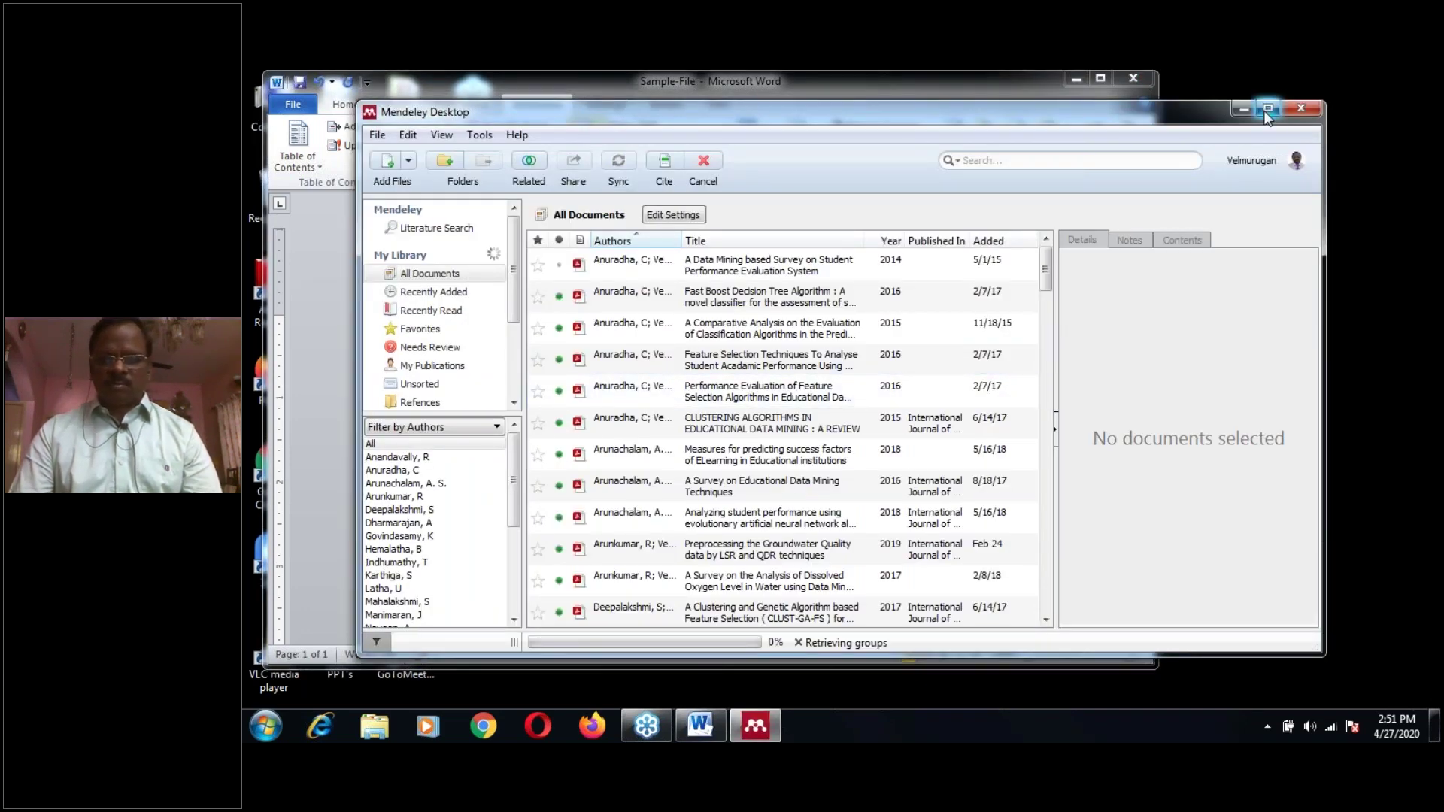
{"action": "left_click", "coordinate": [1268, 110]}
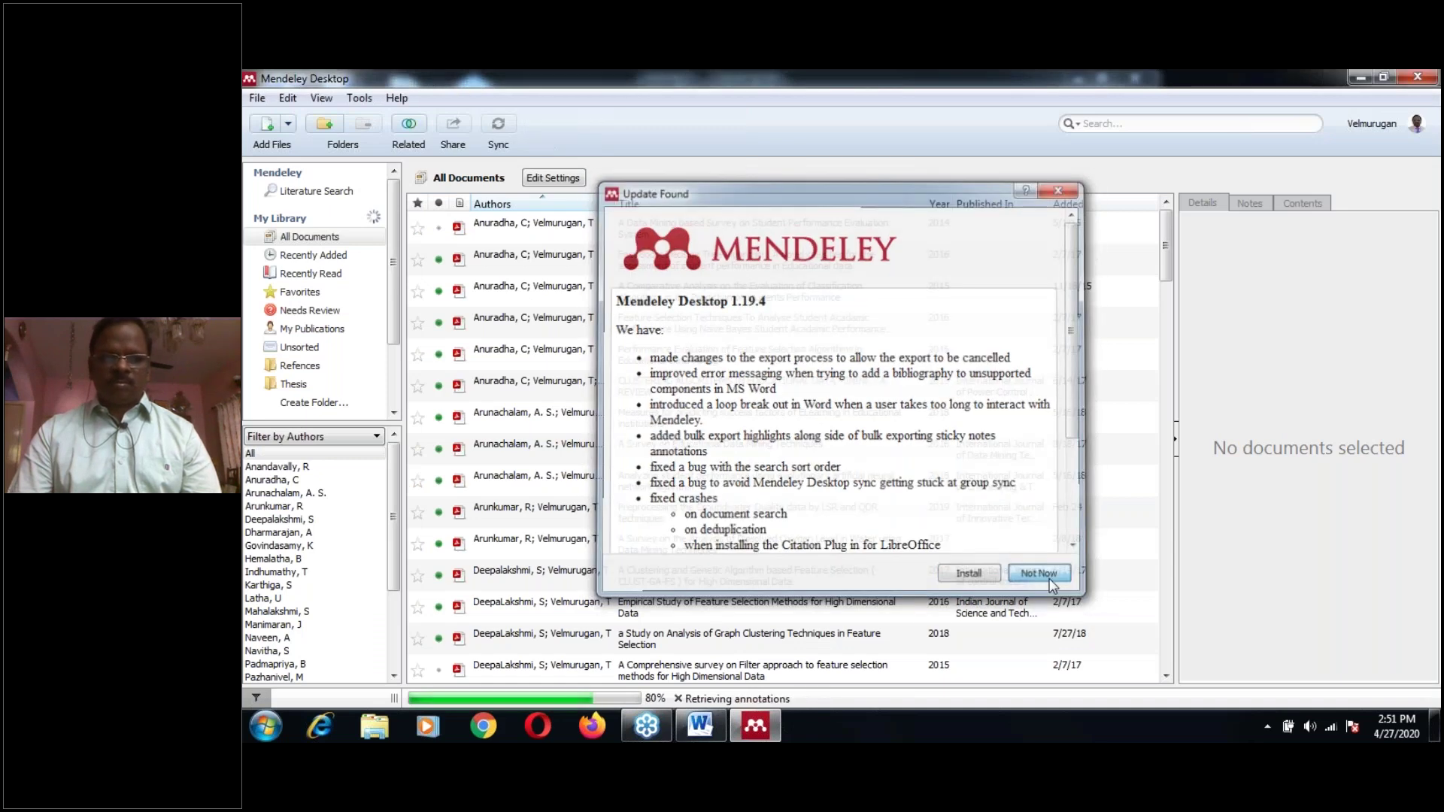
Postpone the Mendeley update and view the details of the "Comparative Analysis on the Evaluation of Classification Algorithms" and "Feature Selection Techniques" papers.
{"action": "left_click", "coordinate": [1041, 575]}
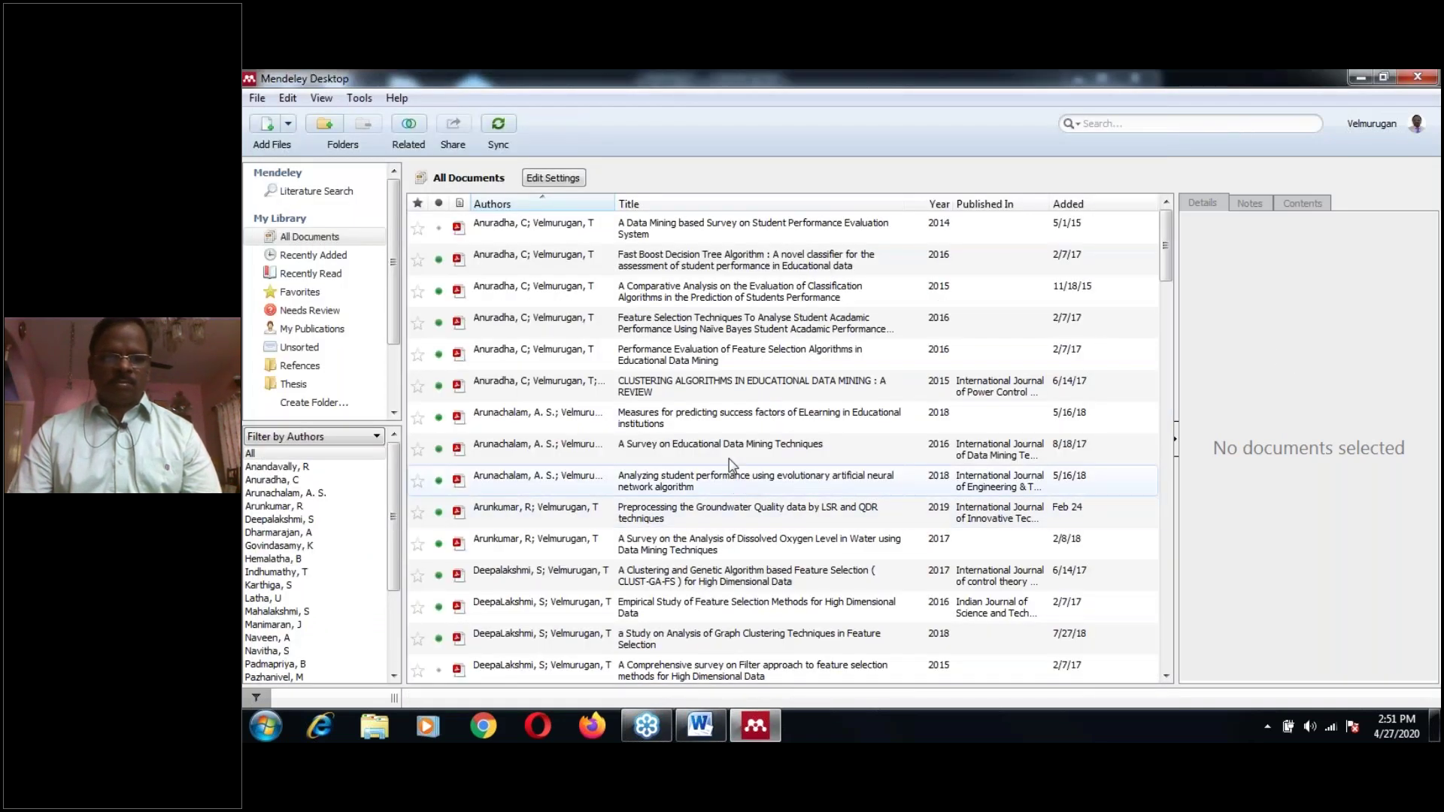
{"action": "left_click", "coordinate": [716, 301]}
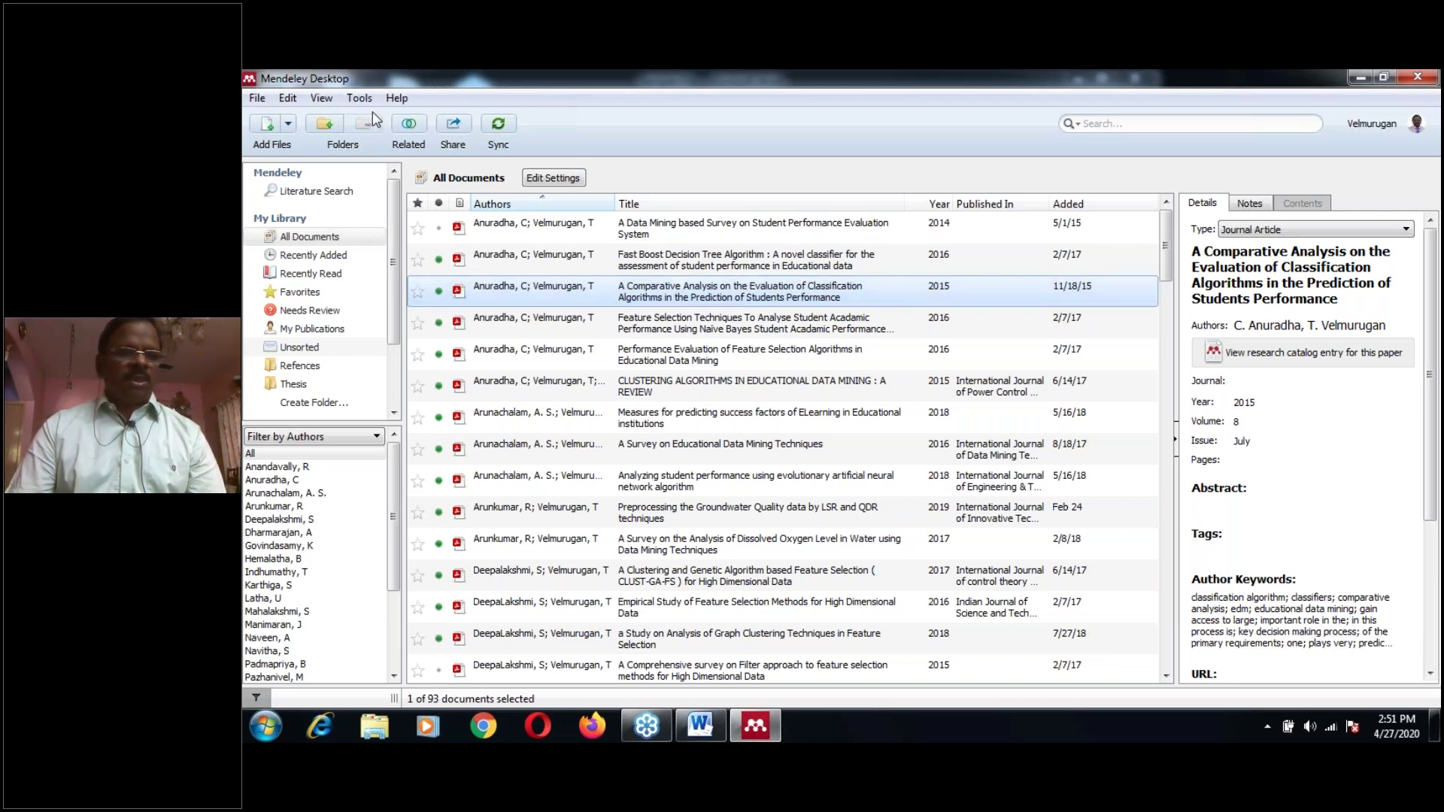
{"action": "left_click", "coordinate": [321, 98]}
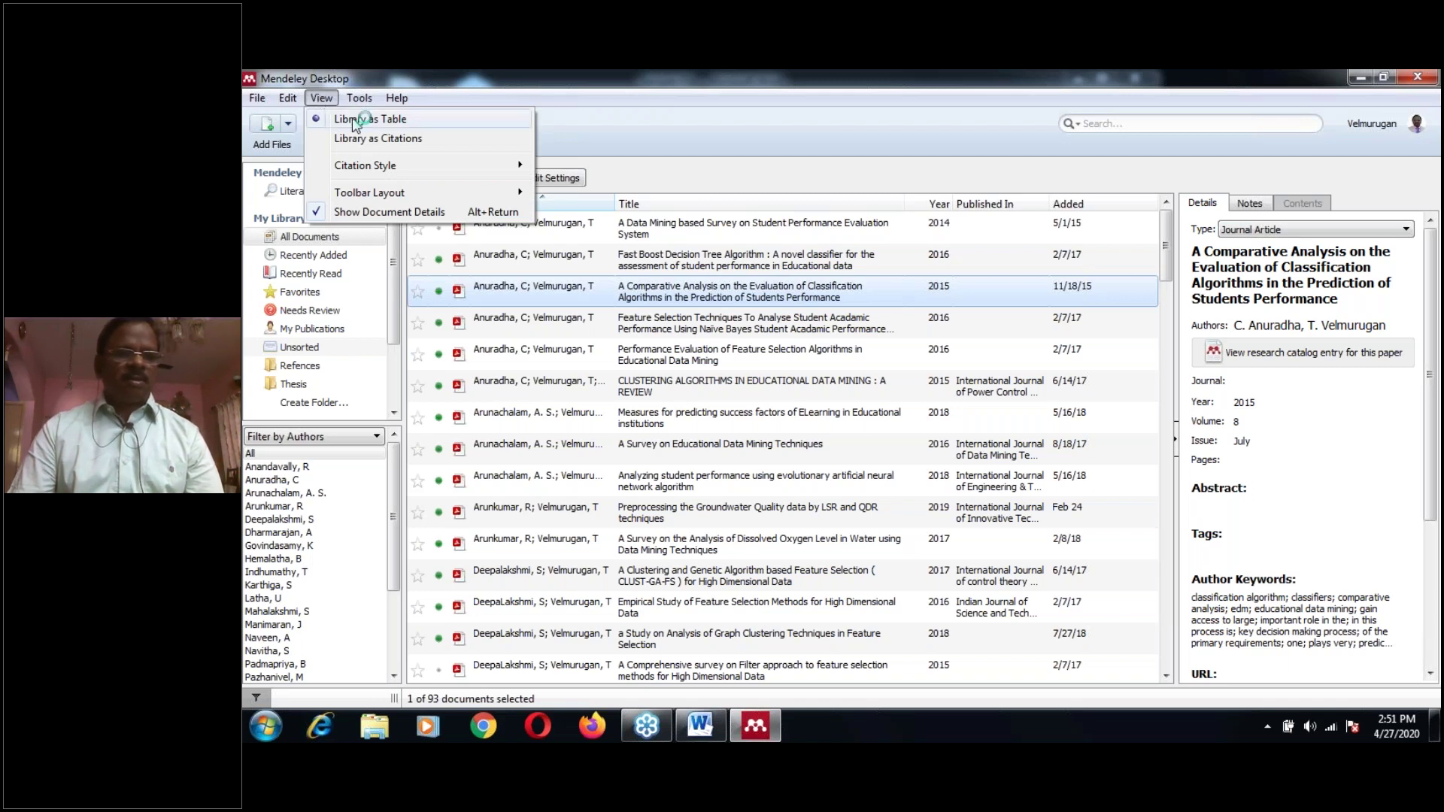
{"action": "left_click", "coordinate": [721, 325]}
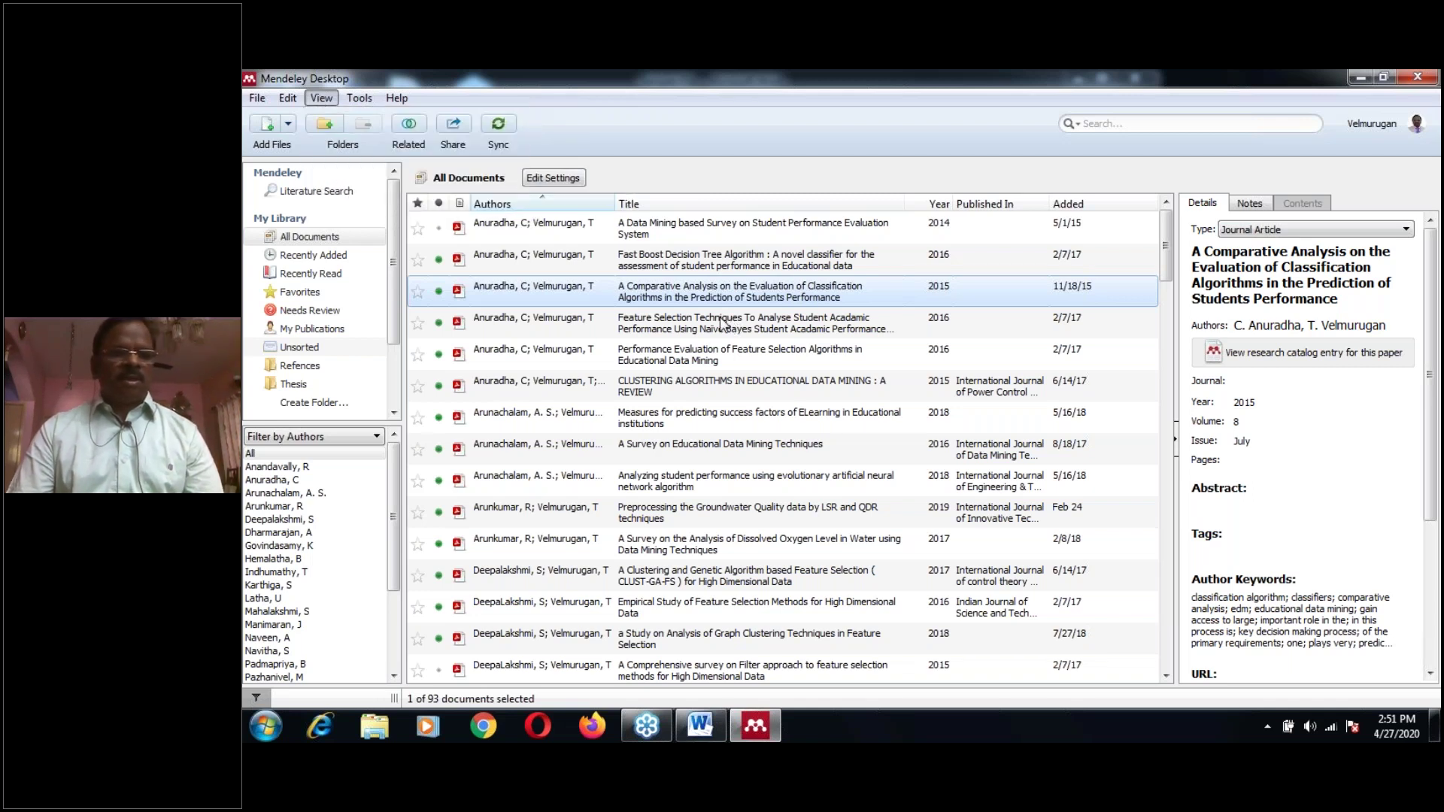
{"action": "left_click", "coordinate": [720, 325]}
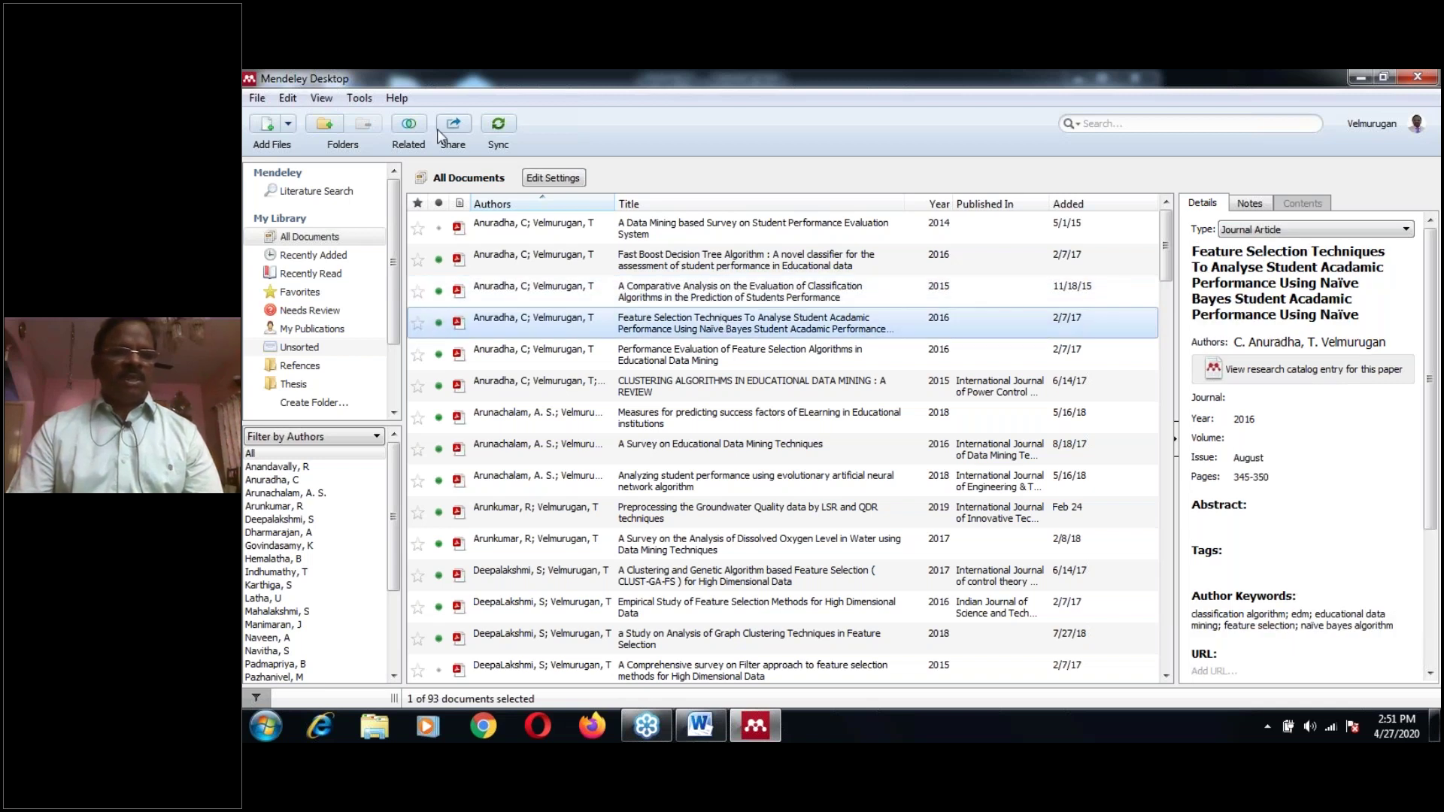
{"action": "left_click", "coordinate": [368, 101]}
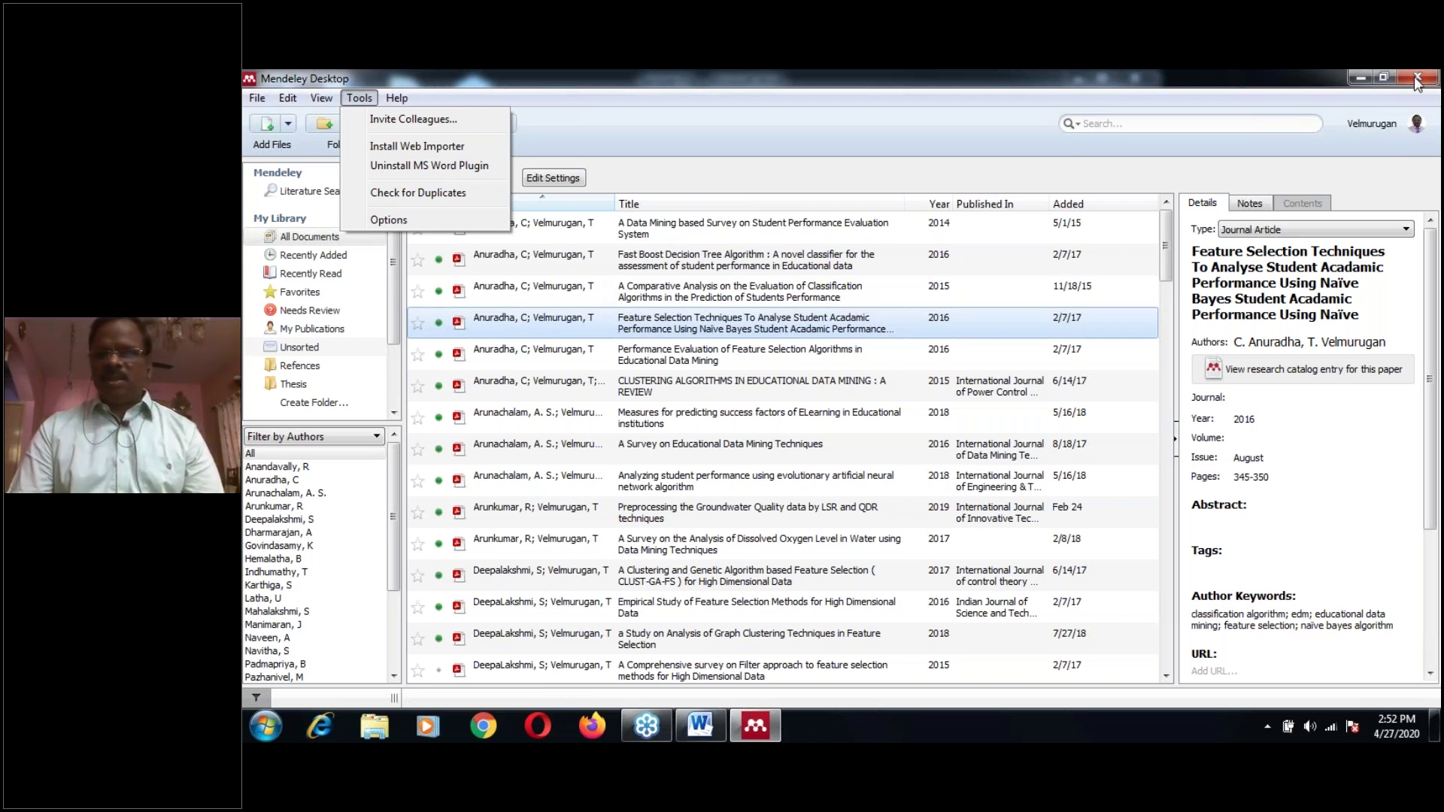
{"action": "left_click", "coordinate": [1158, 197]}
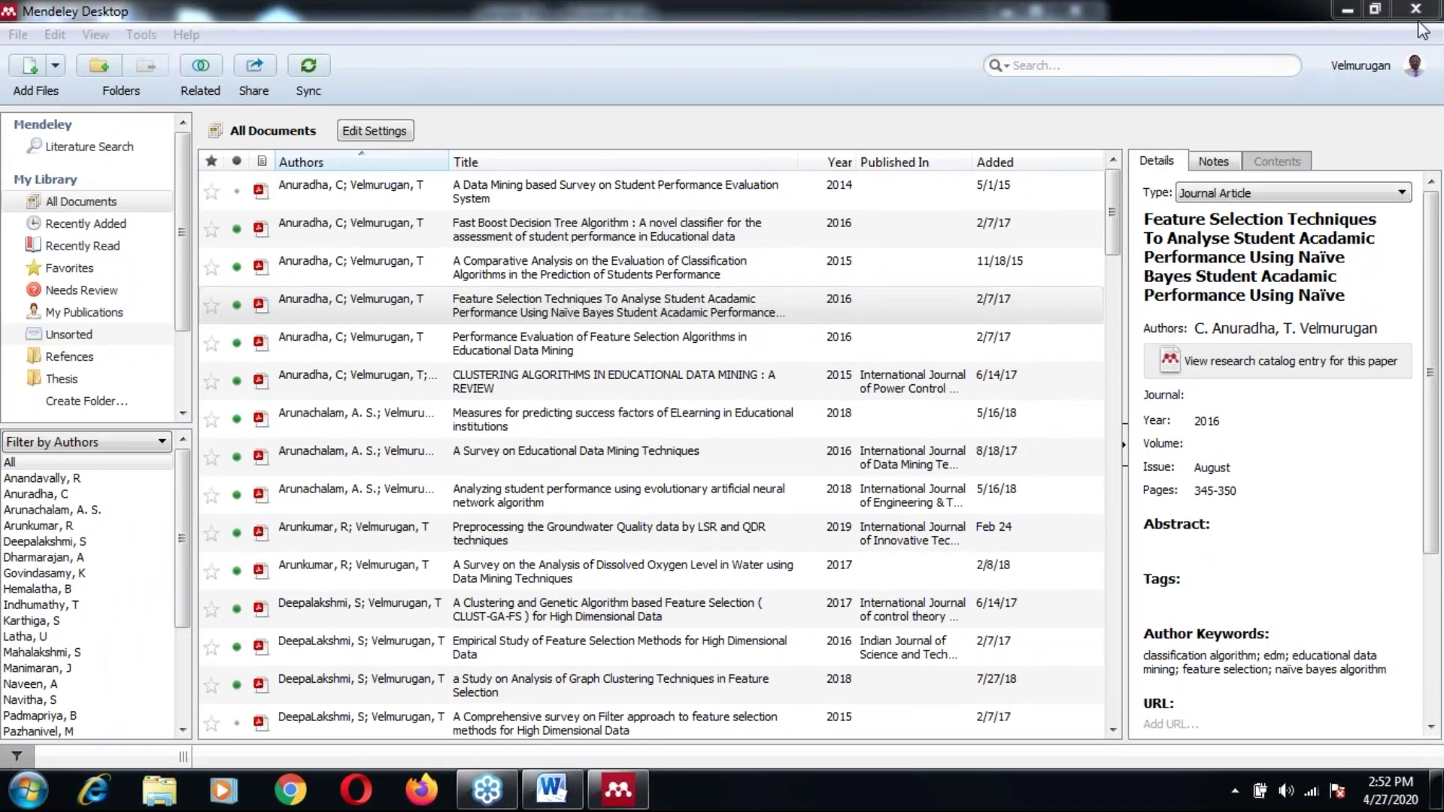
Close Mendeley Desktop and close the Sample-File document without saving its changes.
{"action": "left_click", "coordinate": [1416, 10]}
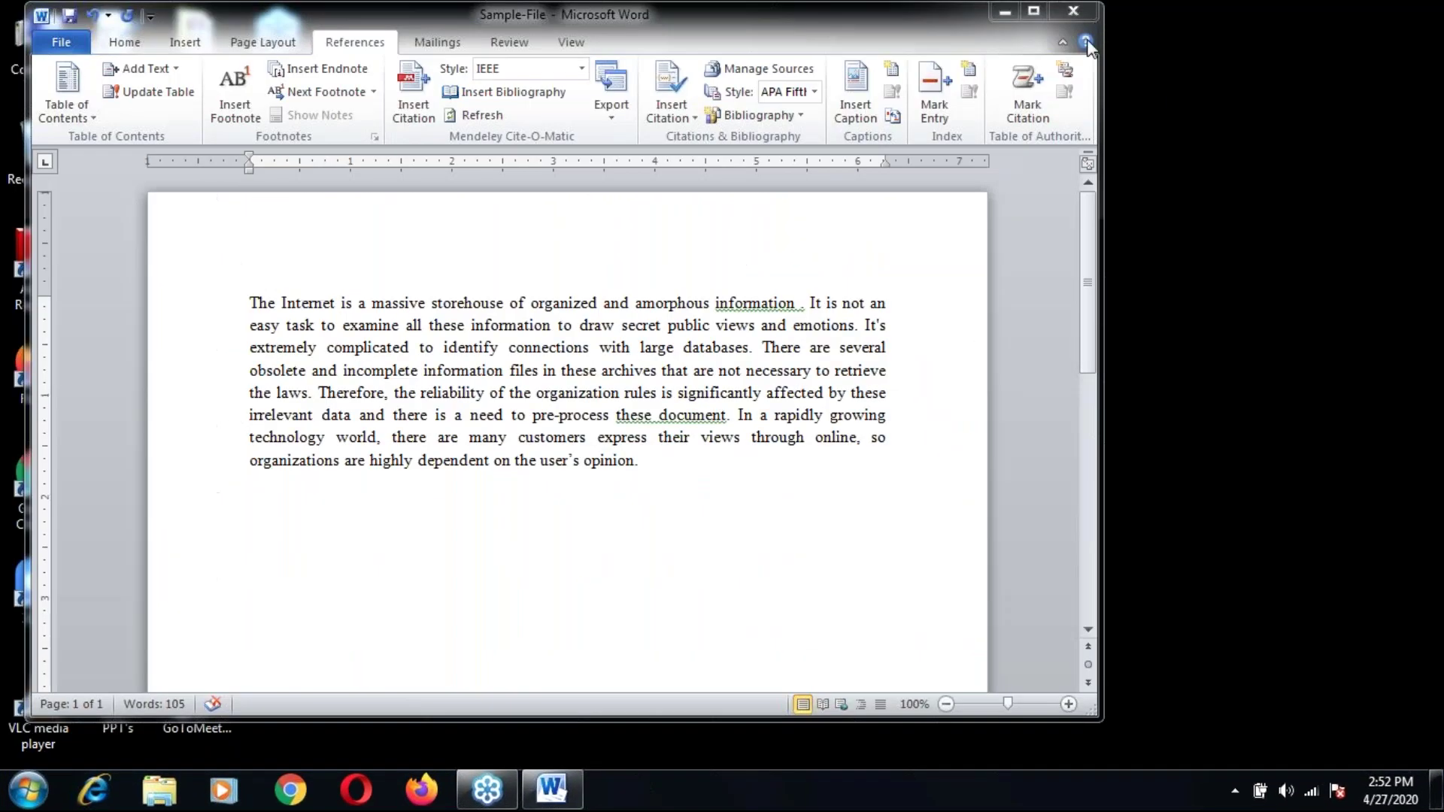
{"action": "left_click", "coordinate": [1073, 10]}
{"action": "left_click", "coordinate": [716, 418]}
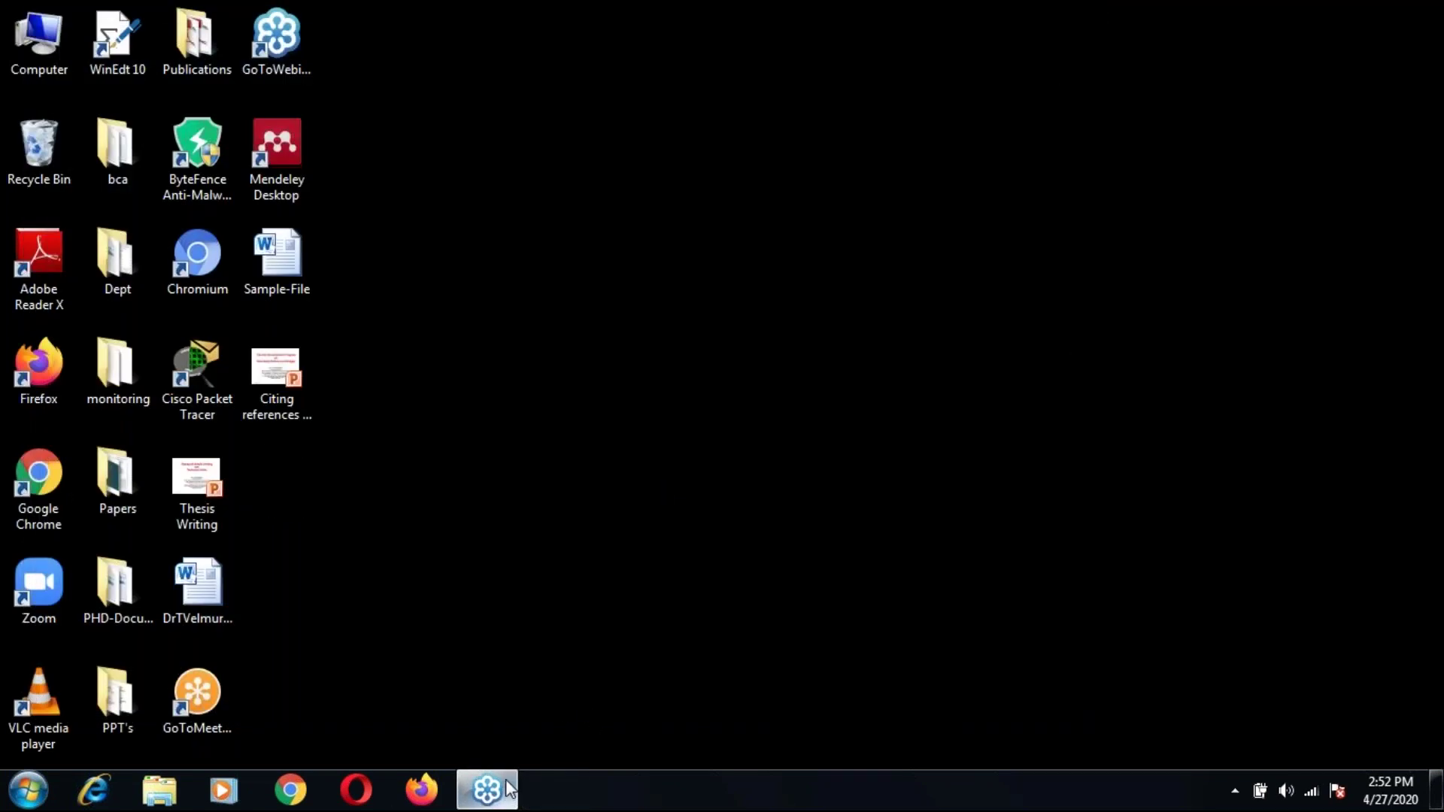
Start Mendeley Desktop from the desktop, postpone the update, view all library documents, and close it again.
{"action": "left_click", "coordinate": [291, 125]}
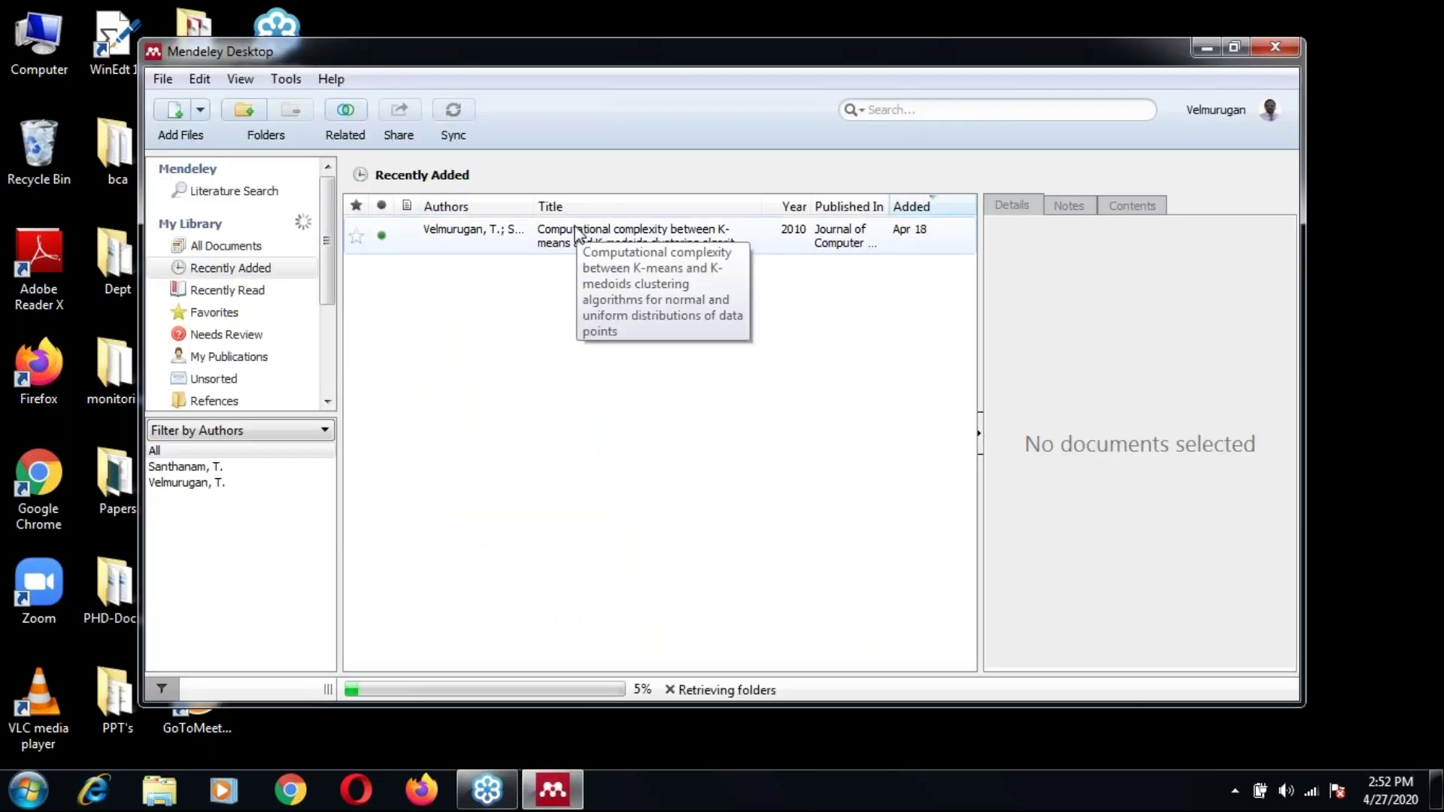
{"action": "left_click", "coordinate": [953, 600]}
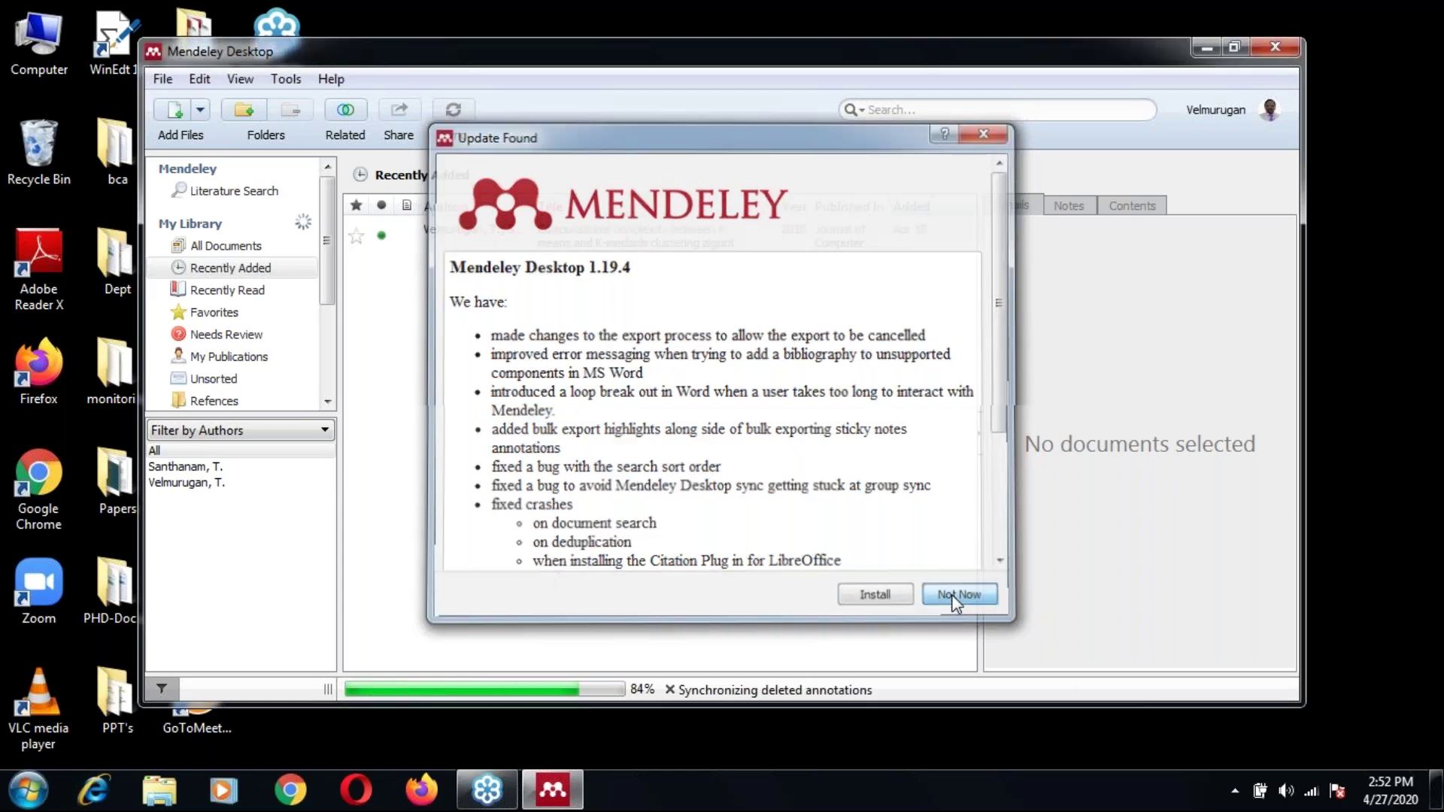
{"action": "left_click", "coordinate": [207, 247]}
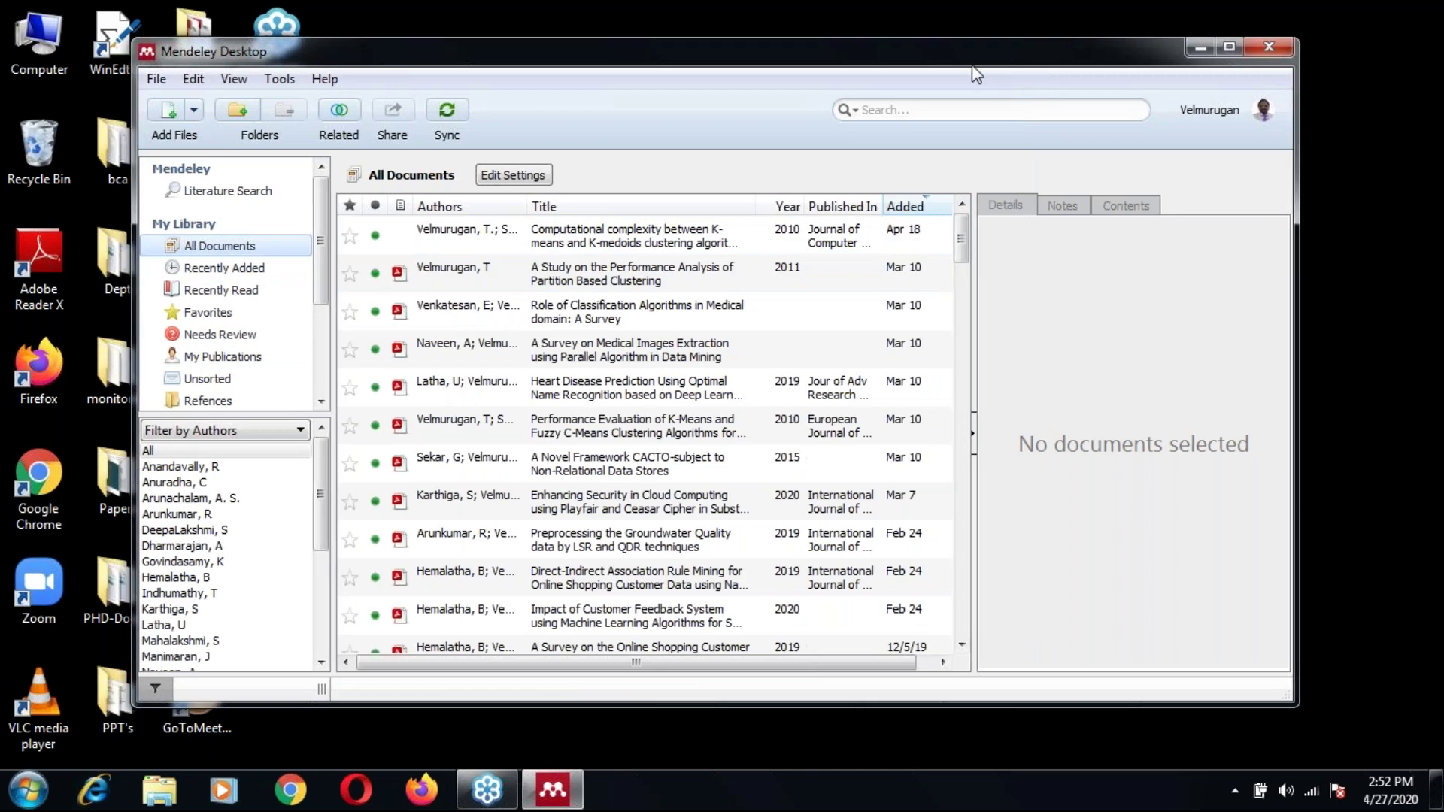
{"action": "left_click_drag", "start_coordinate": [1017, 67], "coordinate": [728, 135]}
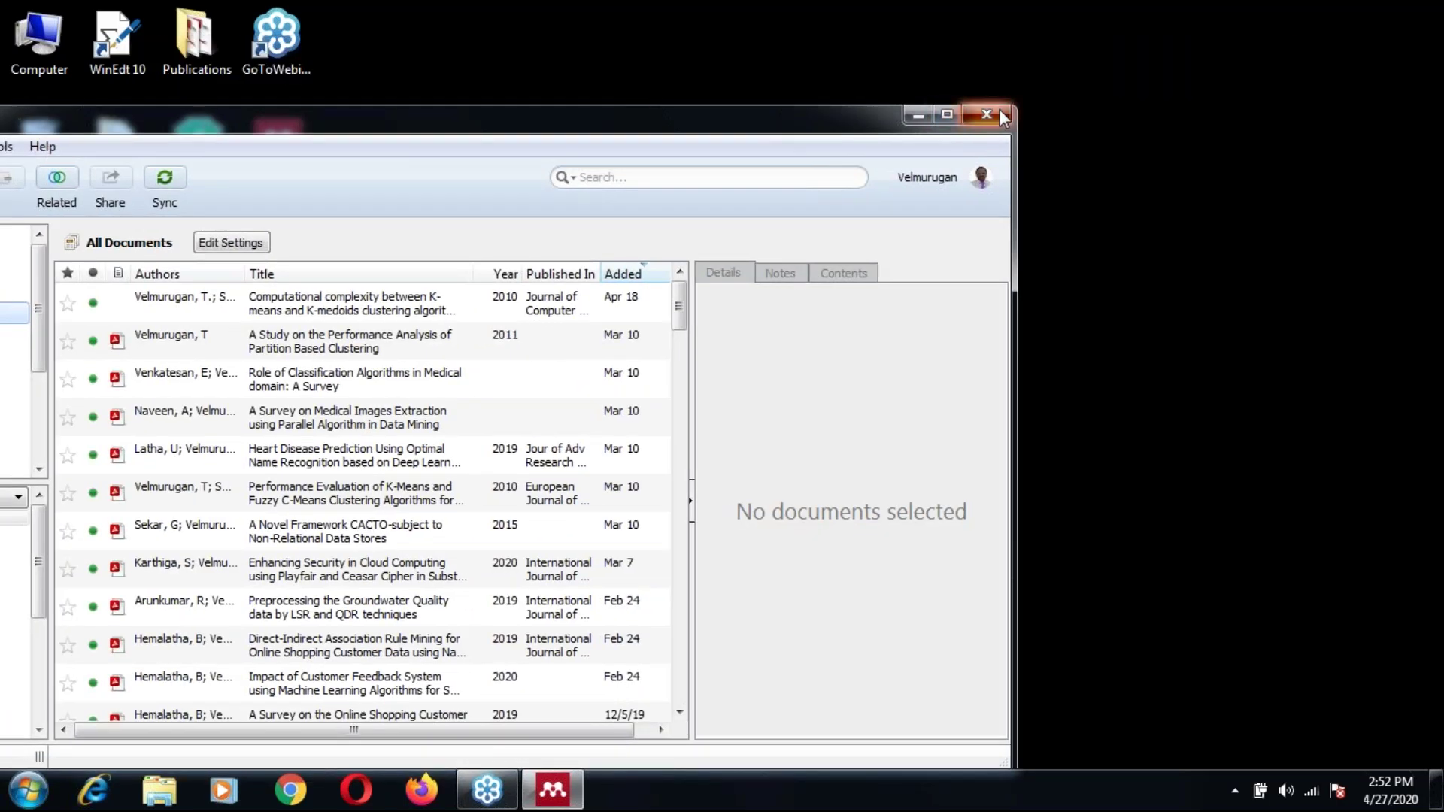
{"action": "left_click", "coordinate": [999, 112]}
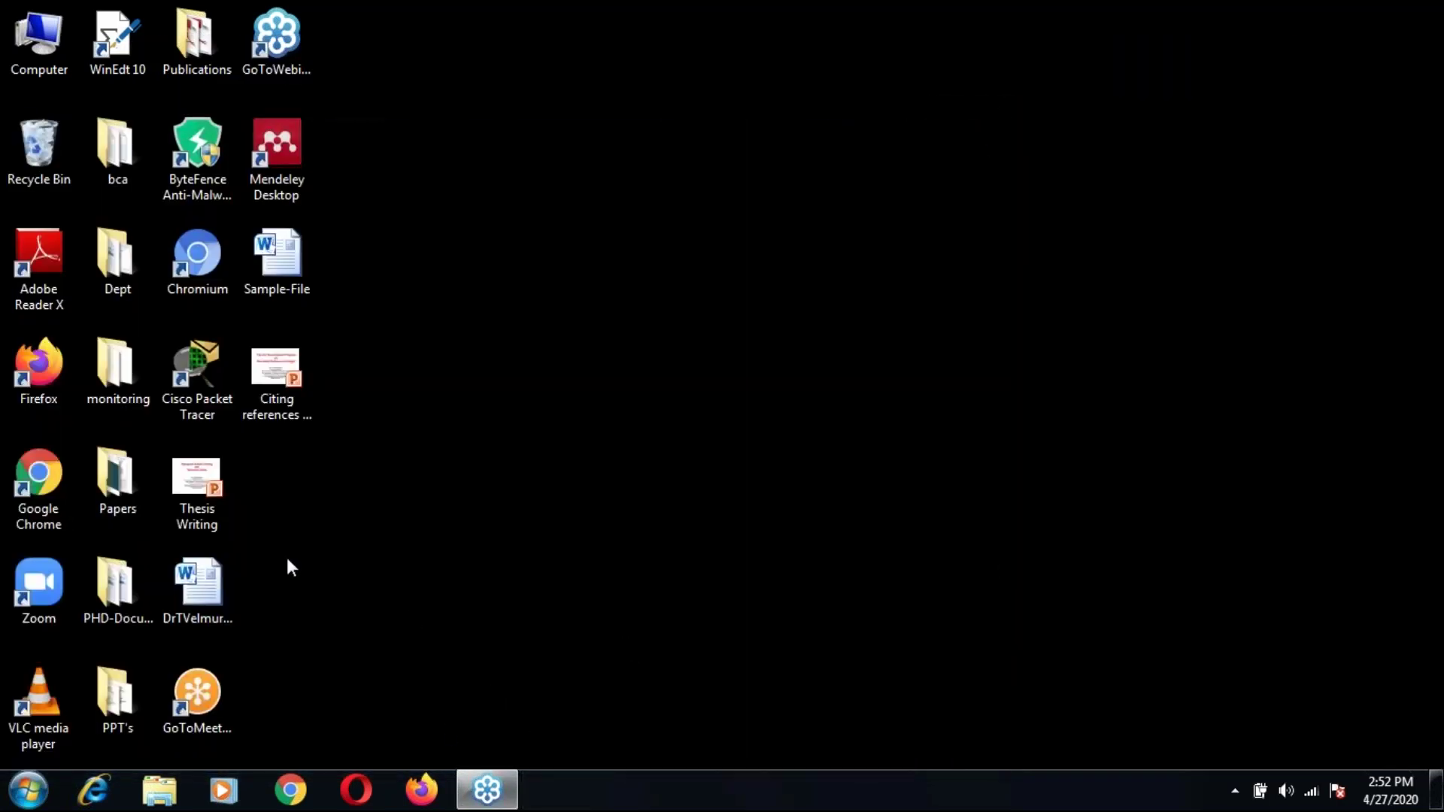
Reopen the Sample-File document in Word and place the cursor after "reliability" in the paragraph.
{"action": "double_click", "coordinate": [287, 258]}
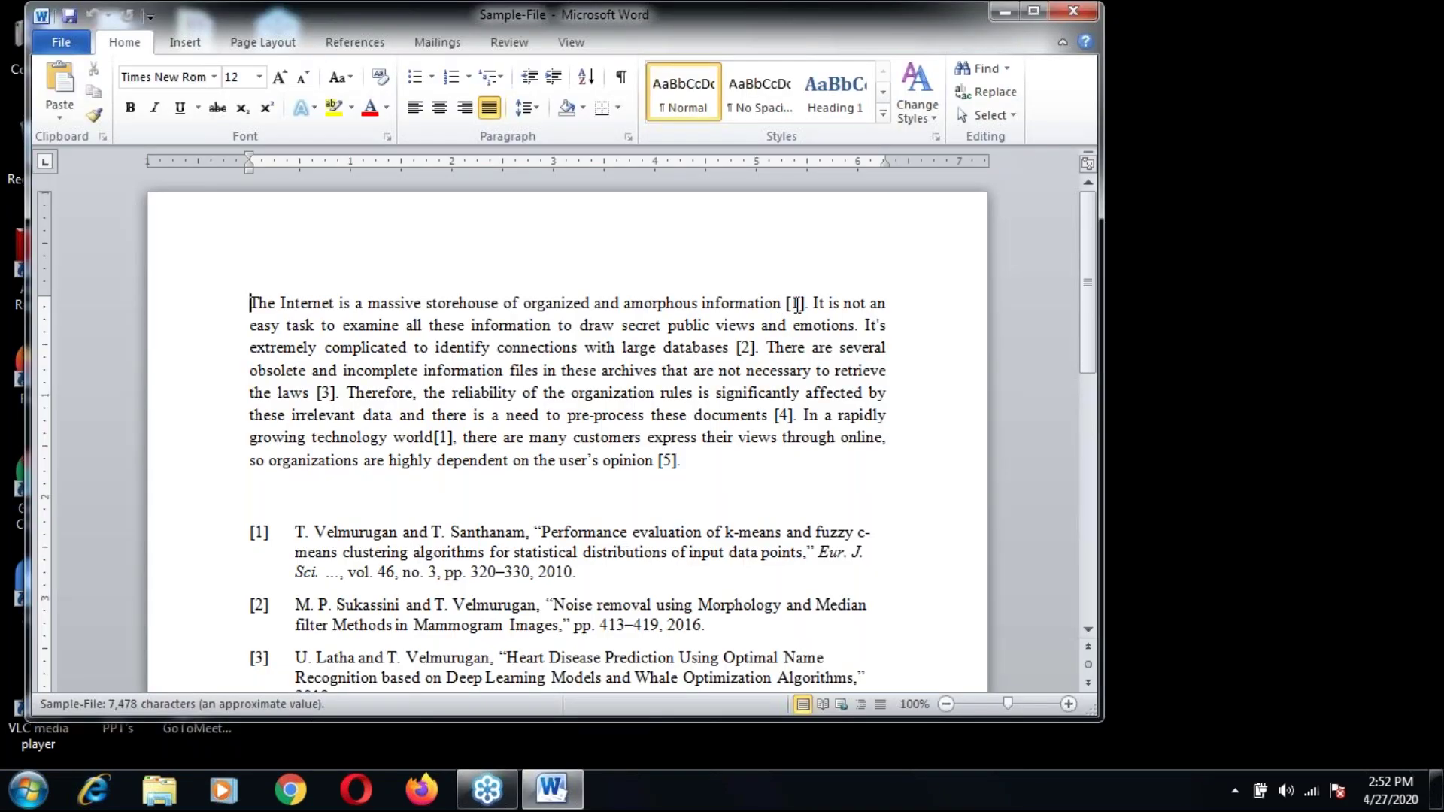
{"action": "left_click", "coordinate": [796, 305]}
{"action": "left_click", "coordinate": [517, 392]}
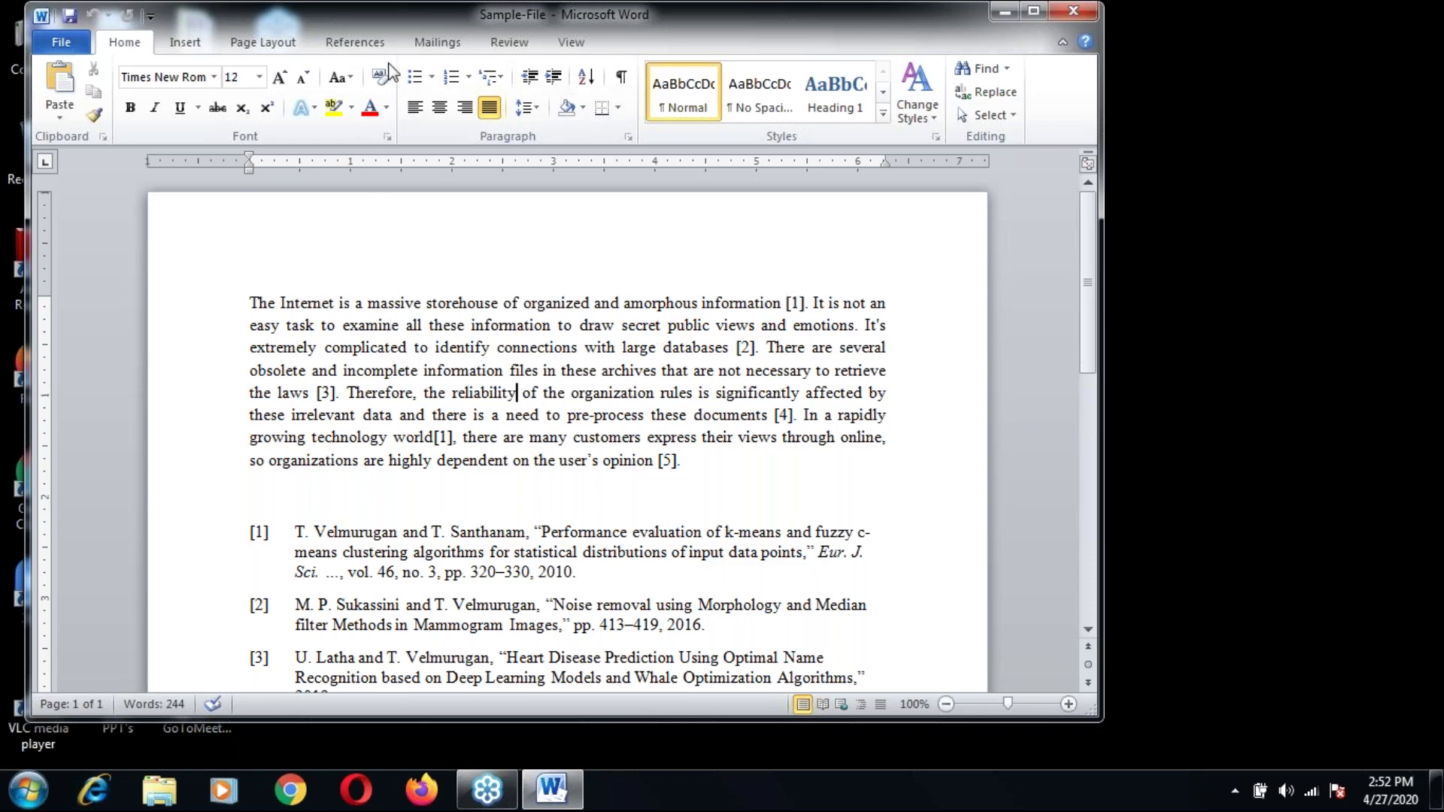
Start a Mendeley citation from Word, launch Mendeley in a maximized window, postpone its update, and return to the document.
{"action": "left_click", "coordinate": [369, 42]}
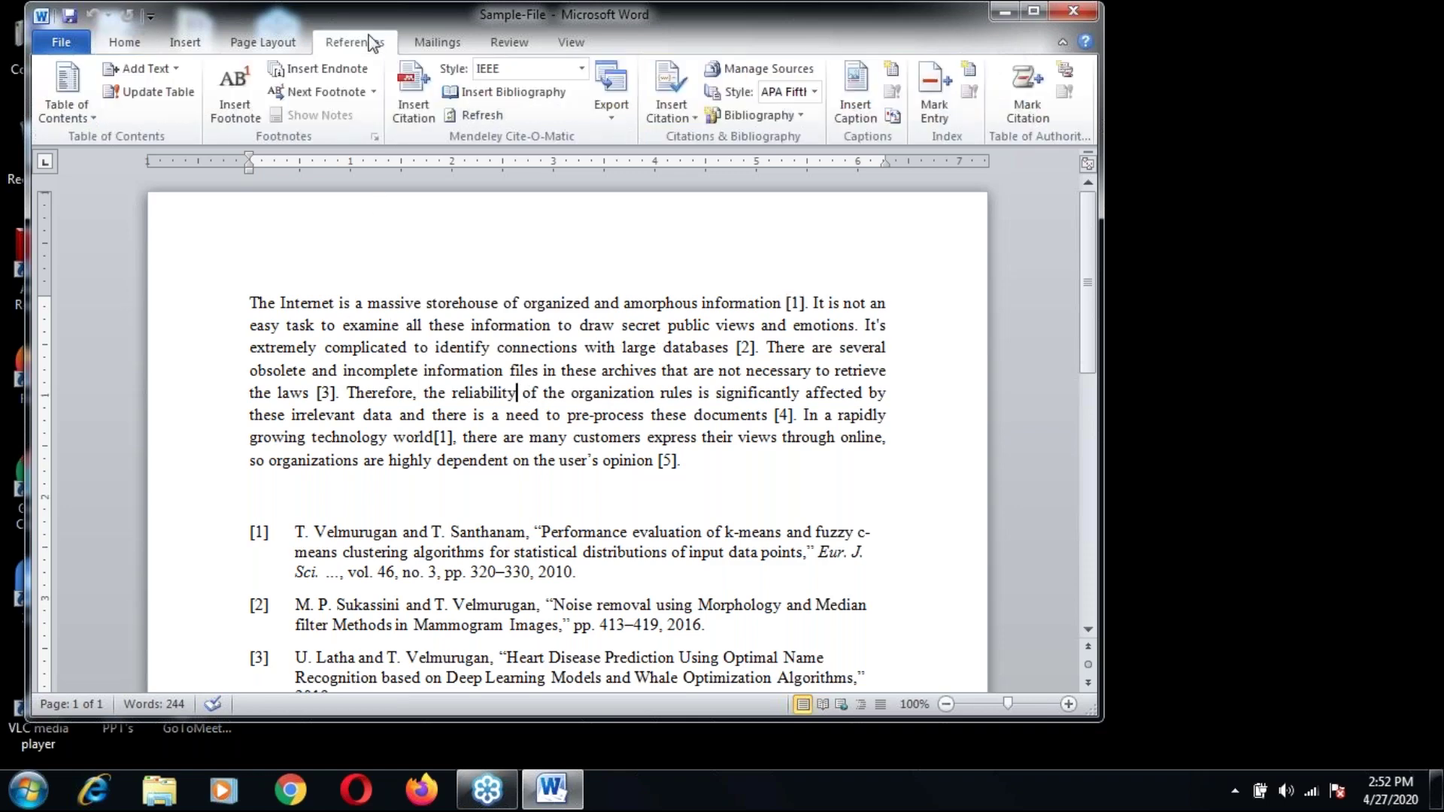
{"action": "left_click", "coordinate": [419, 100]}
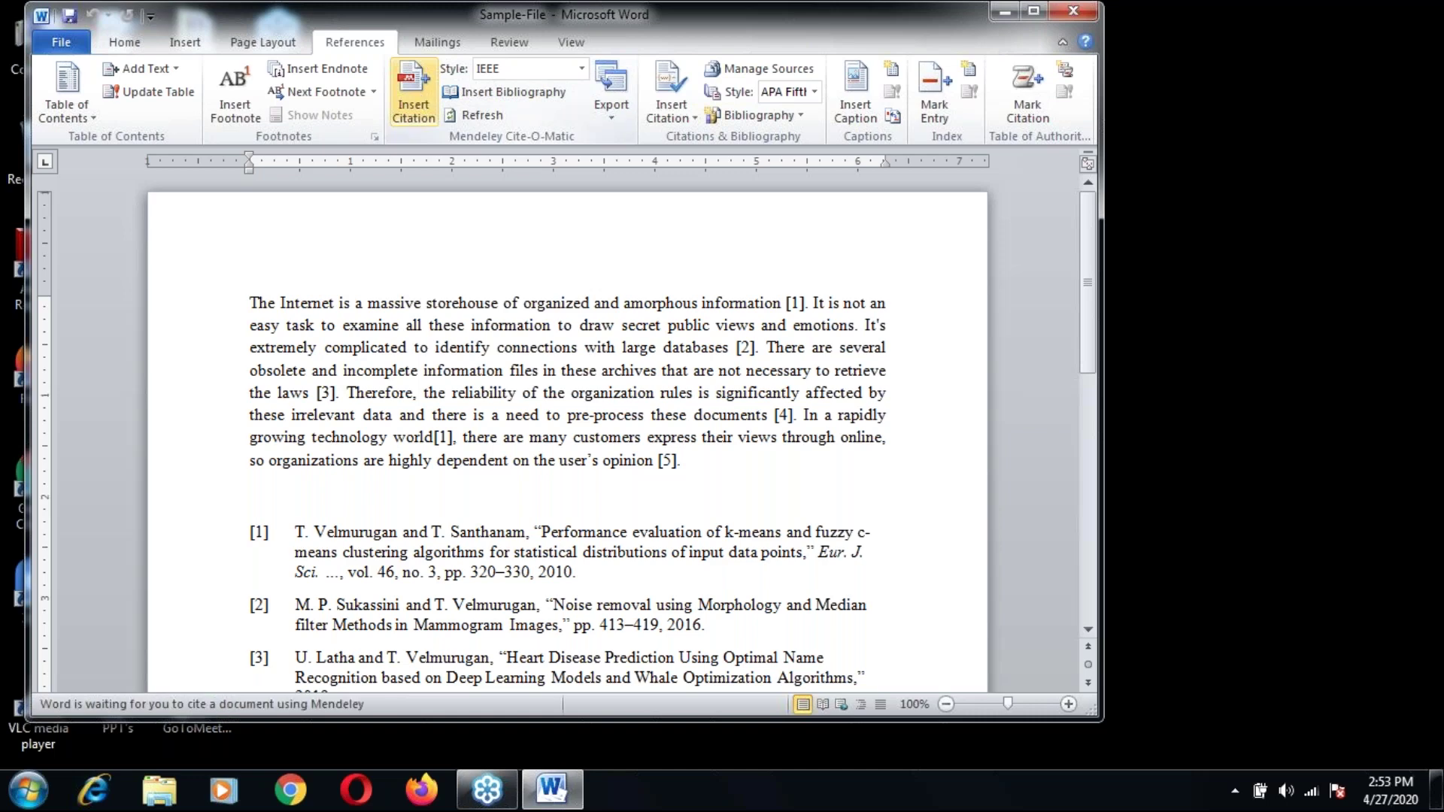
{"action": "left_click", "coordinate": [689, 412]}
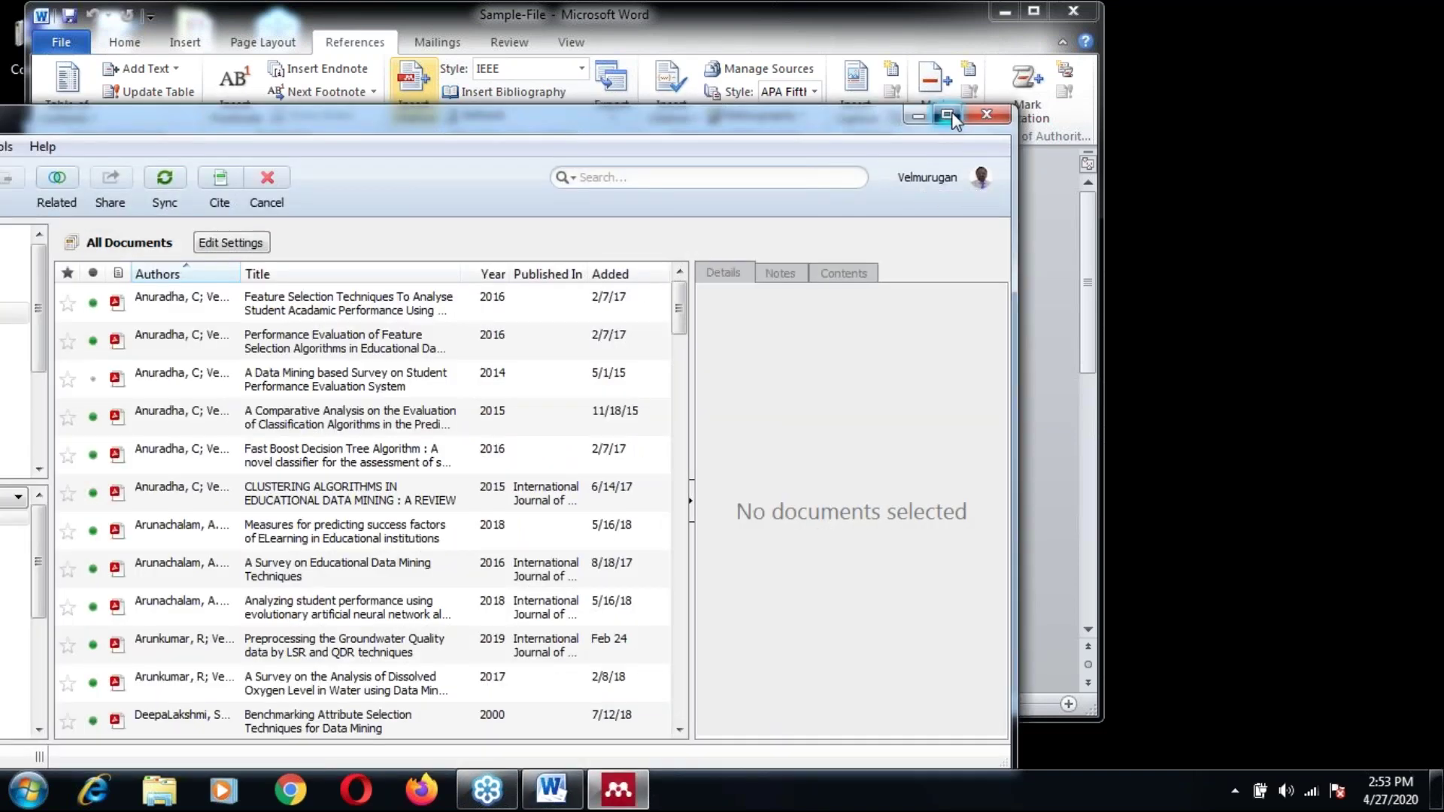
{"action": "left_click", "coordinate": [946, 115]}
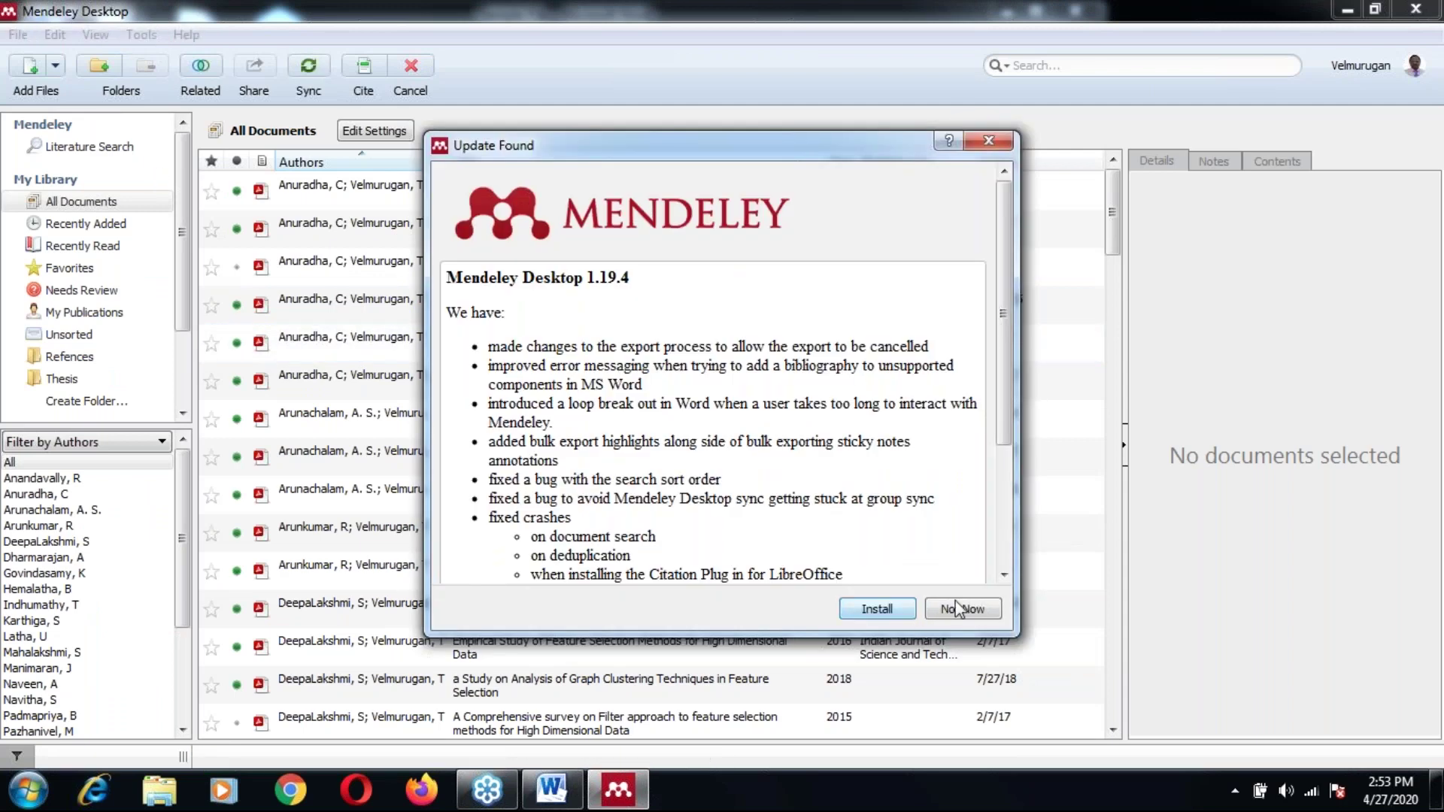
{"action": "left_click", "coordinate": [962, 608]}
{"action": "left_click", "coordinate": [517, 392]}
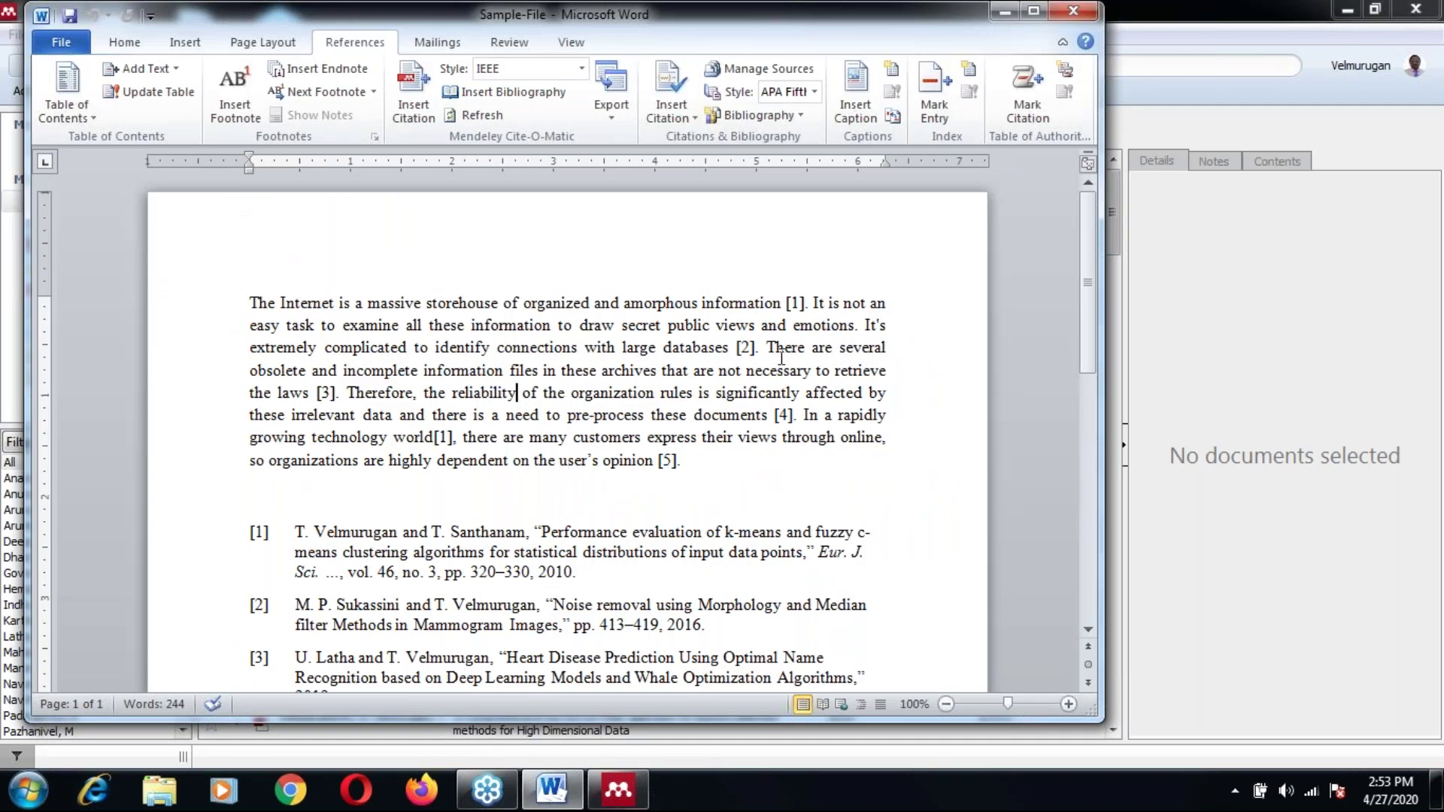
Delete the citation after "amorphous information" in the first sentence, keeping the manual edit.
{"action": "left_click", "coordinate": [798, 302]}
{"action": "key", "text": "Delete"}
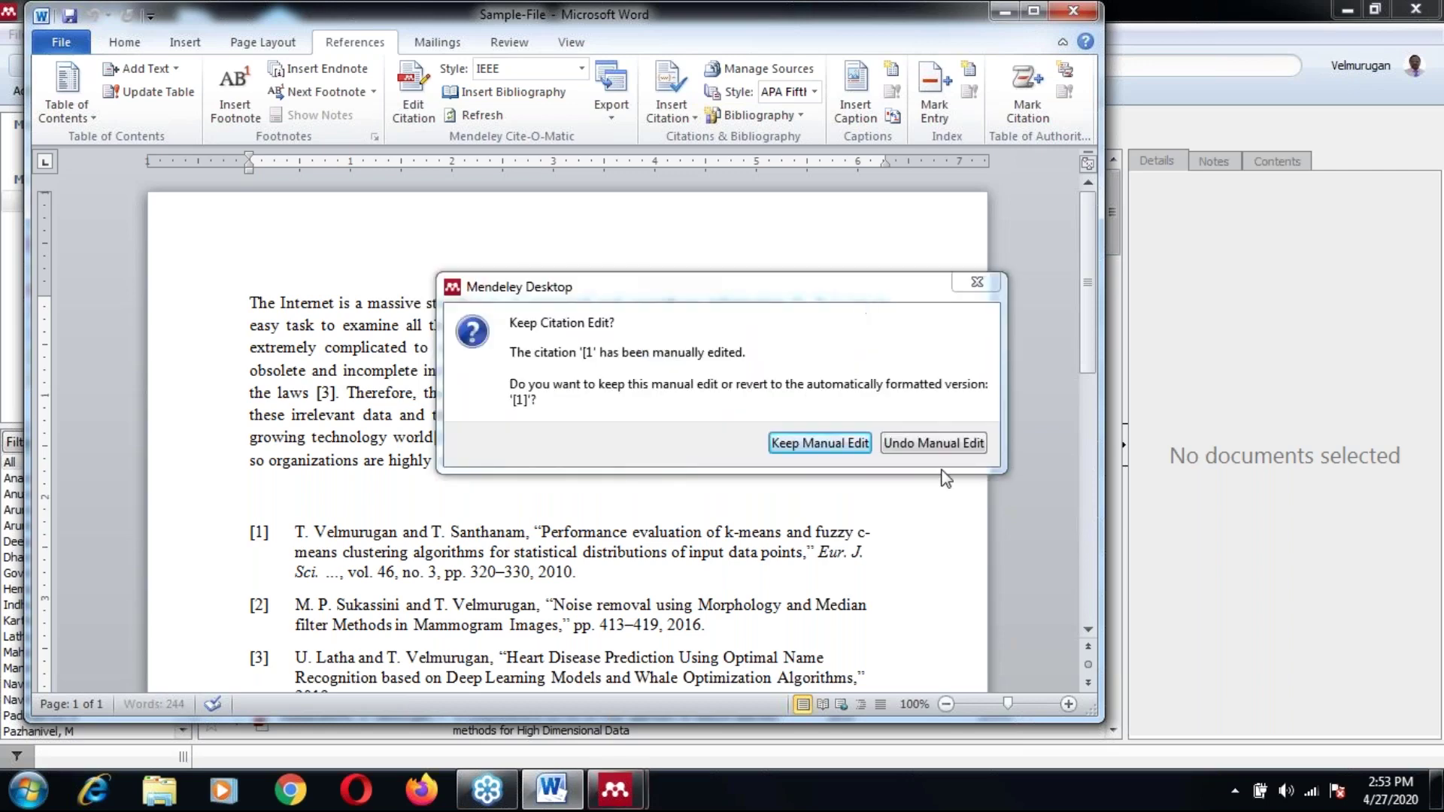
{"action": "left_click", "coordinate": [787, 444]}
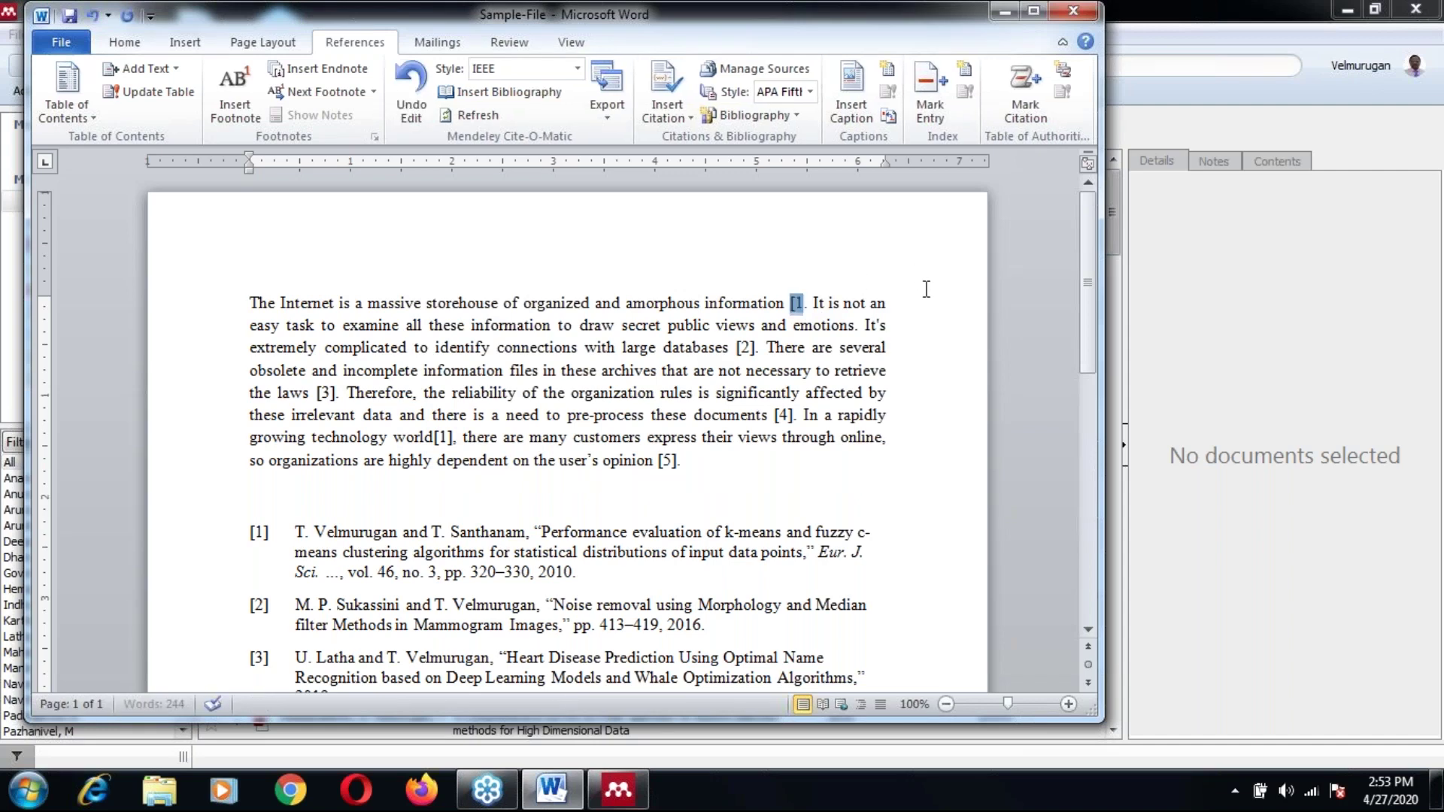
{"action": "key", "text": "Delete"}
Delete the citation after "large databases", keeping the manual edit.
{"action": "left_click", "coordinate": [749, 348]}
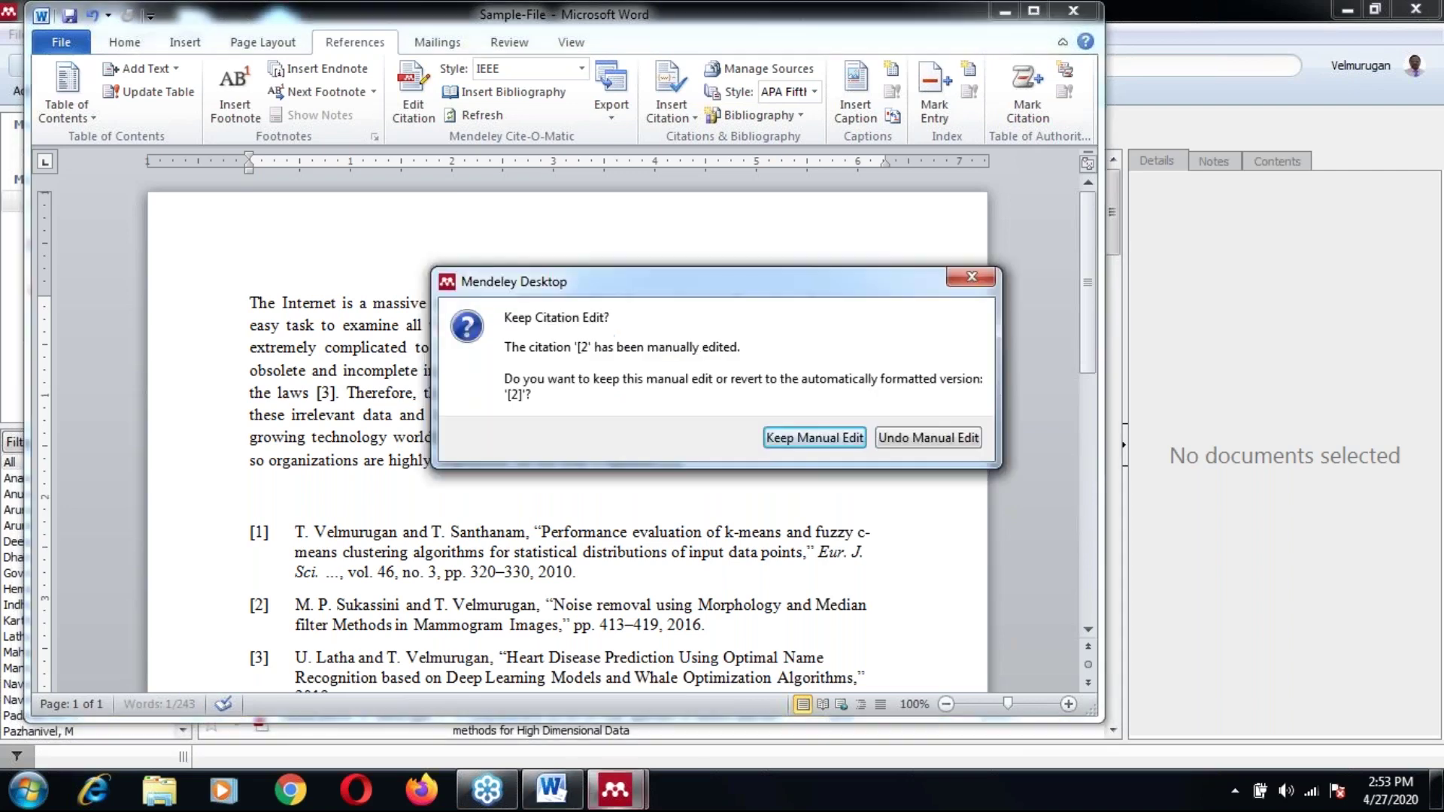
{"action": "left_click", "coordinate": [816, 440]}
{"action": "left_click_drag", "start_coordinate": [761, 348], "coordinate": [741, 347]}
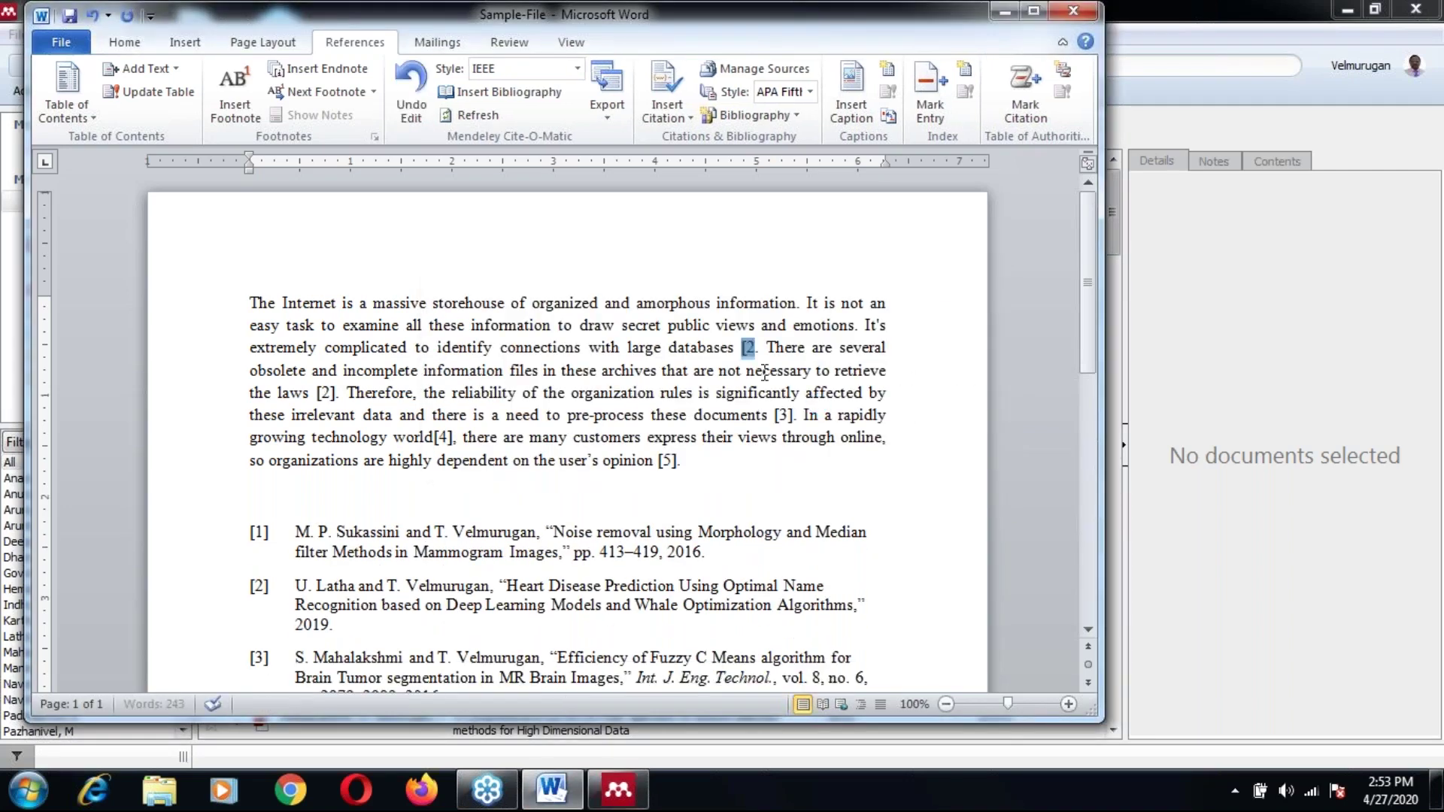
{"action": "key", "text": "BackSpace"}
Delete the citation after "retrieve the laws", keeping the manual edit.
{"action": "left_click", "coordinate": [325, 393]}
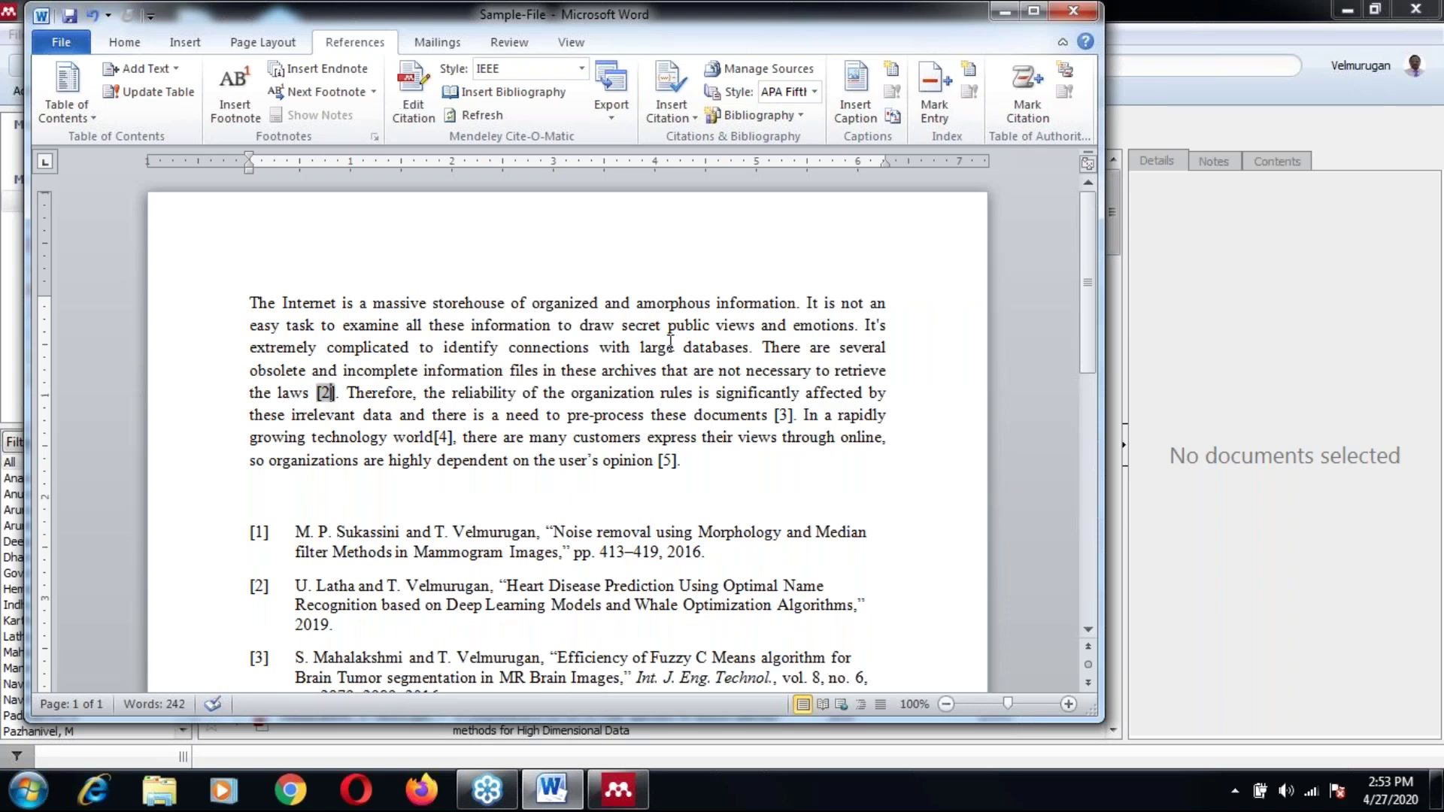
{"action": "key", "text": "Delete"}
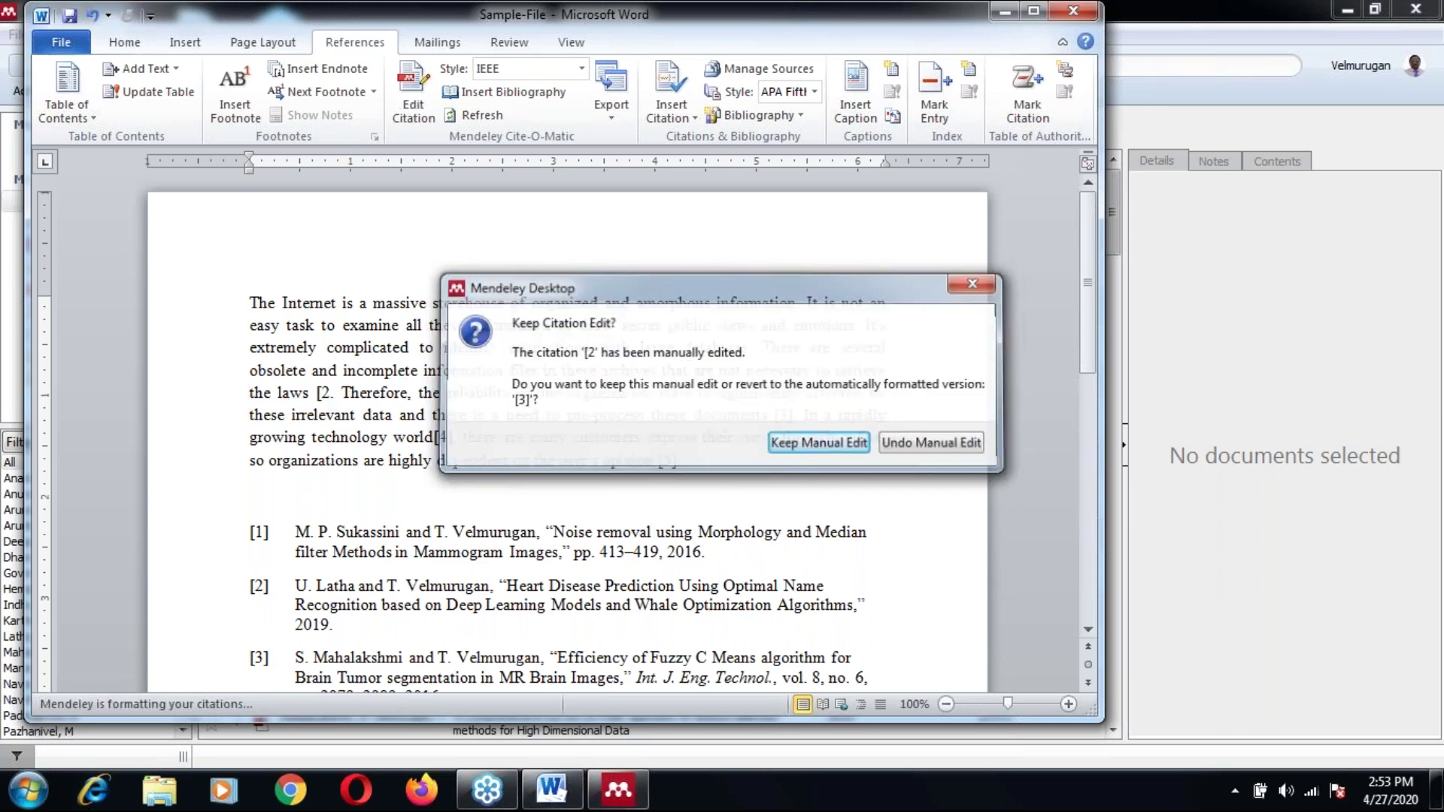
{"action": "key", "text": "Return"}
{"action": "key", "text": "Delete"}
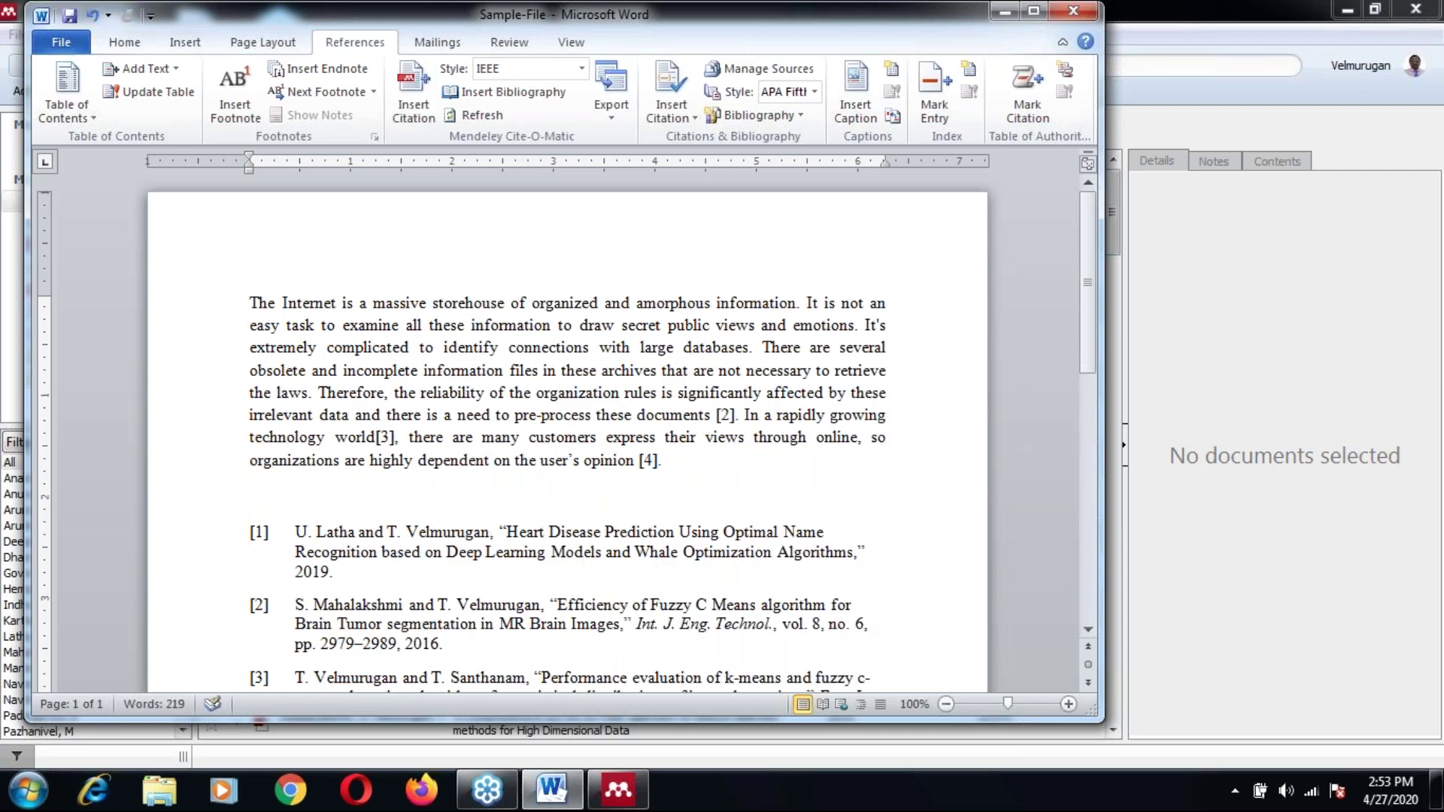
Delete the citation after "pre-process these documents", keeping the manual edit.
{"action": "left_click", "coordinate": [732, 416]}
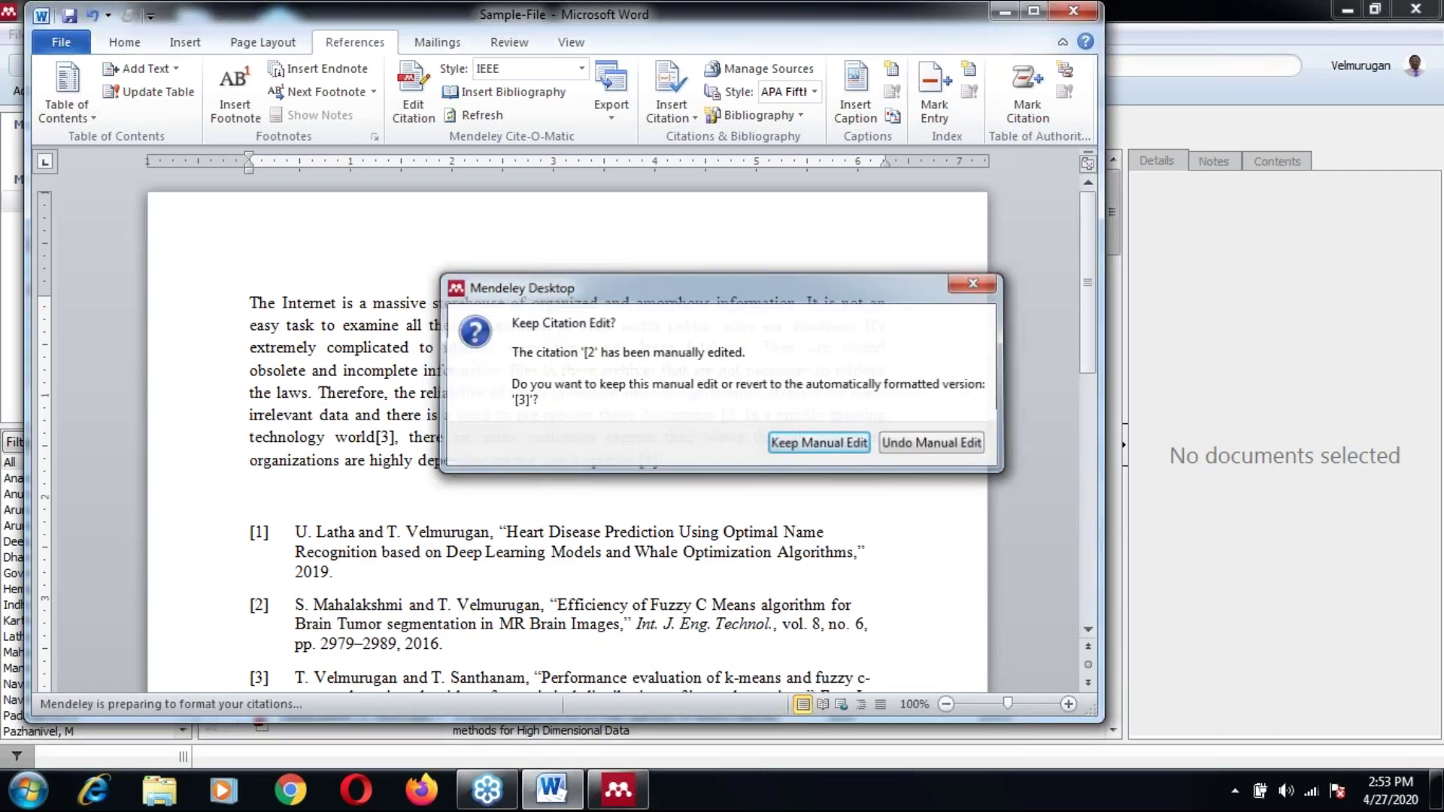
{"action": "key", "text": "Return"}
{"action": "key", "text": "BackSpace"}
{"action": "key", "text": "BackSpace"}
{"action": "key", "text": "BackSpace"}
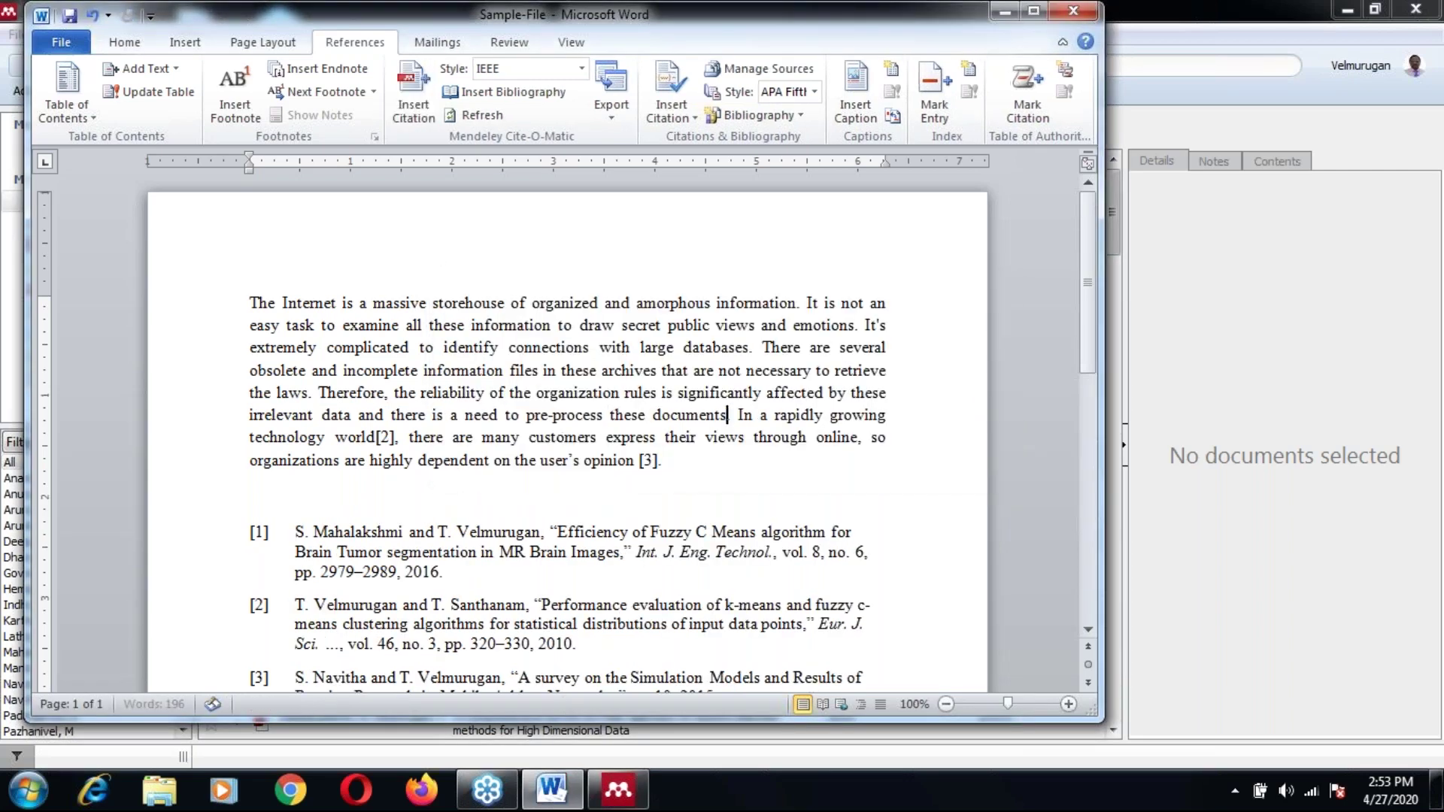
Delete the citation after "technology world" along with its leftover bracket, keeping the manual edit.
{"action": "left_click", "coordinate": [384, 437]}
{"action": "key", "text": "BackSpace"}
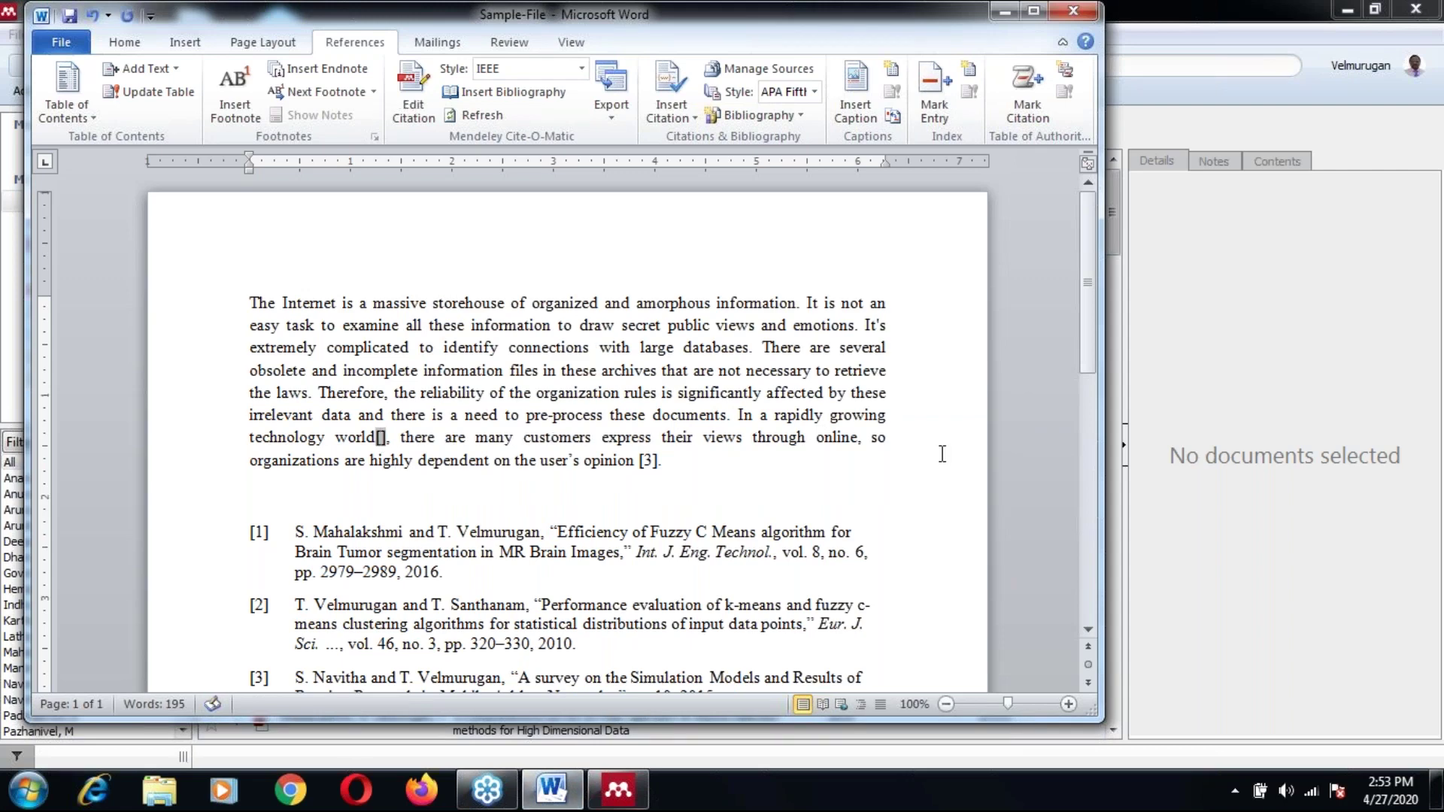
{"action": "key", "text": "Return"}
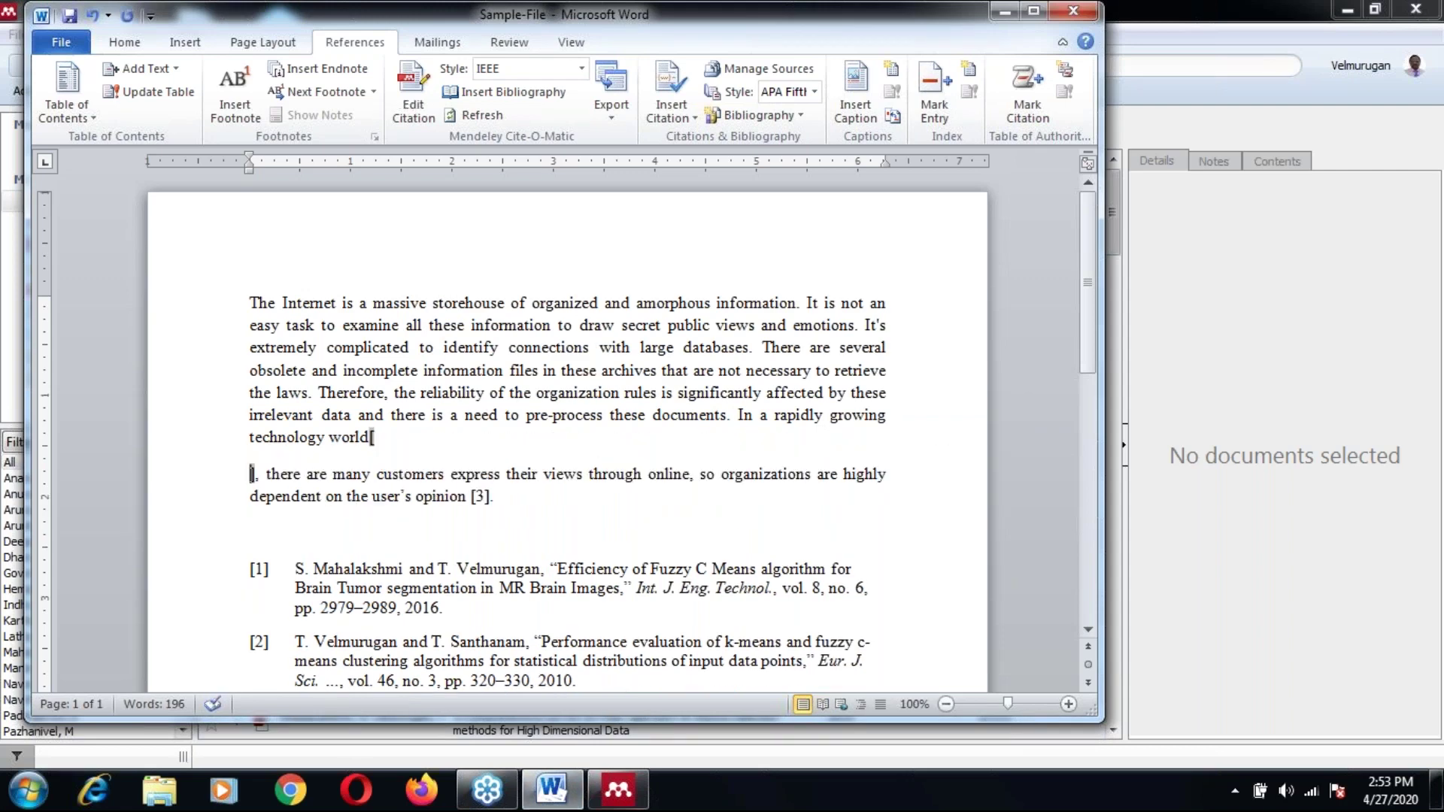
{"action": "key", "text": "Delete"}
{"action": "key", "text": "BackSpace"}
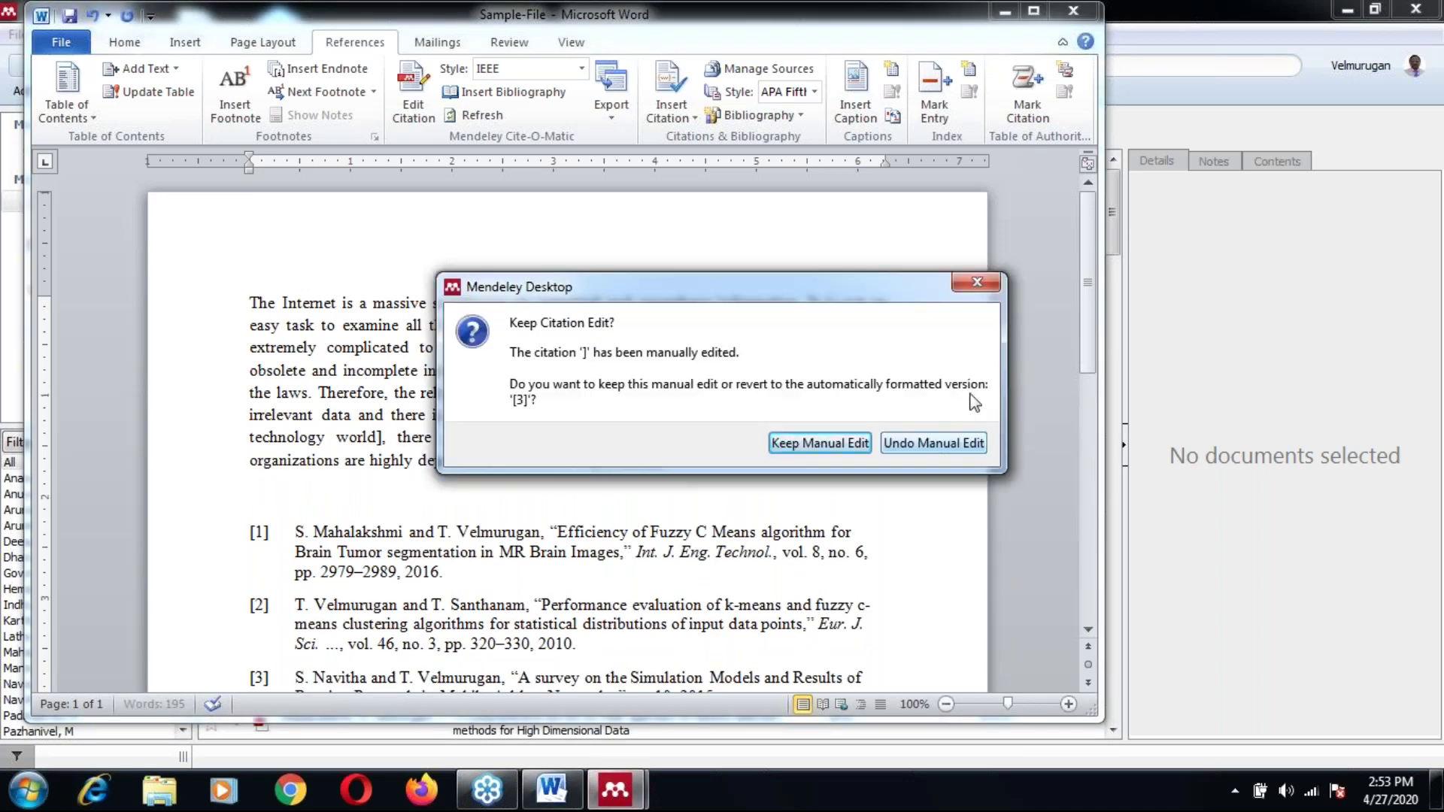
{"action": "left_click", "coordinate": [845, 447]}
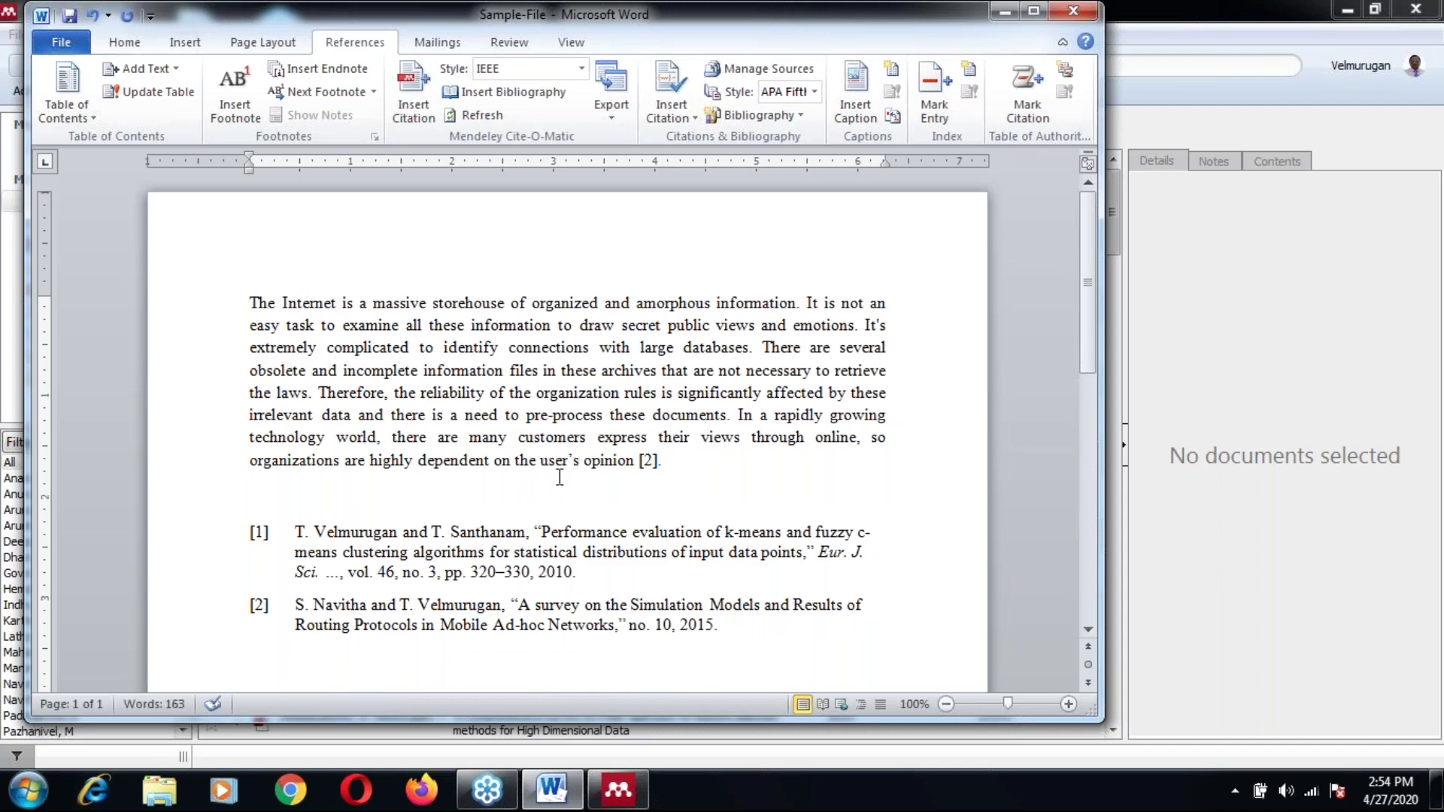
Delete the citation after "user's opinion", keeping the manual edit, and refresh the Mendeley bibliography.
{"action": "left_click", "coordinate": [651, 460]}
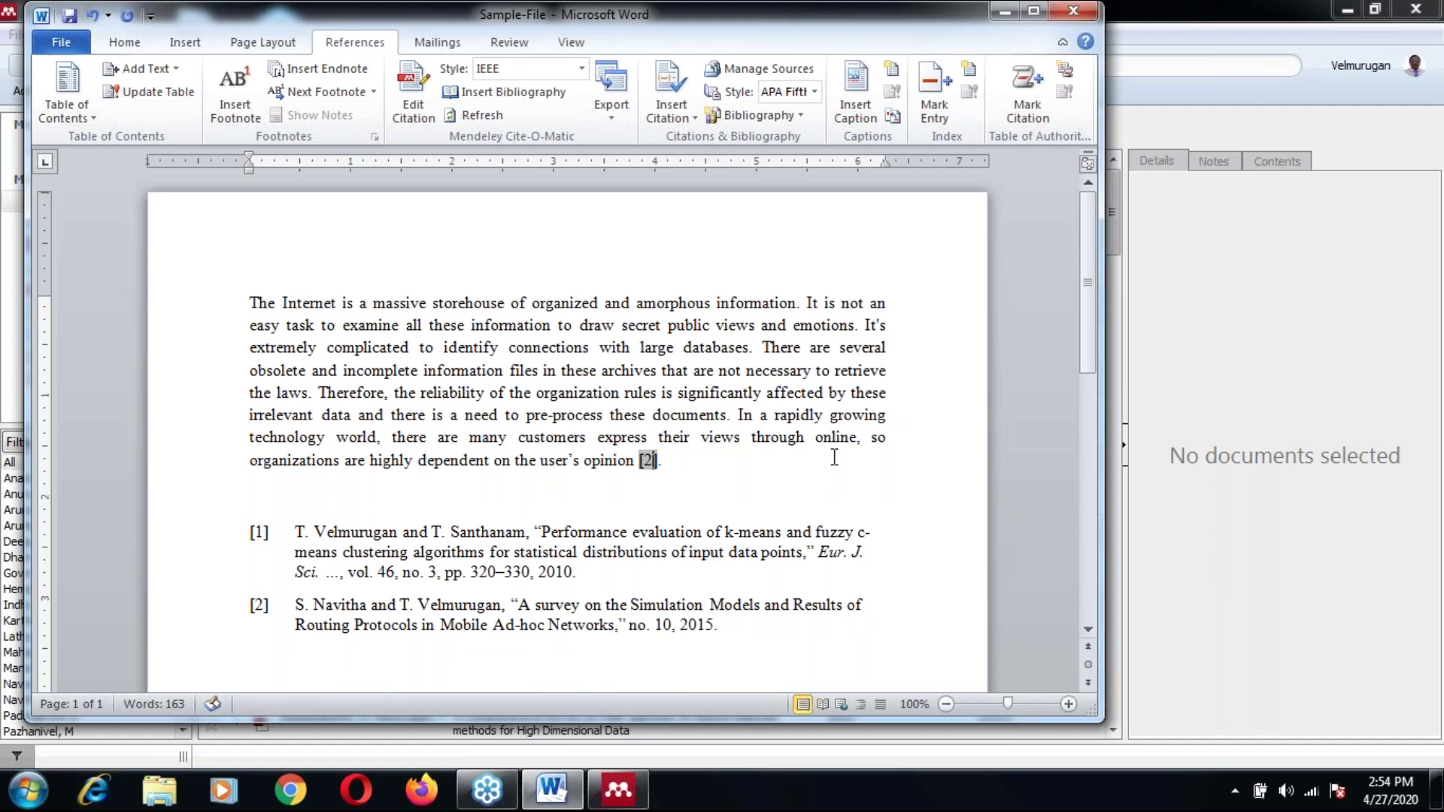
{"action": "key", "text": "BackSpace"}
{"action": "left_click", "coordinate": [1179, 441]}
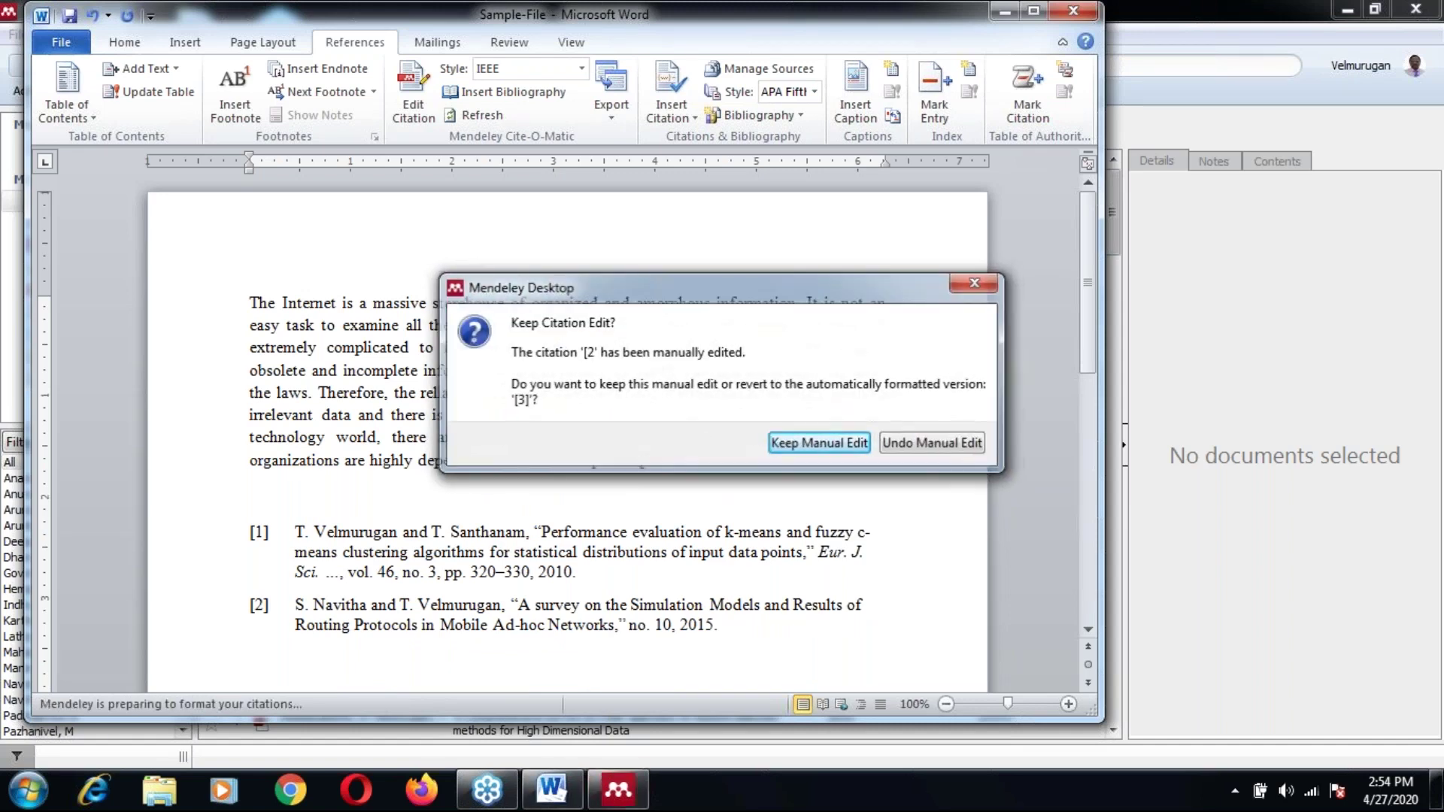
{"action": "key", "text": "BackSpace"}
{"action": "key", "text": "BackSpace"}
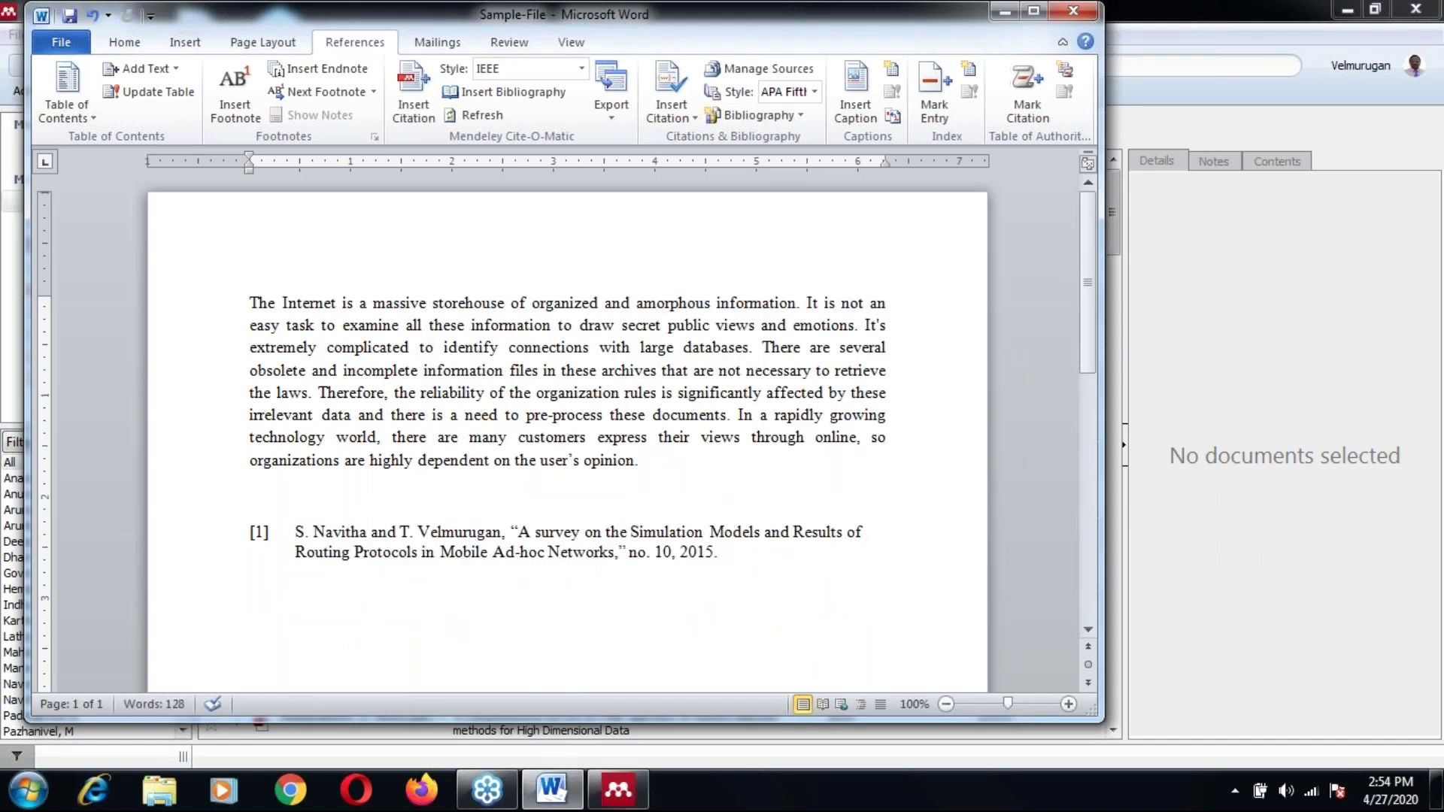
{"action": "left_click", "coordinate": [720, 490]}
{"action": "left_click", "coordinate": [478, 115]}
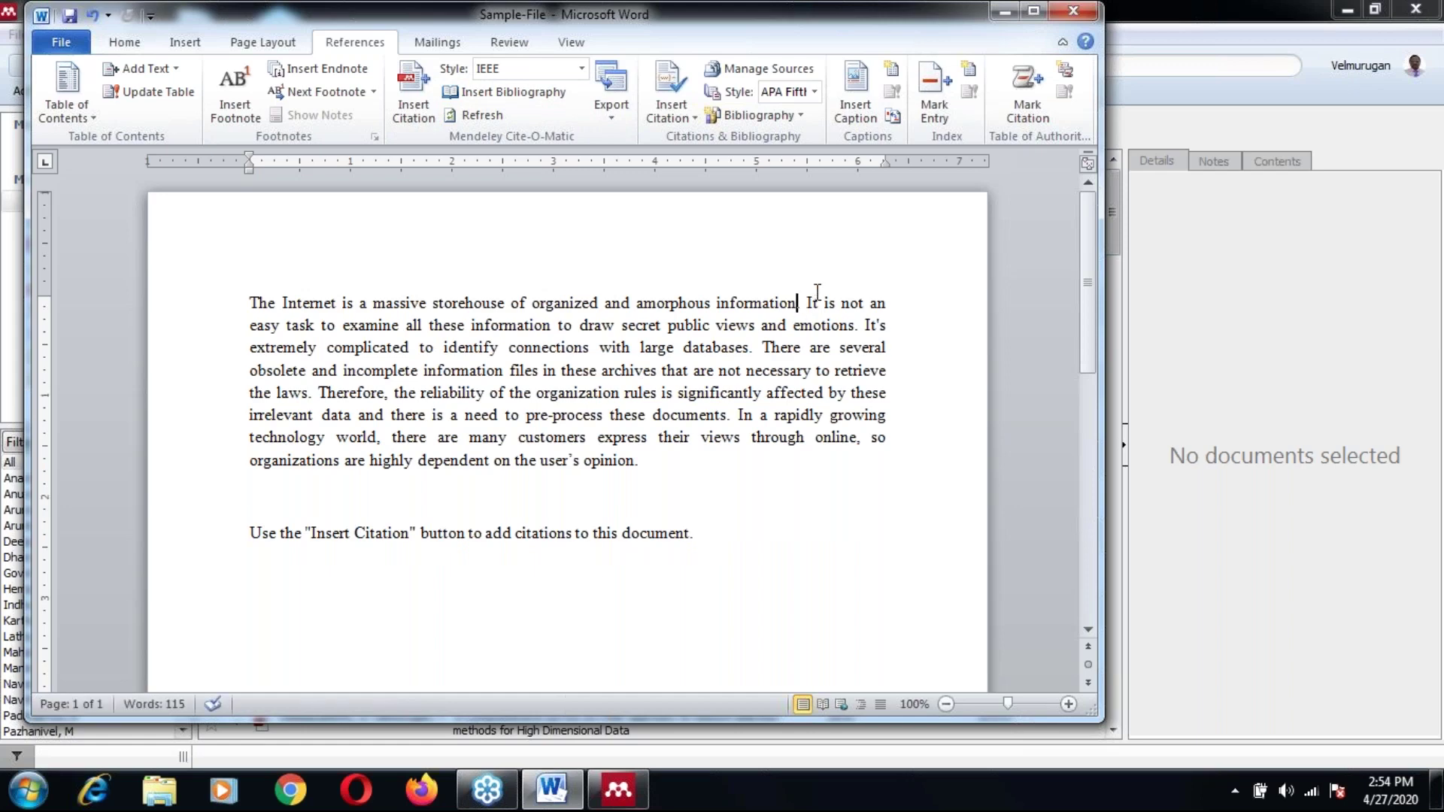
Cite "Fast Boost Decision Tree Algorithm : A novel classifier for the assessment of student performance in Educational data" from Mendeley after "amorphous information".
{"action": "left_click", "coordinate": [416, 77]}
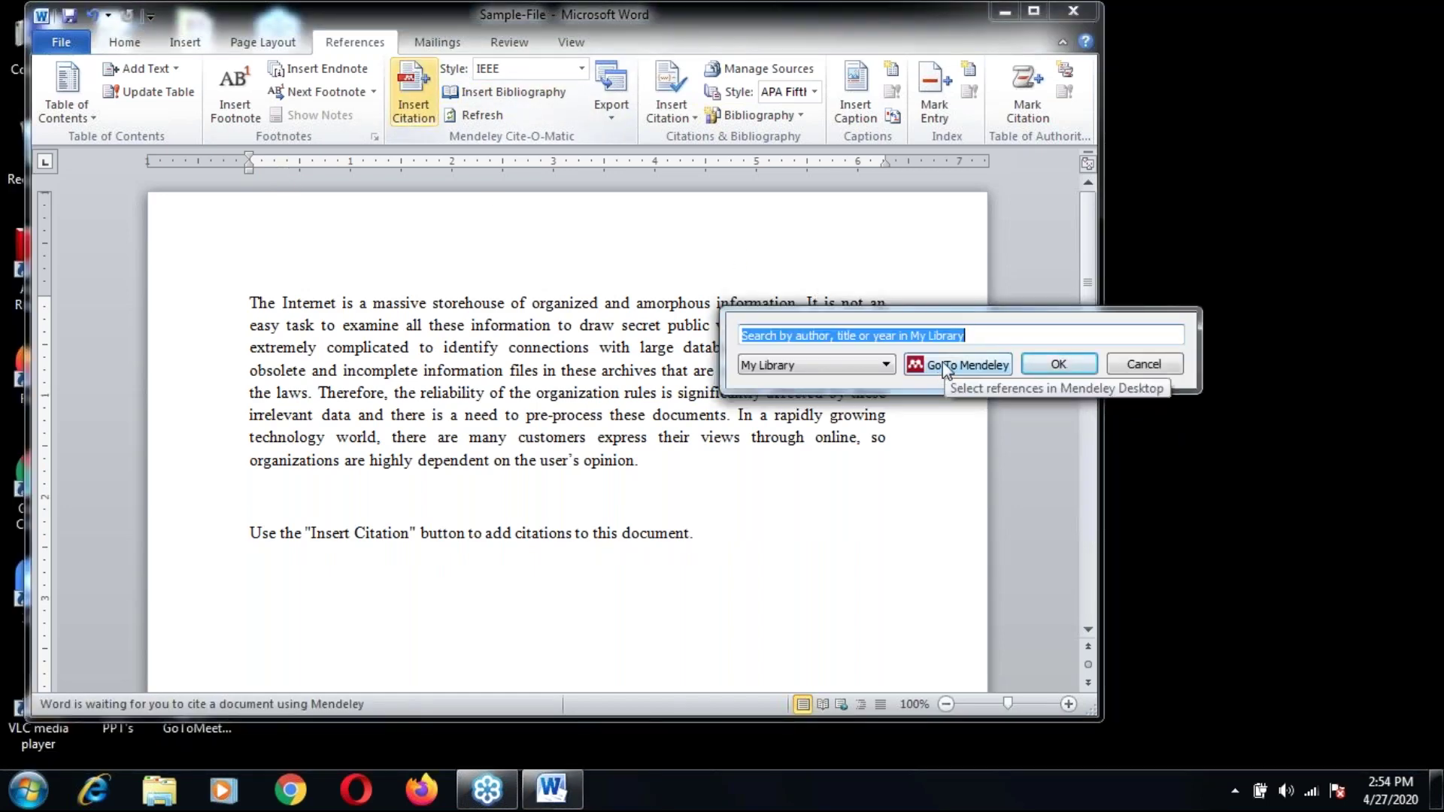
{"action": "left_click", "coordinate": [942, 364]}
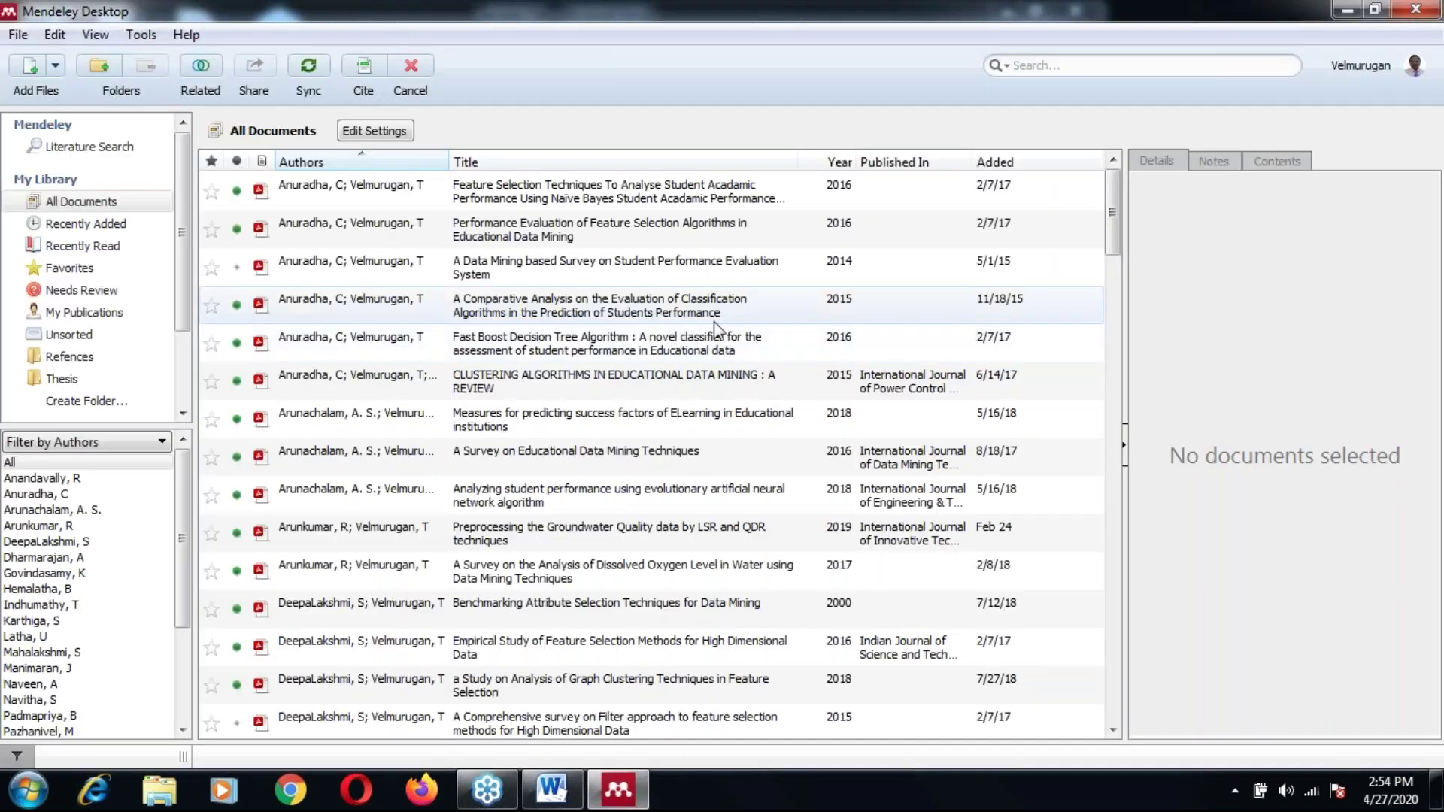
{"action": "left_click", "coordinate": [521, 349]}
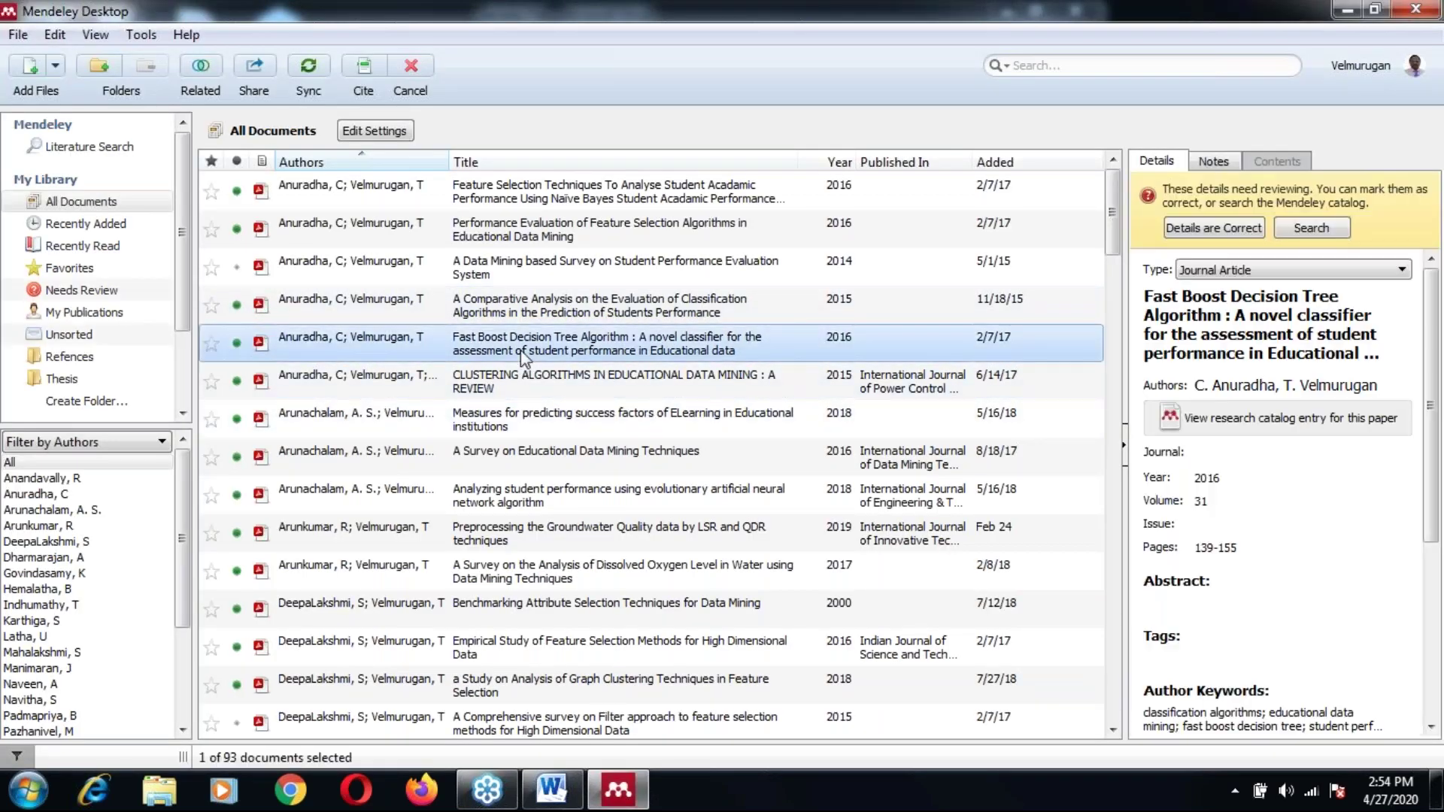
{"action": "left_click", "coordinate": [364, 70]}
{"action": "left_click", "coordinate": [365, 72]}
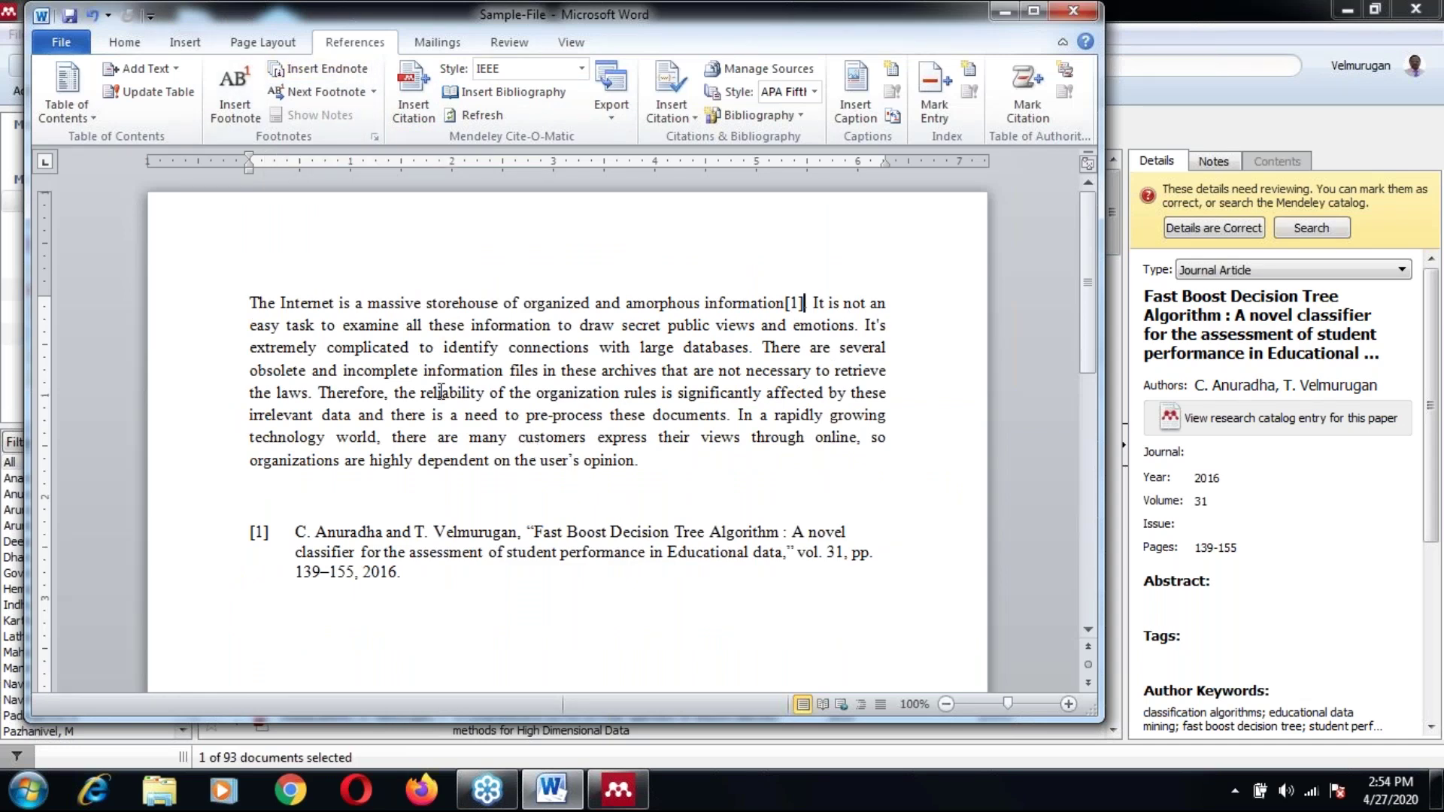
Cite "A Survey on the Analysis of Dissolved Oxygen Level in Water using Data Mining Techniques" from Mendeley after "large databases".
{"action": "left_click", "coordinate": [747, 348]}
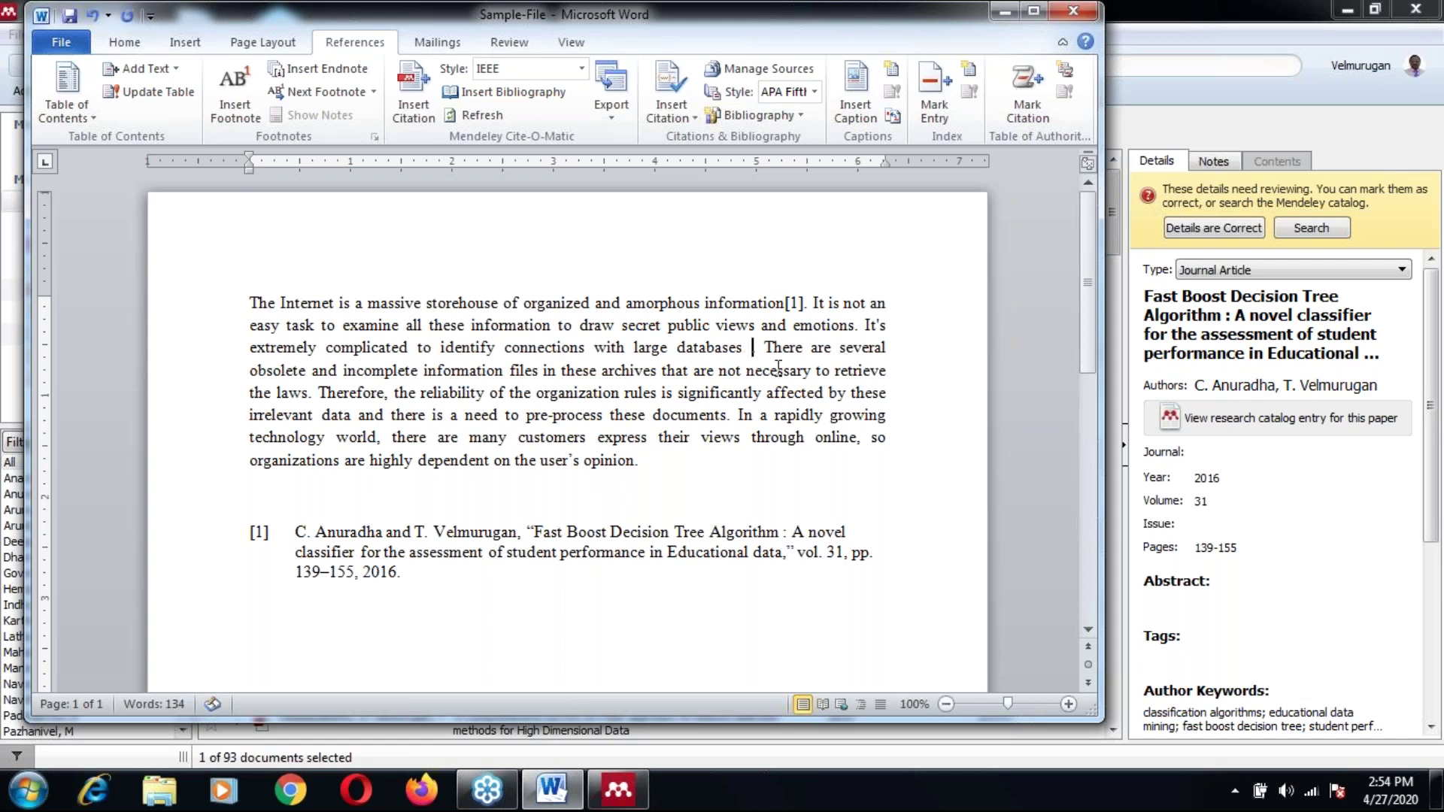
{"action": "left_click", "coordinate": [413, 89]}
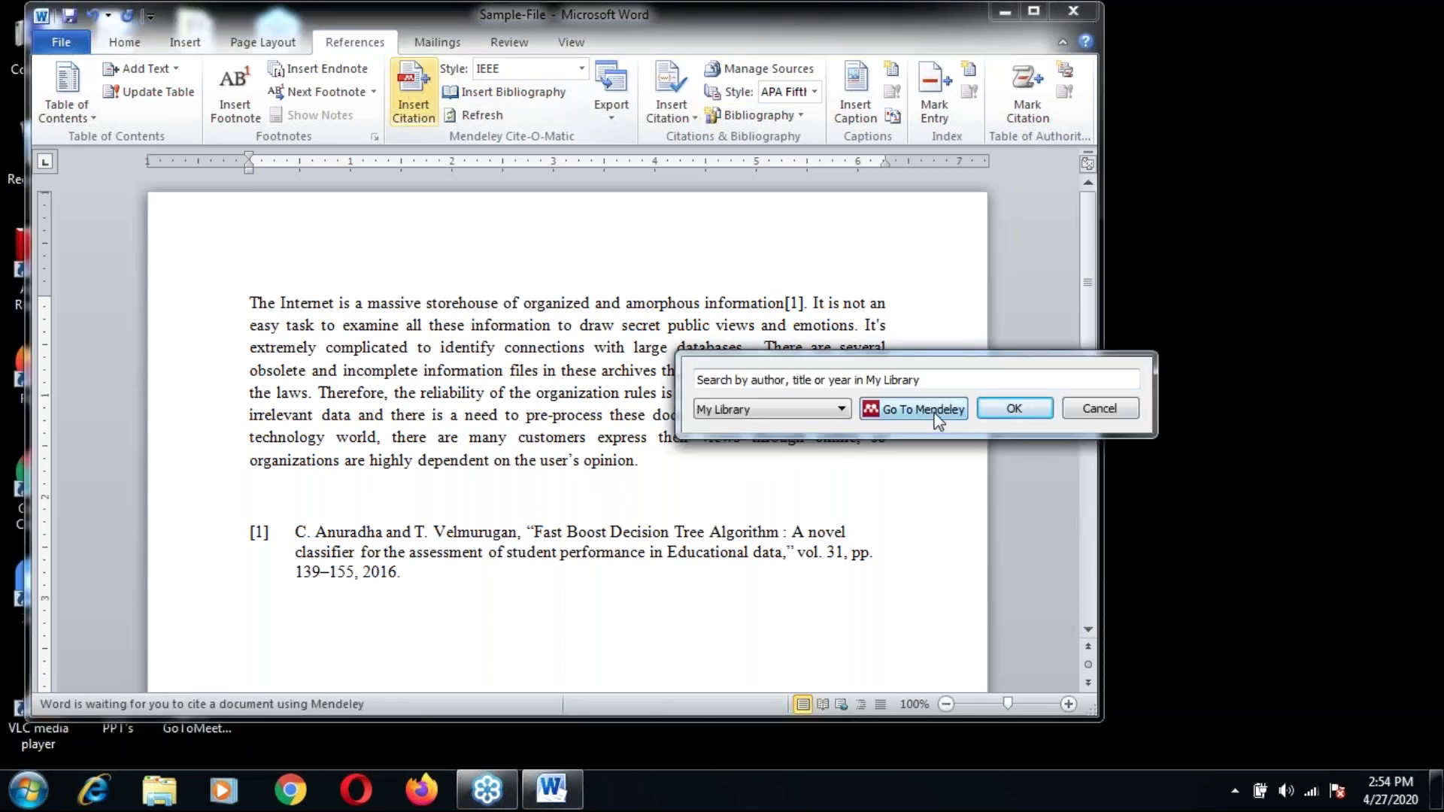
{"action": "left_click", "coordinate": [935, 411]}
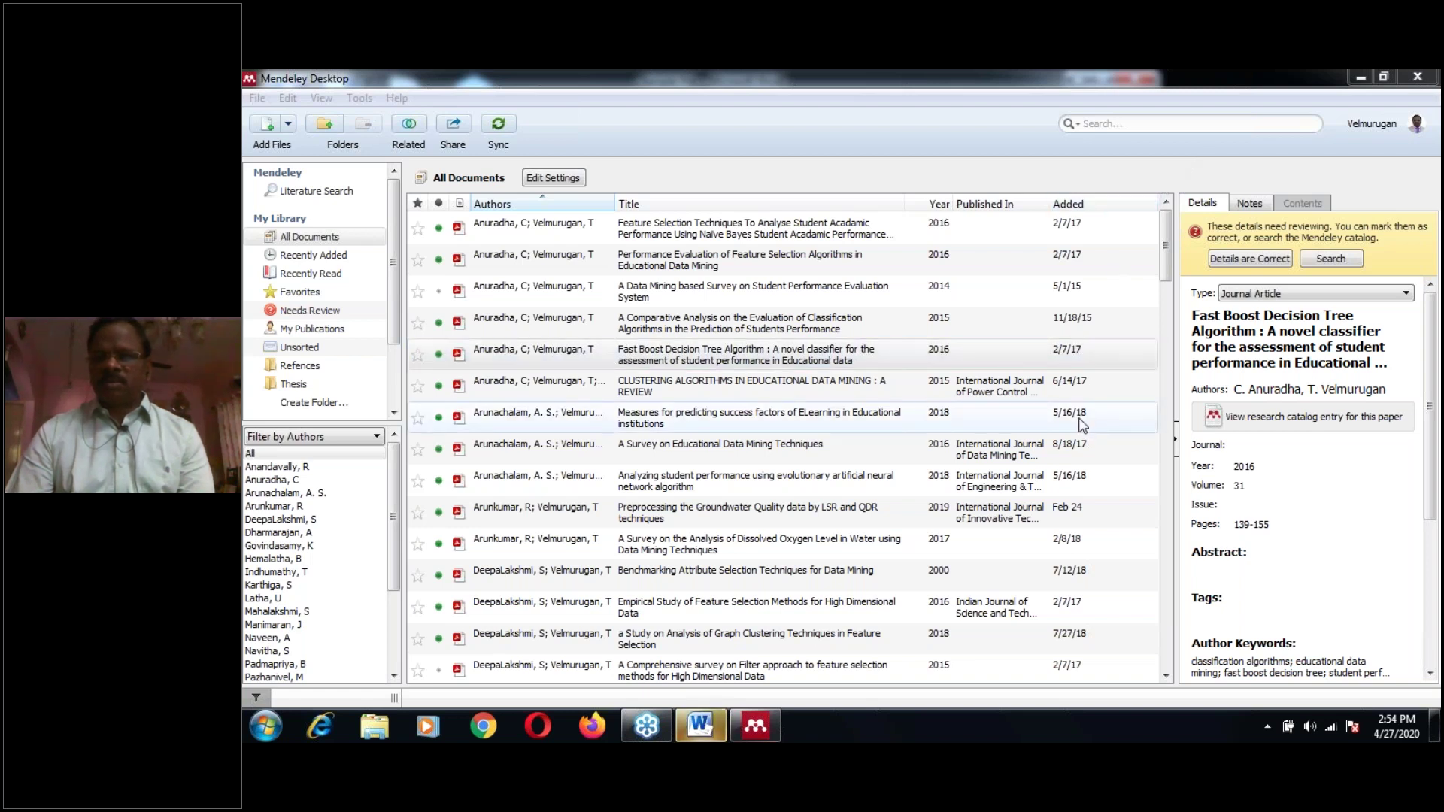
{"action": "left_click", "coordinate": [748, 348]}
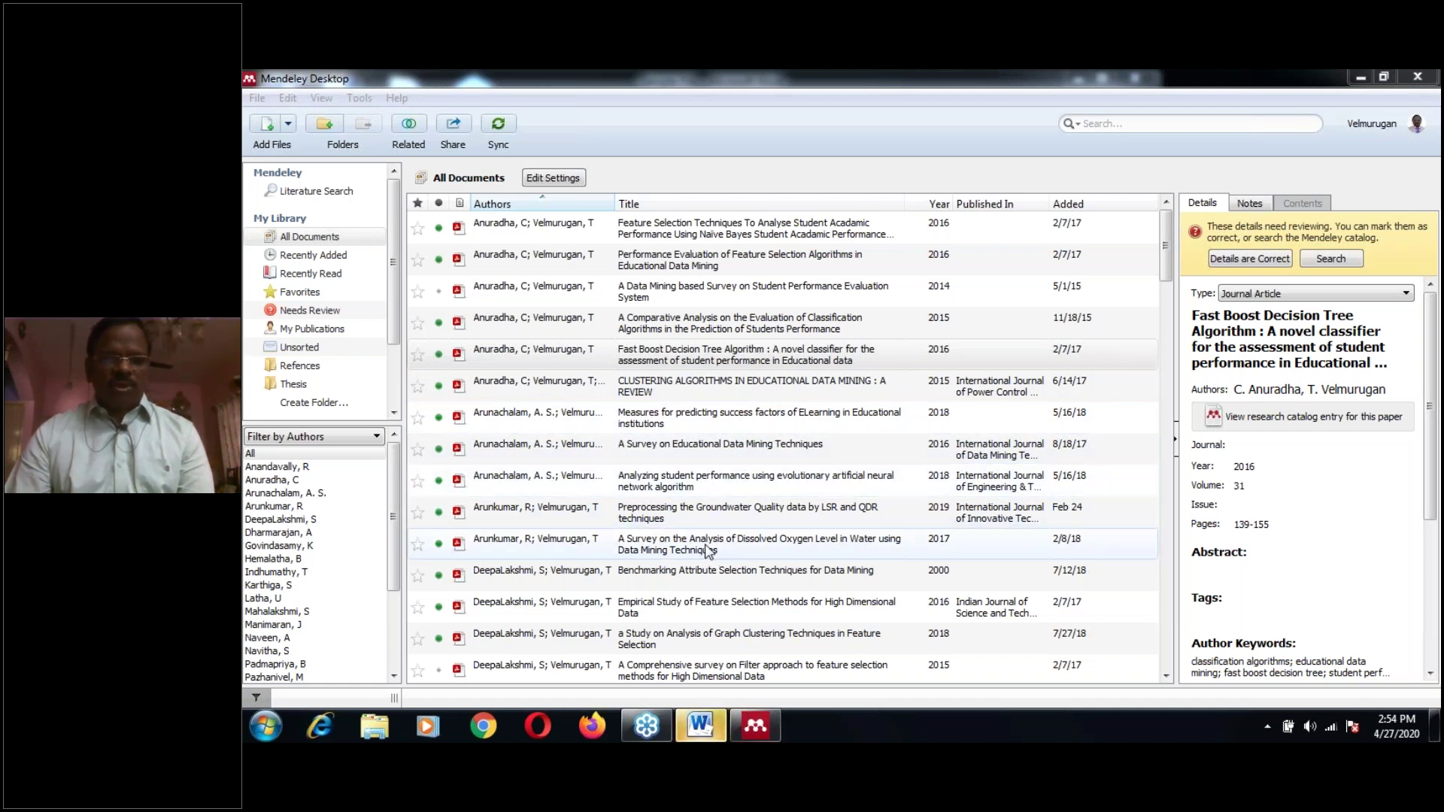
{"action": "left_click", "coordinate": [706, 551]}
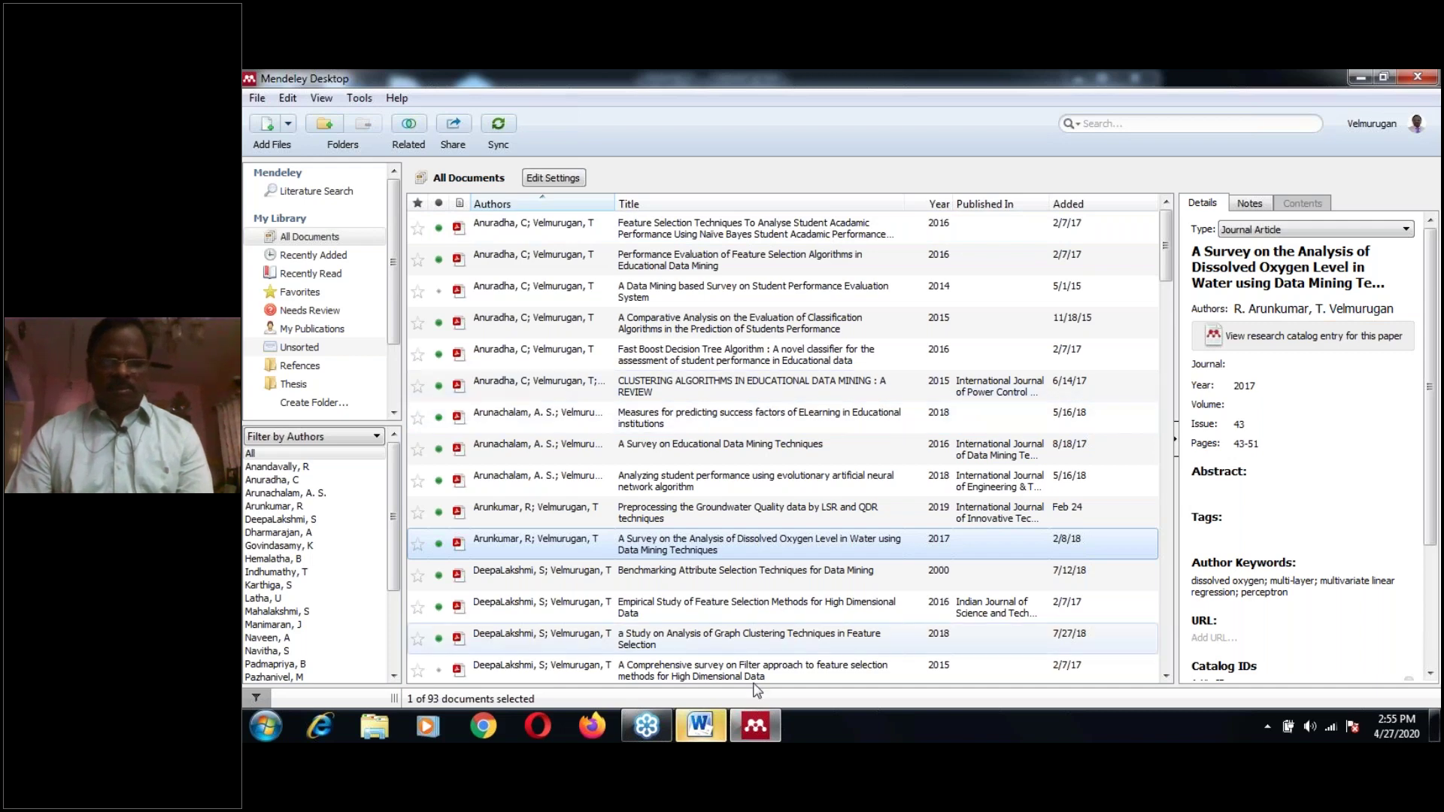
{"action": "left_click", "coordinate": [697, 727]}
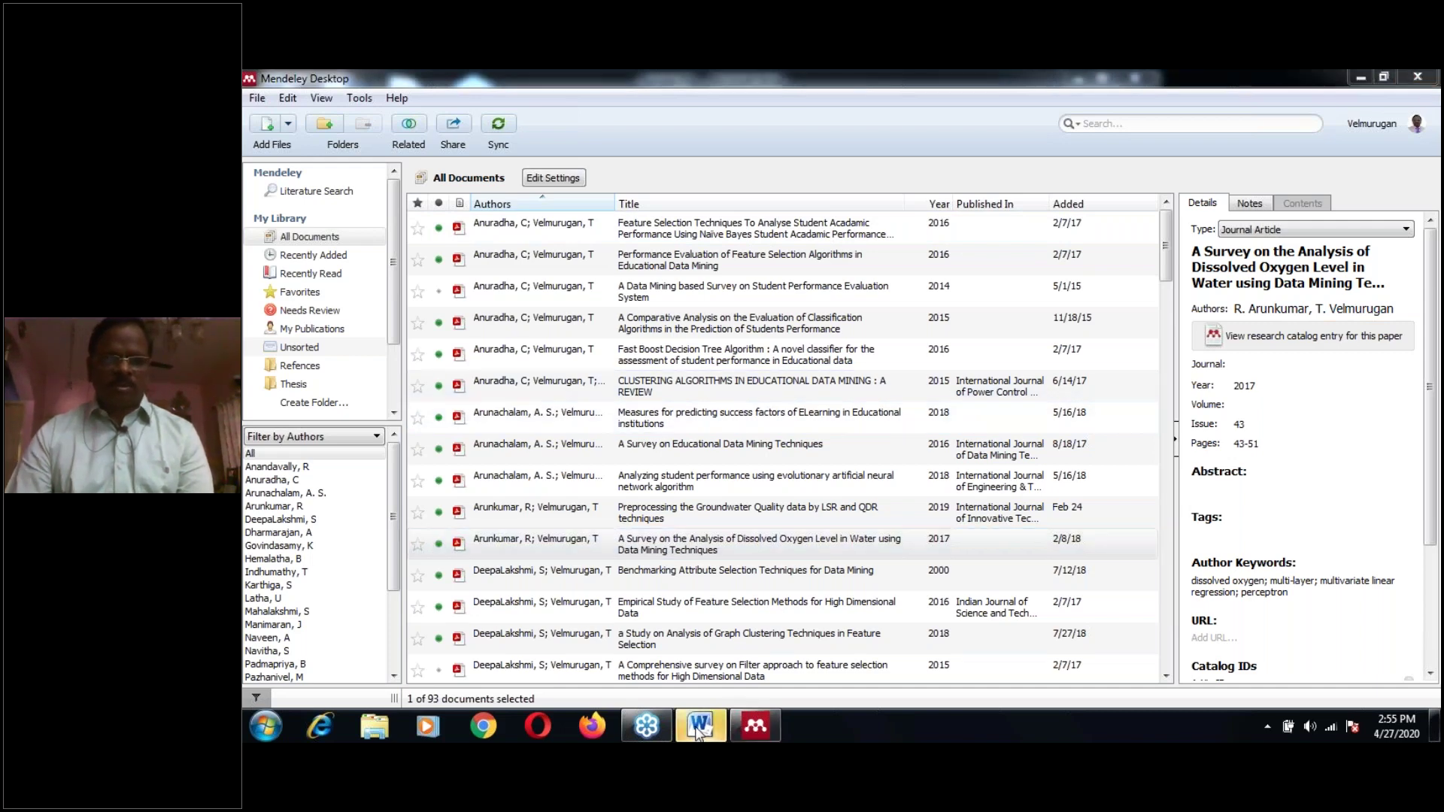
{"action": "left_click", "coordinate": [585, 150]}
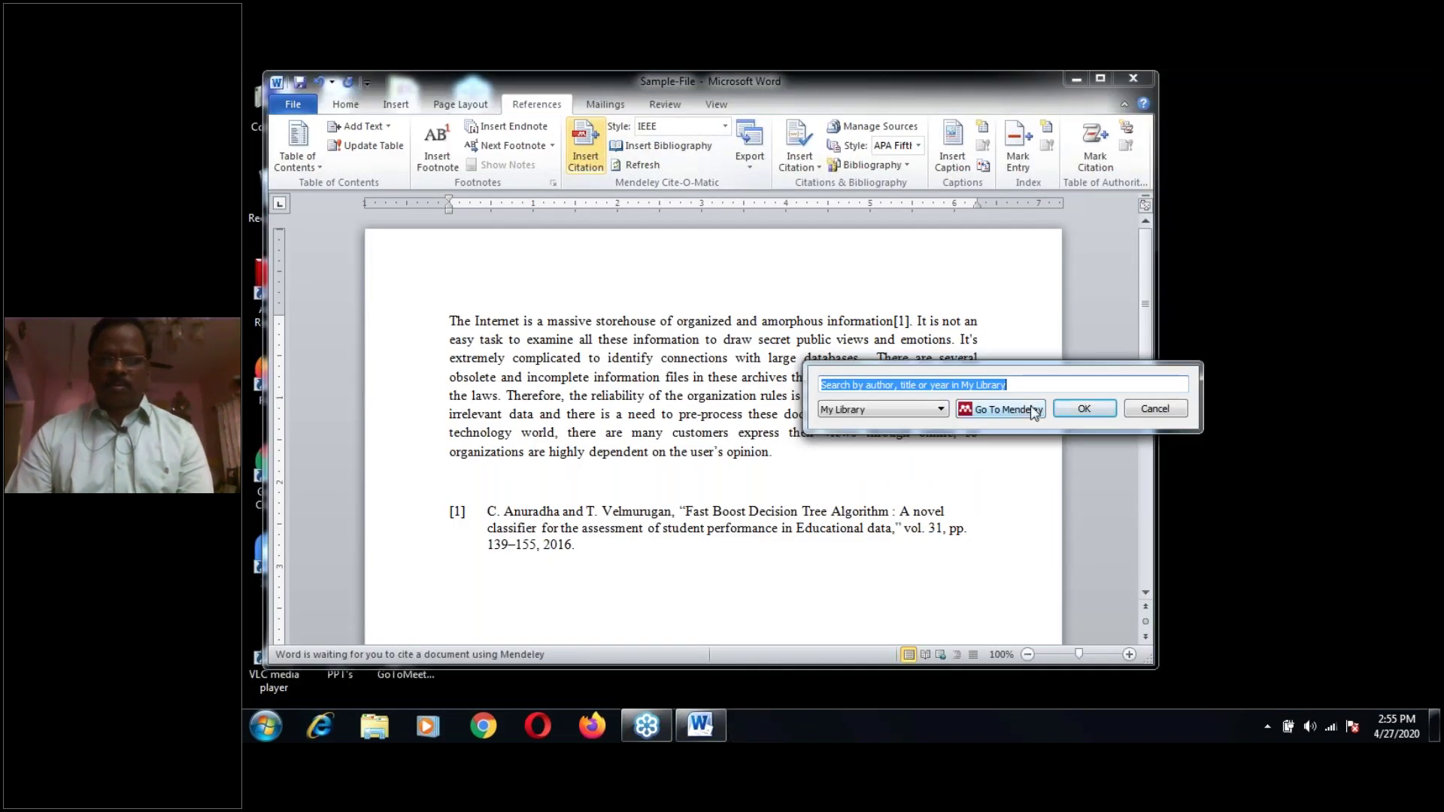
{"action": "left_click", "coordinate": [1035, 411]}
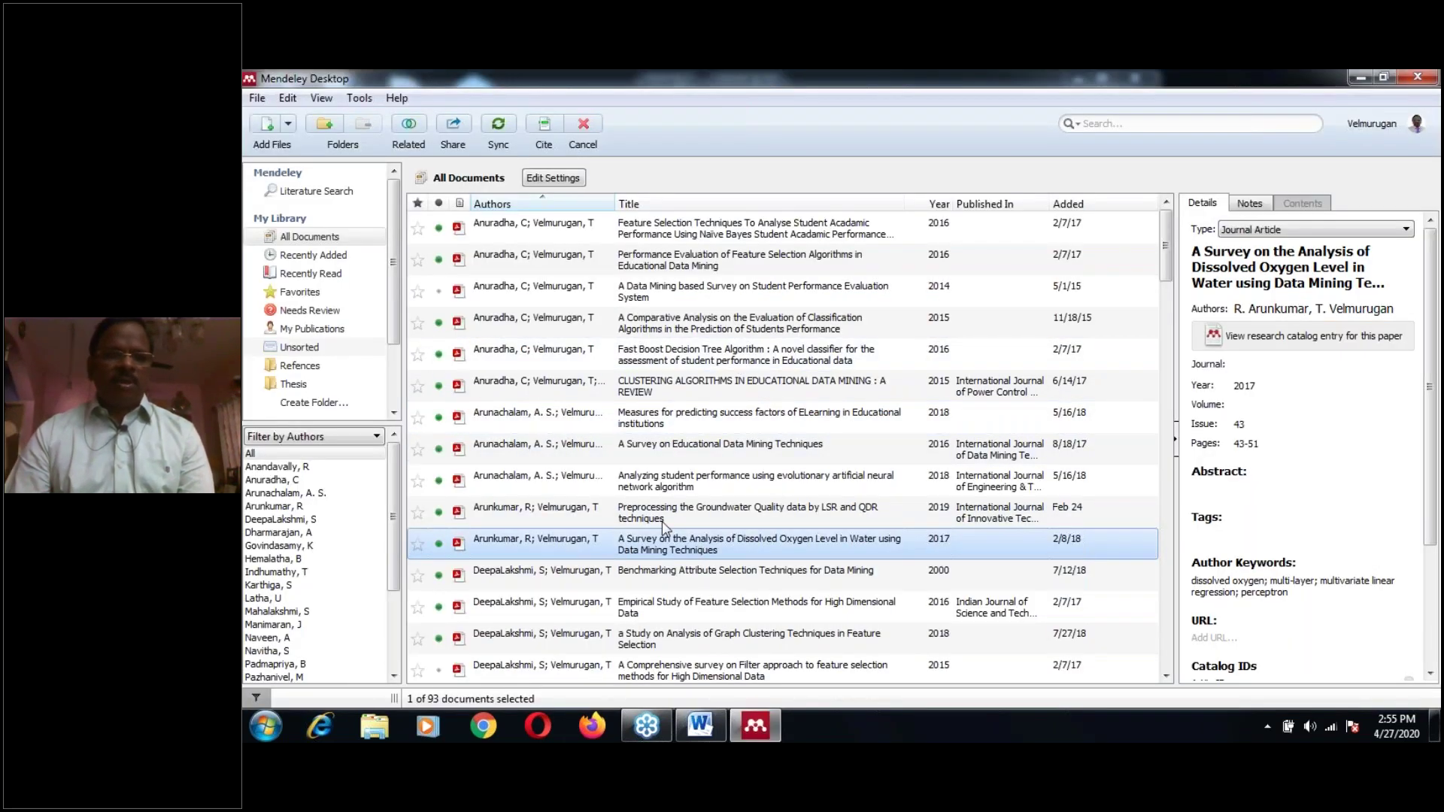
{"action": "left_click", "coordinate": [545, 134]}
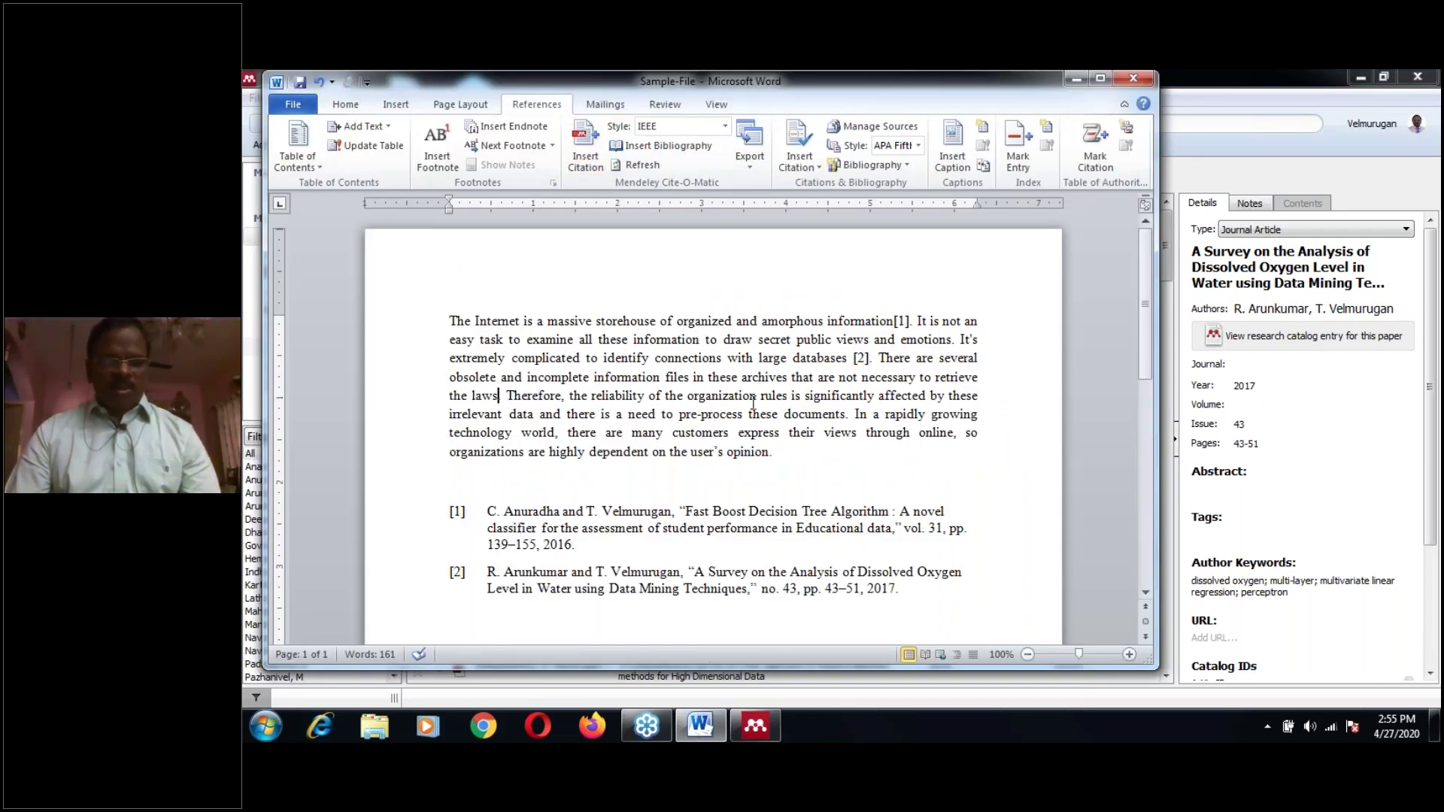
Cite "A survey on the Simulation Models and Results of Routing Protocols in Mobile Ad-hoc Networks" from Mendeley after "retrieve the laws".
{"action": "left_click", "coordinate": [595, 156]}
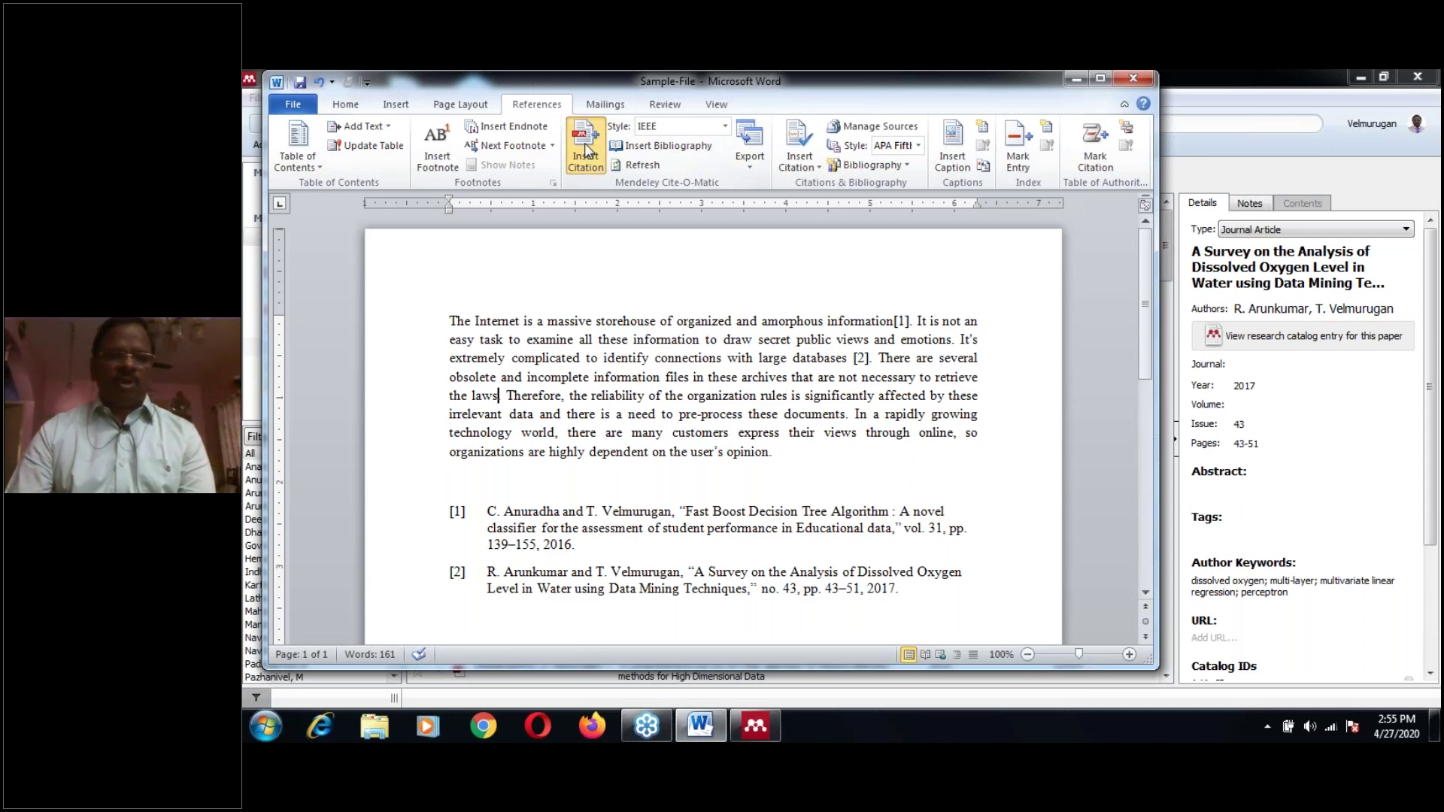
{"action": "left_click", "coordinate": [640, 452]}
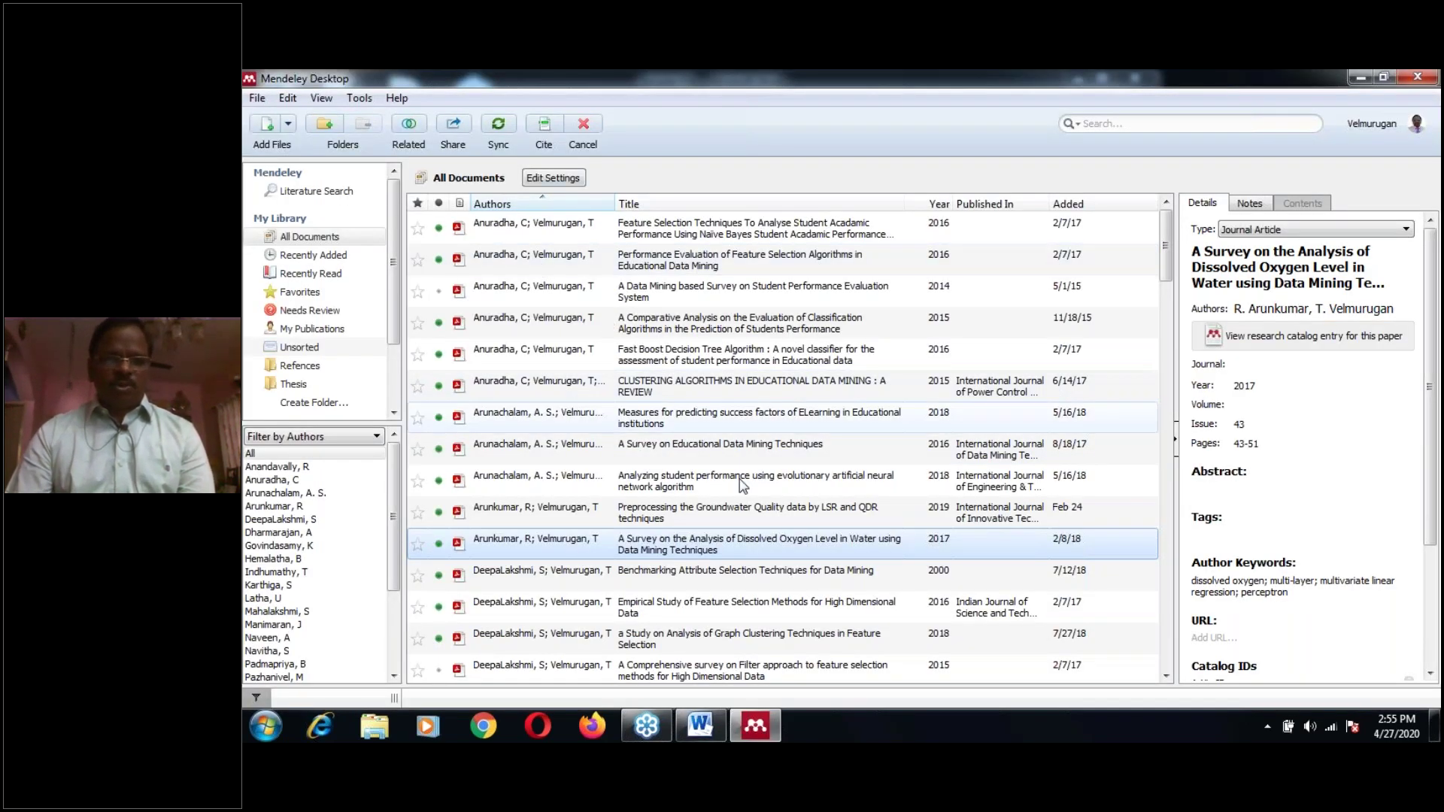
{"action": "scroll", "coordinate": [683, 524], "scroll_direction": "down", "scroll_amount": 15}
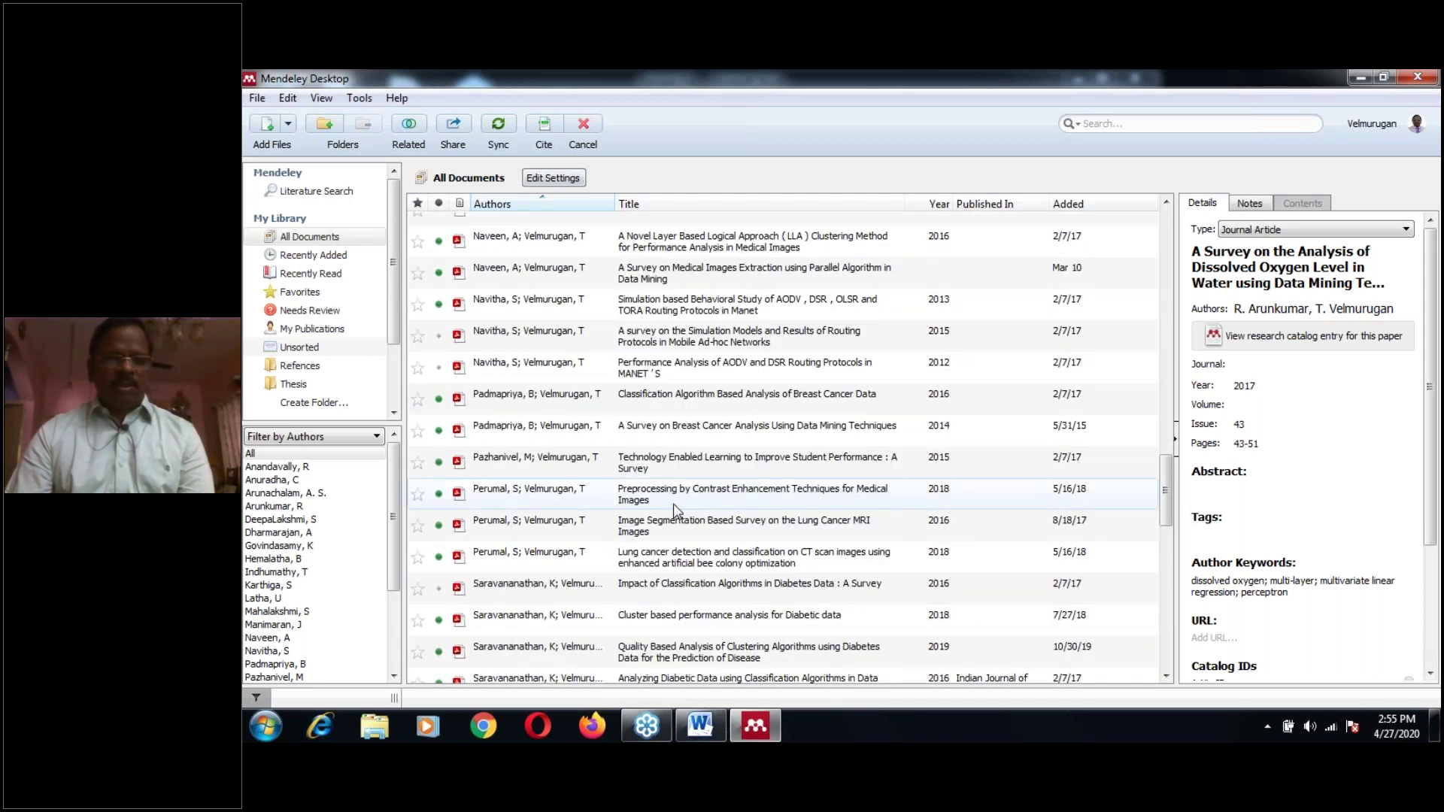
{"action": "left_click", "coordinate": [710, 346]}
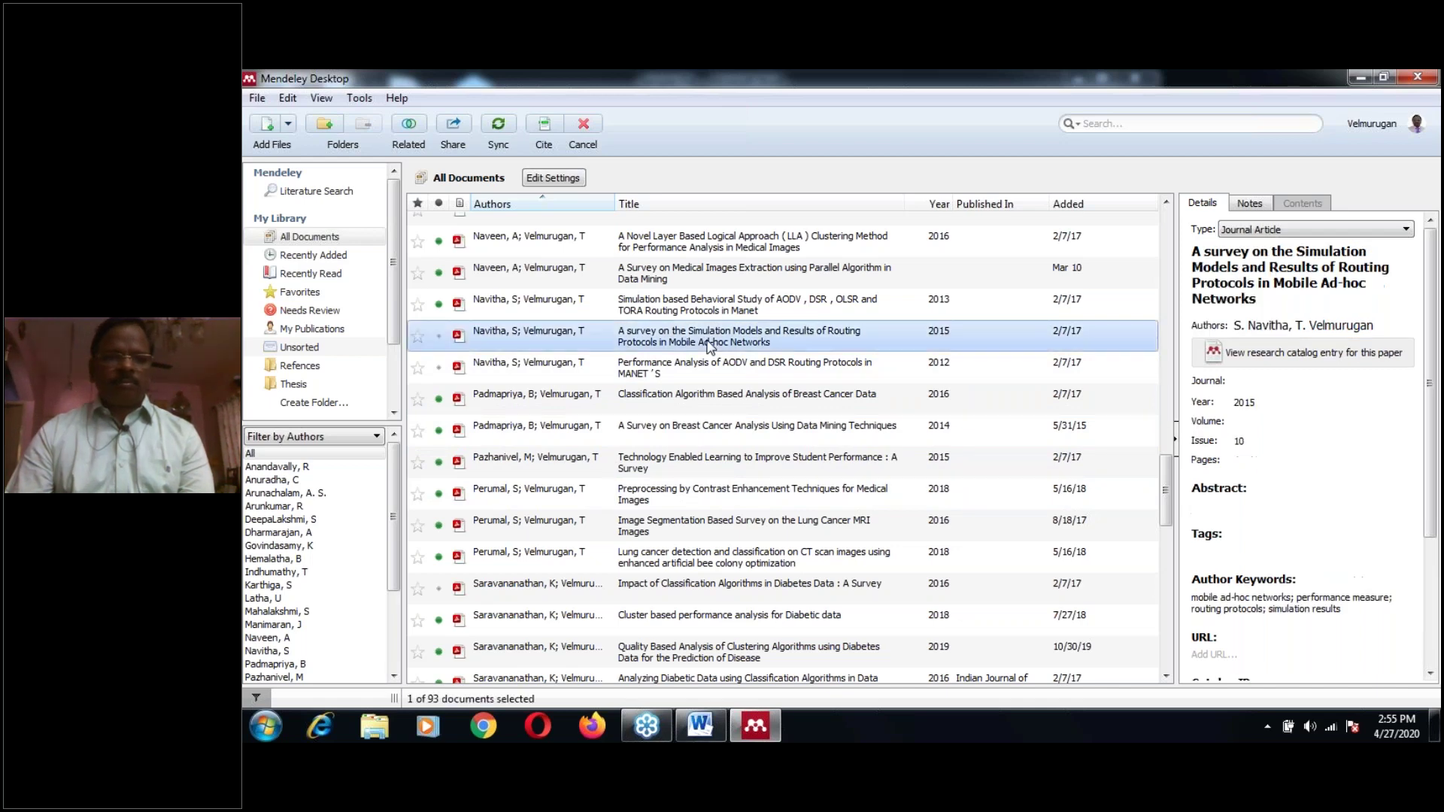
{"action": "left_click", "coordinate": [545, 127]}
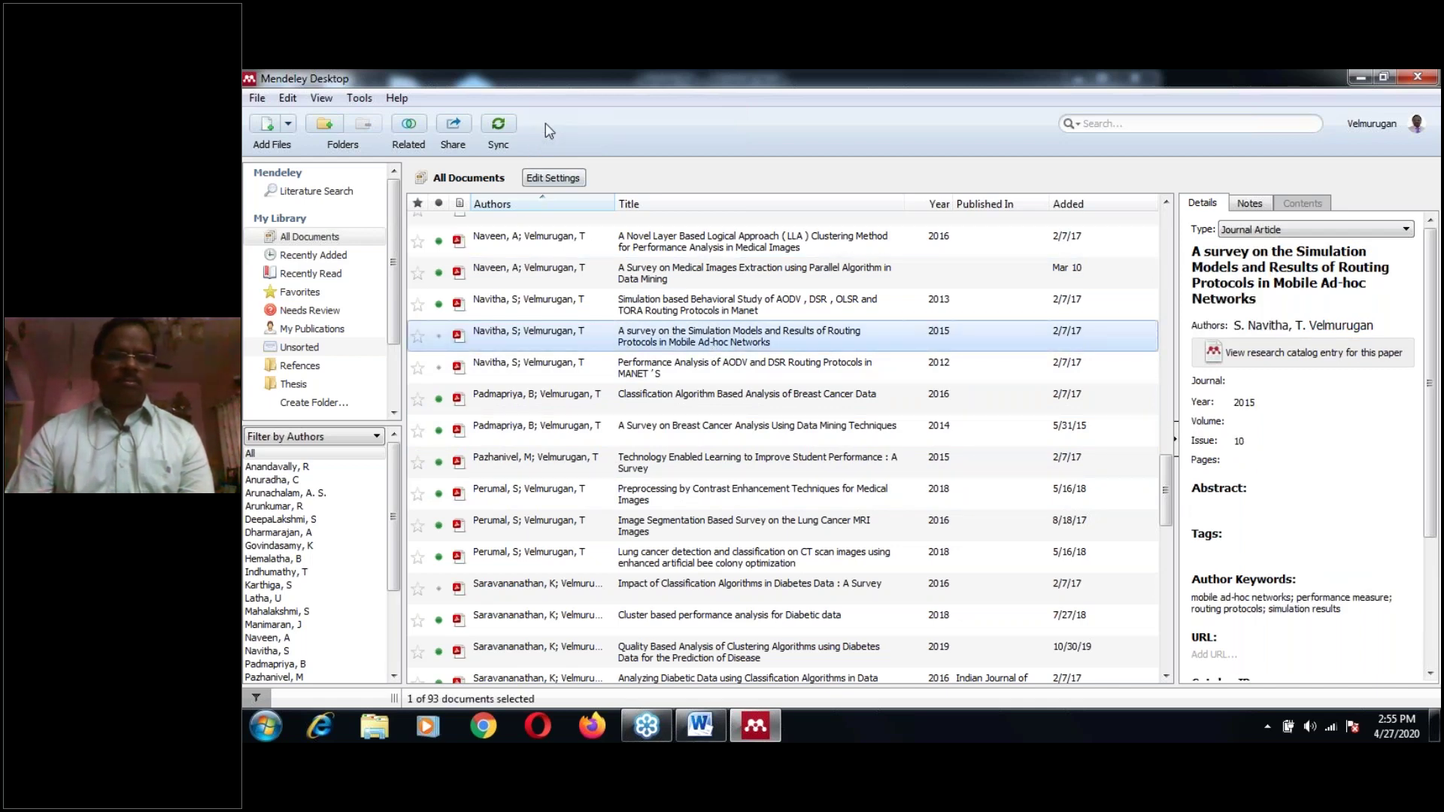
Cite "Performance based analysis between k-Means and Fuzzy C-Means clustering algorithms for connection oriented telecommunication data" from Mendeley after "many customers".
{"action": "scroll", "coordinate": [774, 440], "scroll_direction": "down", "scroll_amount": 3}
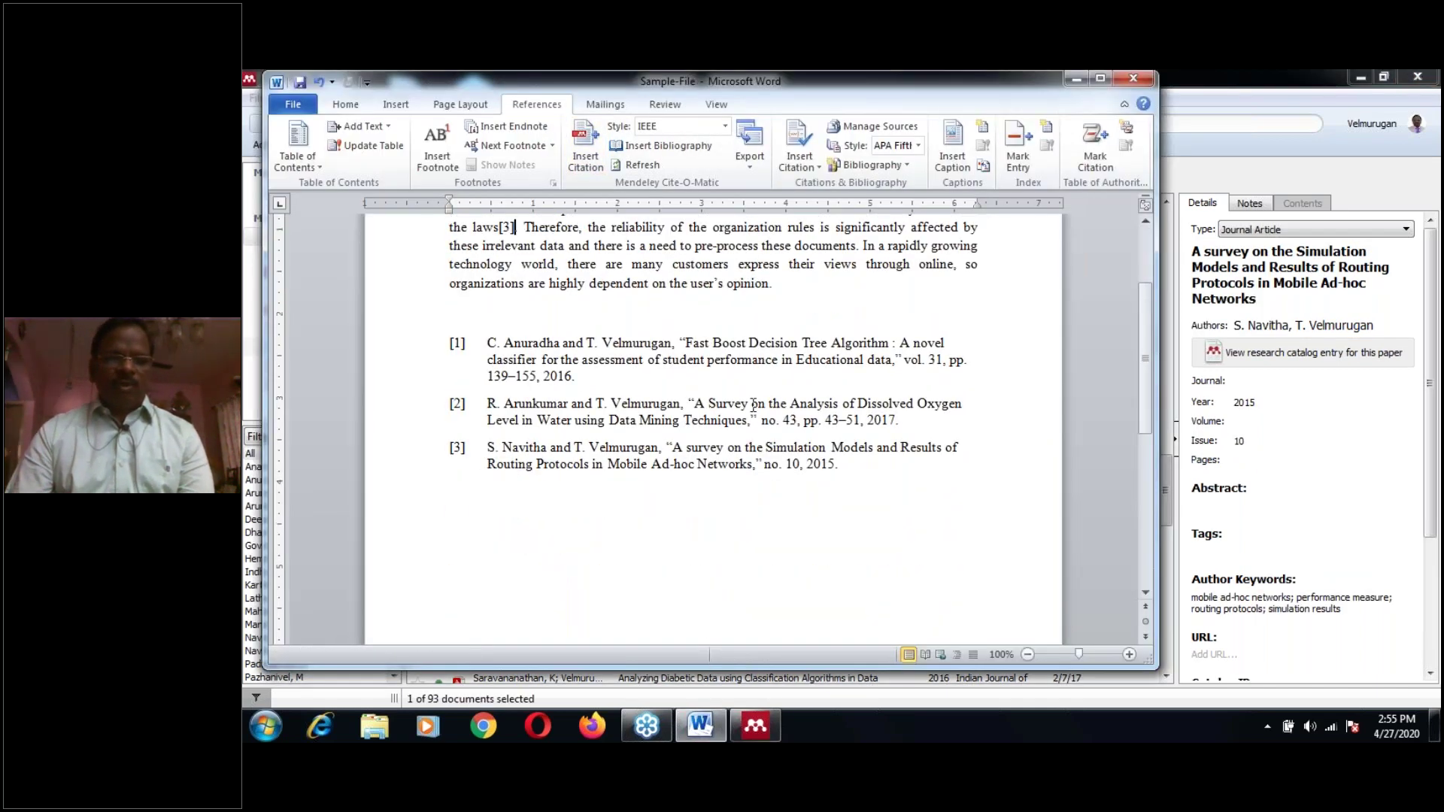
{"action": "left_click", "coordinate": [730, 267]}
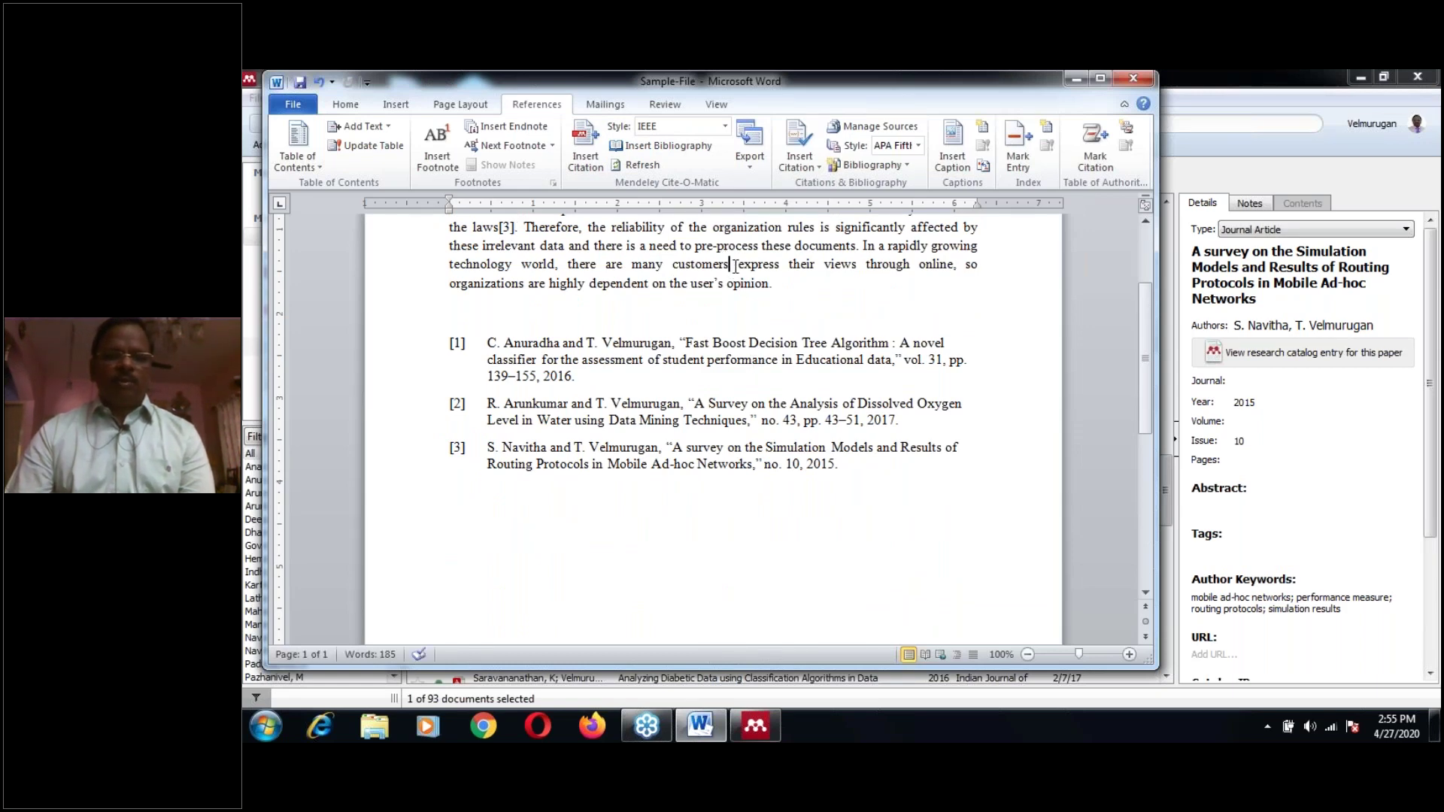
{"action": "left_click", "coordinate": [591, 150]}
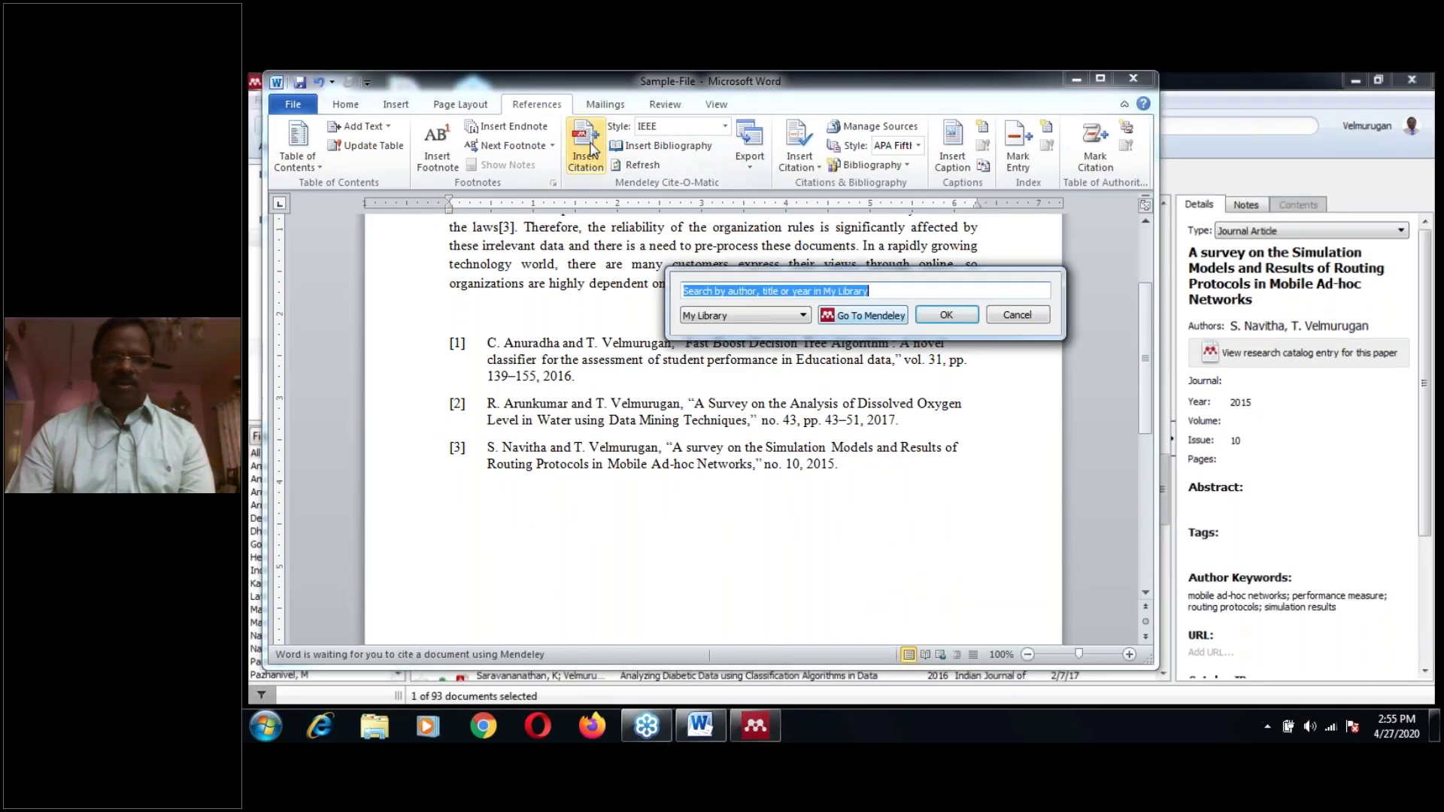
{"action": "key", "text": "BackSpace"}
{"action": "key", "text": "Escape"}
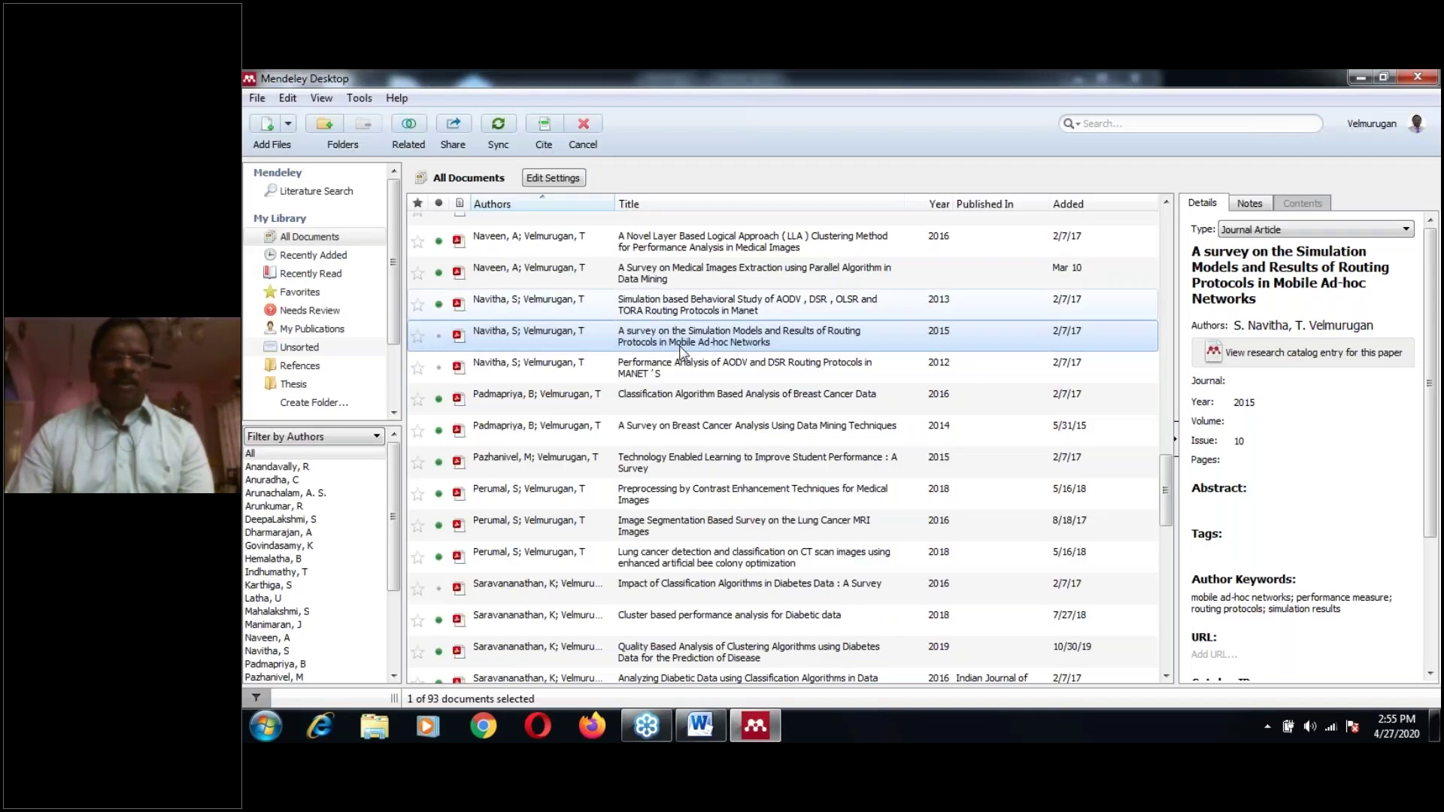
{"action": "scroll", "coordinate": [746, 445], "scroll_direction": "down", "scroll_amount": 5}
{"action": "scroll", "coordinate": [747, 445], "scroll_direction": "down", "scroll_amount": 3}
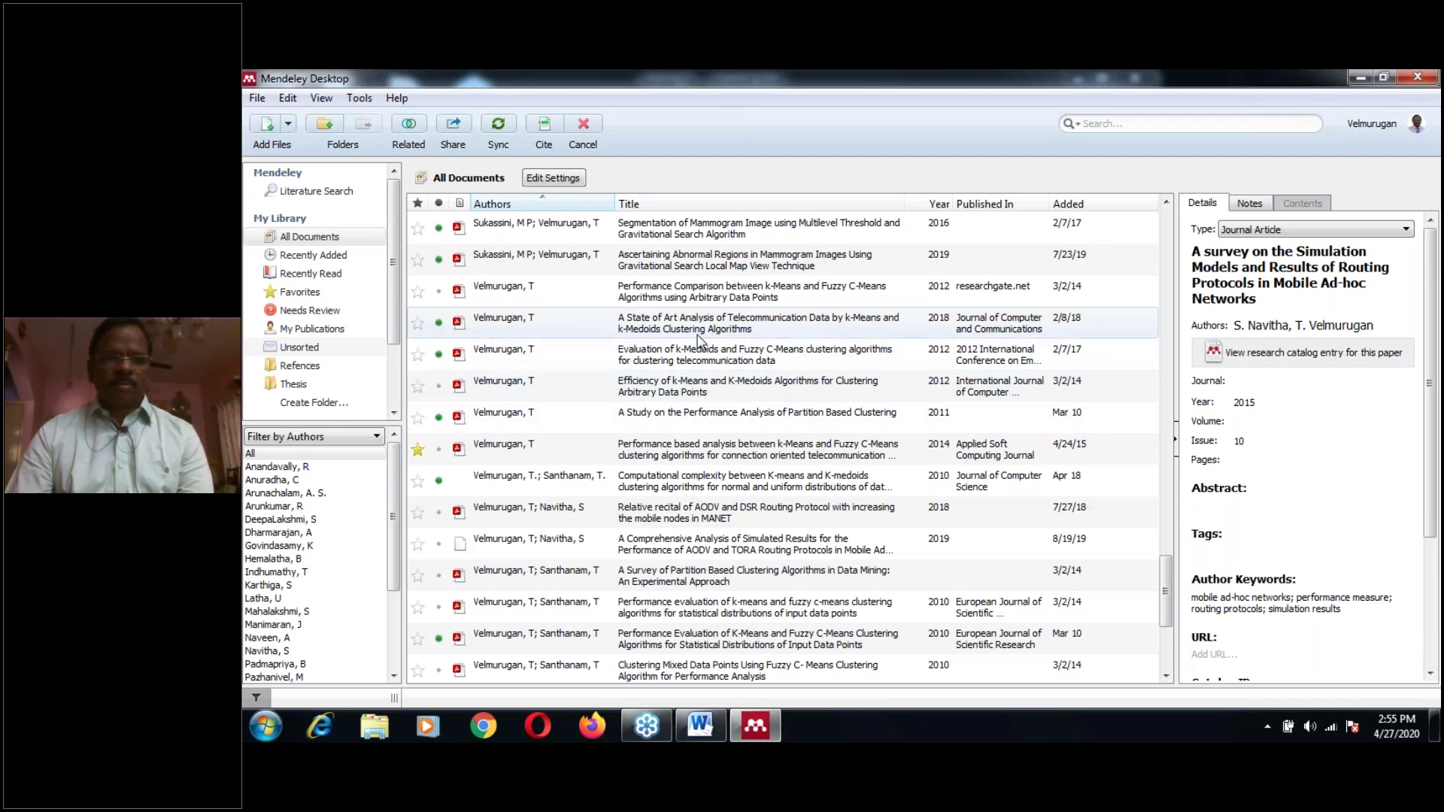
{"action": "left_click", "coordinate": [662, 449]}
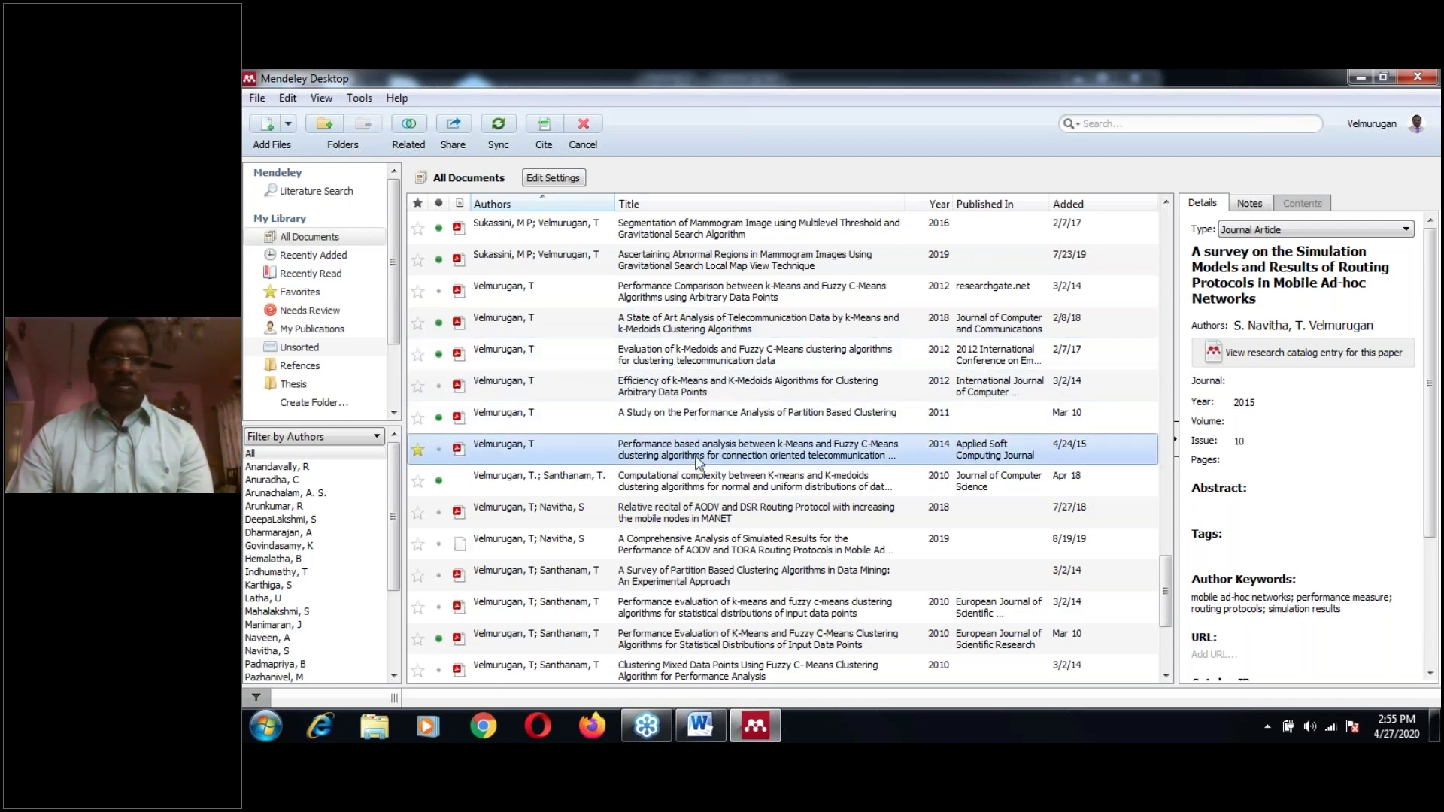
{"action": "left_click", "coordinate": [546, 127]}
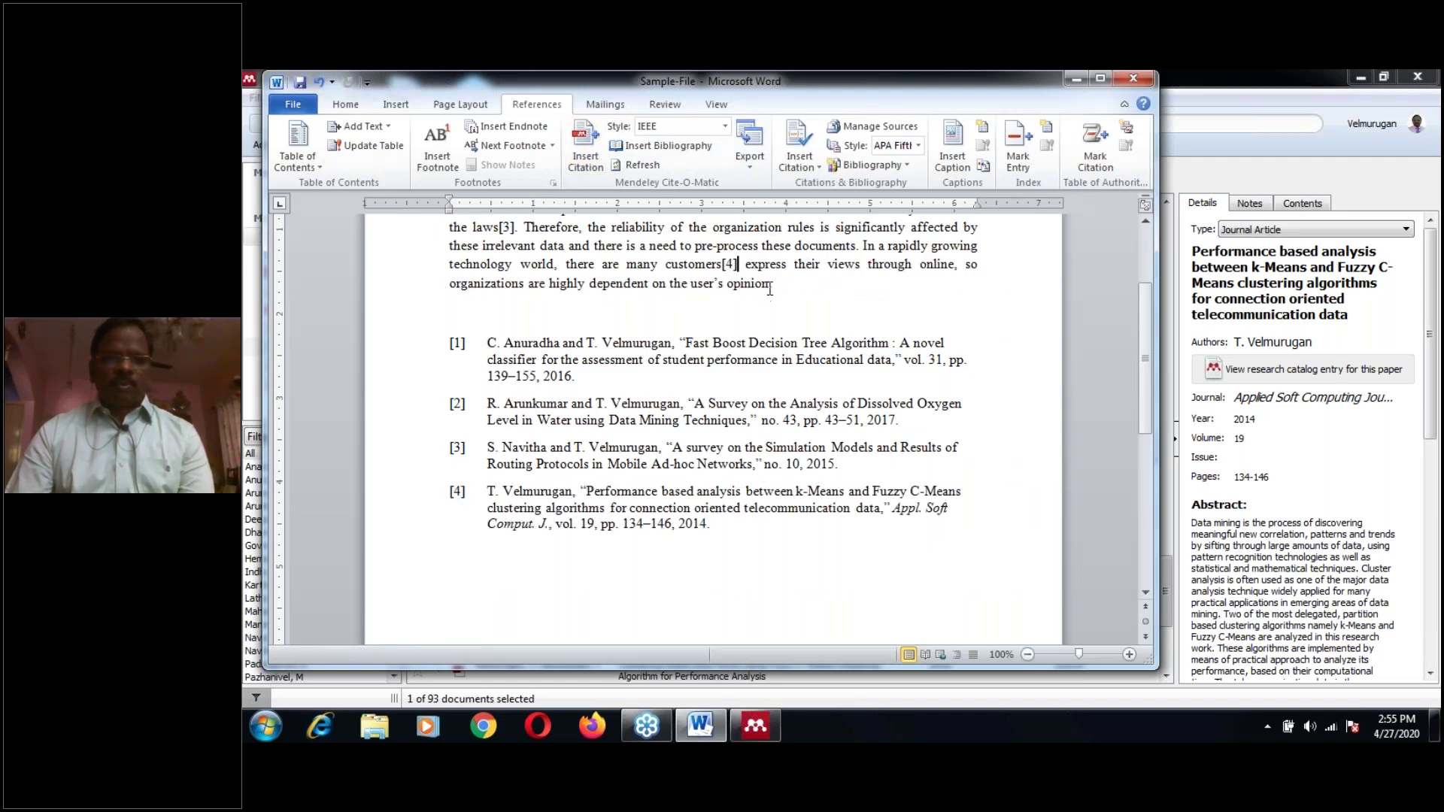
Change the Mendeley citation style of the document to Chicago Manual of Style 17th edition (author-date).
{"action": "scroll", "coordinate": [738, 396], "scroll_direction": "up", "scroll_amount": 3}
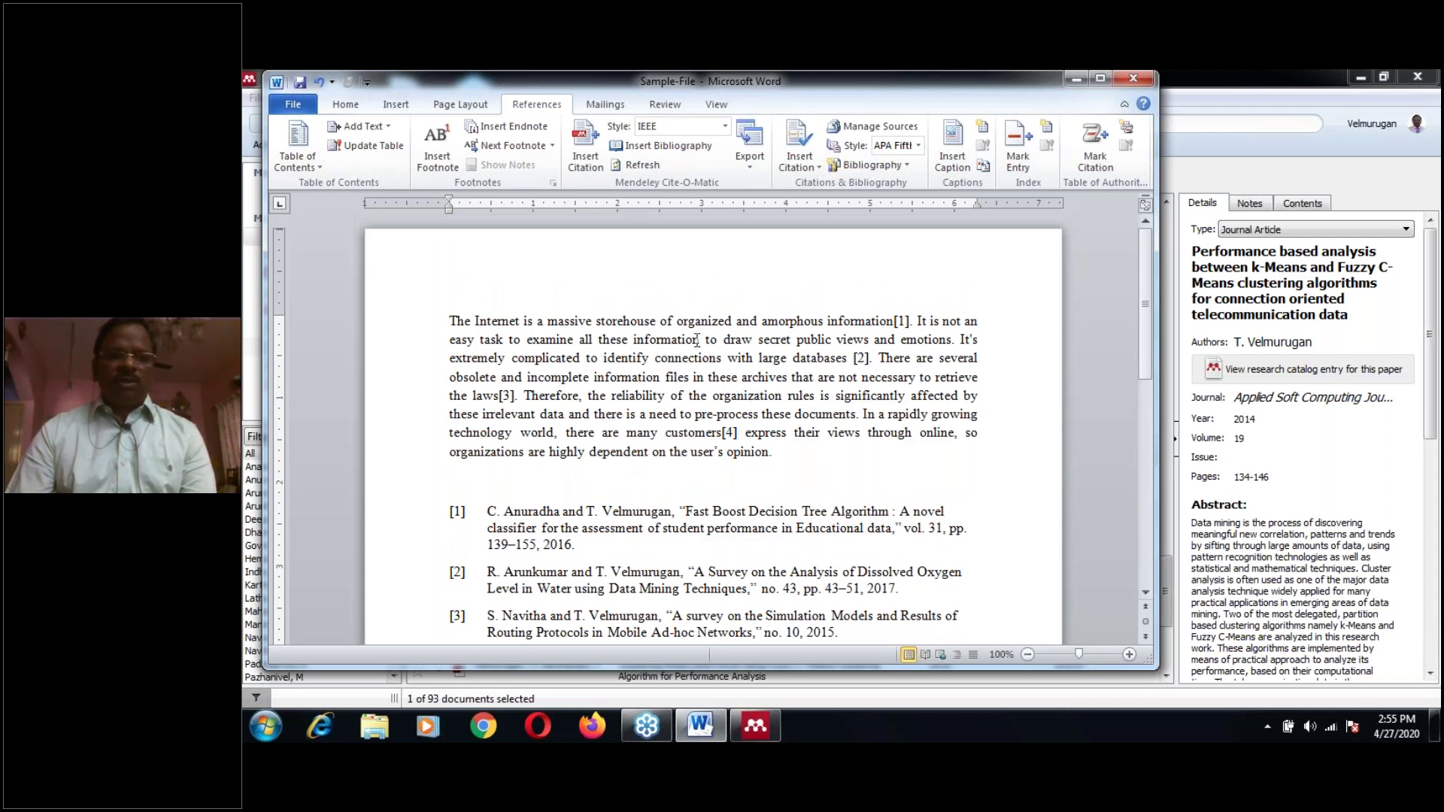
{"action": "left_click", "coordinate": [725, 128]}
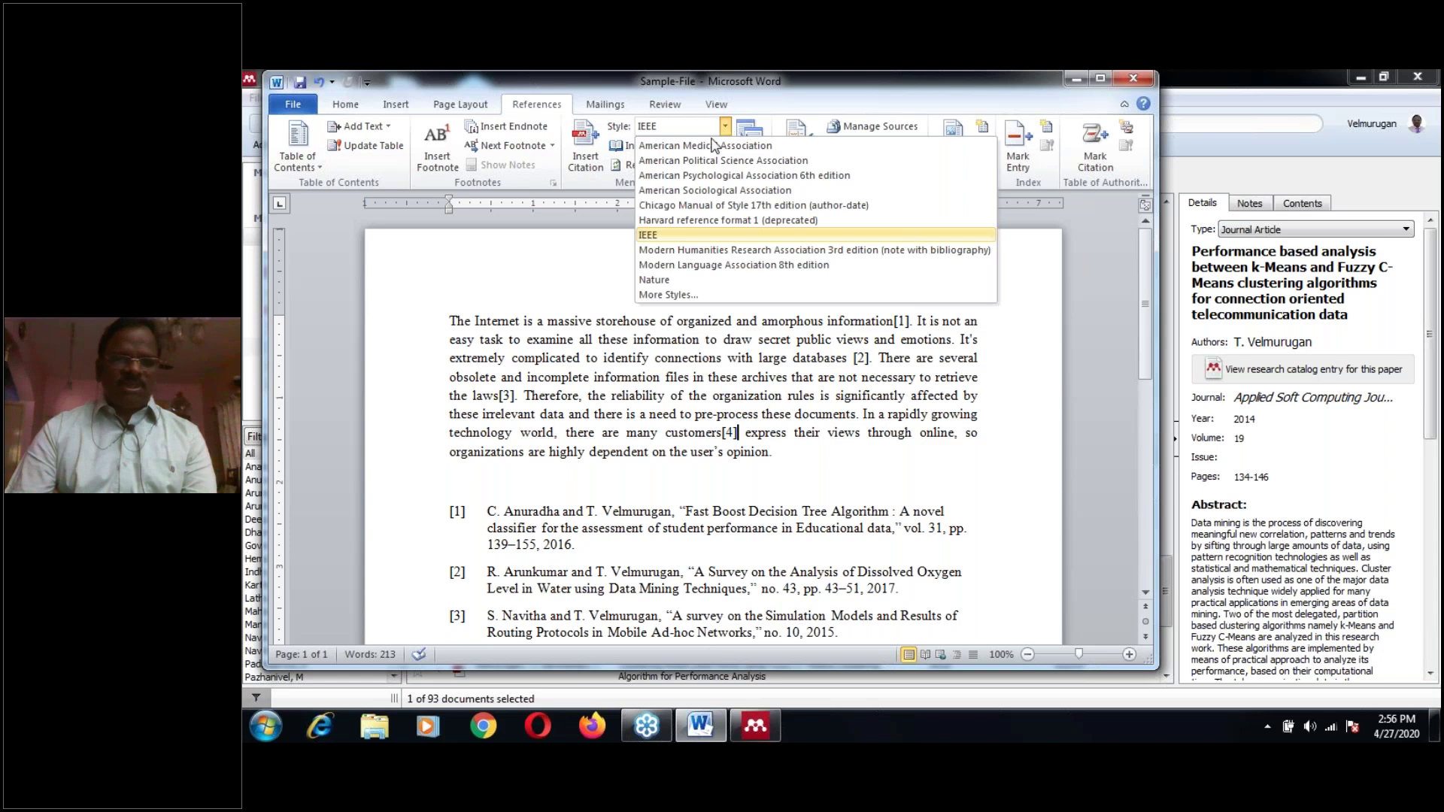
{"action": "left_click", "coordinate": [693, 205]}
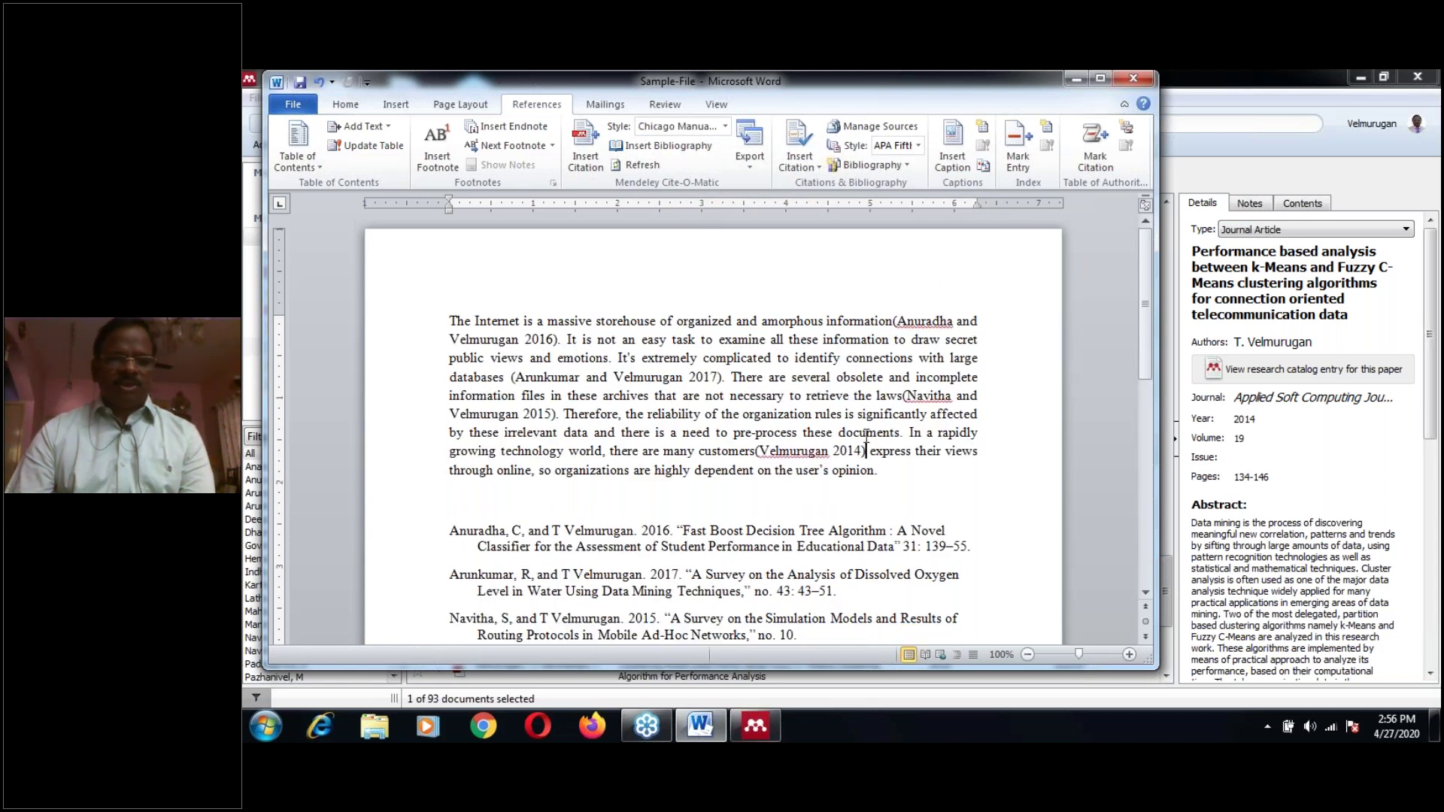
{"action": "scroll", "coordinate": [867, 435], "scroll_direction": "down", "scroll_amount": 3}
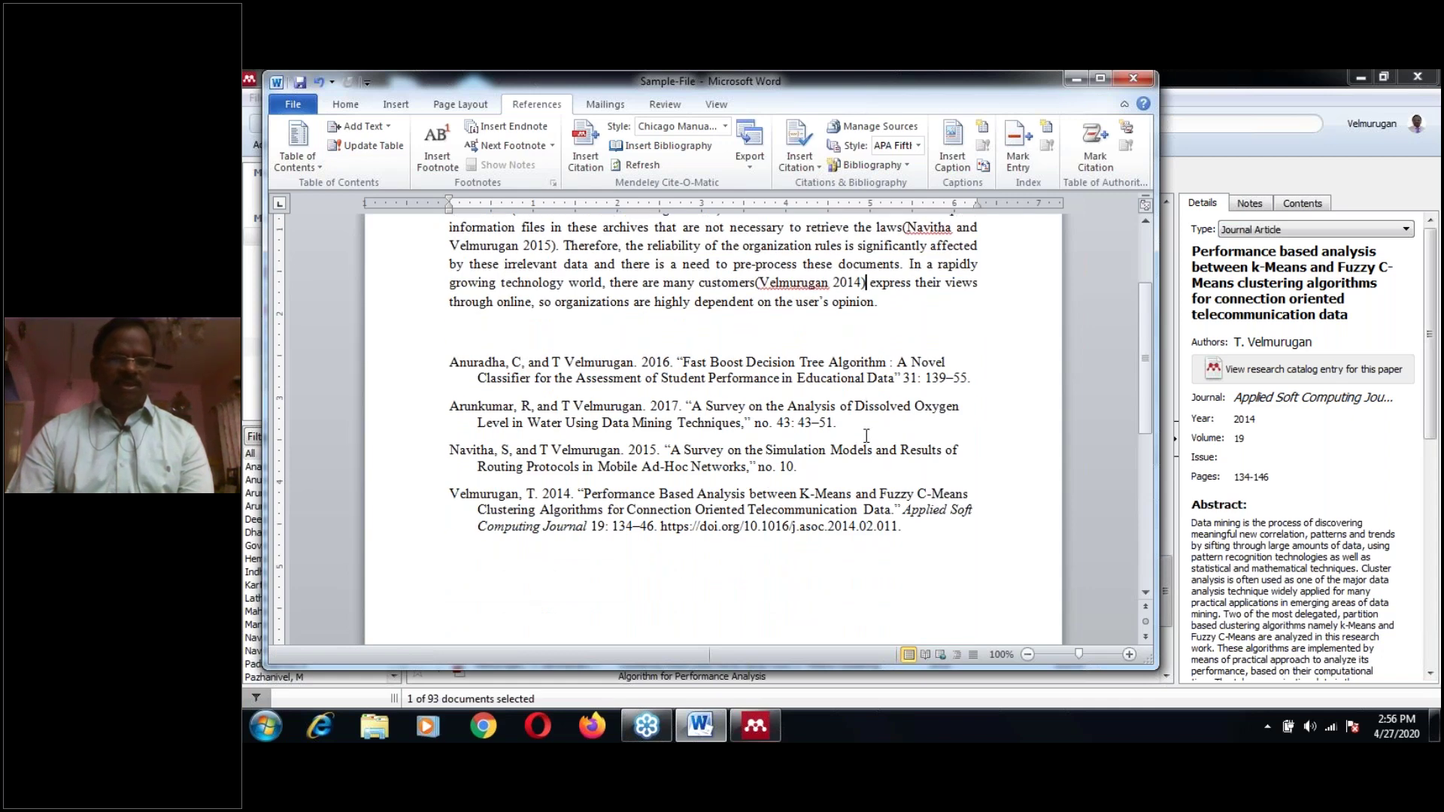
{"action": "scroll", "coordinate": [864, 423], "scroll_direction": "up", "scroll_amount": 3}
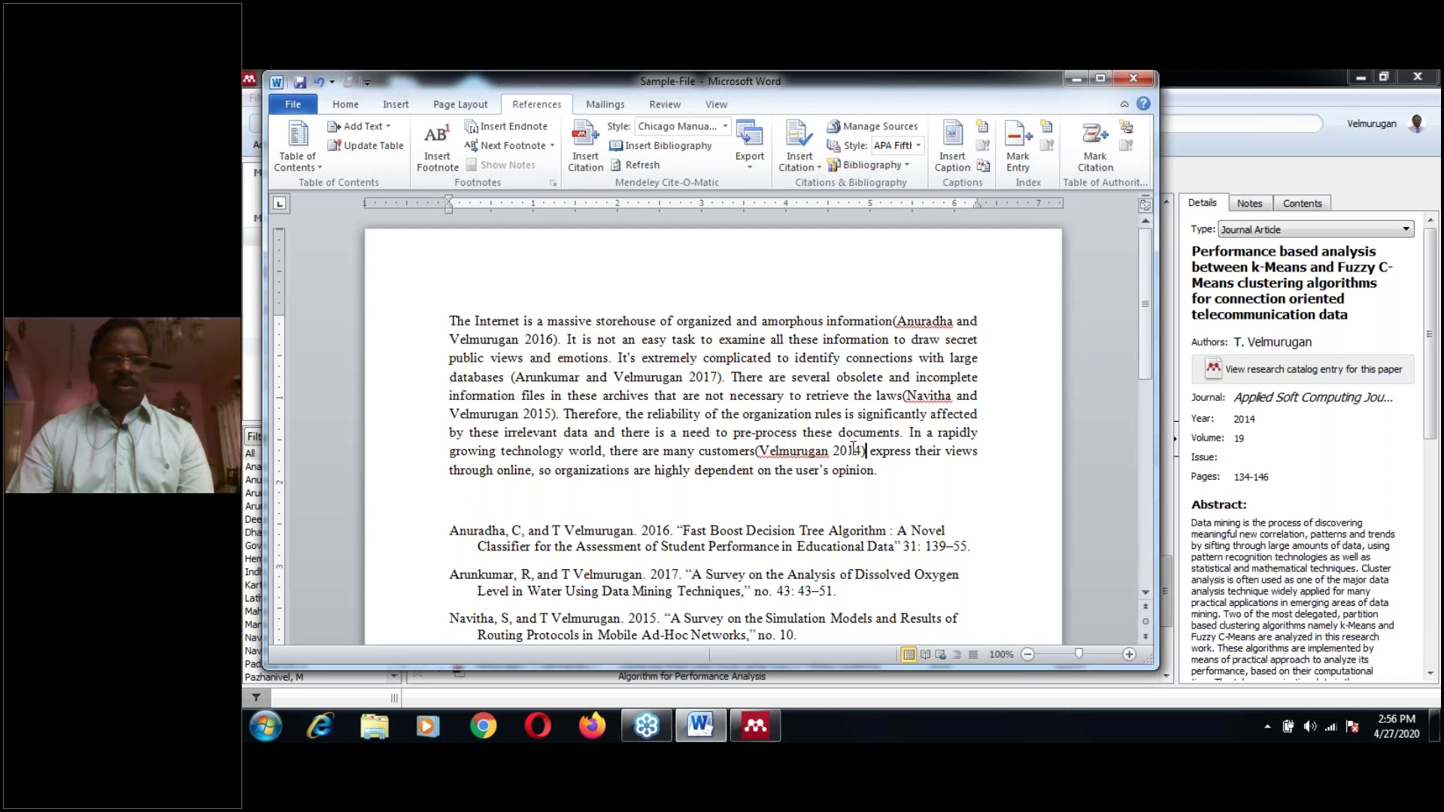
{"action": "scroll", "coordinate": [854, 449], "scroll_direction": "down", "scroll_amount": 2}
{"action": "scroll", "coordinate": [854, 449], "scroll_direction": "down", "scroll_amount": 2}
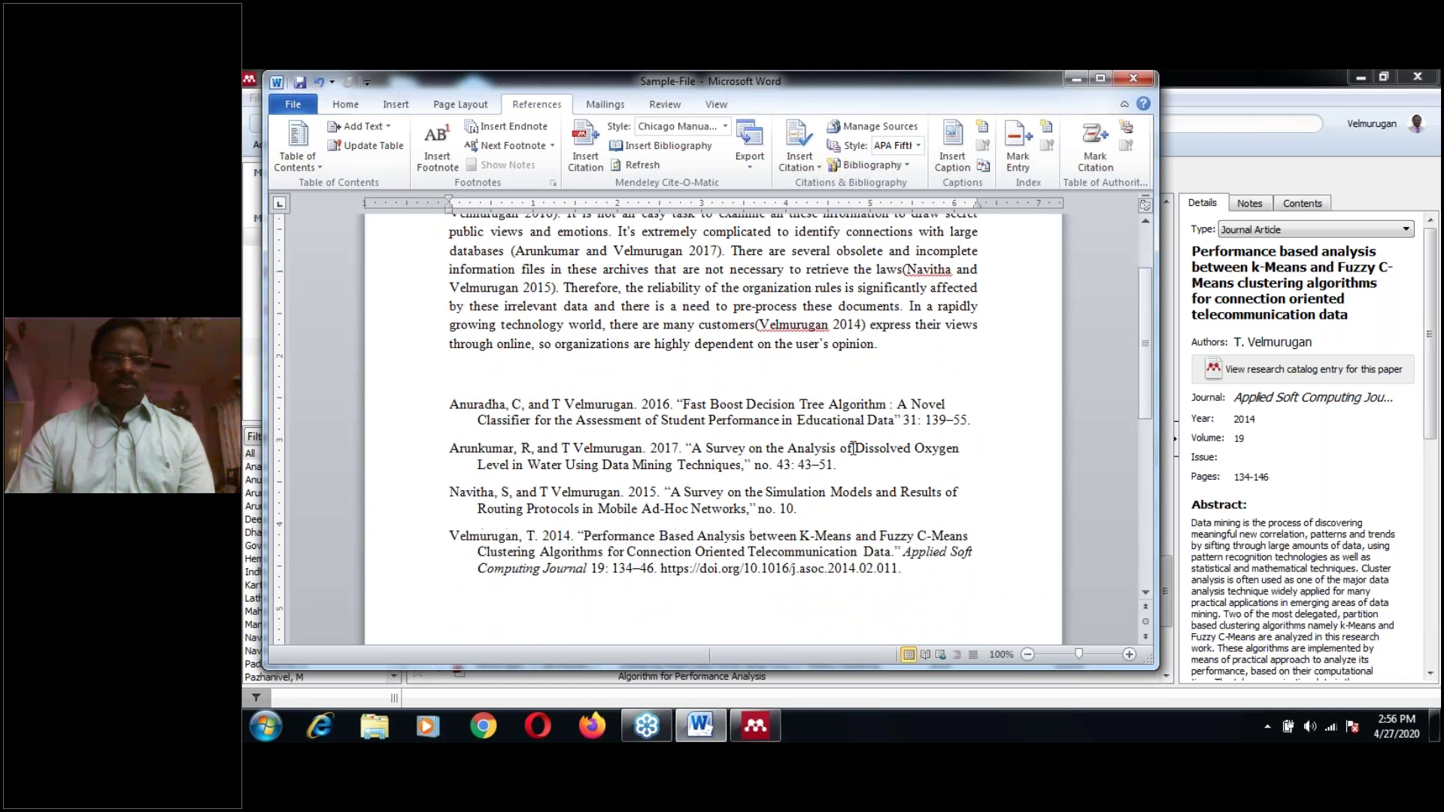
Change the Mendeley citation style of the document to IEEE and review the numbered citations and reference list.
{"action": "left_click", "coordinate": [725, 130]}
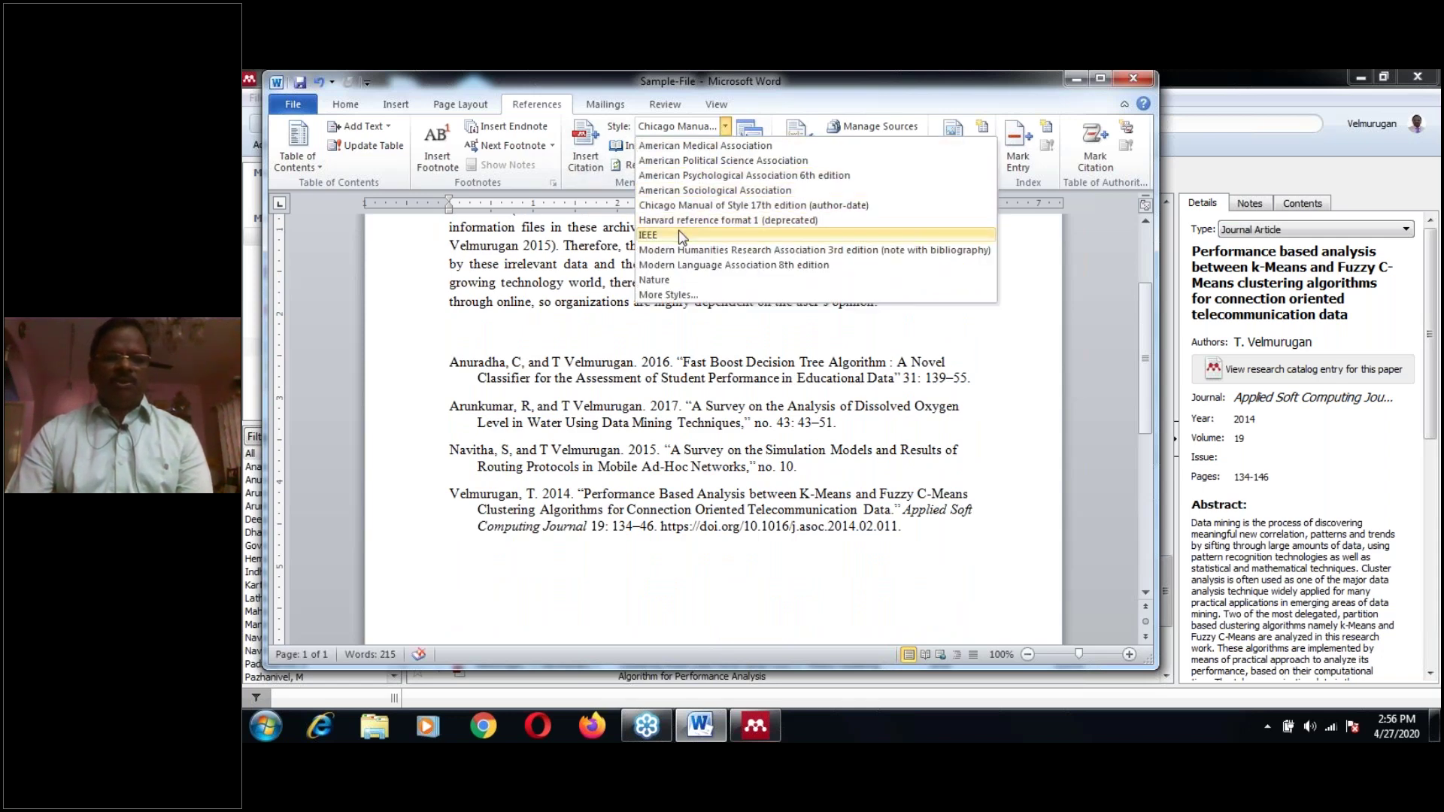
{"action": "left_click", "coordinate": [682, 236]}
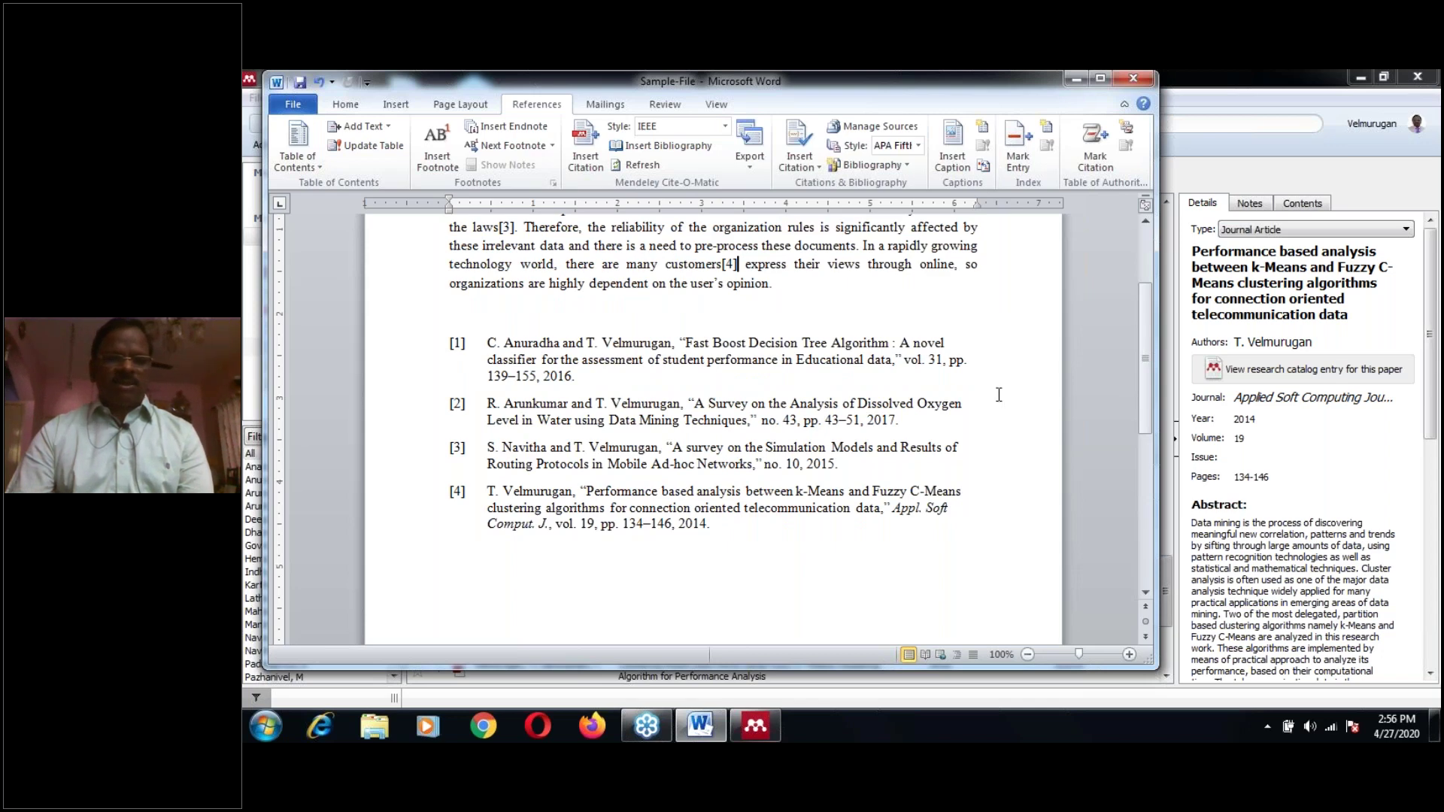
{"action": "scroll", "coordinate": [999, 394], "scroll_direction": "up", "scroll_amount": 3}
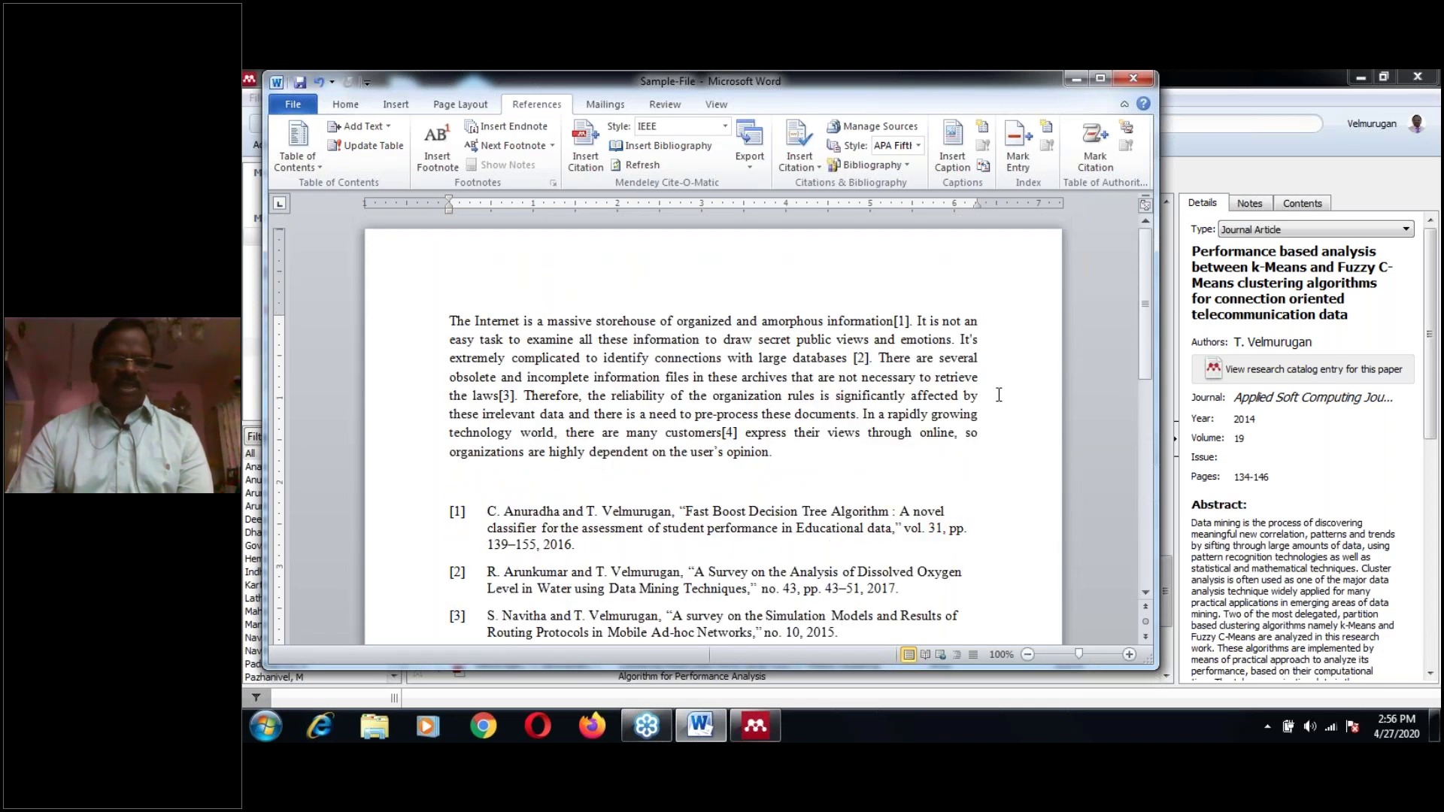
{"action": "scroll", "coordinate": [998, 395], "scroll_direction": "down", "scroll_amount": 2}
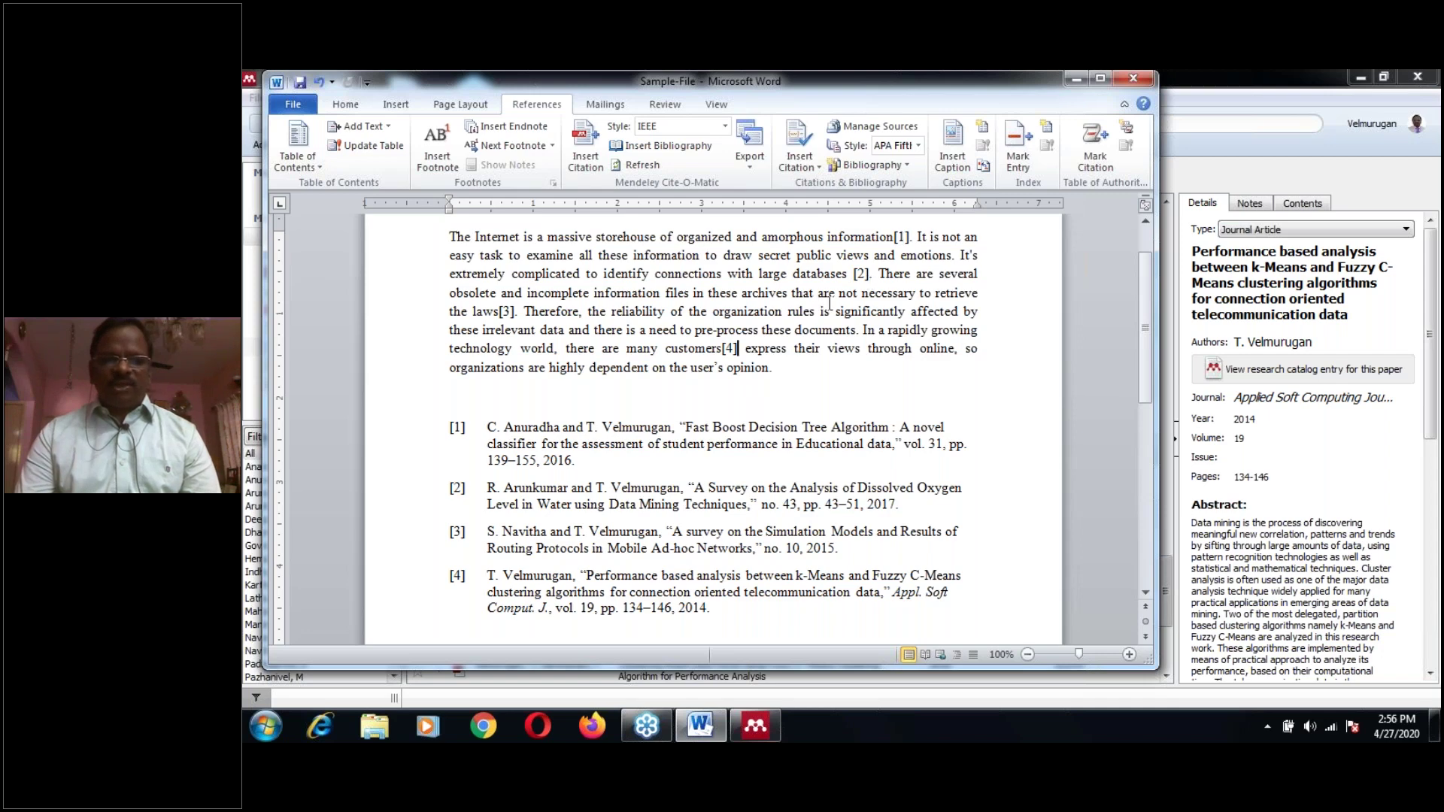
Cite "Fast Boost Decision Tree Algorithm : A novel classifier for the assessment of student performance in Educational data" from Mendeley after "significantly".
{"action": "left_click", "coordinate": [905, 312]}
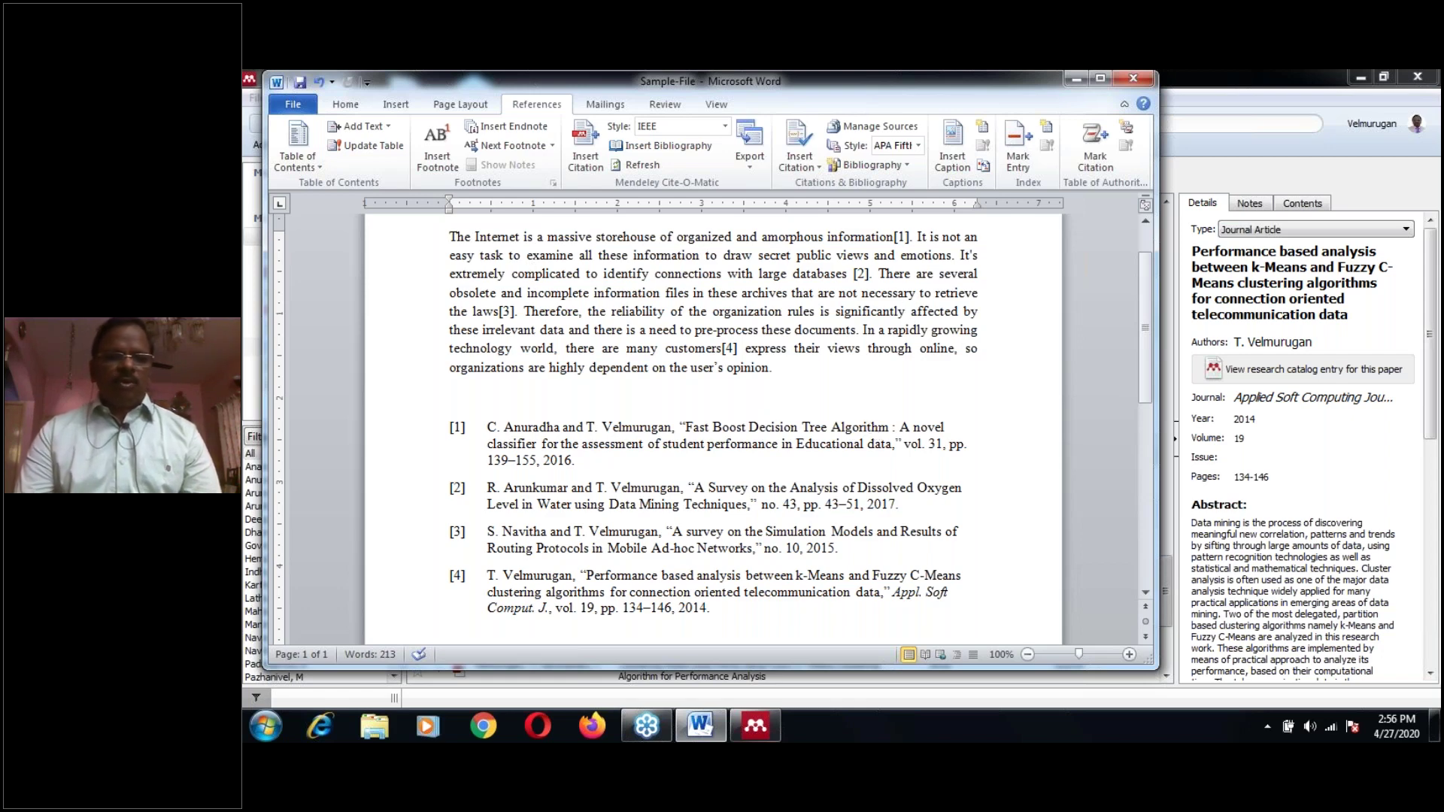
{"action": "left_click", "coordinate": [581, 166]}
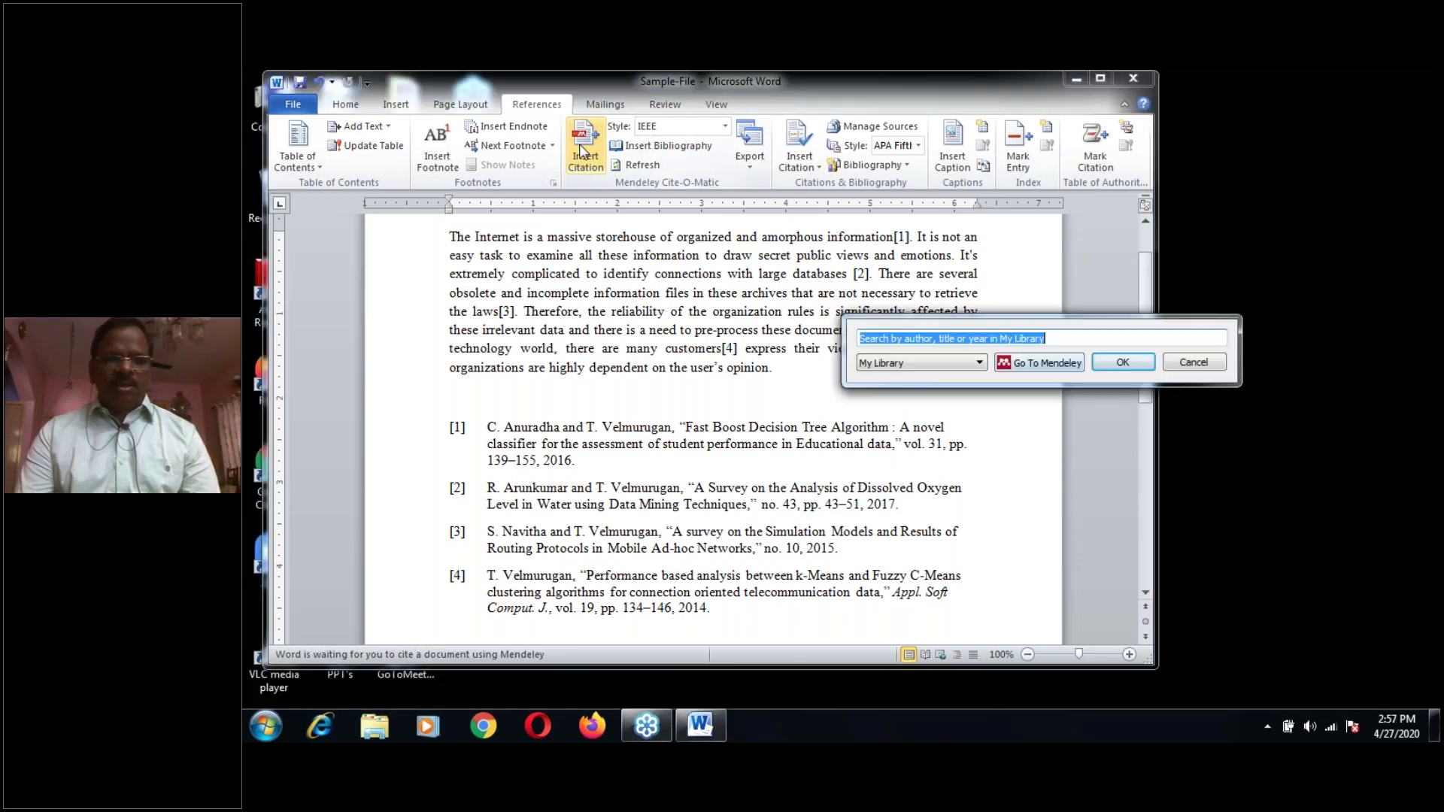
{"action": "left_click", "coordinate": [1038, 362]}
{"action": "scroll", "coordinate": [817, 380], "scroll_direction": "down", "scroll_amount": 5}
{"action": "scroll", "coordinate": [818, 379], "scroll_direction": "up", "scroll_amount": 5}
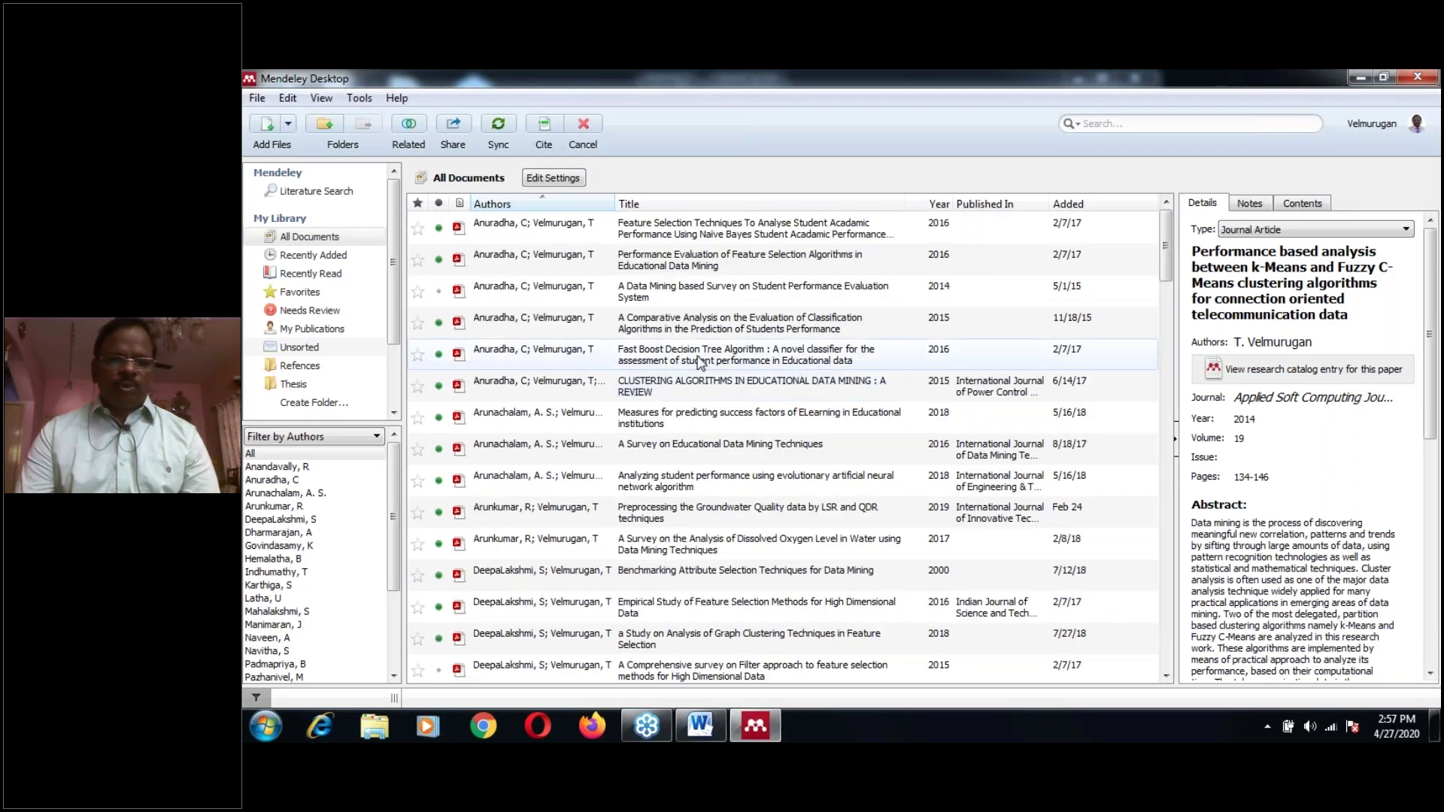
{"action": "left_click", "coordinate": [699, 363]}
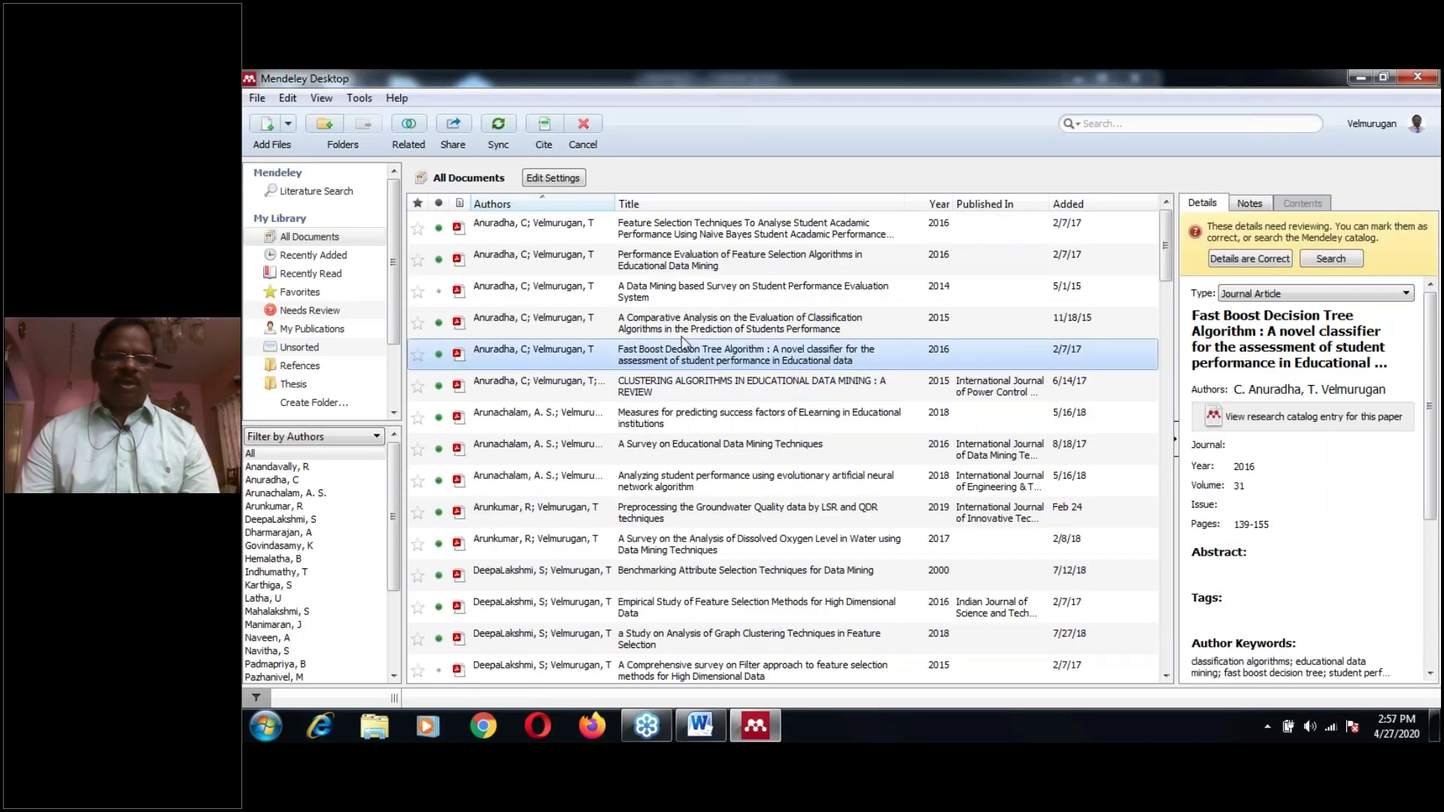
{"action": "left_click", "coordinate": [545, 131]}
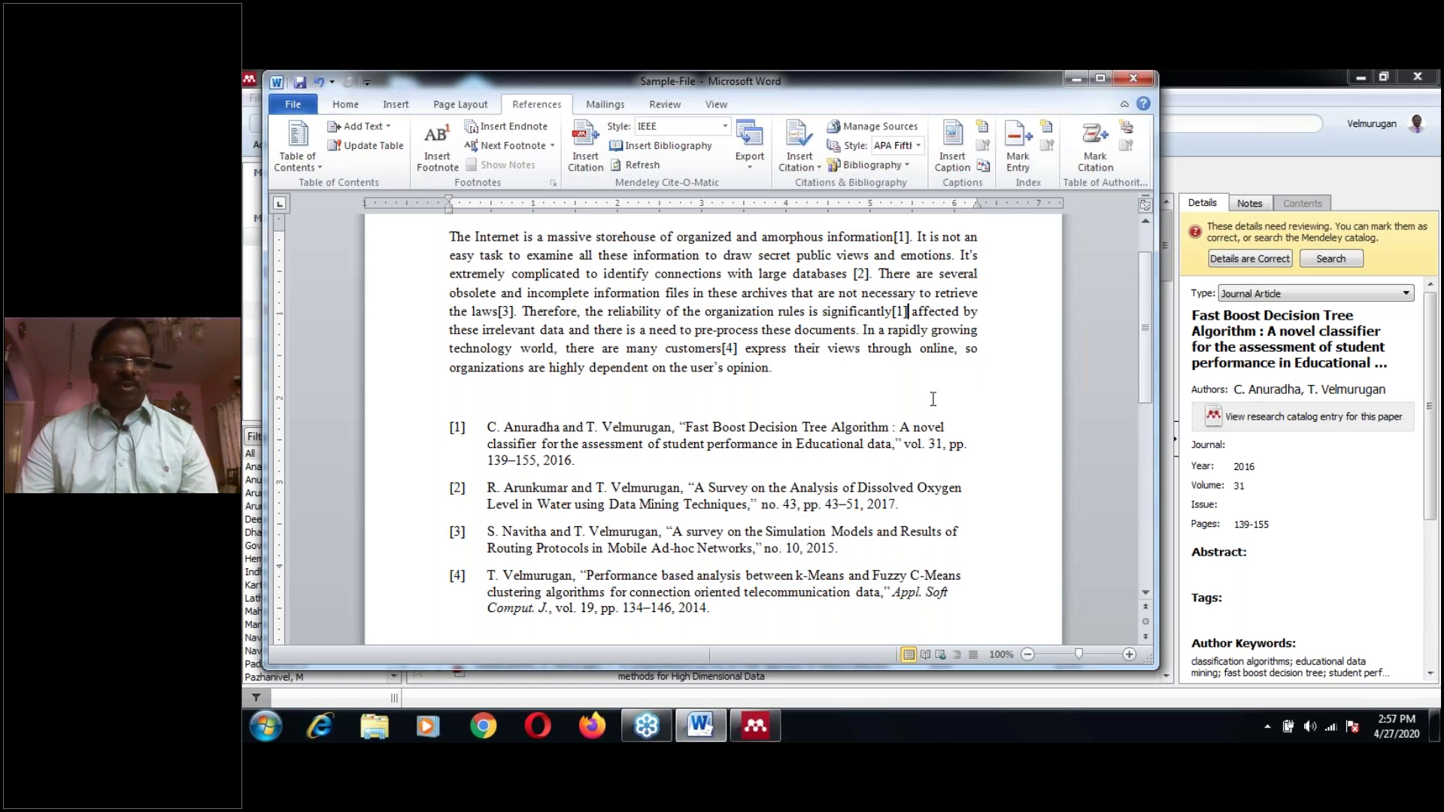
Justify all entries of the reference list below the paragraph.
{"action": "scroll", "coordinate": [932, 398], "scroll_direction": "down", "scroll_amount": 4}
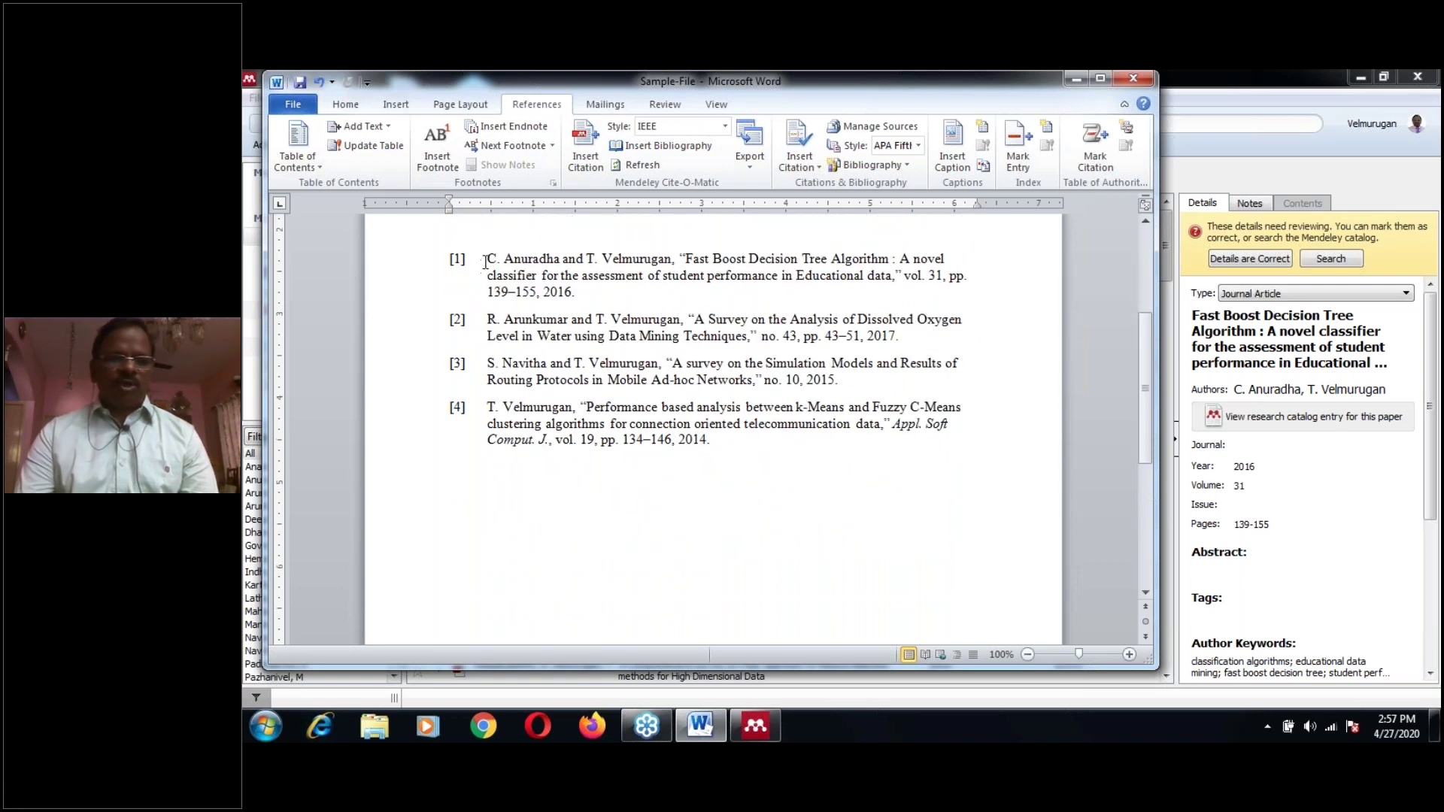
{"action": "left_click", "coordinate": [485, 261]}
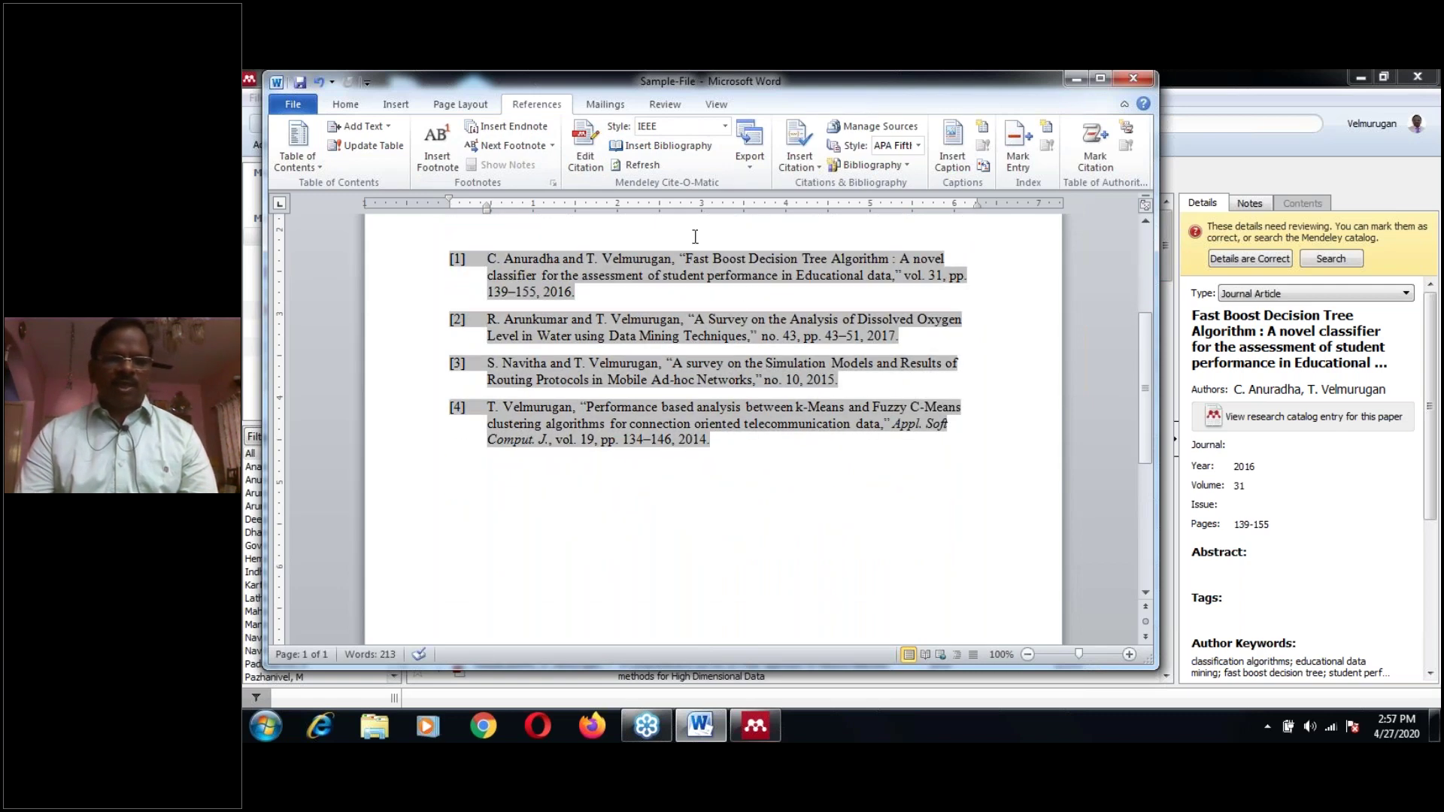
{"action": "left_click", "coordinate": [331, 110]}
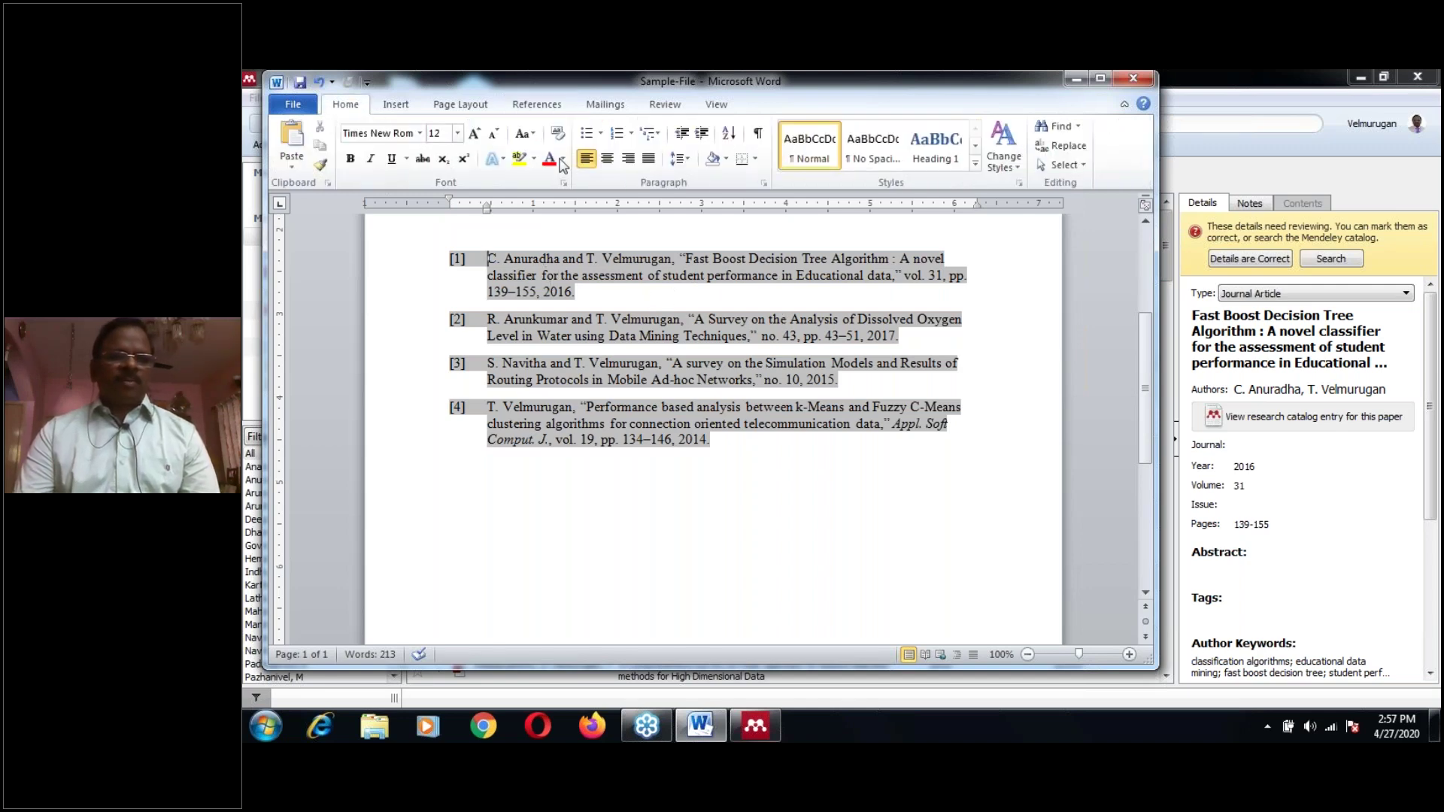
{"action": "left_click", "coordinate": [649, 159]}
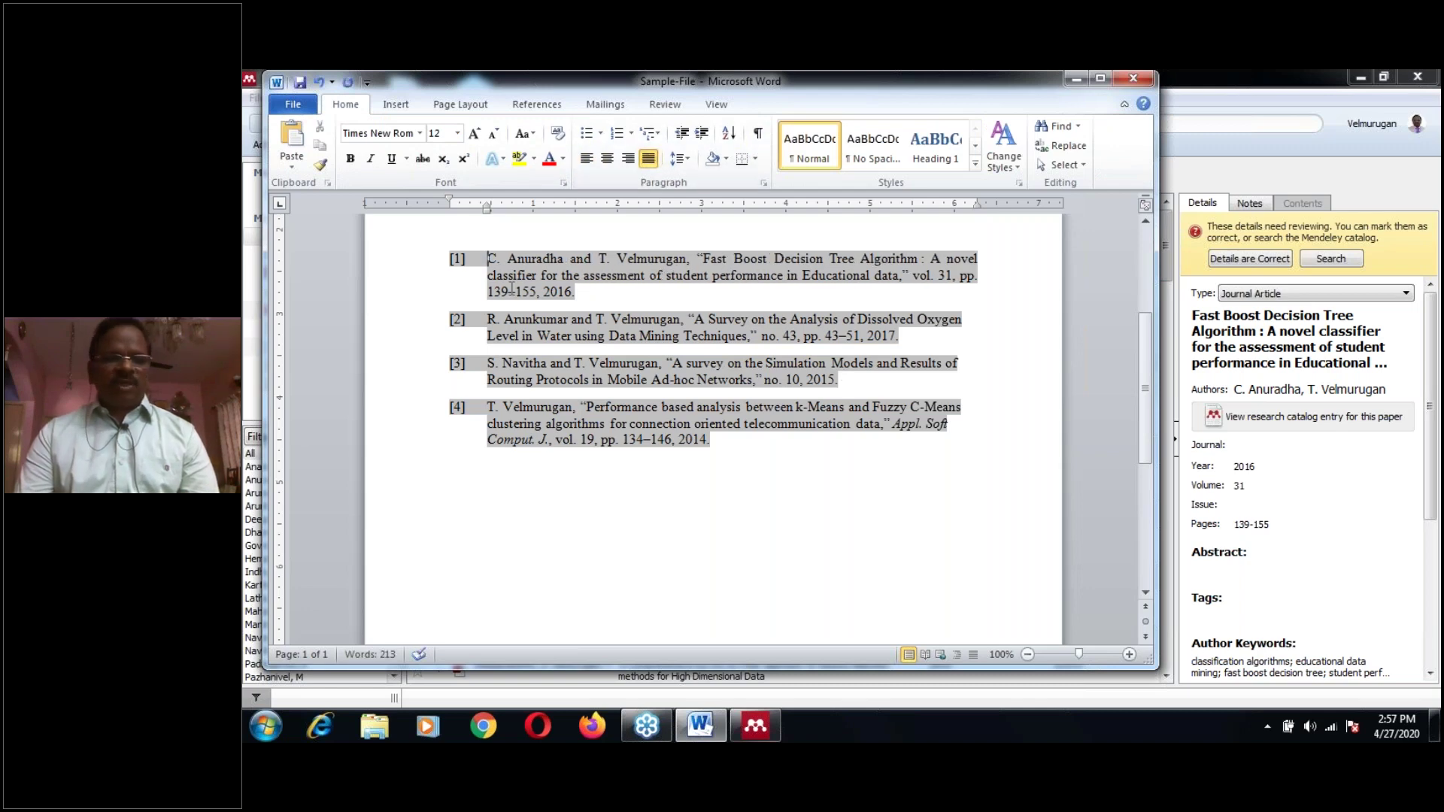
{"action": "left_click_drag", "start_coordinate": [488, 260], "coordinate": [737, 460]}
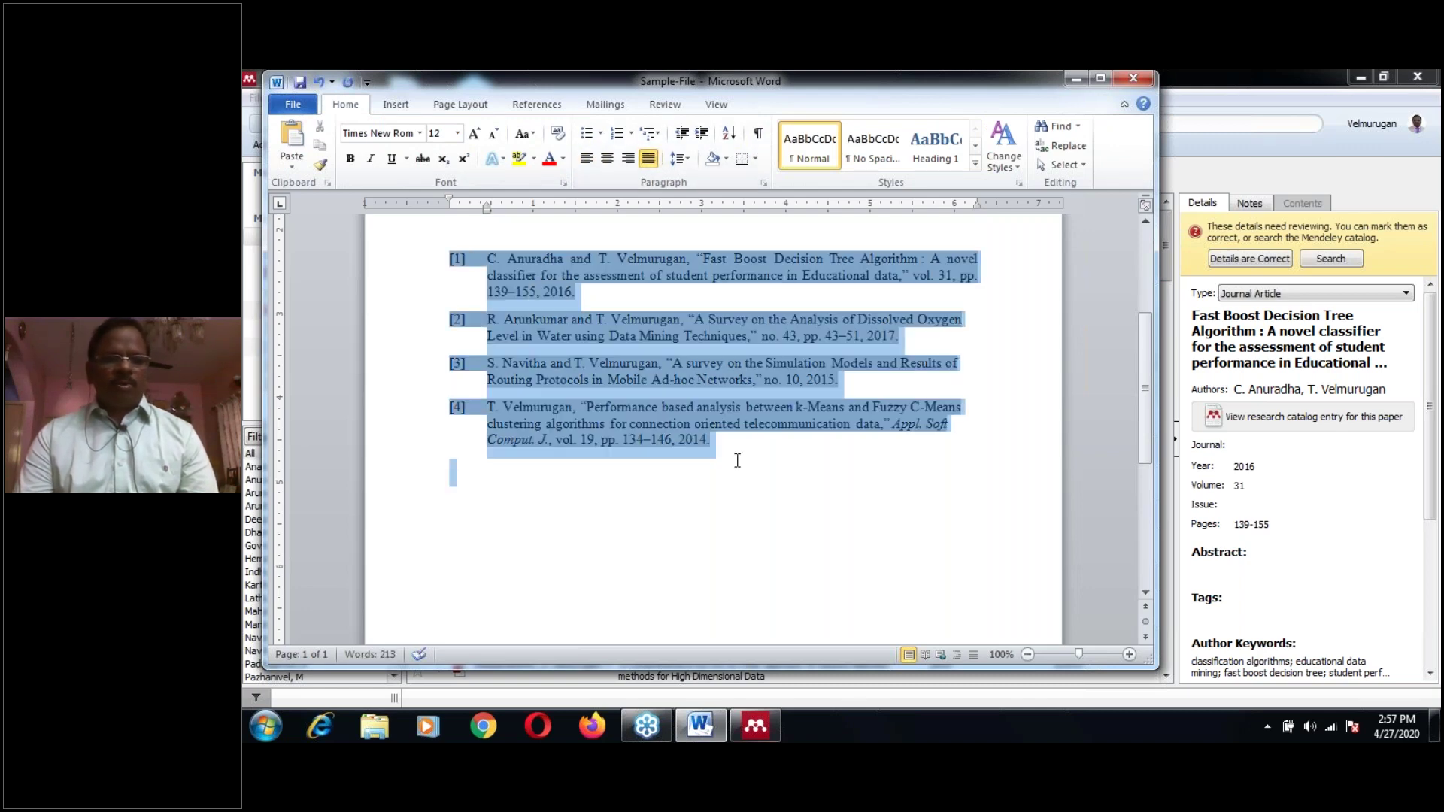
{"action": "left_click", "coordinate": [649, 159]}
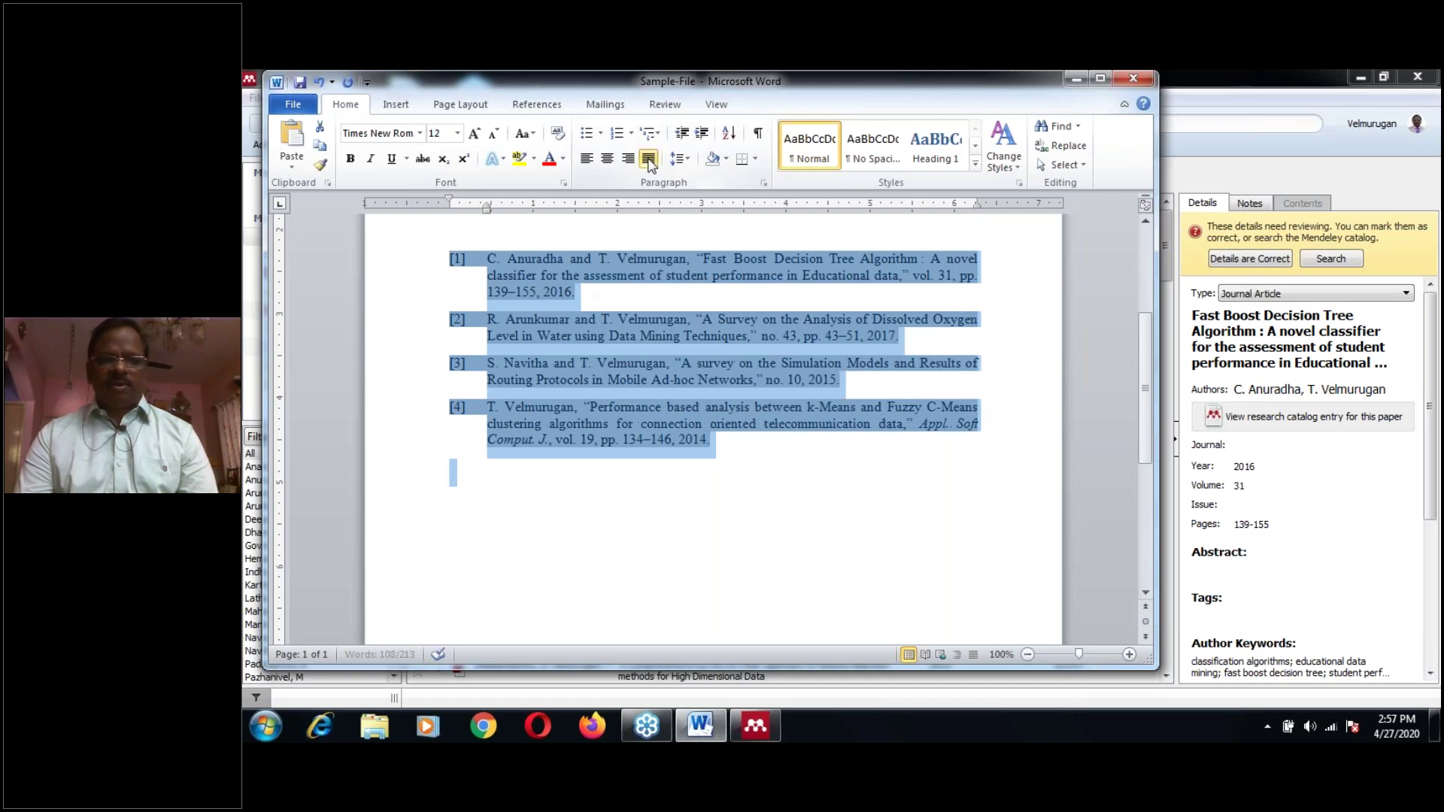
{"action": "left_click", "coordinate": [844, 476]}
{"action": "scroll", "coordinate": [772, 428], "scroll_direction": "up", "scroll_amount": 4}
{"action": "scroll", "coordinate": [772, 427], "scroll_direction": "up", "scroll_amount": 1}
{"action": "scroll", "coordinate": [828, 429], "scroll_direction": "down", "scroll_amount": 2}
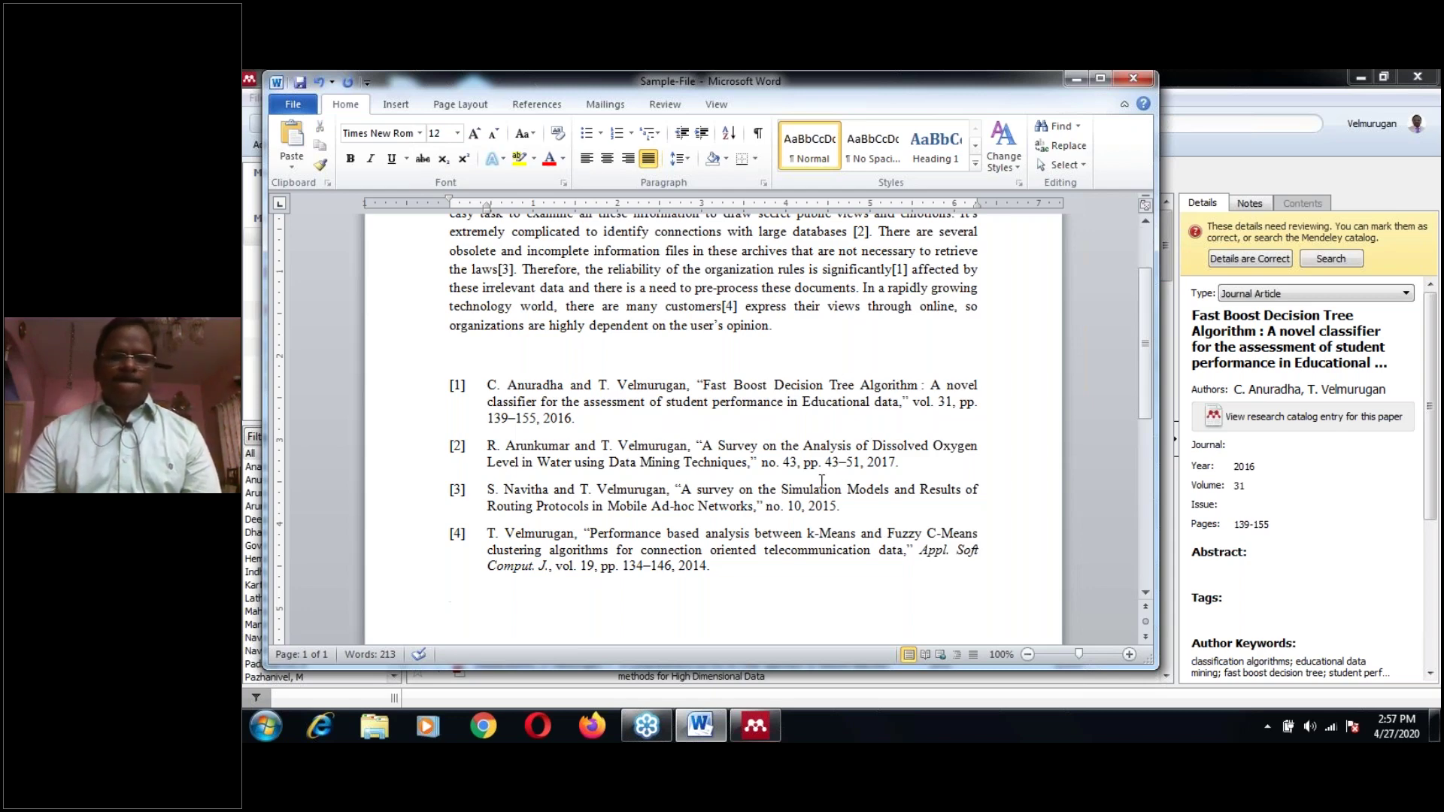
{"action": "scroll", "coordinate": [822, 482], "scroll_direction": "up", "scroll_amount": 2}
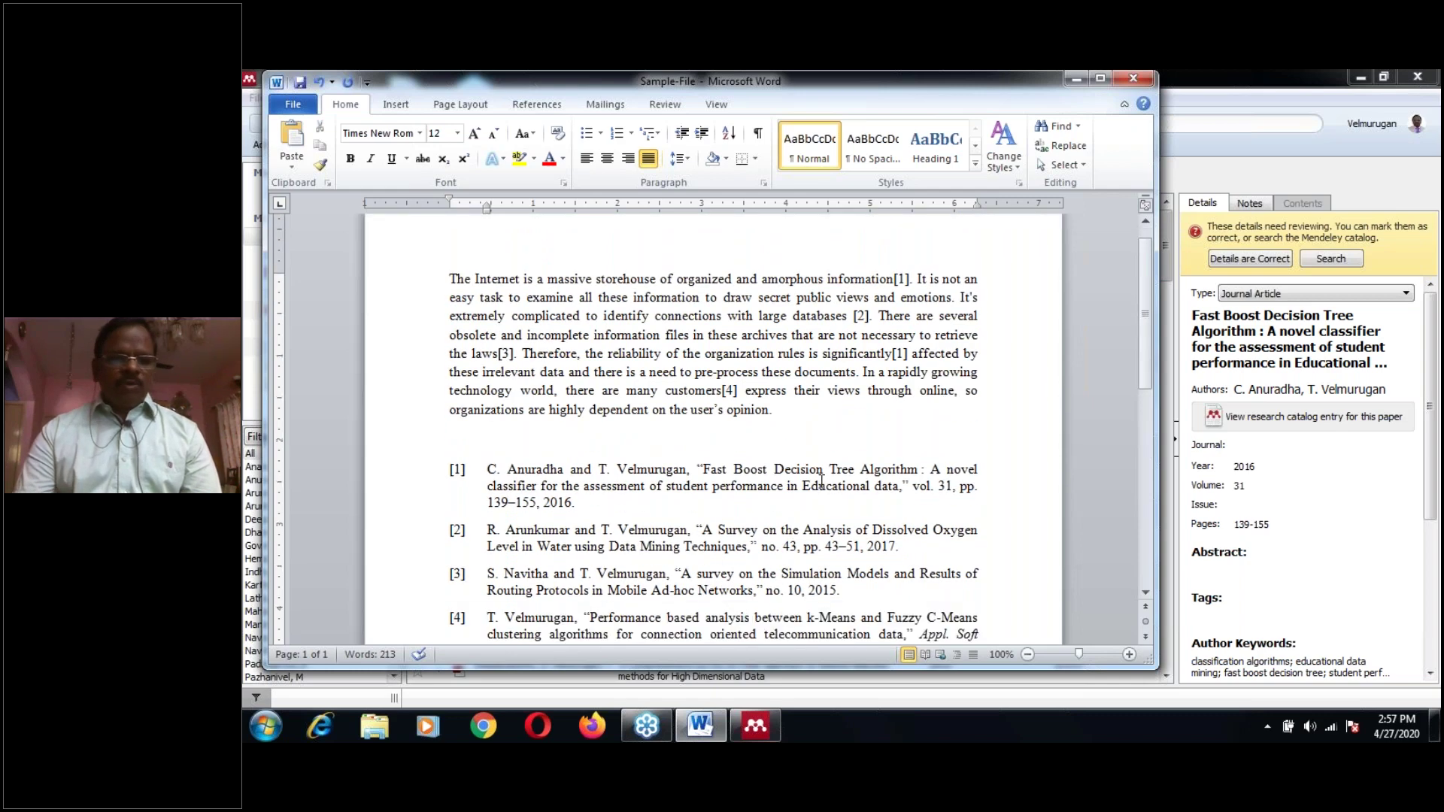
{"action": "scroll", "coordinate": [822, 481], "scroll_direction": "down", "scroll_amount": 1}
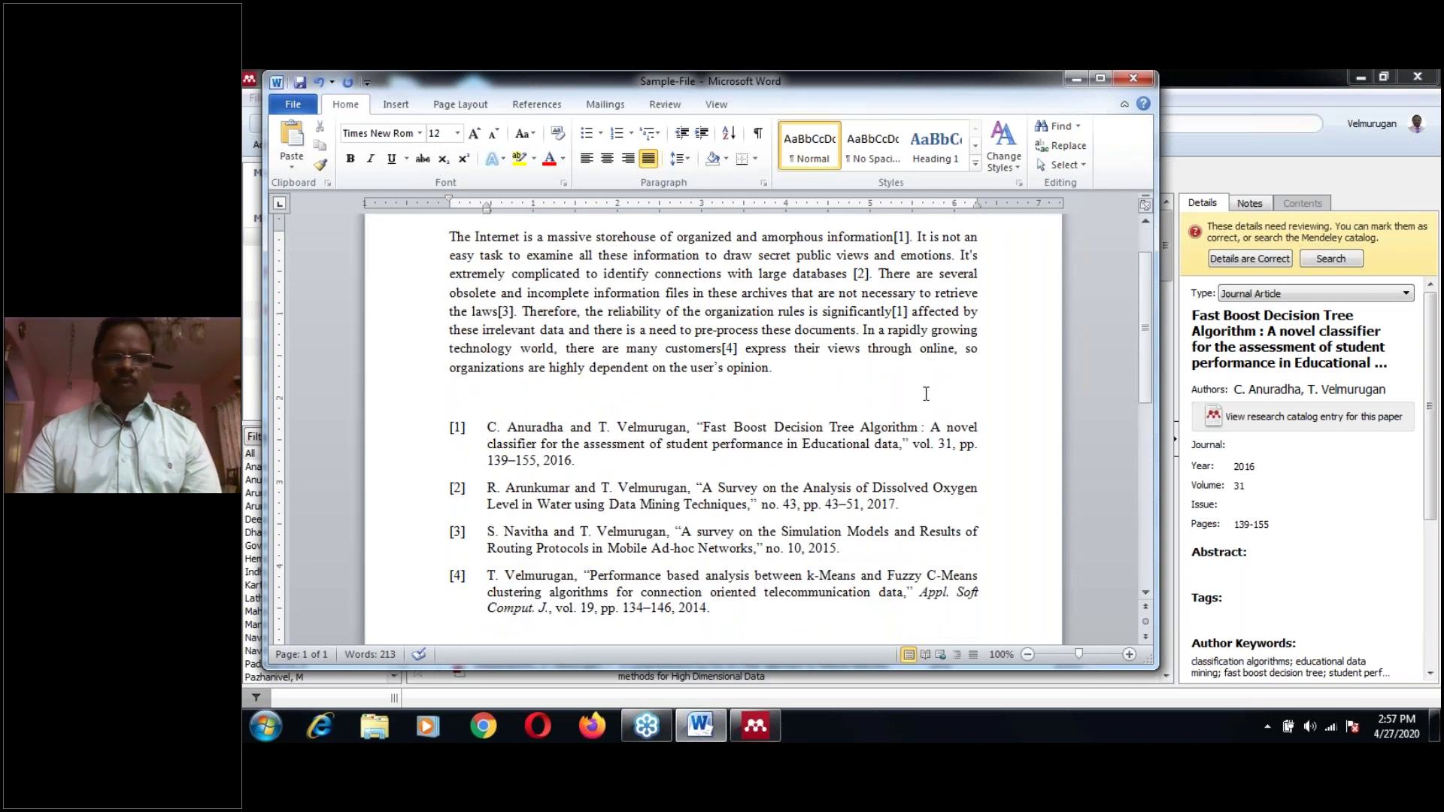
Delete the [2] citation after "large databases", choosing to keep the manual edit of the citation.
{"action": "left_click", "coordinate": [864, 272]}
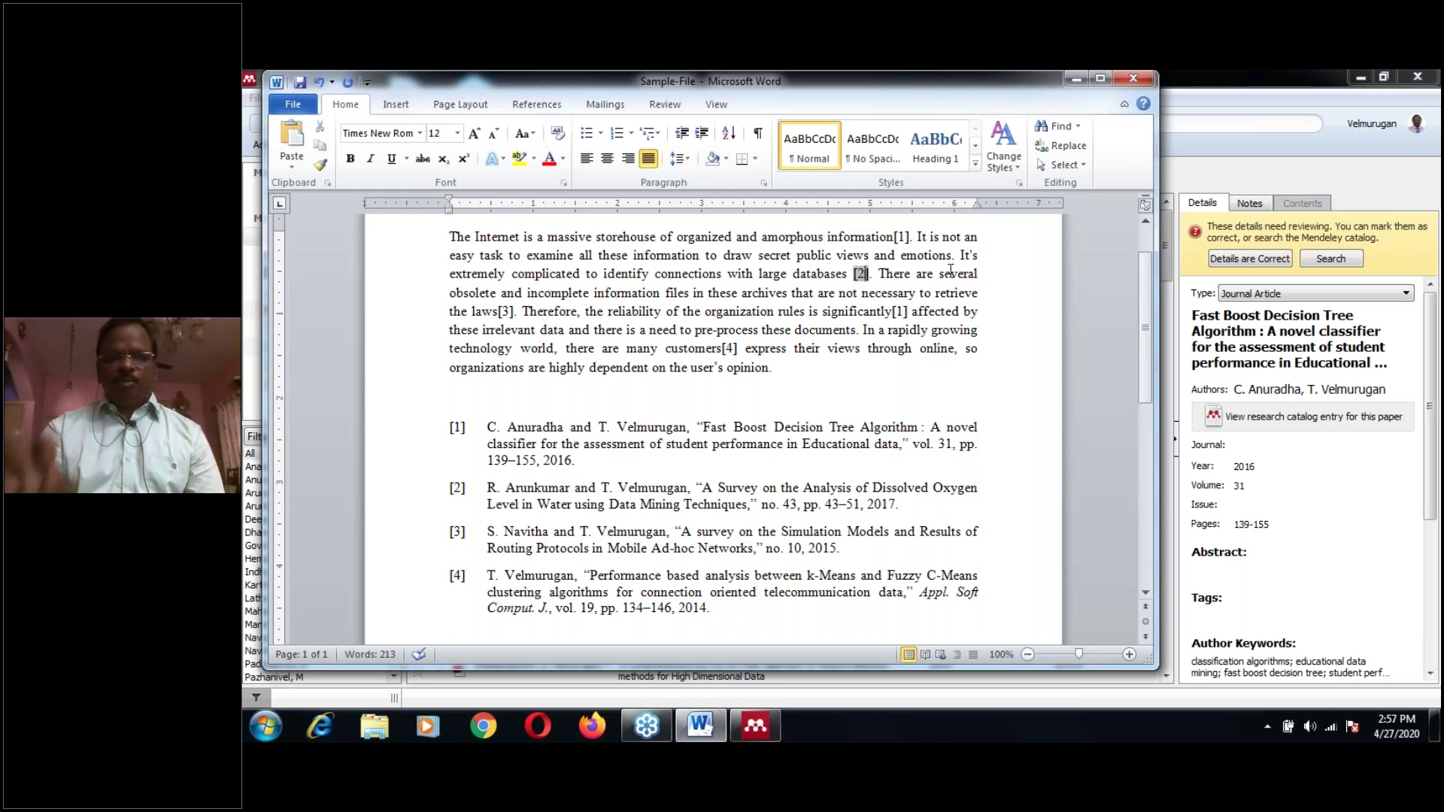
{"action": "key", "text": "BackSpace"}
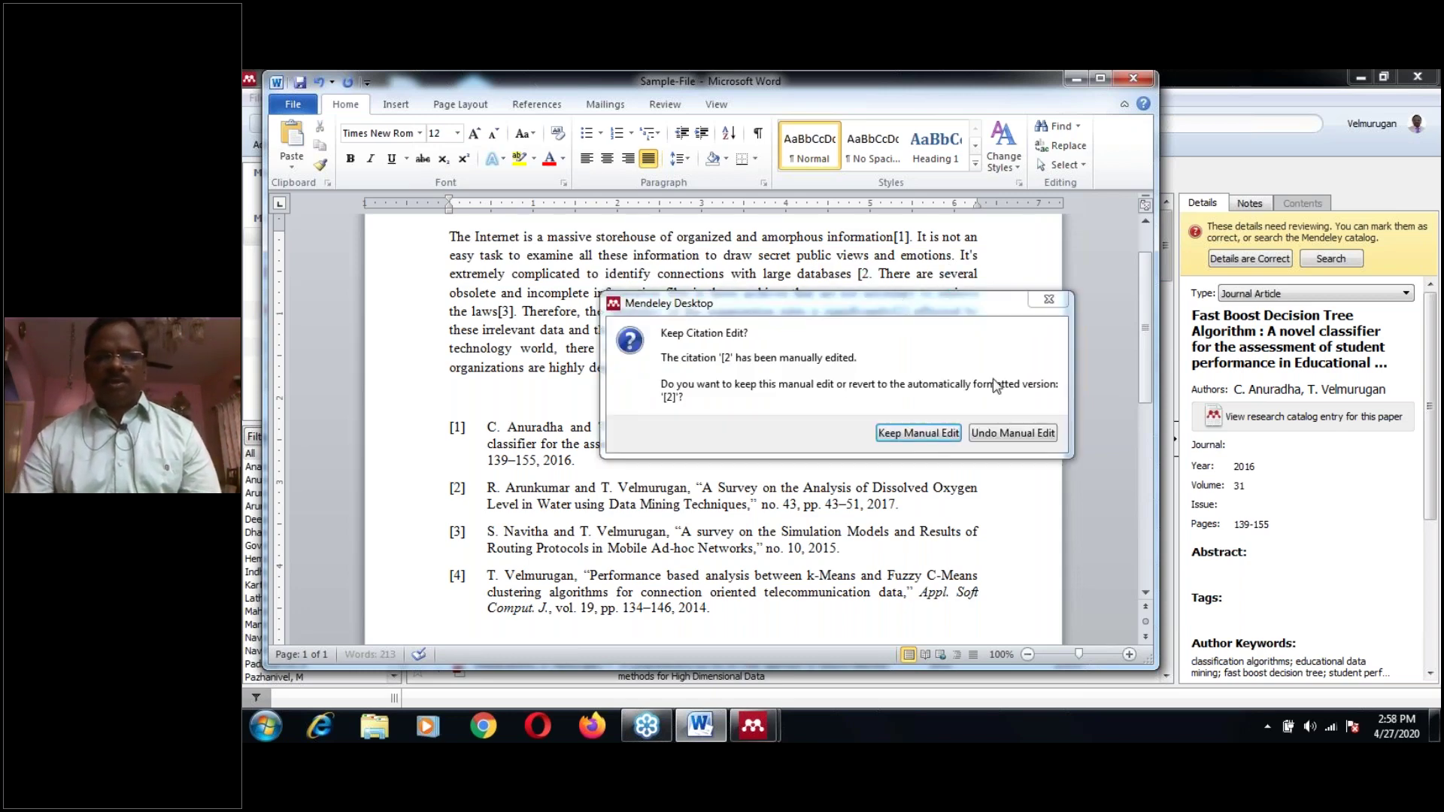
{"action": "left_click", "coordinate": [940, 439]}
{"action": "left_click", "coordinate": [940, 435]}
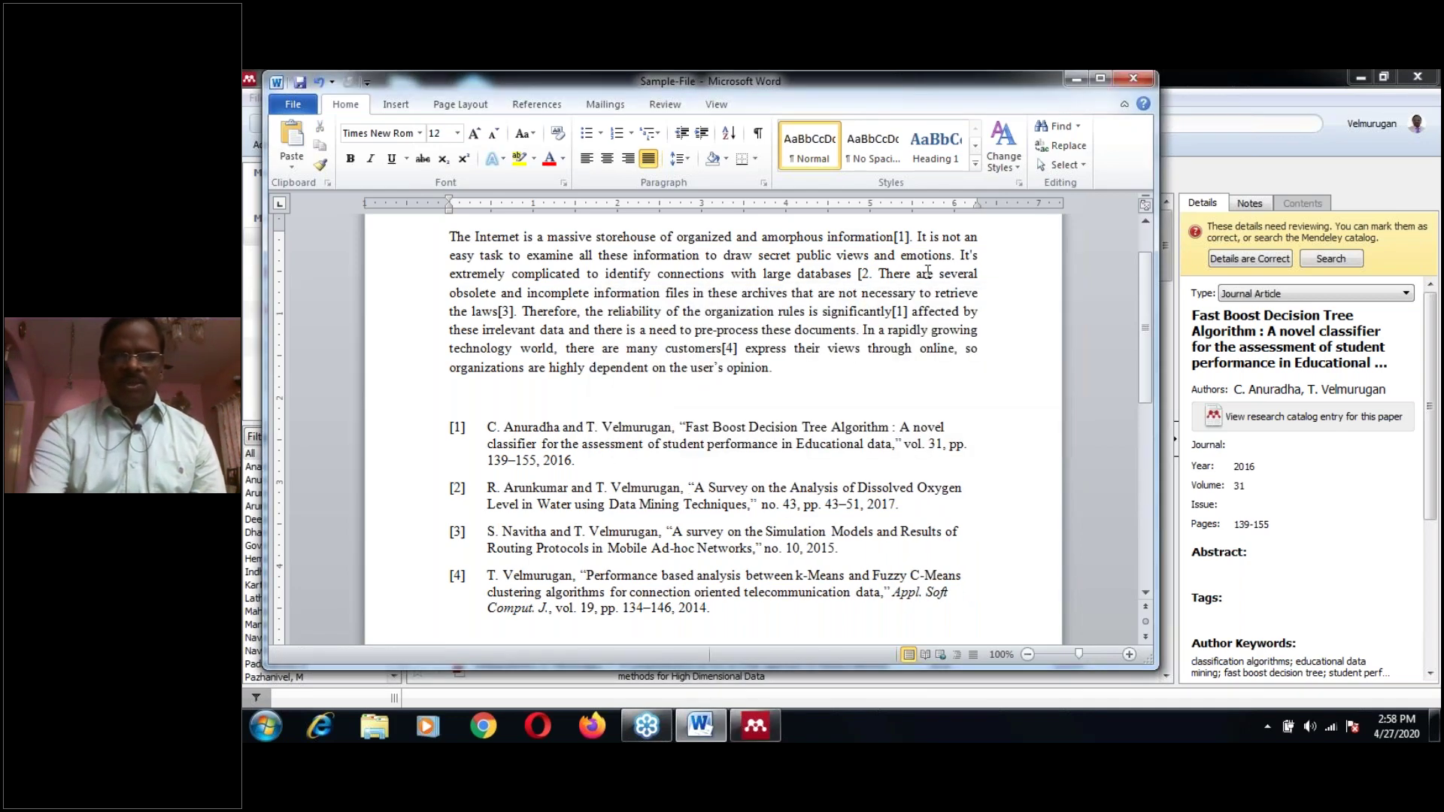
{"action": "key", "text": "Delete"}
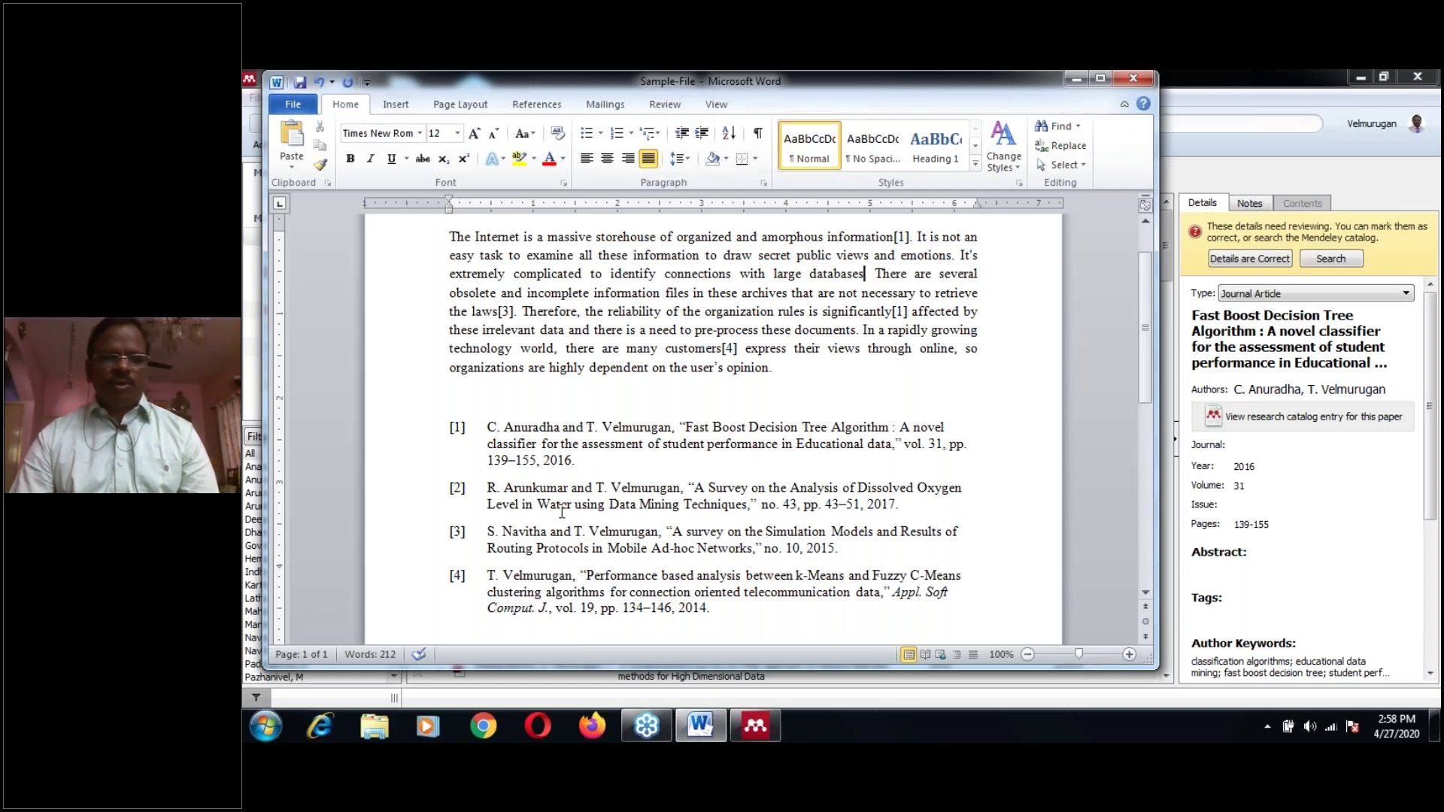
{"action": "scroll", "coordinate": [601, 496], "scroll_direction": "down", "scroll_amount": 2}
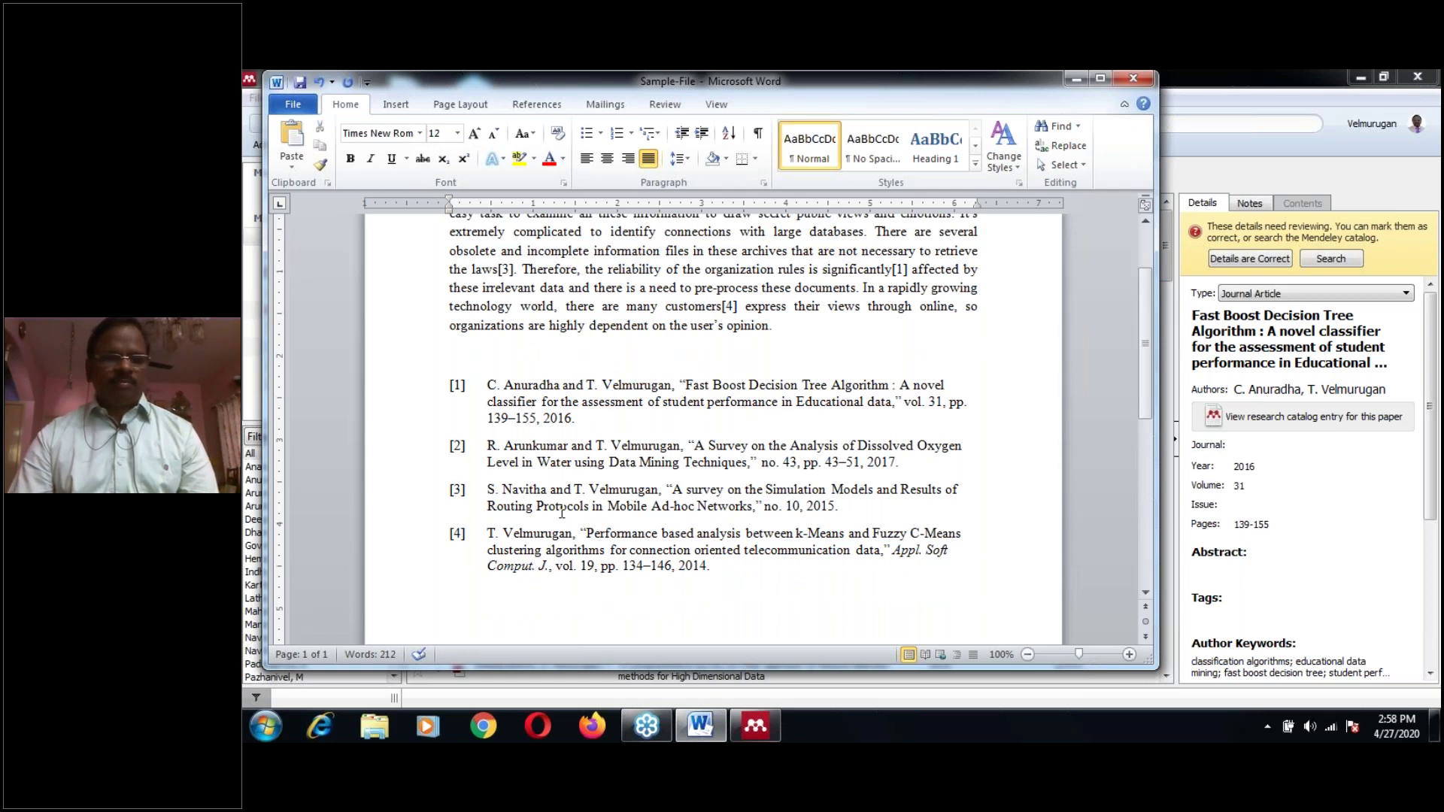
{"action": "scroll", "coordinate": [752, 482], "scroll_direction": "up", "scroll_amount": 5}
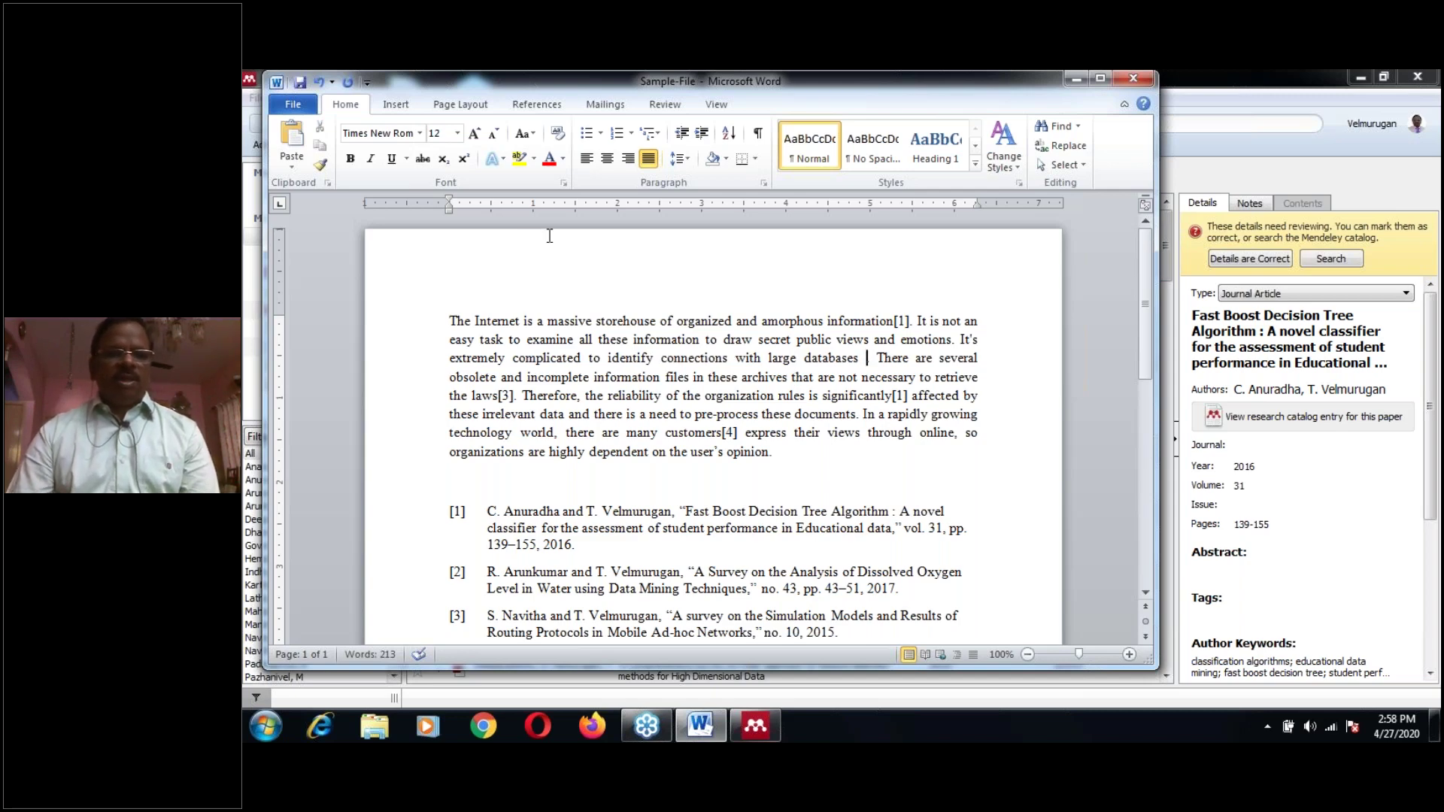
Cite "Segmentation of Mammogram Image using Multilevel Threshold and Gravitational Search Algorithm" from Mendeley after "large databases" and check the reference list.
{"action": "left_click", "coordinate": [537, 105]}
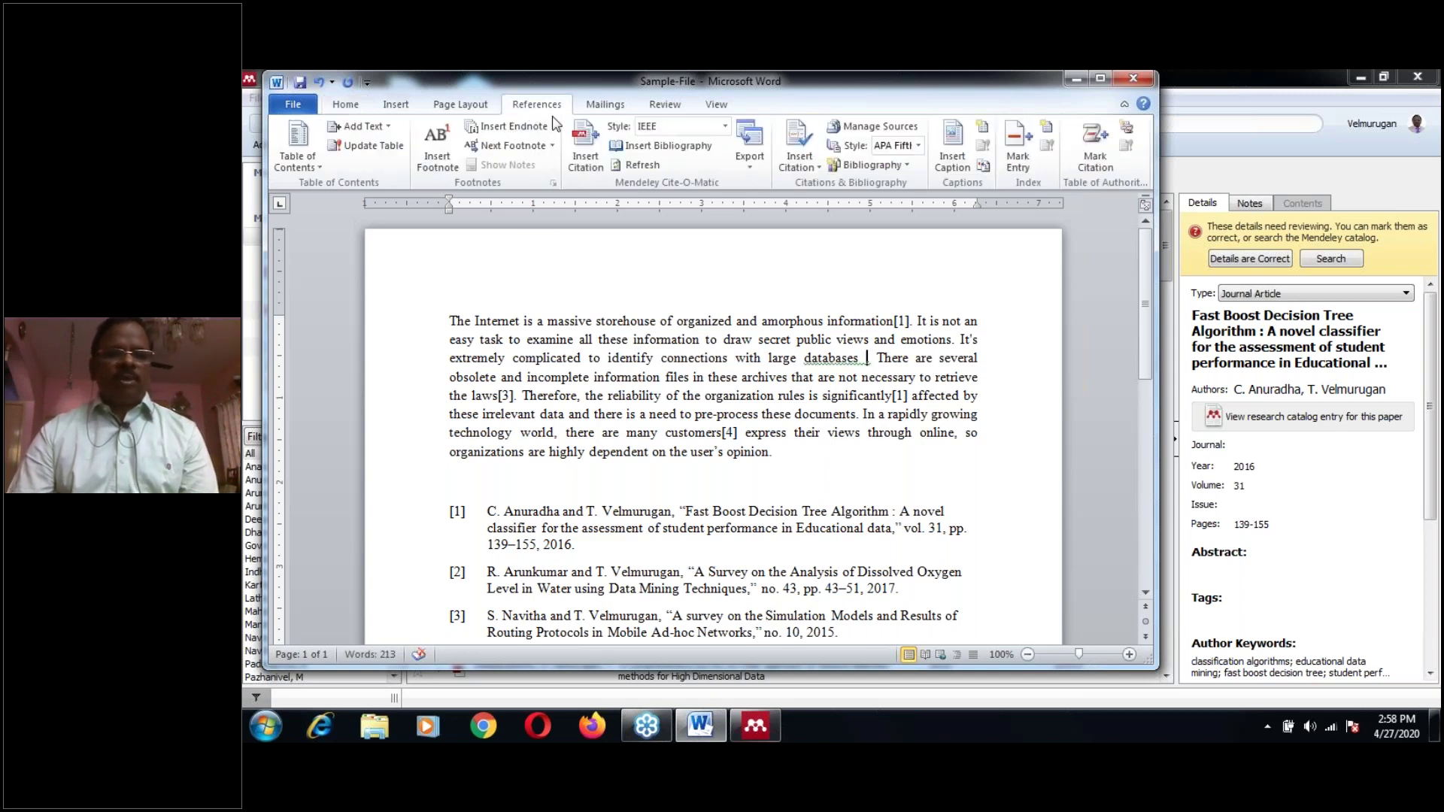
{"action": "left_click", "coordinate": [583, 143]}
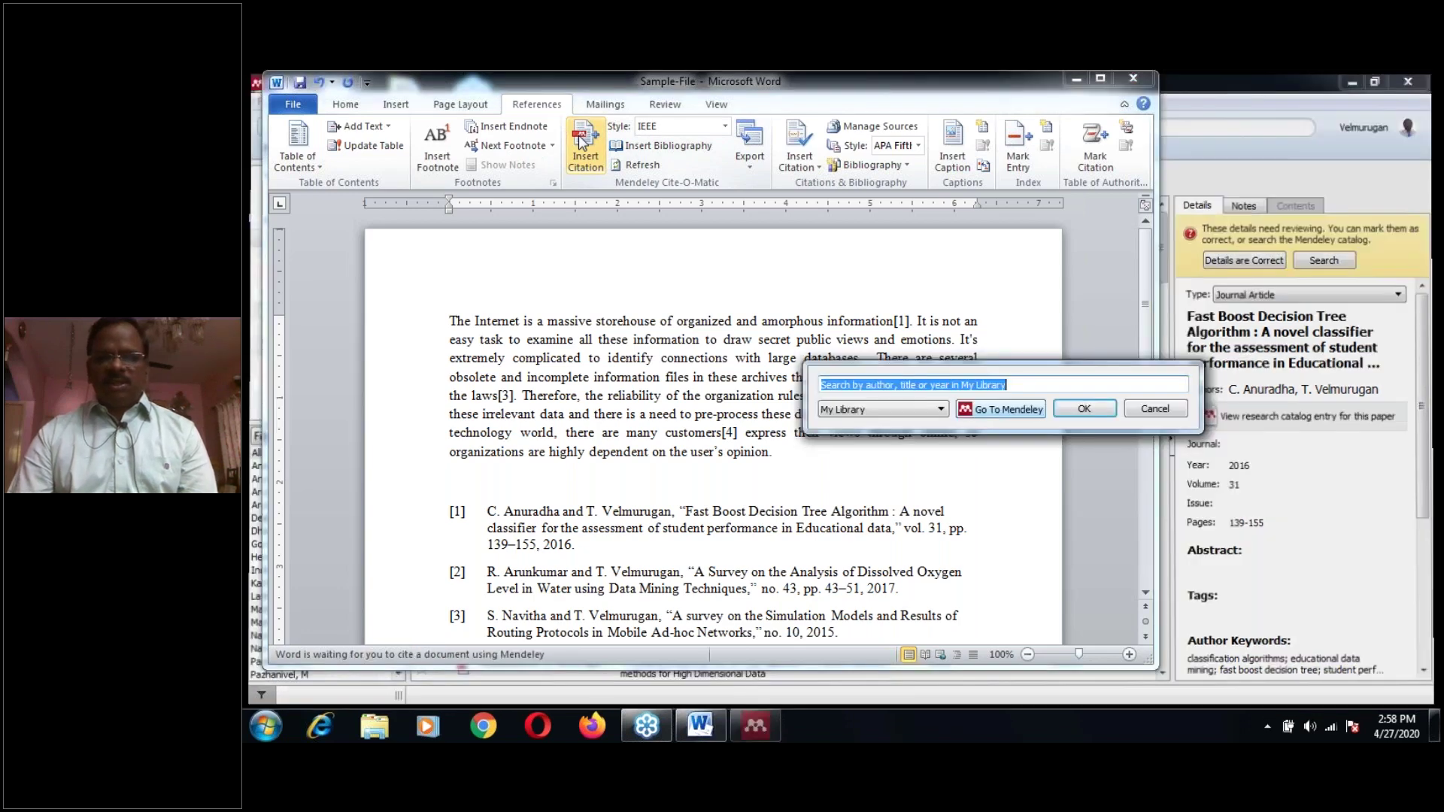
{"action": "left_click", "coordinate": [1012, 411]}
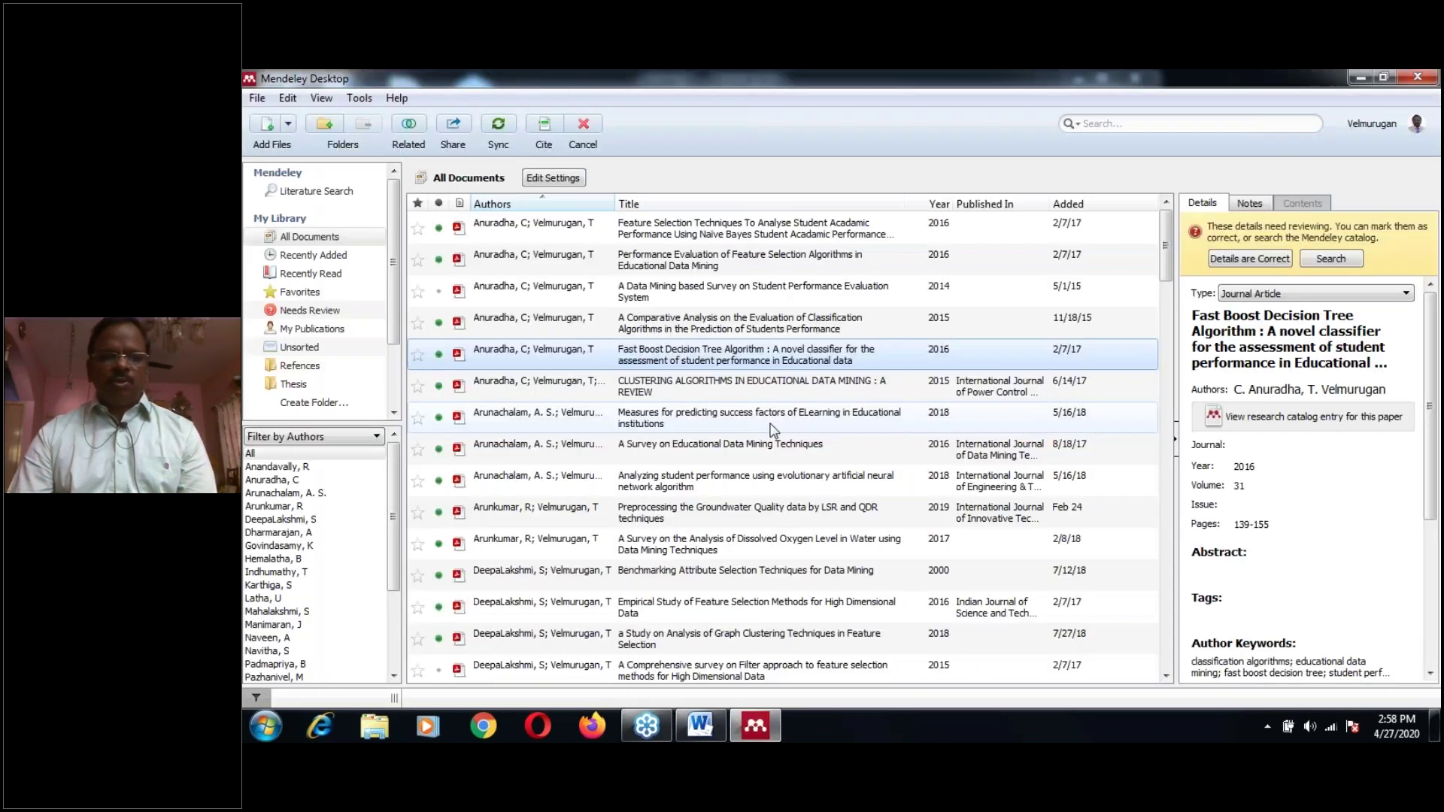
{"action": "scroll", "coordinate": [773, 430], "scroll_direction": "down", "scroll_amount": 15}
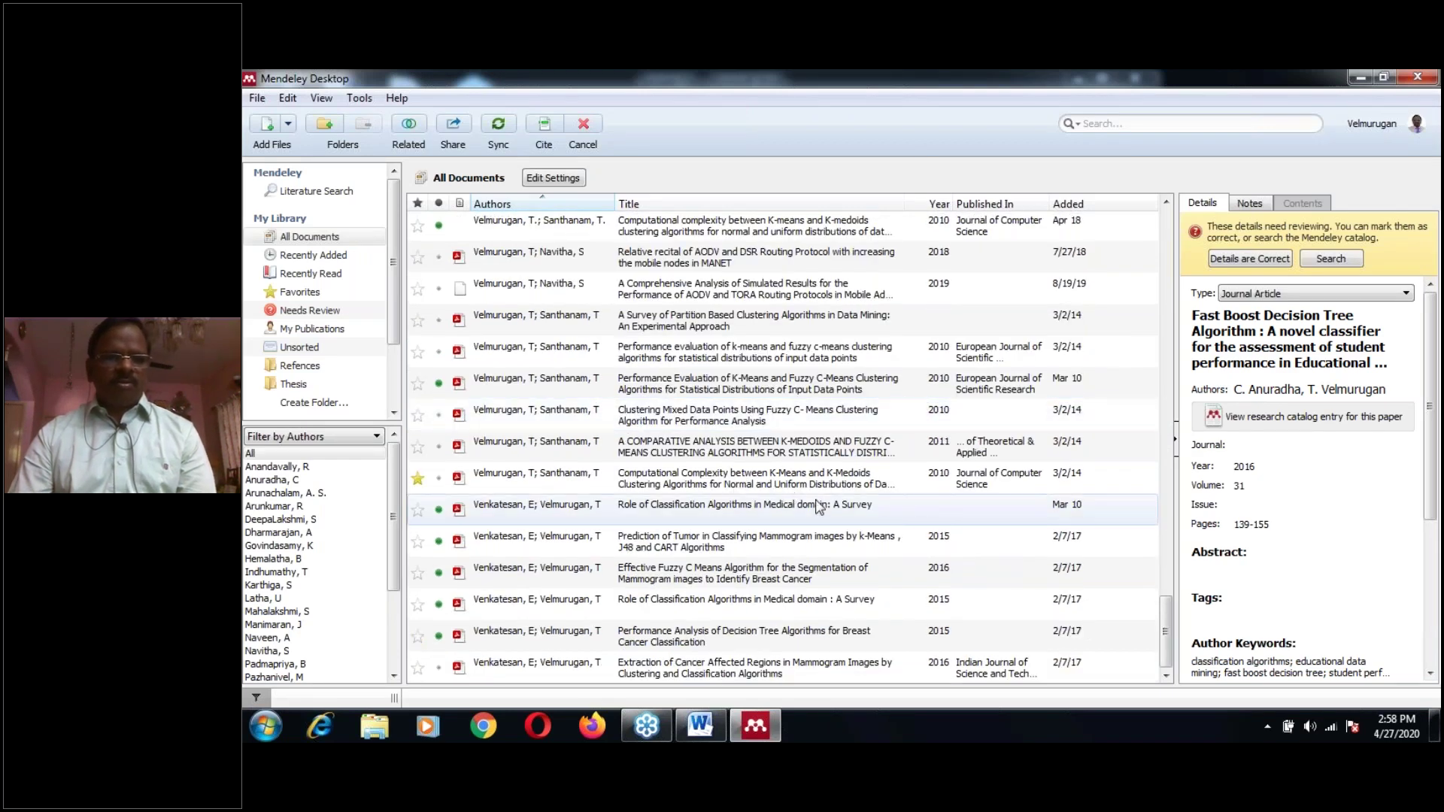
{"action": "scroll", "coordinate": [820, 512], "scroll_direction": "up", "scroll_amount": 5}
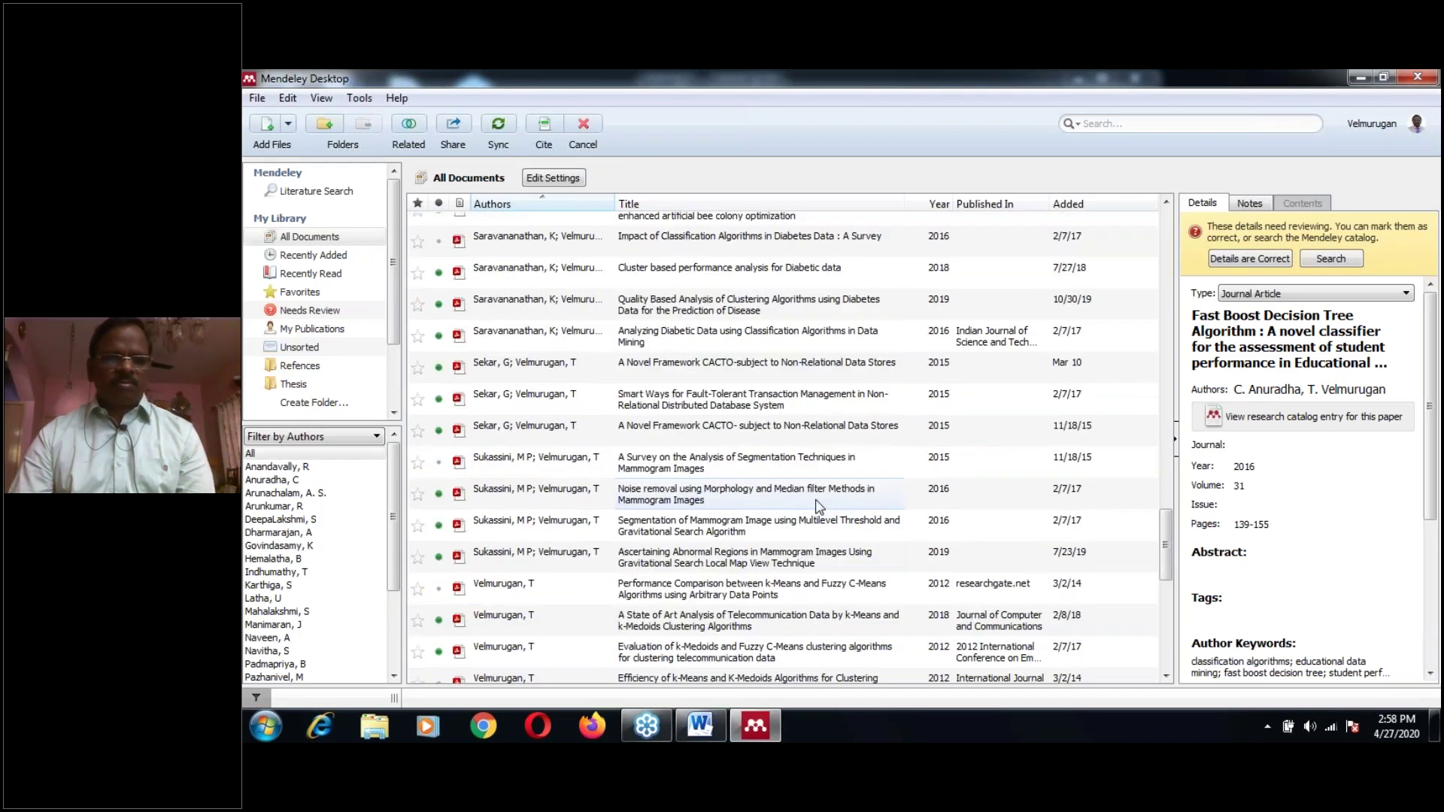
{"action": "scroll", "coordinate": [820, 507], "scroll_direction": "up", "scroll_amount": 3}
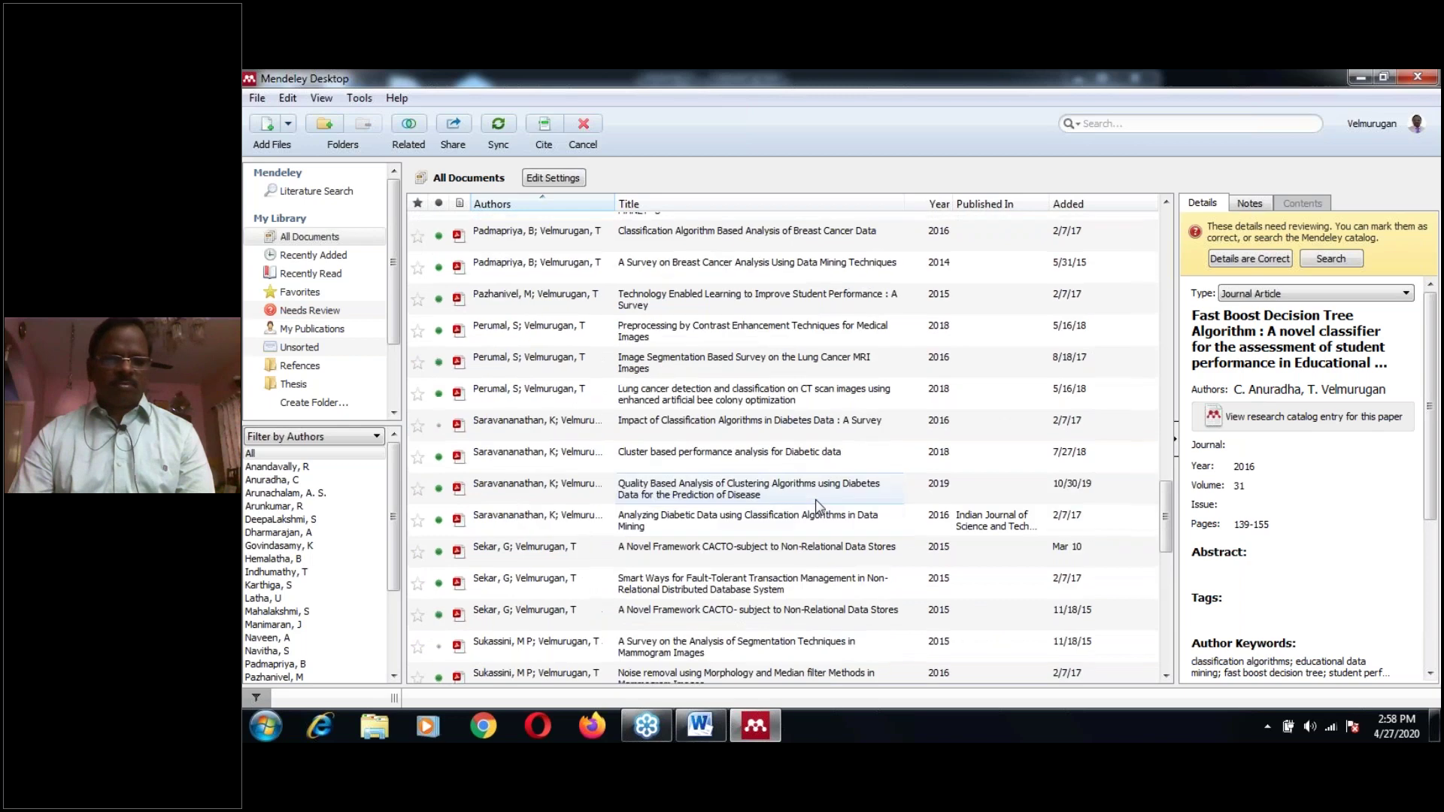
{"action": "scroll", "coordinate": [818, 507], "scroll_direction": "down", "scroll_amount": 1}
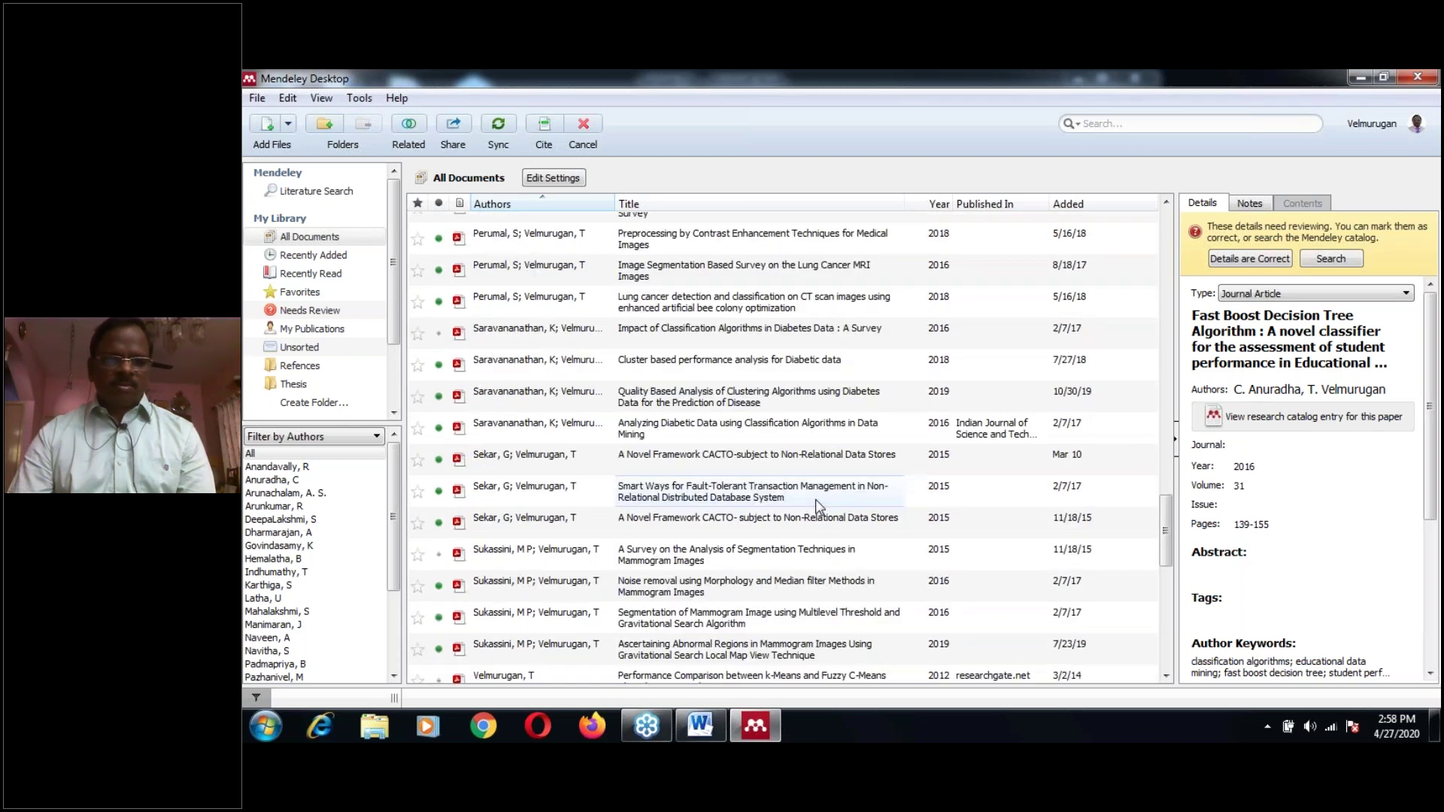
{"action": "scroll", "coordinate": [818, 507], "scroll_direction": "down", "scroll_amount": 1}
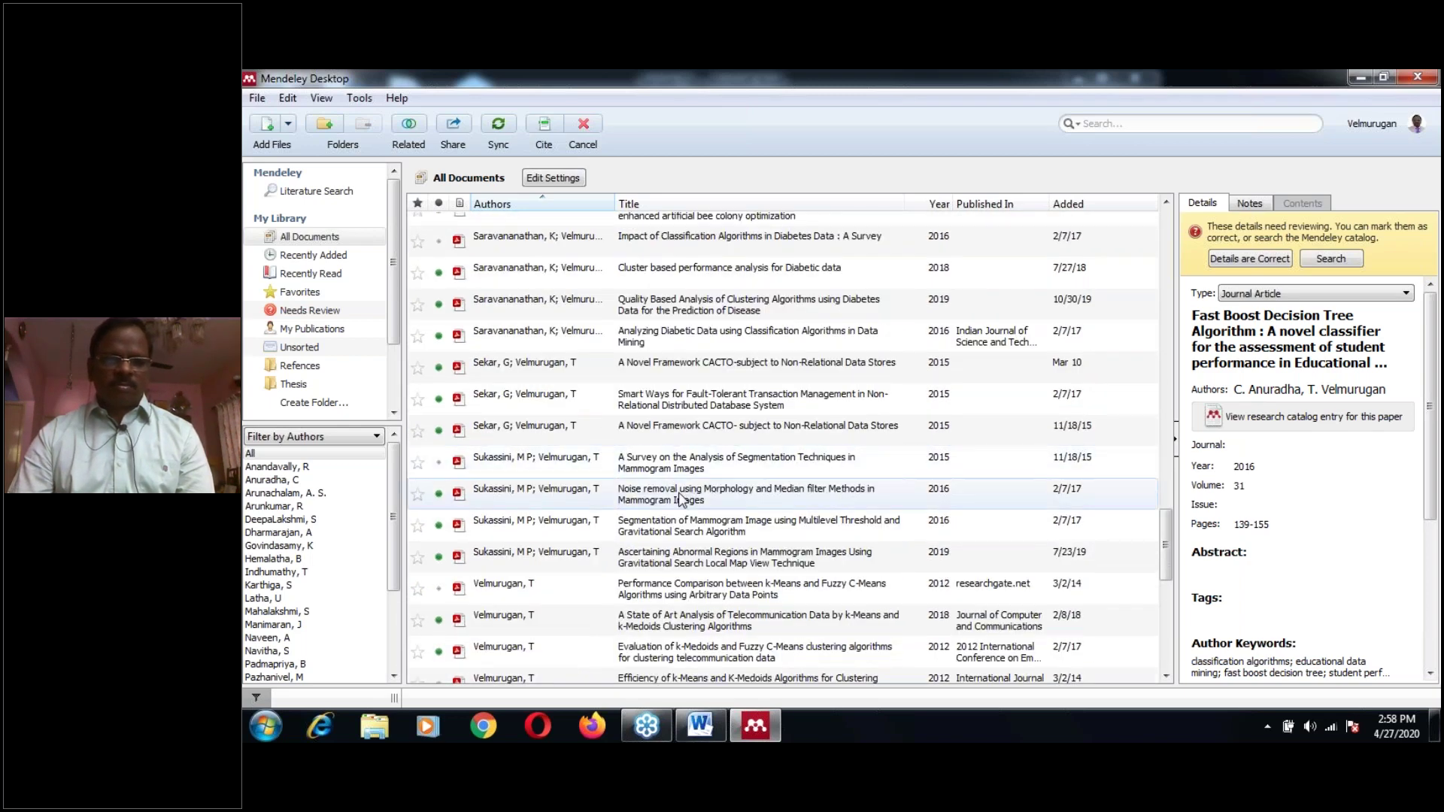
{"action": "left_click", "coordinate": [671, 533]}
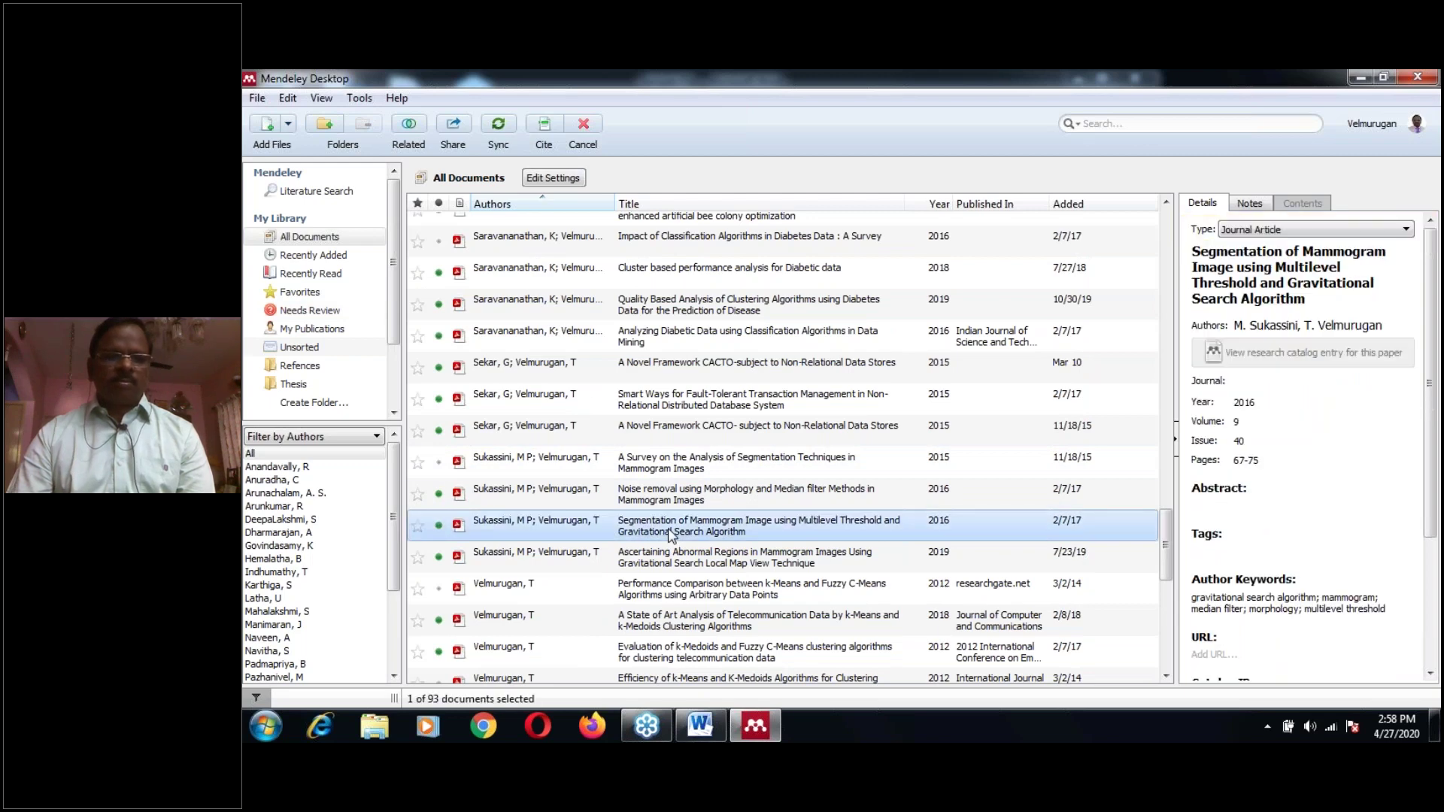
{"action": "left_click", "coordinate": [548, 128]}
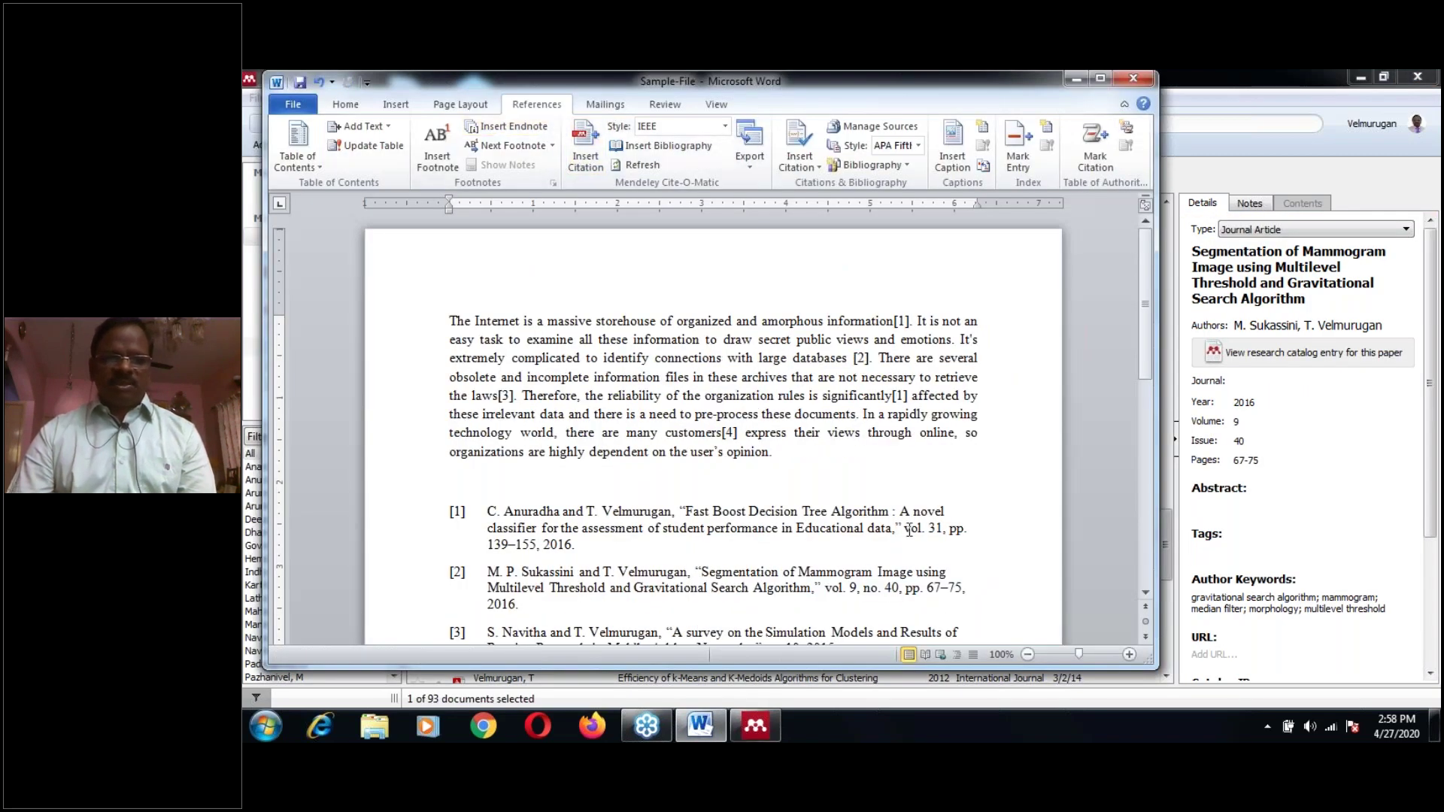
{"action": "scroll", "coordinate": [909, 530], "scroll_direction": "down", "scroll_amount": 5}
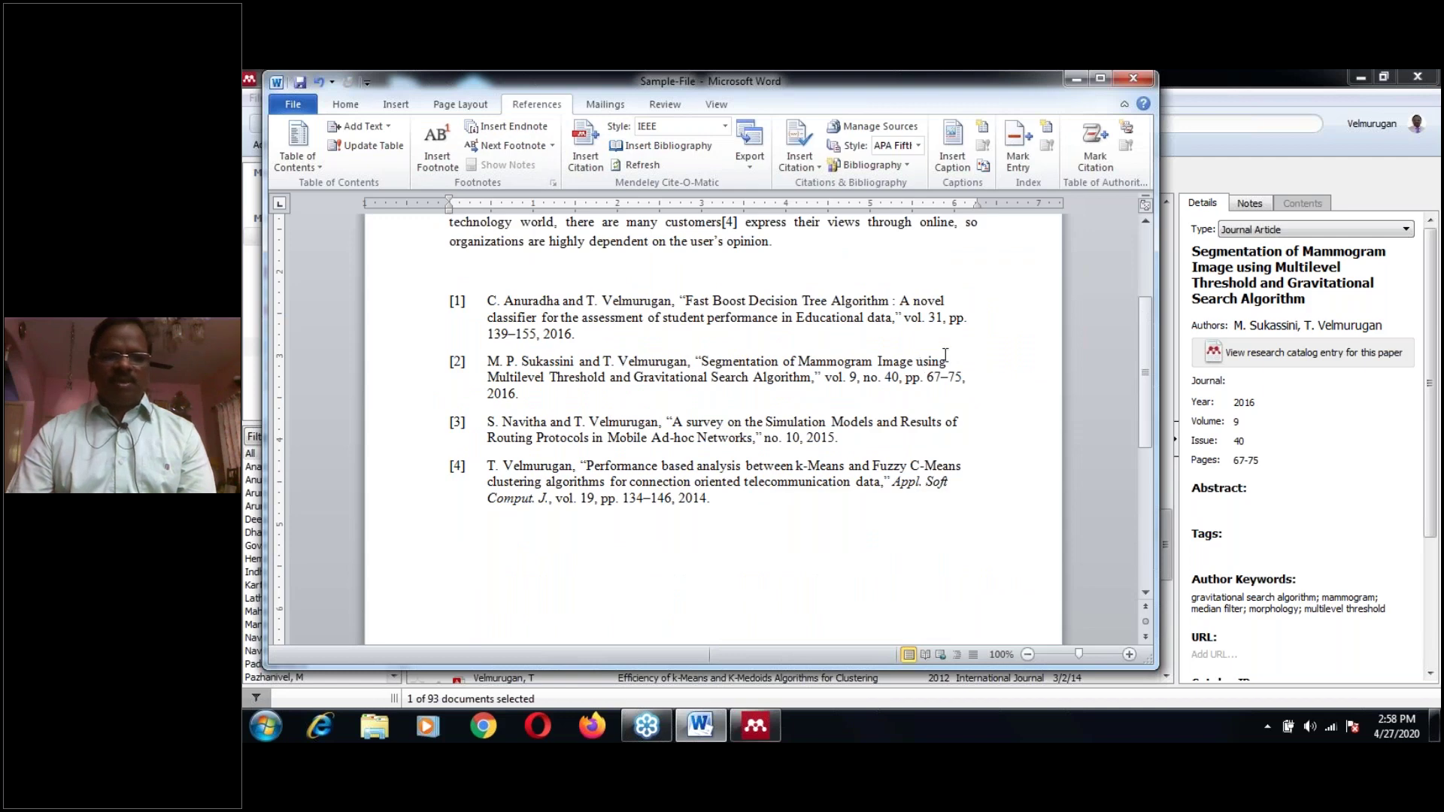
{"action": "scroll", "coordinate": [946, 354], "scroll_direction": "up", "scroll_amount": 5}
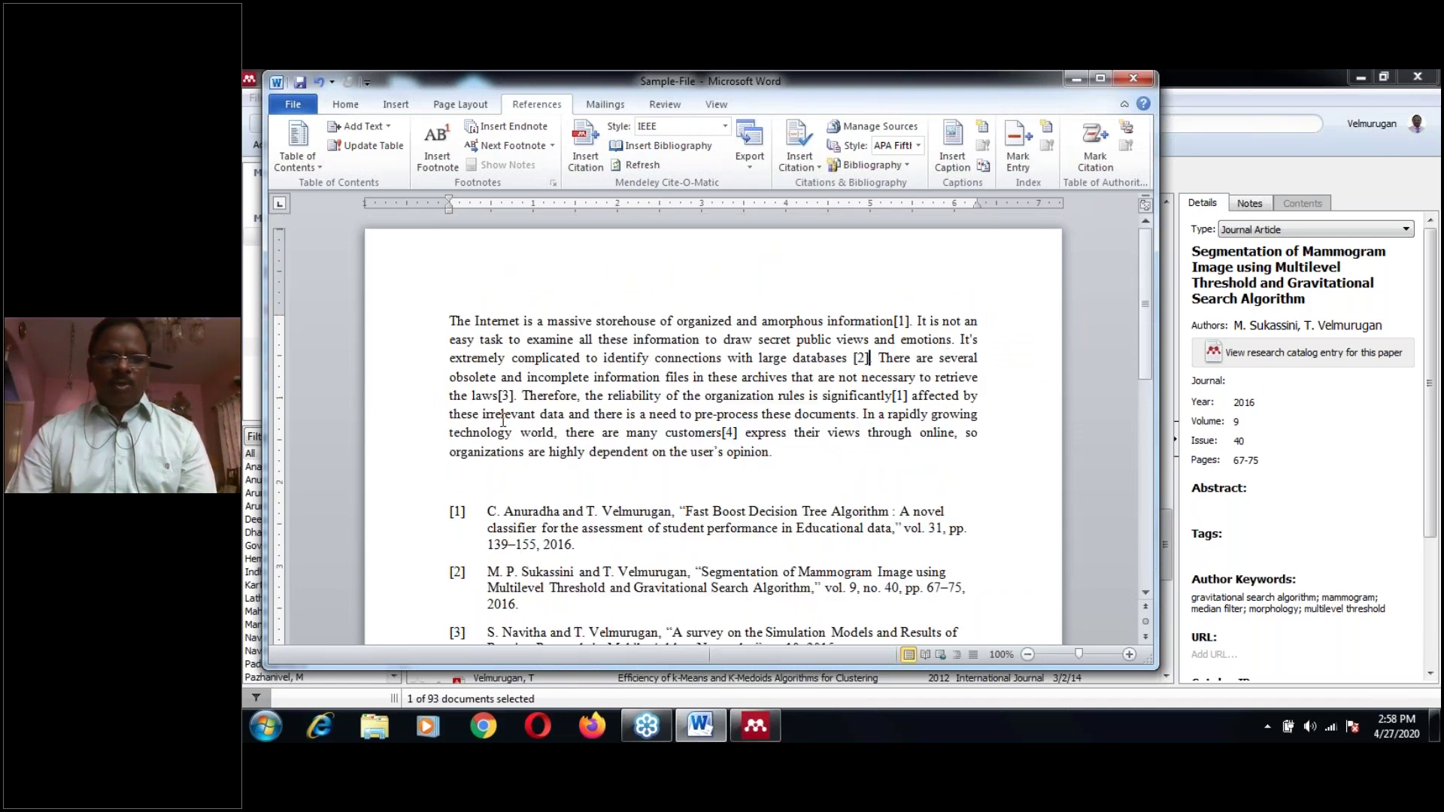
{"action": "left_click", "coordinate": [770, 454]}
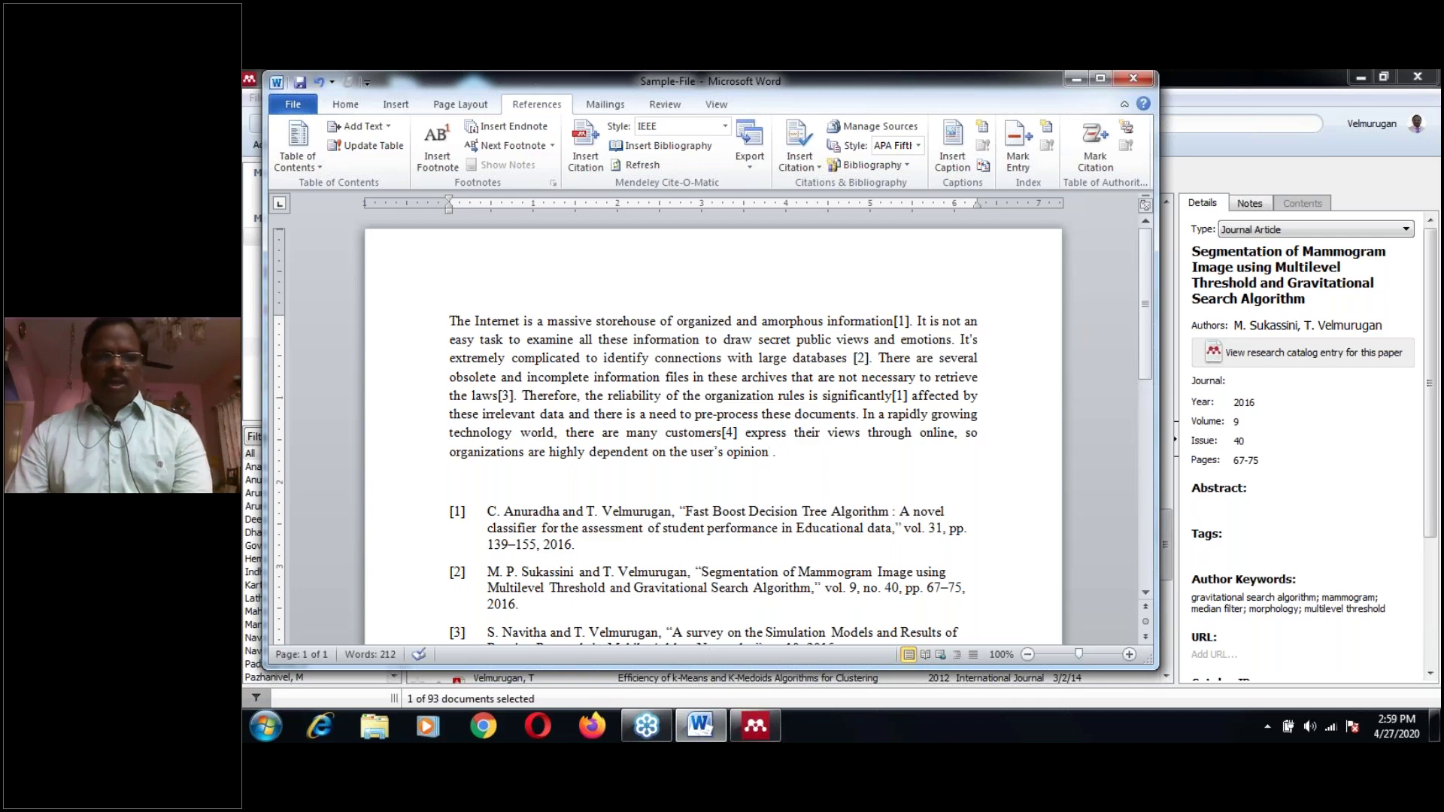
{"action": "key", "text": "BackSpace"}
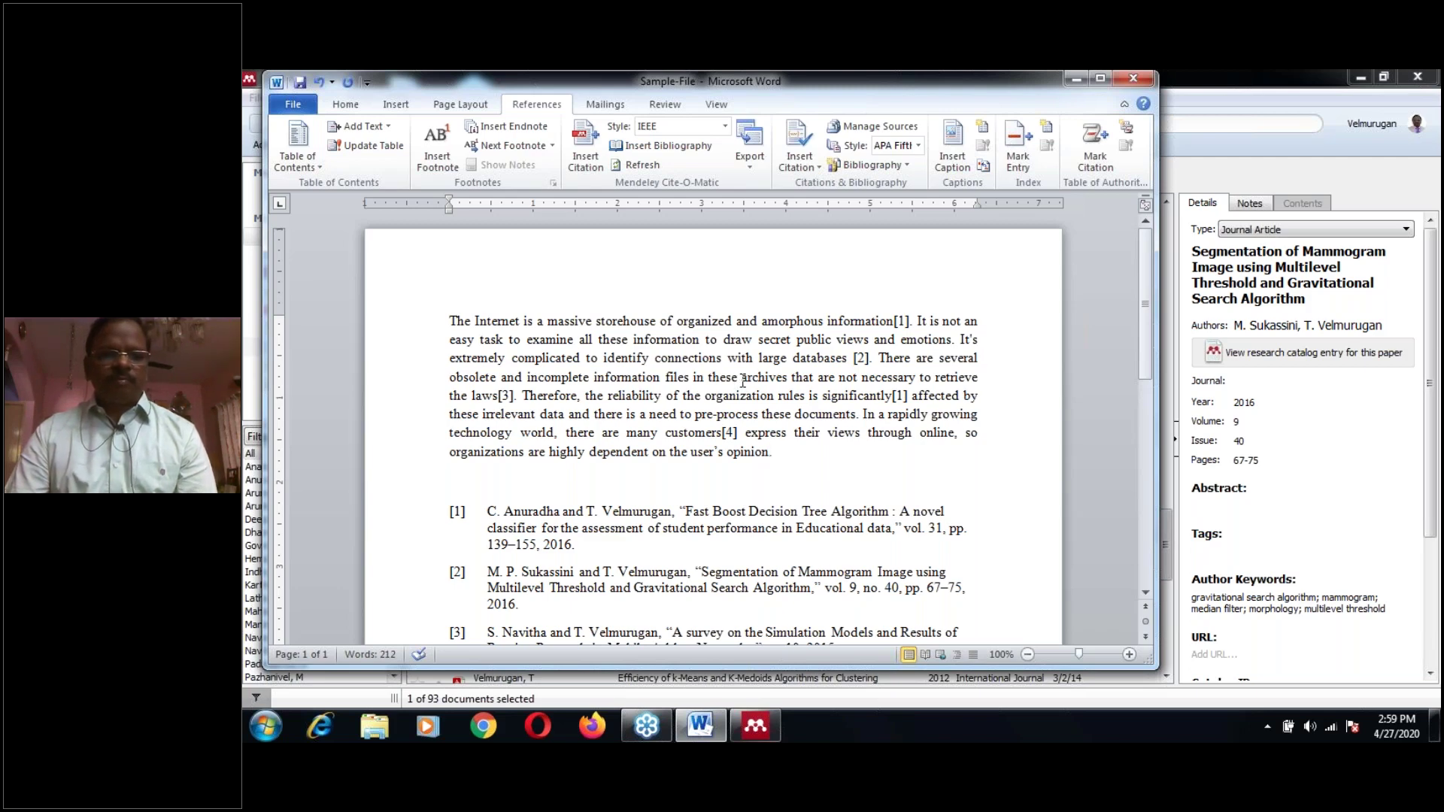
Cite "Quality Based Analysis of Clustering Algorithms using Diabetes Data for the Prediction of Disease" from Mendeley just before "archives" in the paragraph.
{"action": "left_click", "coordinate": [742, 380]}
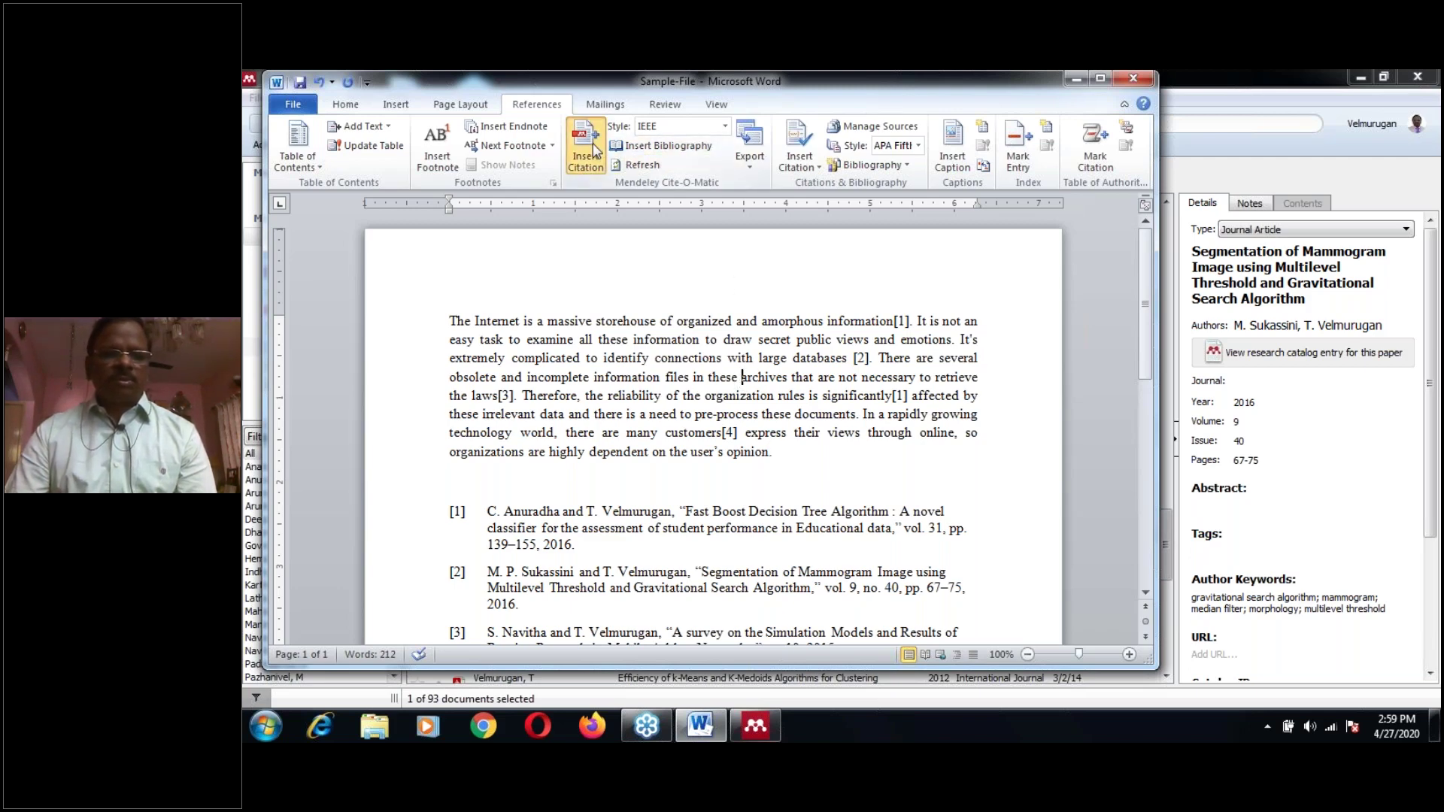
{"action": "left_click", "coordinate": [594, 150]}
{"action": "left_click", "coordinate": [889, 431]}
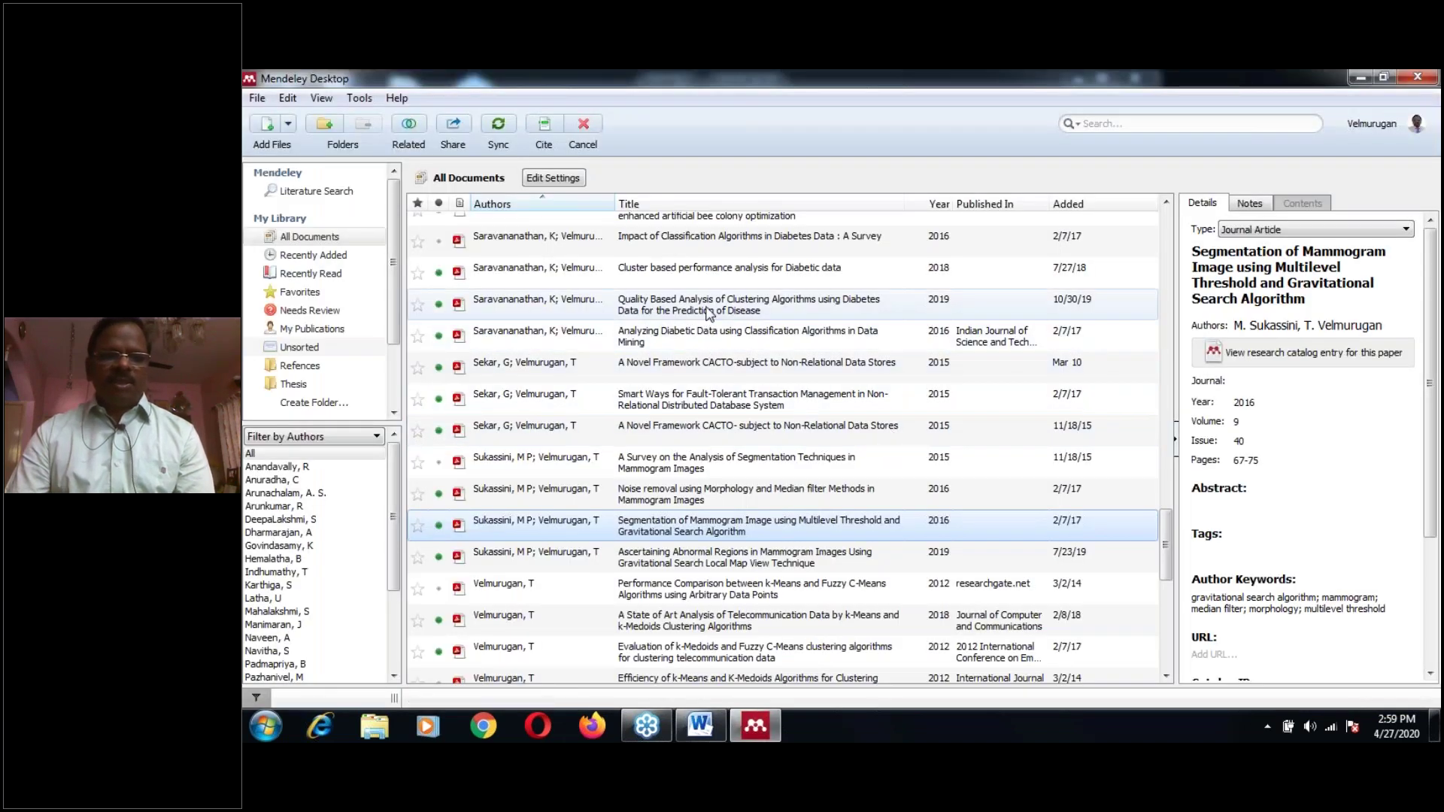
{"action": "left_click", "coordinate": [709, 311]}
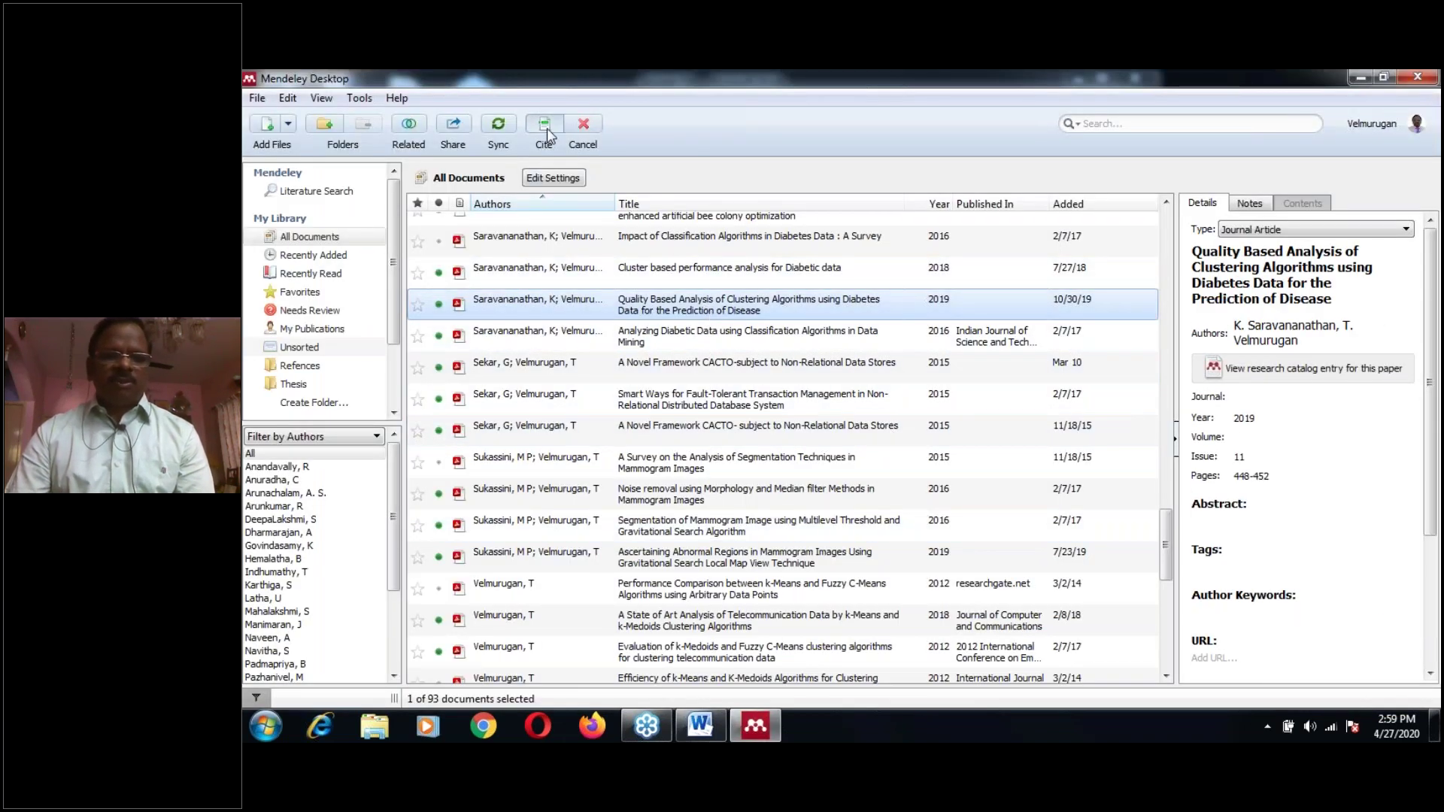
{"action": "left_click", "coordinate": [546, 126]}
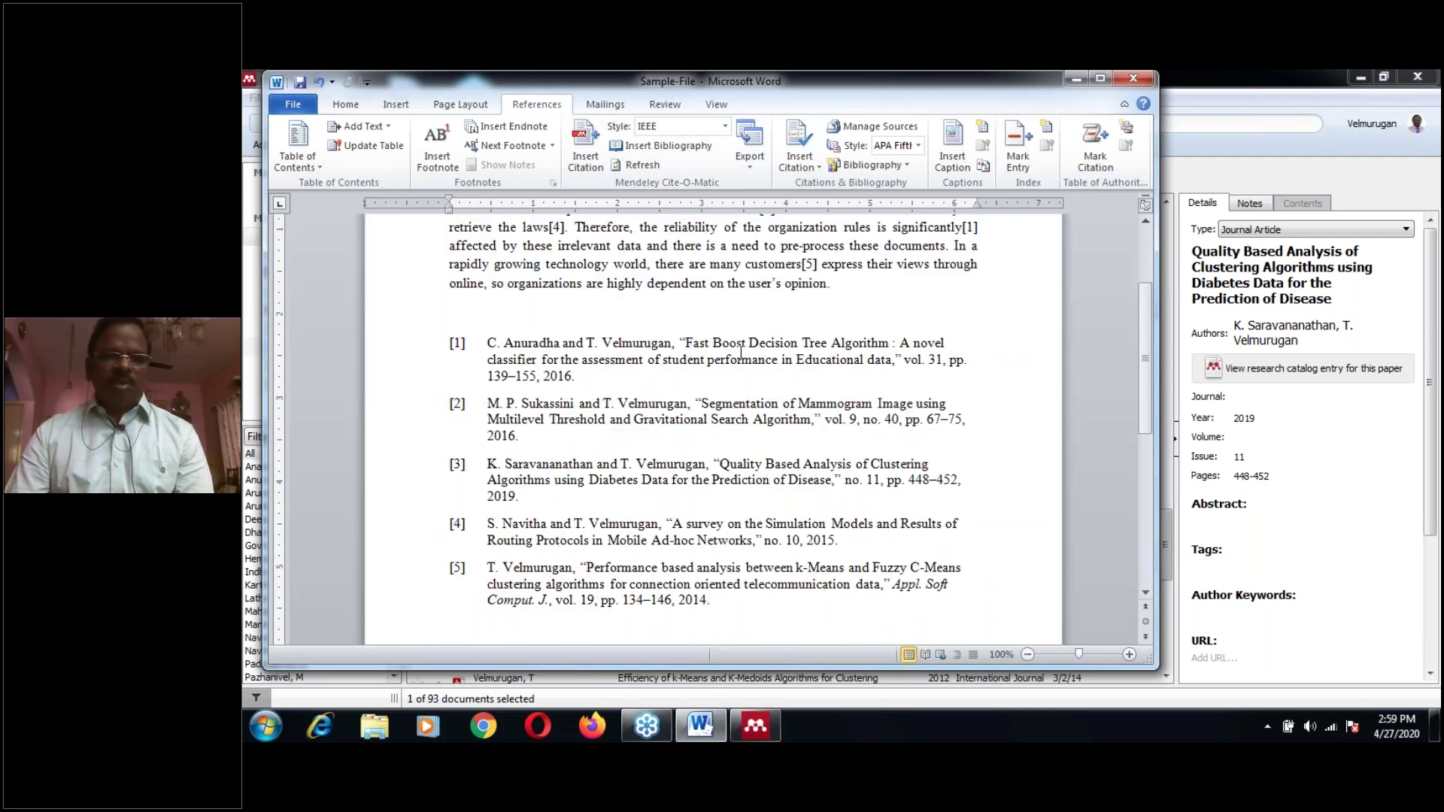
Compare the in-text citation numbers in the paragraph with the numbered entries of the reference list.
{"action": "scroll", "coordinate": [741, 352], "scroll_direction": "up", "scroll_amount": 2}
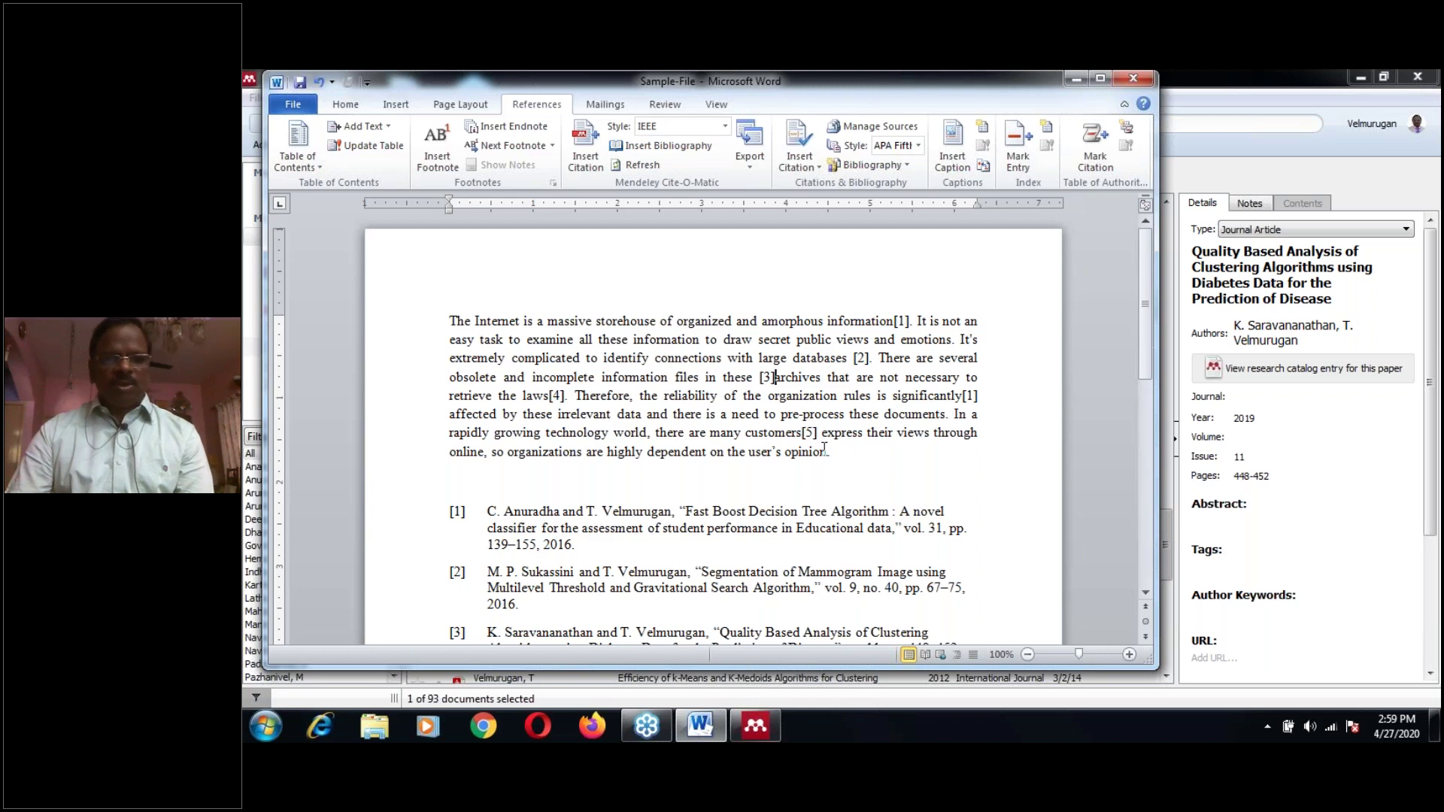
{"action": "scroll", "coordinate": [823, 449], "scroll_direction": "down", "scroll_amount": 7}
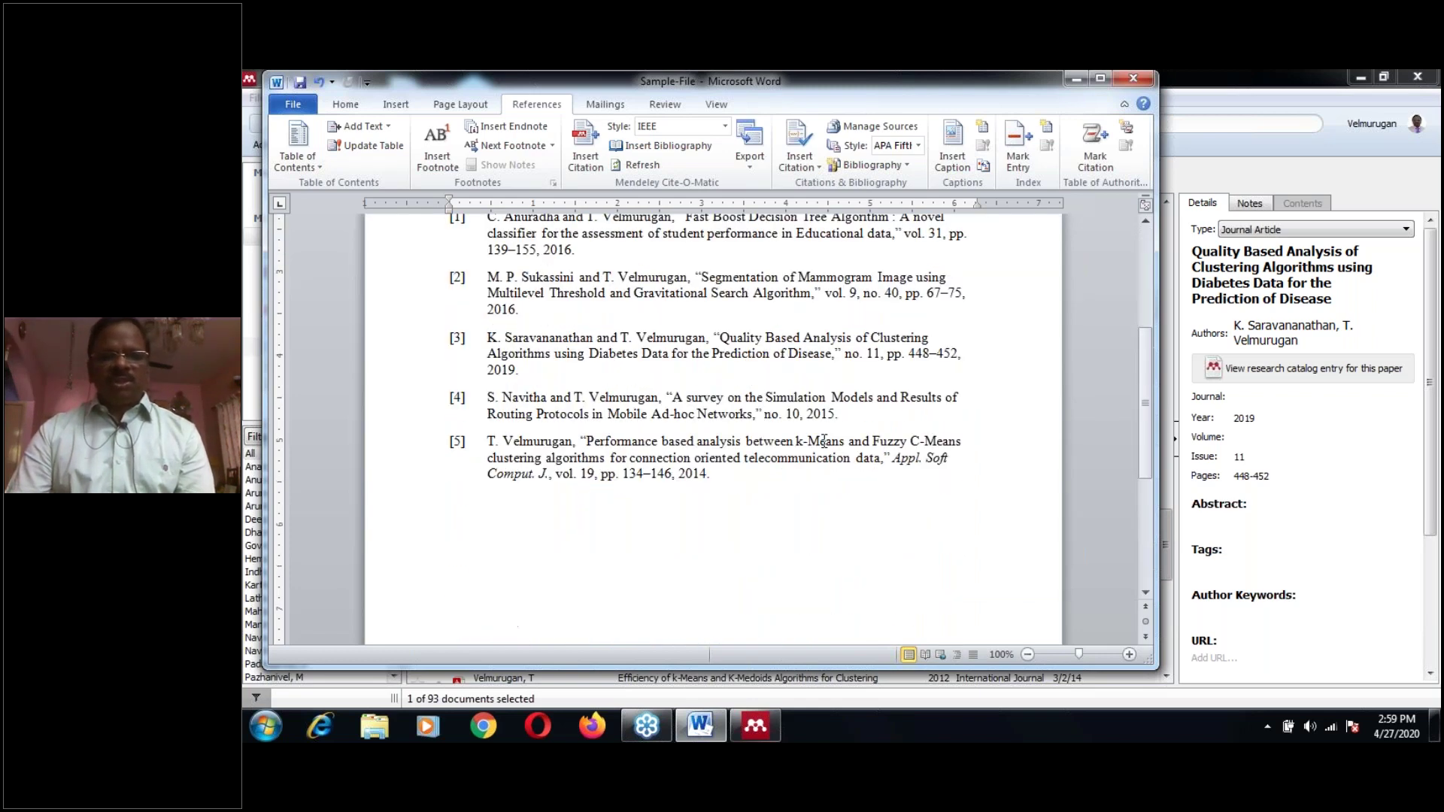
{"action": "scroll", "coordinate": [824, 434], "scroll_direction": "up", "scroll_amount": 4}
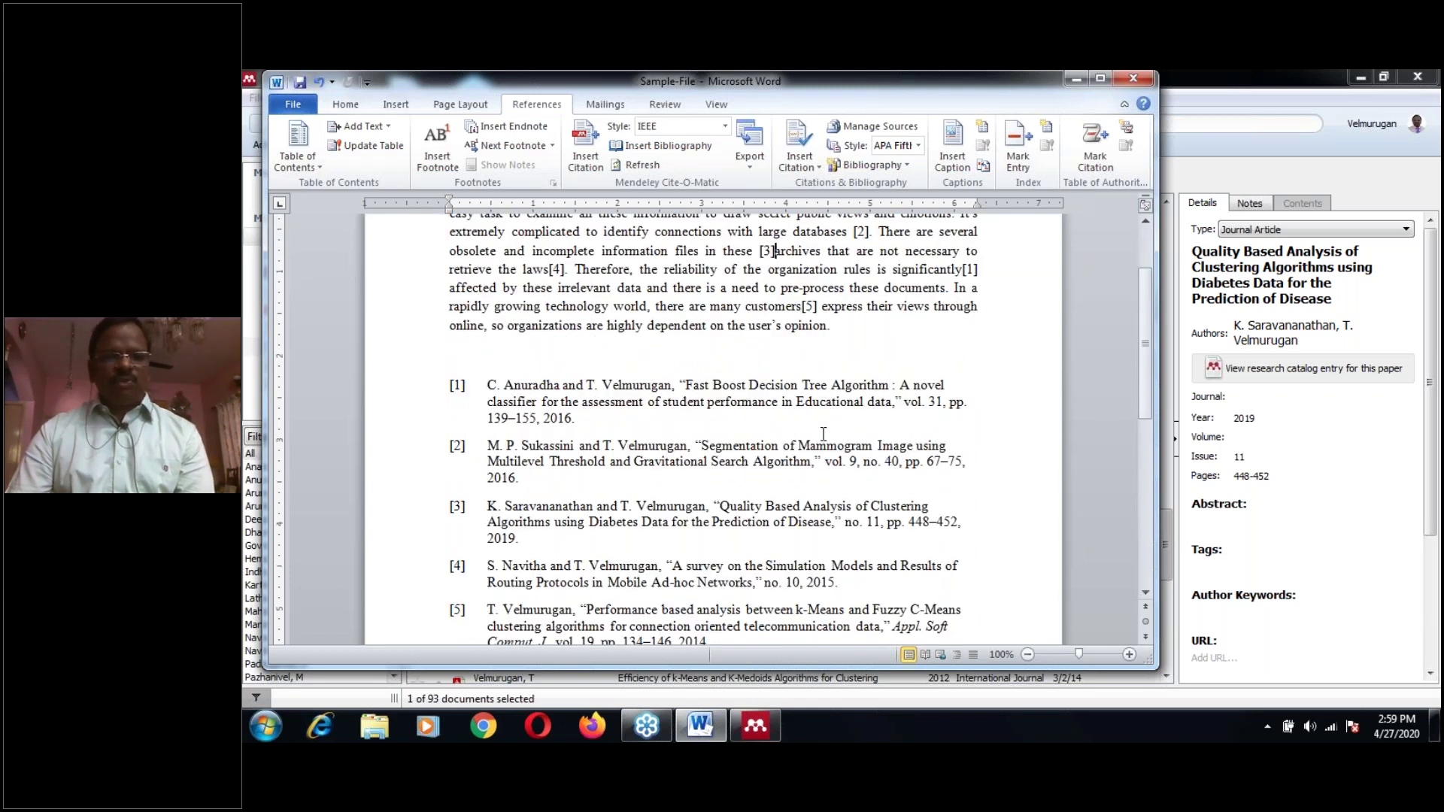
{"action": "scroll", "coordinate": [823, 433], "scroll_direction": "up", "scroll_amount": 3}
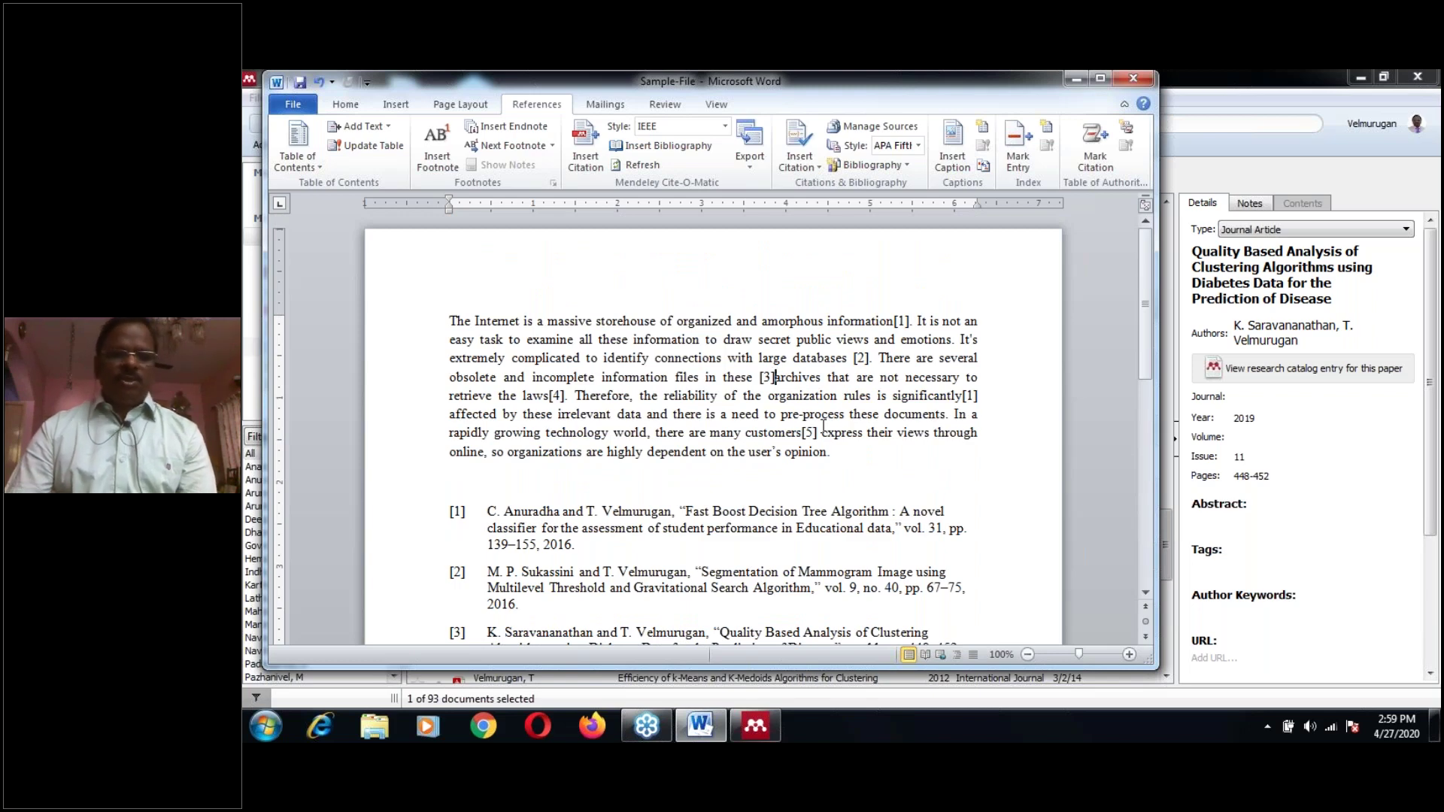
{"action": "scroll", "coordinate": [824, 426], "scroll_direction": "down", "scroll_amount": 7}
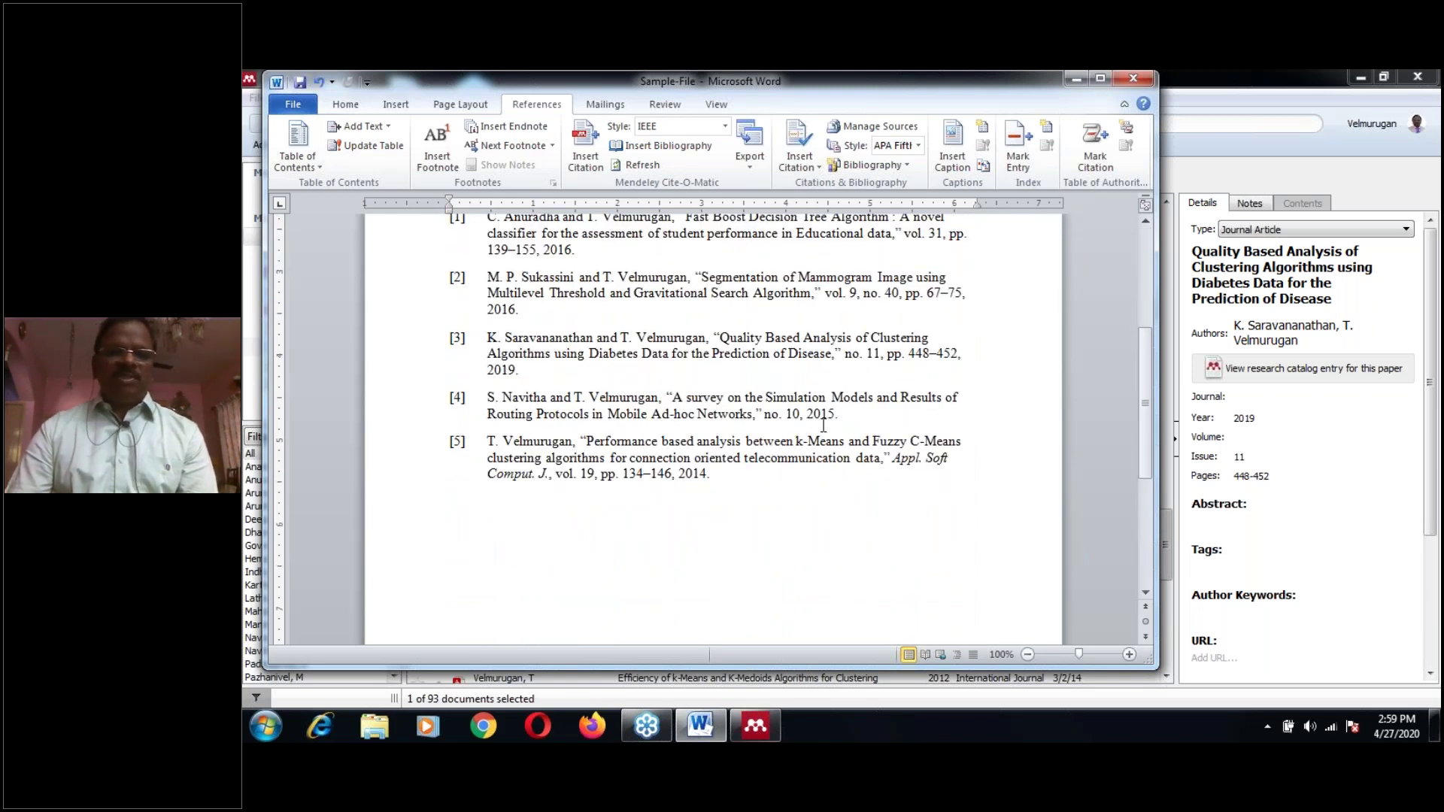
{"action": "scroll", "coordinate": [823, 426], "scroll_direction": "up", "scroll_amount": 1}
{"action": "scroll", "coordinate": [823, 426], "scroll_direction": "up", "scroll_amount": 6}
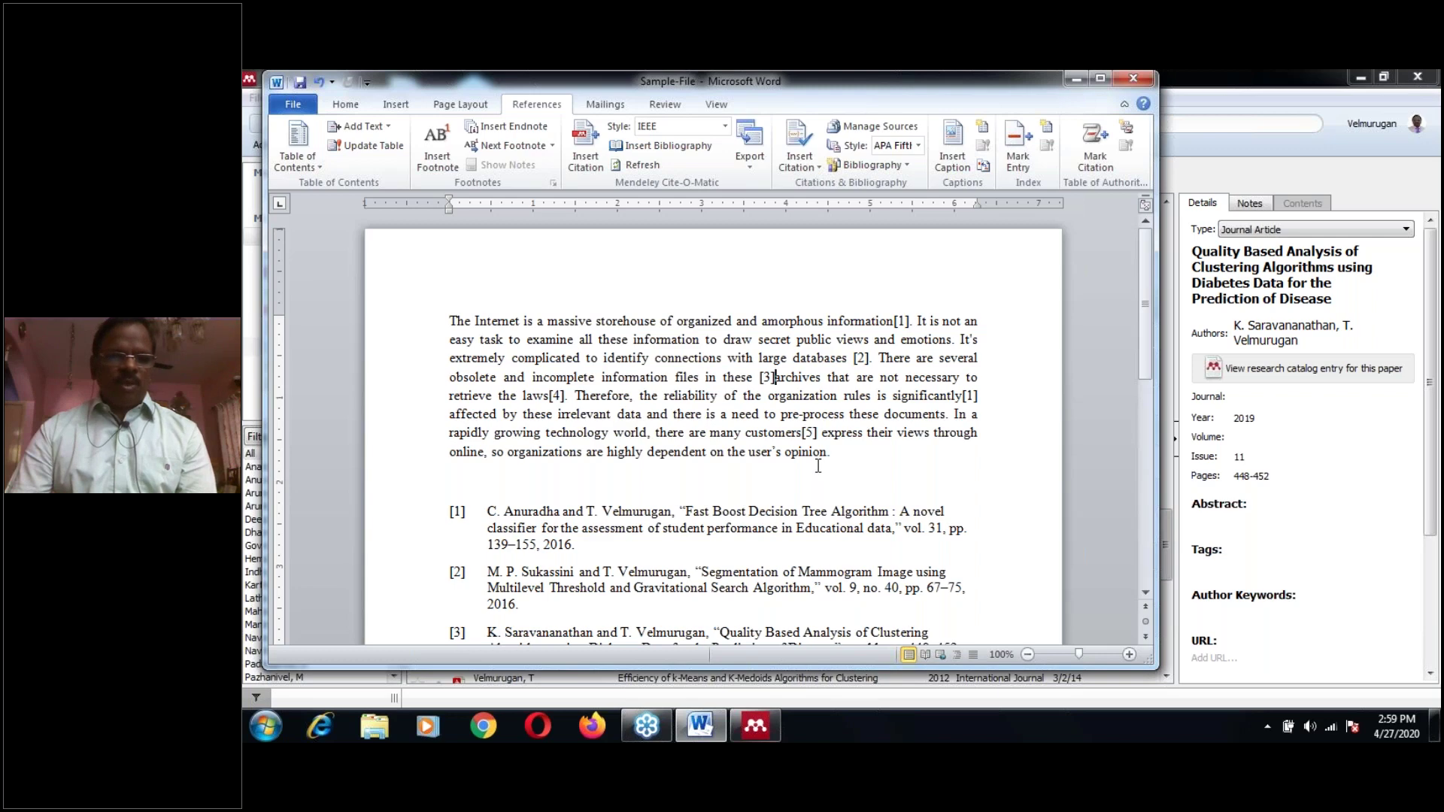
{"action": "scroll", "coordinate": [818, 467], "scroll_direction": "down", "scroll_amount": 6}
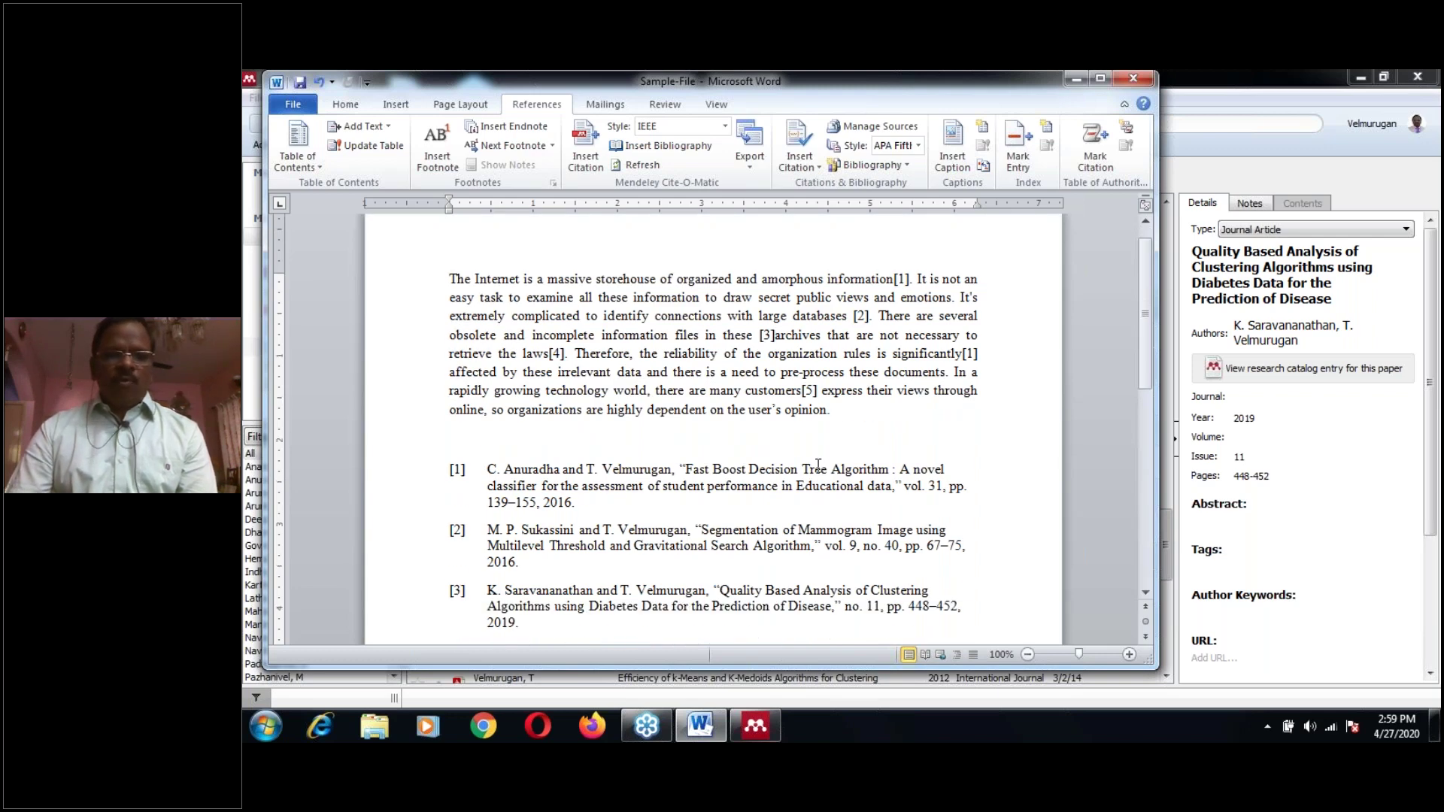
{"action": "scroll", "coordinate": [818, 450], "scroll_direction": "up", "scroll_amount": 5}
Justify all five entries of the reference list and return to the start of the paragraph.
{"action": "scroll", "coordinate": [818, 450], "scroll_direction": "down", "scroll_amount": 4}
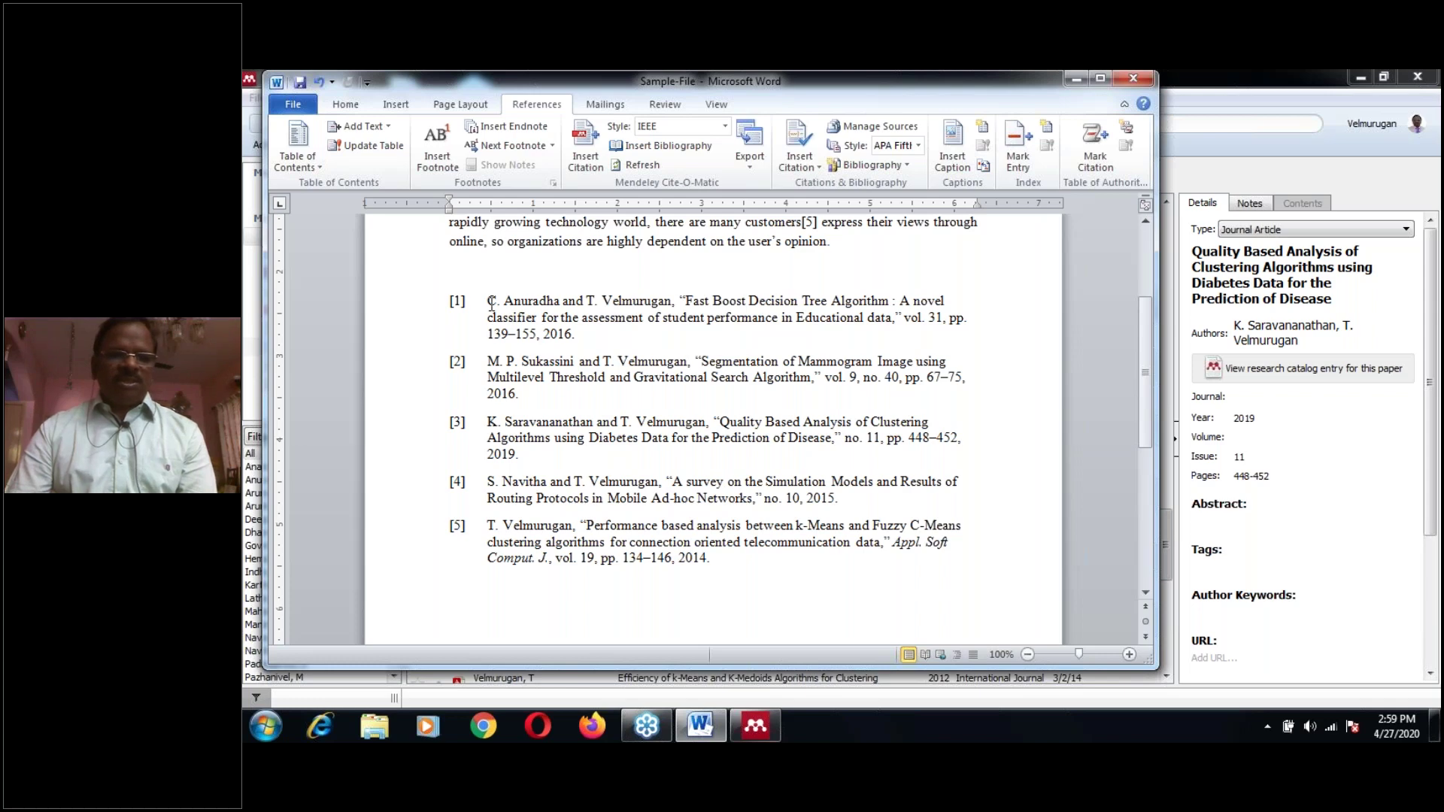
{"action": "left_click_drag", "start_coordinate": [486, 301], "coordinate": [715, 560]}
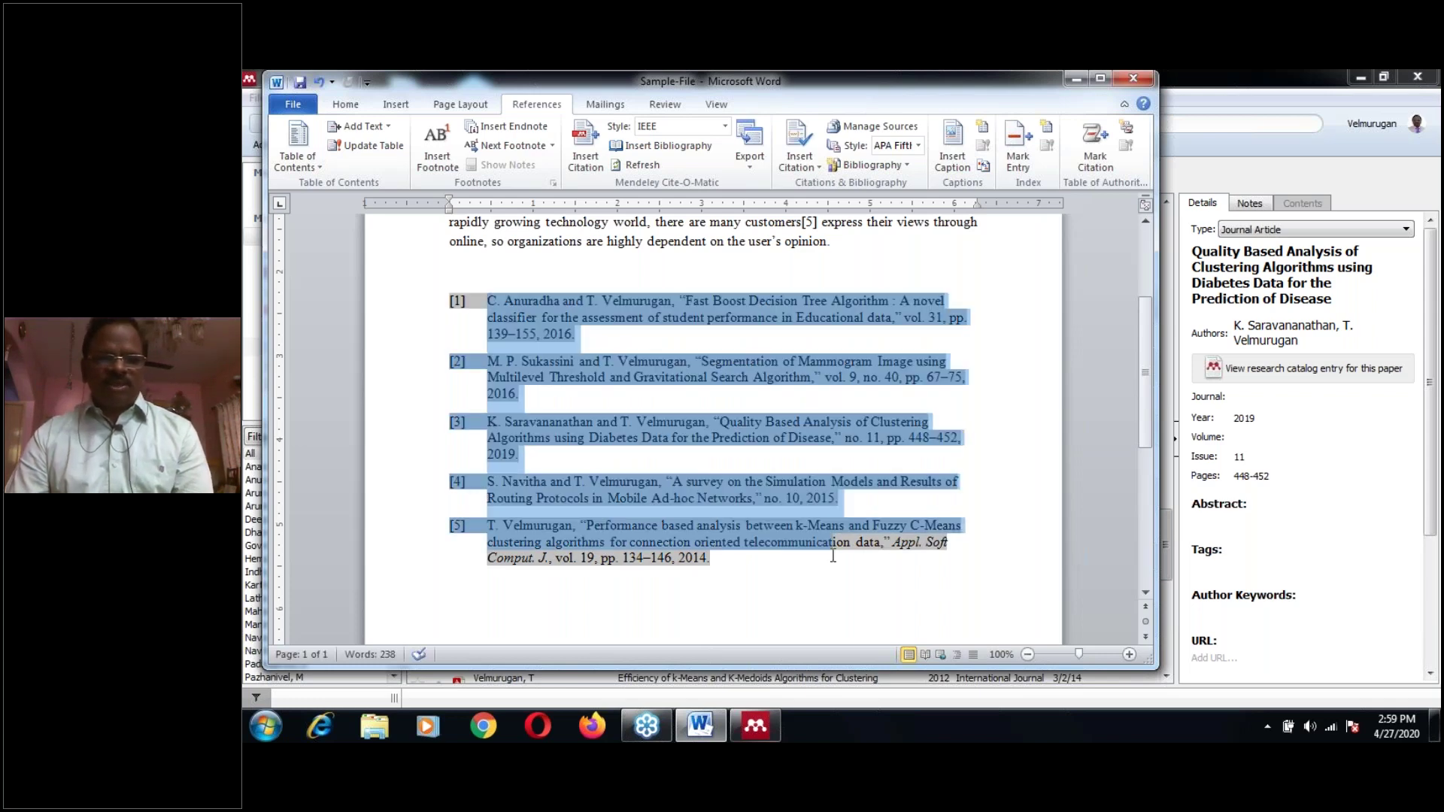
{"action": "left_click", "coordinate": [346, 105]}
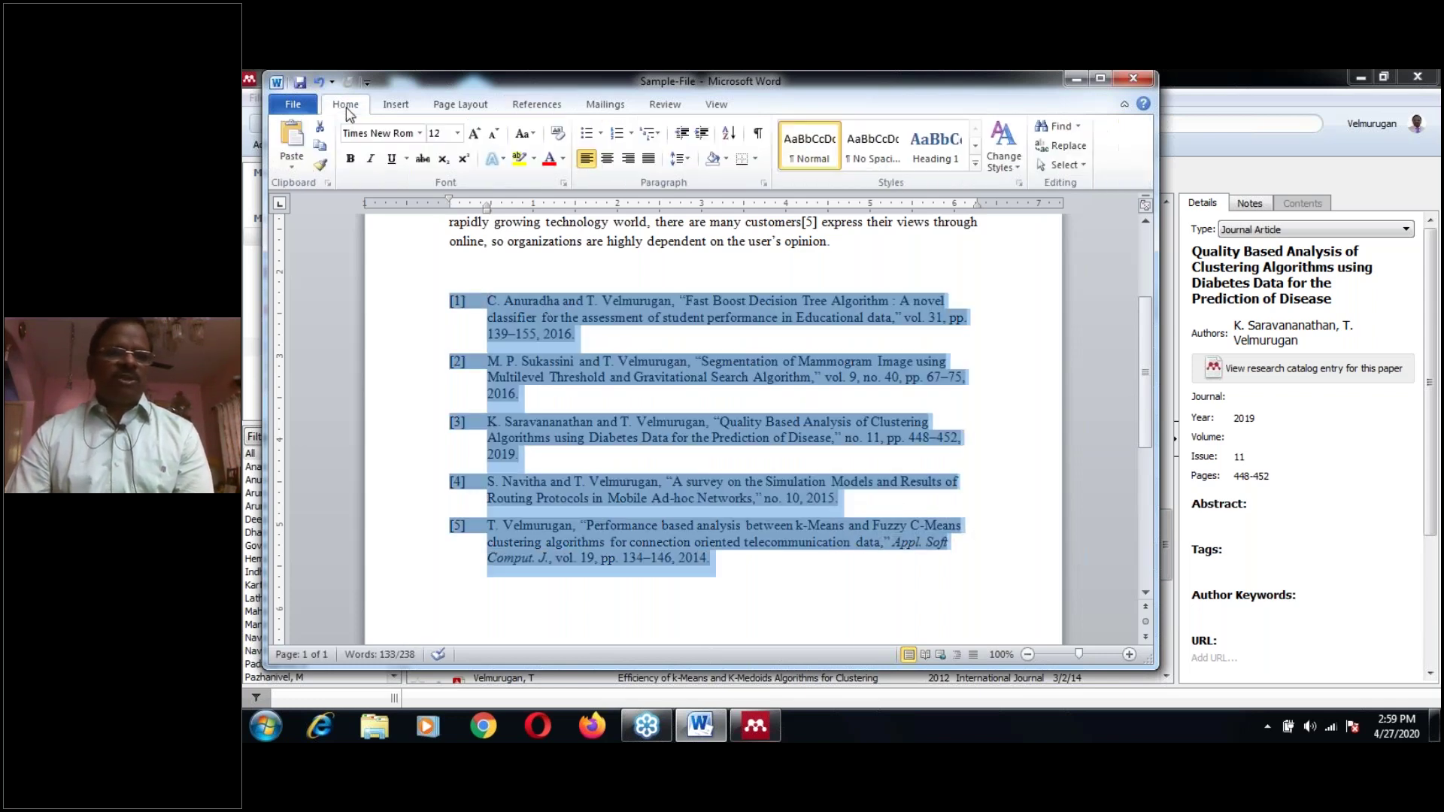
{"action": "left_click", "coordinate": [650, 159]}
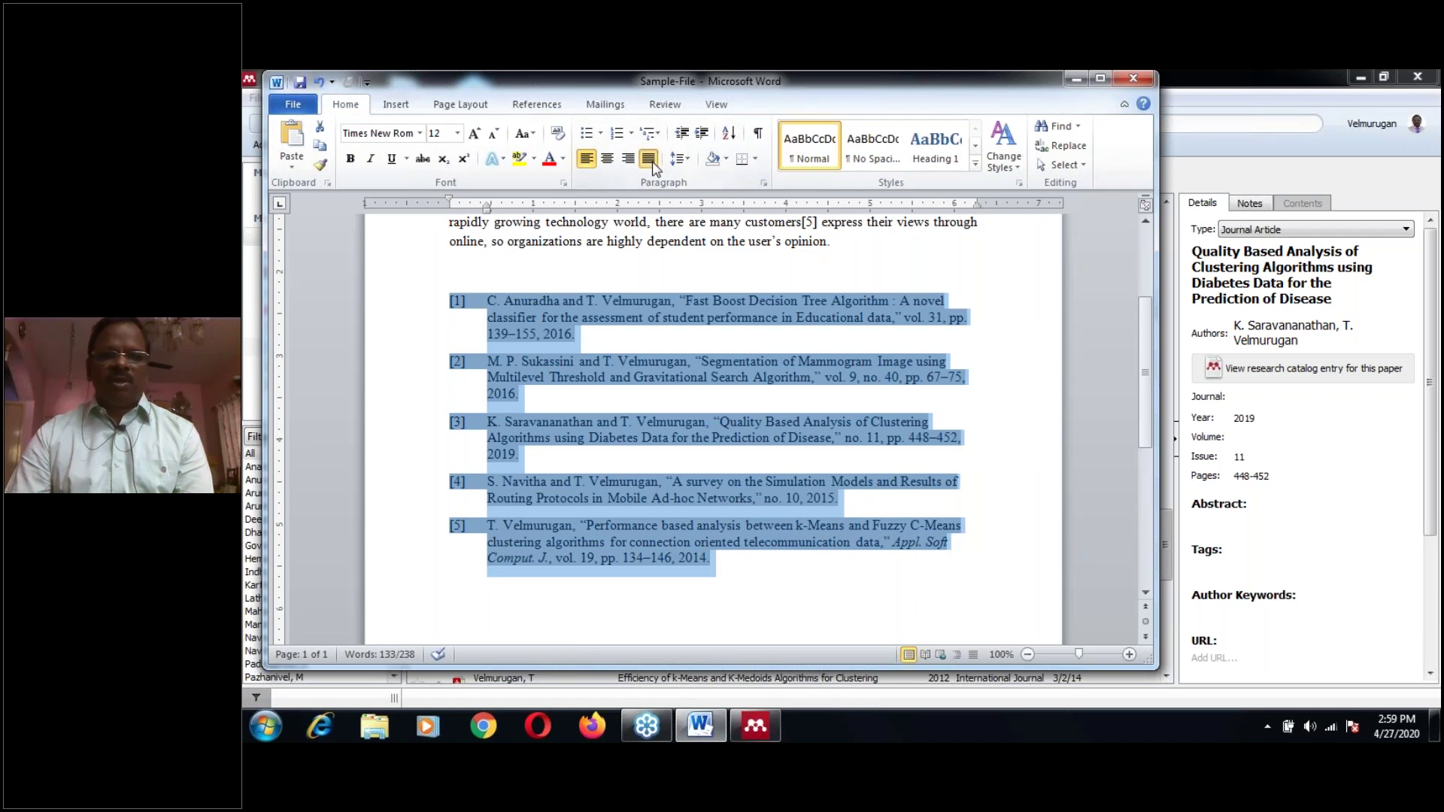
{"action": "left_click", "coordinate": [1015, 400]}
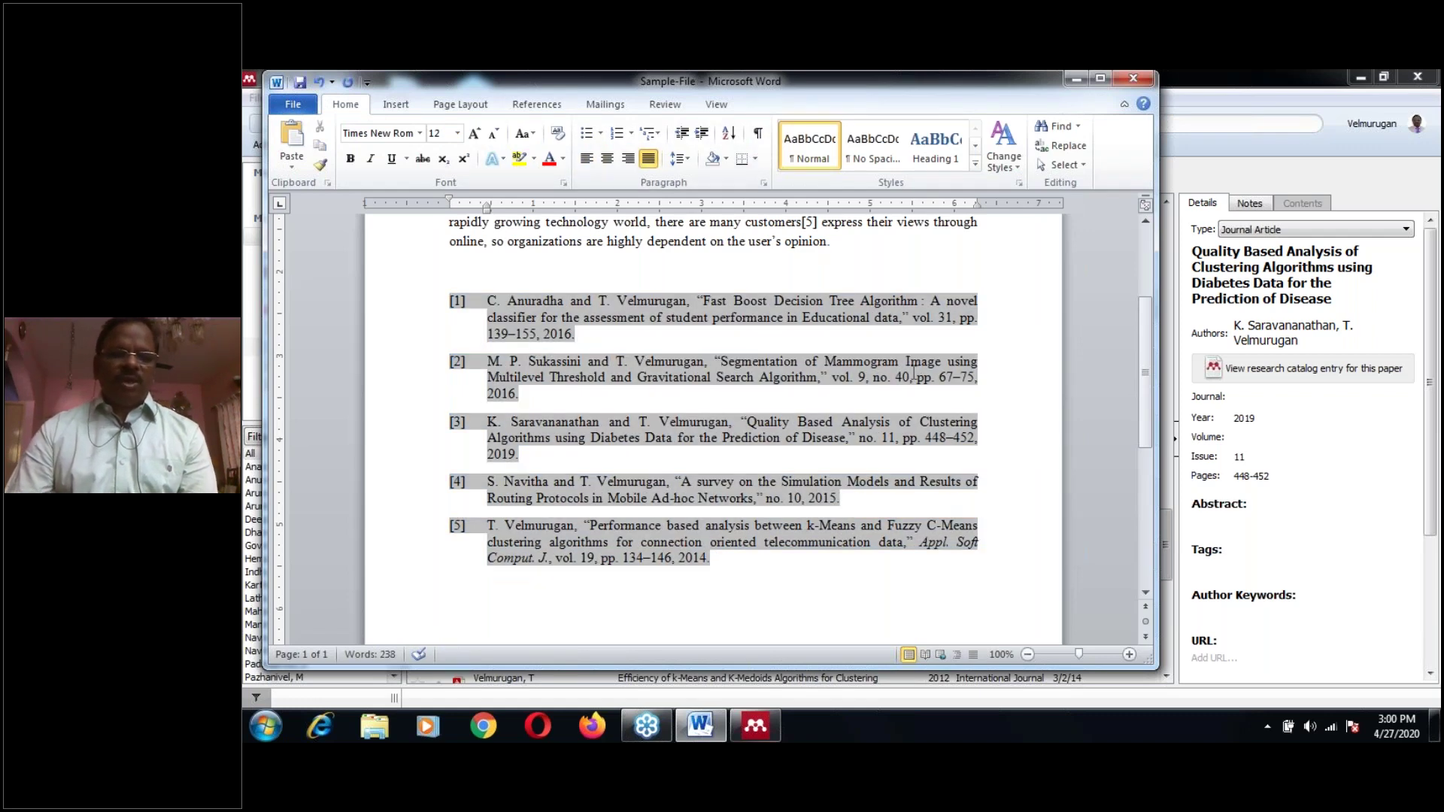
{"action": "scroll", "coordinate": [914, 370], "scroll_direction": "up", "scroll_amount": 5}
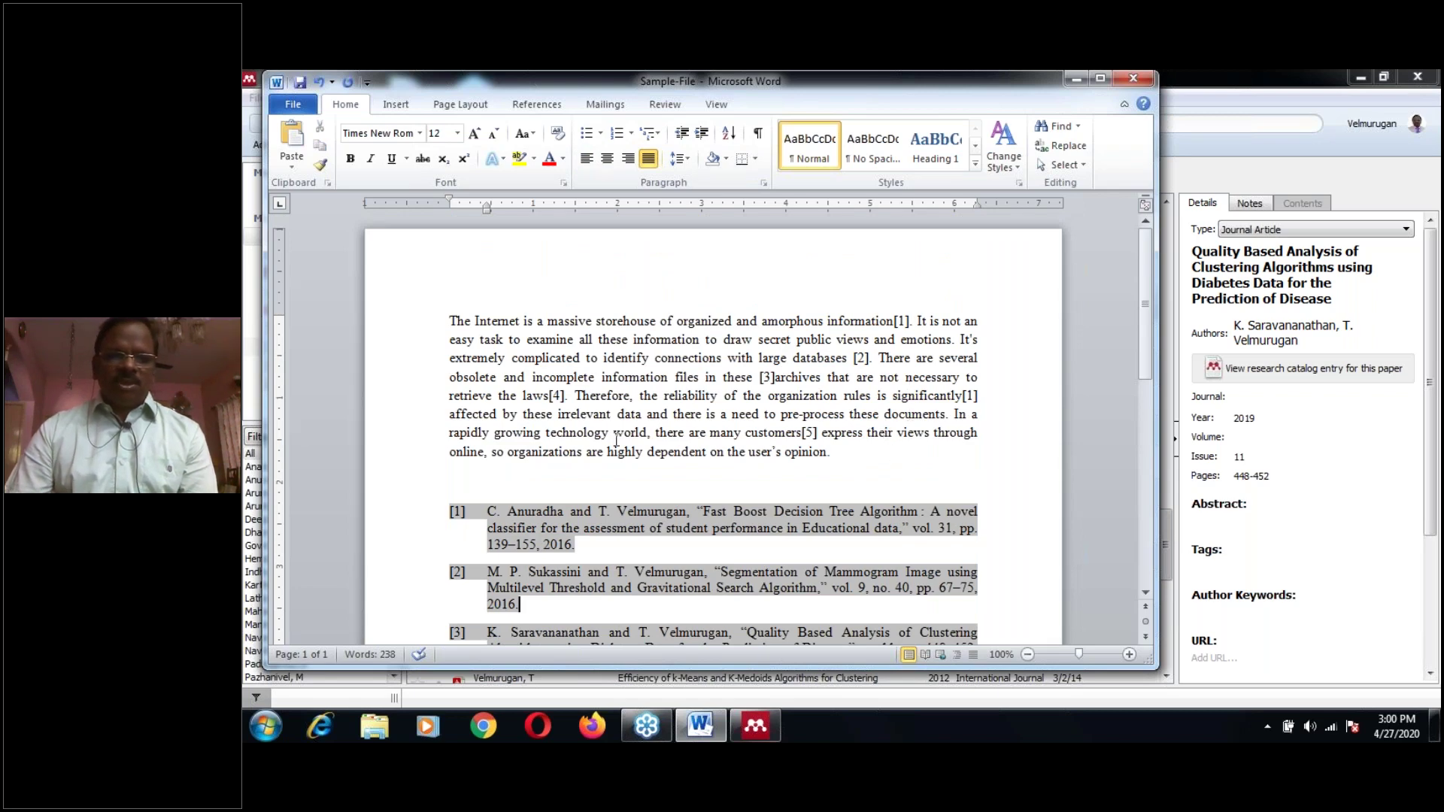
{"action": "left_click", "coordinate": [452, 322]}
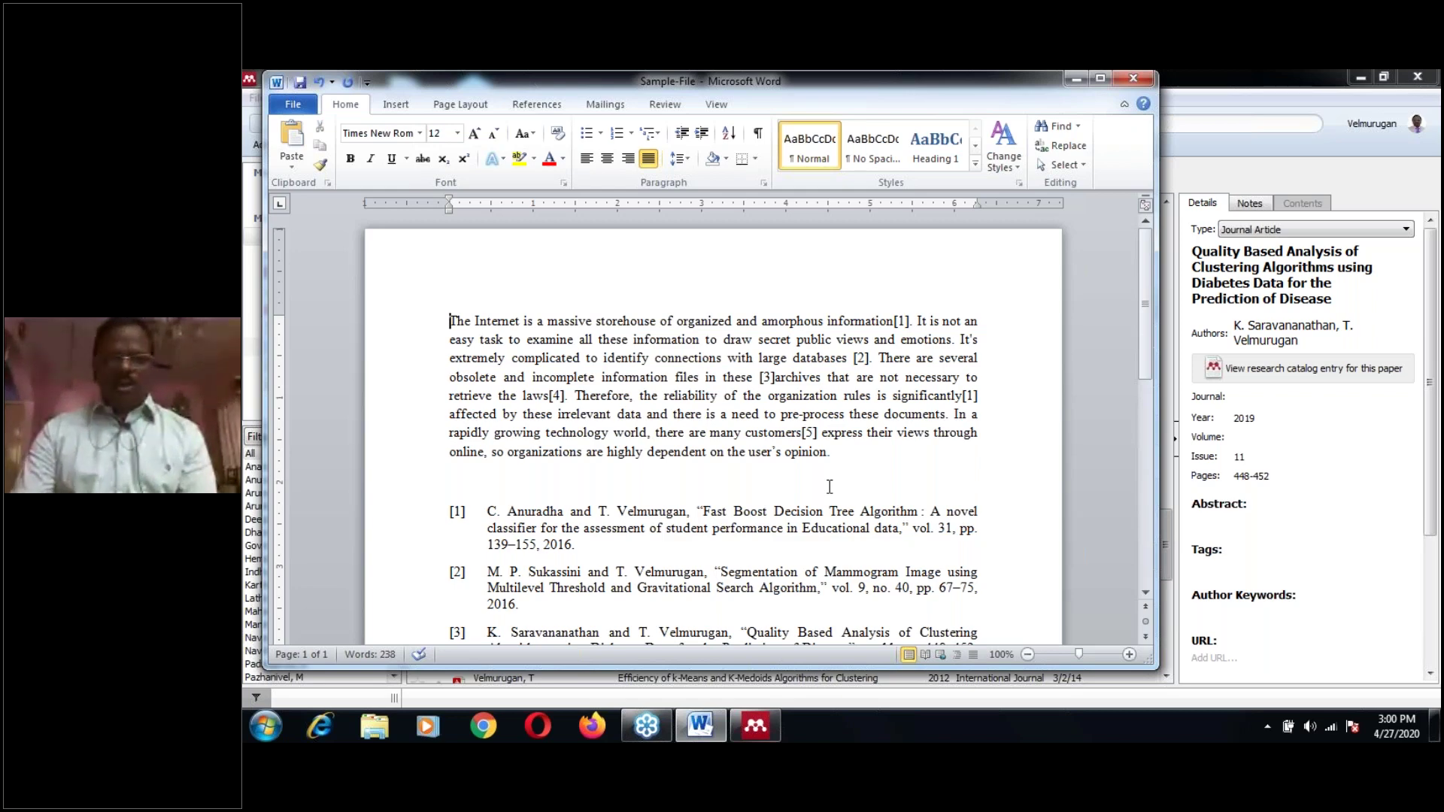
Move the comma after the title outside the closing quotation mark in reference entries [1] and [2].
{"action": "scroll", "coordinate": [830, 487], "scroll_direction": "down", "scroll_amount": 1}
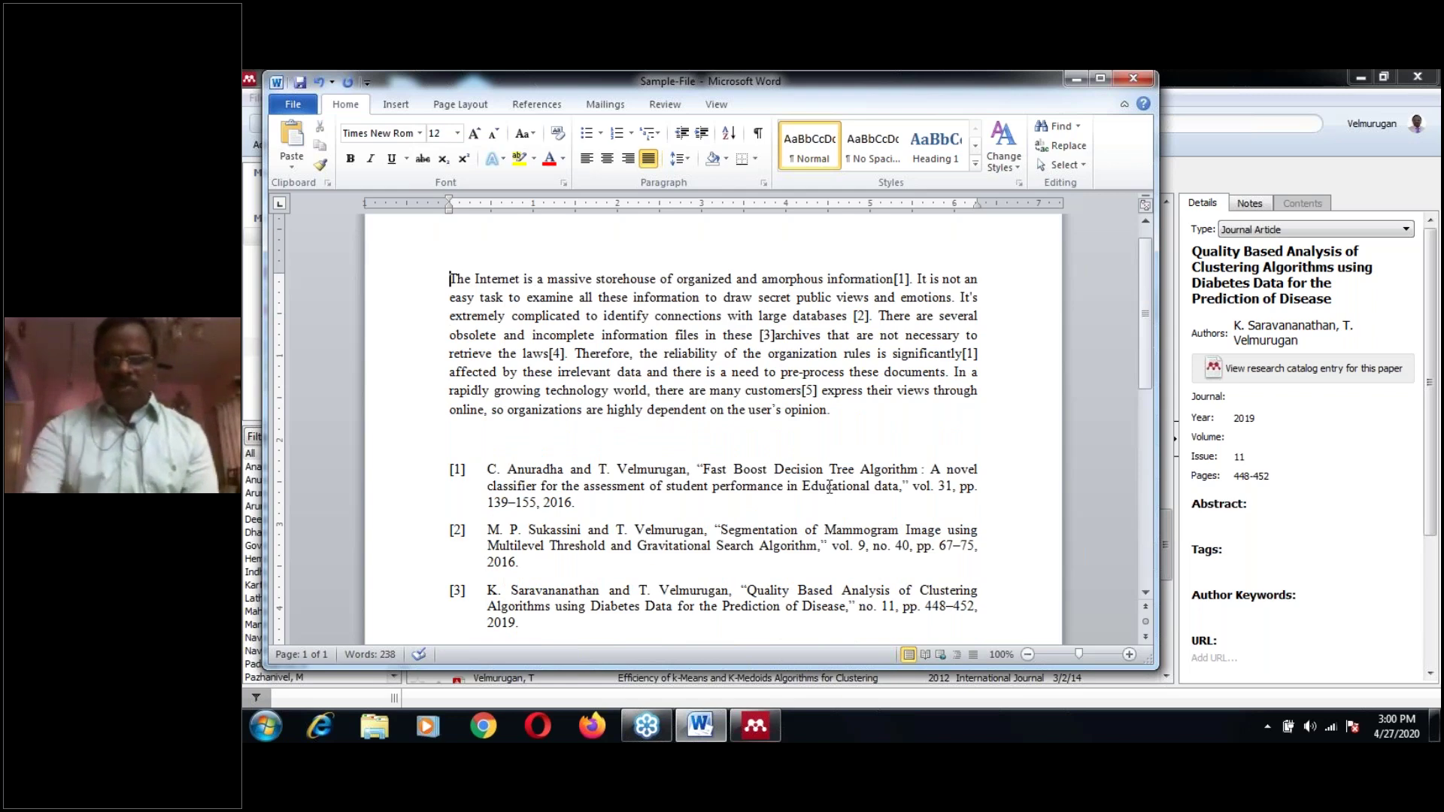
{"action": "scroll", "coordinate": [830, 487], "scroll_direction": "down", "scroll_amount": 2}
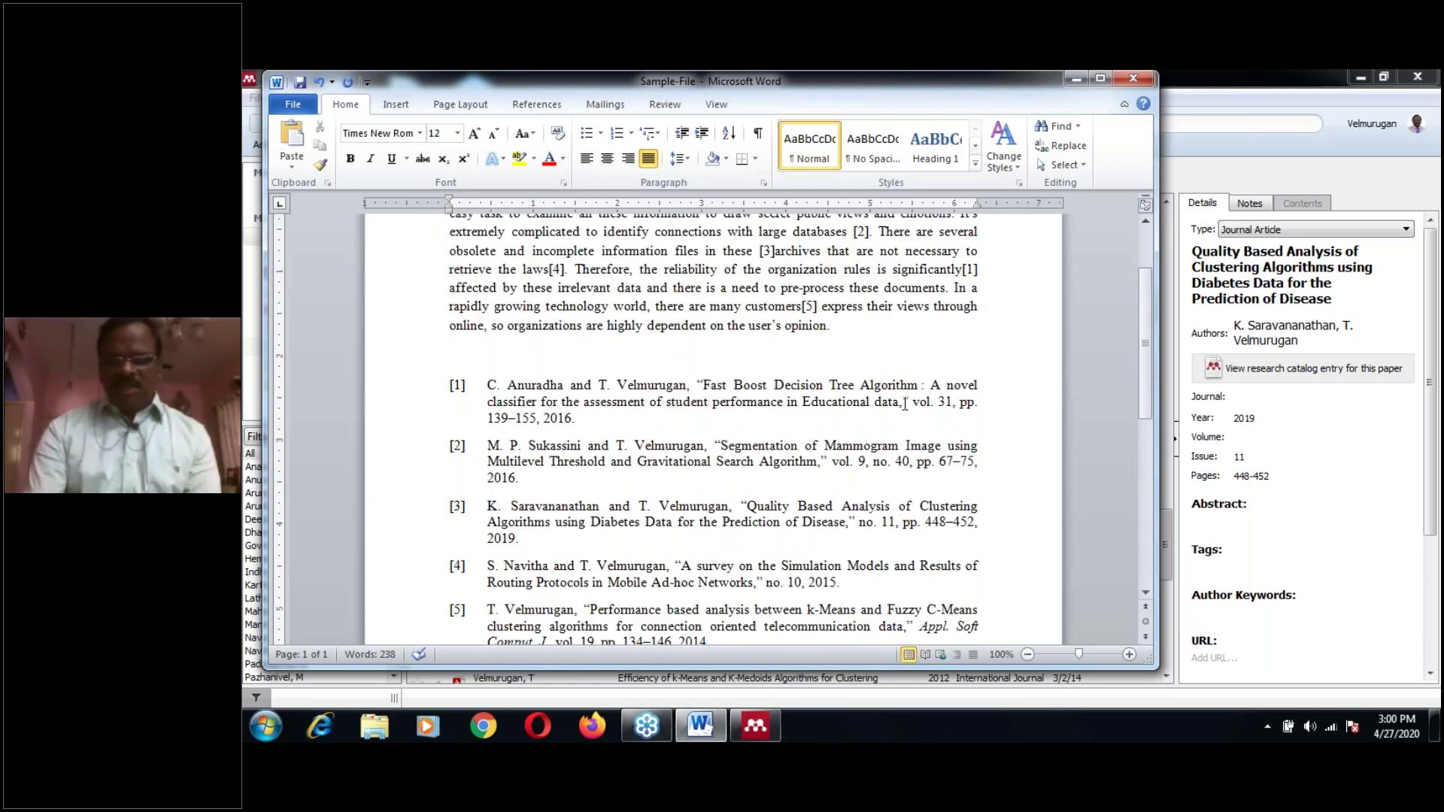
{"action": "left_click", "coordinate": [904, 404]}
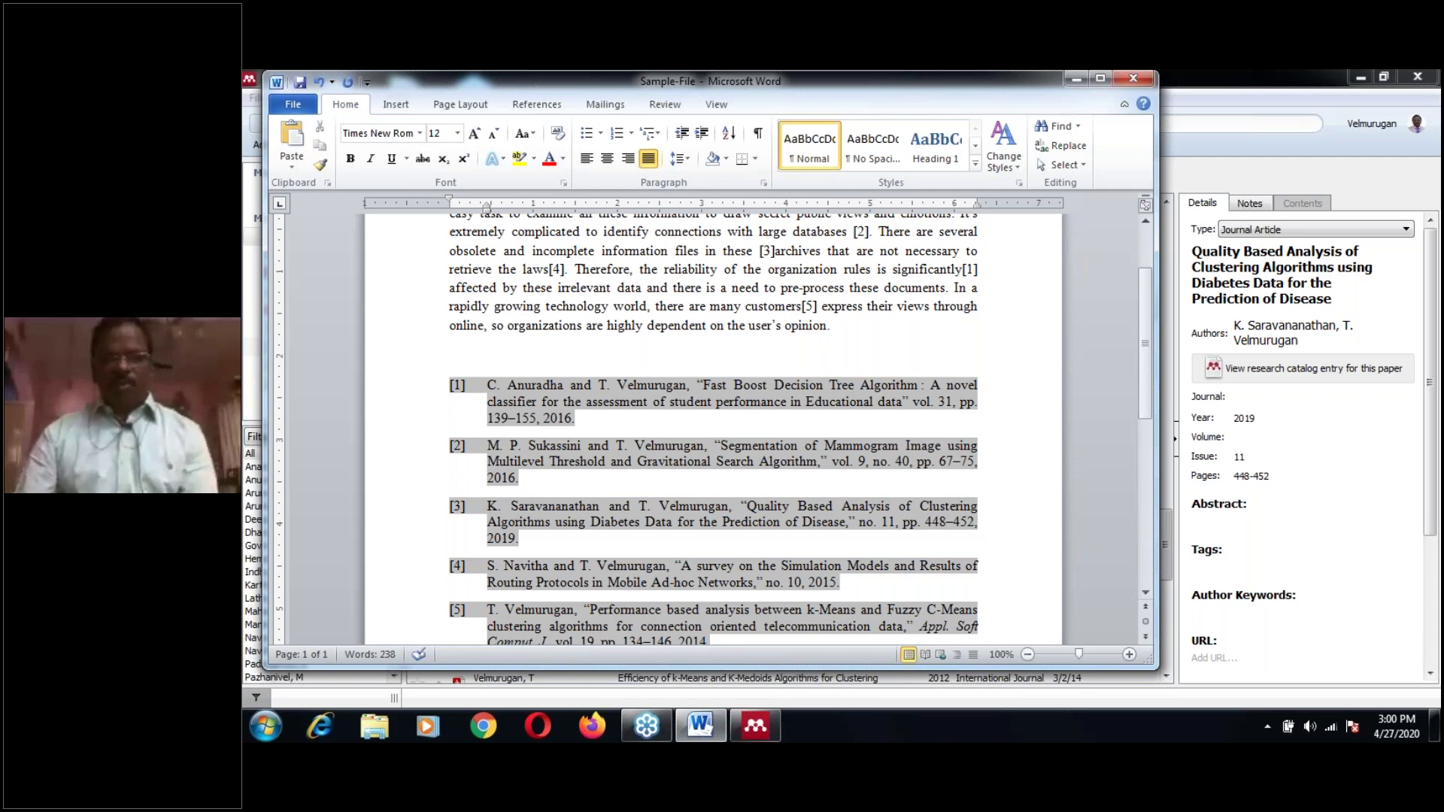
{"action": "type", "text": ","}
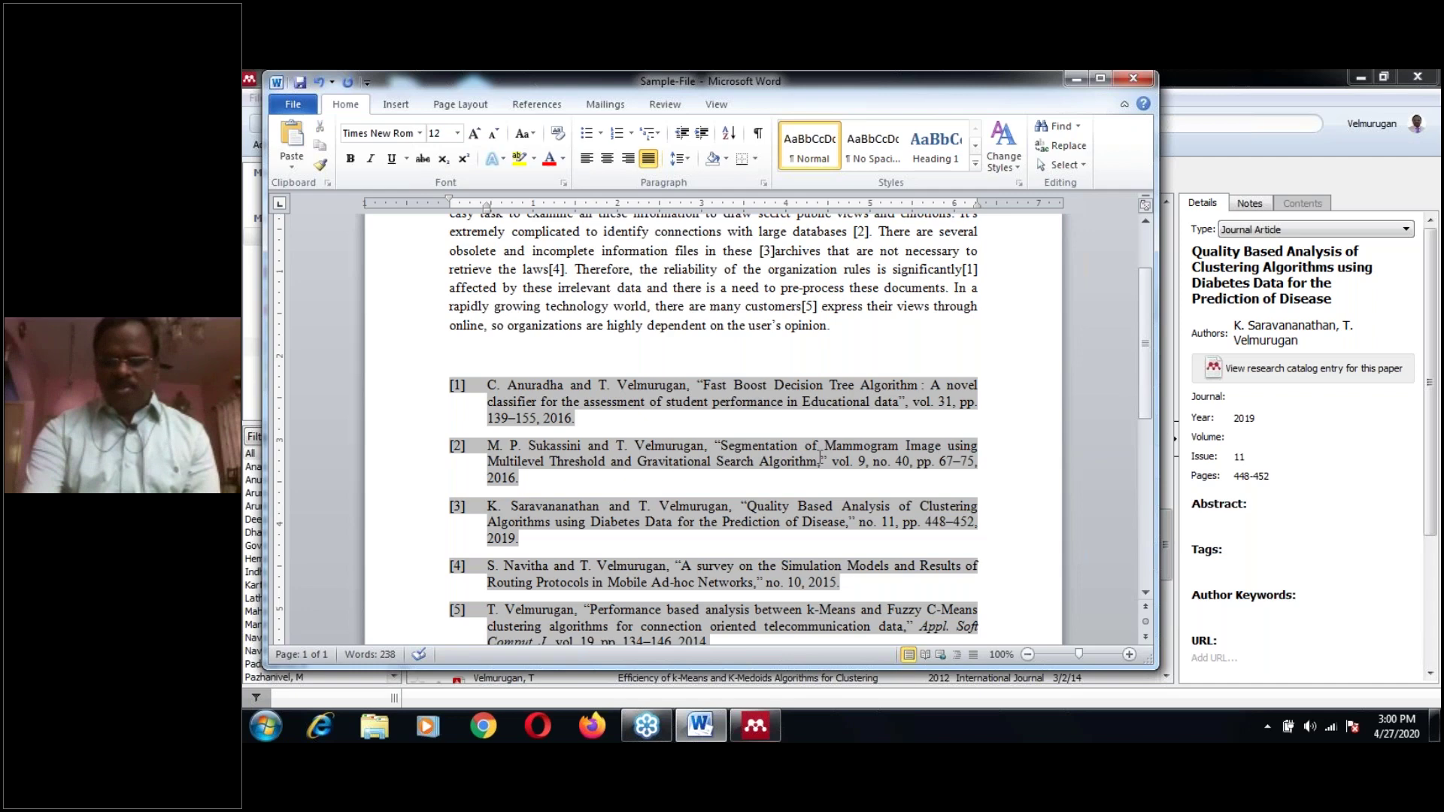
{"action": "key", "text": "BackSpace"}
{"action": "key", "text": "Right"}
{"action": "type", "text": ","}
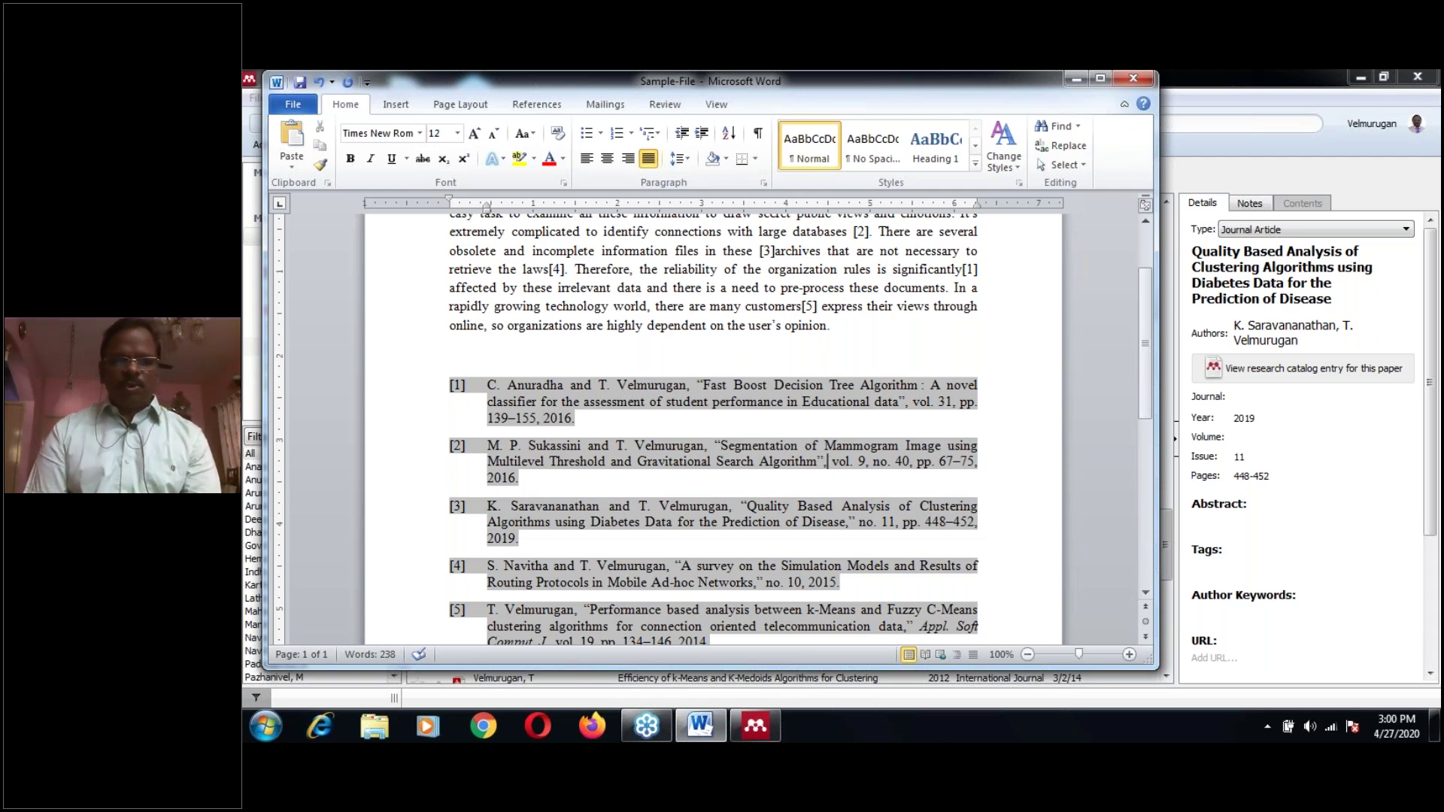
Save and close the Sample-File document, and reopen it from the desktop.
{"action": "left_click", "coordinate": [897, 531]}
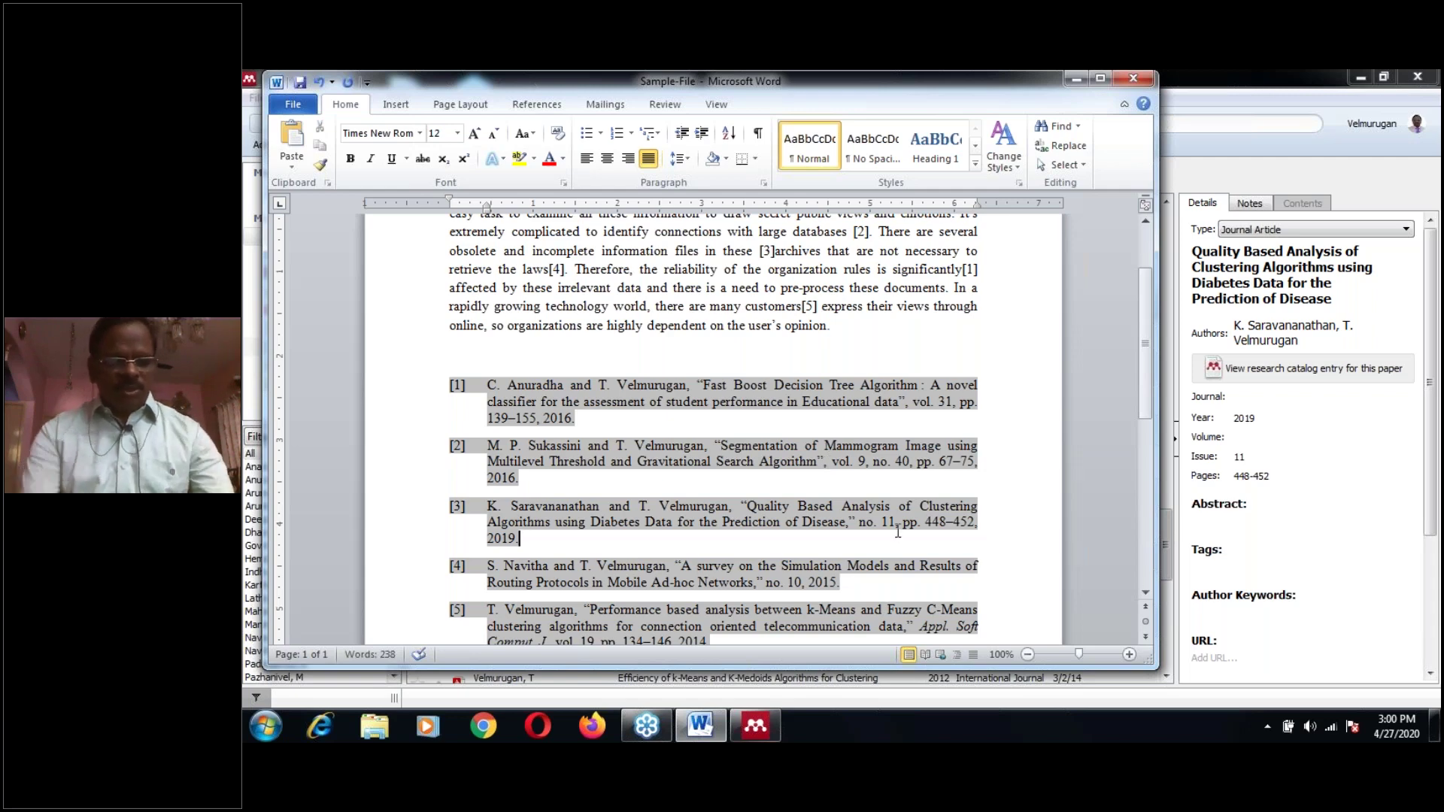
{"action": "key", "text": "ctrl+s"}
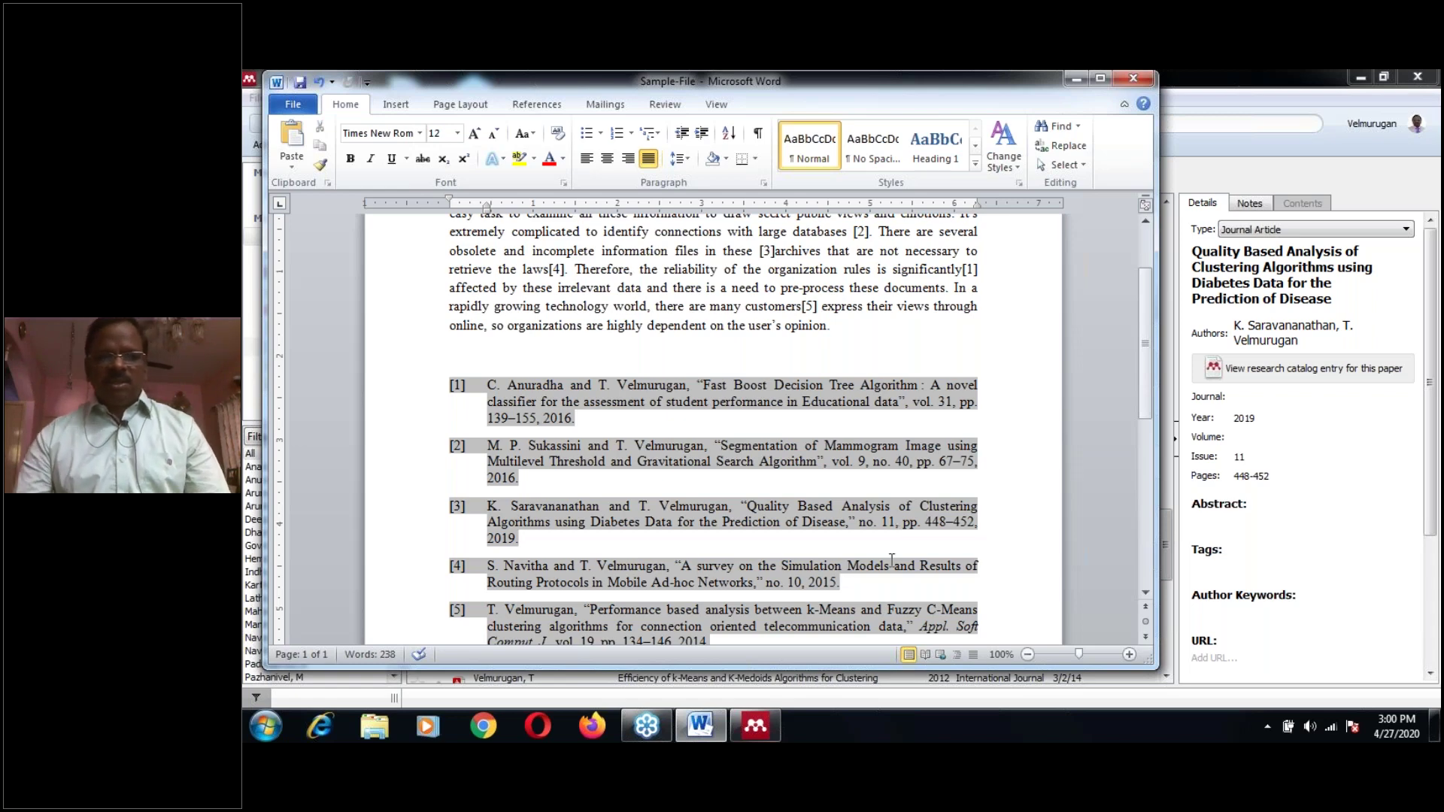
{"action": "left_click", "coordinate": [1132, 79]}
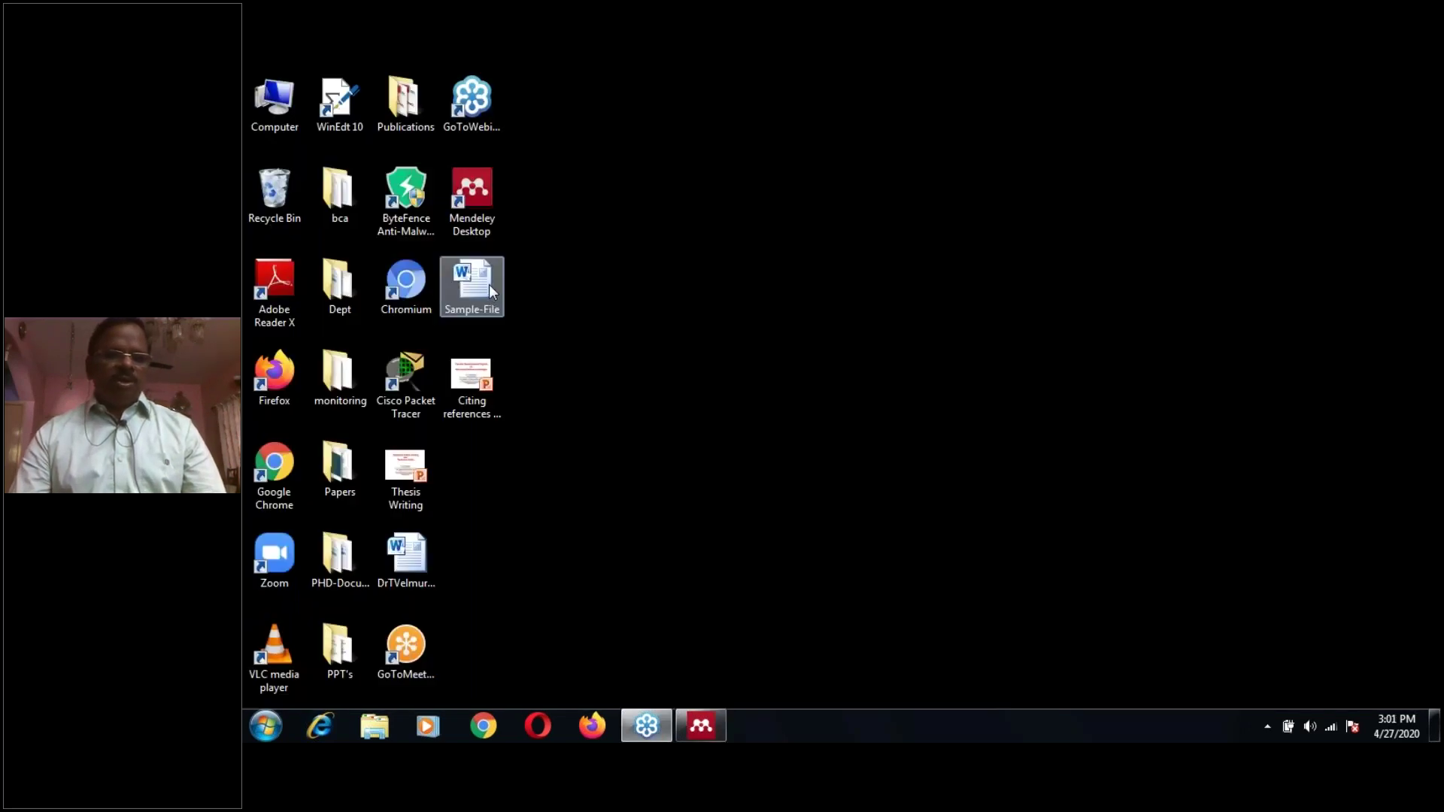
{"action": "double_click", "coordinate": [489, 284]}
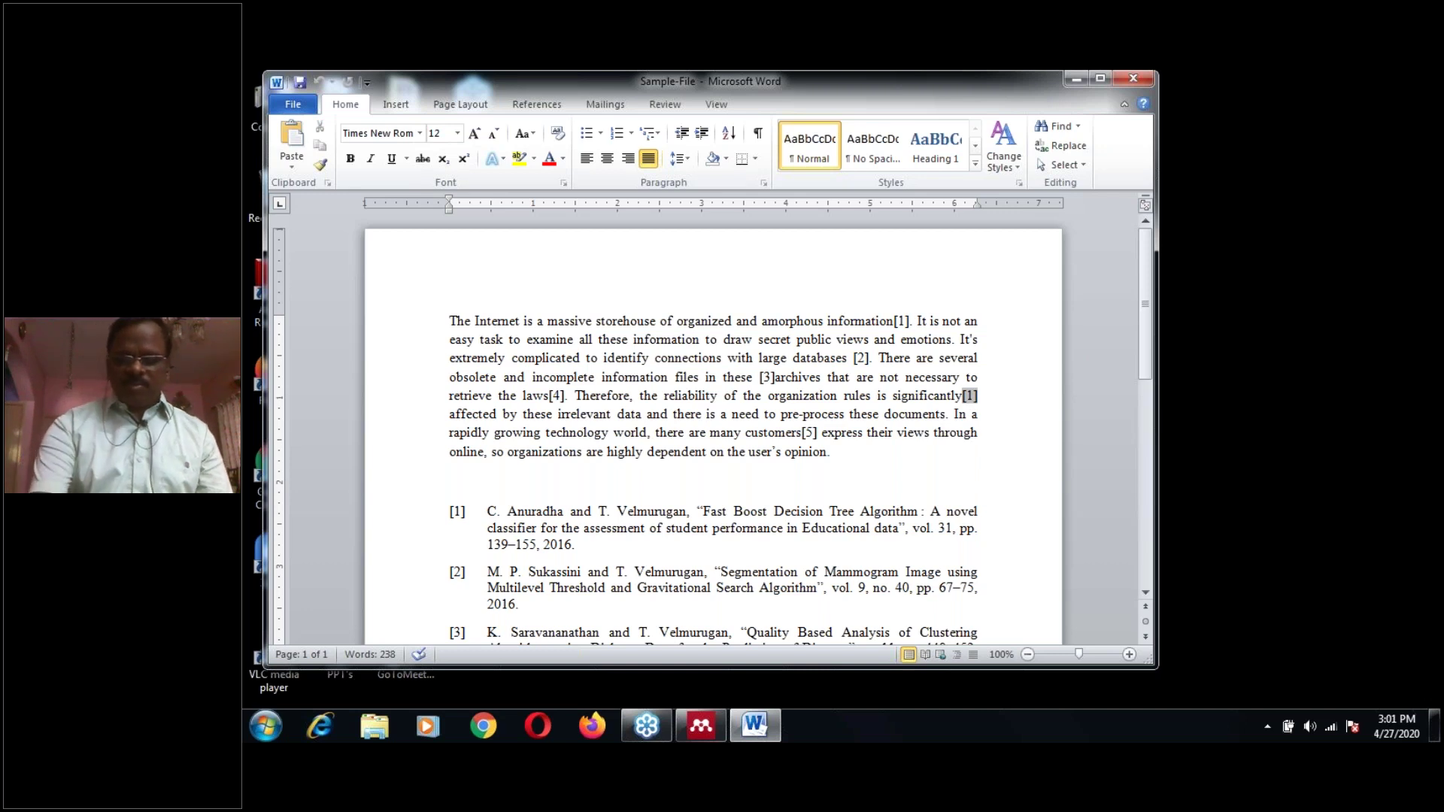
Delete the [1] citation after "significantly", choosing to keep the manual edit, and check the reference list.
{"action": "key", "text": "BackSpace"}
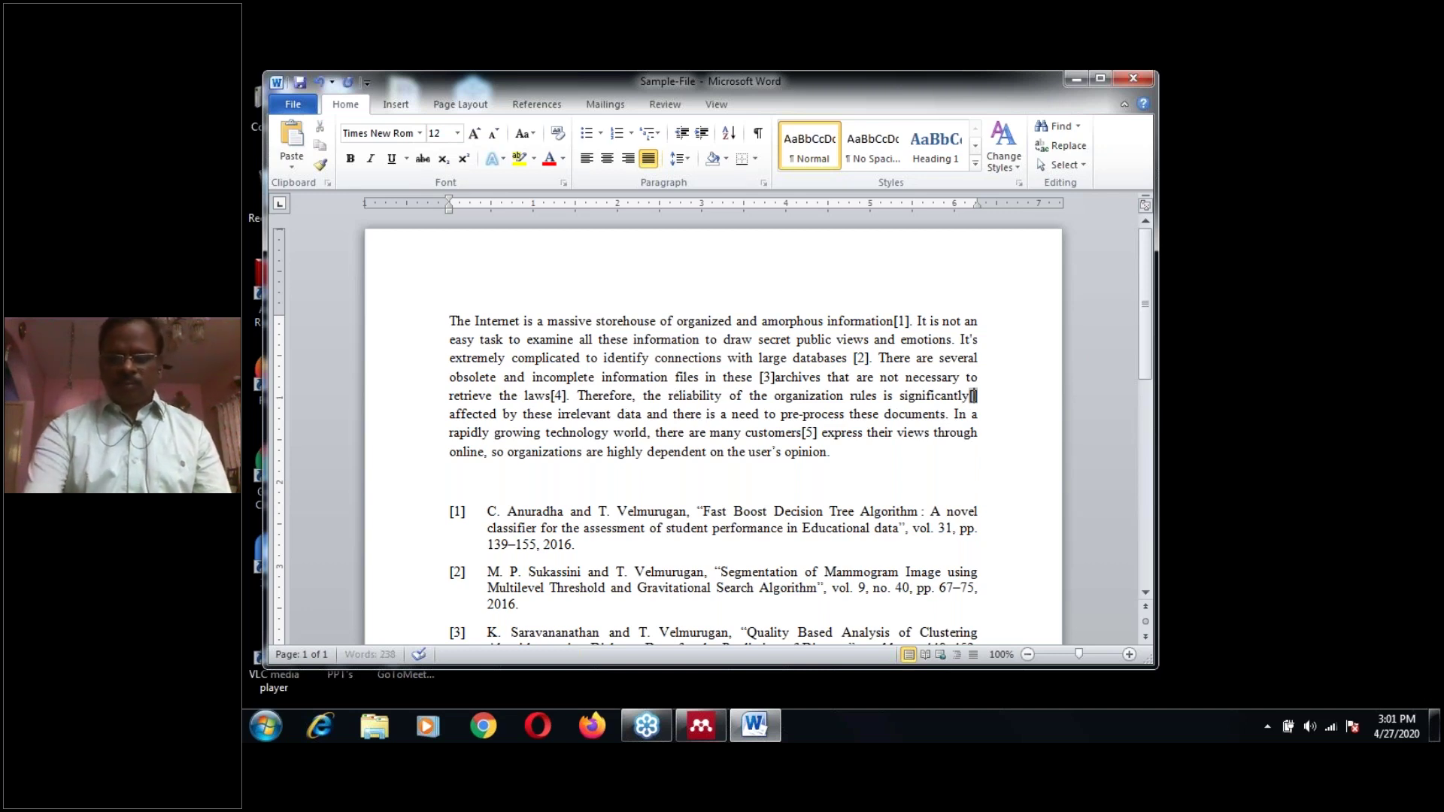
{"action": "key", "text": "Delete"}
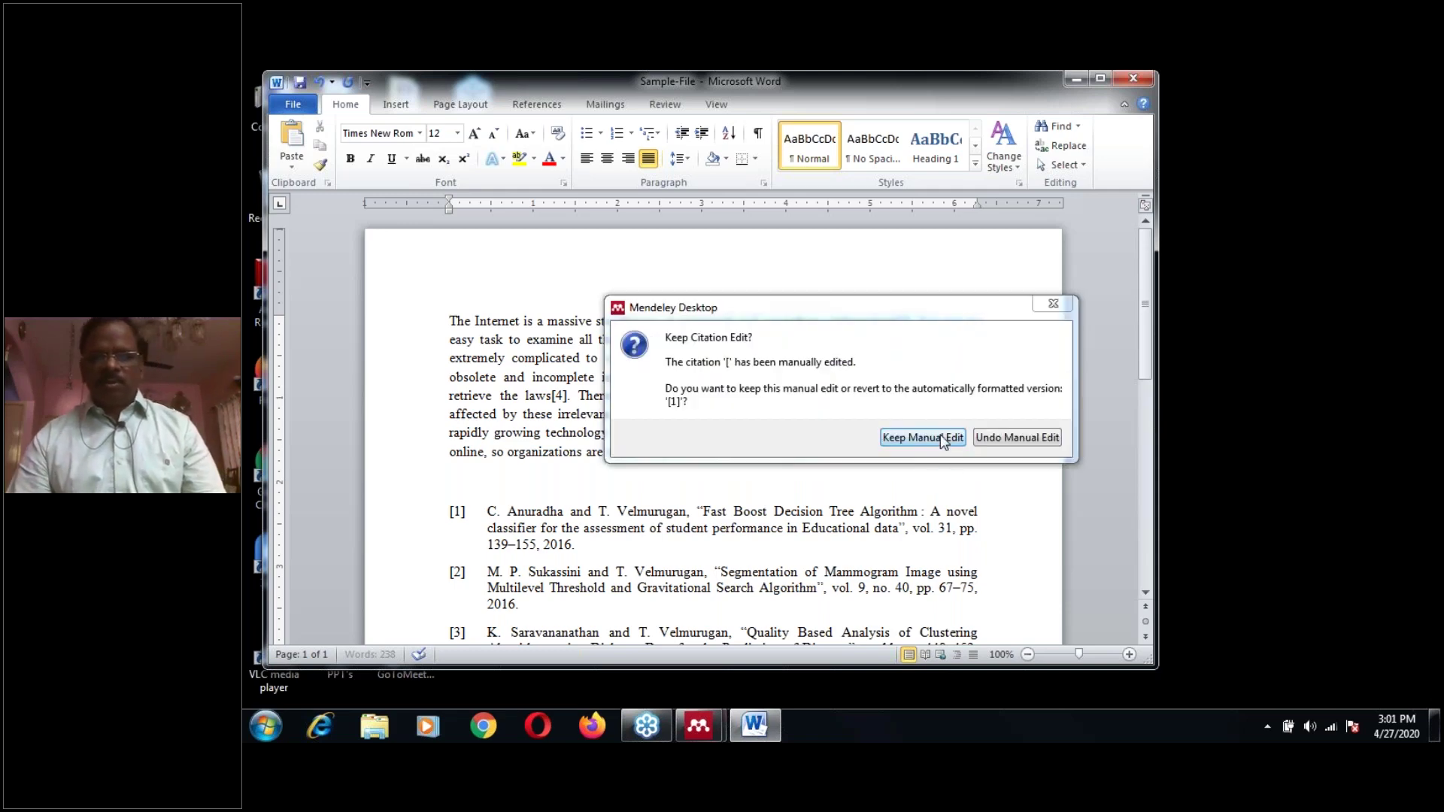
{"action": "left_click", "coordinate": [942, 439]}
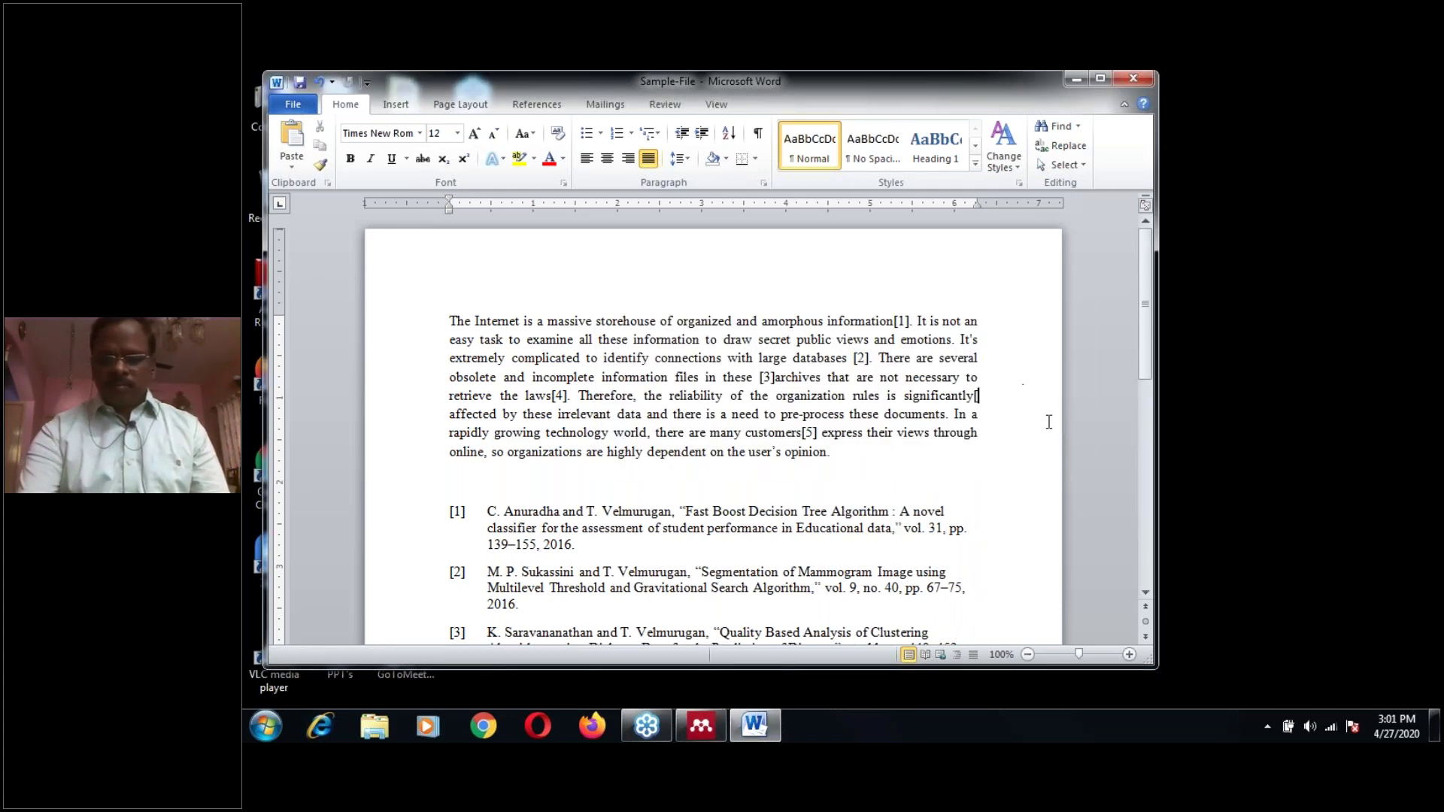
{"action": "key", "text": "Delete"}
{"action": "left_click", "coordinate": [869, 412]}
{"action": "scroll", "coordinate": [881, 399], "scroll_direction": "down", "scroll_amount": 3}
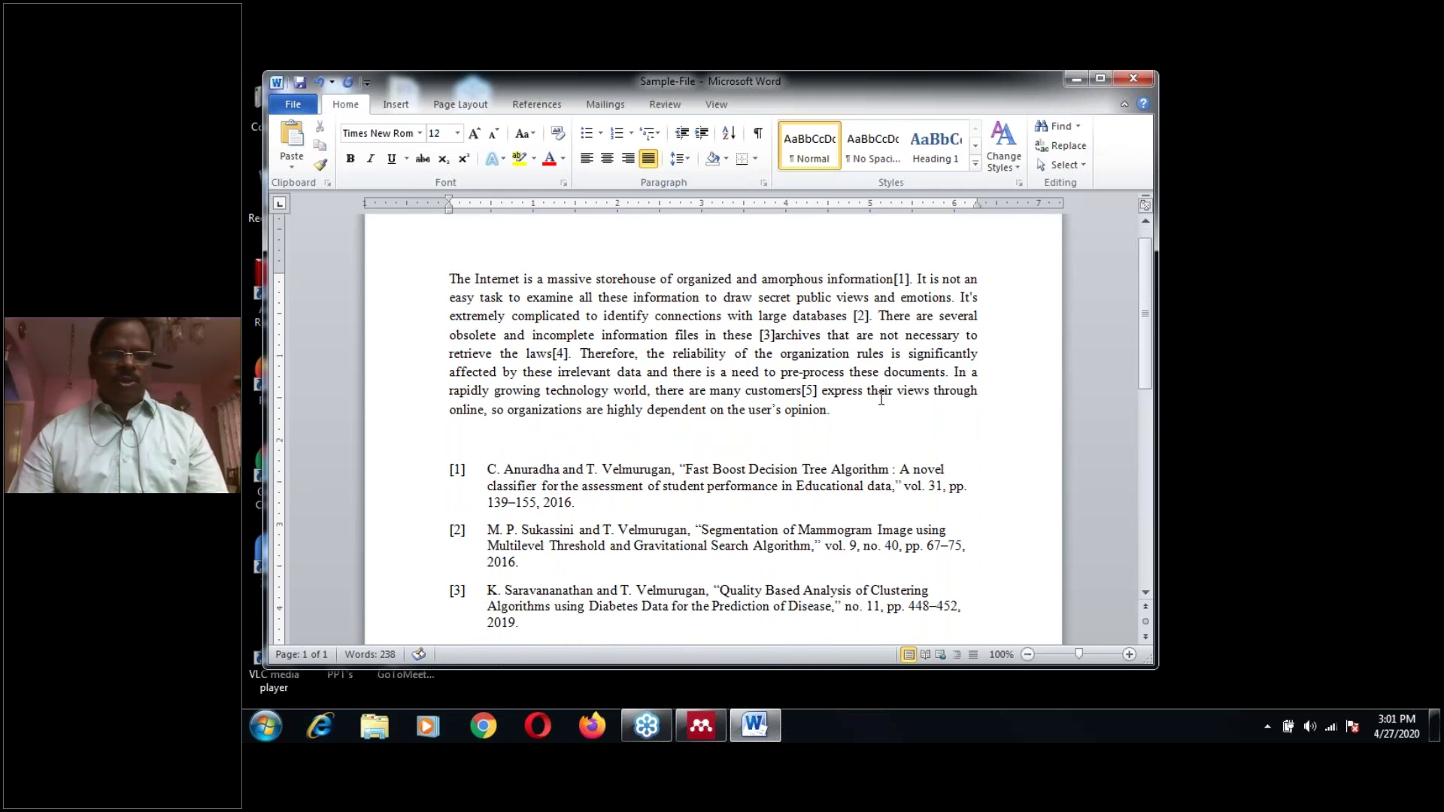
{"action": "scroll", "coordinate": [889, 408], "scroll_direction": "up", "scroll_amount": 1}
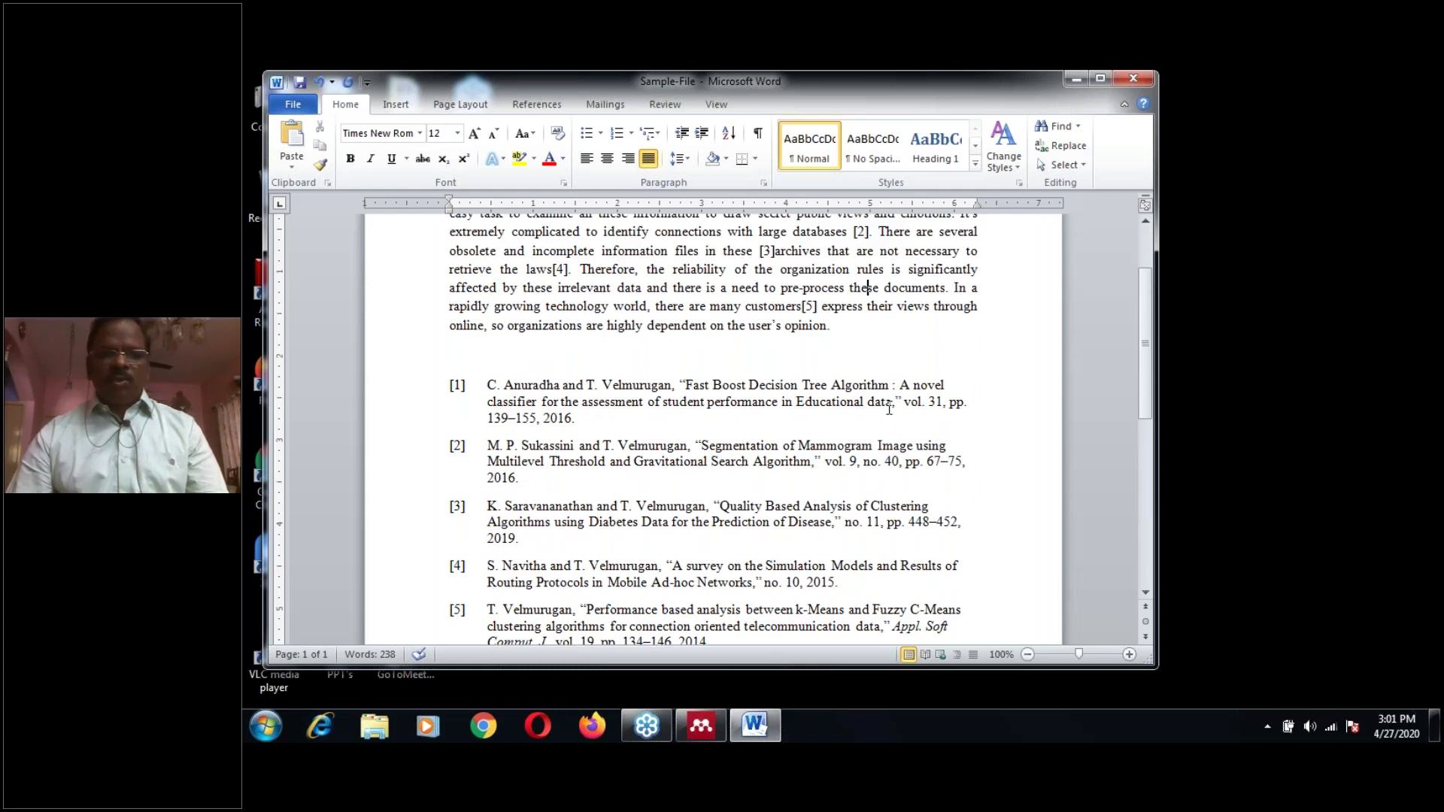
Delete the [2] citation after "large databases" in the paragraph.
{"action": "scroll", "coordinate": [889, 408], "scroll_direction": "up", "scroll_amount": 2}
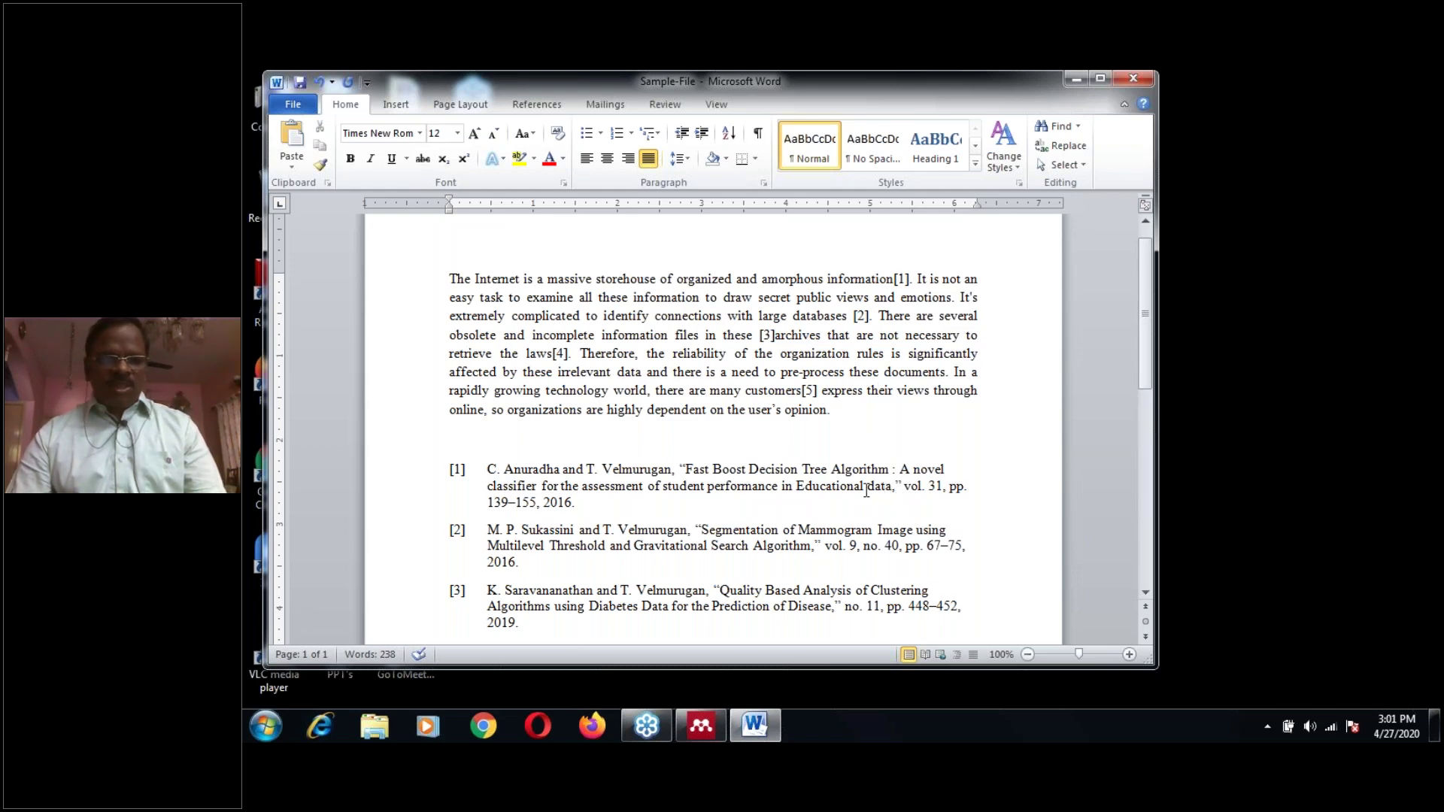
{"action": "scroll", "coordinate": [866, 491], "scroll_direction": "down", "scroll_amount": 1}
{"action": "scroll", "coordinate": [867, 490], "scroll_direction": "down", "scroll_amount": 1}
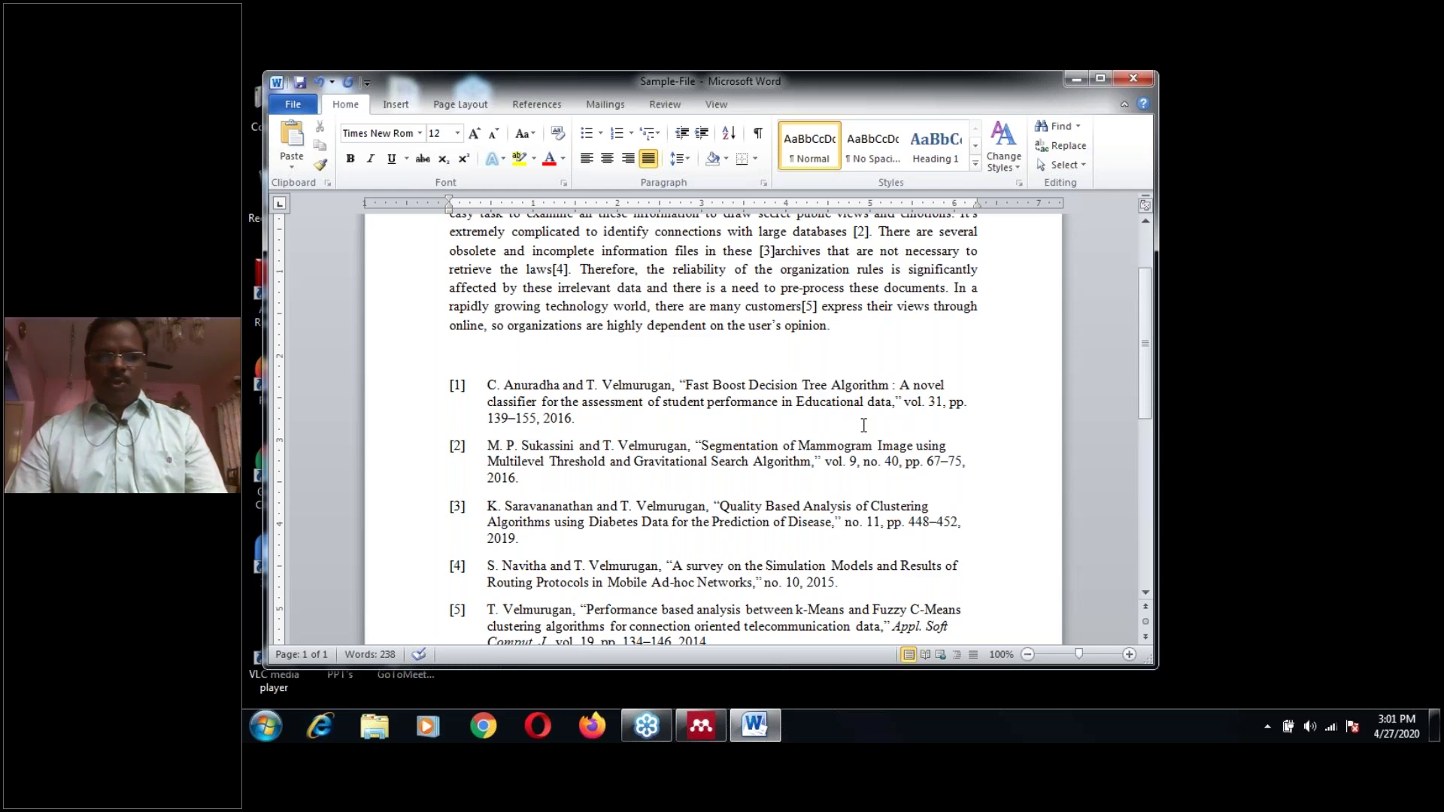
{"action": "scroll", "coordinate": [863, 425], "scroll_direction": "down", "scroll_amount": 2}
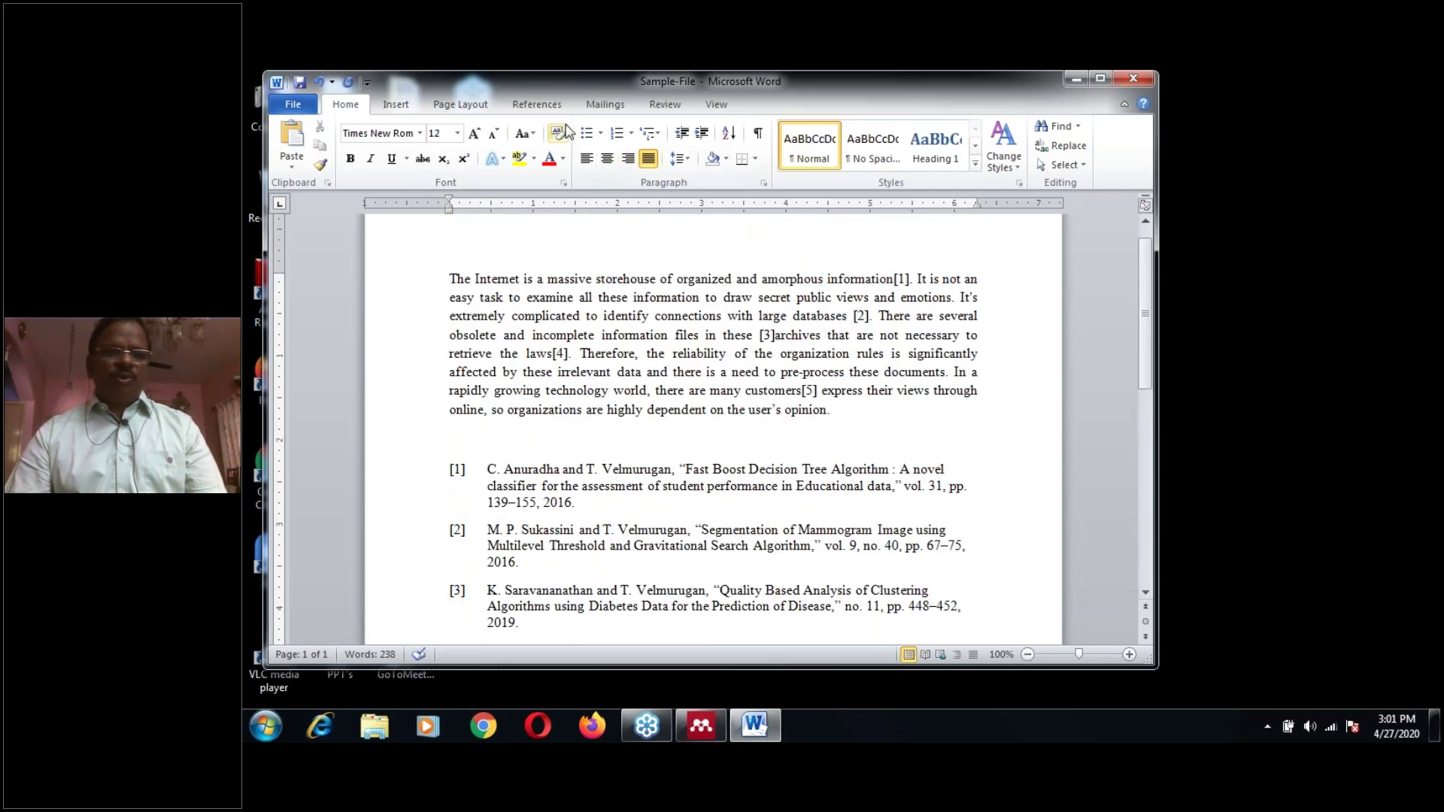
{"action": "left_click", "coordinate": [536, 104]}
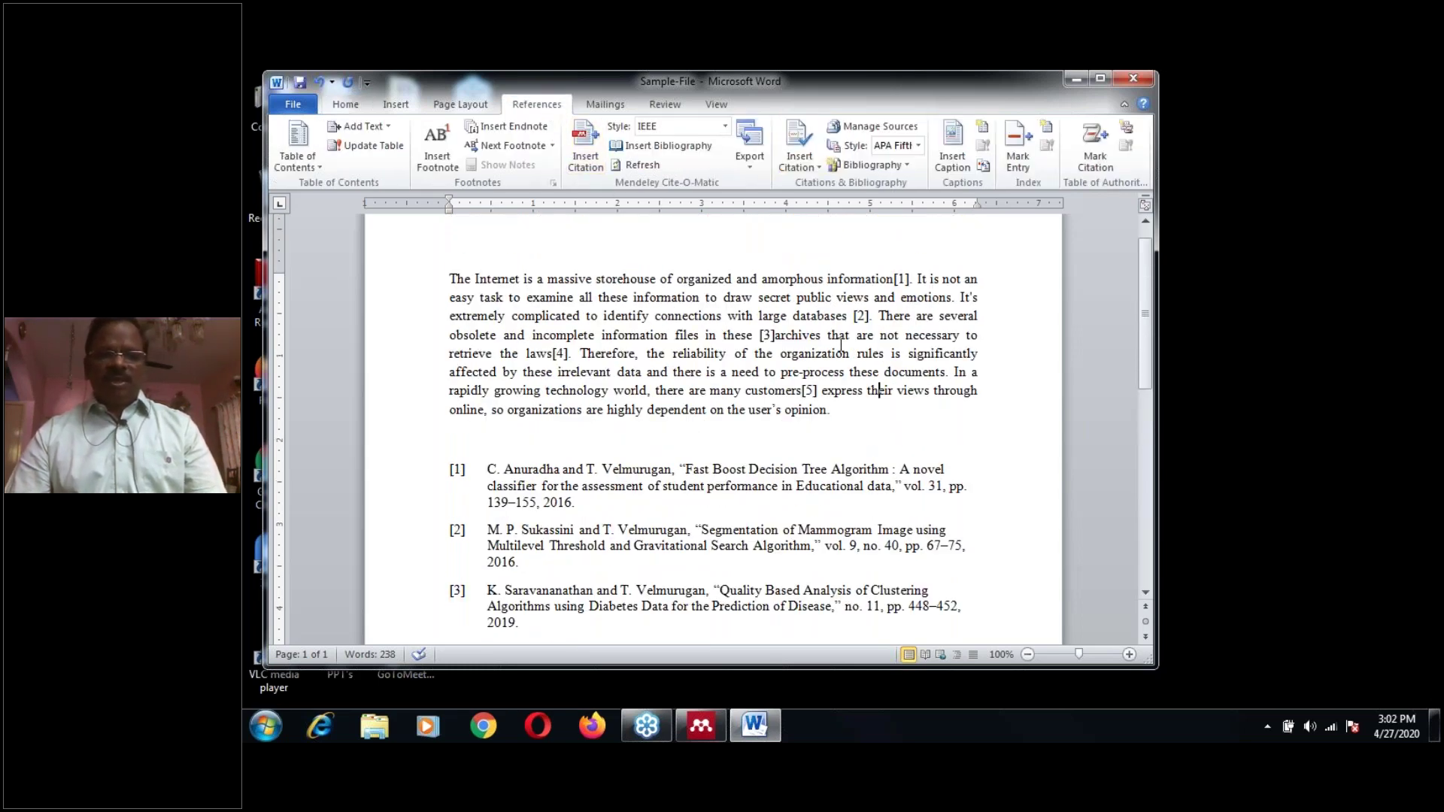
{"action": "left_click", "coordinate": [860, 316]}
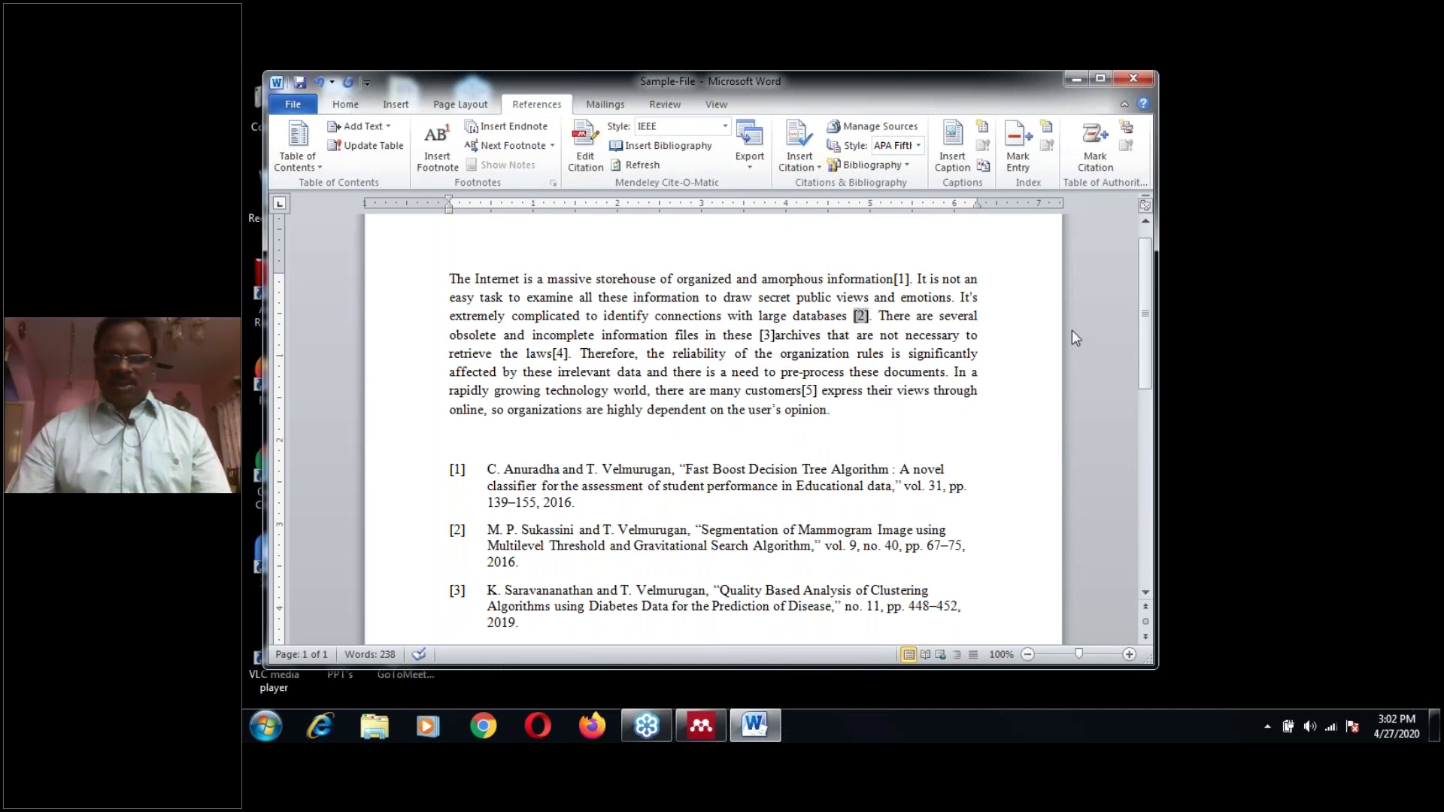
{"action": "key", "text": "Delete"}
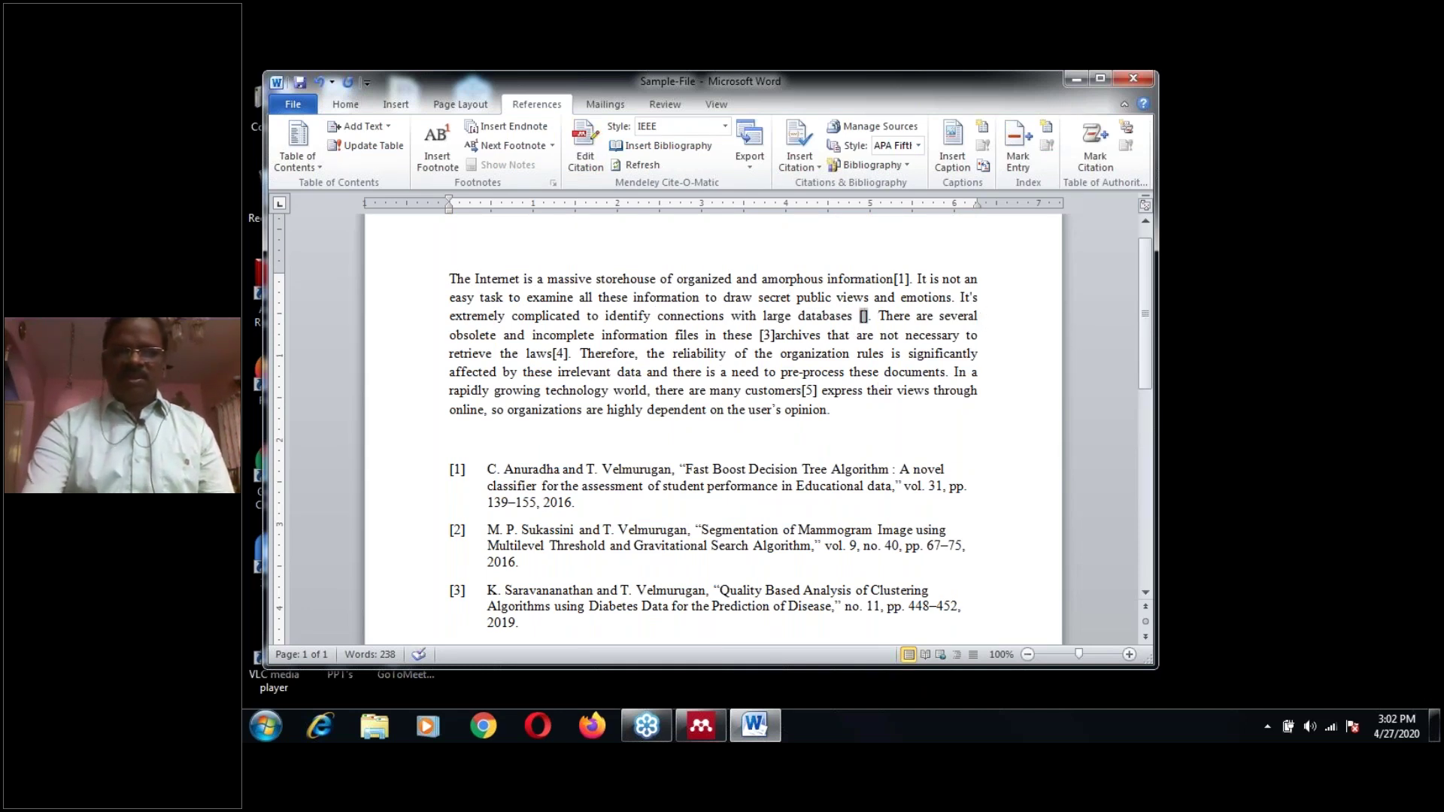
{"action": "key", "text": "Return"}
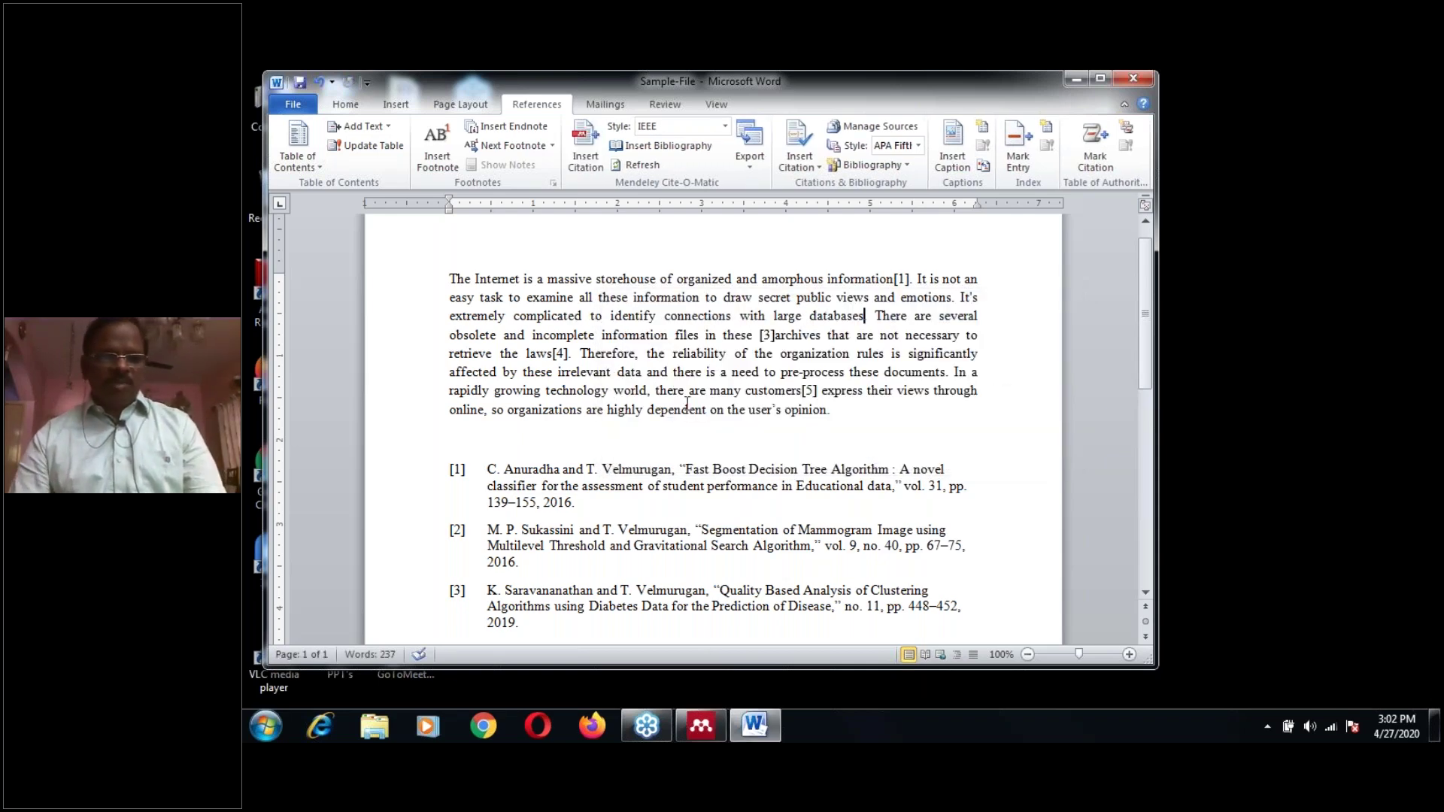
Check the reference list against the paragraph and refresh the Mendeley citations and bibliography to renumber them.
{"action": "scroll", "coordinate": [688, 404], "scroll_direction": "down", "scroll_amount": 1}
{"action": "scroll", "coordinate": [688, 404], "scroll_direction": "down", "scroll_amount": 4}
{"action": "scroll", "coordinate": [688, 391], "scroll_direction": "up", "scroll_amount": 2}
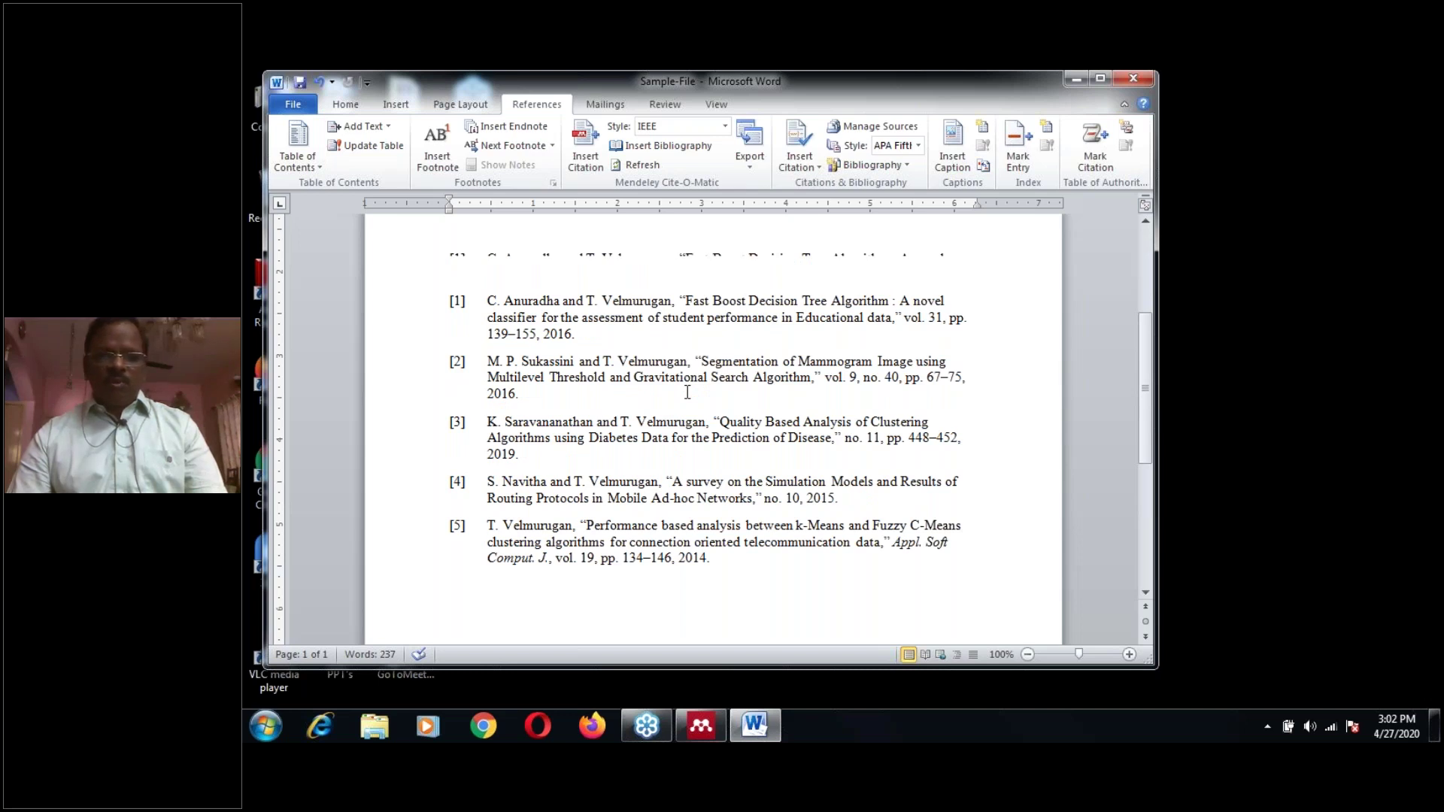
{"action": "scroll", "coordinate": [687, 392], "scroll_direction": "up", "scroll_amount": 5}
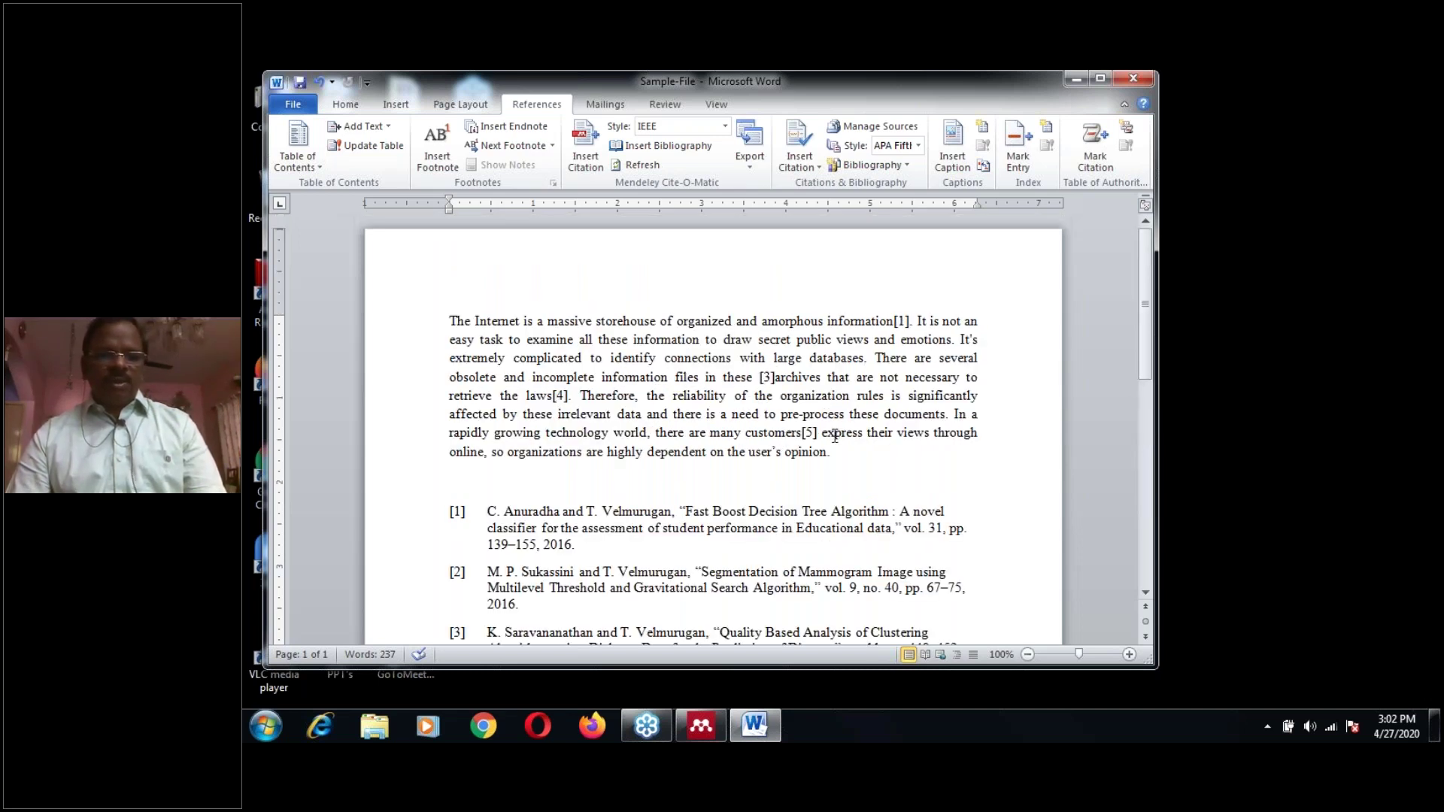
{"action": "scroll", "coordinate": [835, 436], "scroll_direction": "down", "scroll_amount": 1}
{"action": "scroll", "coordinate": [835, 436], "scroll_direction": "down", "scroll_amount": 3}
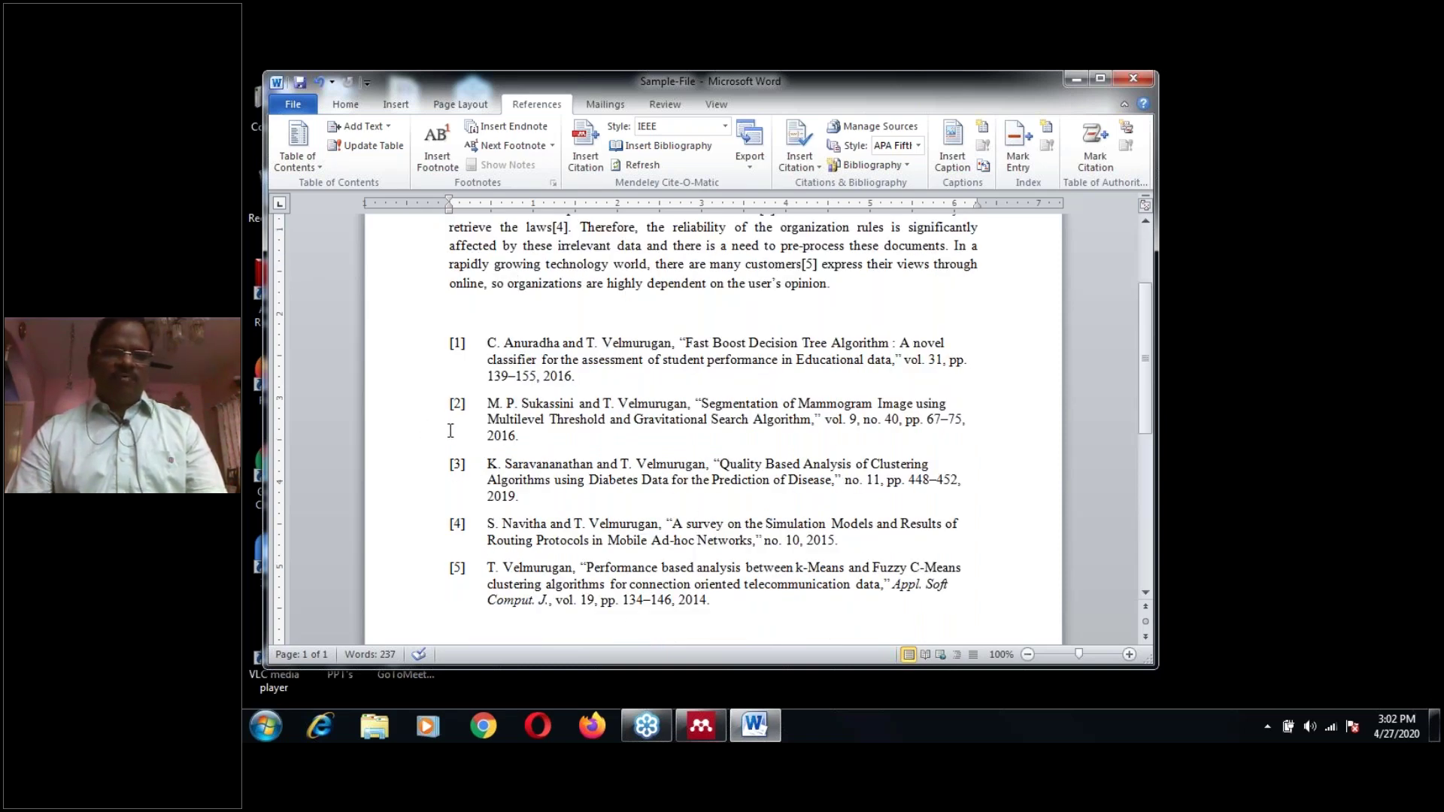
{"action": "scroll", "coordinate": [451, 430], "scroll_direction": "up", "scroll_amount": 3}
{"action": "scroll", "coordinate": [451, 430], "scroll_direction": "up", "scroll_amount": 1}
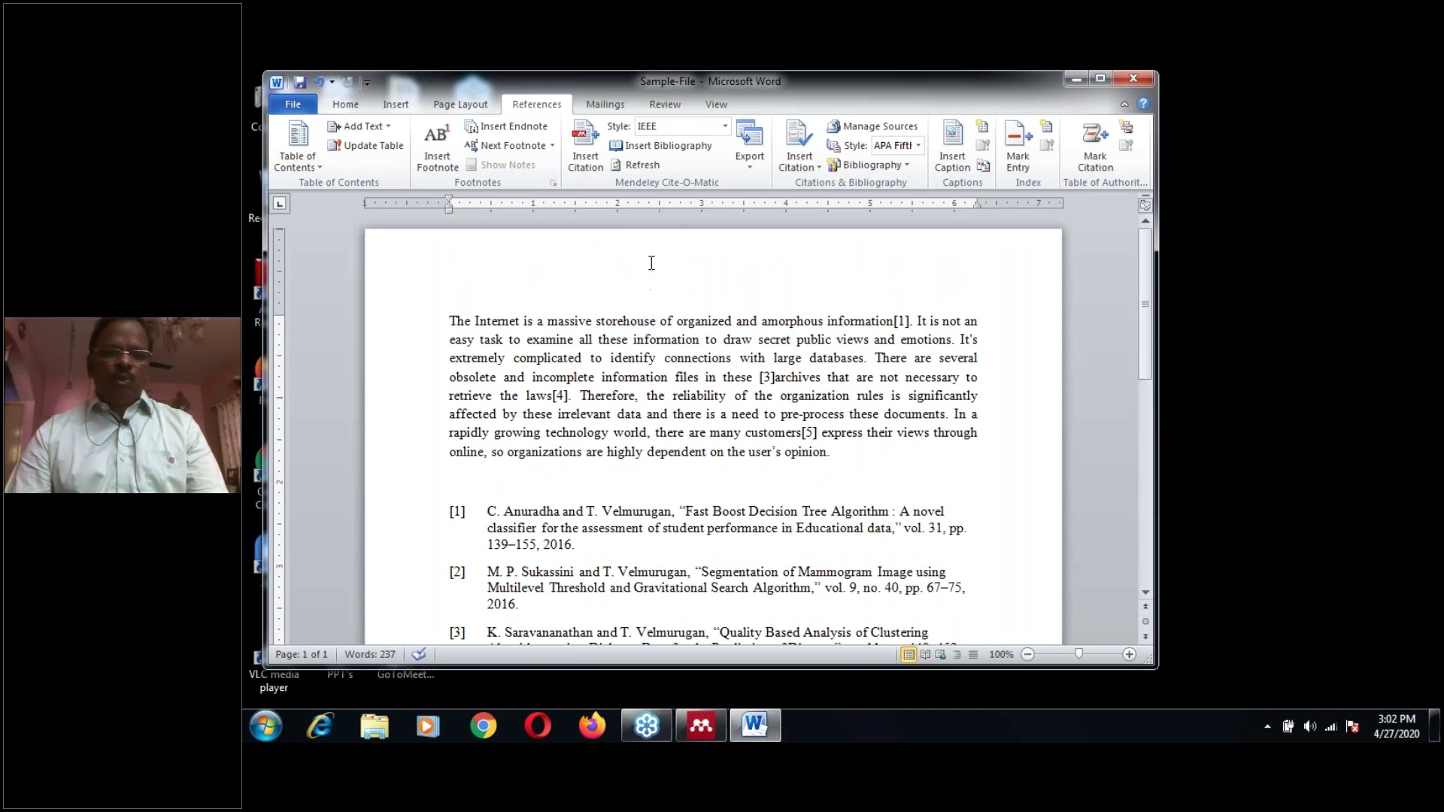
{"action": "left_click", "coordinate": [646, 166]}
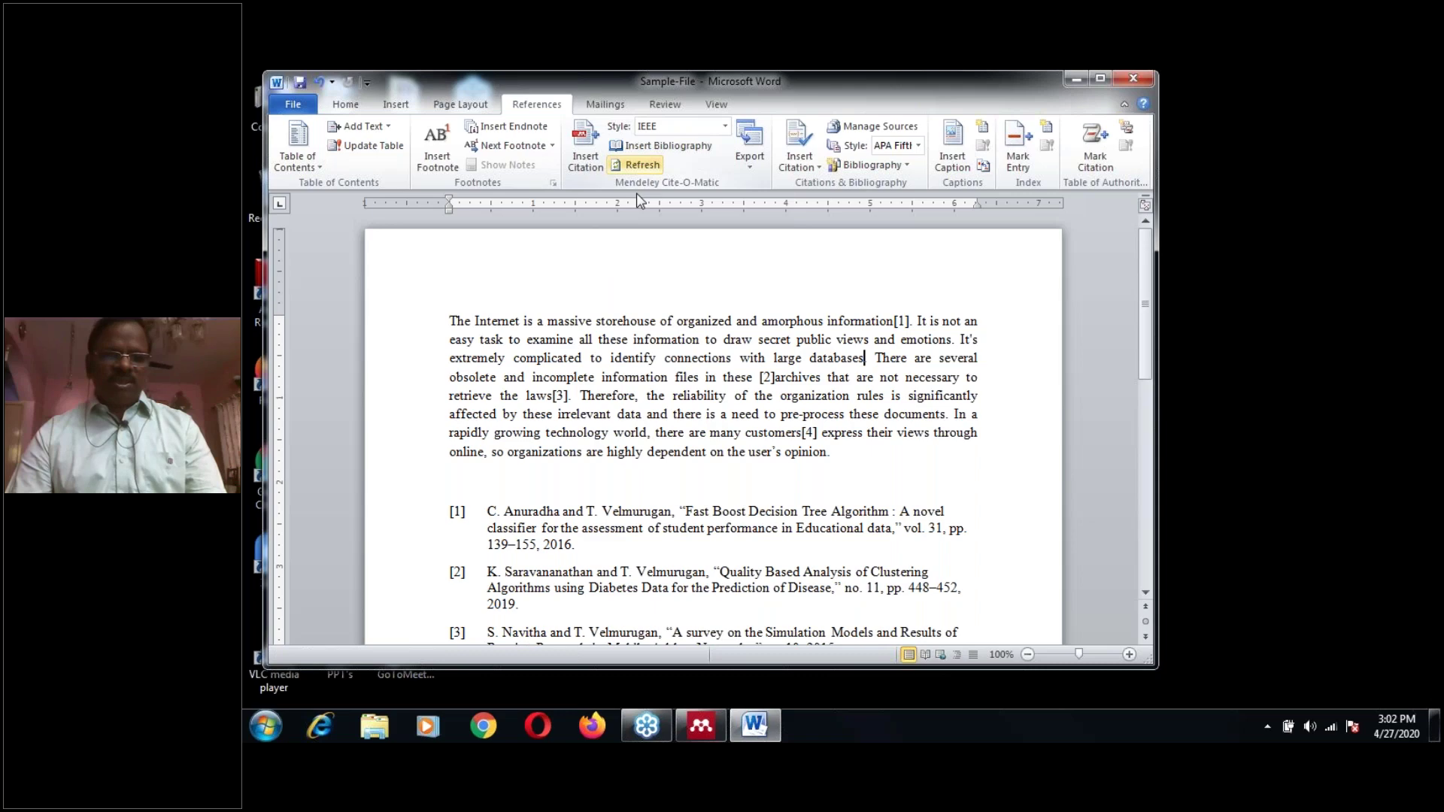
Slightly reduce the hanging indent of all four reference list entries and justify them.
{"action": "scroll", "coordinate": [801, 479], "scroll_direction": "down", "scroll_amount": 4}
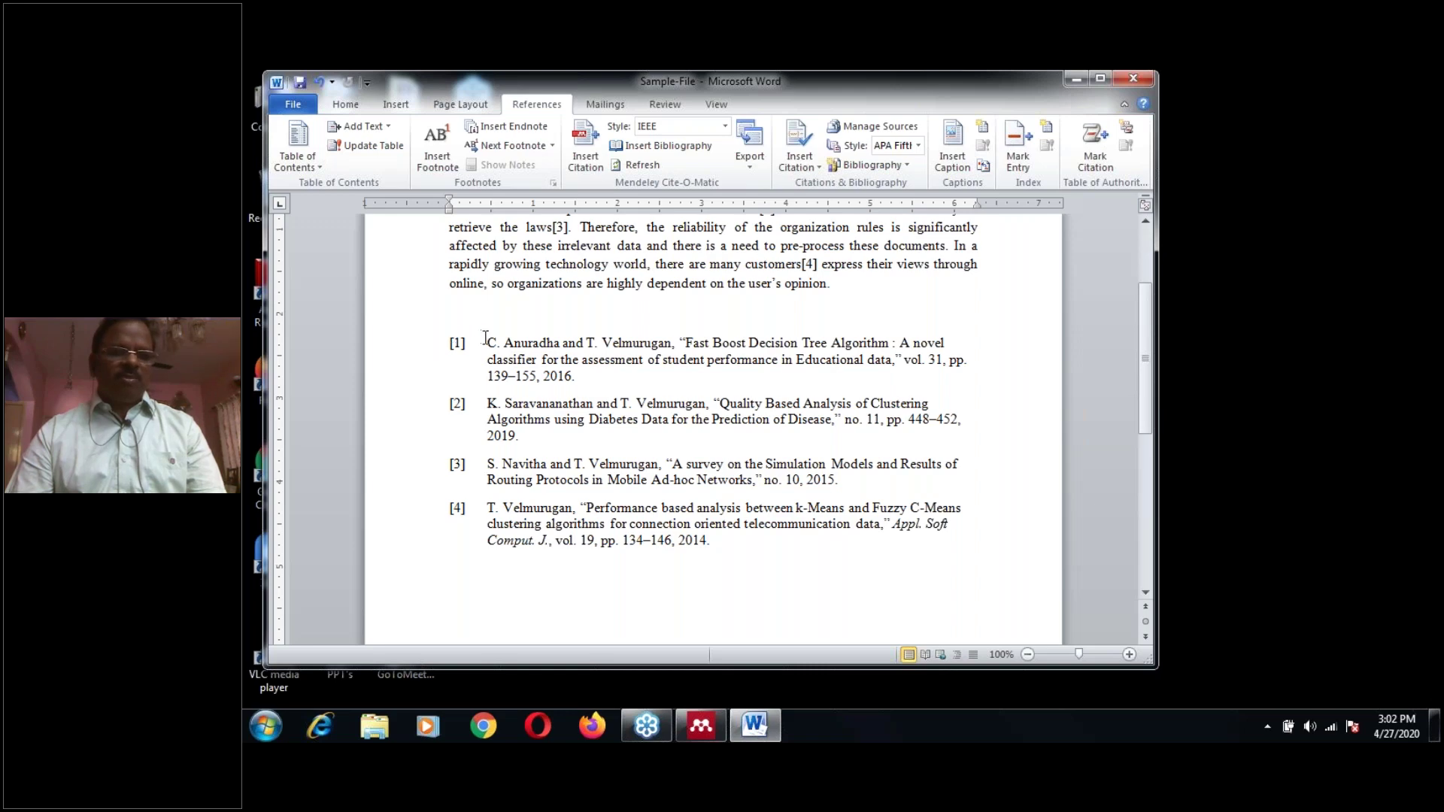
{"action": "left_click_drag", "start_coordinate": [485, 340], "coordinate": [776, 535]}
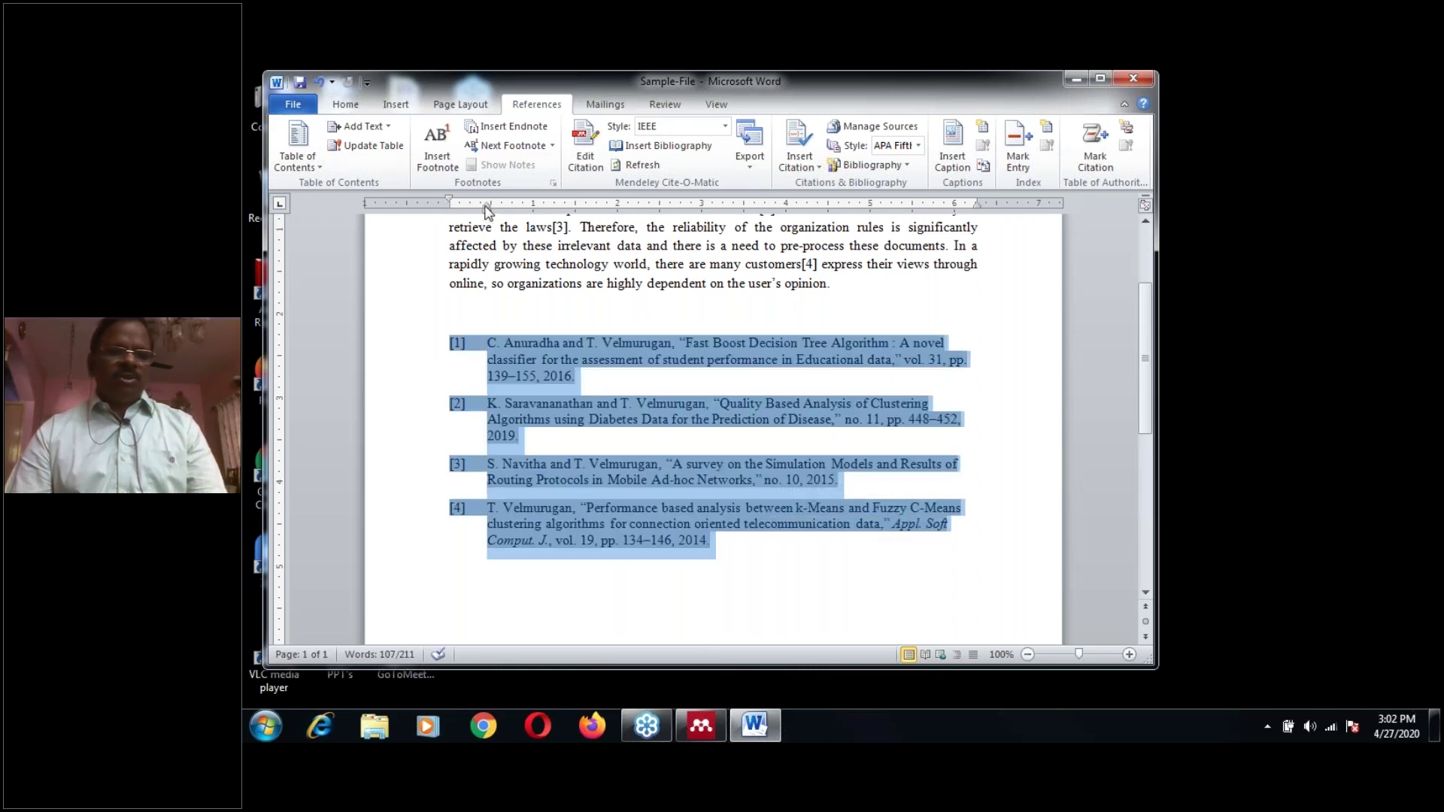
{"action": "left_click_drag", "start_coordinate": [485, 206], "coordinate": [480, 207]}
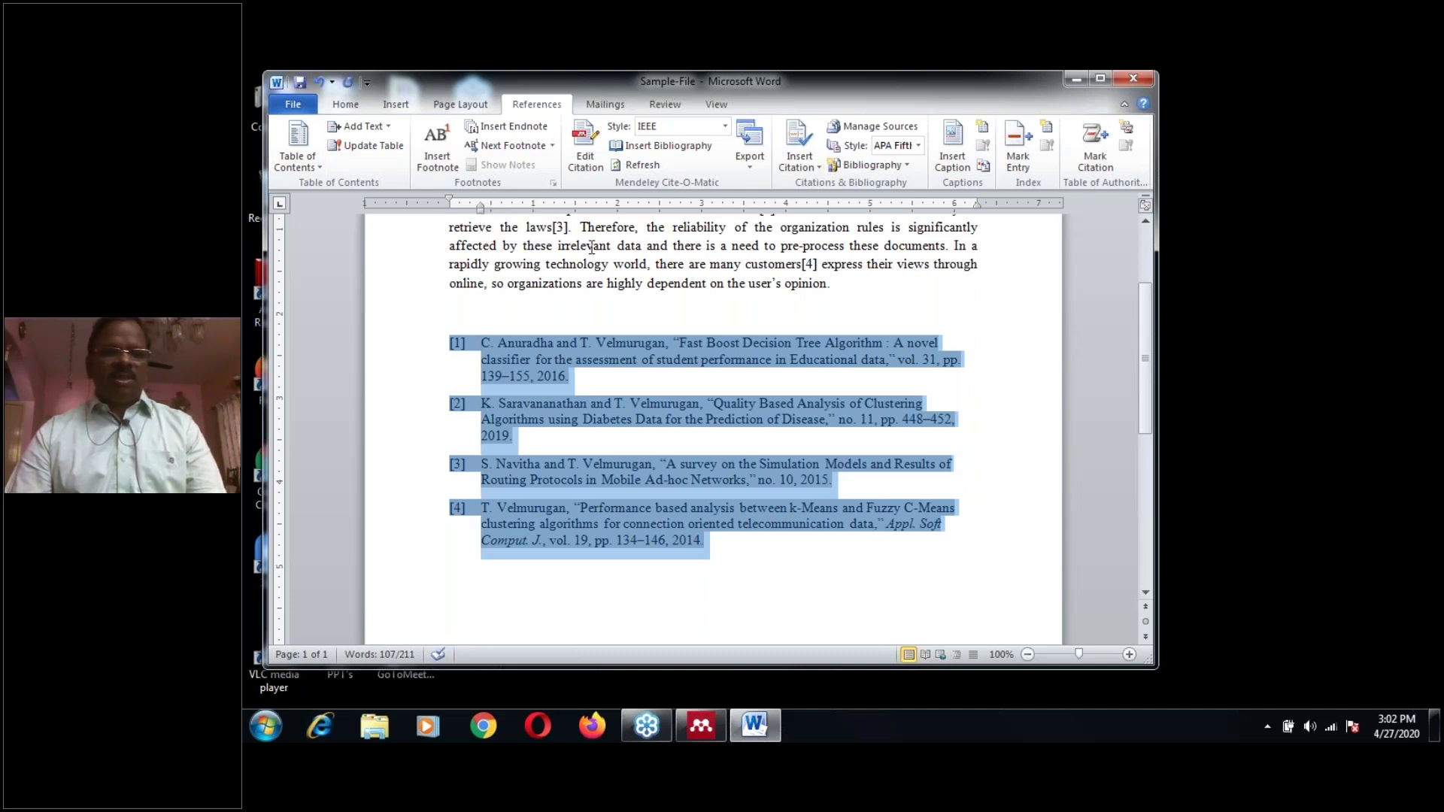
{"action": "left_click", "coordinate": [345, 104]}
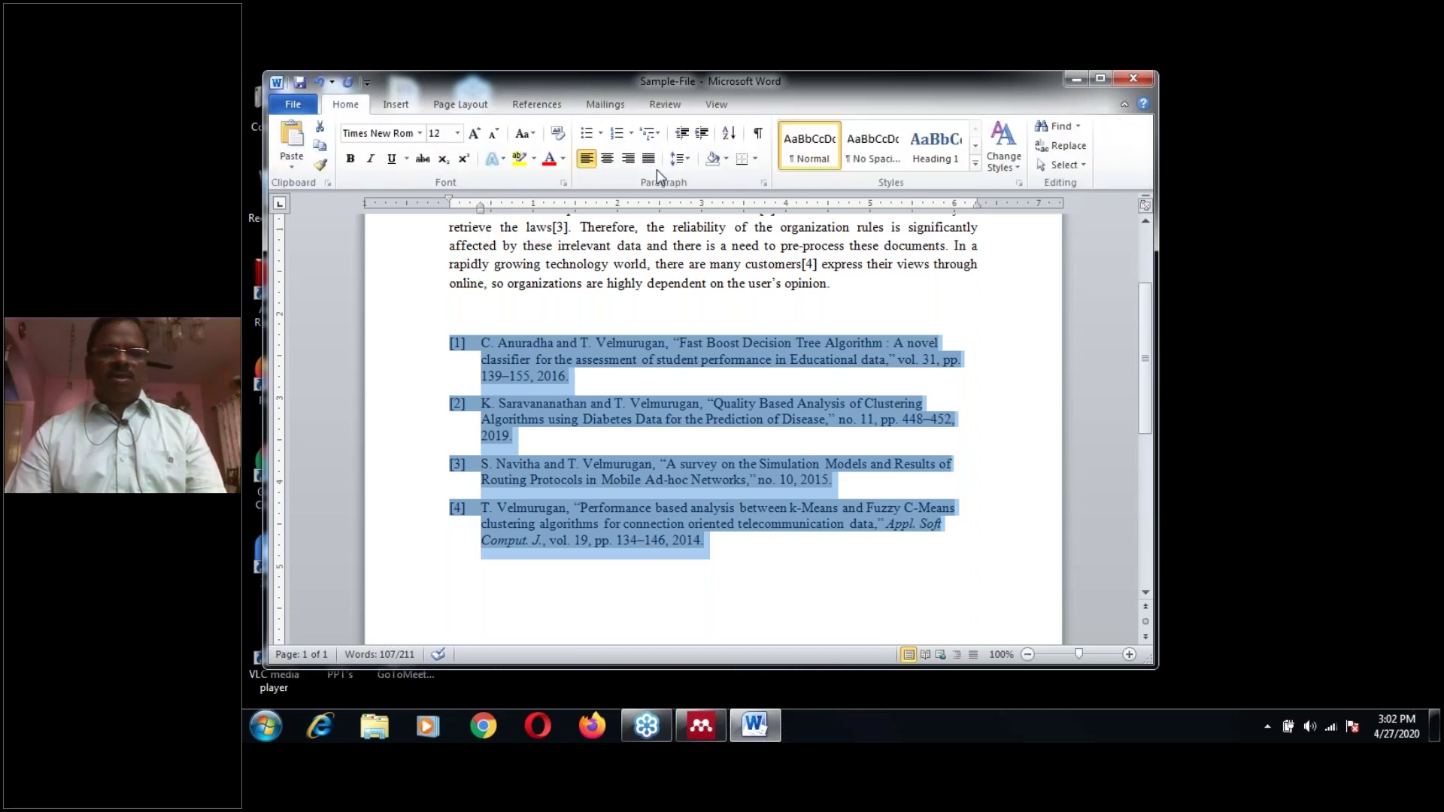
{"action": "left_click", "coordinate": [650, 160]}
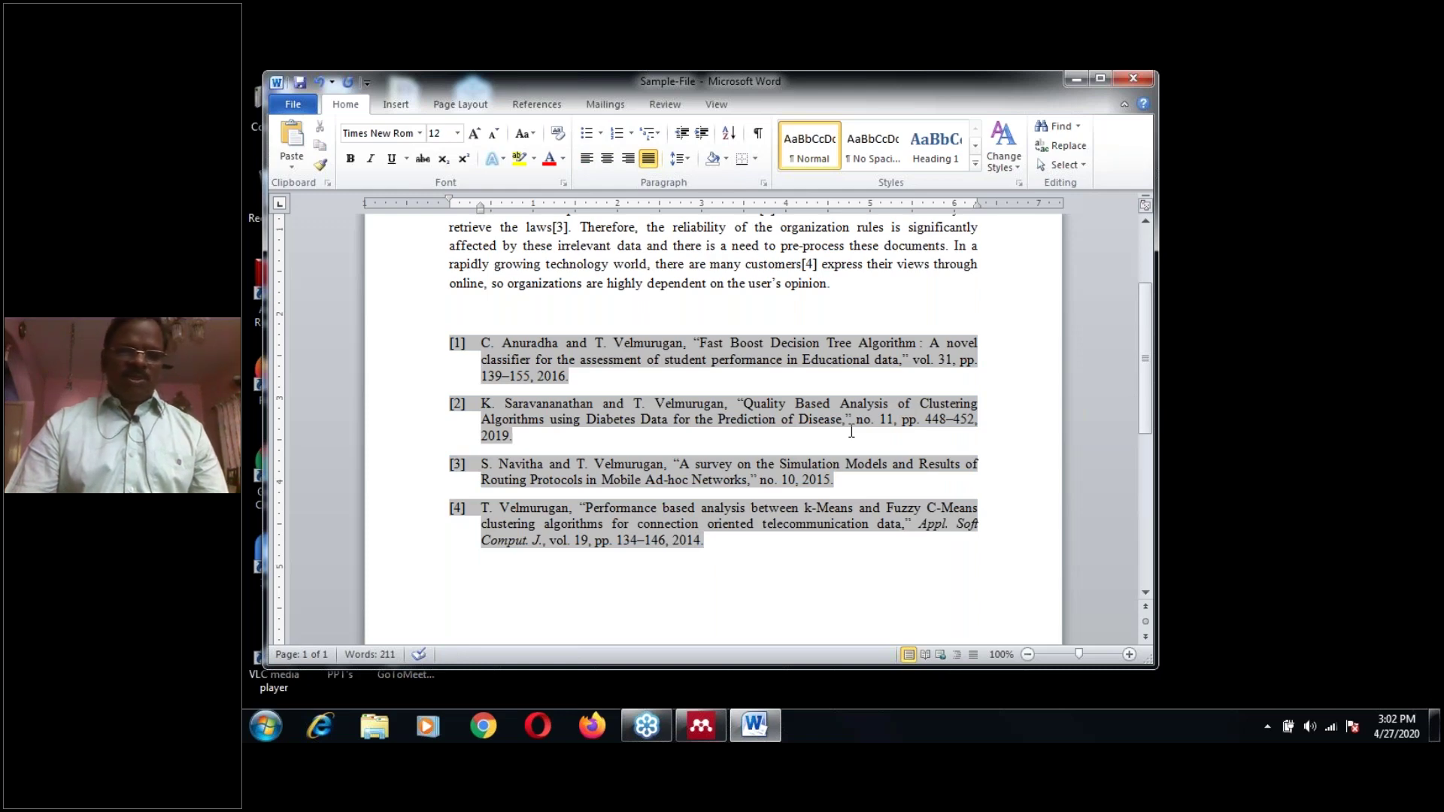
Return to the start of the paragraph, then save and close the Sample-File document.
{"action": "scroll", "coordinate": [850, 423], "scroll_direction": "up", "scroll_amount": 4}
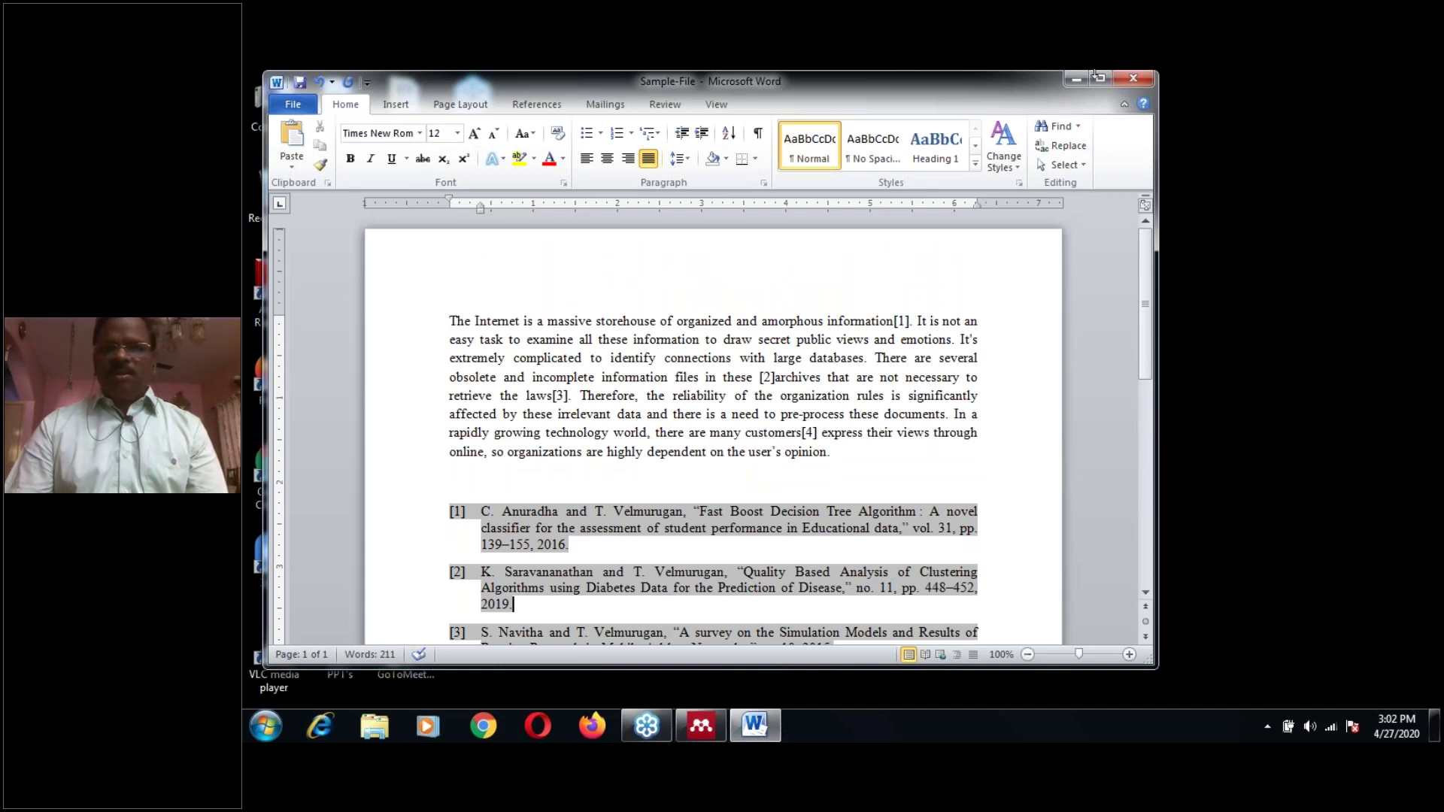
{"action": "left_click", "coordinate": [1131, 80]}
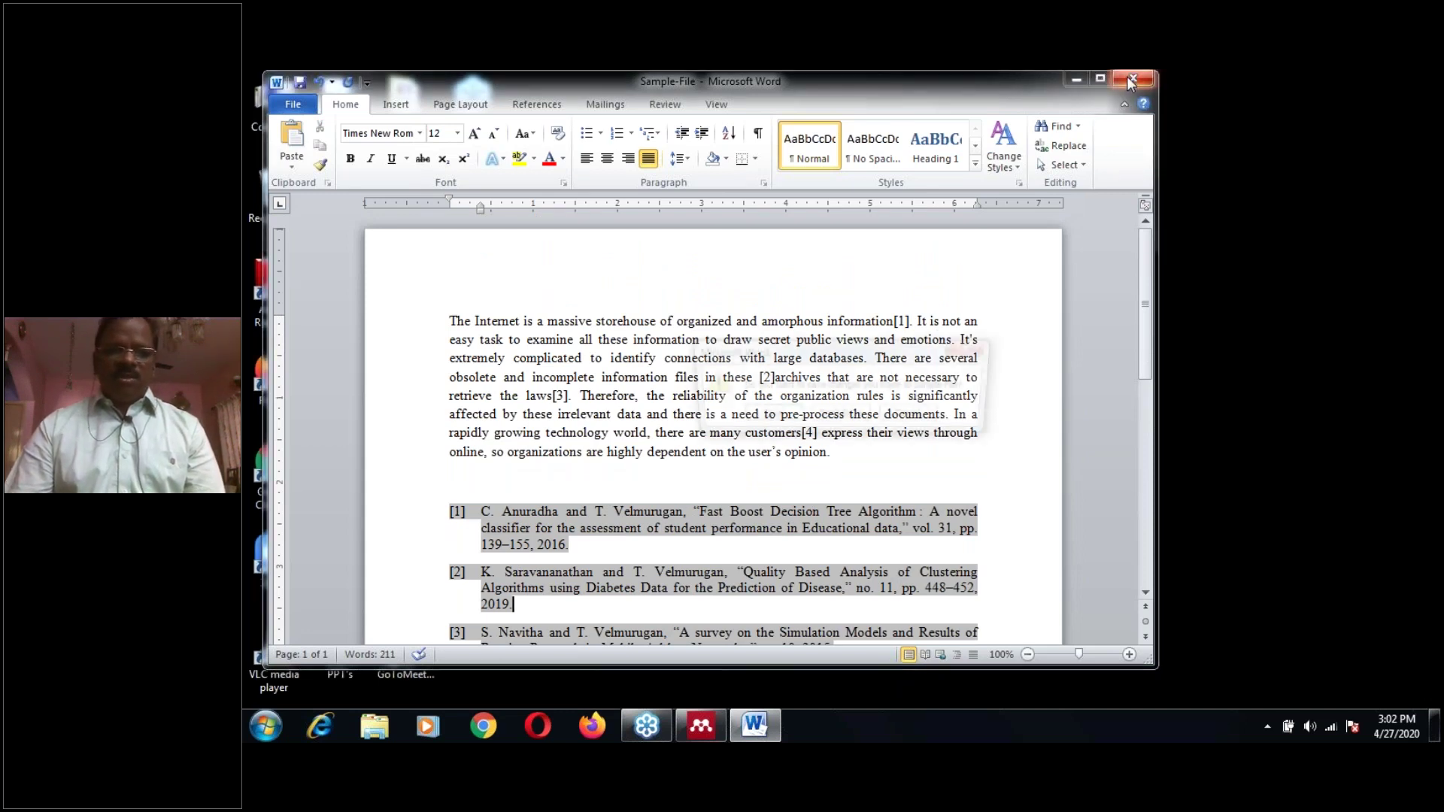
{"action": "left_click", "coordinate": [766, 417]}
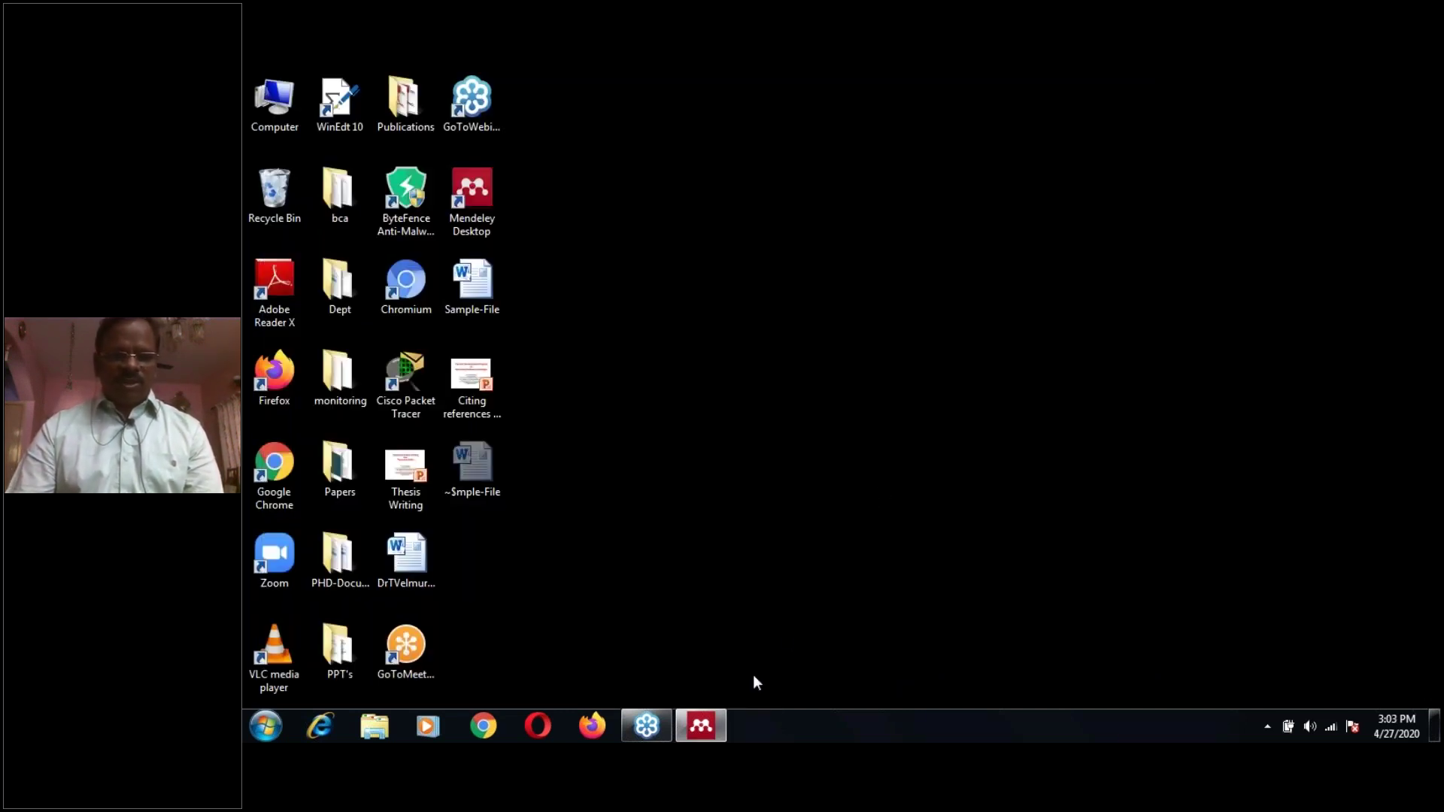
Switch to Mendeley Desktop and select the 2014 Applied Soft Computing Journal paper on k-Means and Fuzzy C-Means clustering of telecommunication data.
{"action": "left_click", "coordinate": [698, 727]}
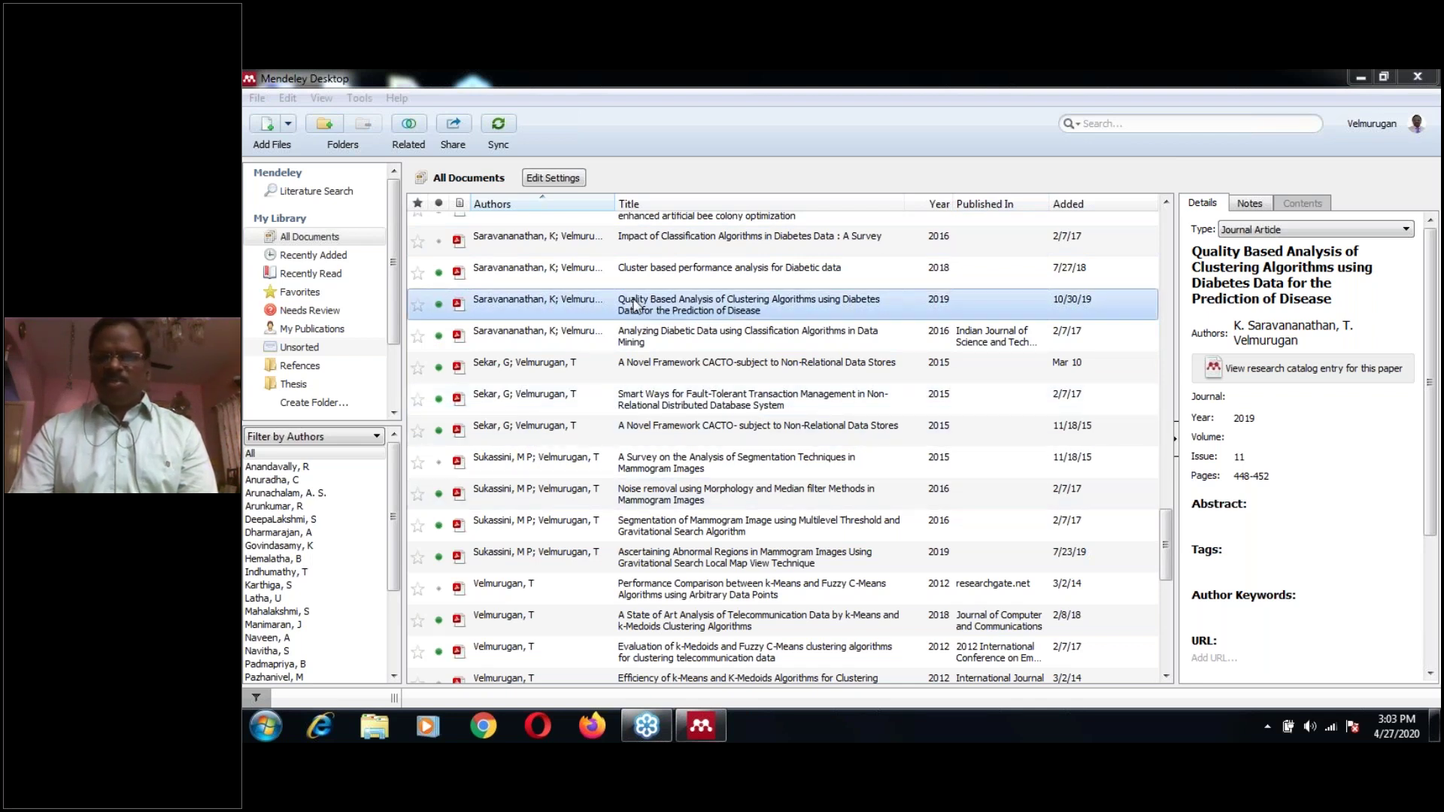
{"action": "left_click", "coordinate": [756, 340]}
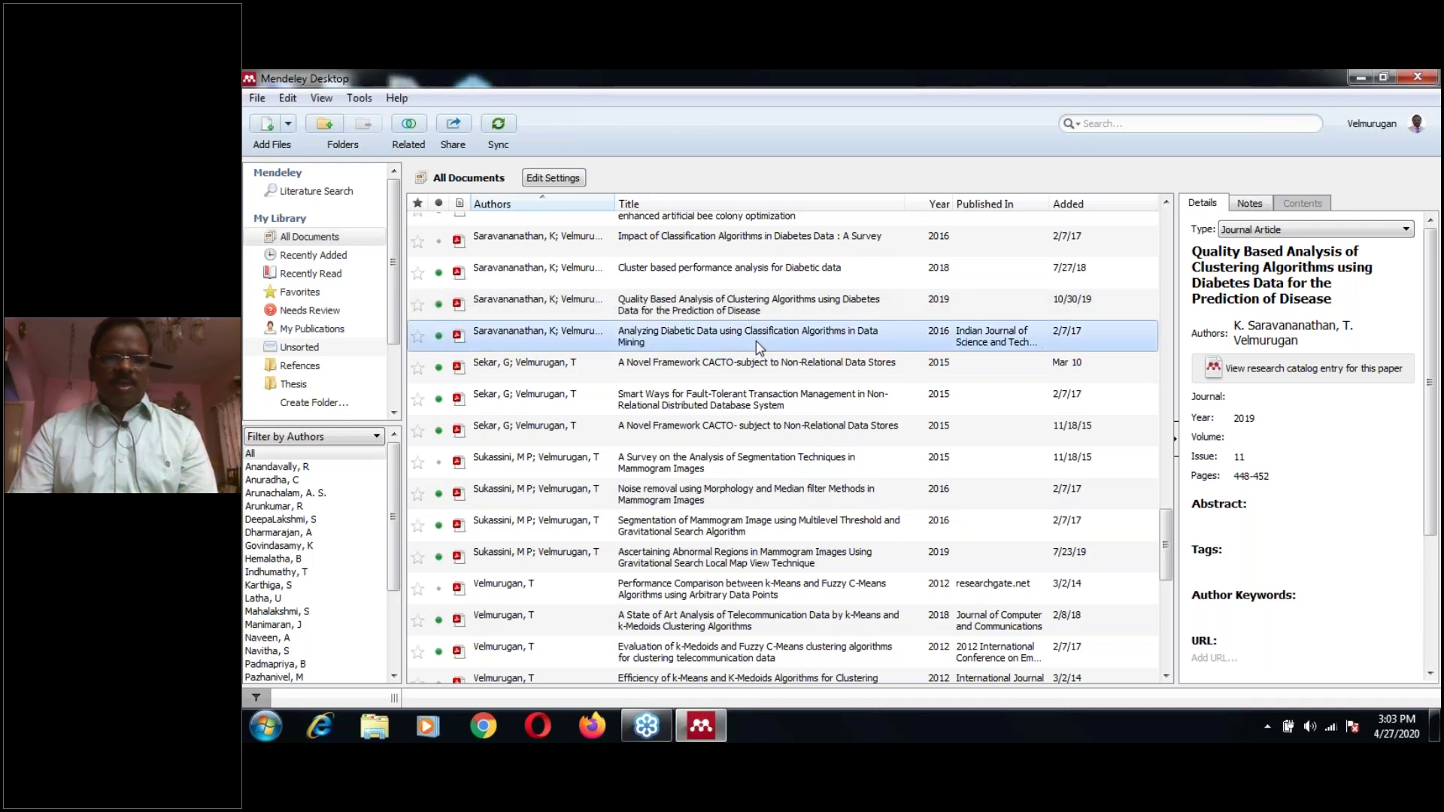
{"action": "scroll", "coordinate": [755, 341], "scroll_direction": "down", "scroll_amount": 4}
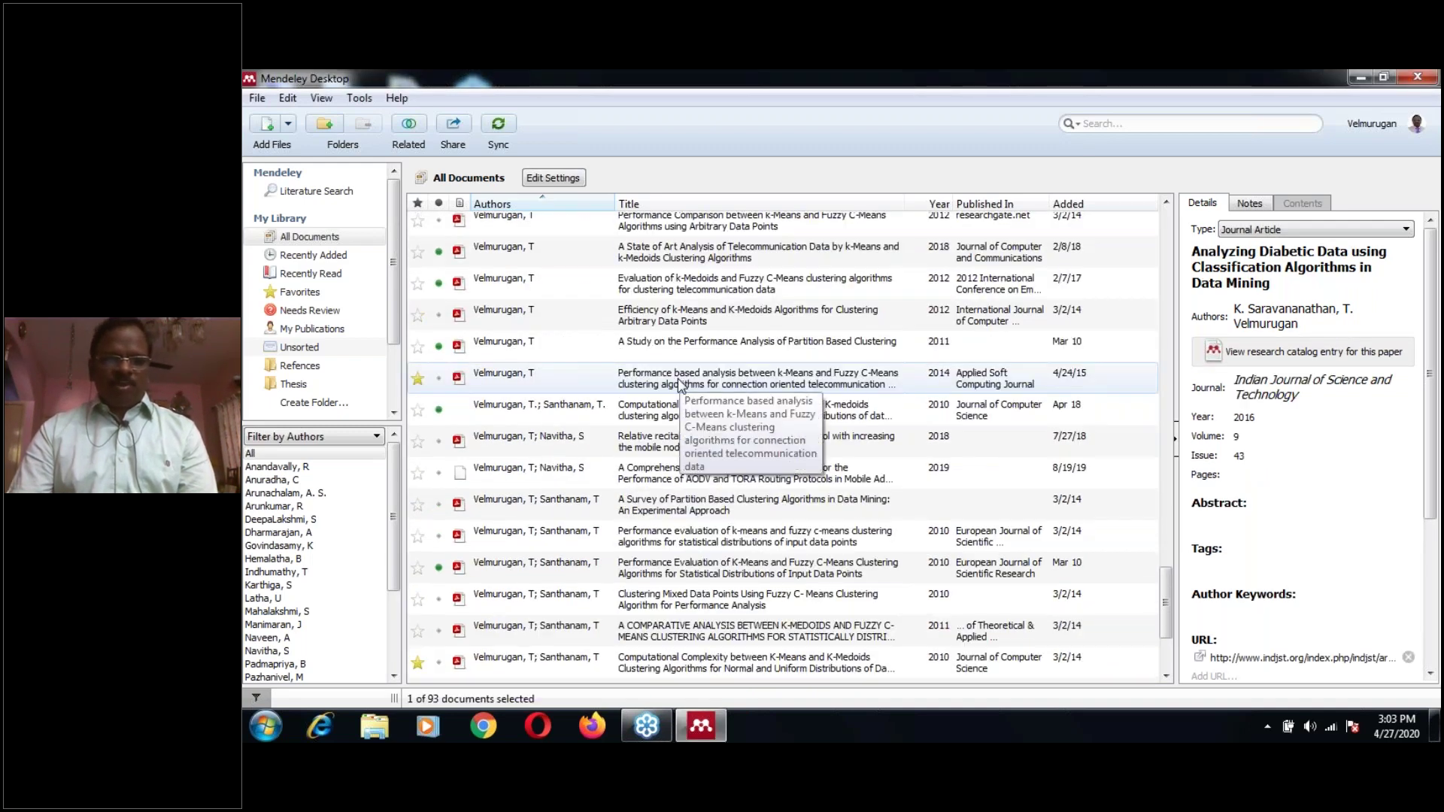
{"action": "left_click", "coordinate": [680, 382]}
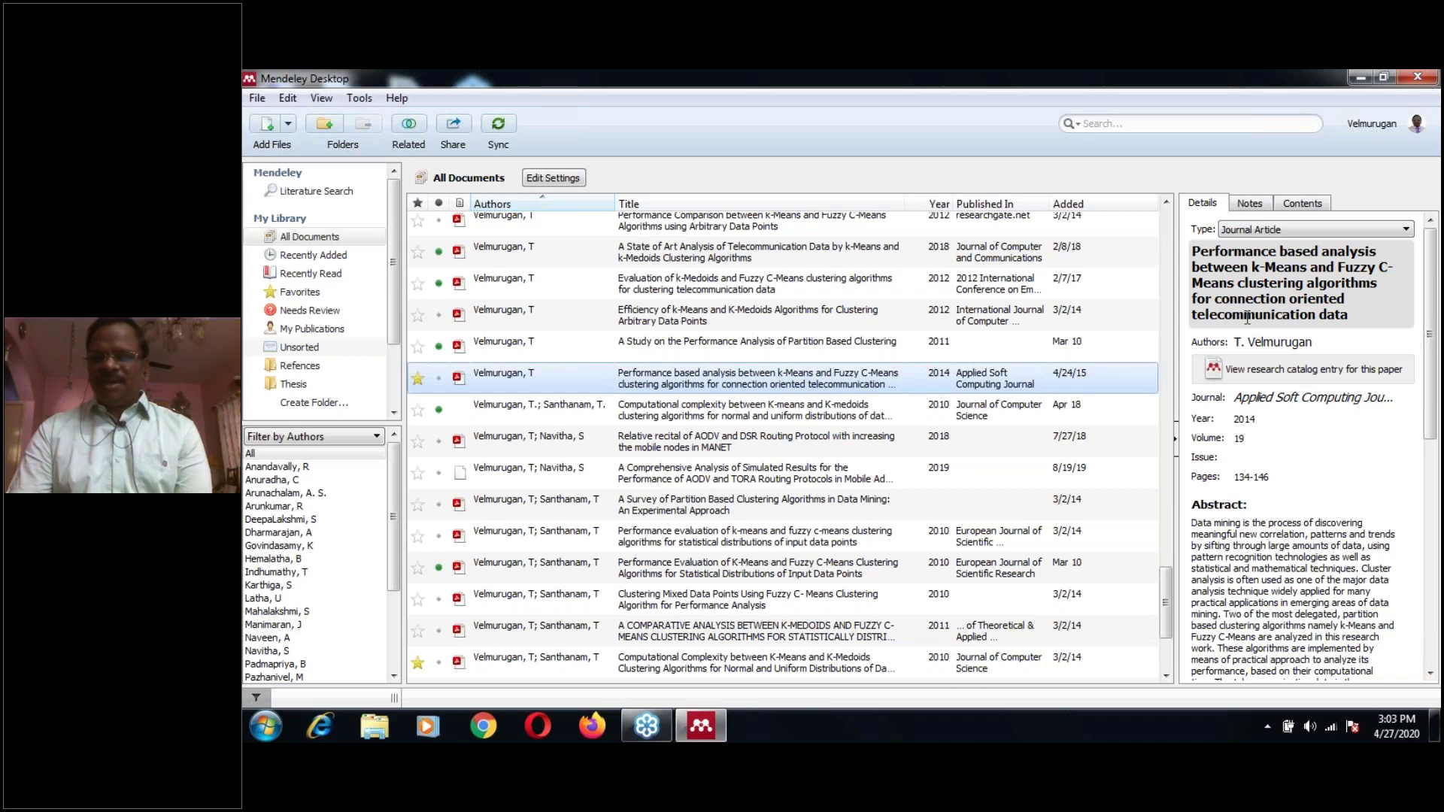
Inspect the selected paper's authors, journal, year, volume and pages fields in its details.
{"action": "left_click", "coordinate": [1275, 342]}
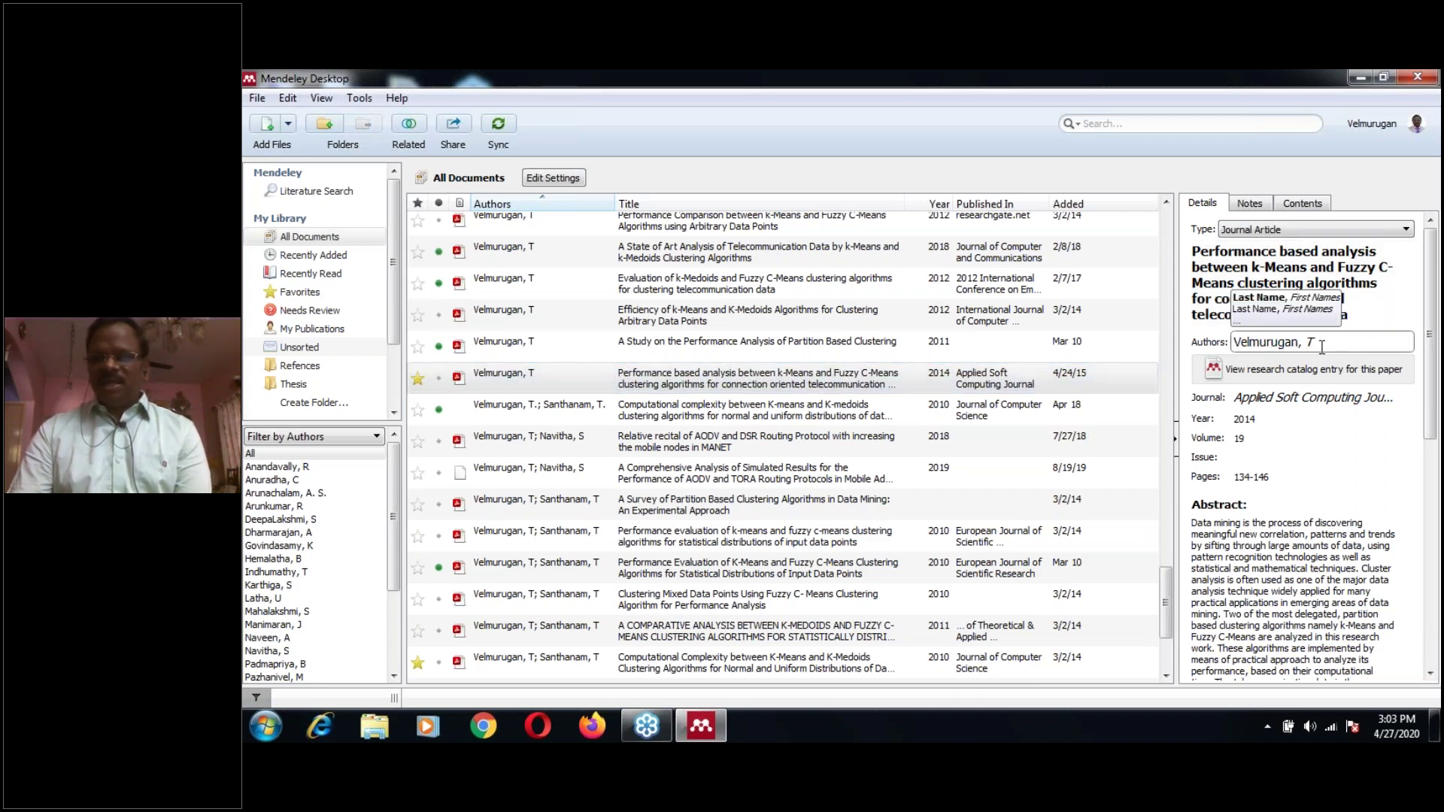
{"action": "left_click", "coordinate": [1315, 397]}
{"action": "left_click", "coordinate": [1261, 419]}
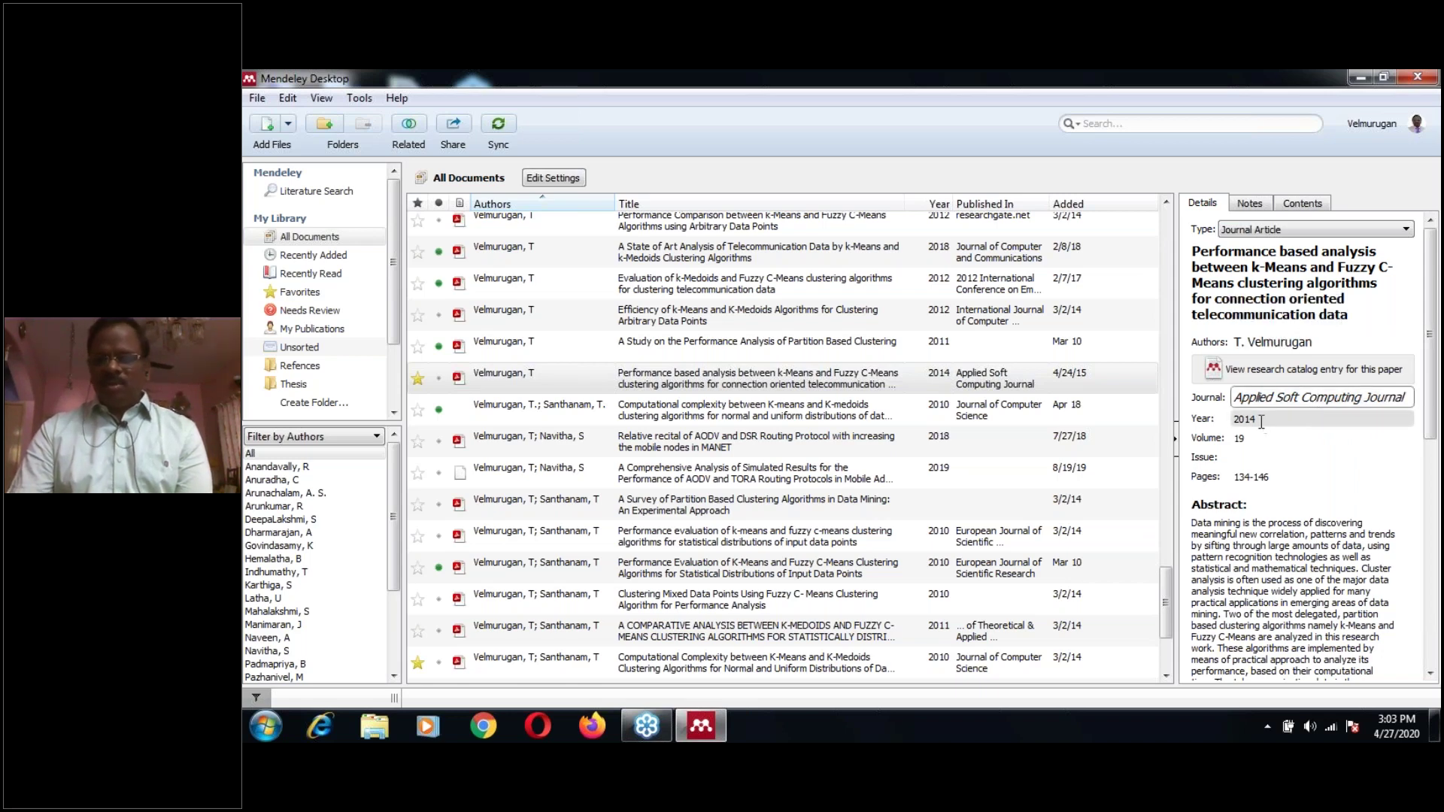
{"action": "left_click", "coordinate": [1261, 438]}
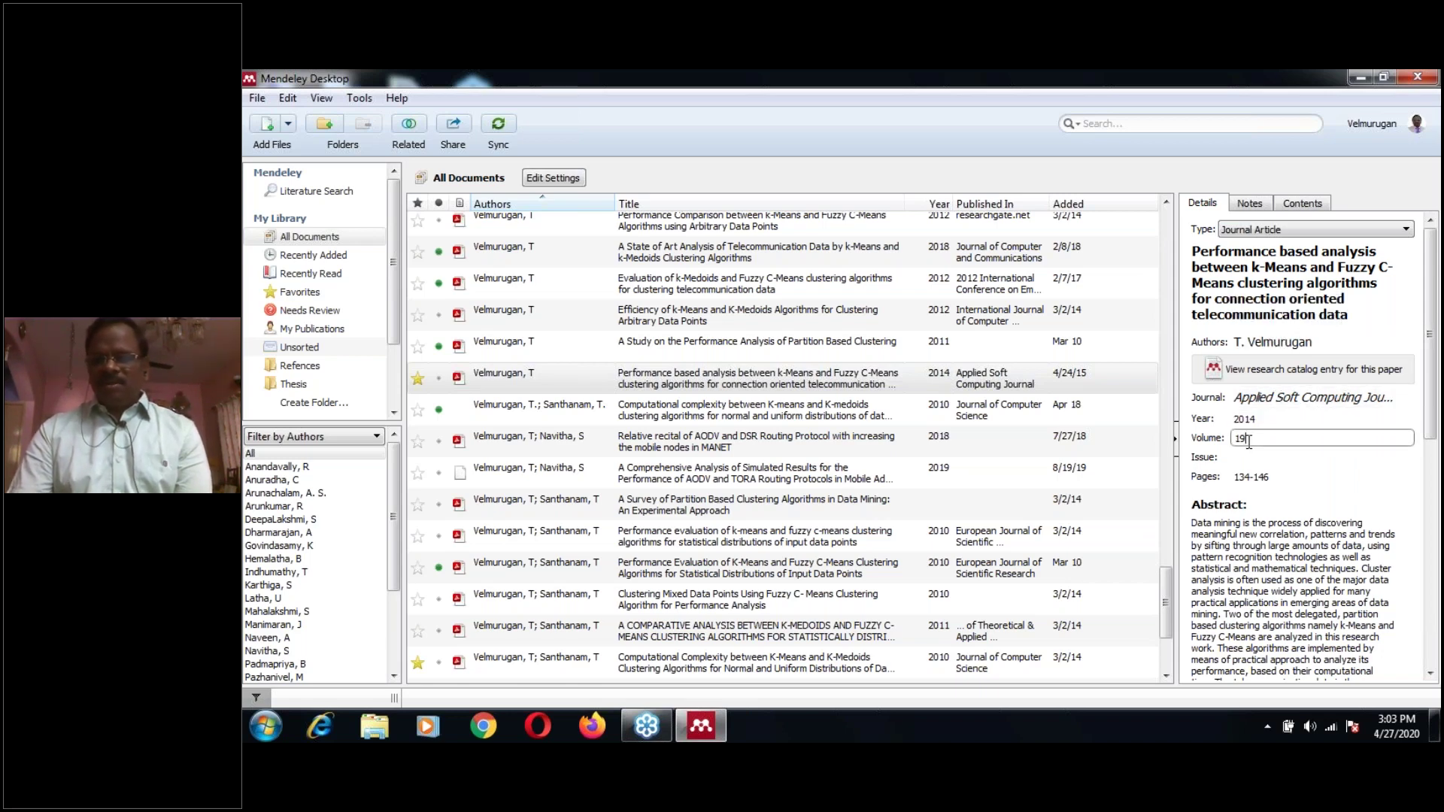
{"action": "left_click", "coordinate": [1262, 478]}
Review the paper's remaining details, including author keywords, publisher, URL, catalog IDs and attached files, and return to its title.
{"action": "scroll", "coordinate": [1261, 478], "scroll_direction": "down", "scroll_amount": 5}
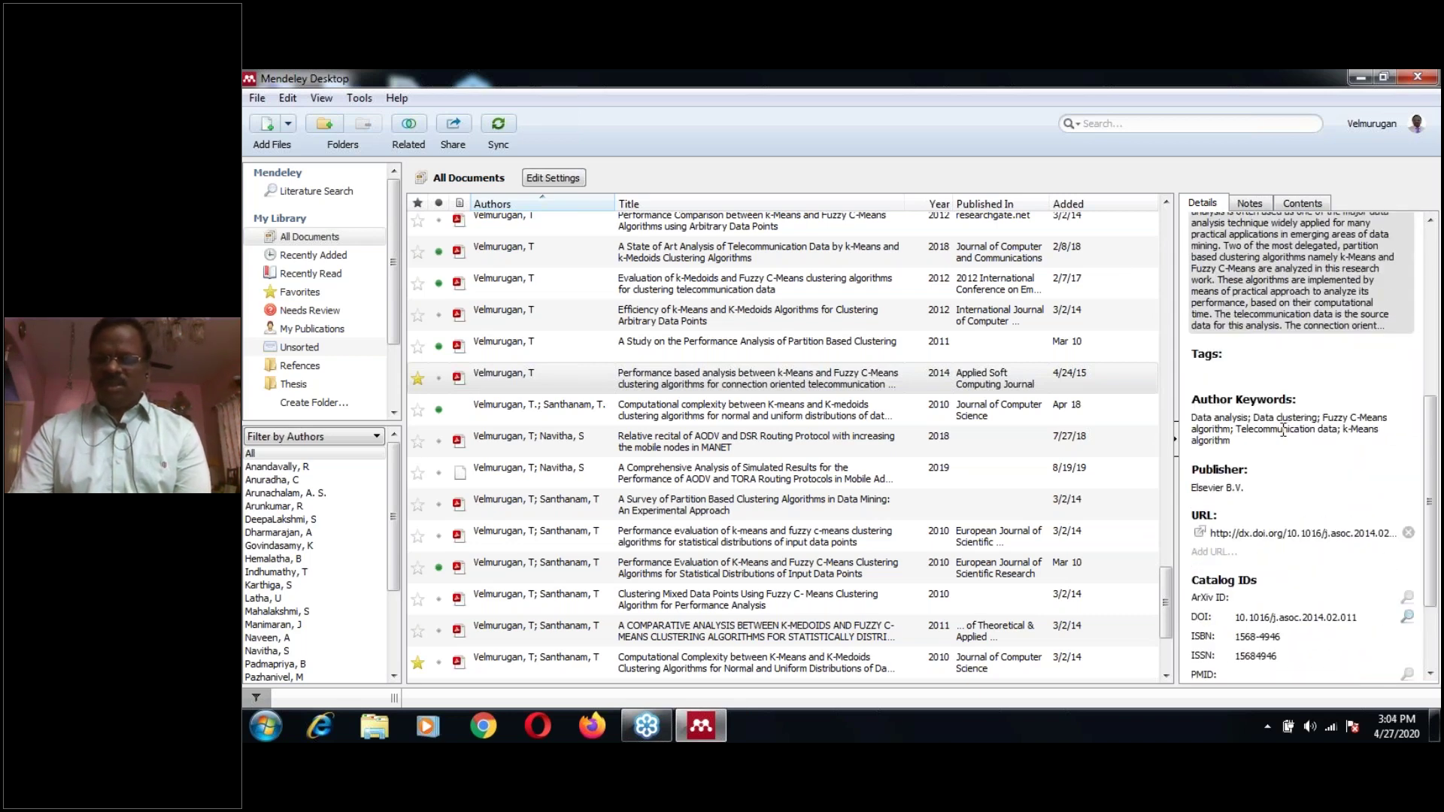
{"action": "scroll", "coordinate": [1283, 432], "scroll_direction": "down", "scroll_amount": 1}
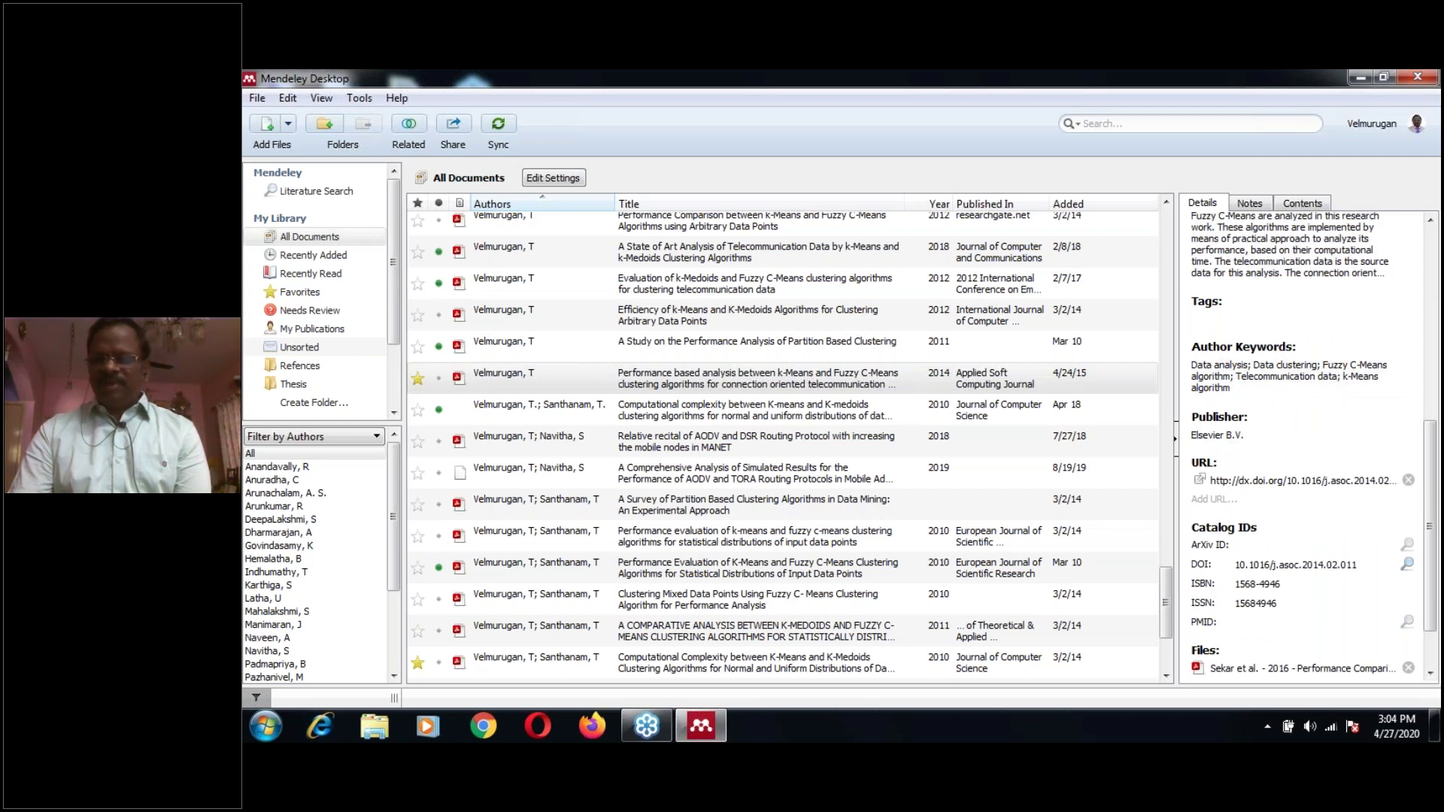
{"action": "scroll", "coordinate": [1312, 424], "scroll_direction": "down", "scroll_amount": 1}
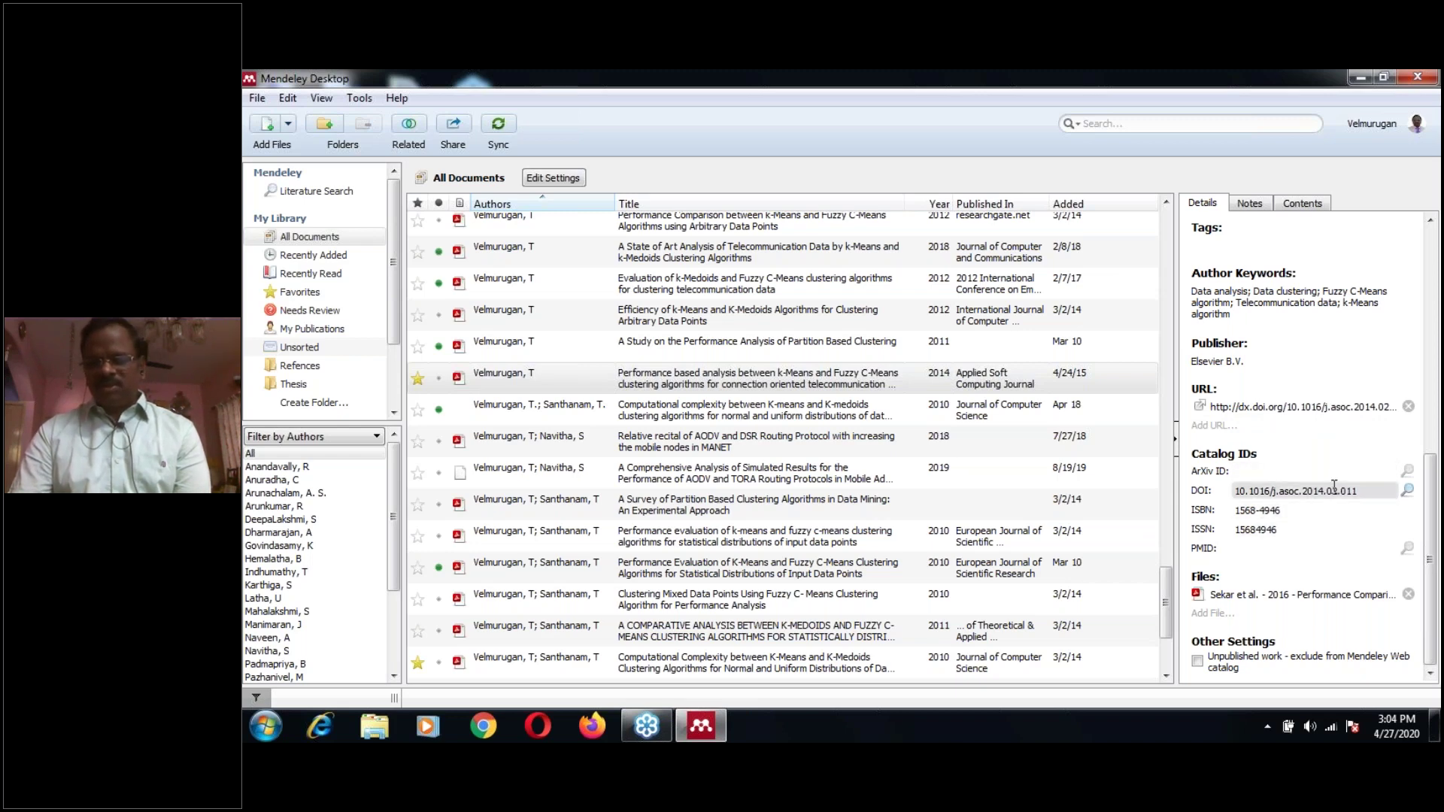
{"action": "scroll", "coordinate": [1316, 479], "scroll_direction": "up", "scroll_amount": 10}
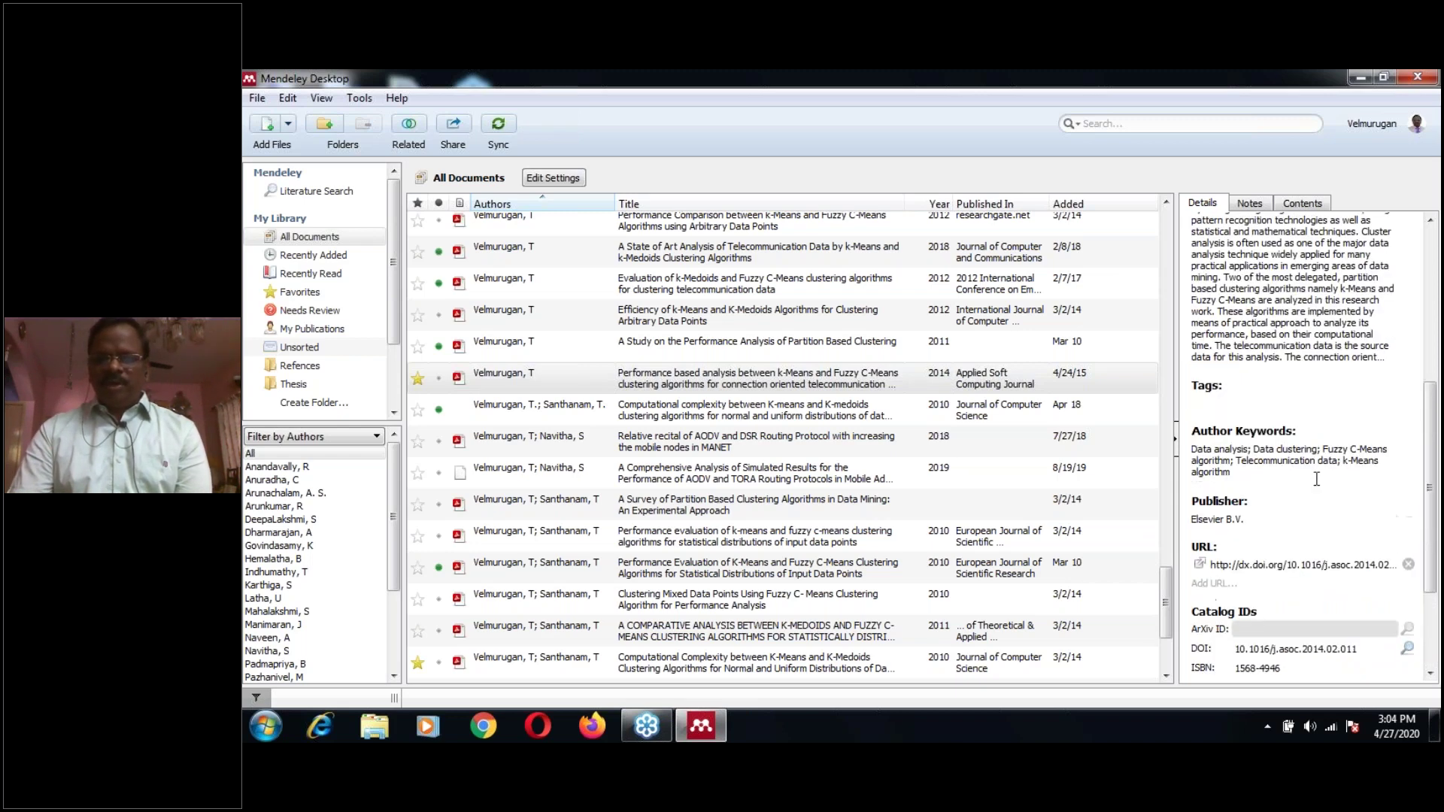
{"action": "scroll", "coordinate": [1316, 479], "scroll_direction": "up", "scroll_amount": 1}
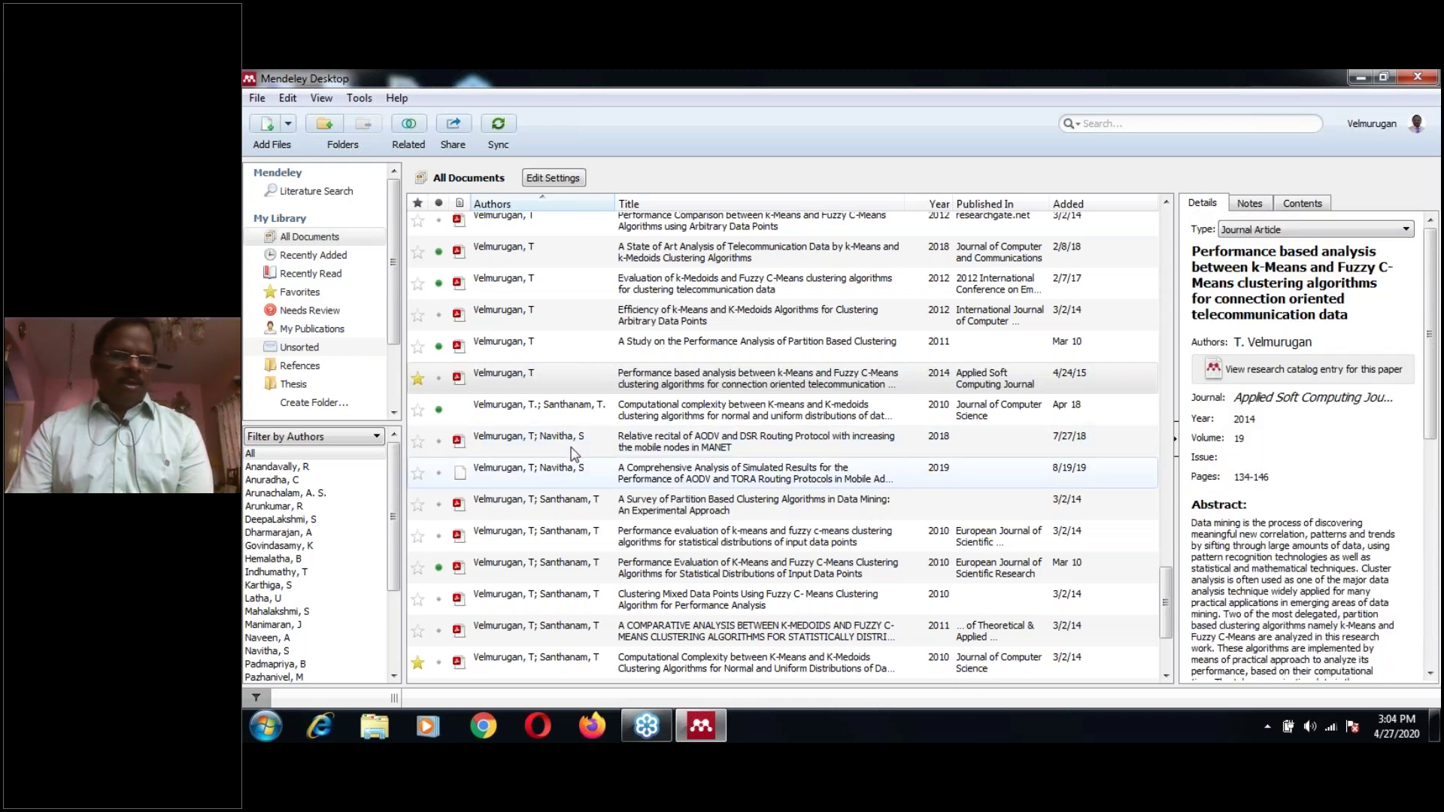
View the options for adding documents to the library, then select "A Survey on the Online Shopping Customer Review Data using Association Rule Mining".
{"action": "scroll", "coordinate": [550, 427], "scroll_direction": "up", "scroll_amount": 20}
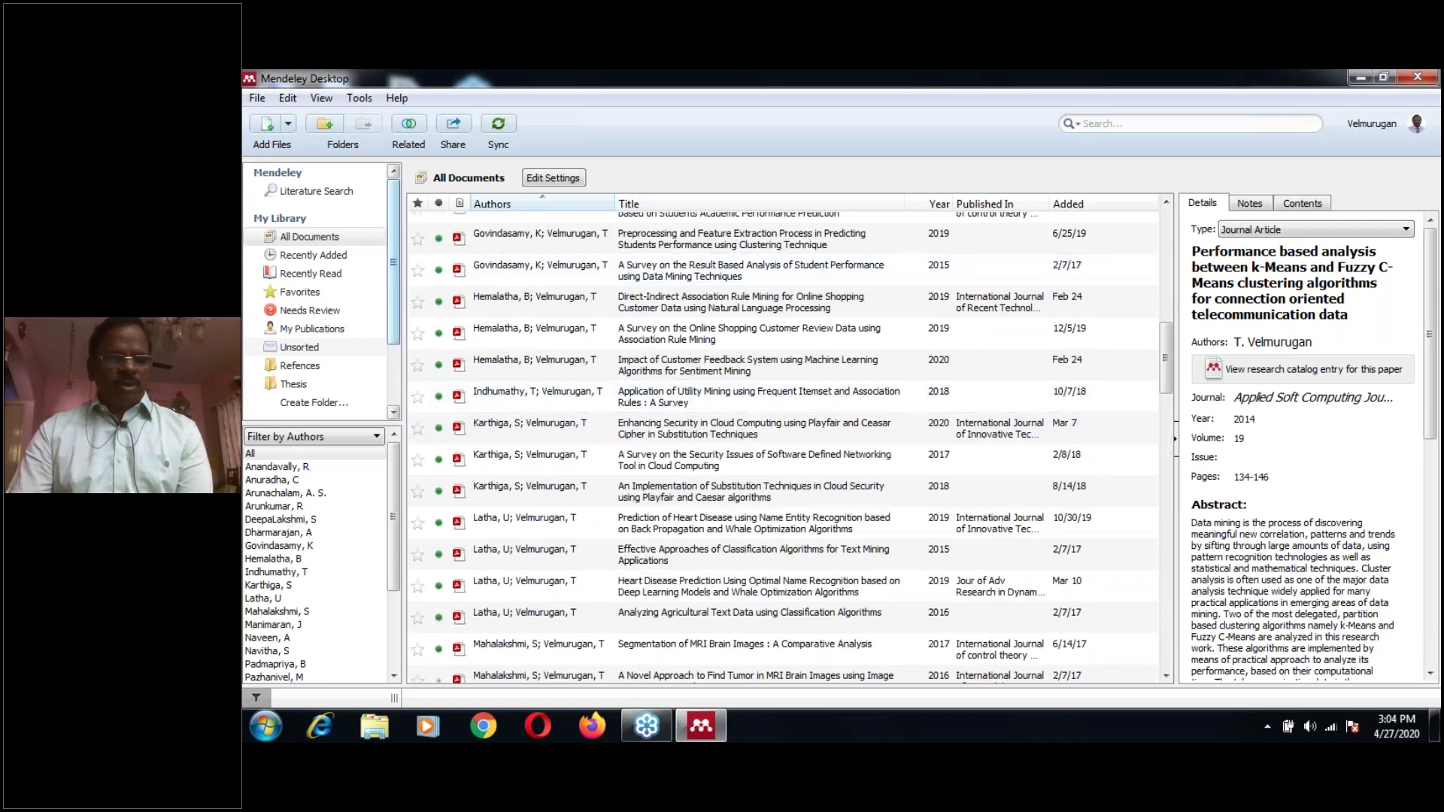
{"action": "left_click", "coordinate": [288, 124]}
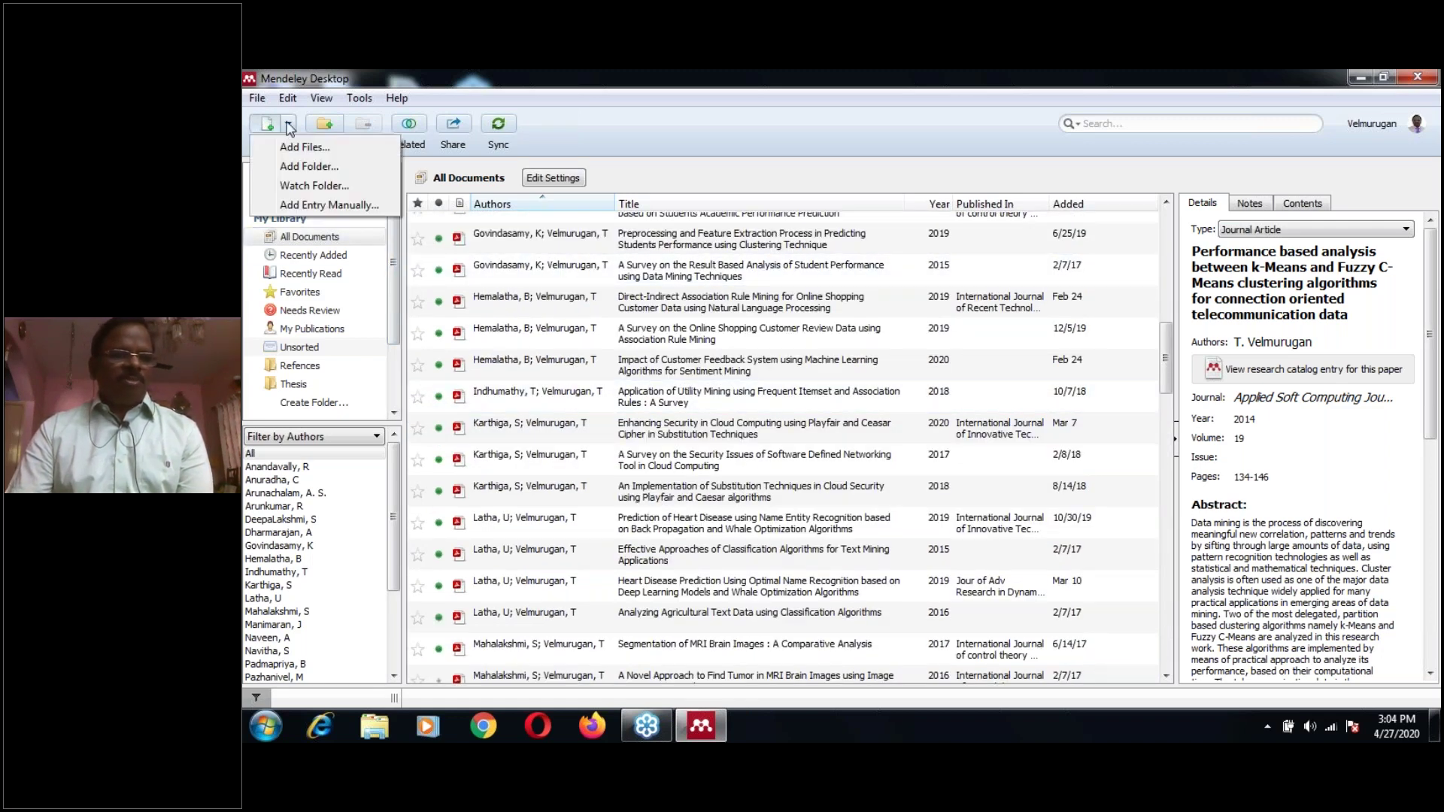
{"action": "left_click", "coordinate": [766, 340]}
{"action": "left_click", "coordinate": [761, 336]}
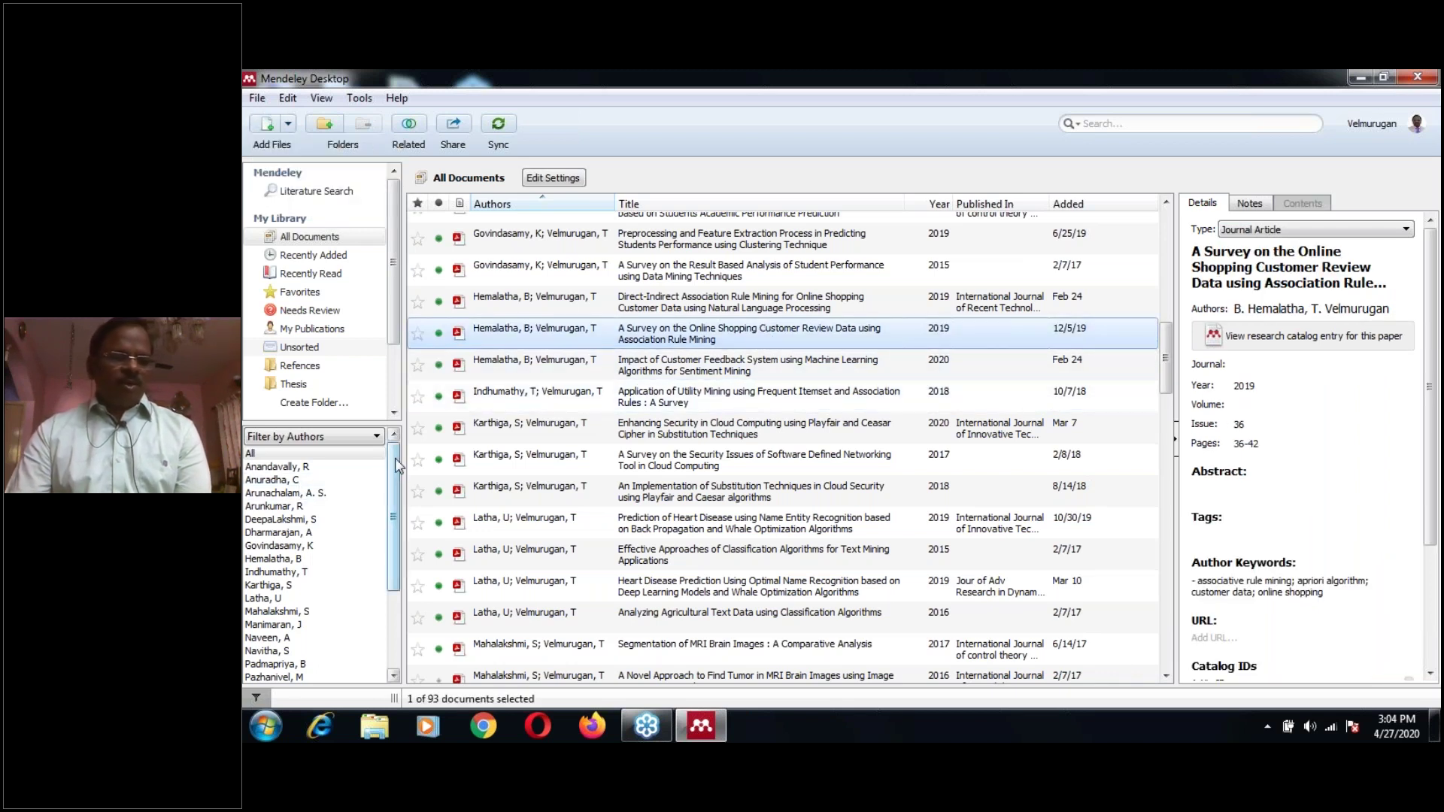
Look over the author filter and the Mendeley literature search, and return to the list of all library documents.
{"action": "left_click_drag", "start_coordinate": [395, 458], "coordinate": [412, 613]}
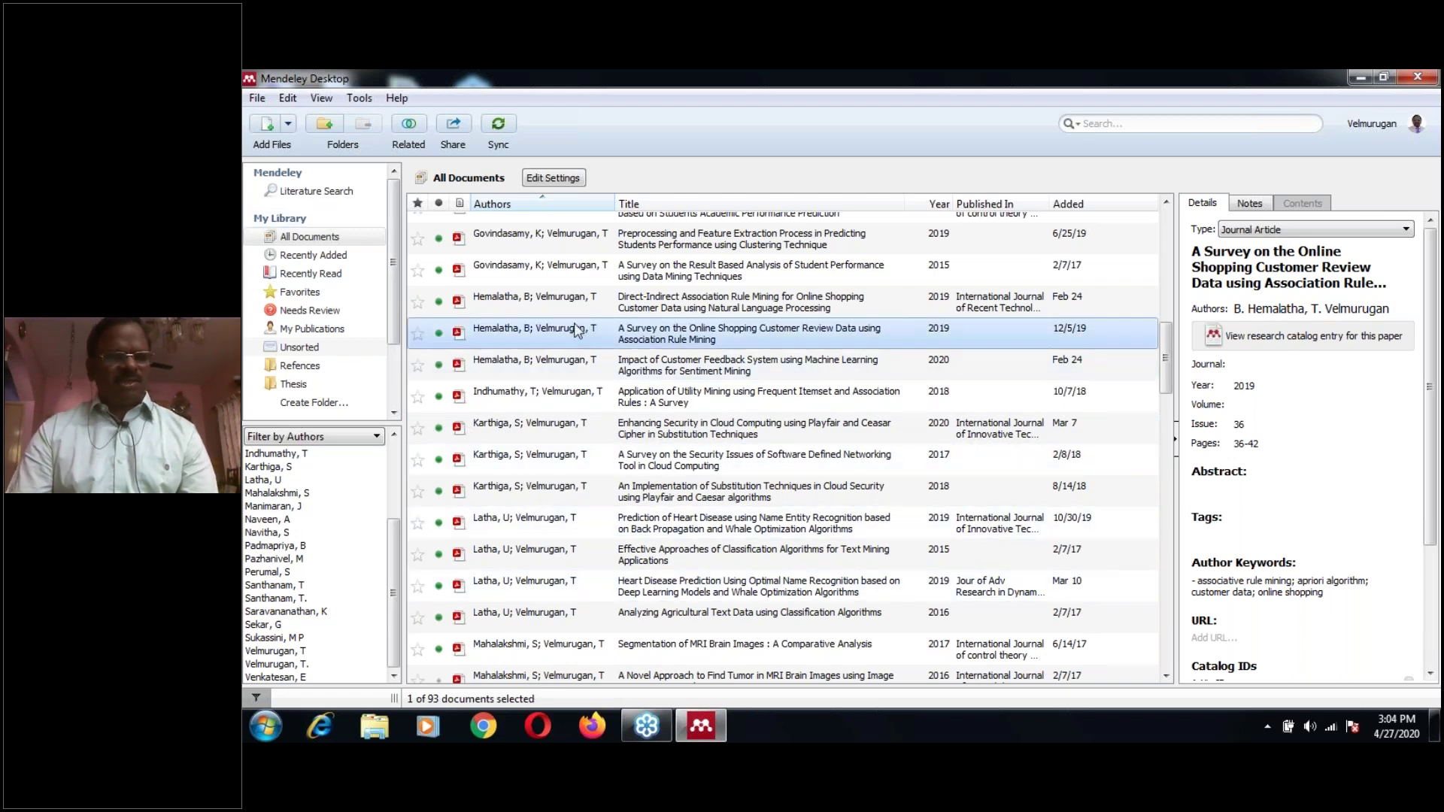
{"action": "left_click", "coordinate": [336, 191]}
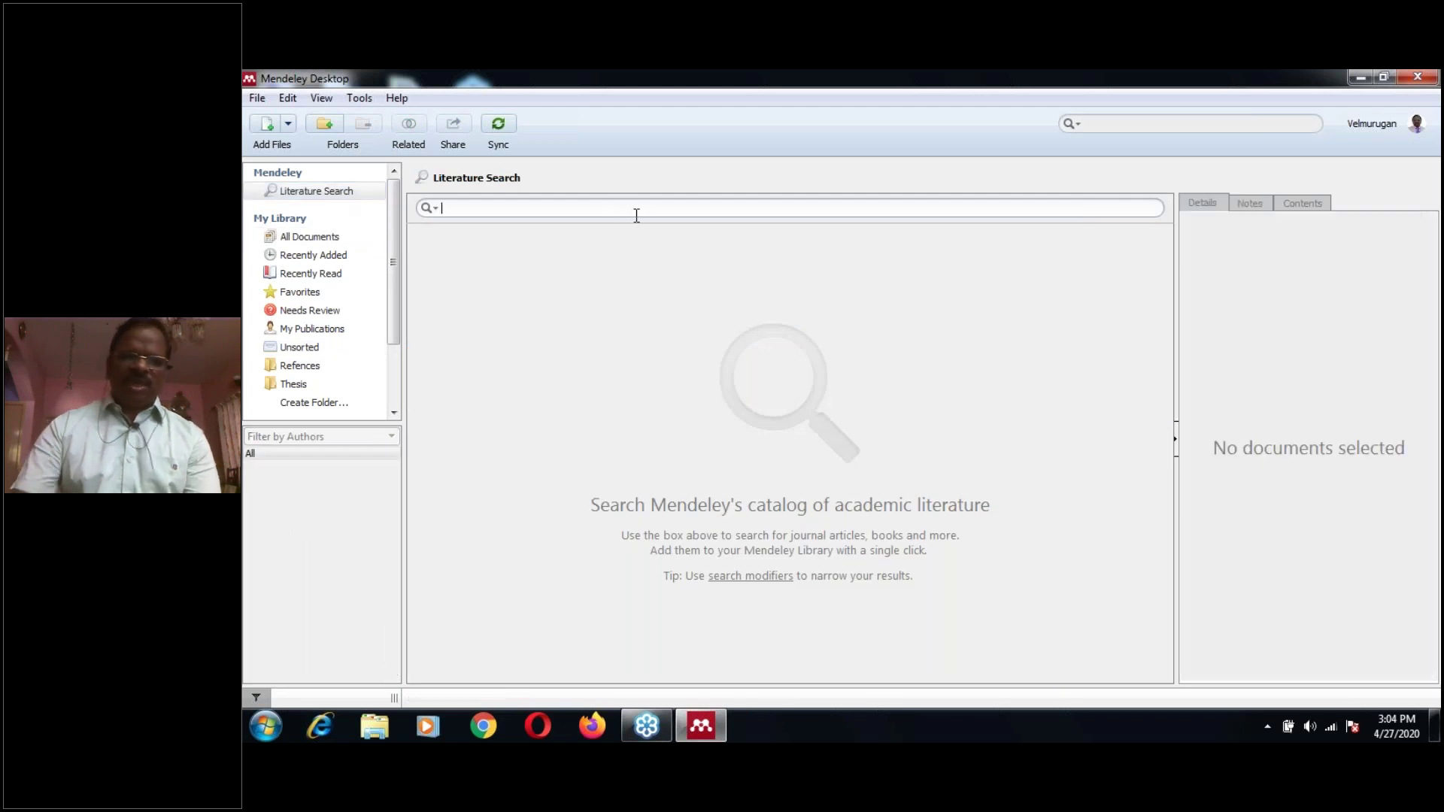
{"action": "left_click", "coordinate": [642, 214]}
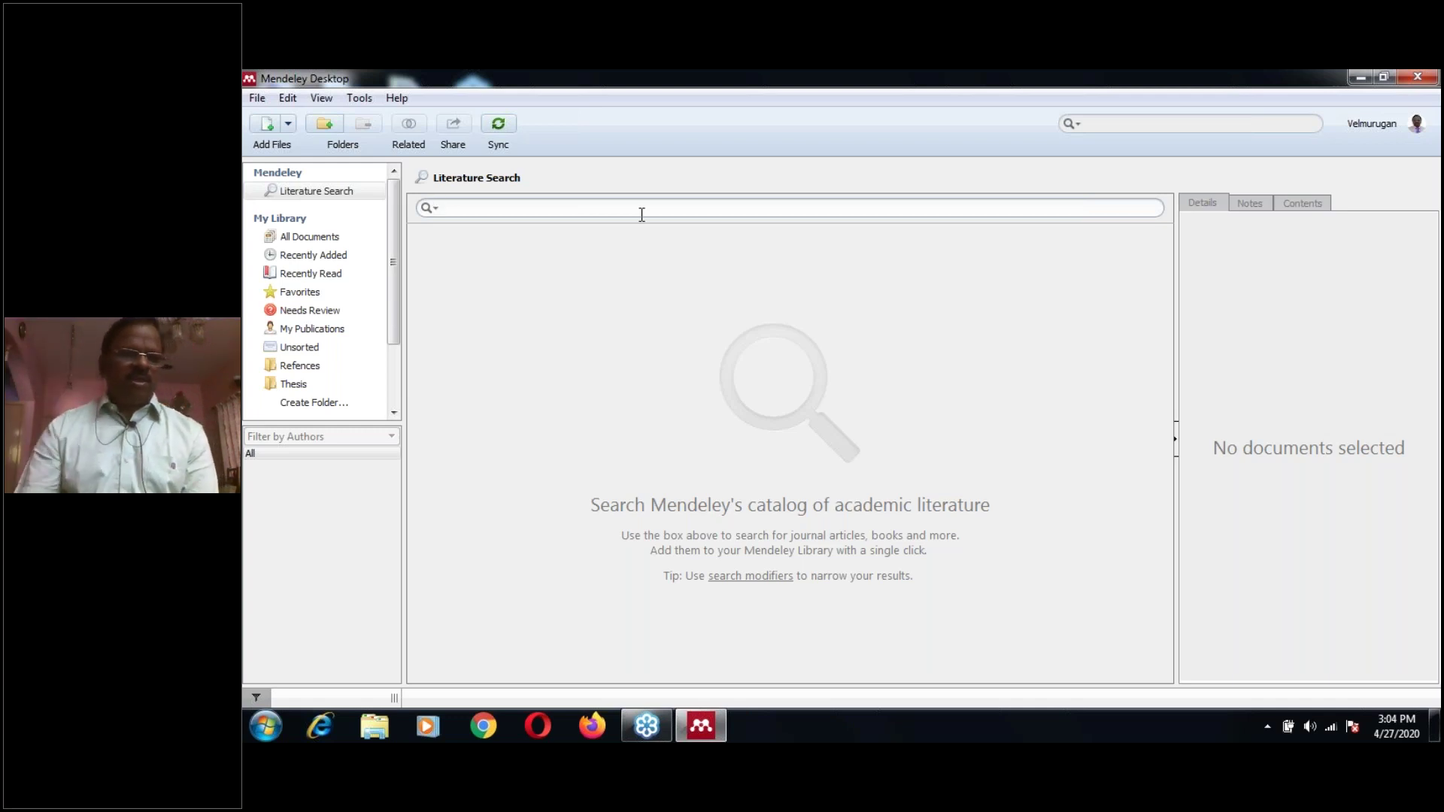
{"action": "left_click", "coordinate": [334, 239]}
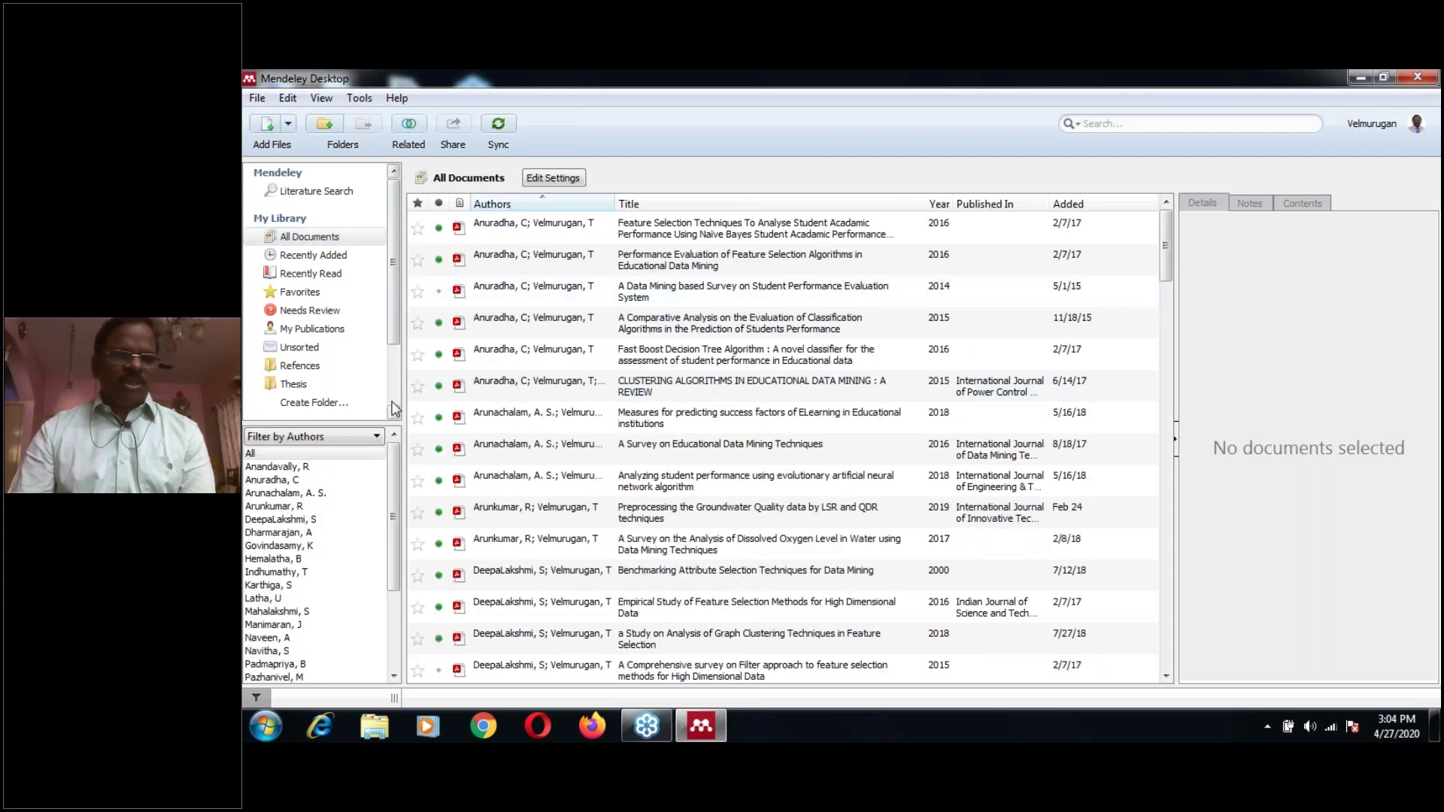
Filter the library by the author of "Benchmarking Attribute Selection Techniques for Data Mining", and restore the documents of all authors.
{"action": "scroll", "coordinate": [394, 408], "scroll_direction": "down", "scroll_amount": 3}
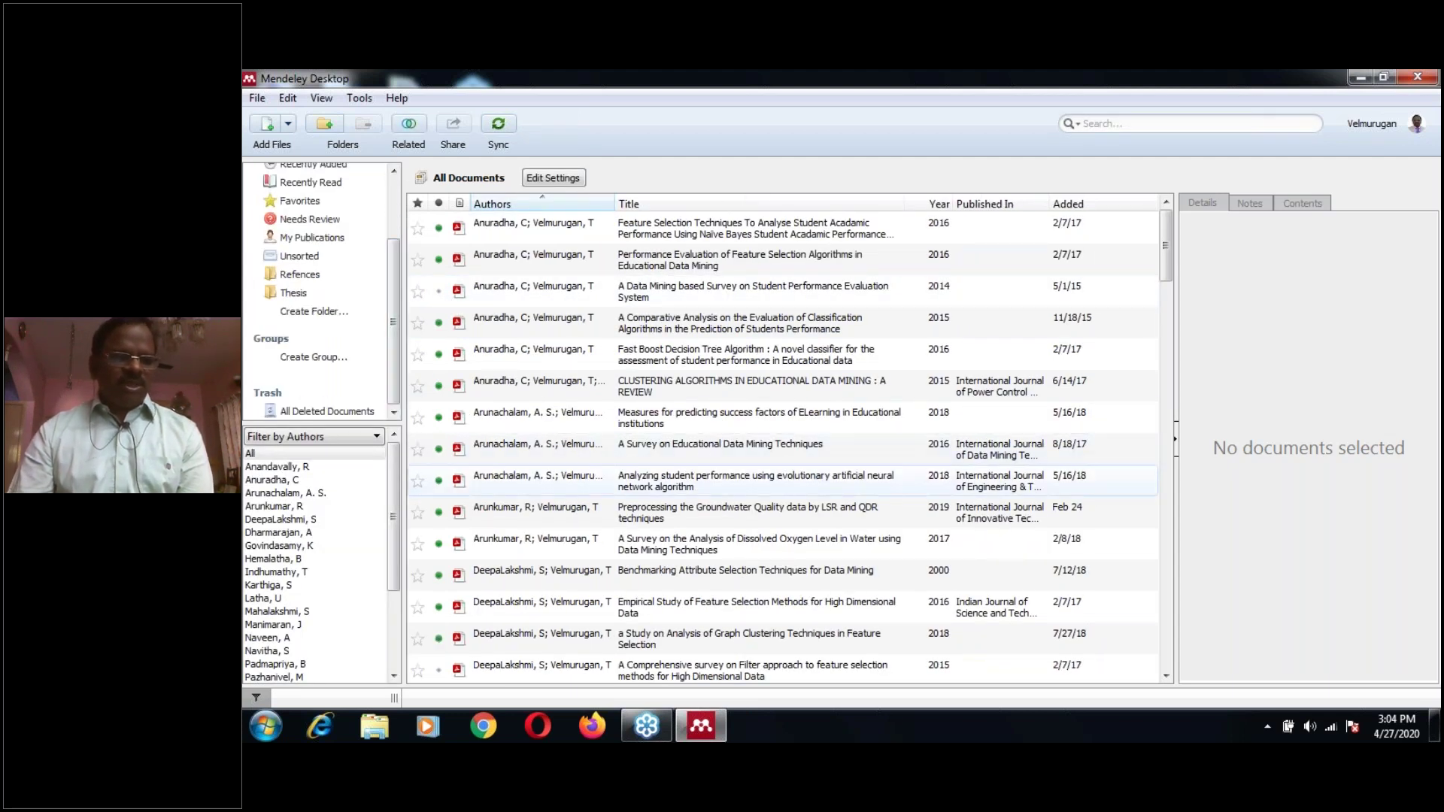
{"action": "left_click", "coordinate": [287, 522]}
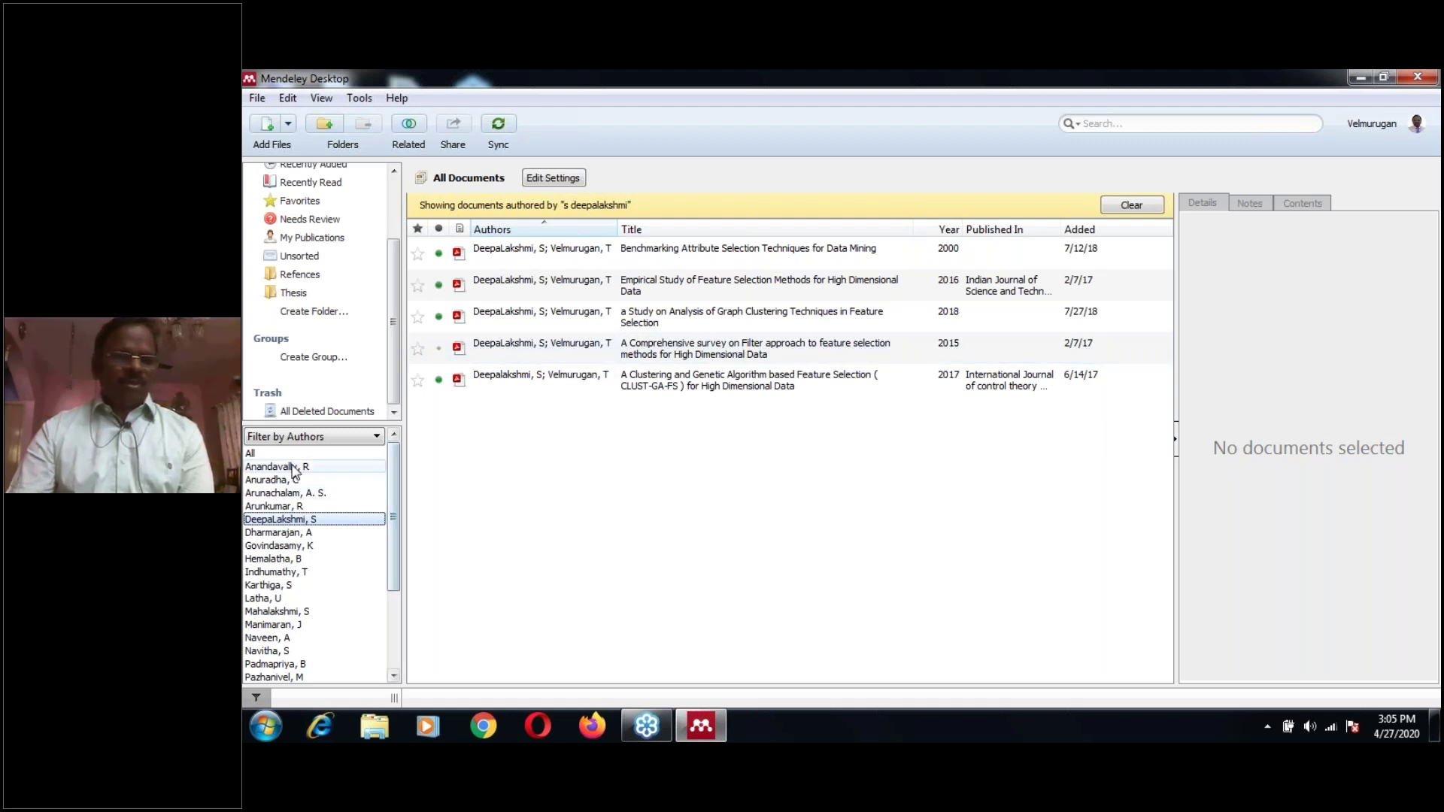
{"action": "left_click", "coordinate": [256, 454]}
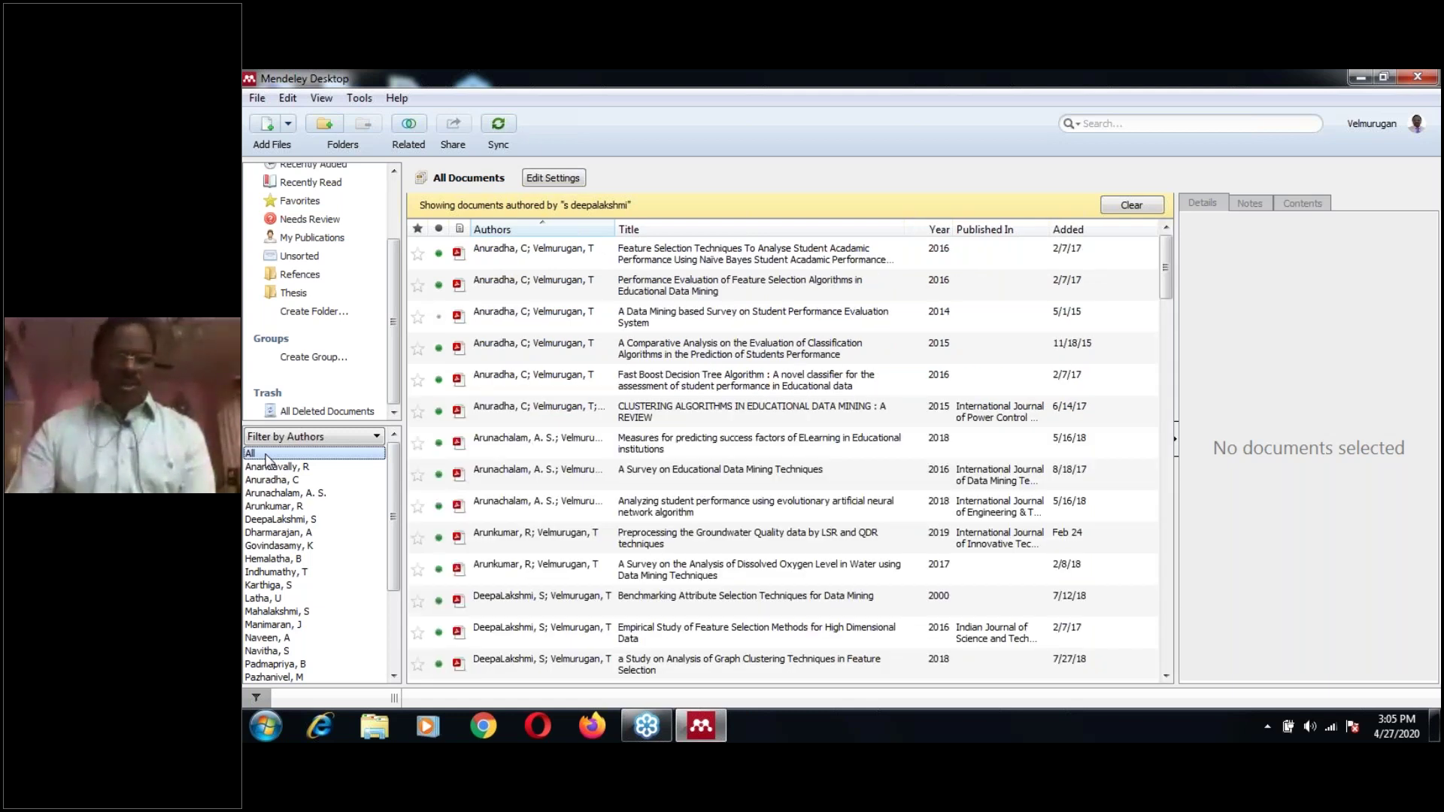
Open the 2014 Applied Soft Computing Journal paper comparing k-Means and Fuzzy C-Means for connection oriented telecommunication data.
{"action": "scroll", "coordinate": [677, 602], "scroll_direction": "down", "scroll_amount": 15}
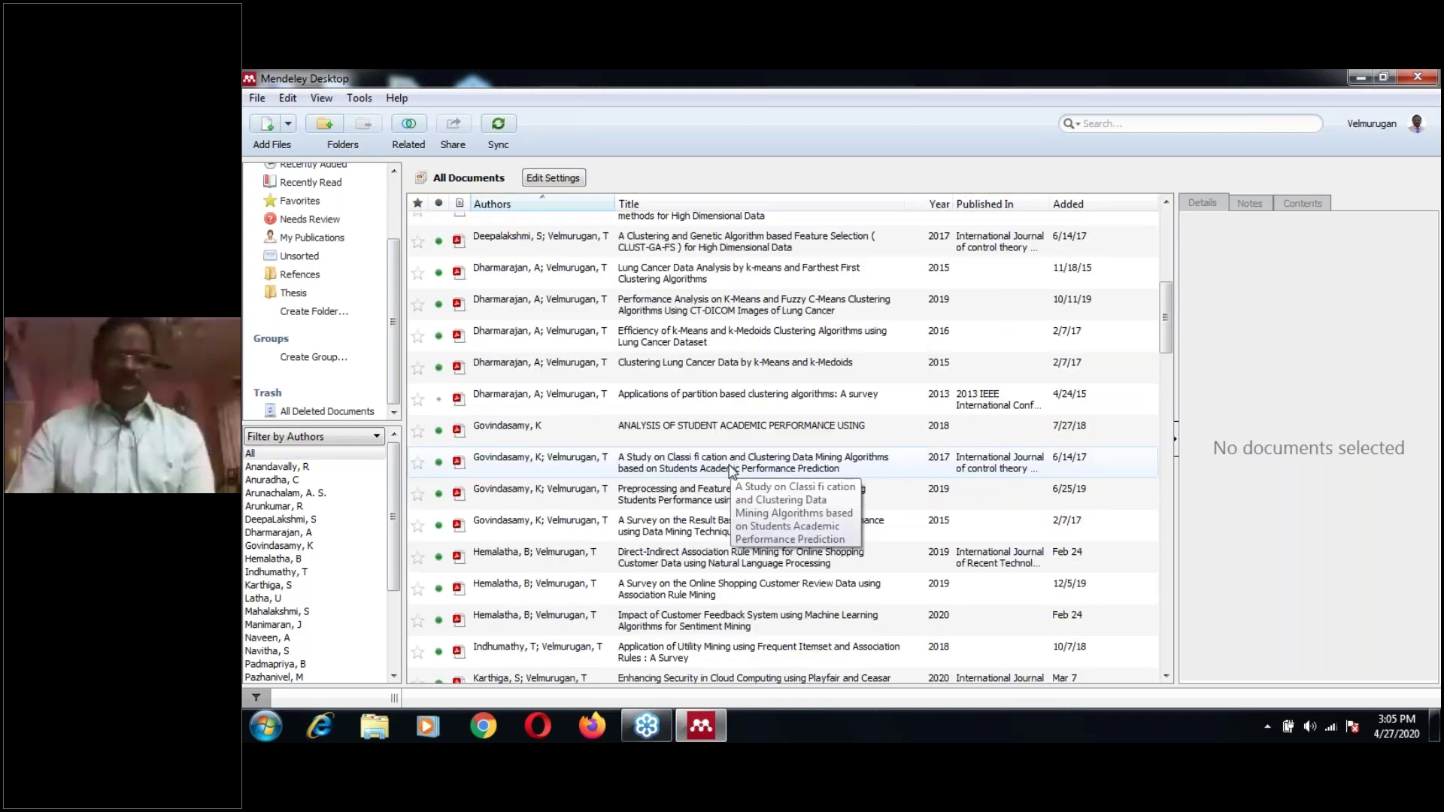
{"action": "left_click", "coordinate": [689, 334]}
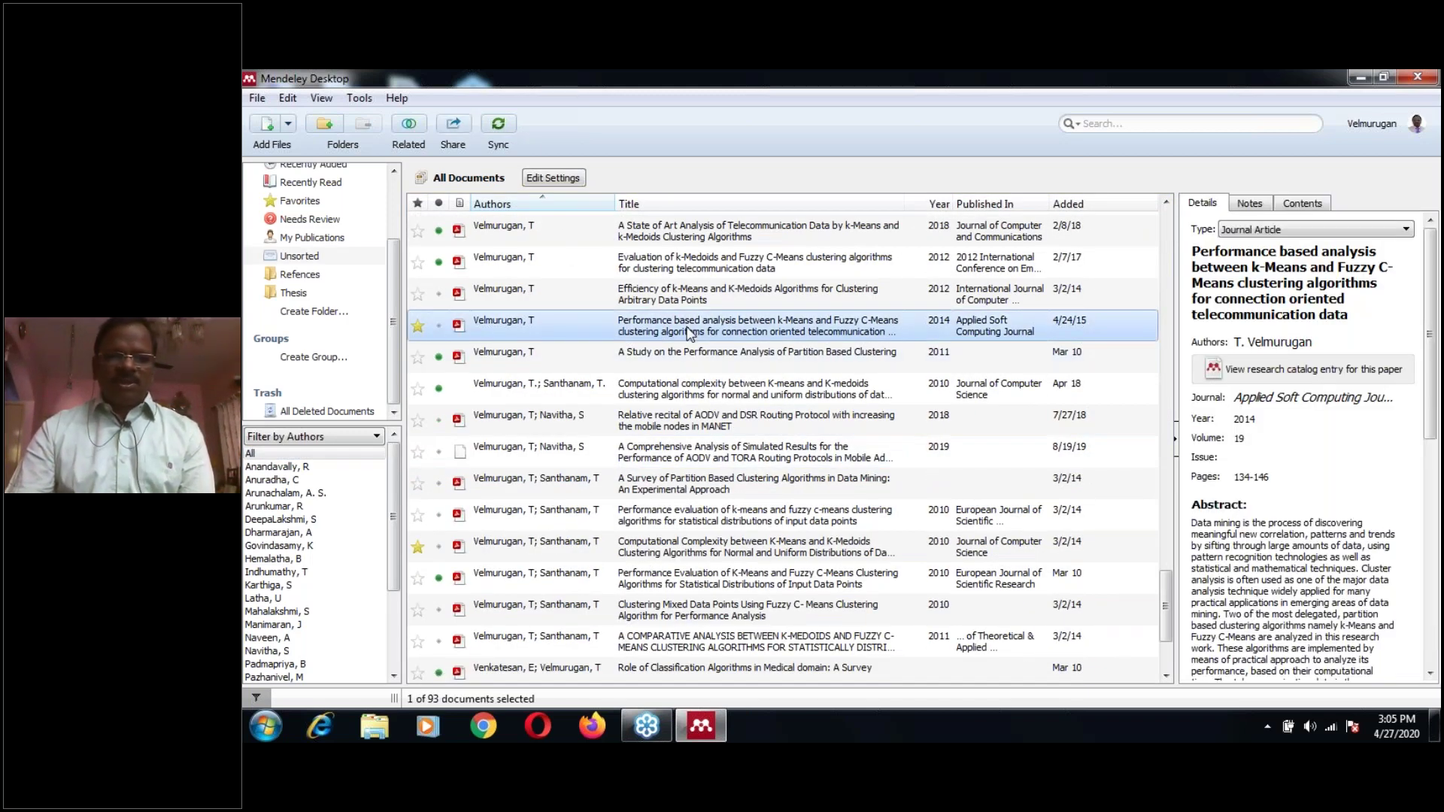
{"action": "double_click", "coordinate": [689, 334]}
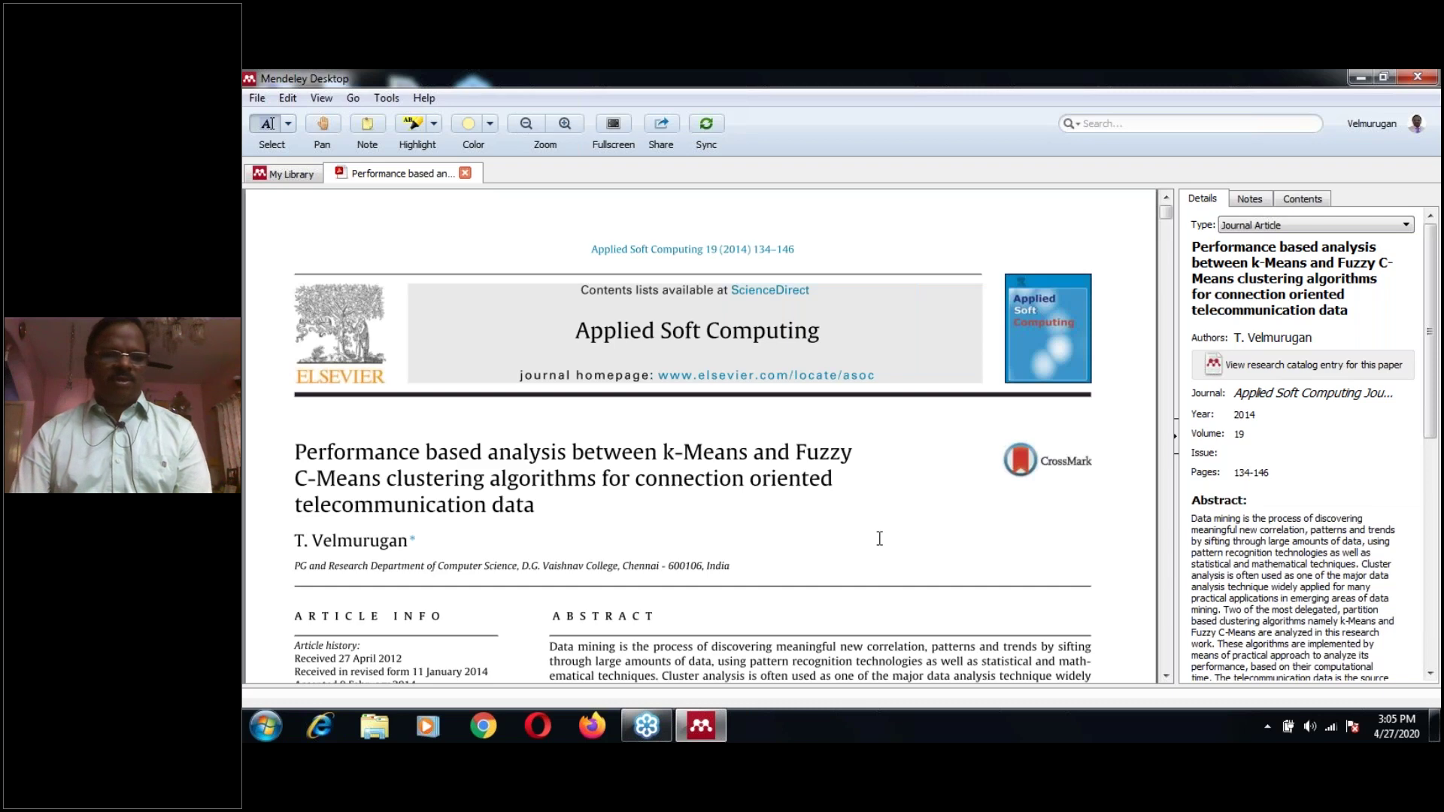
Skim the paper's abstract, literature discussion, experimental setup and result tables, and close it to return to the library.
{"action": "scroll", "coordinate": [879, 538], "scroll_direction": "down", "scroll_amount": 2}
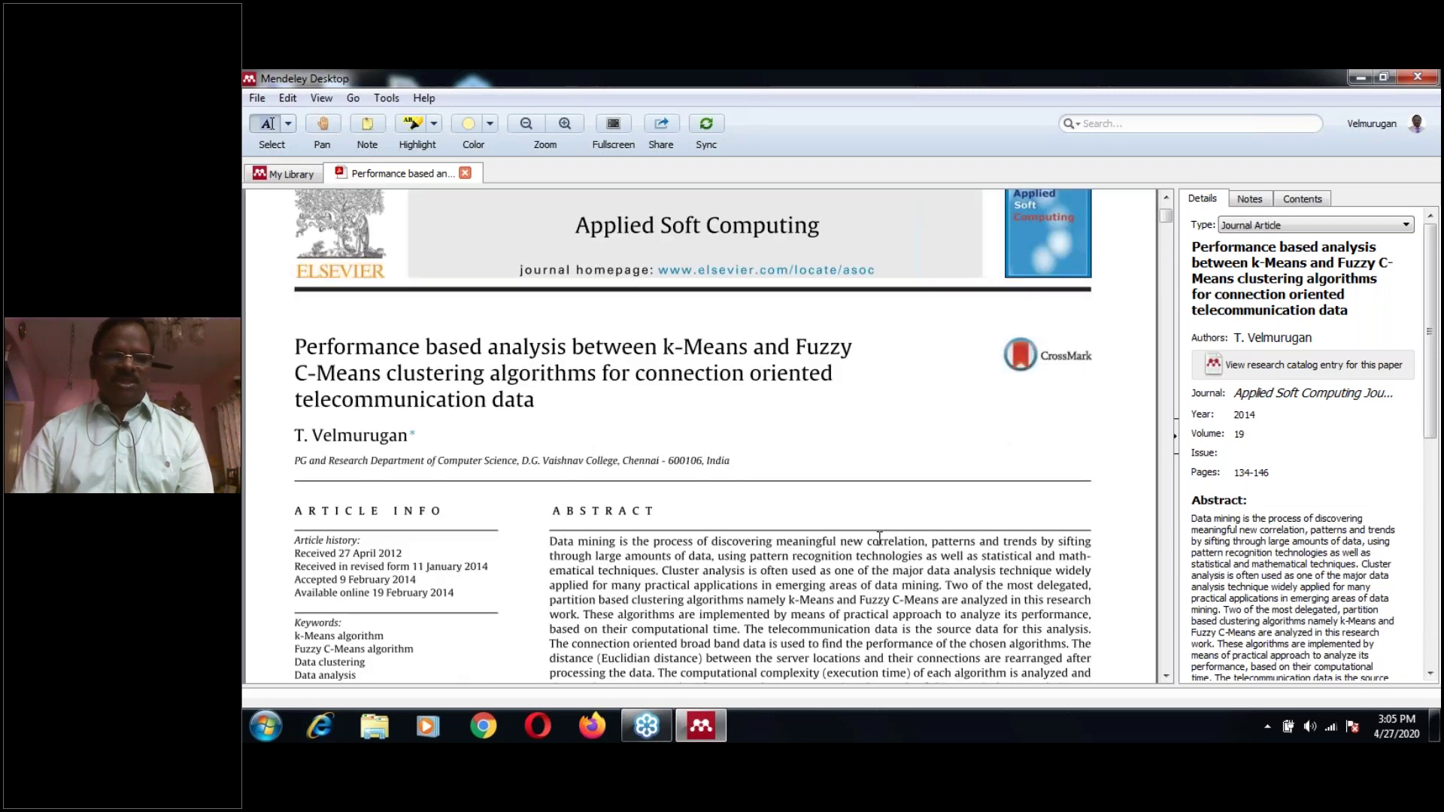
{"action": "scroll", "coordinate": [879, 539], "scroll_direction": "down", "scroll_amount": 8}
{"action": "scroll", "coordinate": [879, 538], "scroll_direction": "down", "scroll_amount": 15}
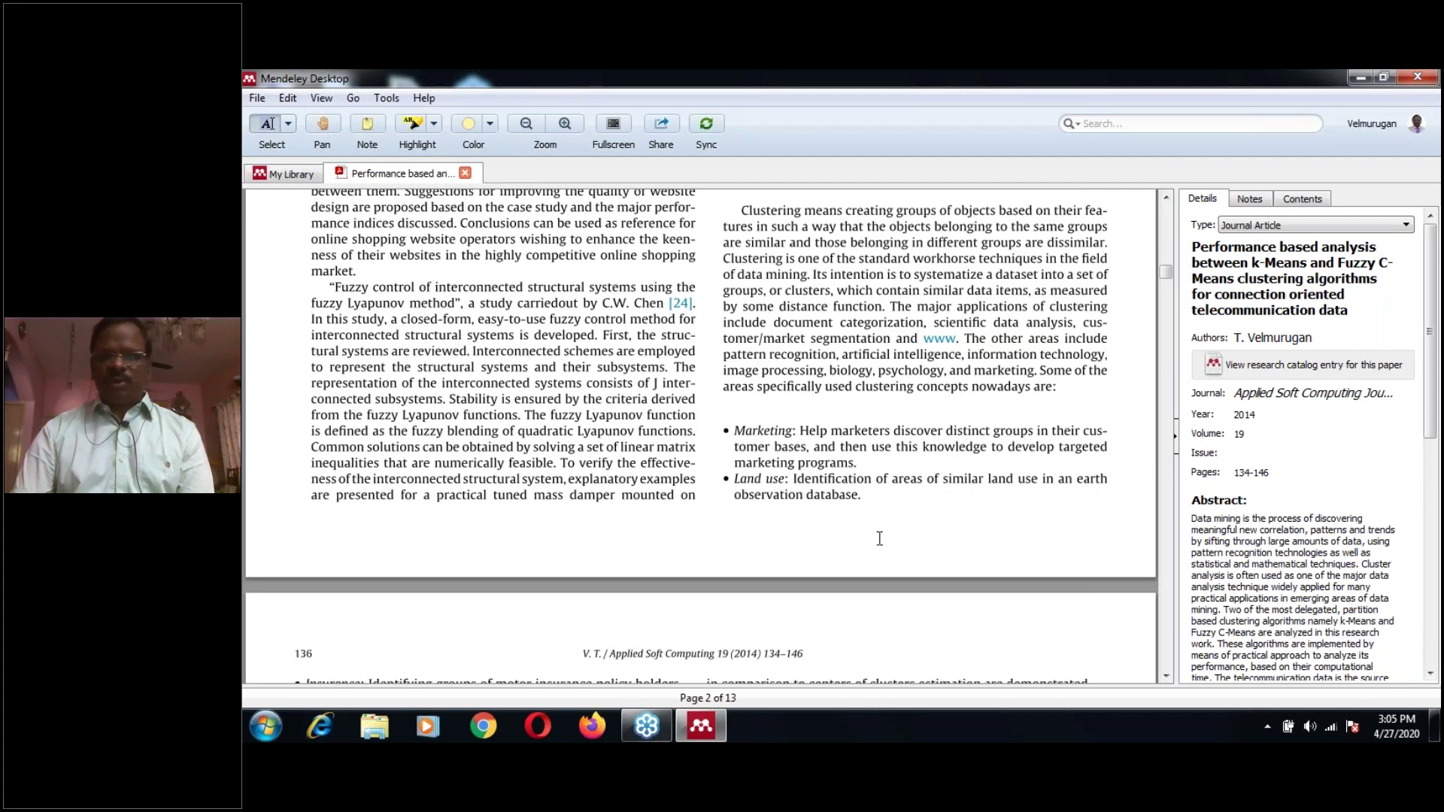
{"action": "scroll", "coordinate": [879, 539], "scroll_direction": "down", "scroll_amount": 5}
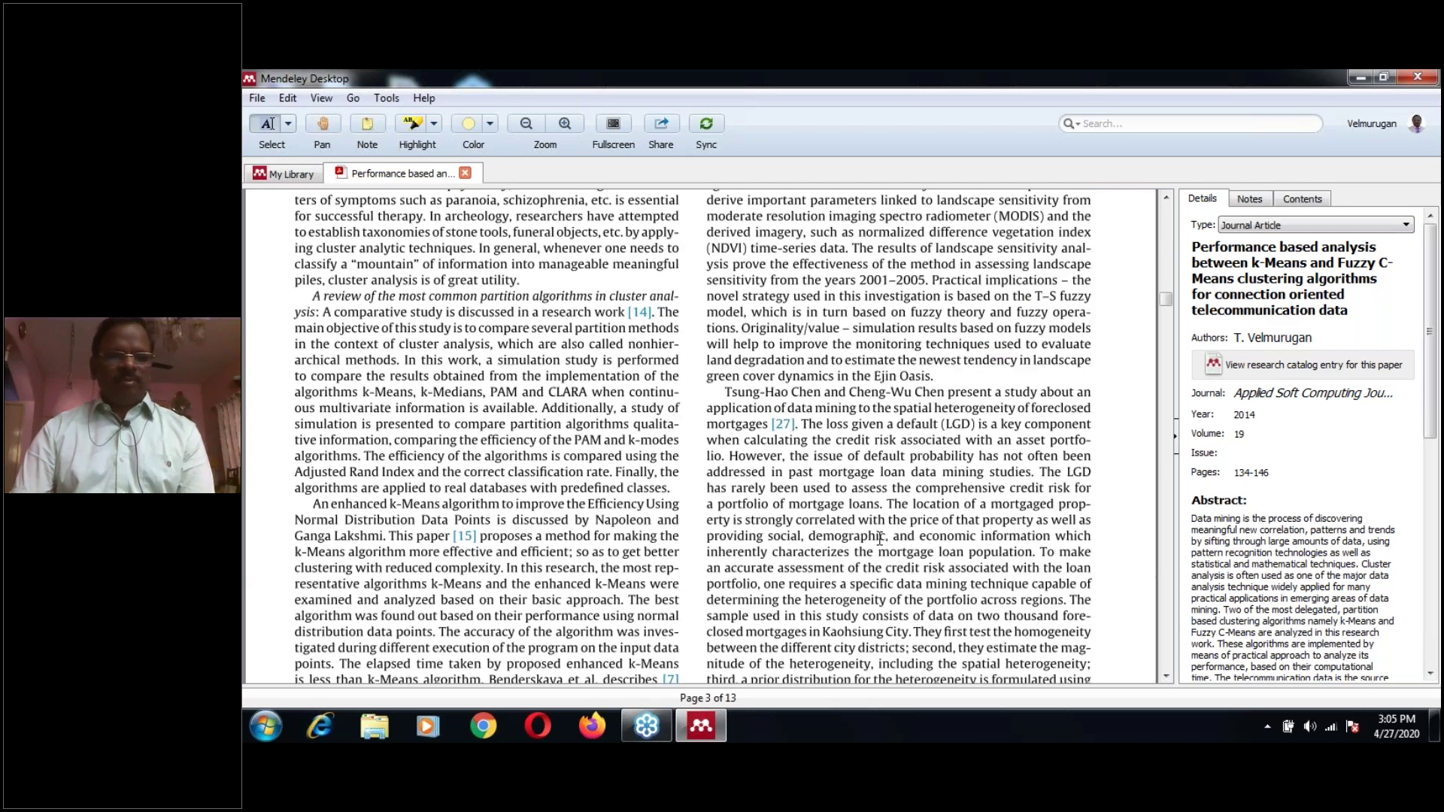
{"action": "scroll", "coordinate": [879, 538], "scroll_direction": "down", "scroll_amount": 20}
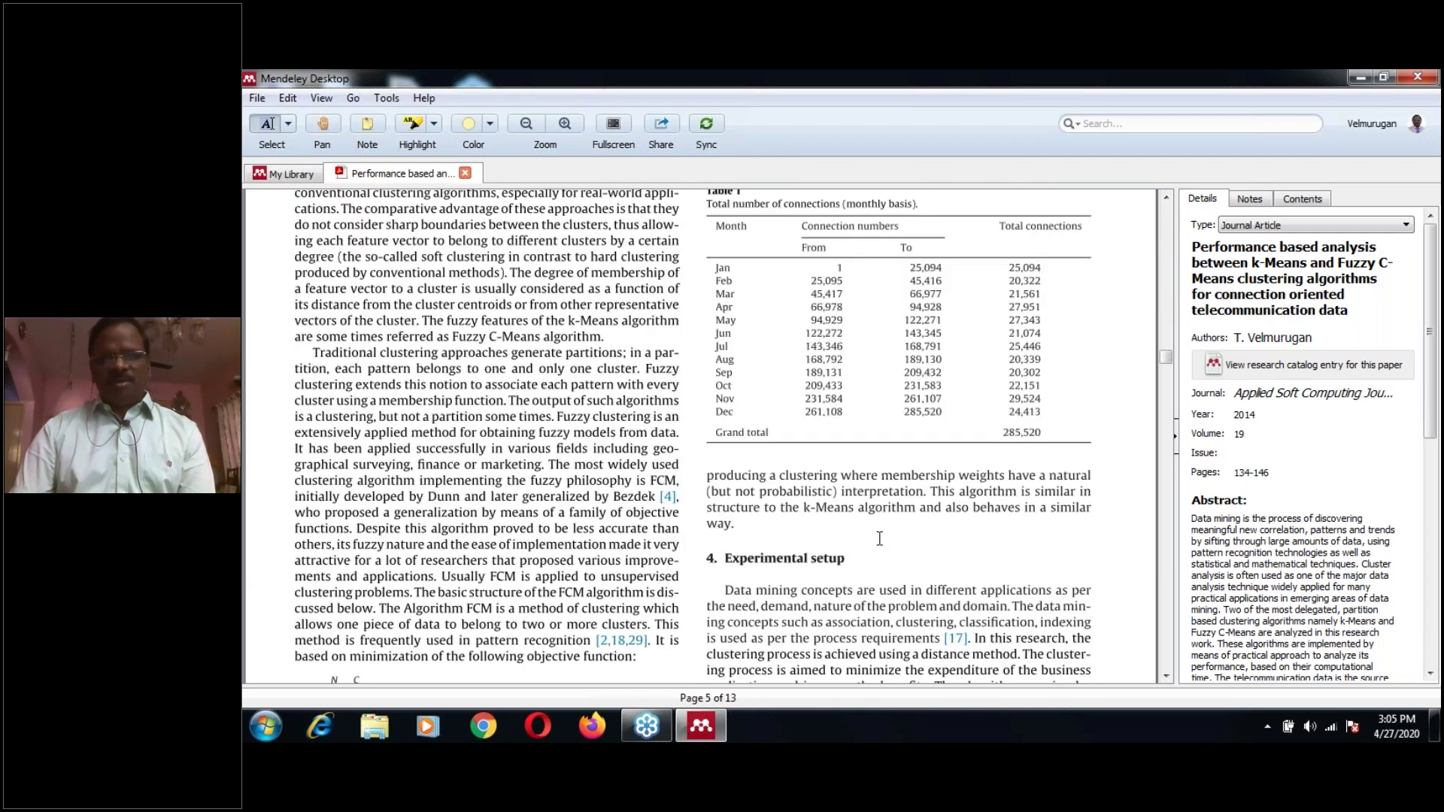
{"action": "scroll", "coordinate": [880, 539], "scroll_direction": "down", "scroll_amount": 15}
{"action": "scroll", "coordinate": [879, 539], "scroll_direction": "down", "scroll_amount": 20}
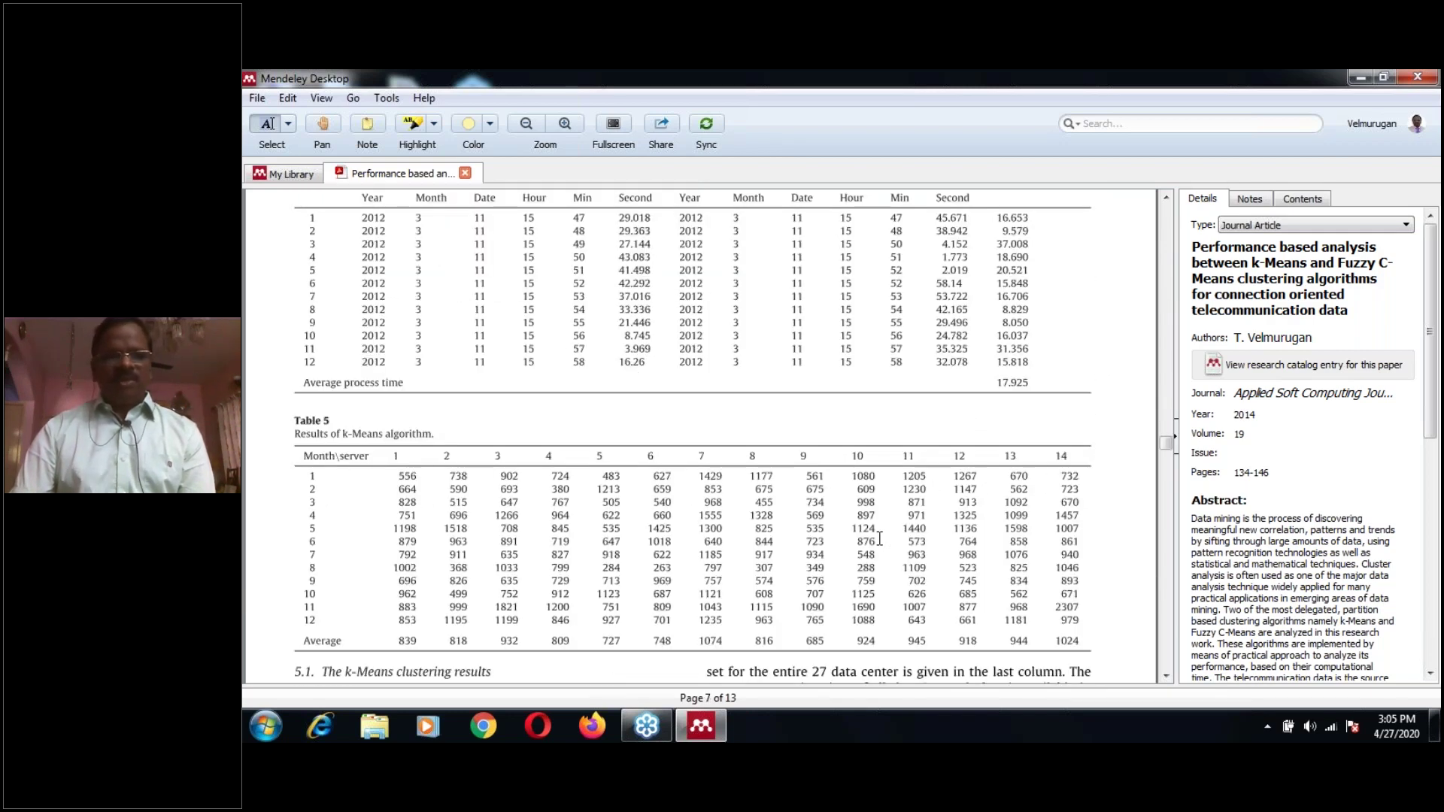
{"action": "scroll", "coordinate": [880, 539], "scroll_direction": "down", "scroll_amount": 10}
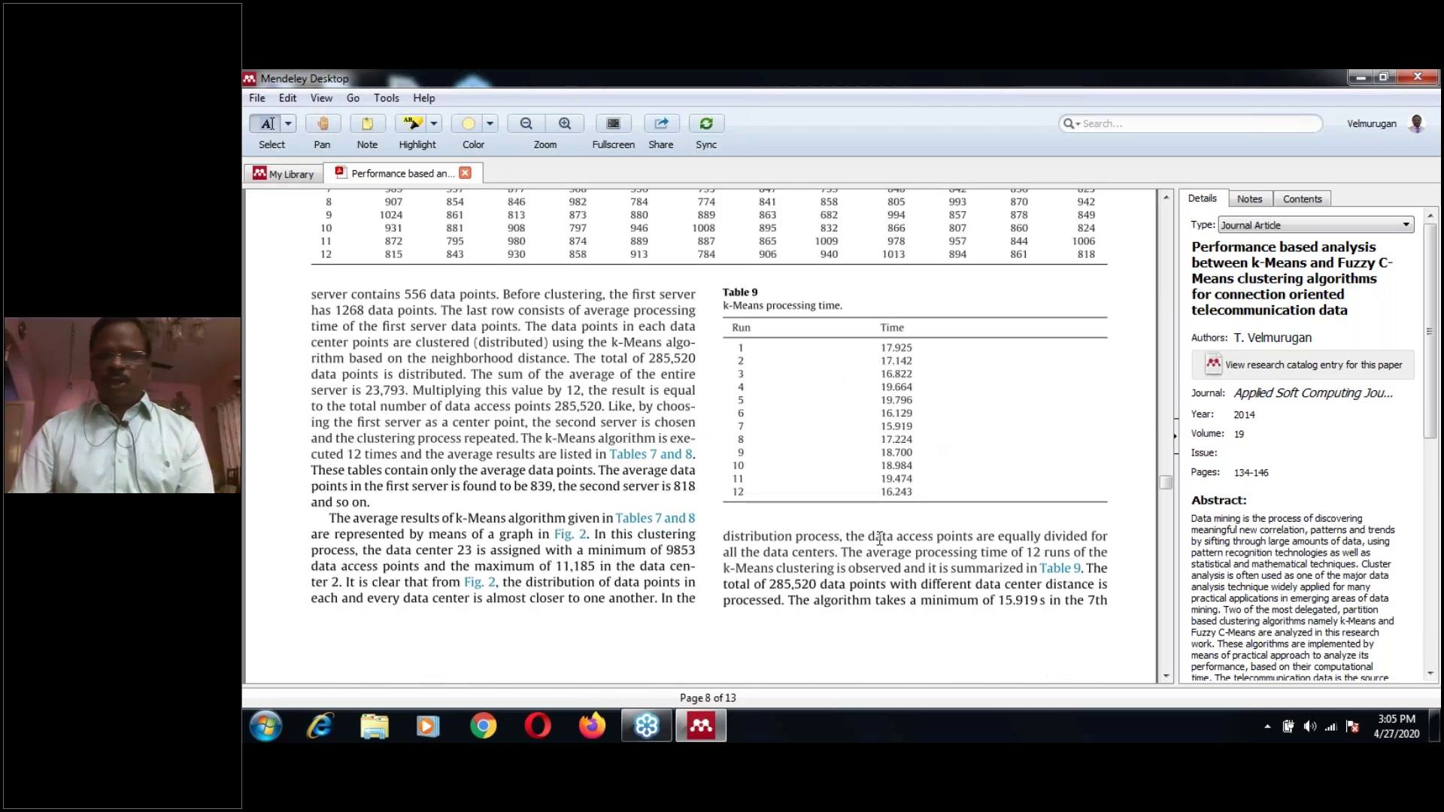
{"action": "scroll", "coordinate": [879, 538], "scroll_direction": "down", "scroll_amount": 10}
{"action": "scroll", "coordinate": [879, 538], "scroll_direction": "down", "scroll_amount": 10}
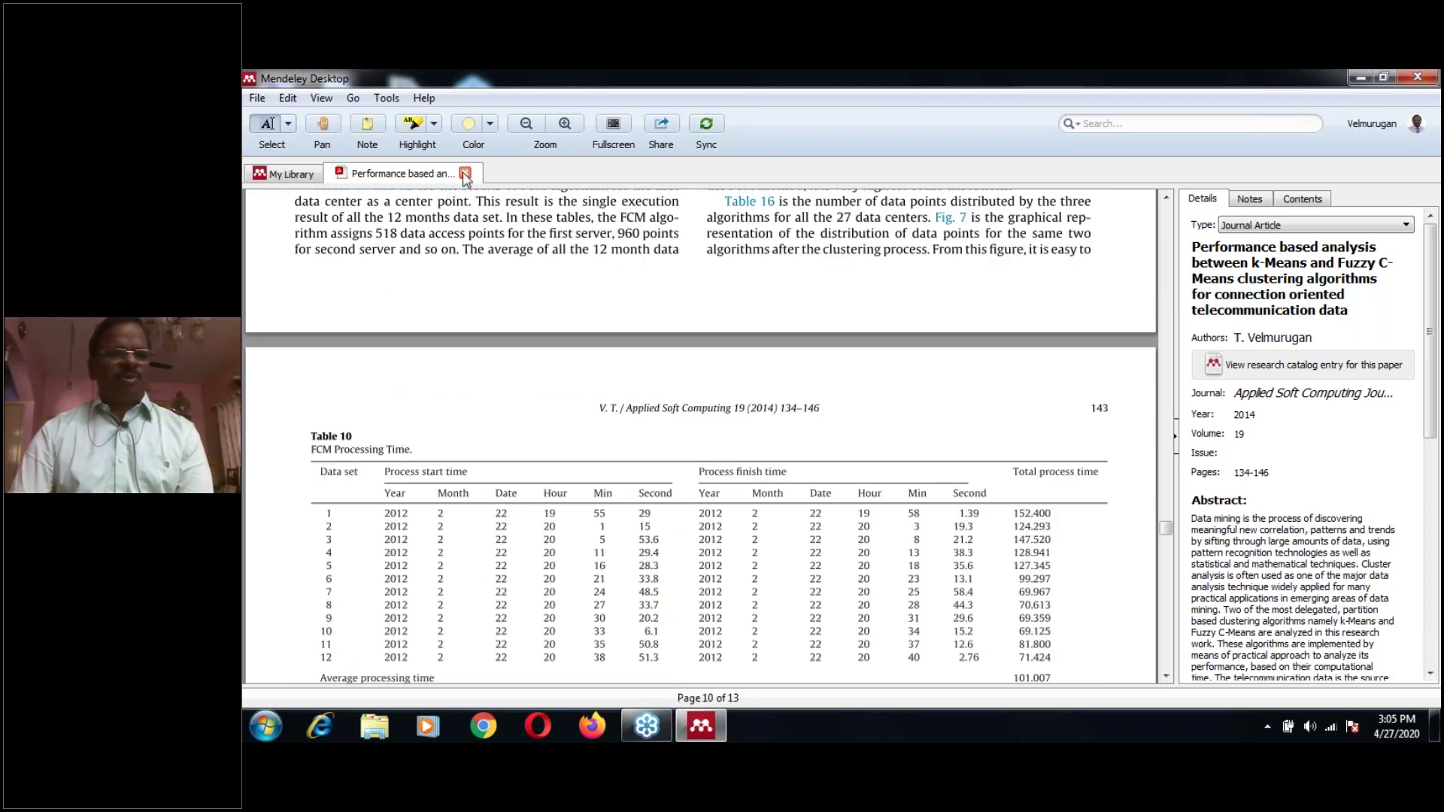
{"action": "left_click", "coordinate": [465, 174]}
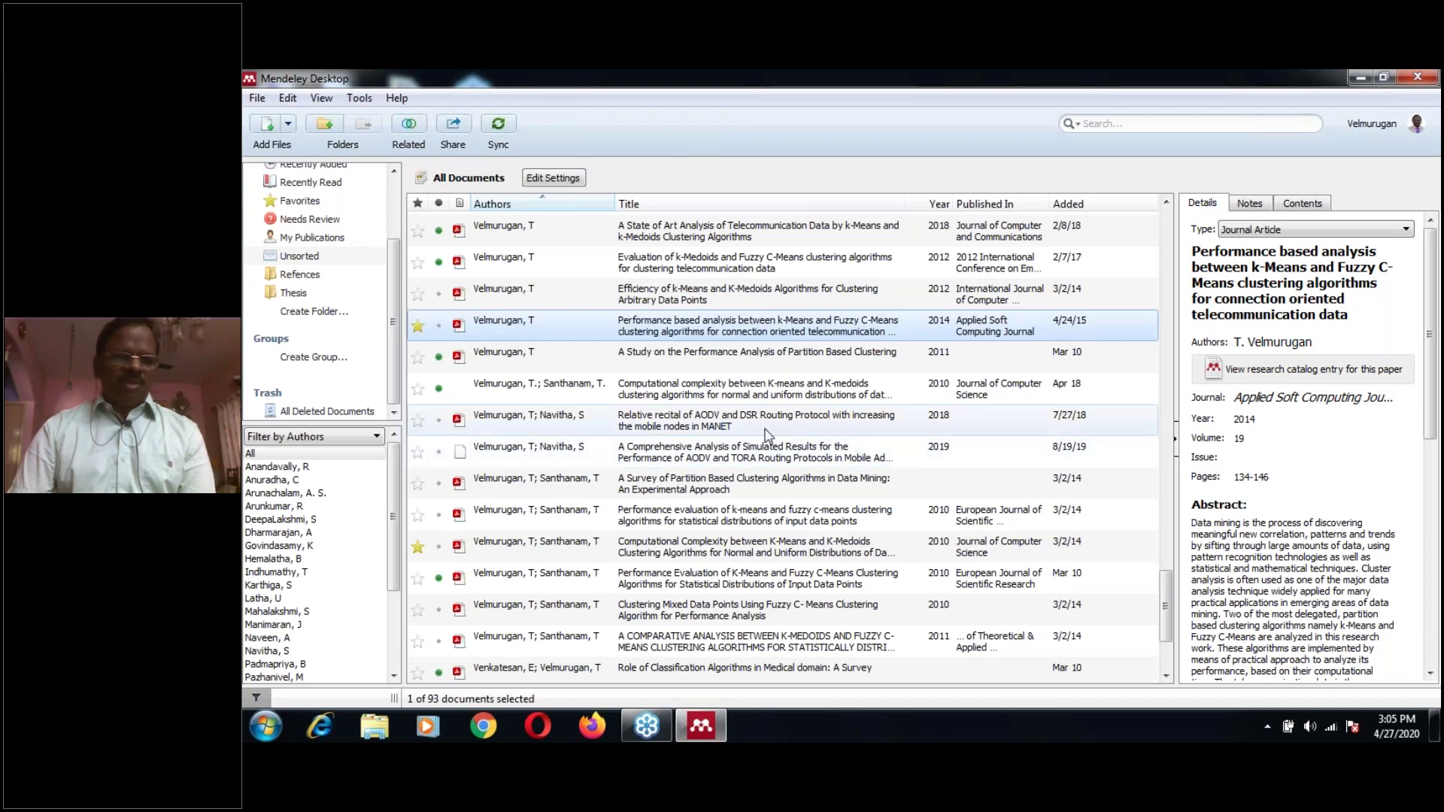
Start adding a file to the library and browse to the Papers folder on the Desktop.
{"action": "scroll", "coordinate": [594, 450], "scroll_direction": "down", "scroll_amount": 2}
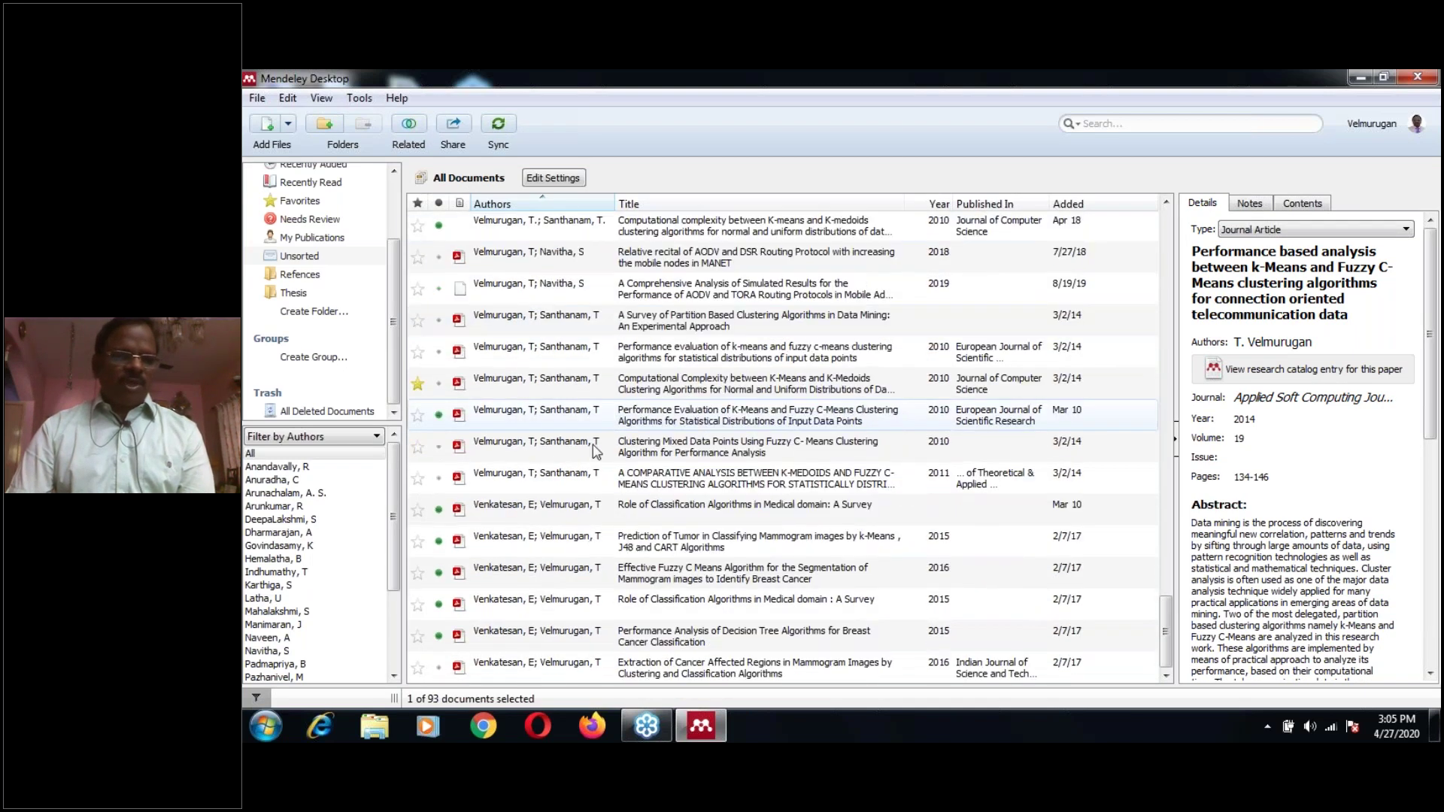
{"action": "scroll", "coordinate": [391, 361], "scroll_direction": "up", "scroll_amount": 2}
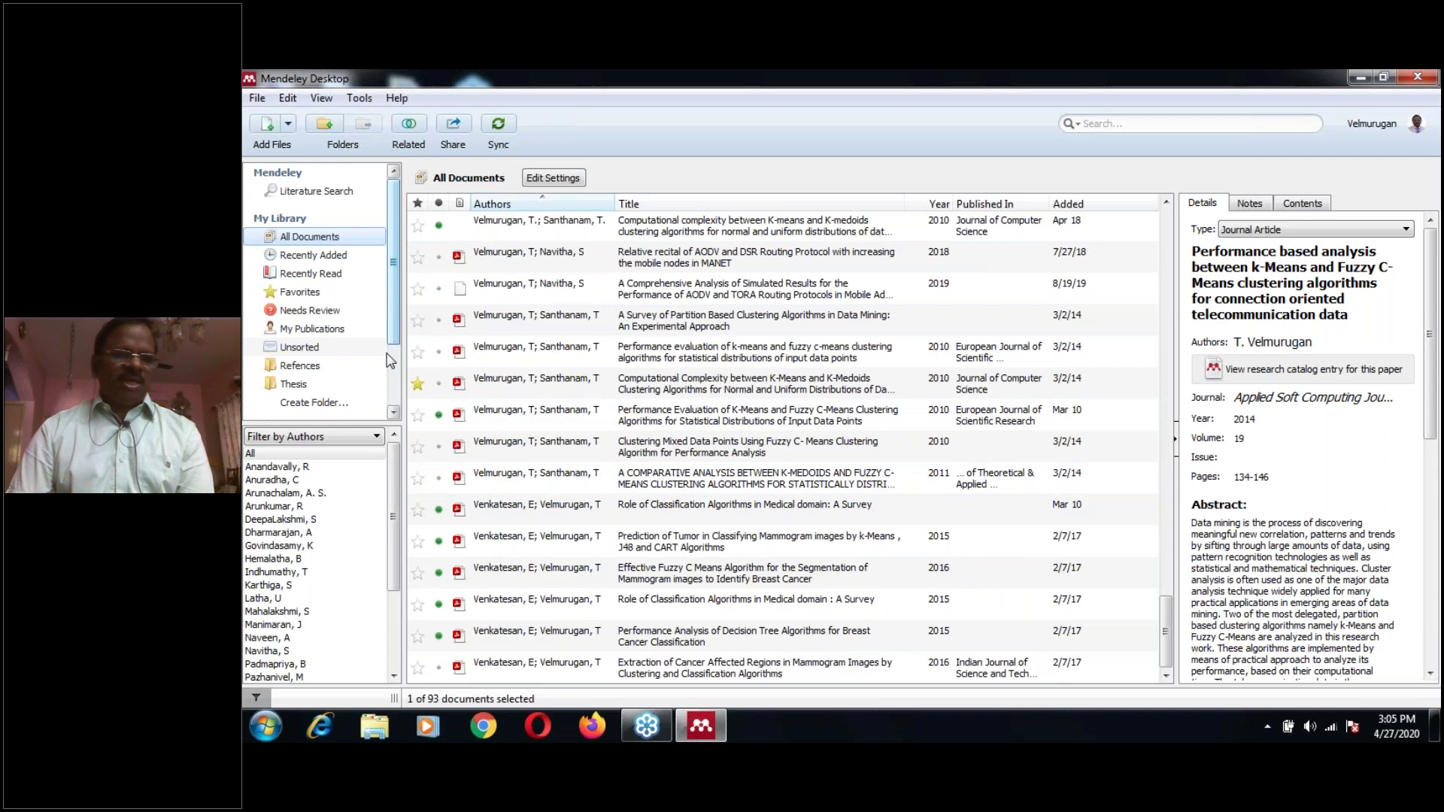
{"action": "left_click", "coordinate": [288, 124]}
{"action": "left_click", "coordinate": [300, 142]}
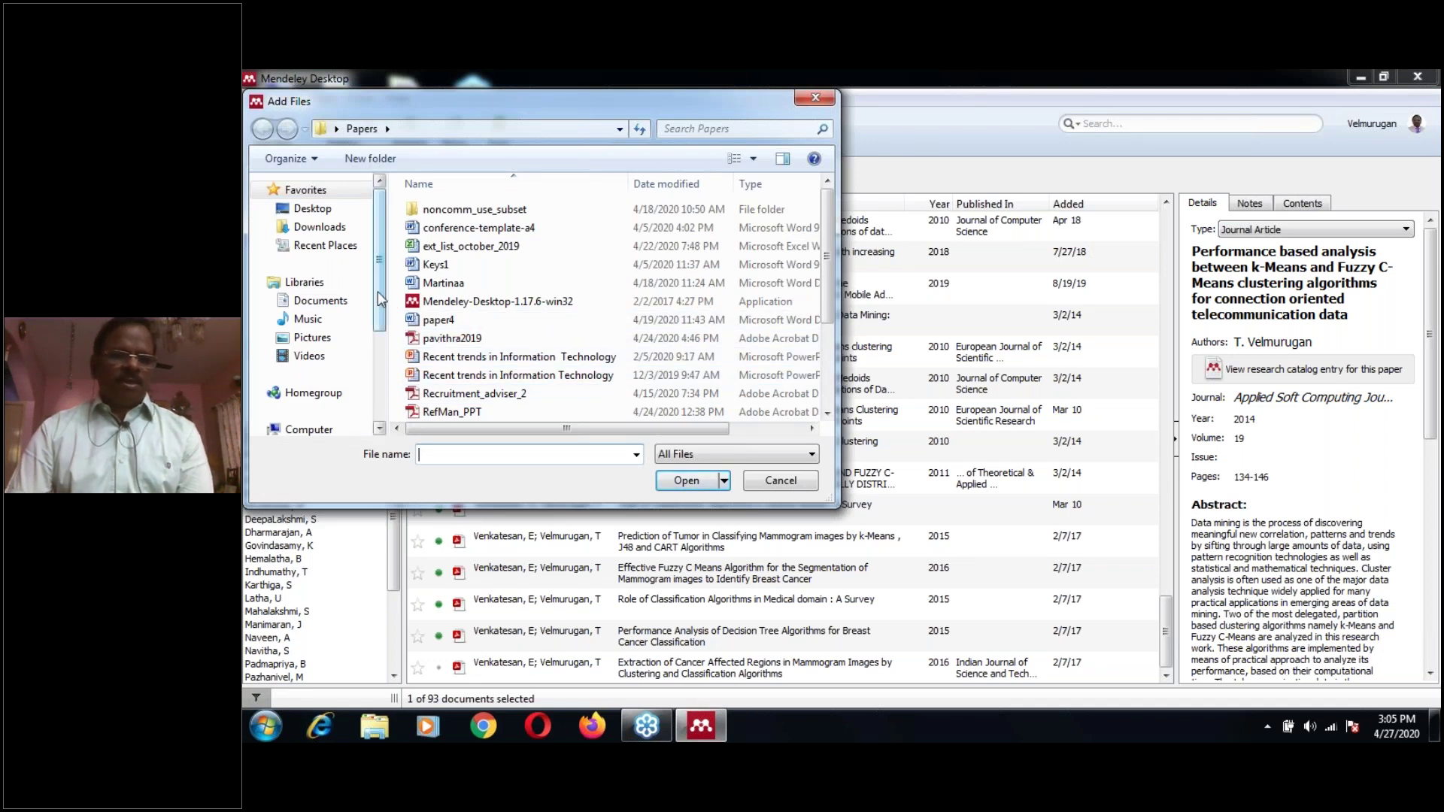
{"action": "left_click", "coordinate": [334, 212]}
{"action": "scroll", "coordinate": [526, 248], "scroll_direction": "down", "scroll_amount": 4}
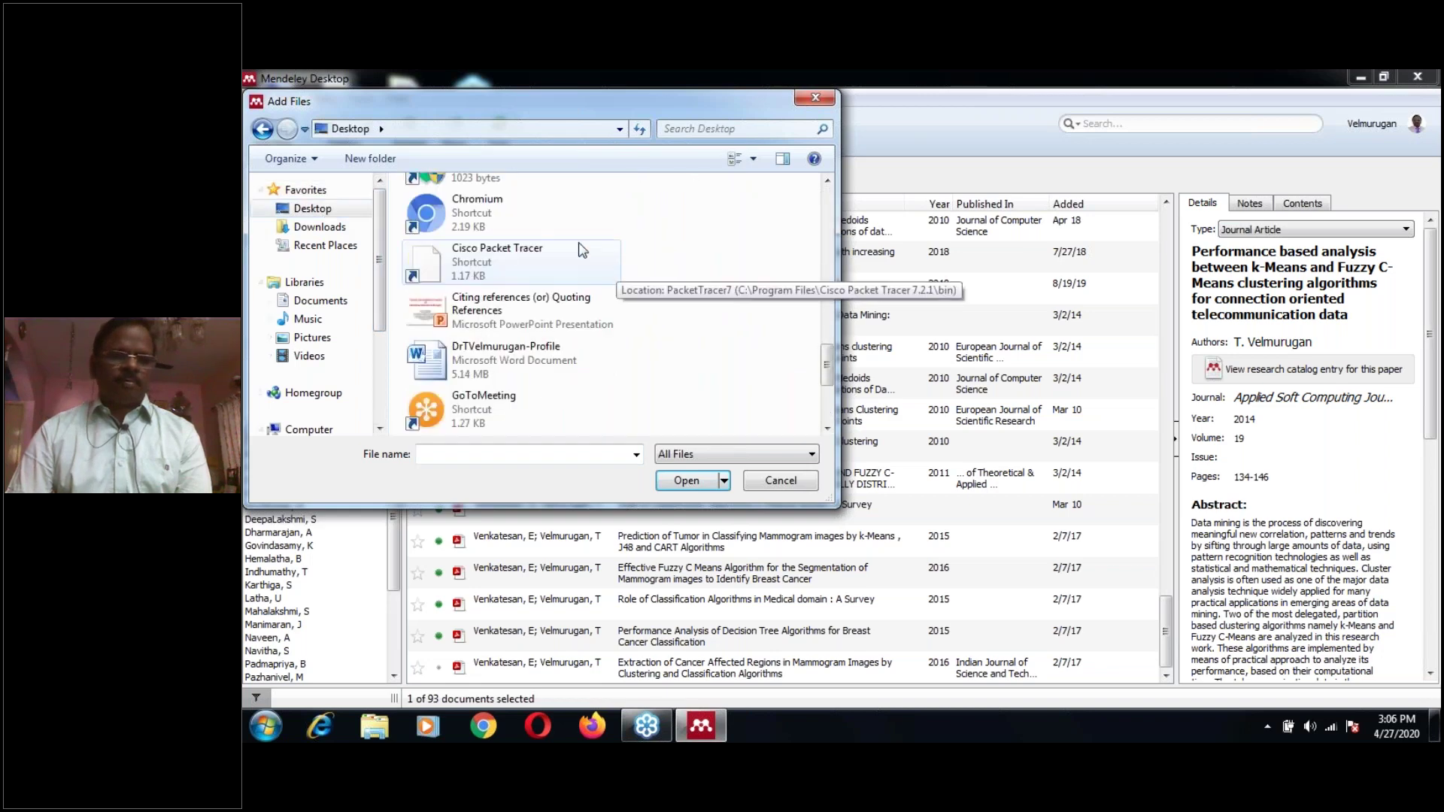
{"action": "scroll", "coordinate": [527, 241], "scroll_direction": "up", "scroll_amount": 5}
{"action": "left_click", "coordinate": [521, 251]}
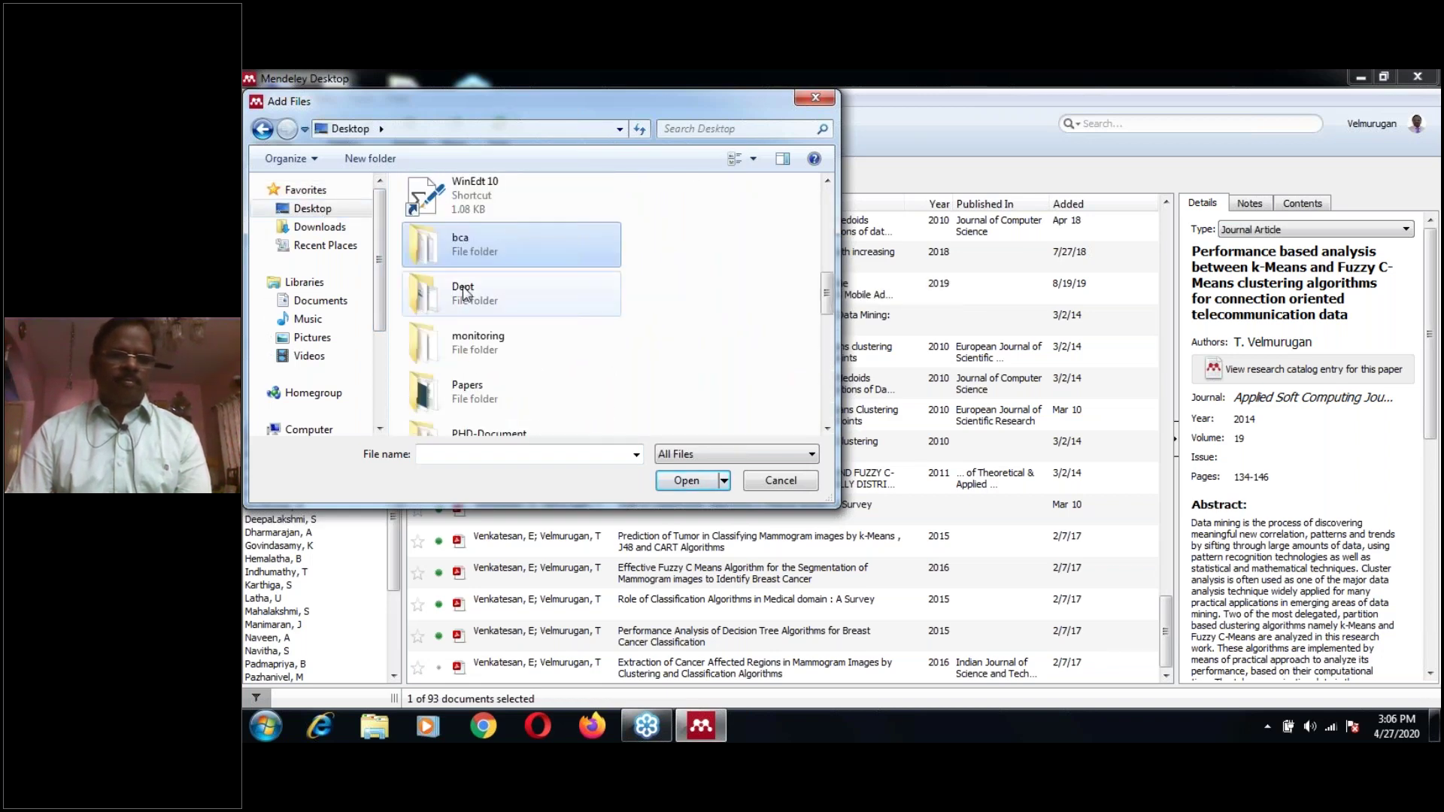
{"action": "double_click", "coordinate": [493, 388]}
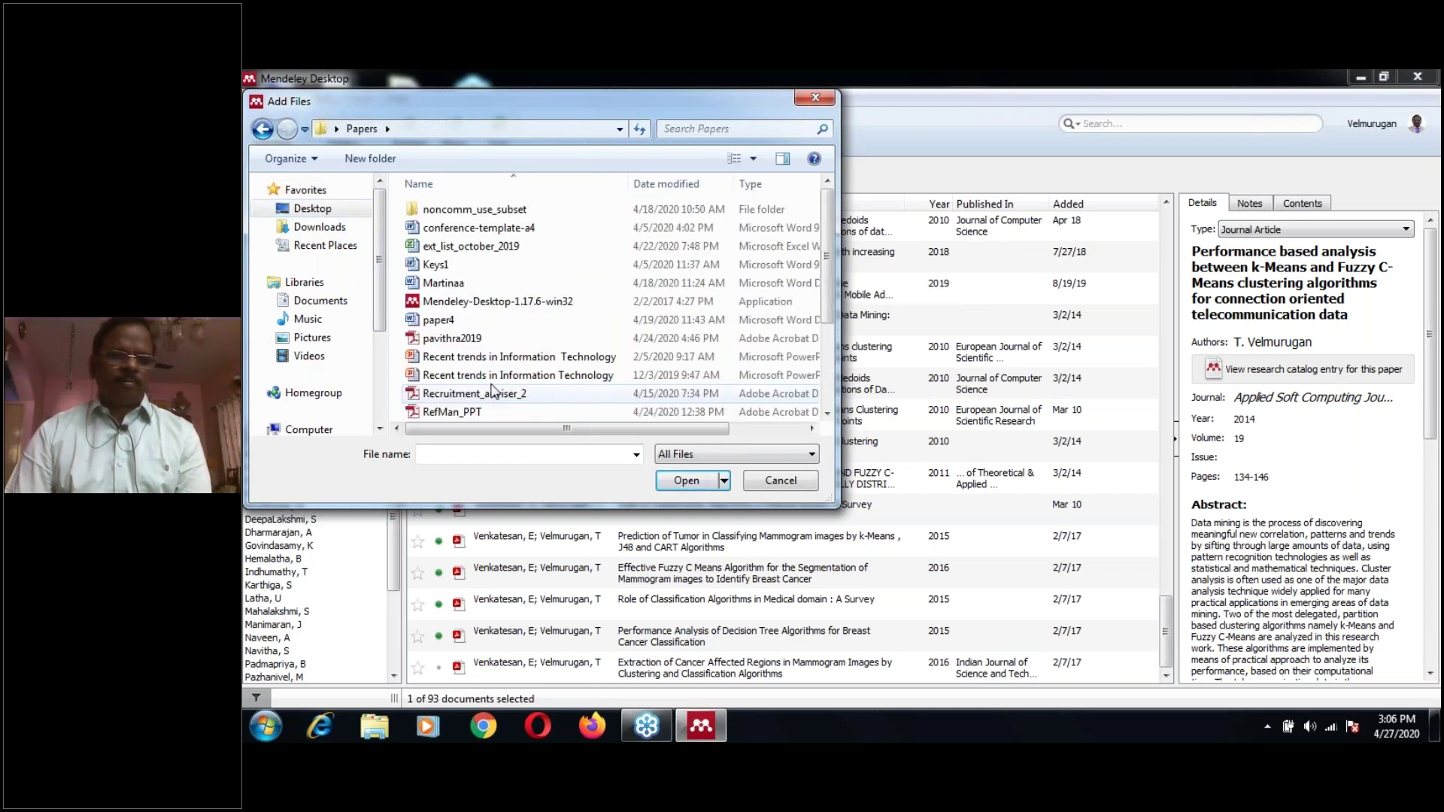
Add the Survey-Paper PDF to the library.
{"action": "scroll", "coordinate": [490, 378], "scroll_direction": "down", "scroll_amount": 2}
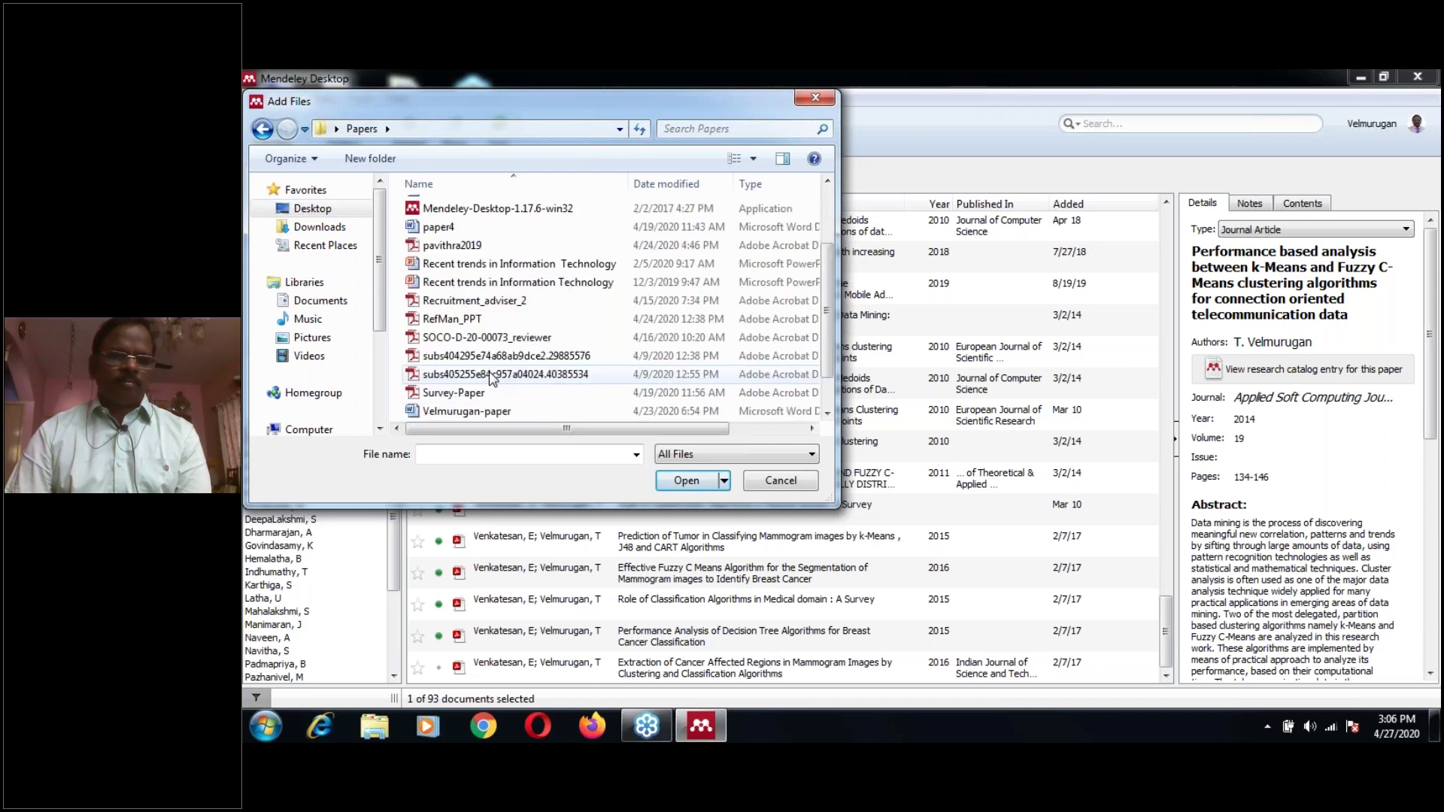
{"action": "scroll", "coordinate": [492, 378], "scroll_direction": "down", "scroll_amount": 1}
{"action": "left_click", "coordinate": [496, 355]}
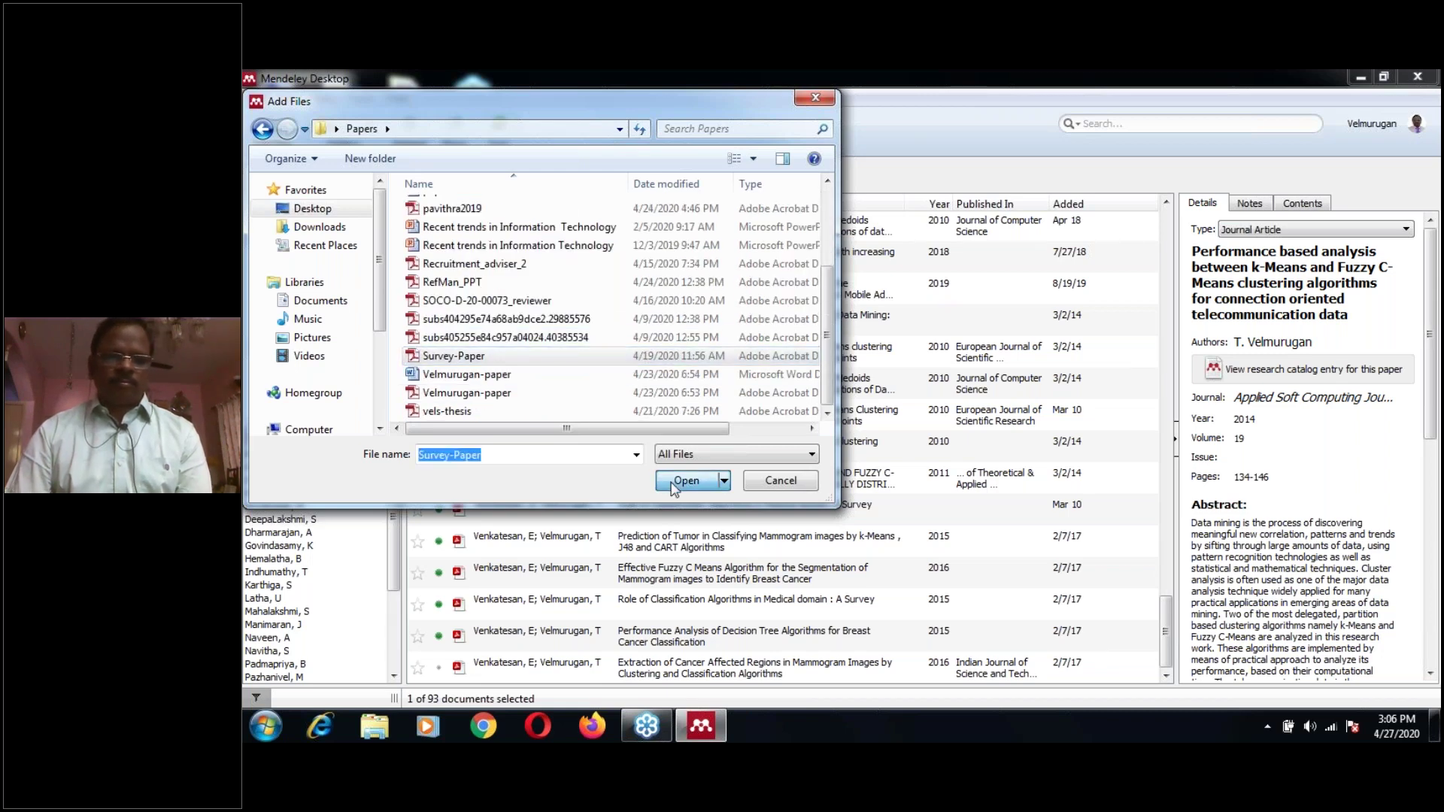
{"action": "left_click", "coordinate": [673, 485]}
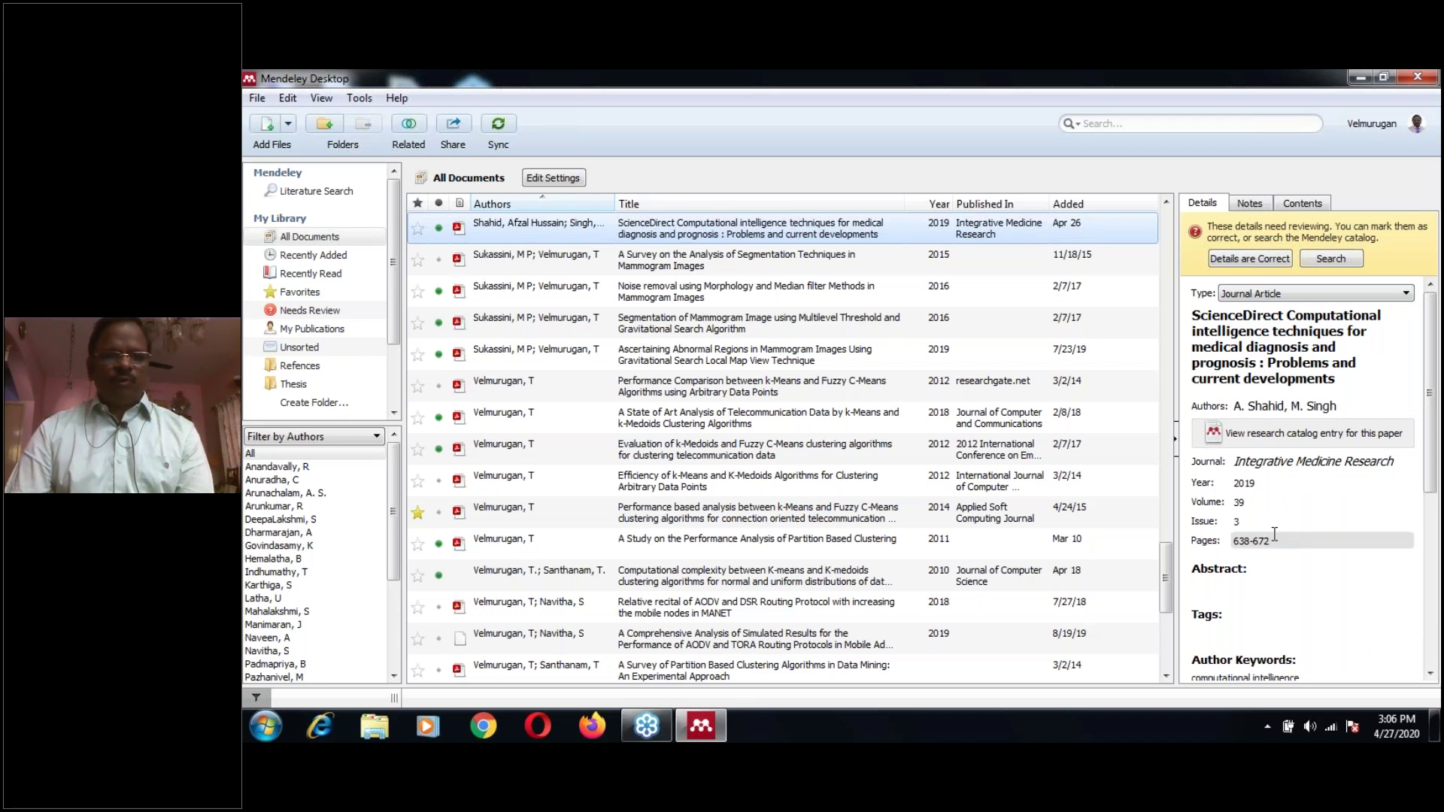
Delete the newly added paper on computational intelligence techniques for medical diagnosis and prognosis from the library.
{"action": "left_click", "coordinate": [827, 449]}
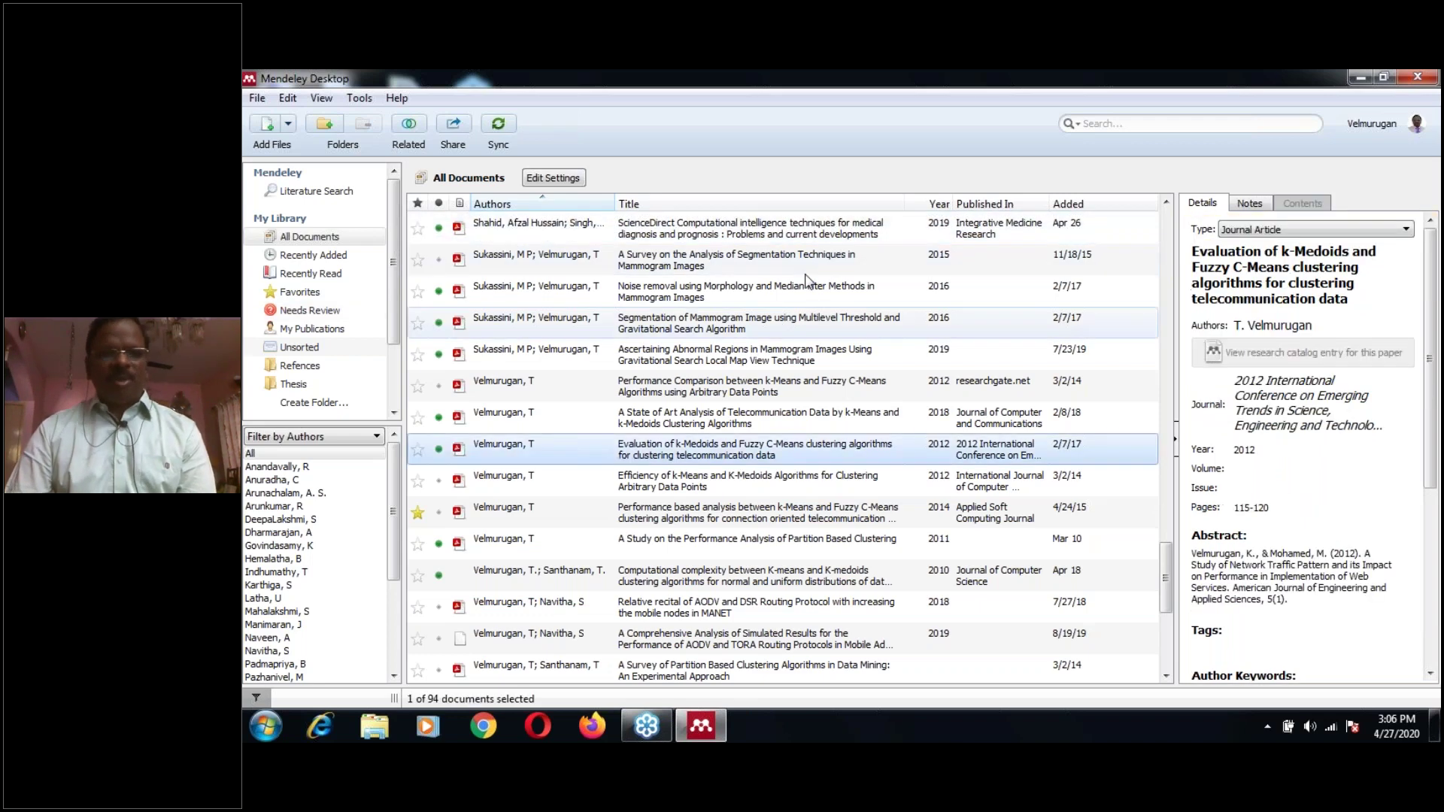
{"action": "left_click", "coordinate": [795, 235]}
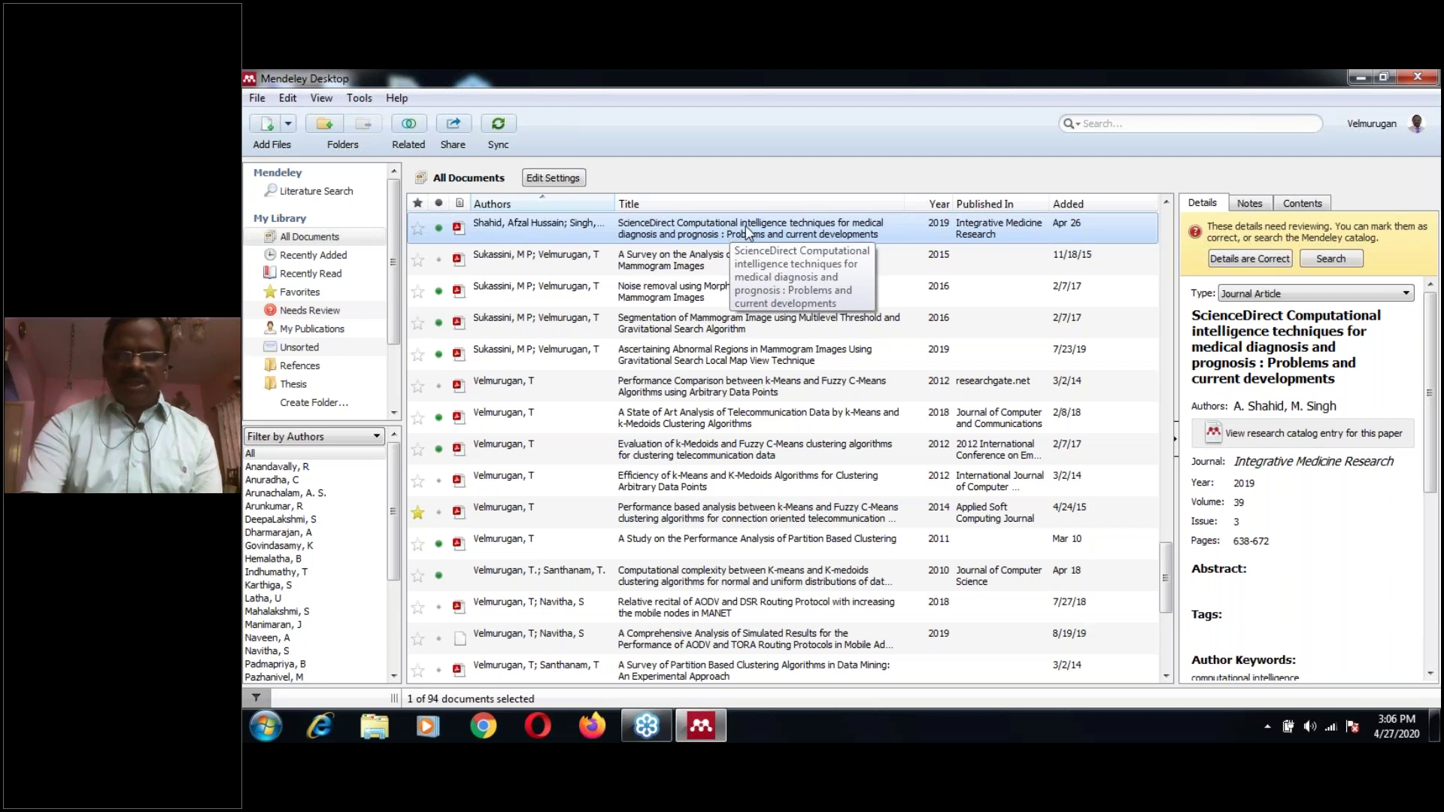
{"action": "key", "text": "Delete"}
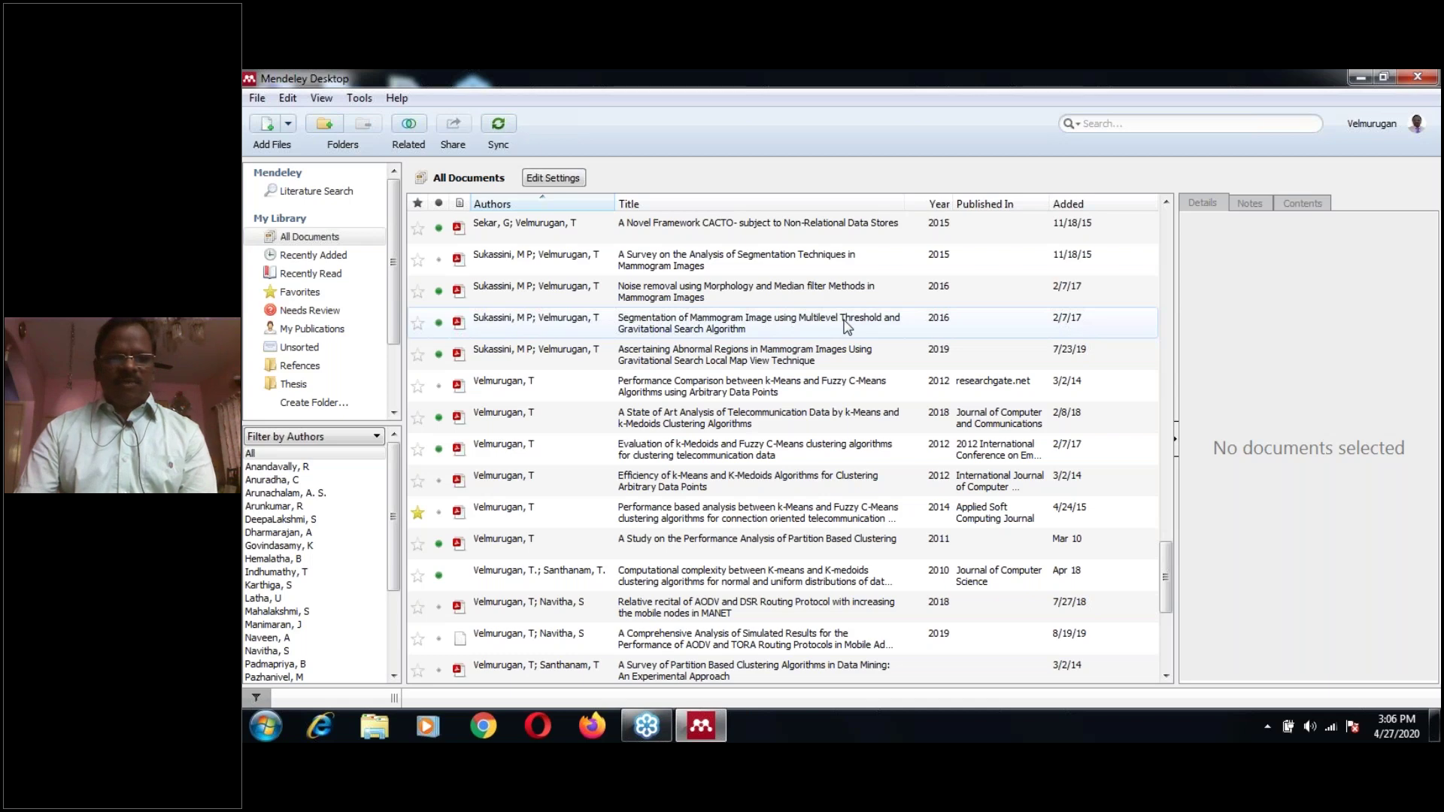
Open the online research catalog entry for the 2014 k-Means and Fuzzy C-Means telecommunication data paper.
{"action": "scroll", "coordinate": [848, 325], "scroll_direction": "down", "scroll_amount": 4}
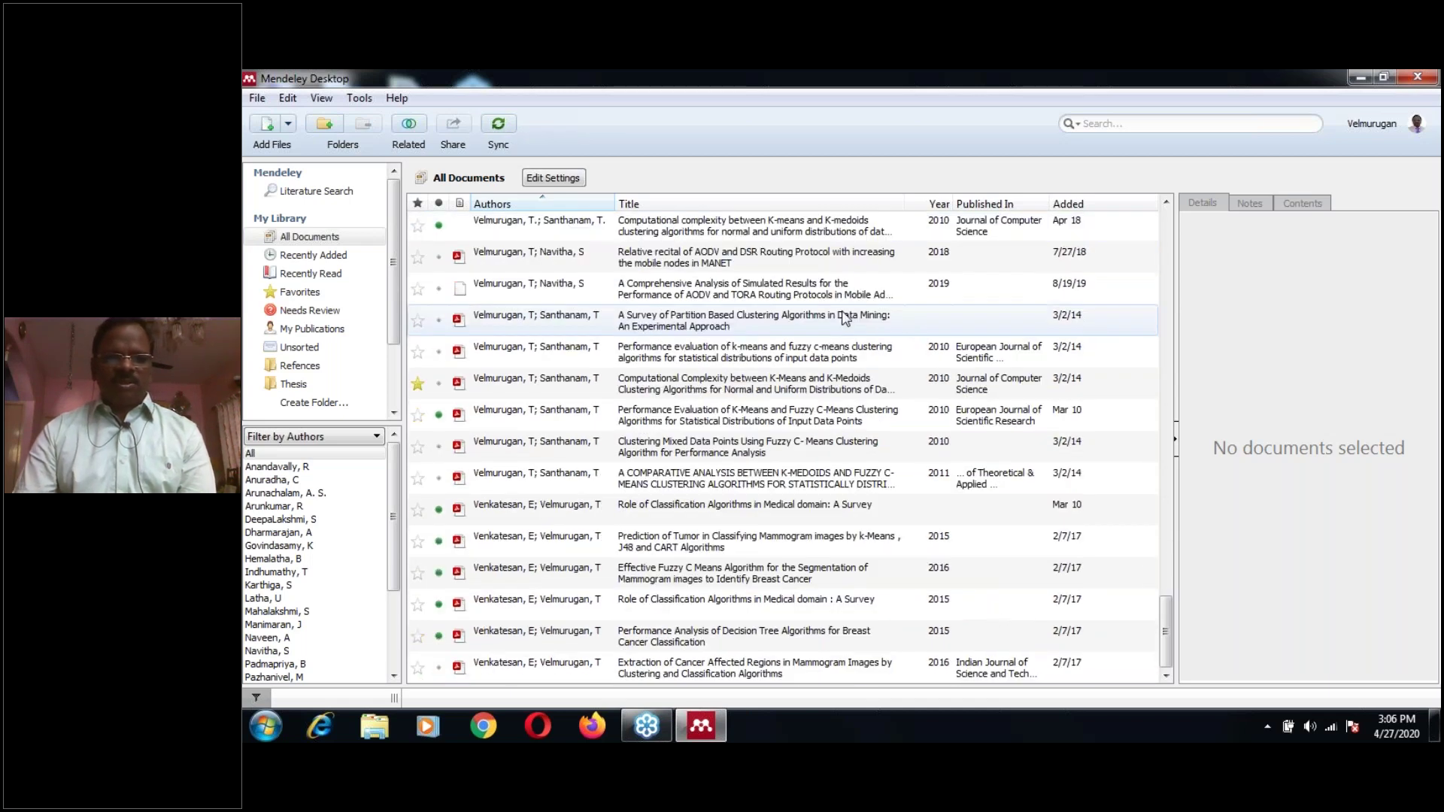
{"action": "scroll", "coordinate": [844, 317], "scroll_direction": "up", "scroll_amount": 4}
{"action": "left_click", "coordinate": [718, 534]}
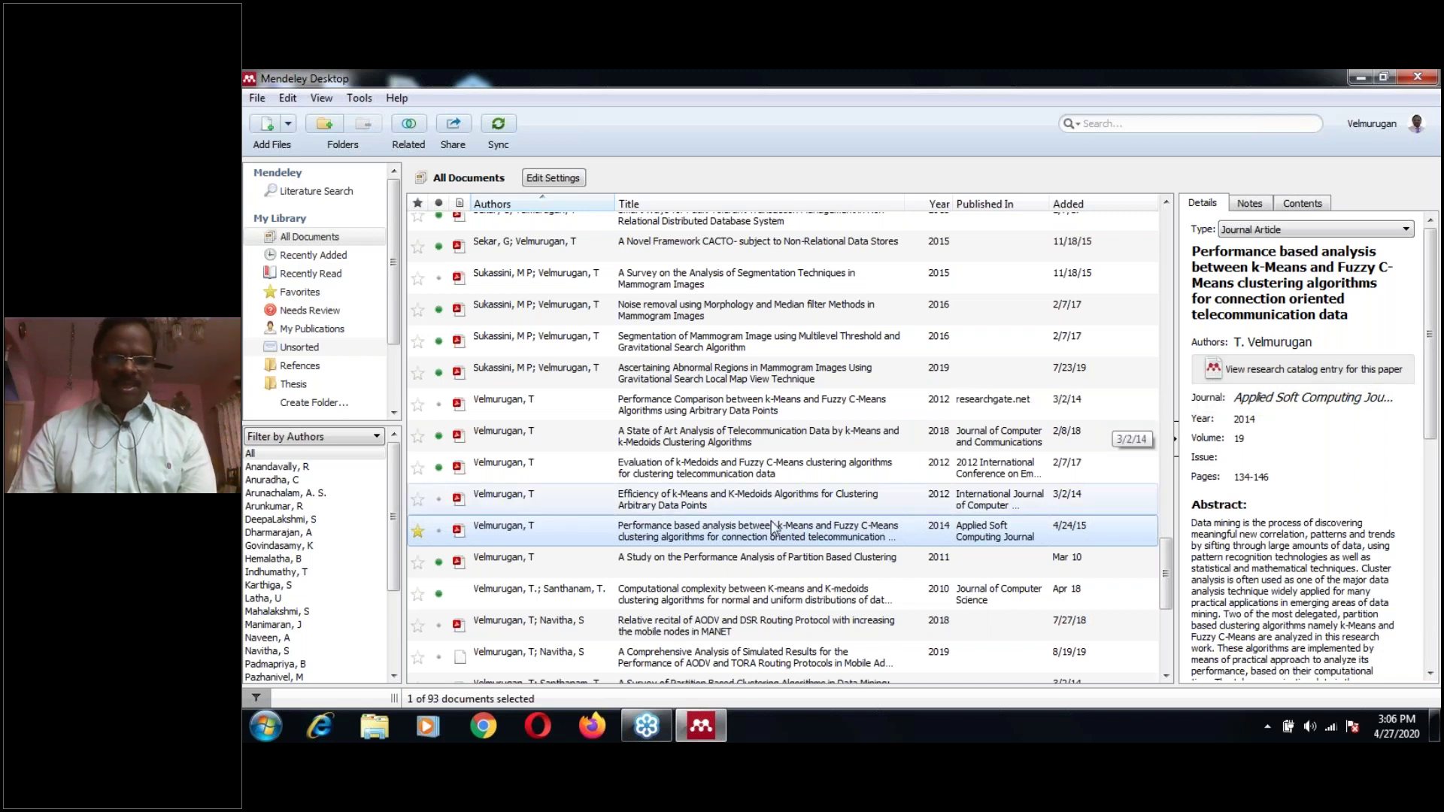
{"action": "left_click", "coordinate": [1289, 374]}
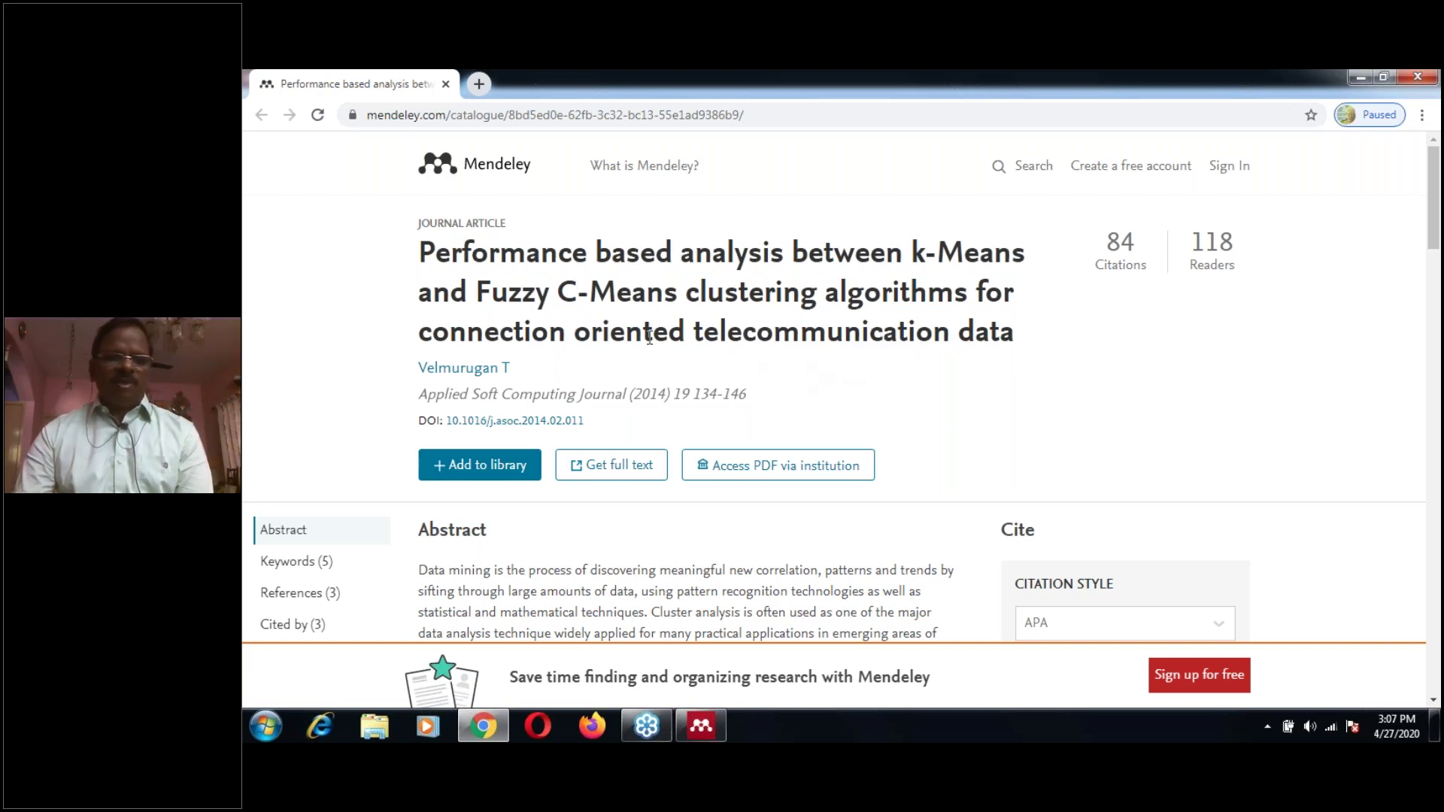
Review the paper's catalogue page, including its library and full-text options, abstract, figures, APA citation and readership chart.
{"action": "scroll", "coordinate": [650, 338], "scroll_direction": "down", "scroll_amount": 4}
{"action": "scroll", "coordinate": [649, 337], "scroll_direction": "up", "scroll_amount": 4}
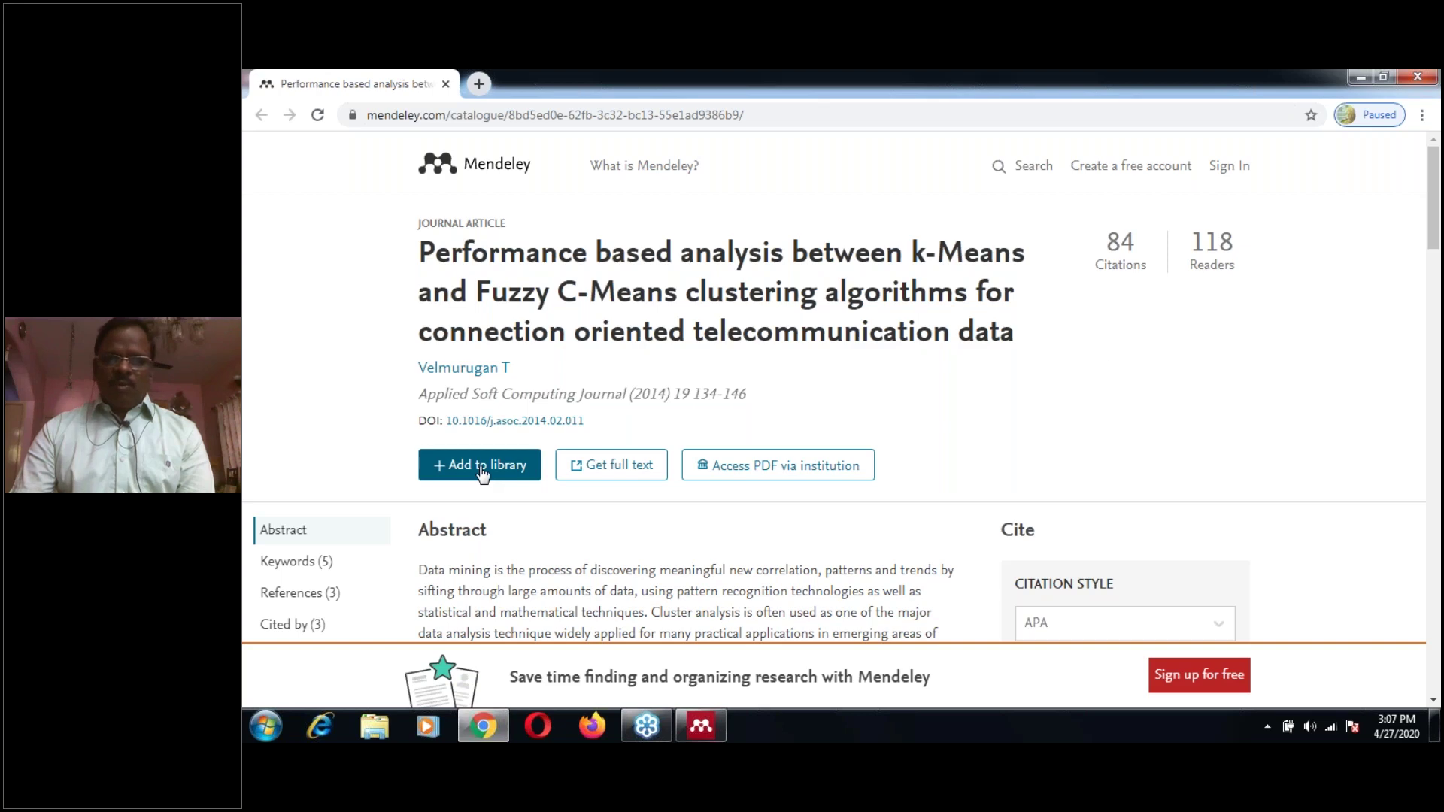
{"action": "scroll", "coordinate": [1108, 368], "scroll_direction": "down", "scroll_amount": 5}
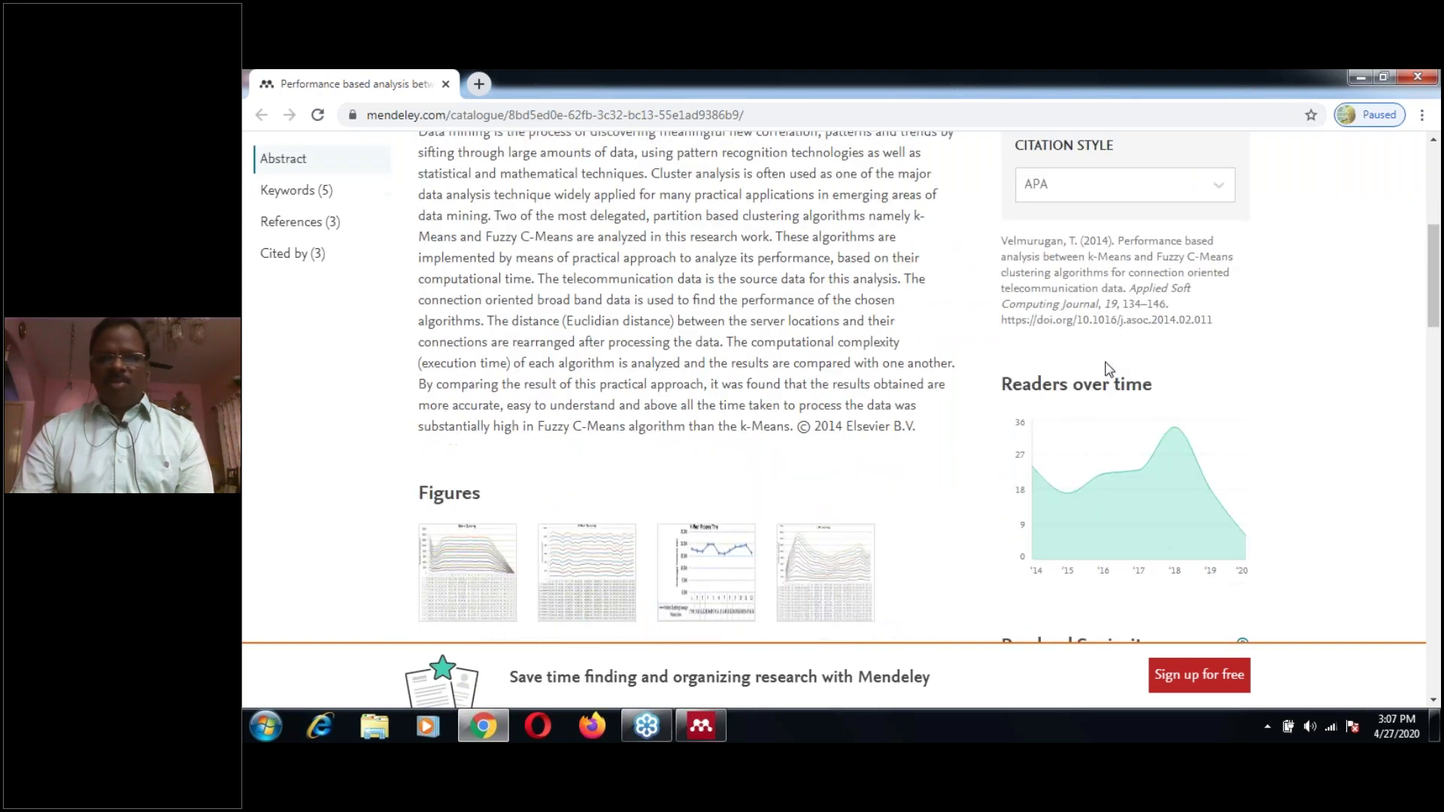
Sign in to the Mendeley website from the paper's catalogue page and open the account owner's researcher profile.
{"action": "scroll", "coordinate": [1106, 368], "scroll_direction": "up", "scroll_amount": 5}
{"action": "left_click", "coordinate": [1242, 170]}
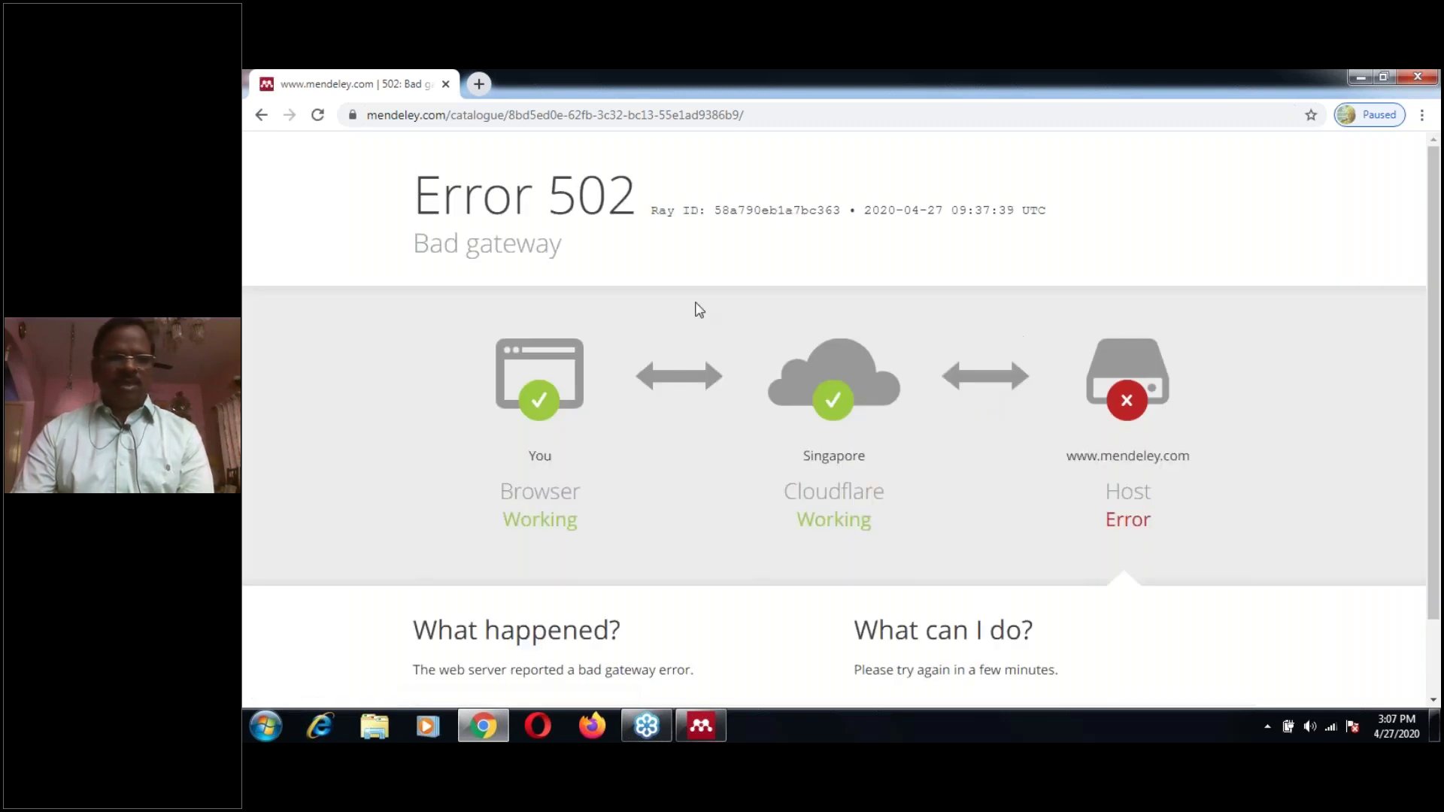
{"action": "left_click", "coordinate": [262, 115]}
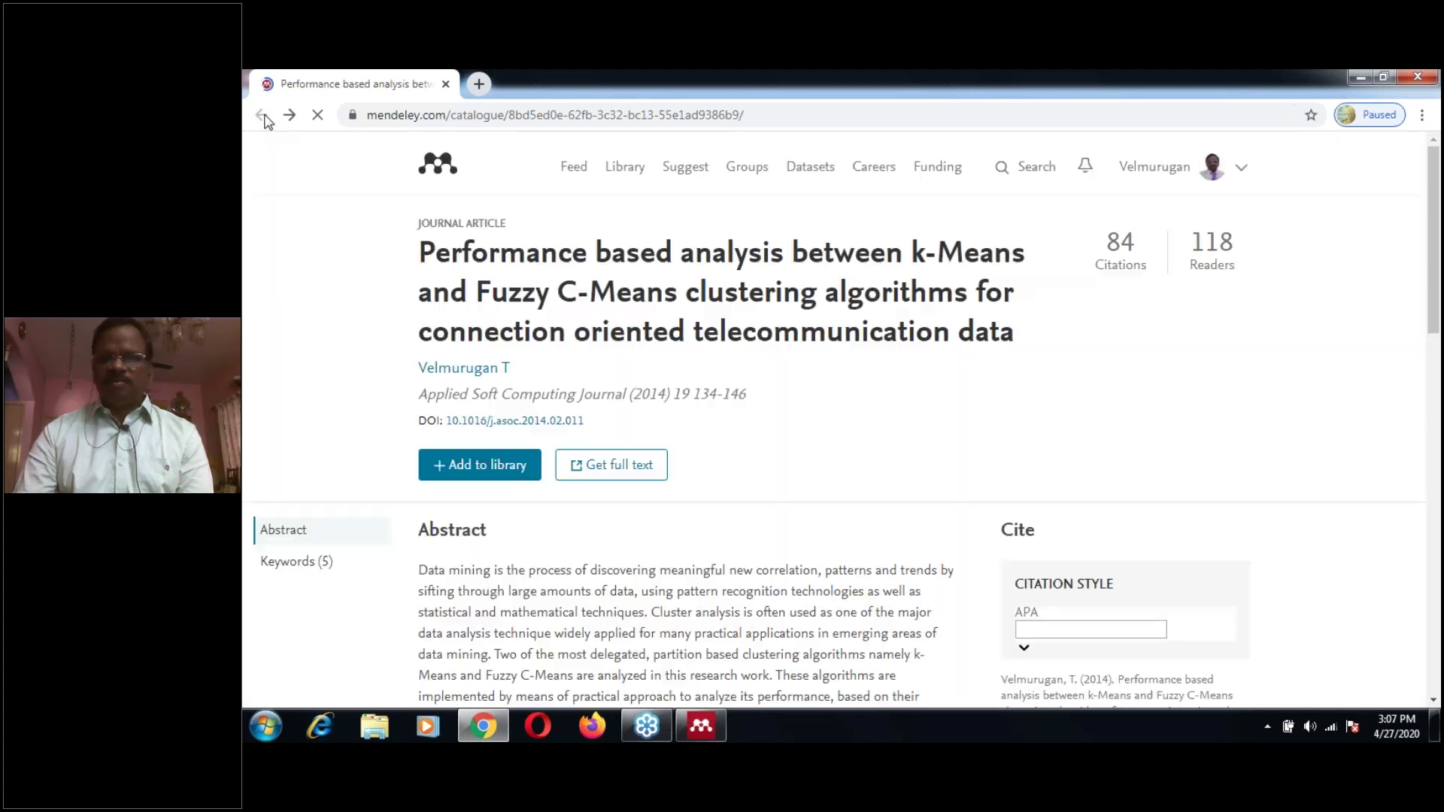
{"action": "left_click", "coordinate": [1174, 177]}
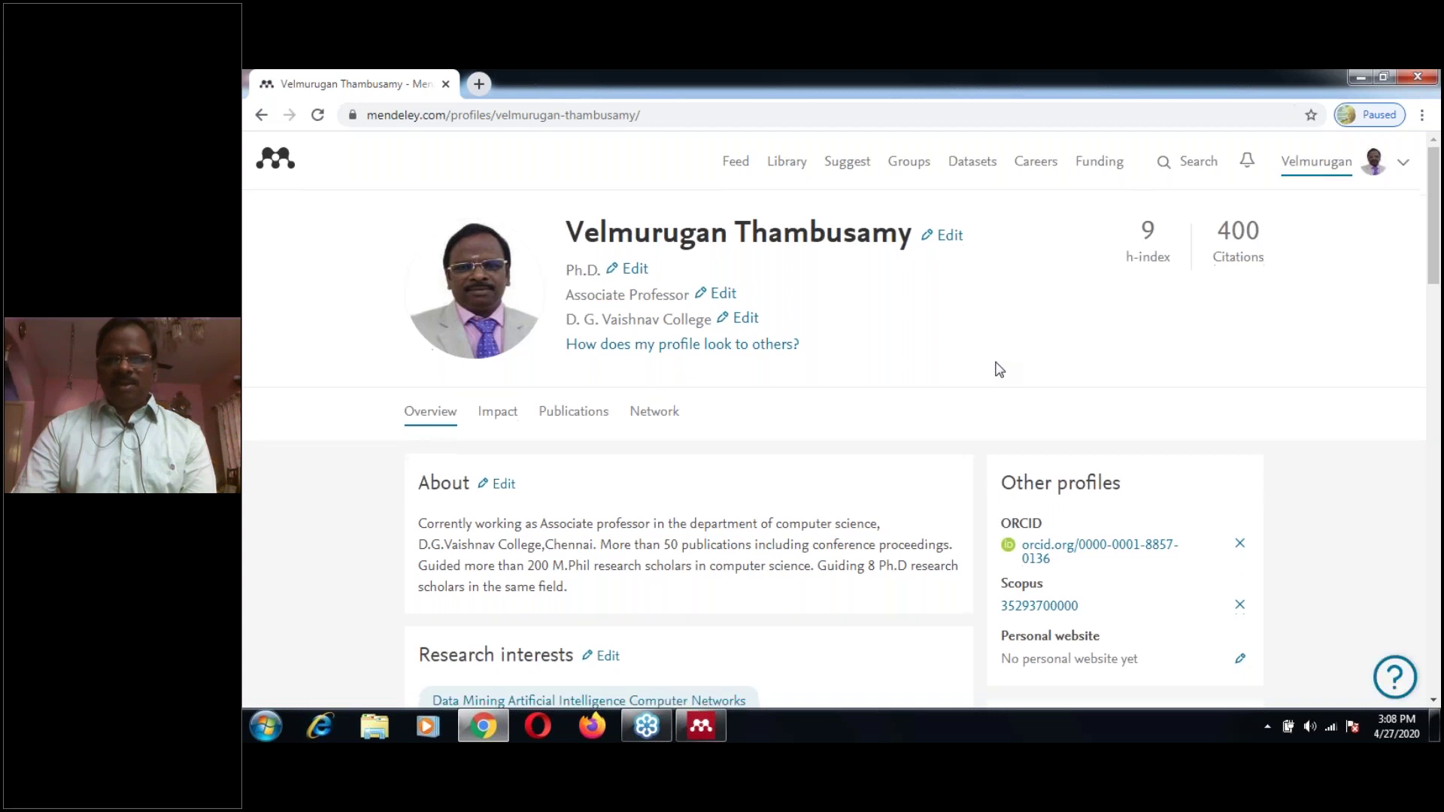
{"action": "scroll", "coordinate": [994, 369], "scroll_direction": "down", "scroll_amount": 1}
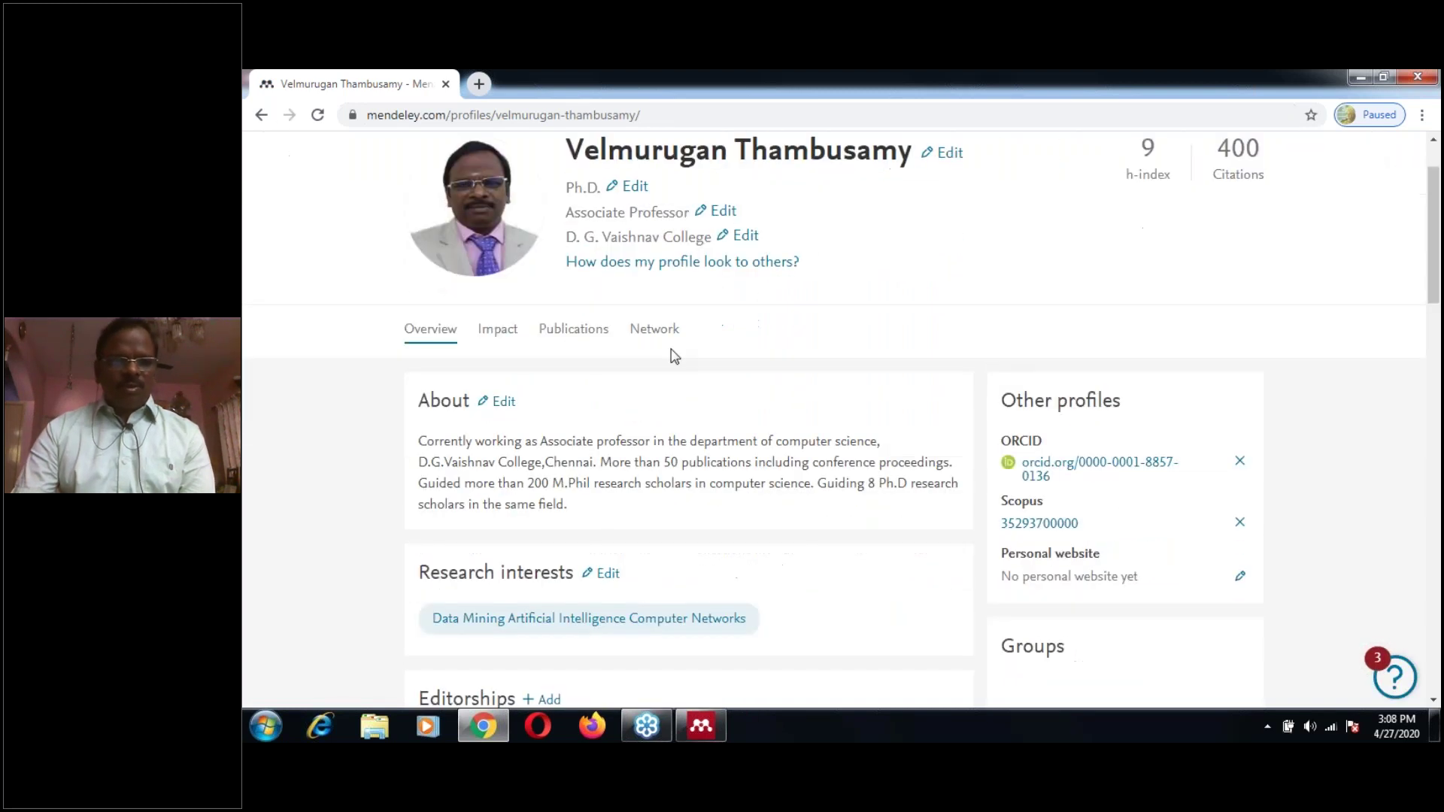
Open the profile's publications list and look through the listed papers with their reader and citation figures.
{"action": "left_click", "coordinate": [581, 342]}
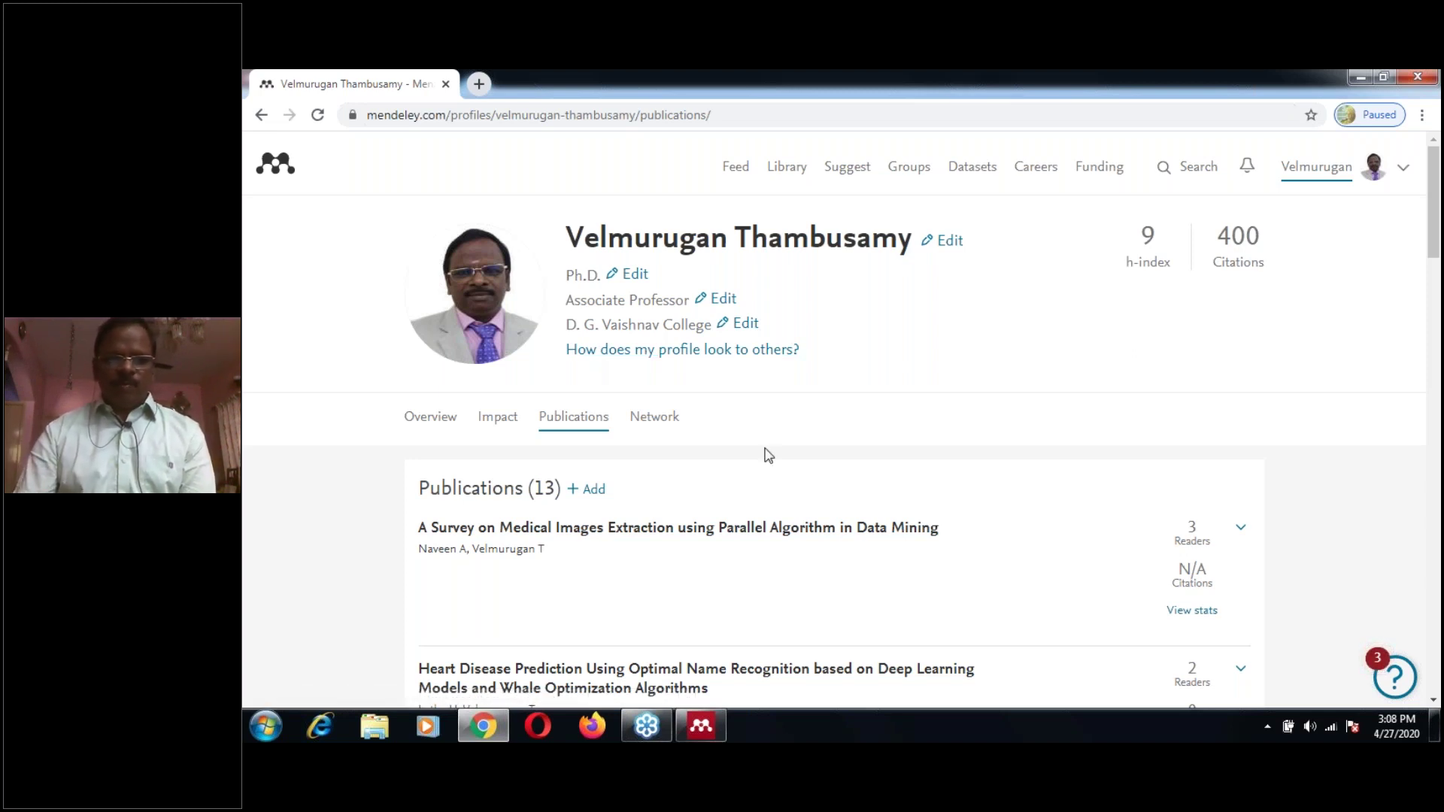
{"action": "scroll", "coordinate": [768, 455], "scroll_direction": "down", "scroll_amount": 2}
{"action": "scroll", "coordinate": [768, 454], "scroll_direction": "up", "scroll_amount": 1}
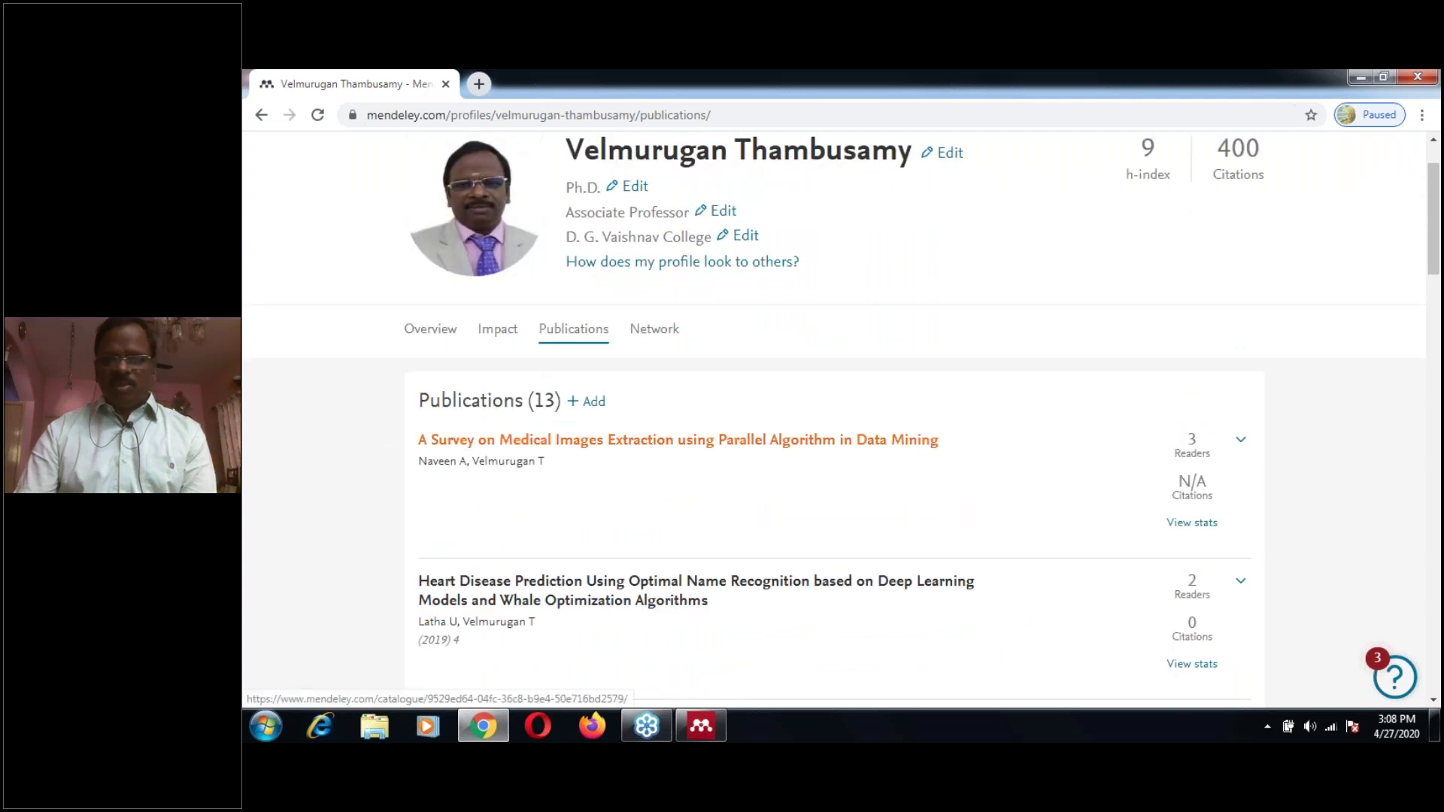
{"action": "scroll", "coordinate": [768, 444], "scroll_direction": "down", "scroll_amount": 5}
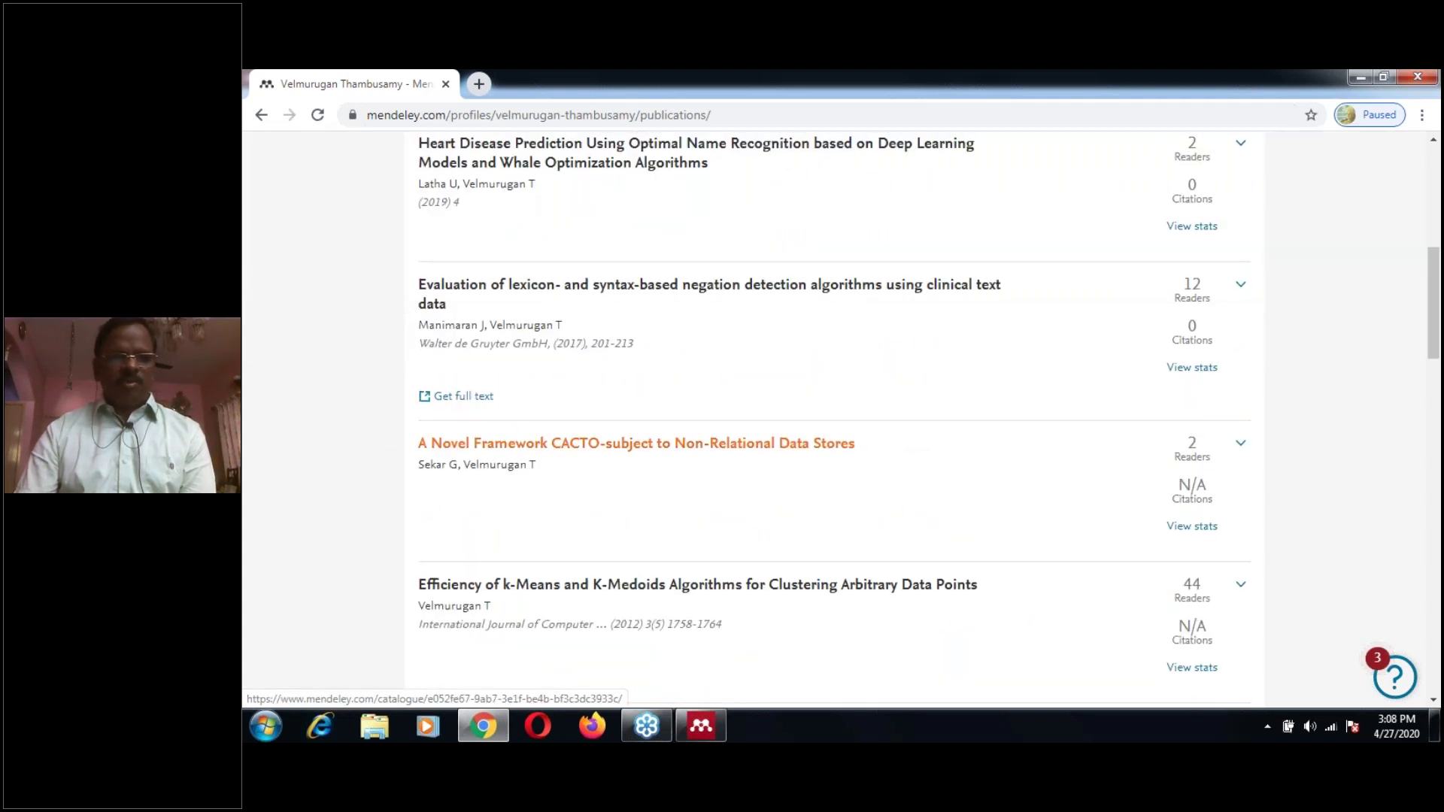
{"action": "scroll", "coordinate": [767, 444], "scroll_direction": "up", "scroll_amount": 6}
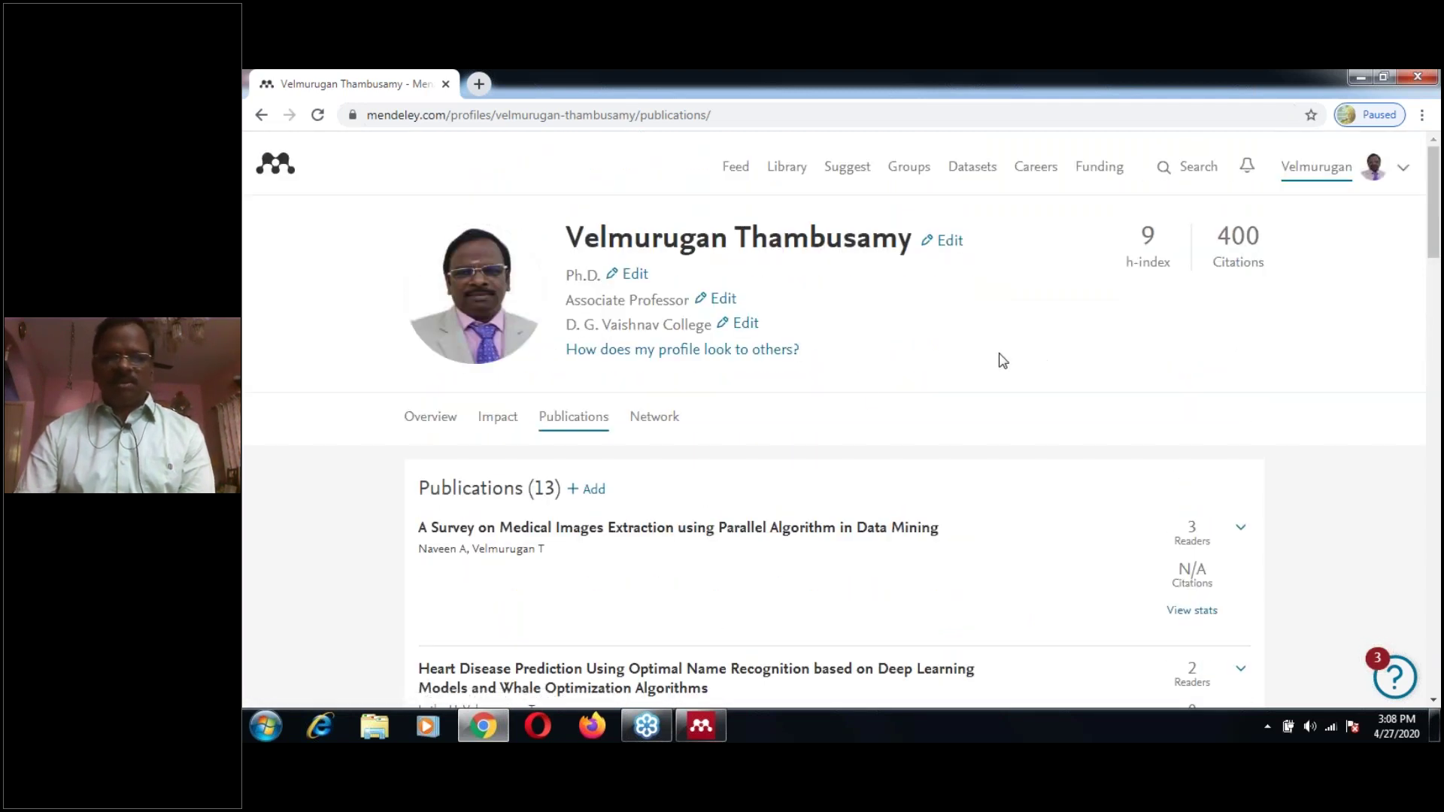
Review the profile overview, including research interests, publications, professional experience, education and the linked ORCID and Scopus profiles.
{"action": "left_click", "coordinate": [431, 418]}
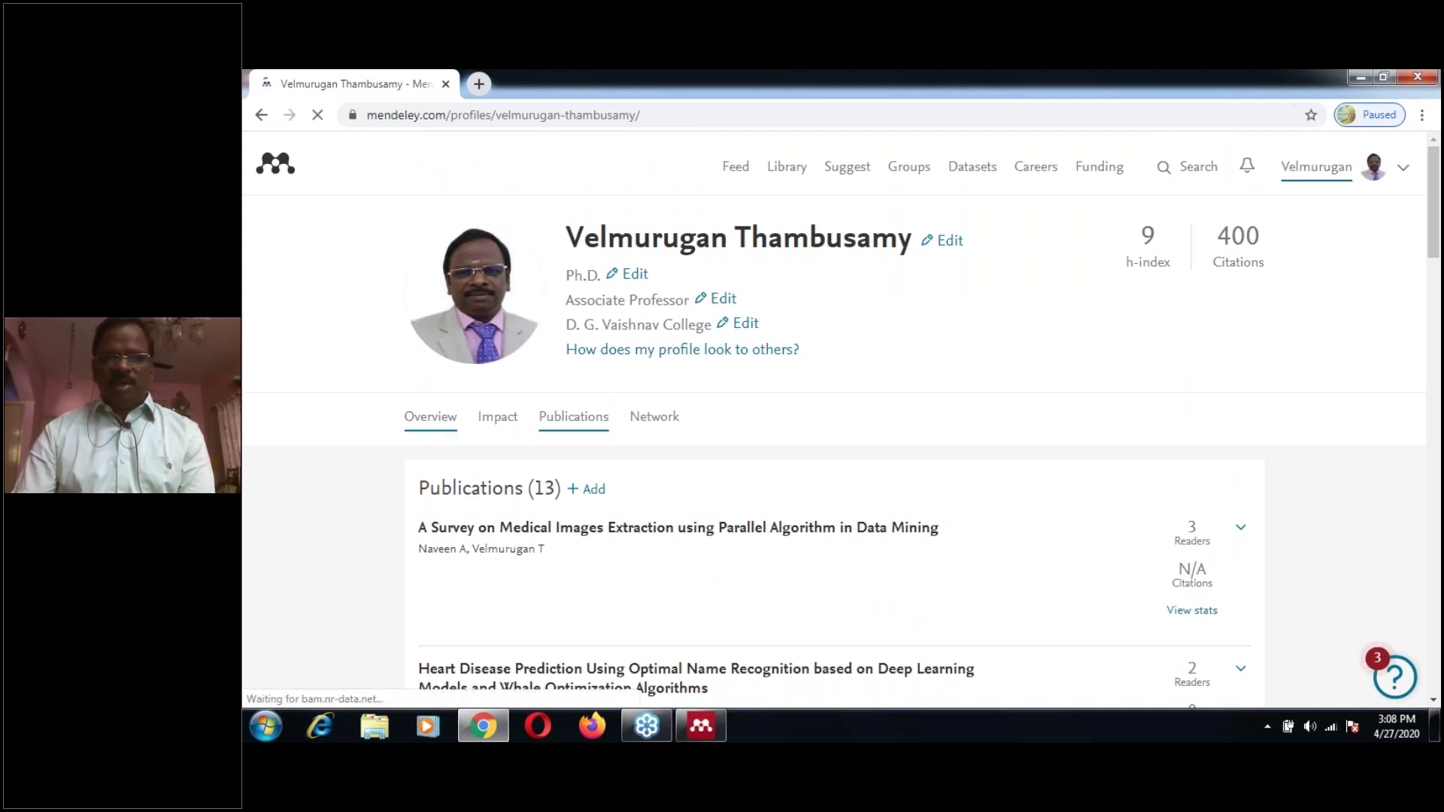
{"action": "scroll", "coordinate": [944, 407], "scroll_direction": "down", "scroll_amount": 3}
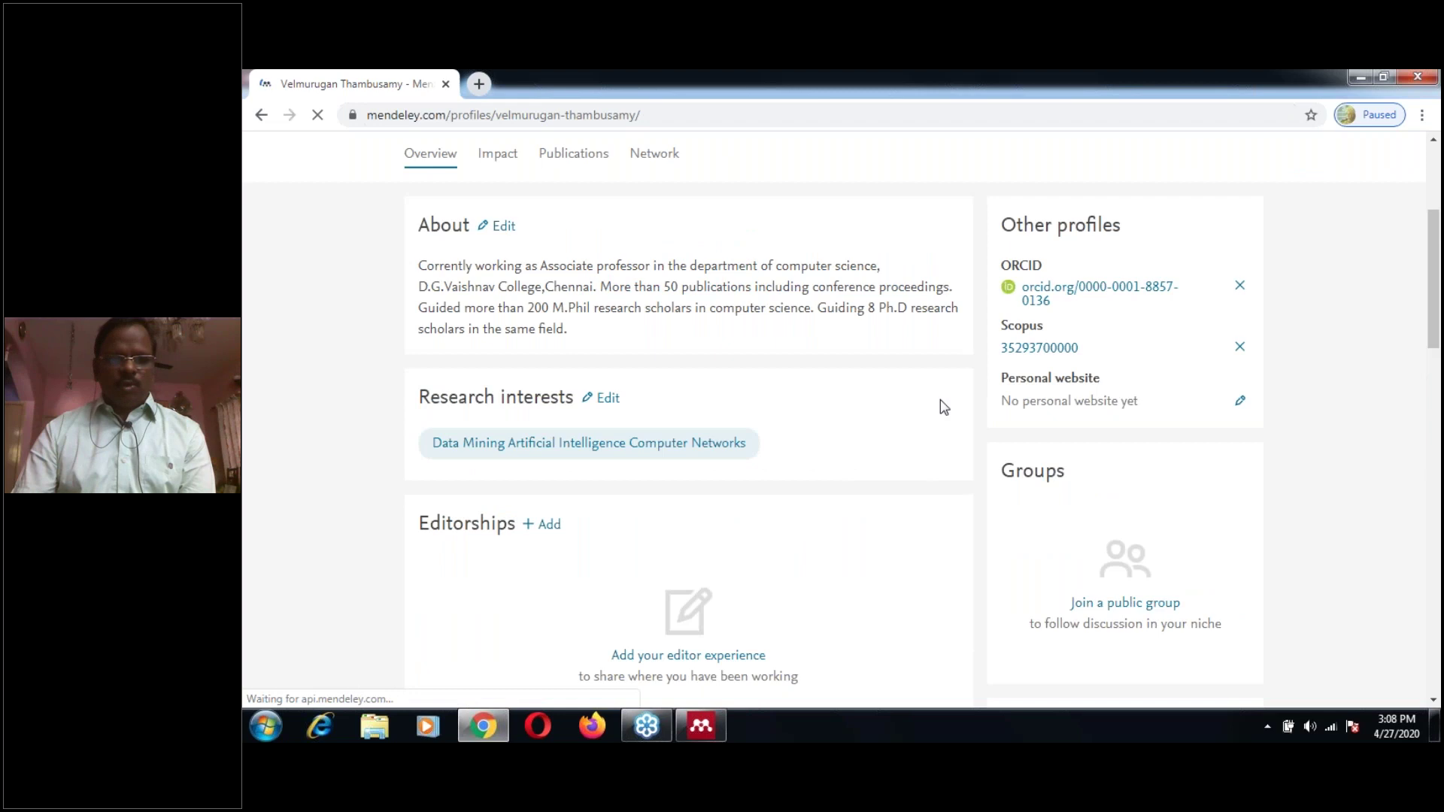
{"action": "scroll", "coordinate": [944, 407], "scroll_direction": "down", "scroll_amount": 5}
{"action": "scroll", "coordinate": [944, 407], "scroll_direction": "down", "scroll_amount": 5}
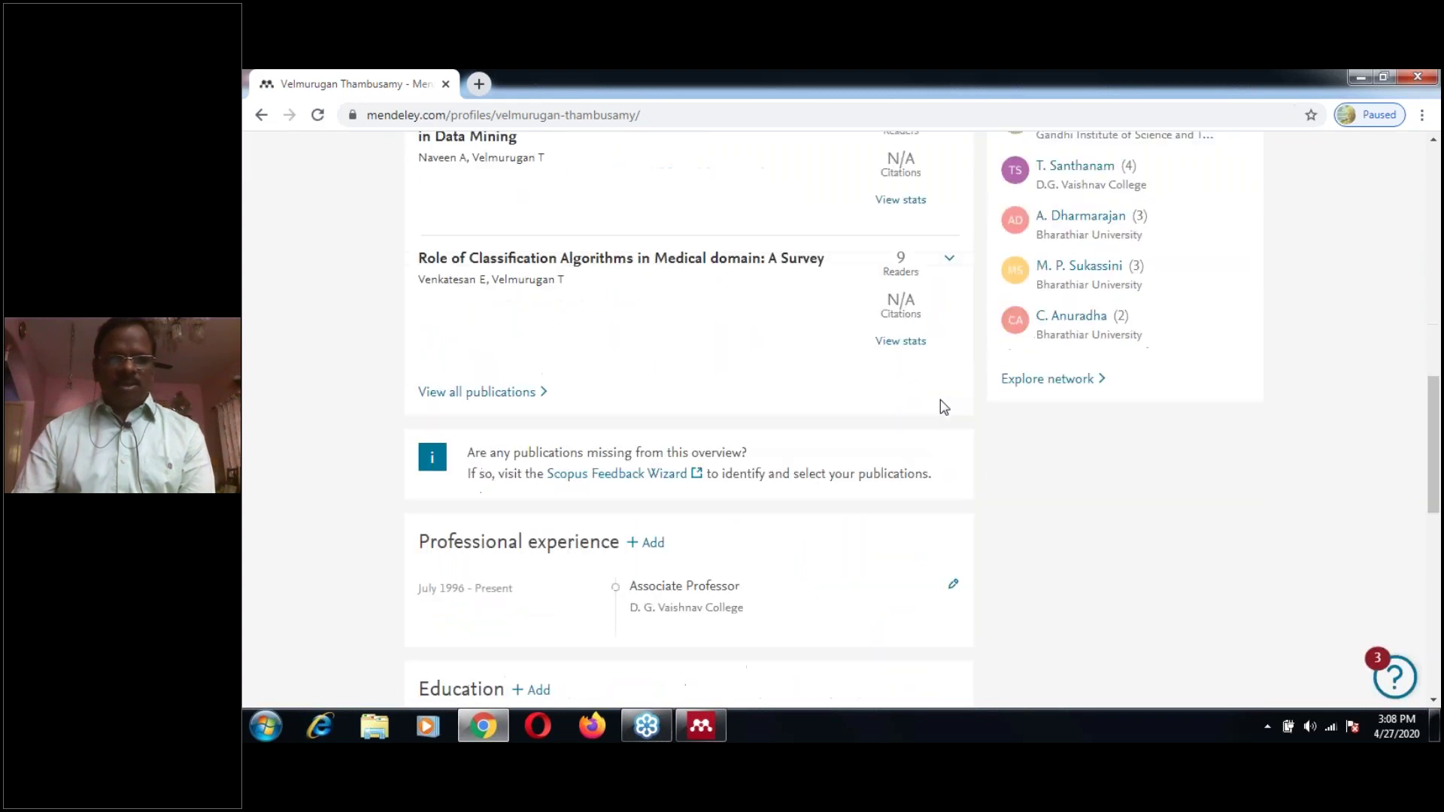
{"action": "scroll", "coordinate": [942, 403], "scroll_direction": "down", "scroll_amount": 3}
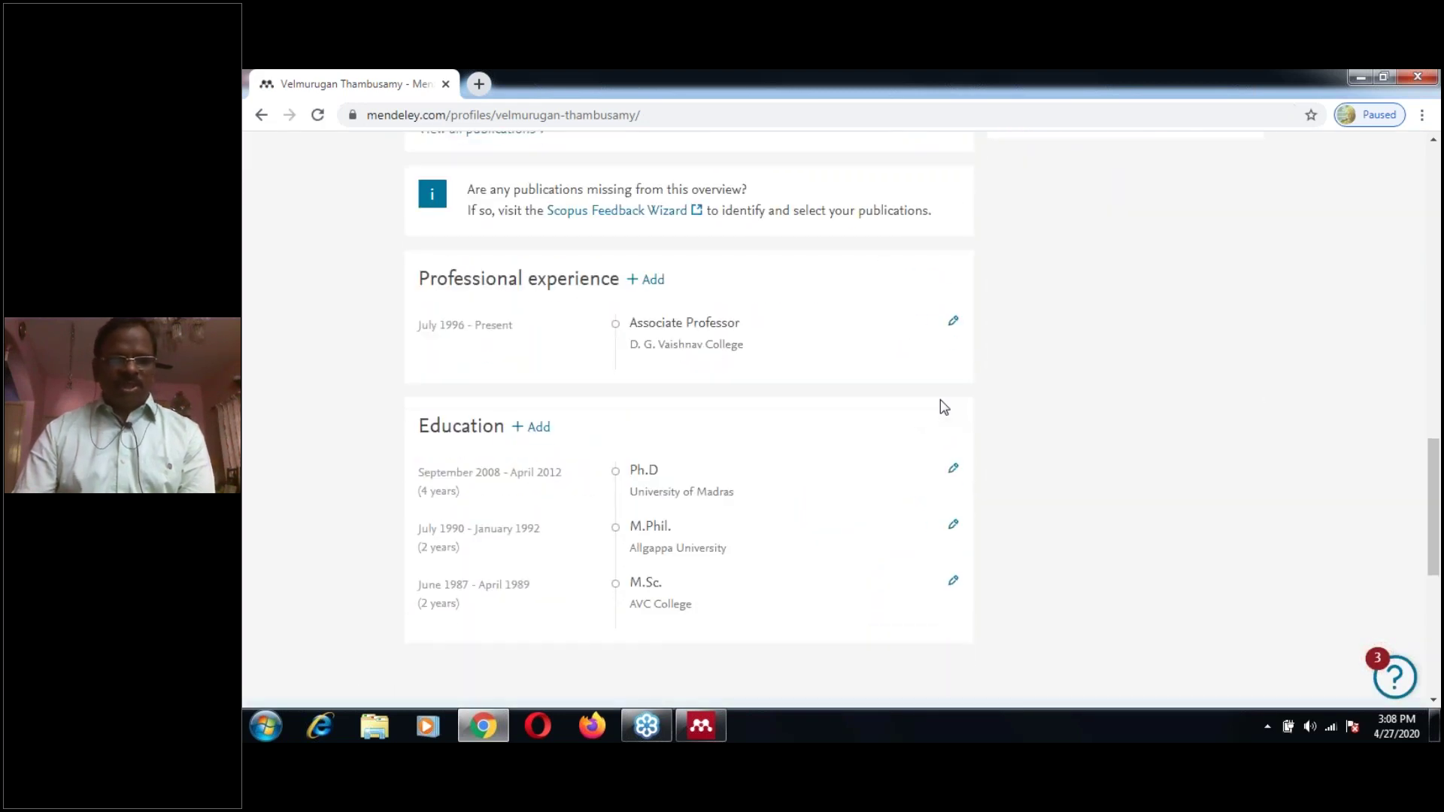
{"action": "scroll", "coordinate": [941, 402], "scroll_direction": "down", "scroll_amount": 4}
{"action": "scroll", "coordinate": [941, 407], "scroll_direction": "down", "scroll_amount": 2}
{"action": "scroll", "coordinate": [941, 400], "scroll_direction": "up", "scroll_amount": 15}
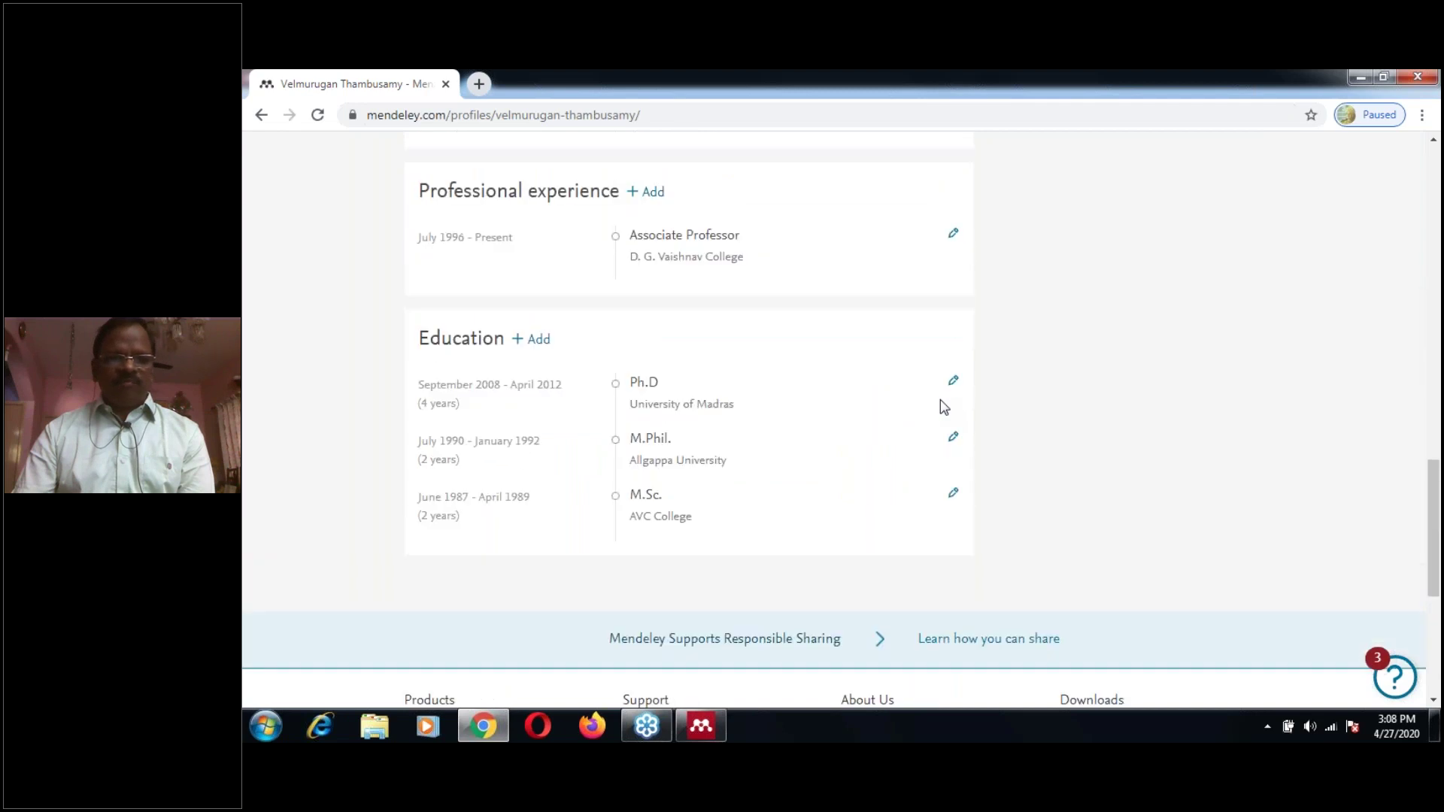
{"action": "scroll", "coordinate": [940, 399], "scroll_direction": "up", "scroll_amount": 5}
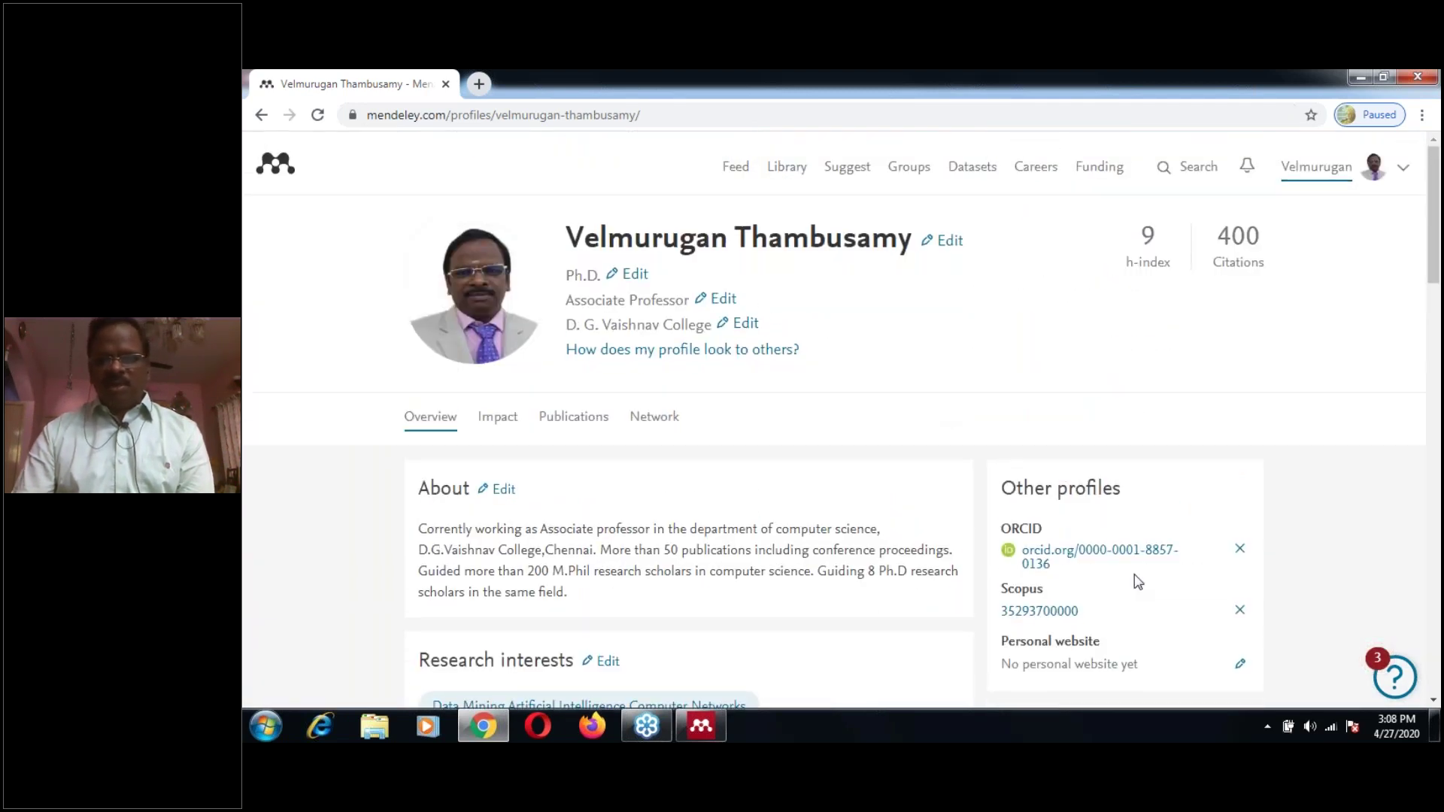
{"action": "scroll", "coordinate": [1098, 557], "scroll_direction": "down", "scroll_amount": 2}
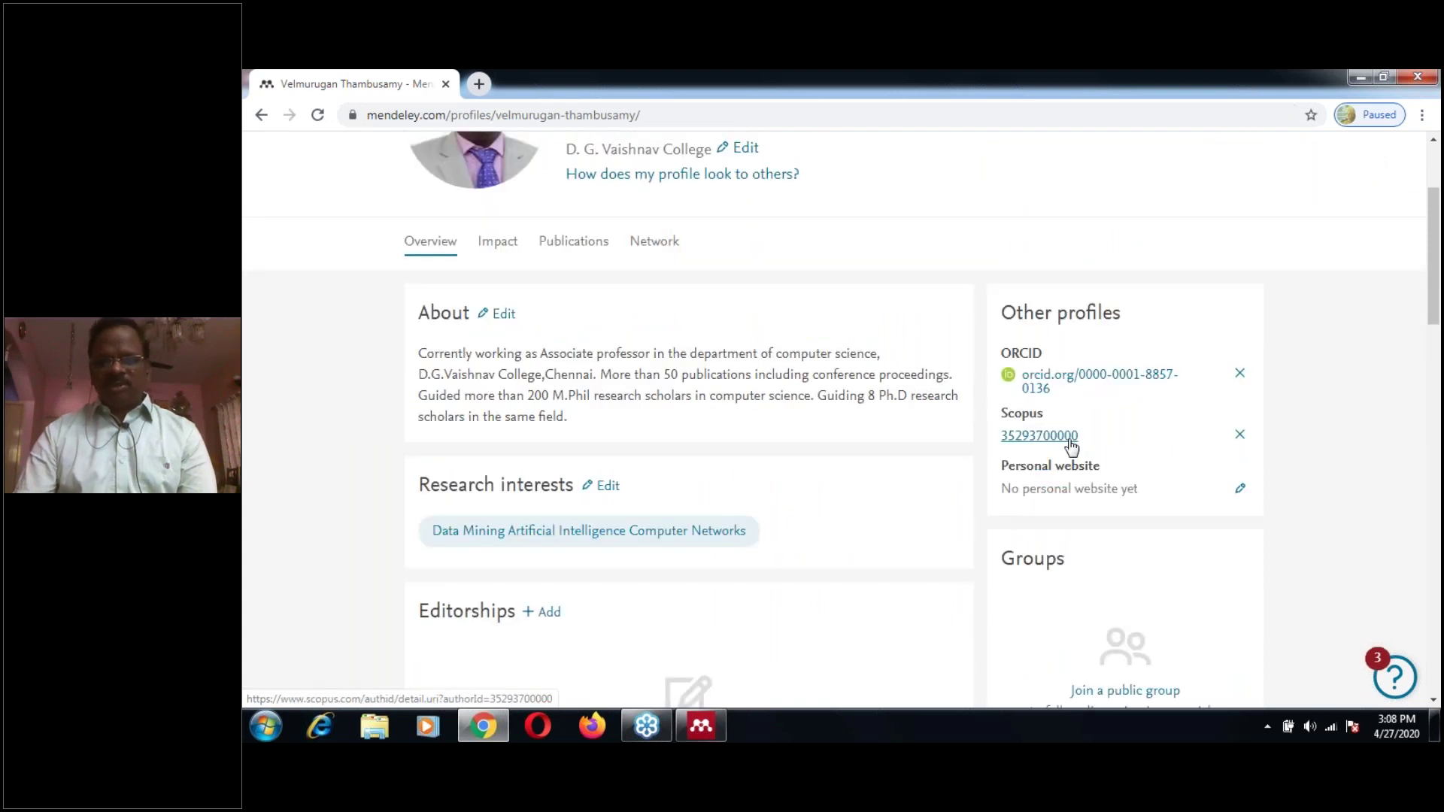
Examine the profile's impact statistics, including the yearly citations, readers and views charts and the reviewed publications.
{"action": "left_click", "coordinate": [507, 252]}
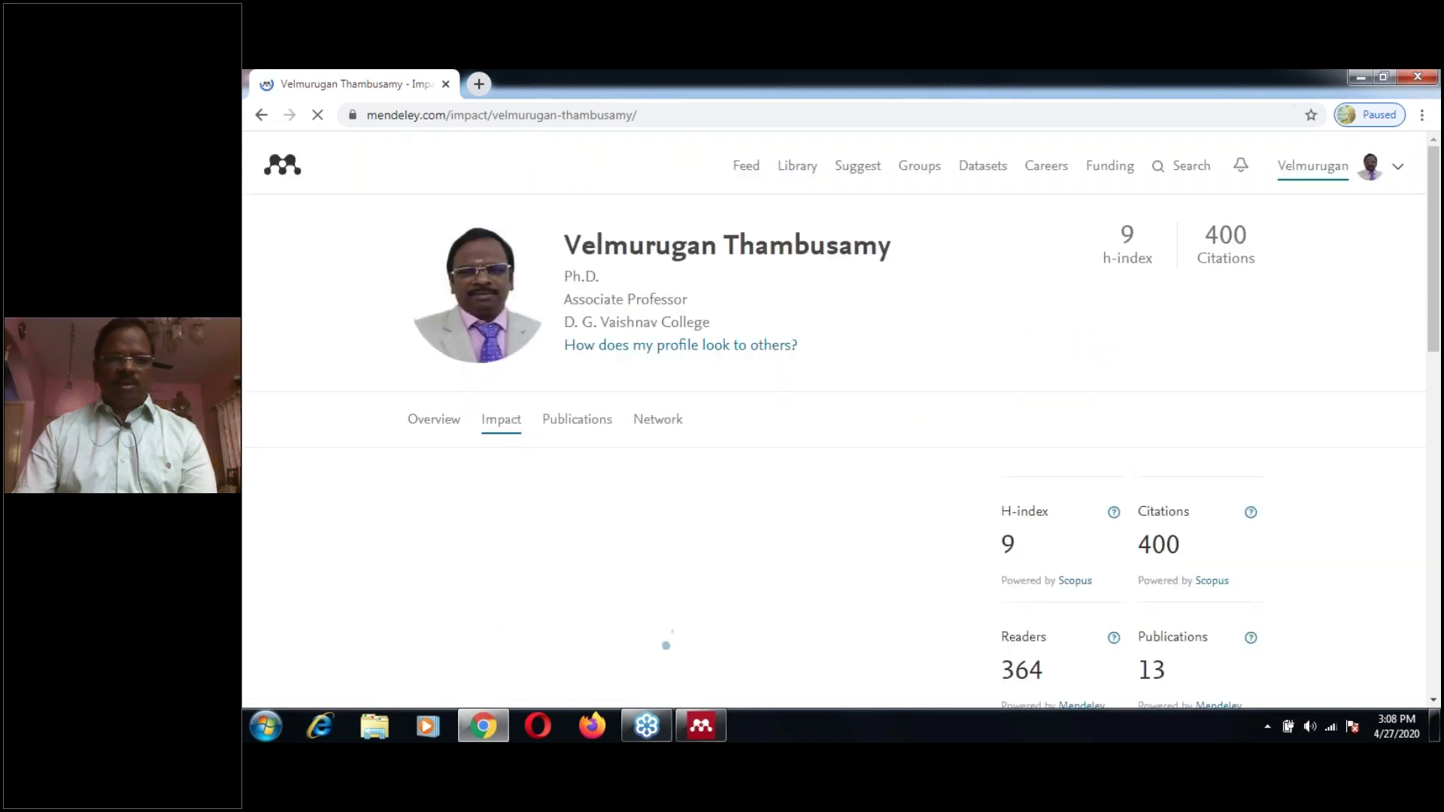
{"action": "scroll", "coordinate": [835, 451], "scroll_direction": "down", "scroll_amount": 2}
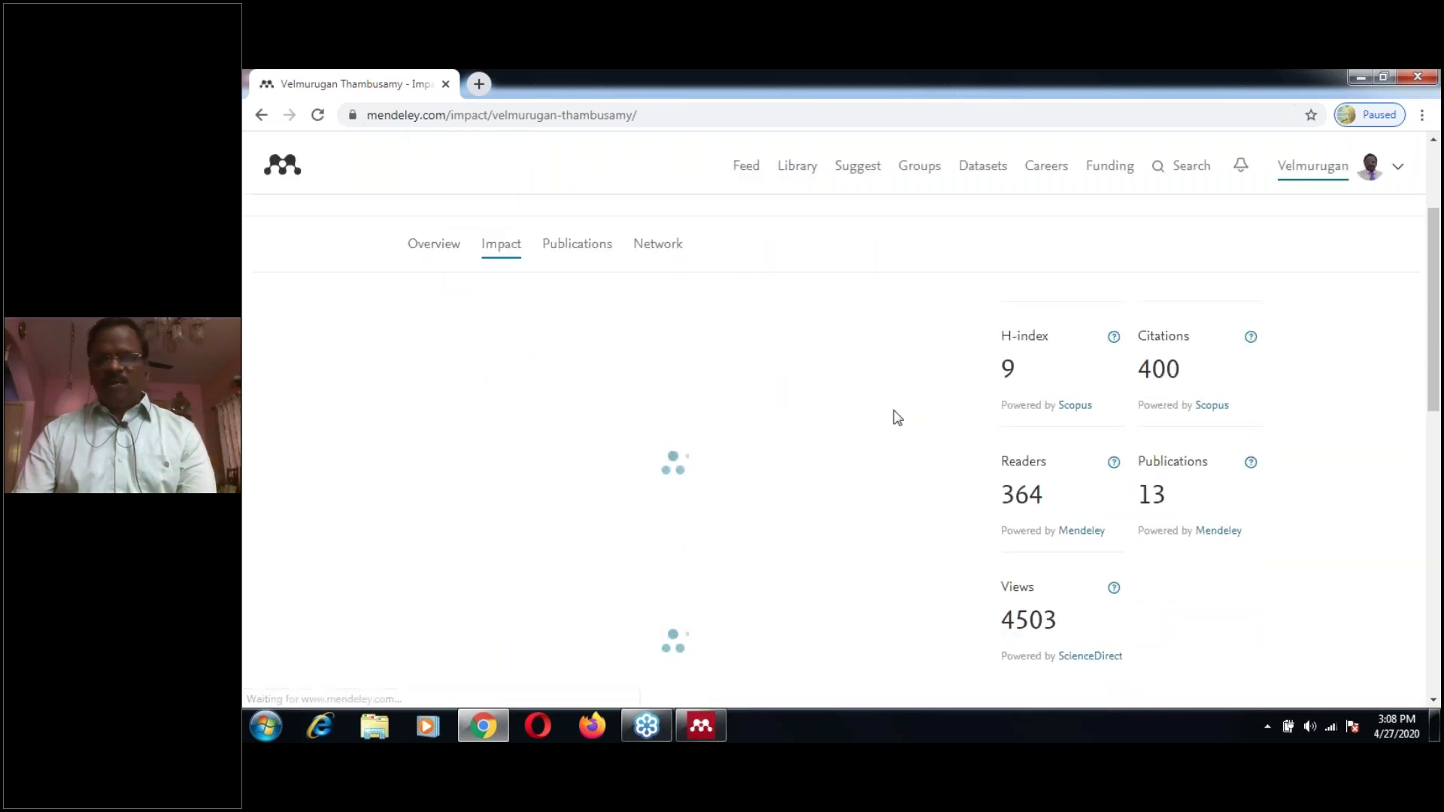
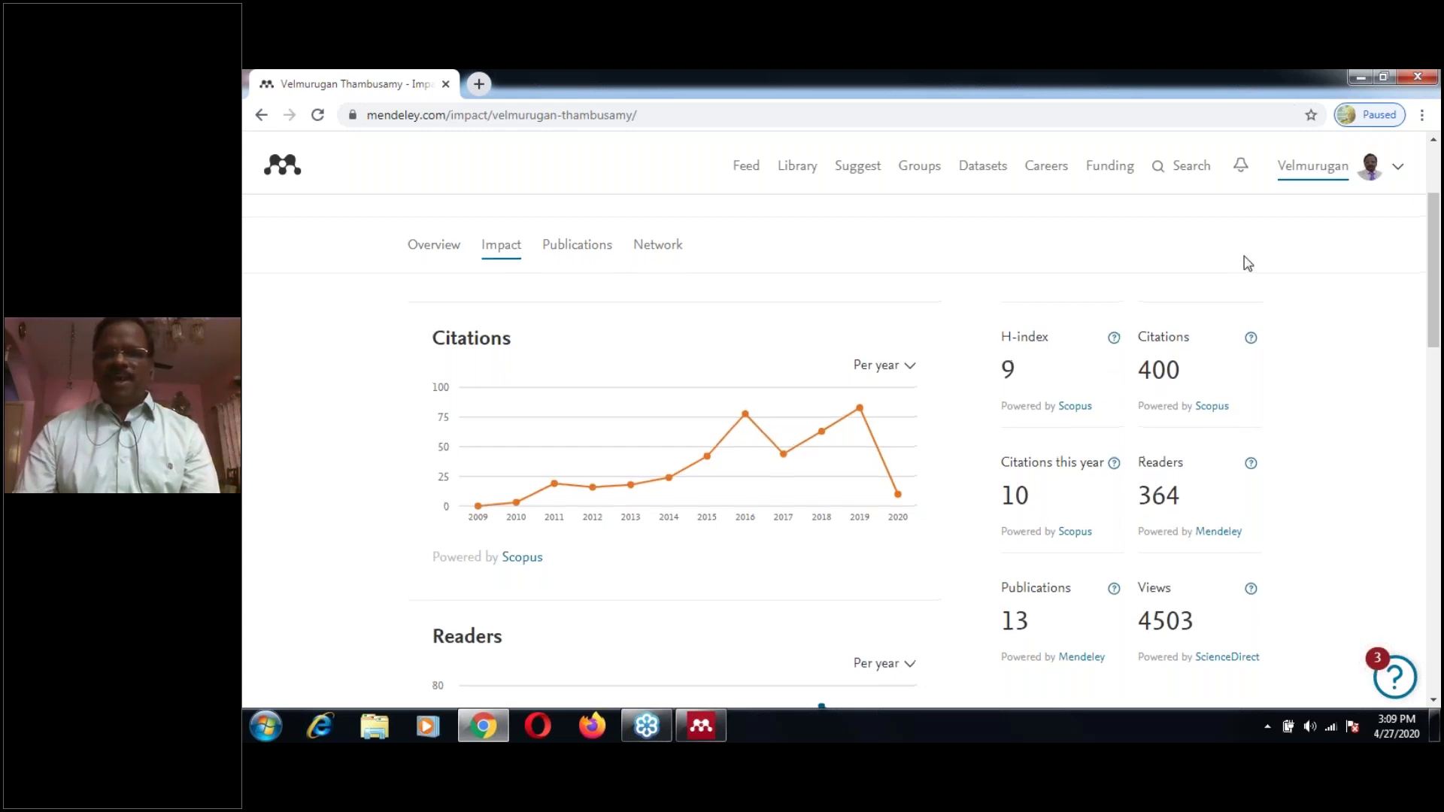
{"action": "scroll", "coordinate": [1263, 226], "scroll_direction": "up", "scroll_amount": 3}
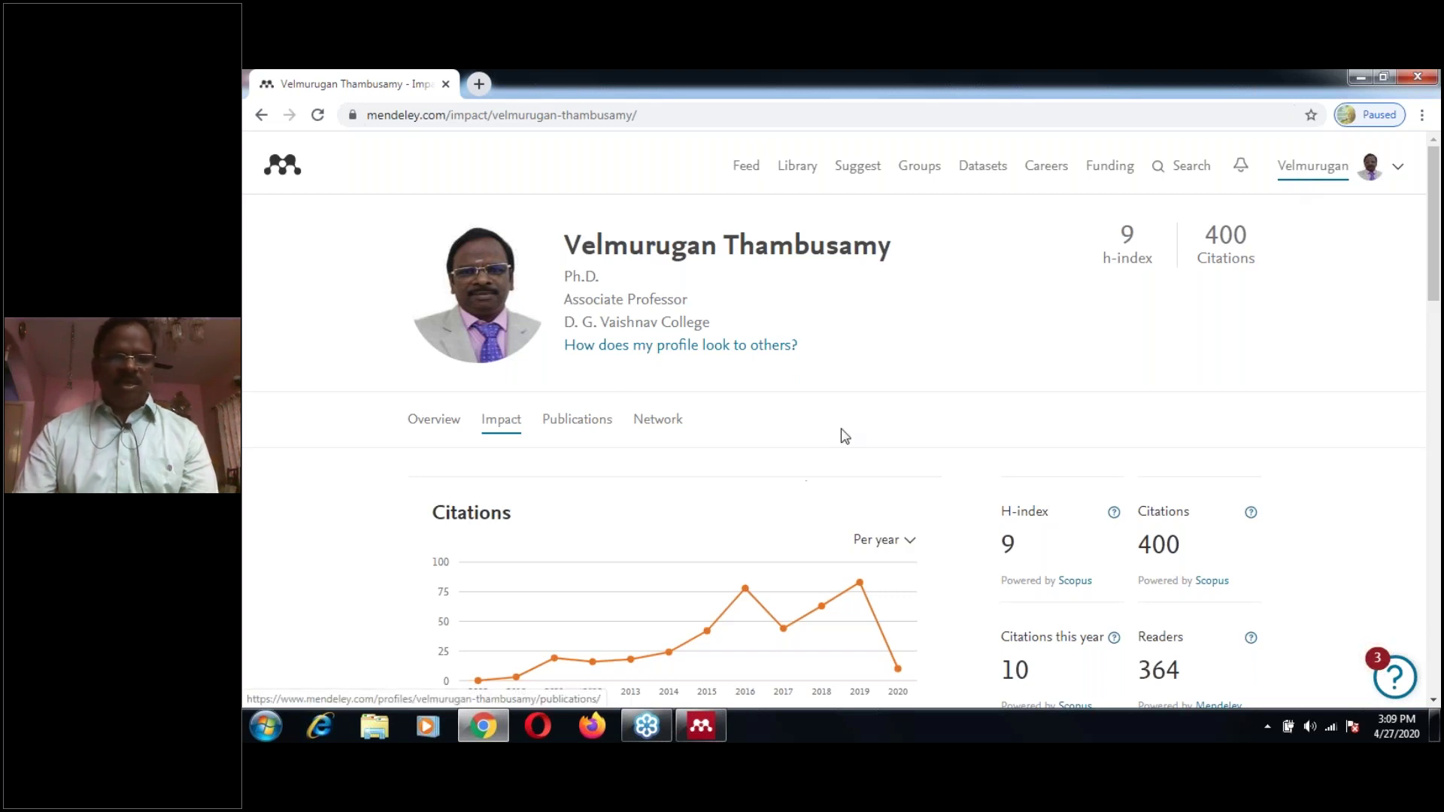
{"action": "scroll", "coordinate": [842, 433], "scroll_direction": "down", "scroll_amount": 1}
{"action": "scroll", "coordinate": [843, 434], "scroll_direction": "down", "scroll_amount": 3}
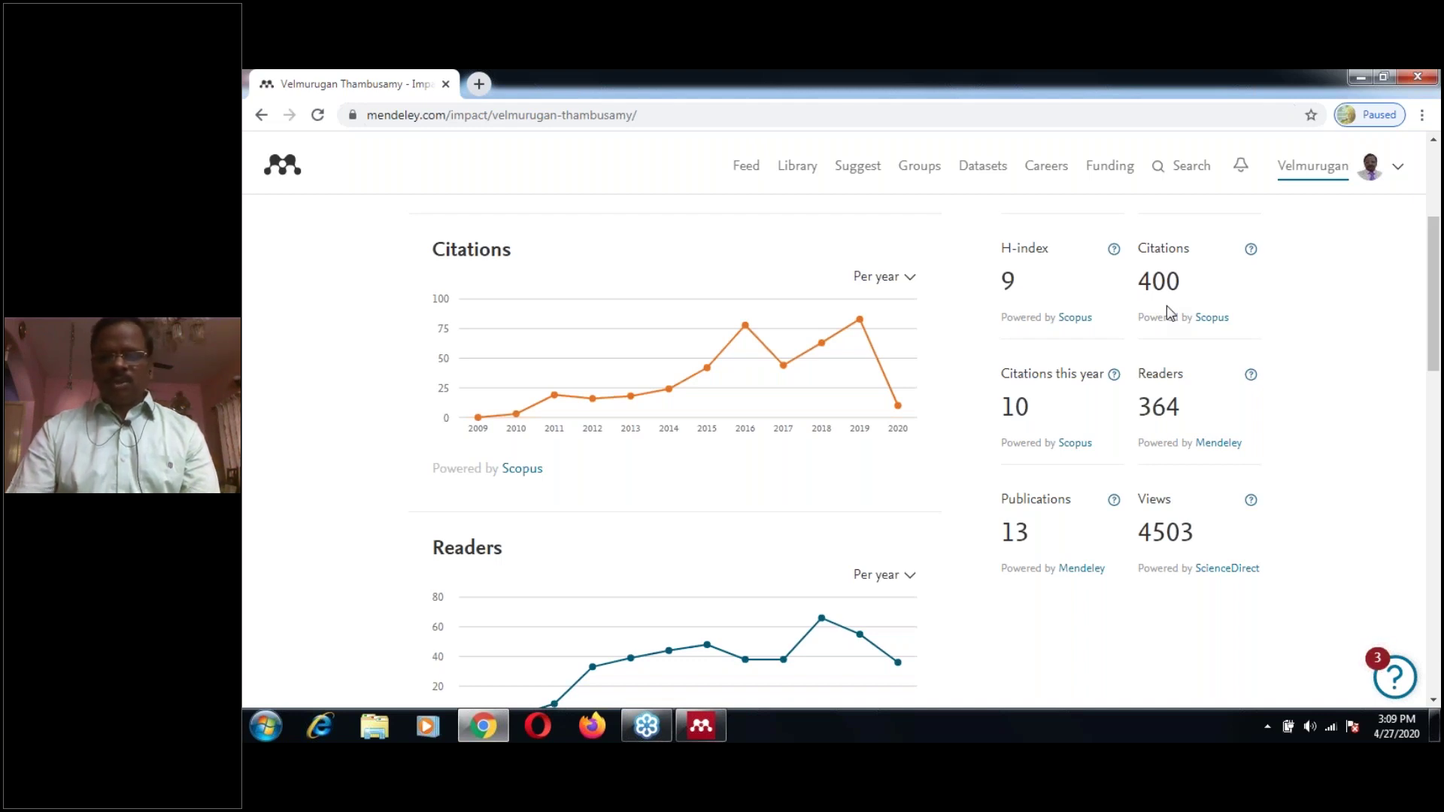
{"action": "scroll", "coordinate": [944, 435], "scroll_direction": "down", "scroll_amount": 15}
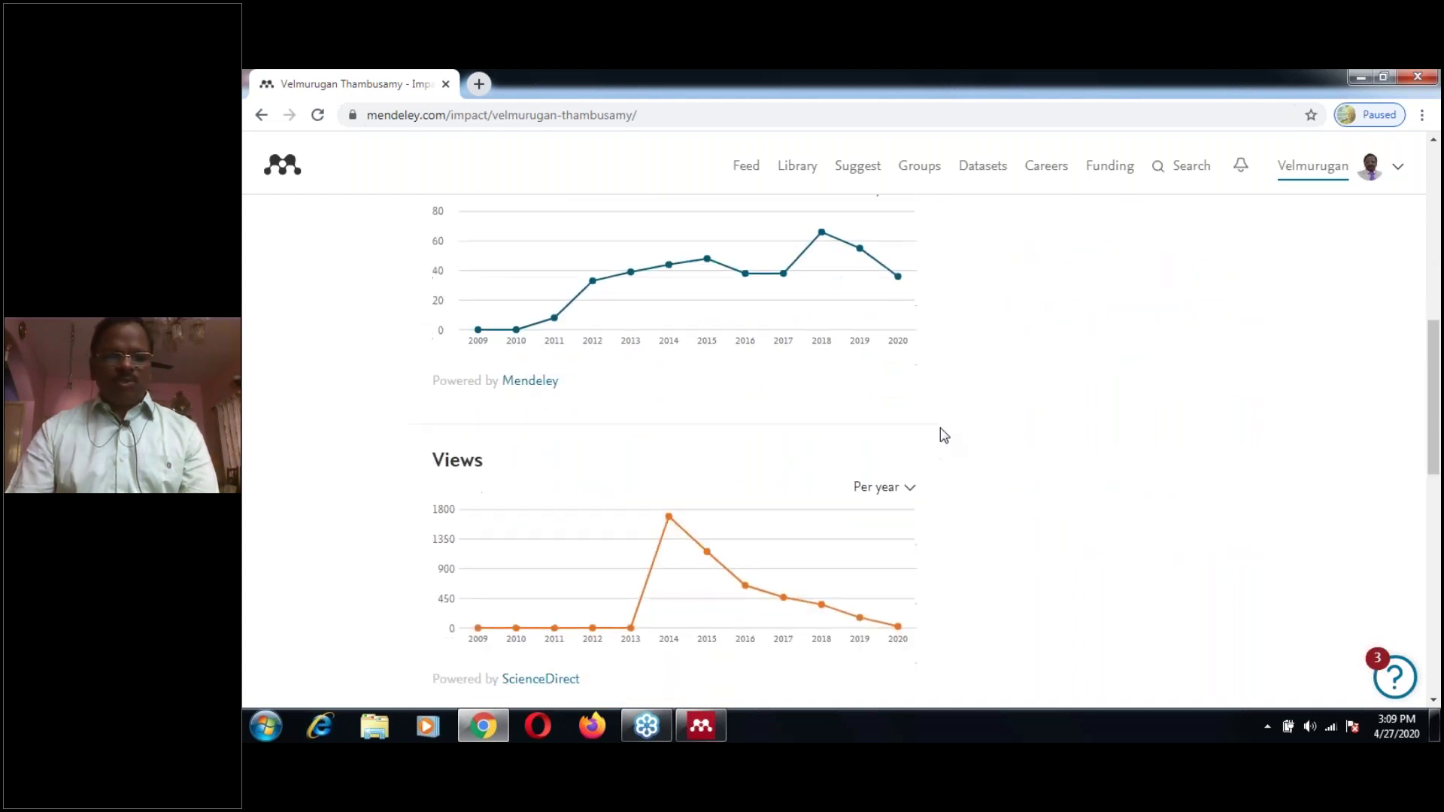
{"action": "scroll", "coordinate": [944, 434], "scroll_direction": "up", "scroll_amount": 6}
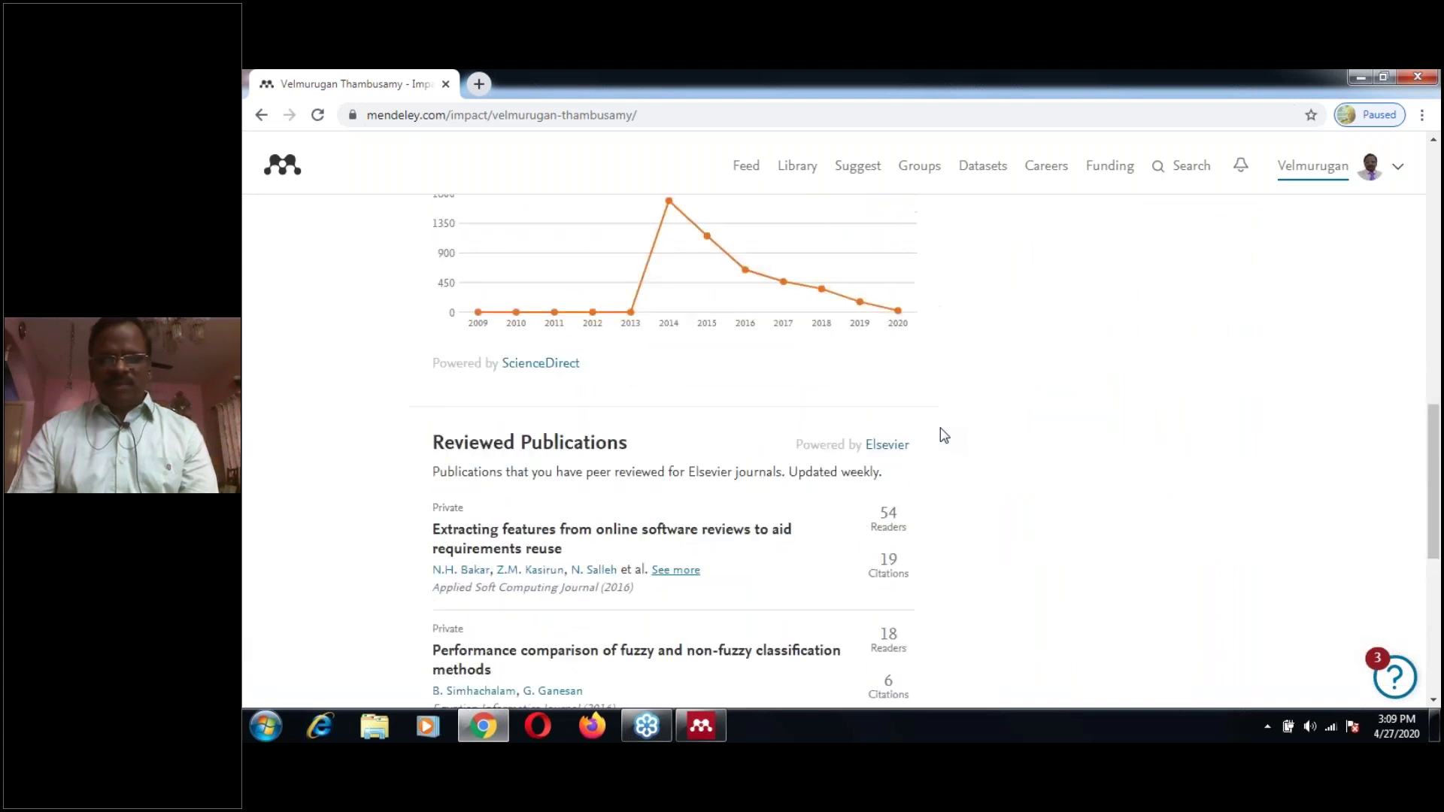
{"action": "mouse_move", "coordinate": [887, 524]}
{"action": "scroll", "coordinate": [1022, 522], "scroll_direction": "up", "scroll_amount": 10}
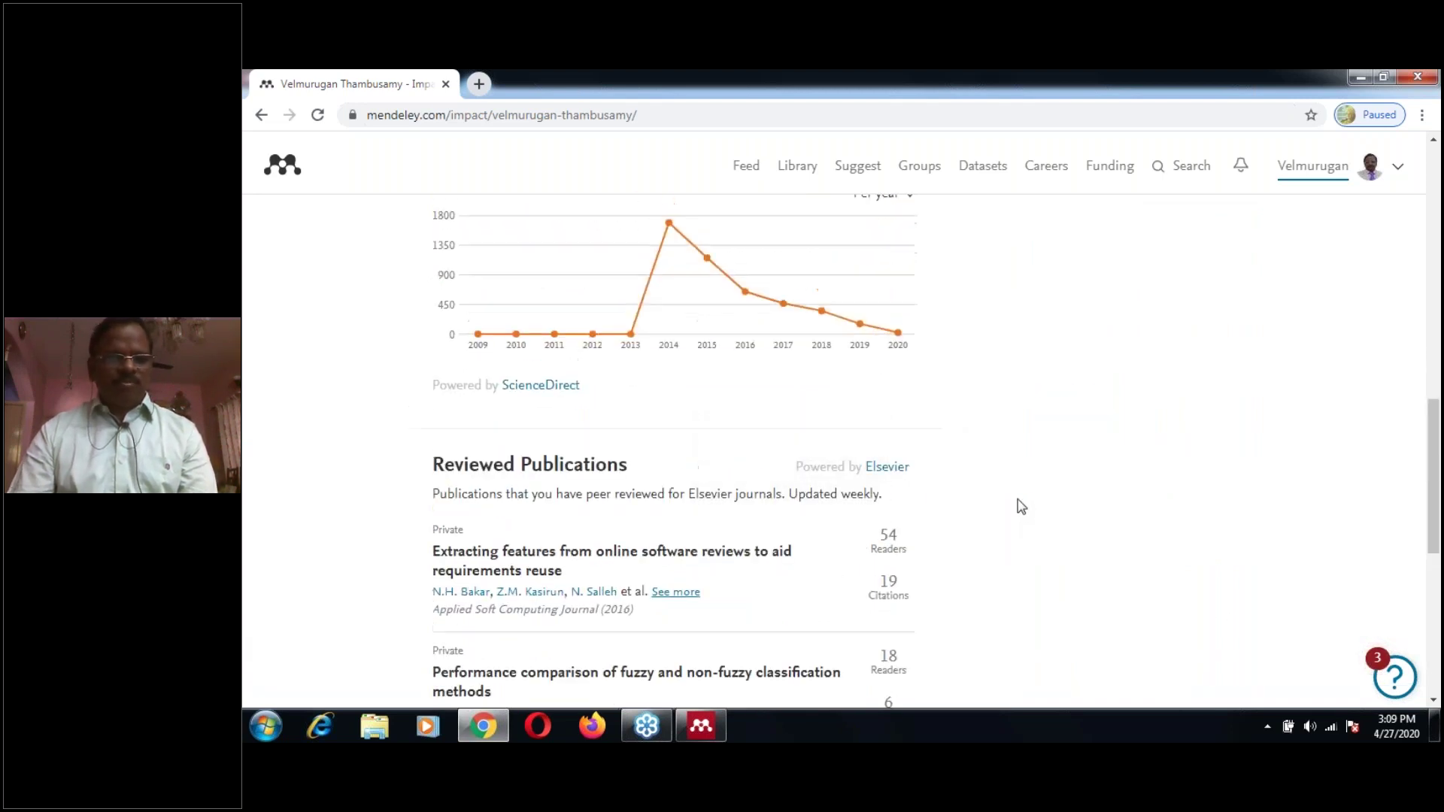
{"action": "scroll", "coordinate": [1021, 506], "scroll_direction": "up", "scroll_amount": 1}
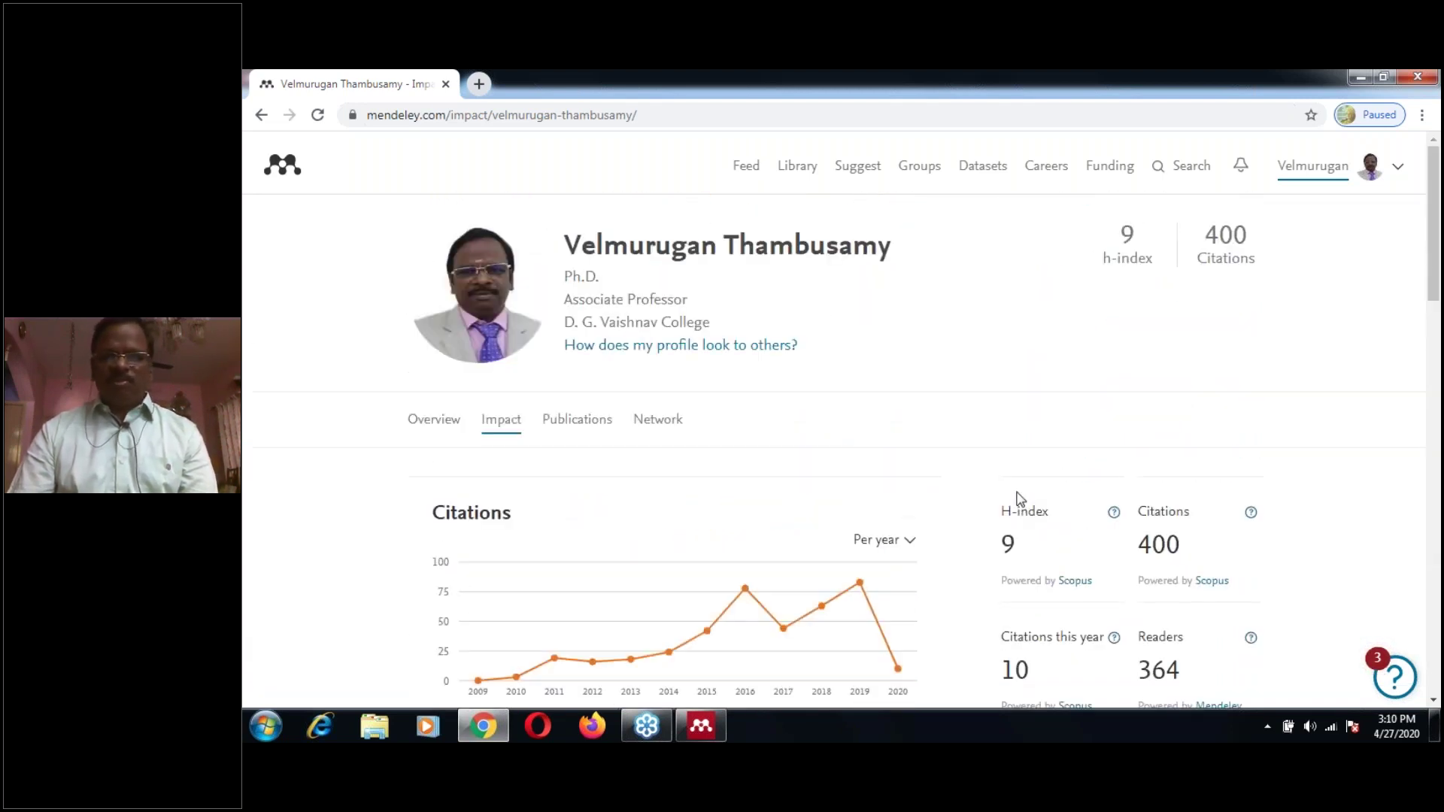
Return to the profile's publications list and check the papers along with the overall h-index and citation figures.
{"action": "left_click", "coordinate": [572, 421]}
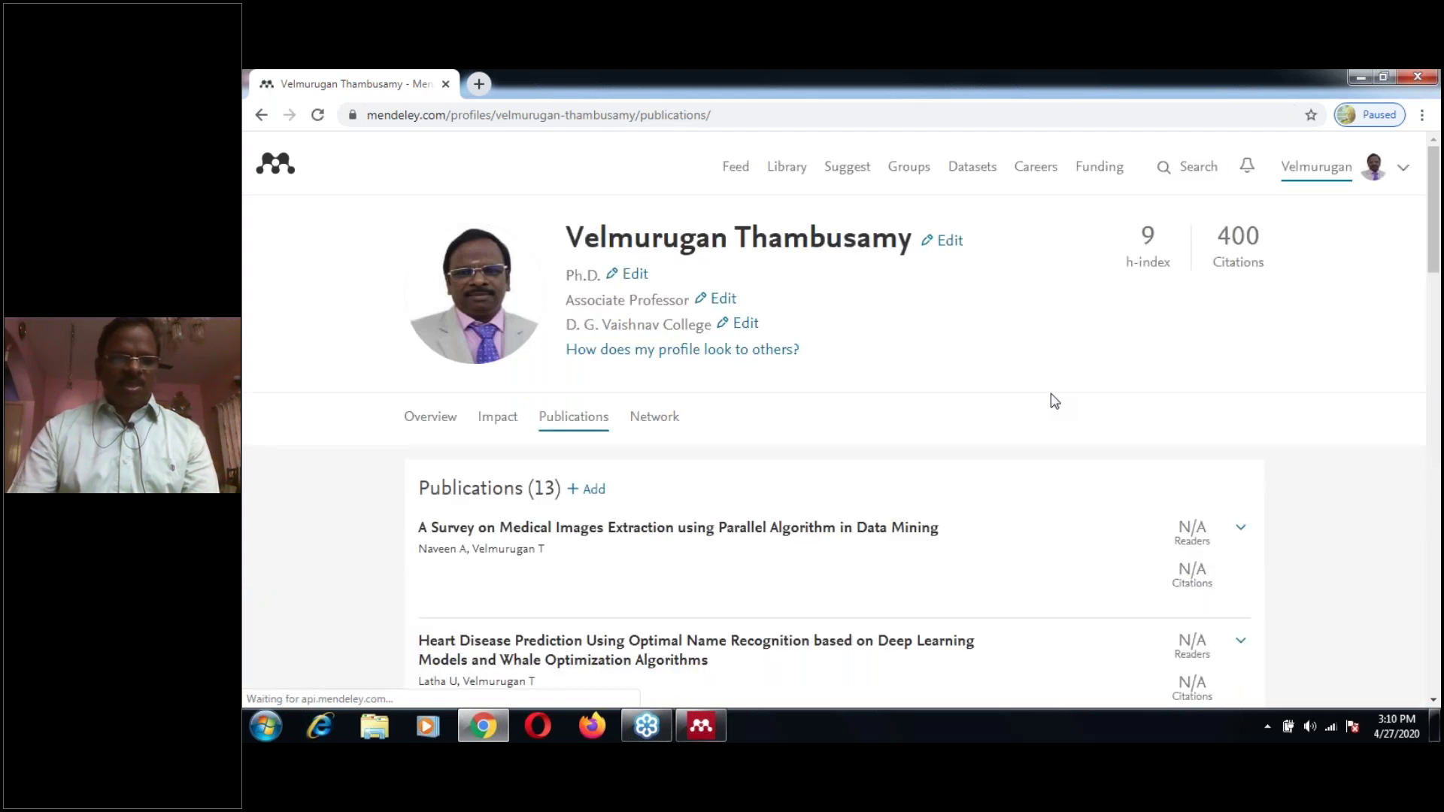
{"action": "scroll", "coordinate": [1050, 394], "scroll_direction": "down", "scroll_amount": 2}
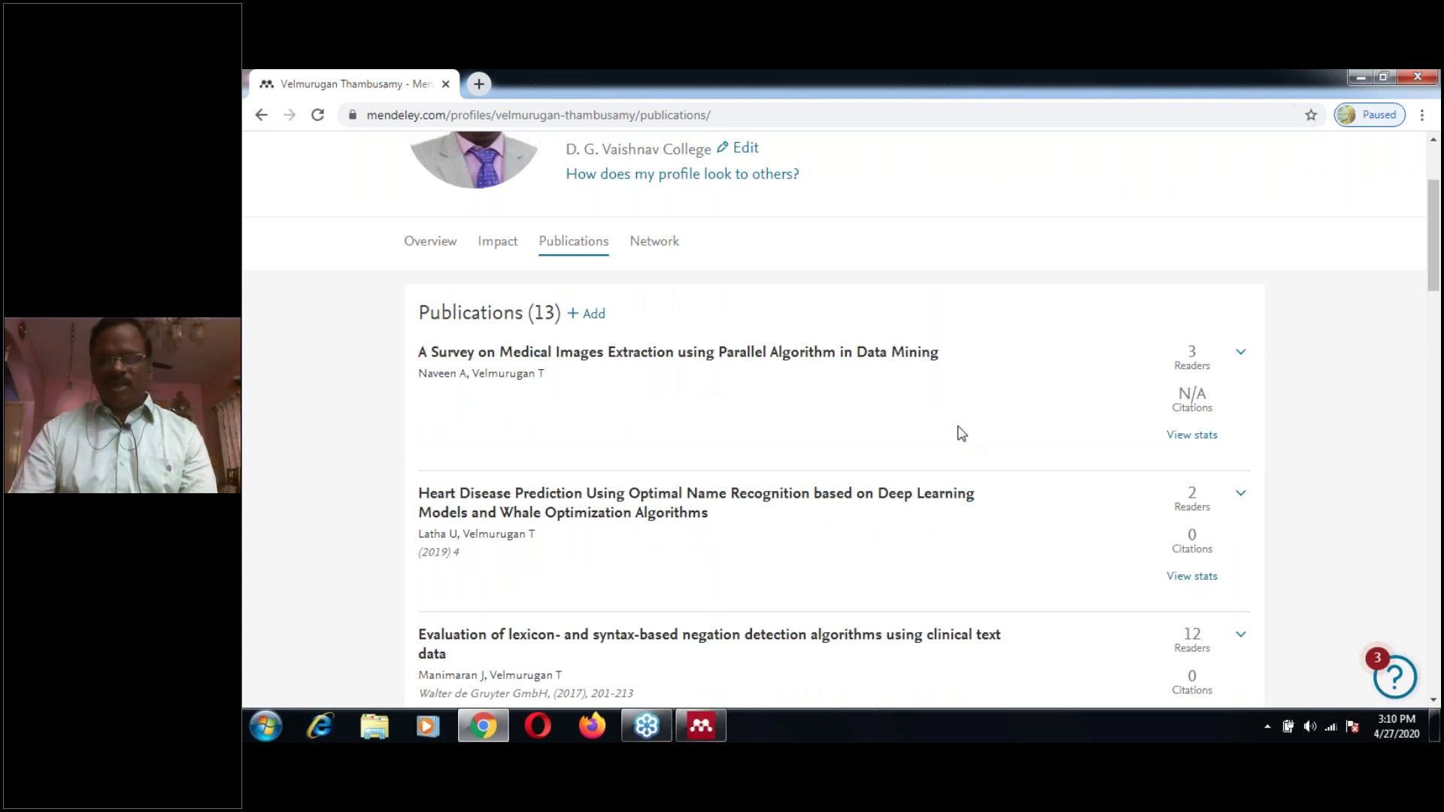
{"action": "scroll", "coordinate": [960, 433], "scroll_direction": "down", "scroll_amount": 4}
{"action": "scroll", "coordinate": [958, 429], "scroll_direction": "up", "scroll_amount": 2}
{"action": "scroll", "coordinate": [951, 408], "scroll_direction": "up", "scroll_amount": 4}
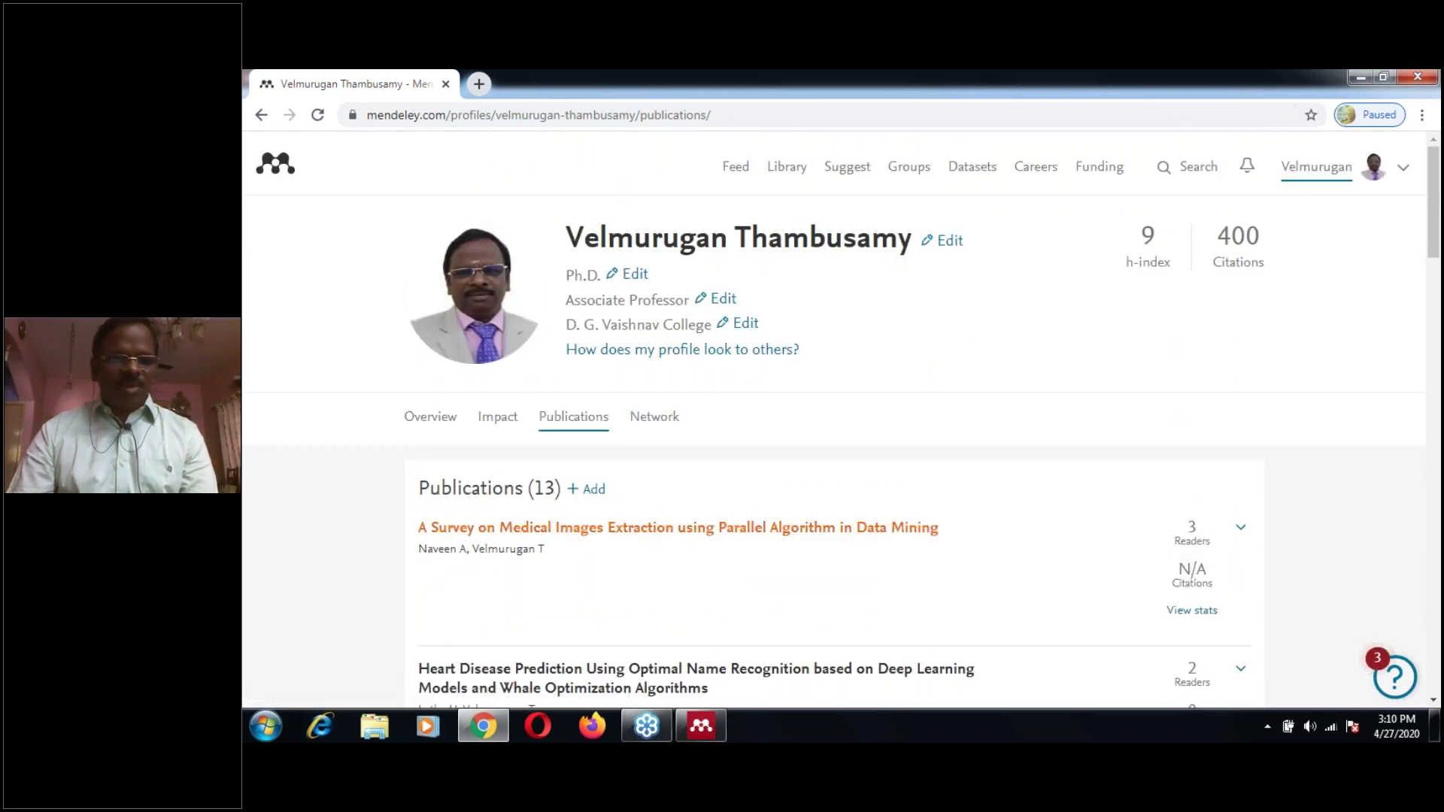
{"action": "mouse_move", "coordinate": [1258, 228]}
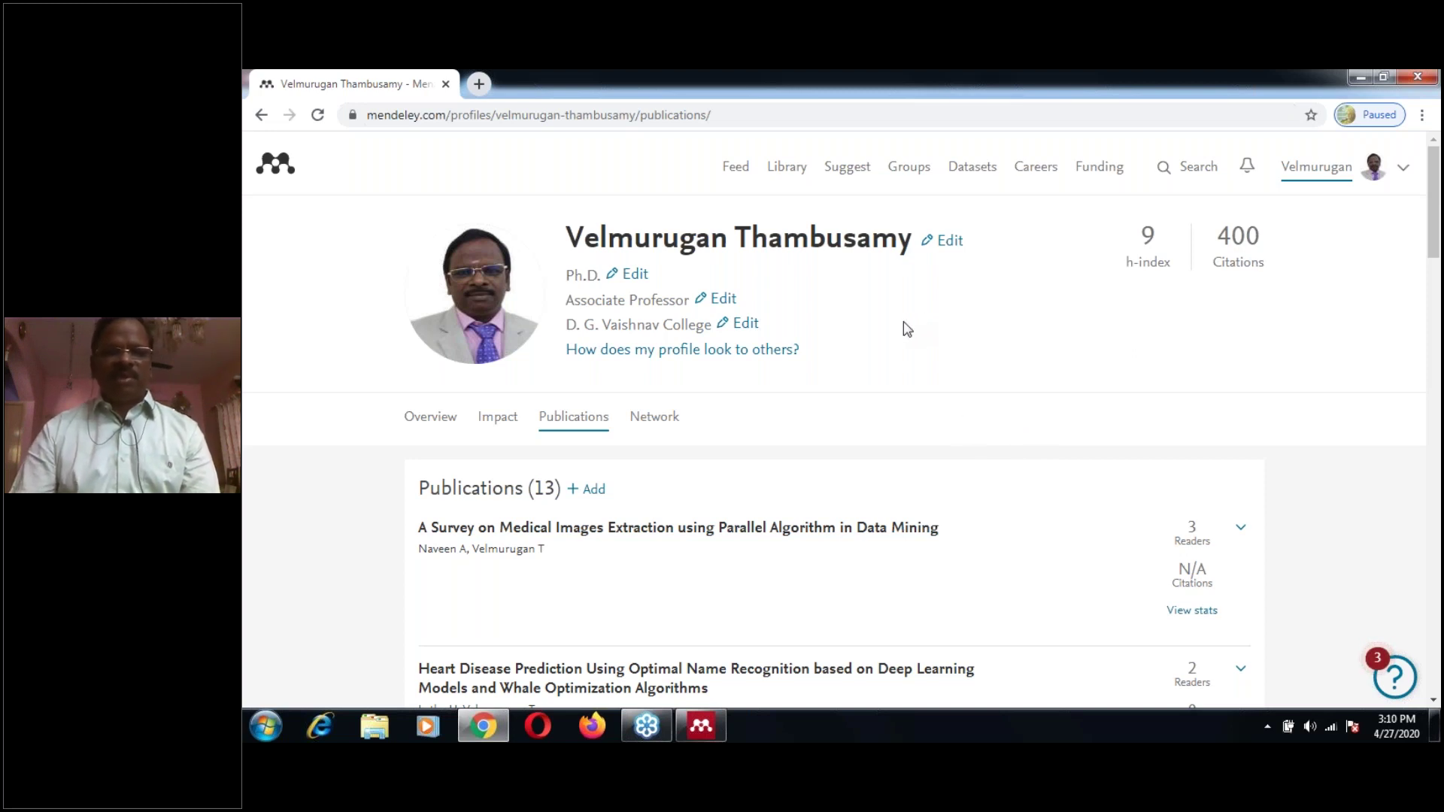
Close the browser and select the 2011 comparative analysis paper on K-Medoids and Fuzzy C-Means in the desktop library.
{"action": "left_click", "coordinate": [1419, 79]}
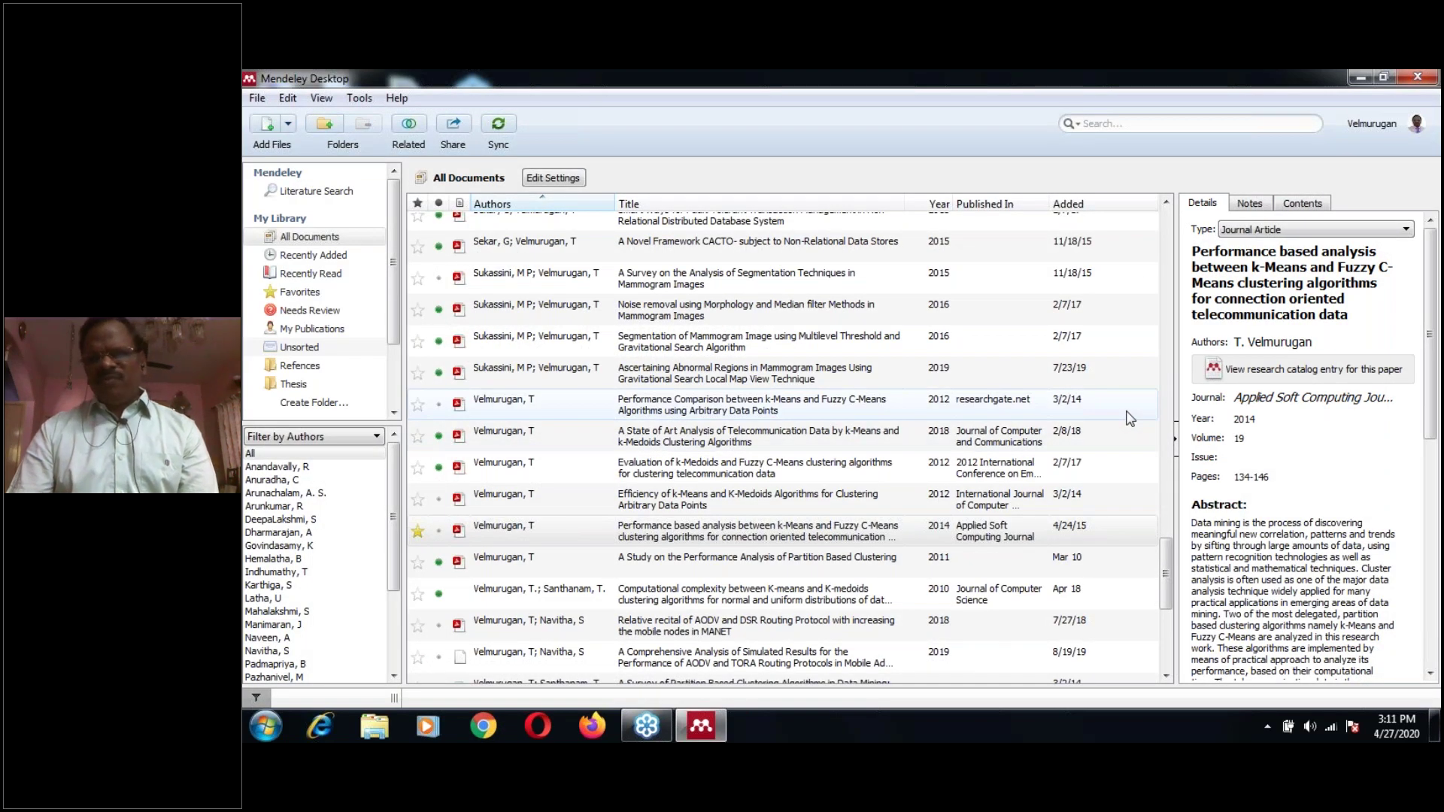
{"action": "scroll", "coordinate": [1128, 419], "scroll_direction": "down", "scroll_amount": 4}
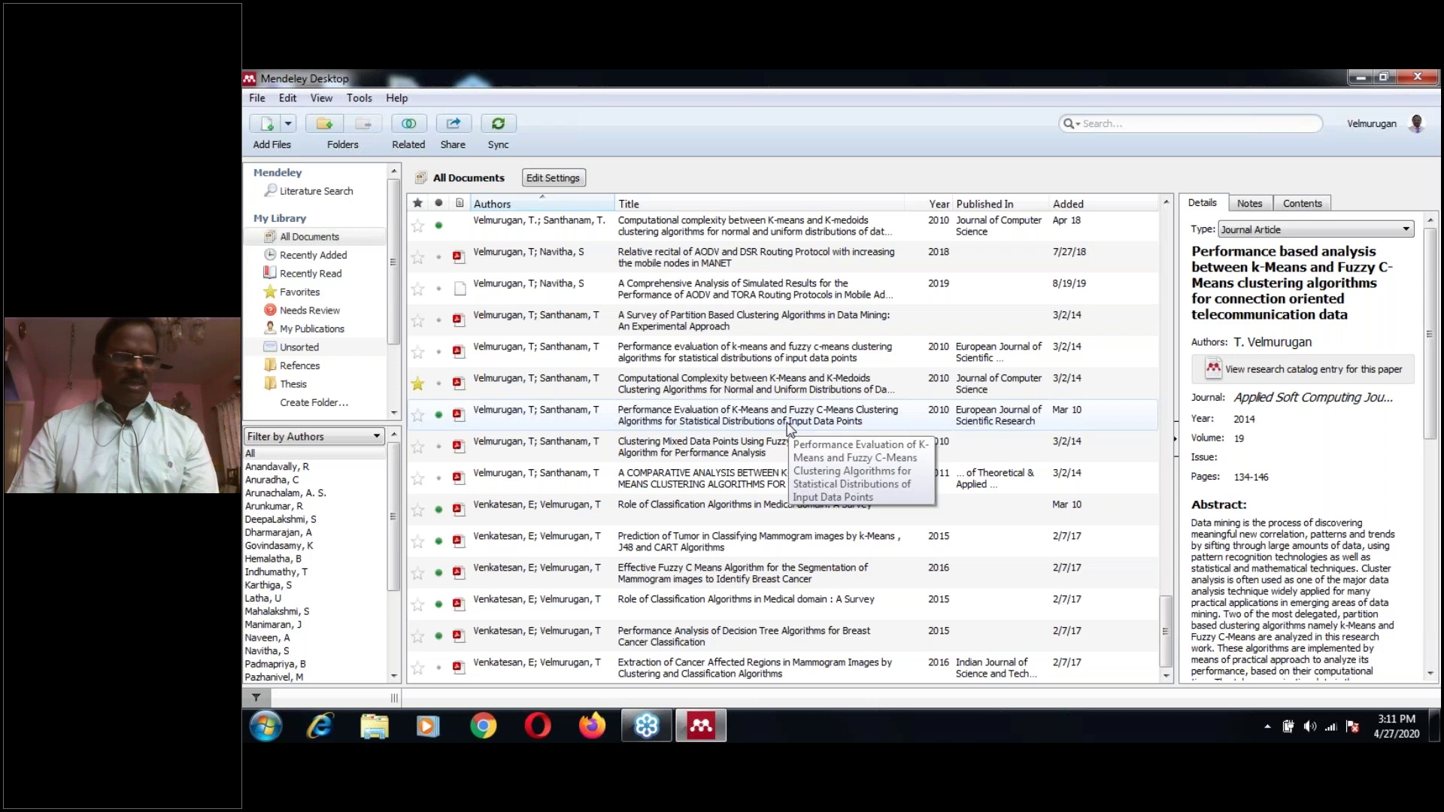
{"action": "left_click", "coordinate": [784, 488]}
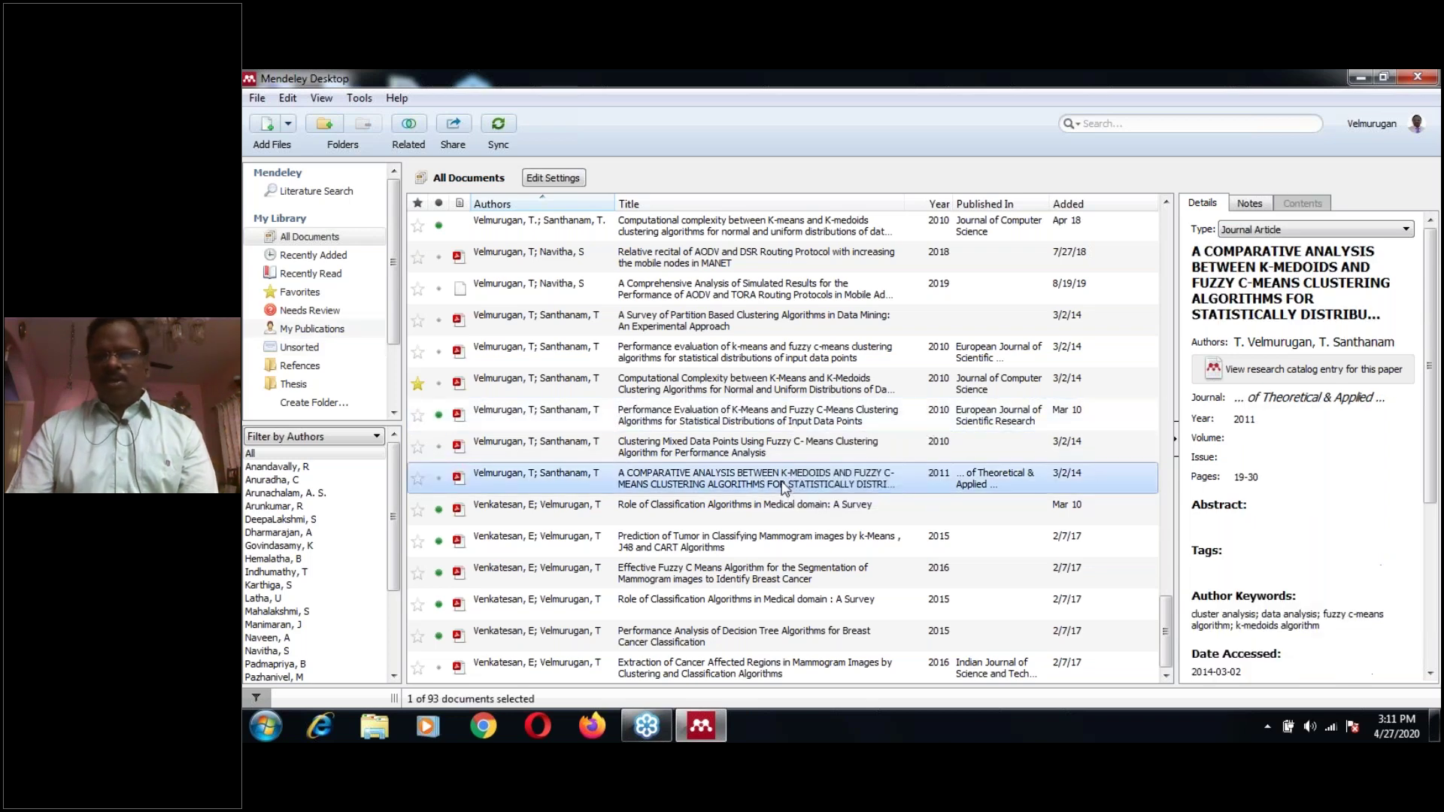
{"action": "scroll", "coordinate": [785, 487], "scroll_direction": "up", "scroll_amount": 20}
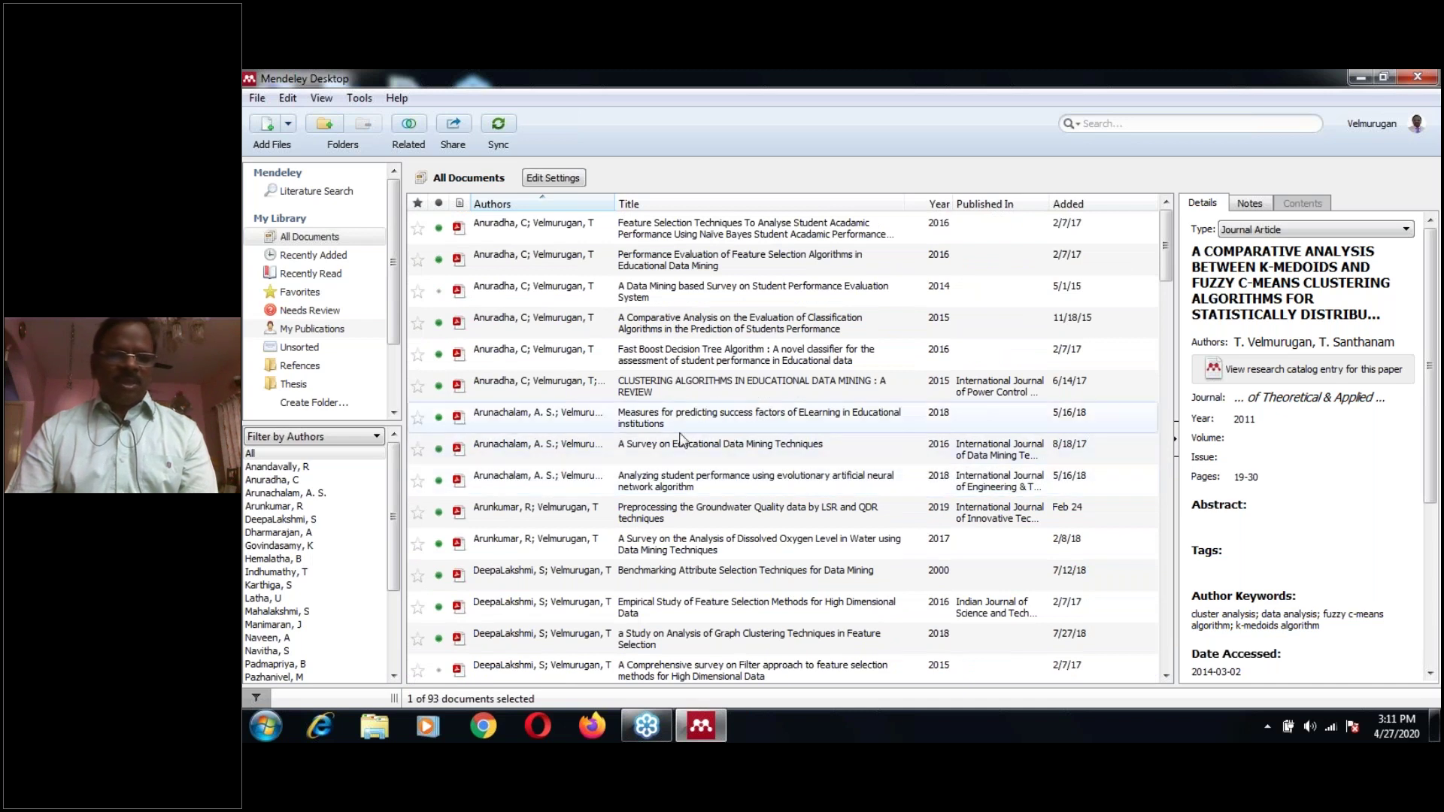
Sync the library and show the details of the 2018 paper on analyzing student performance with an evolutionary artificial neural network.
{"action": "left_click", "coordinate": [498, 128]}
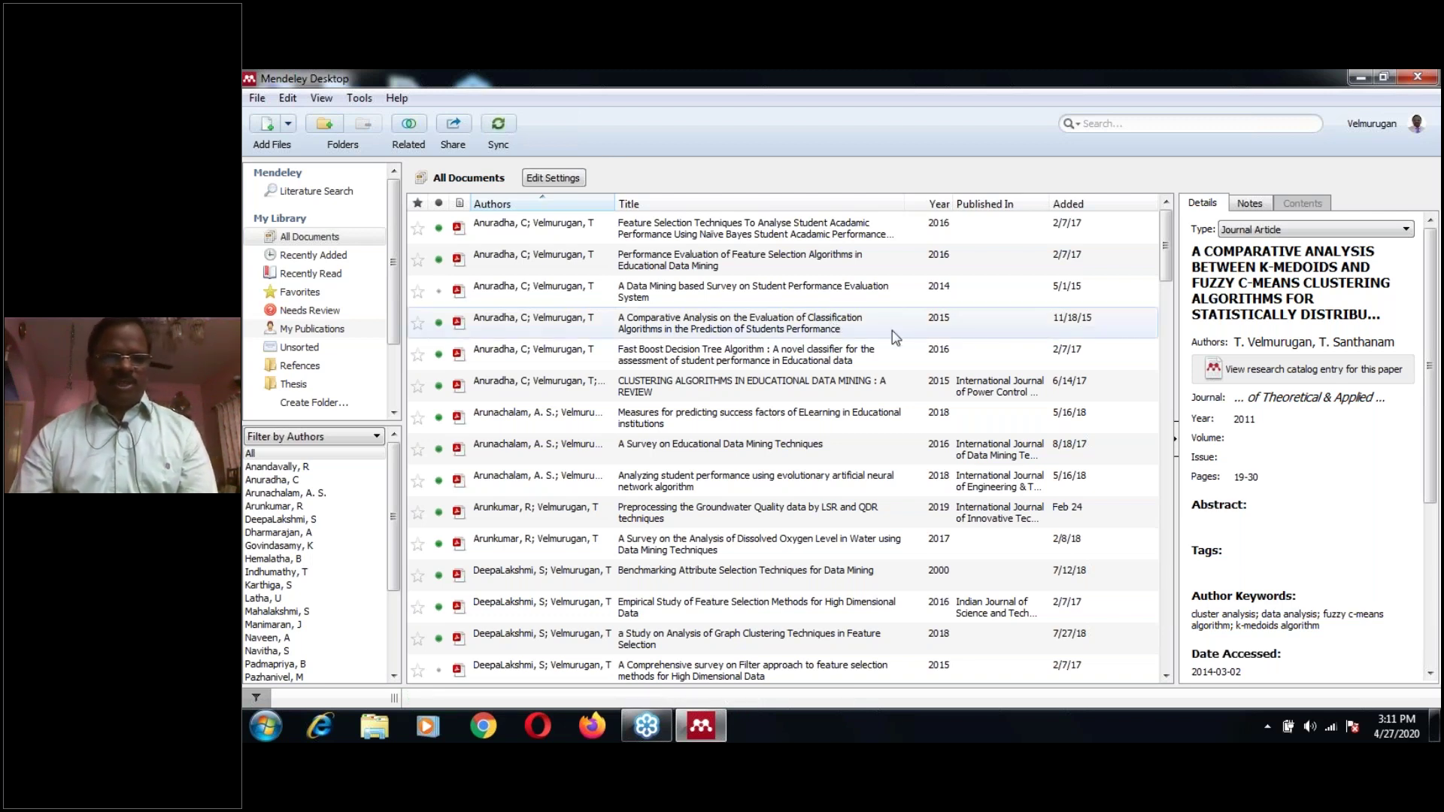
{"action": "left_click", "coordinate": [709, 479]}
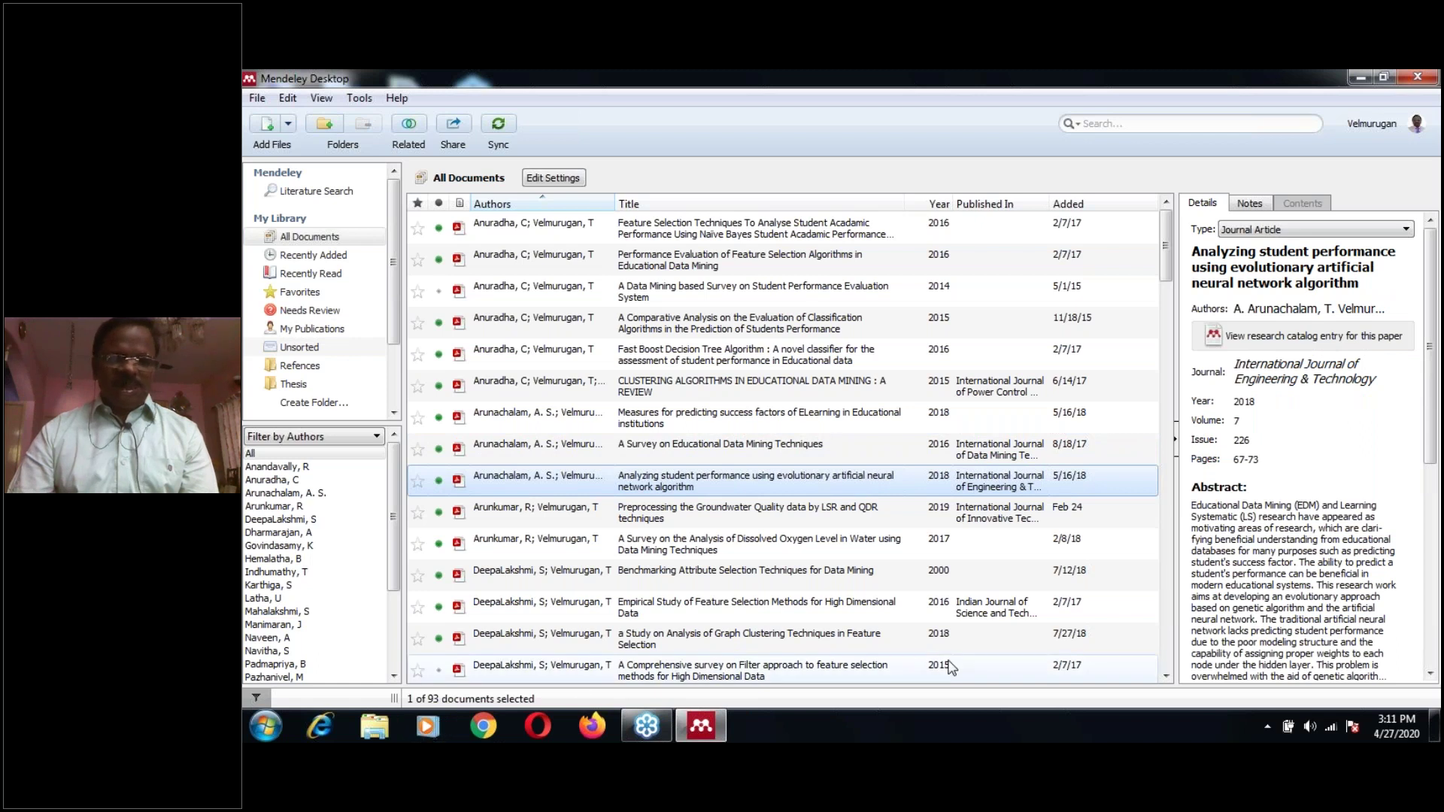
Search all library documents for "Segmentation" and look through the matching papers.
{"action": "left_click", "coordinate": [1098, 127]}
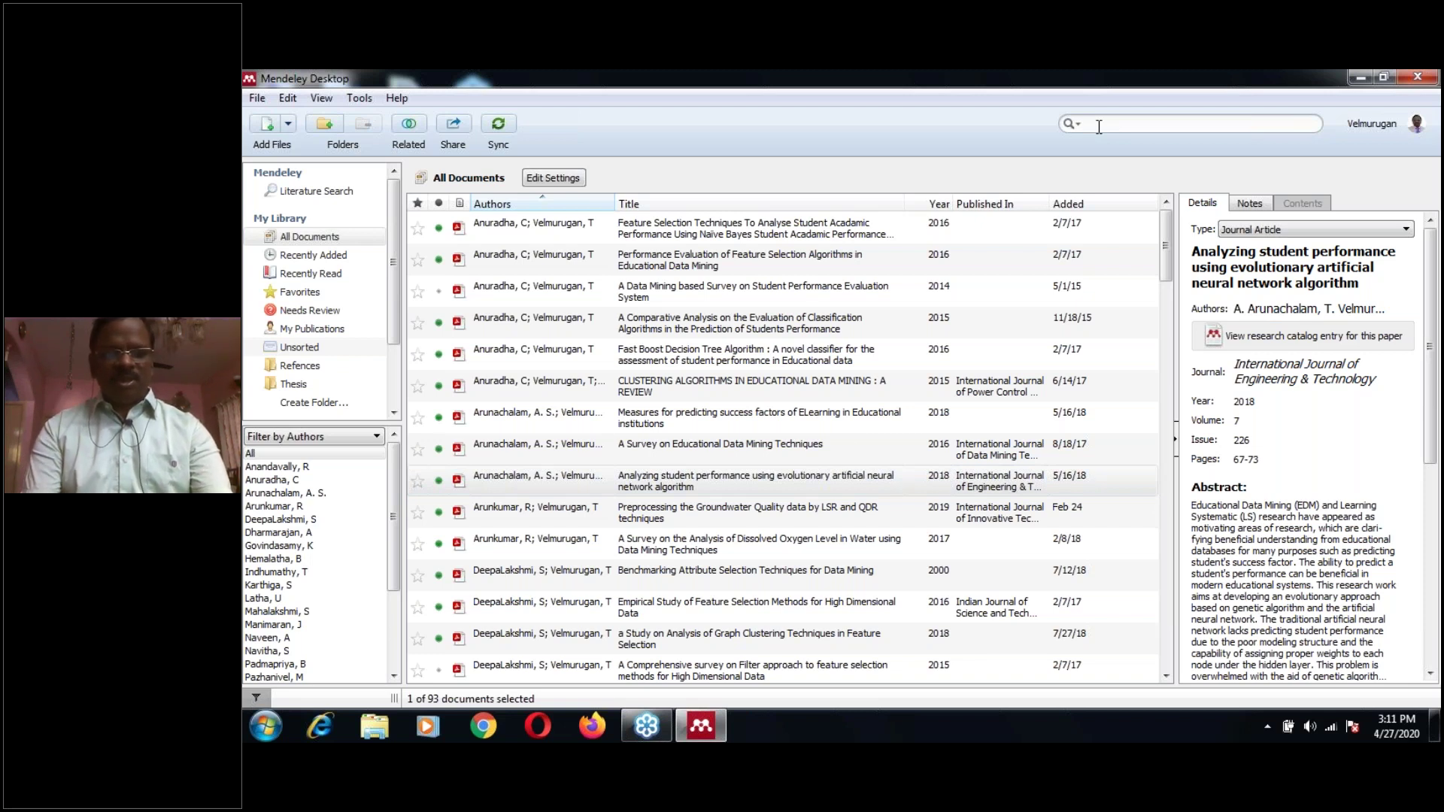
{"action": "type", "text": "se"}
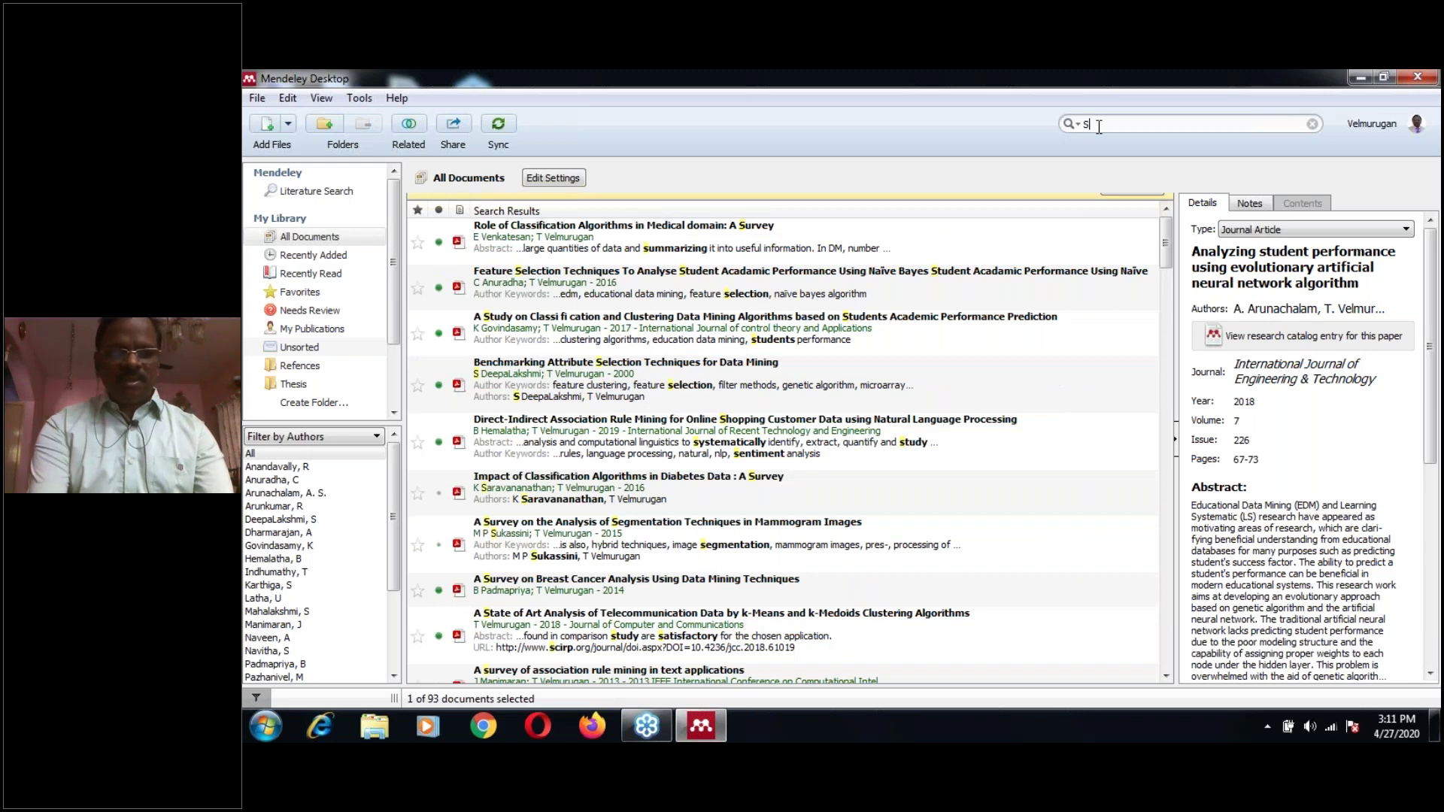
{"action": "type", "text": "gme"}
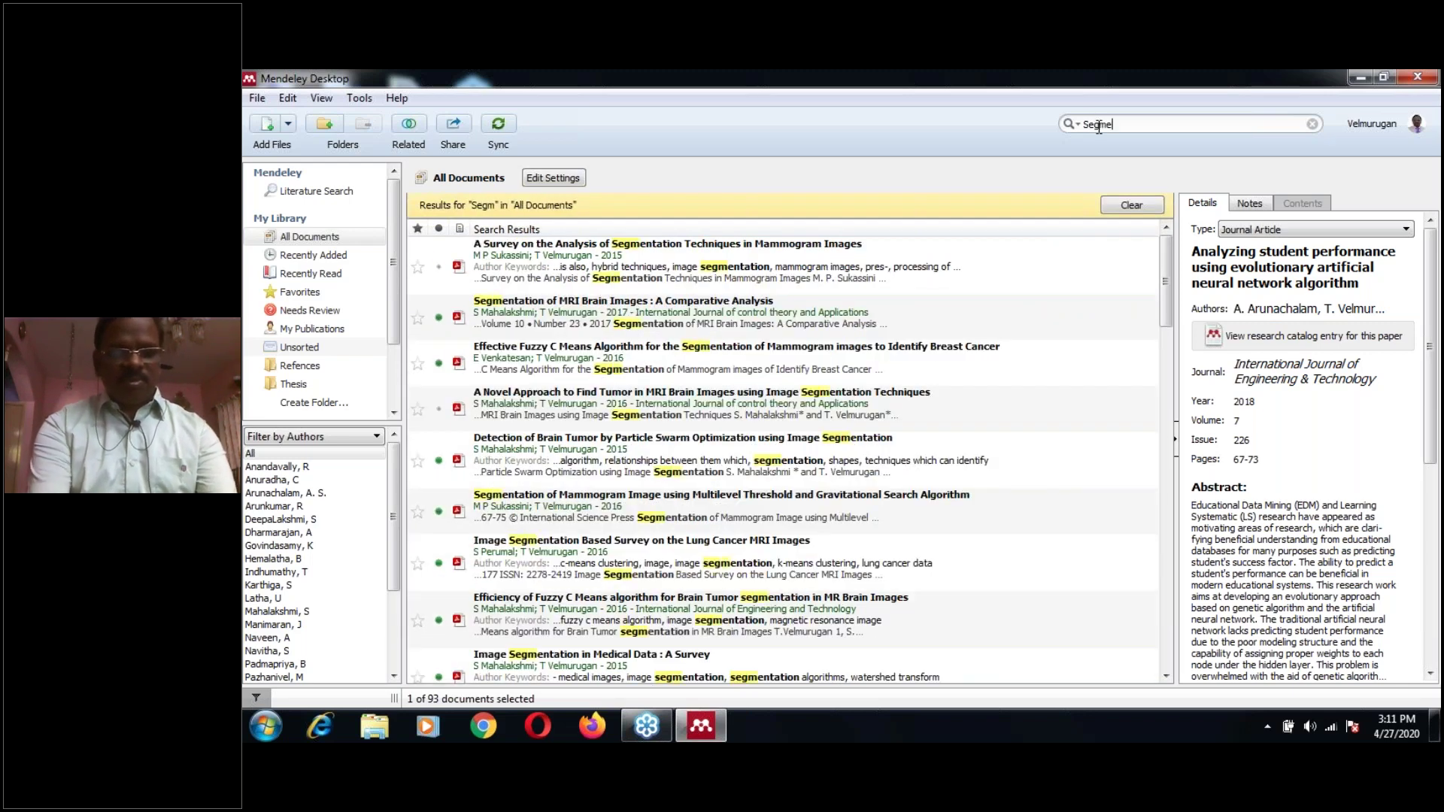
{"action": "type", "text": "ntat"}
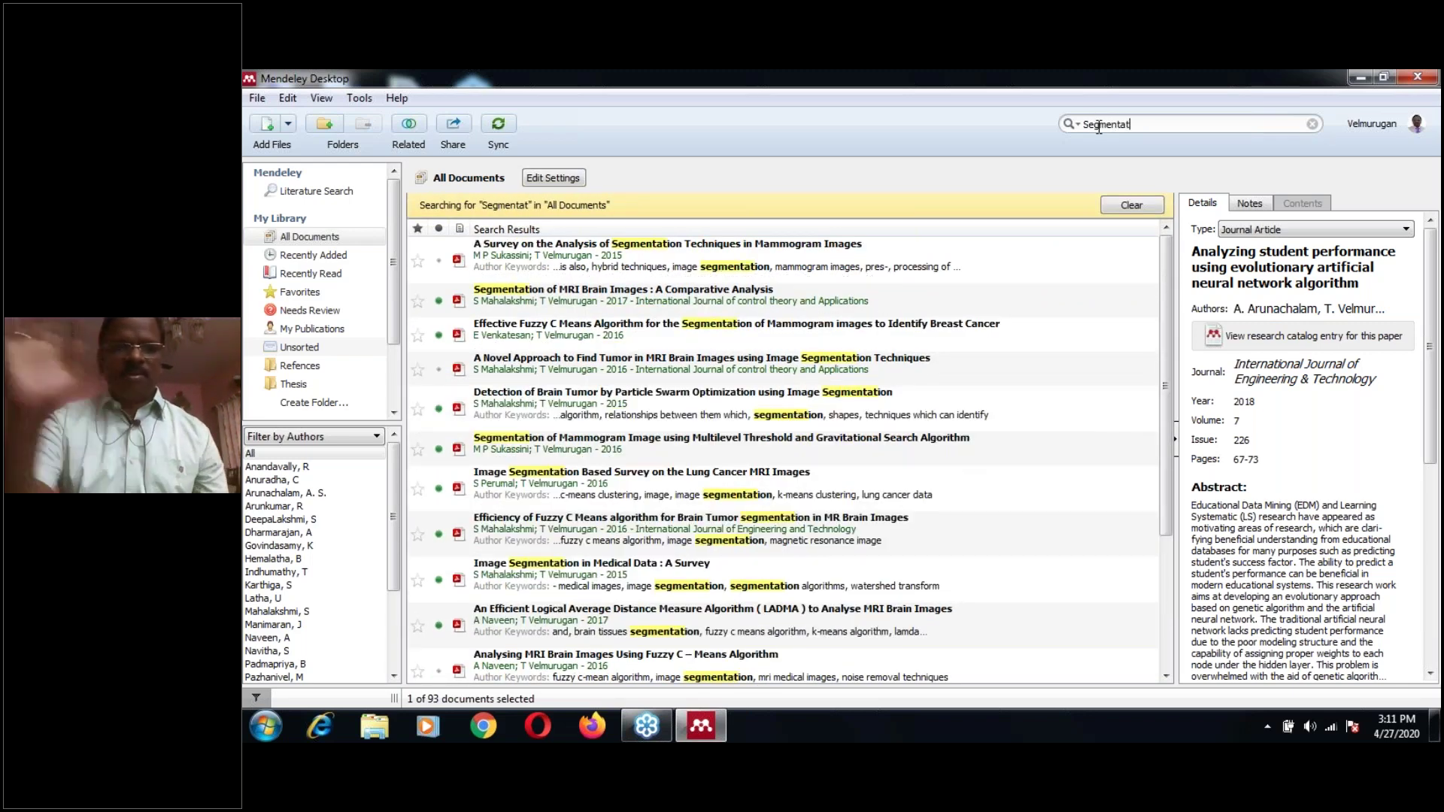
{"action": "type", "text": "ion"}
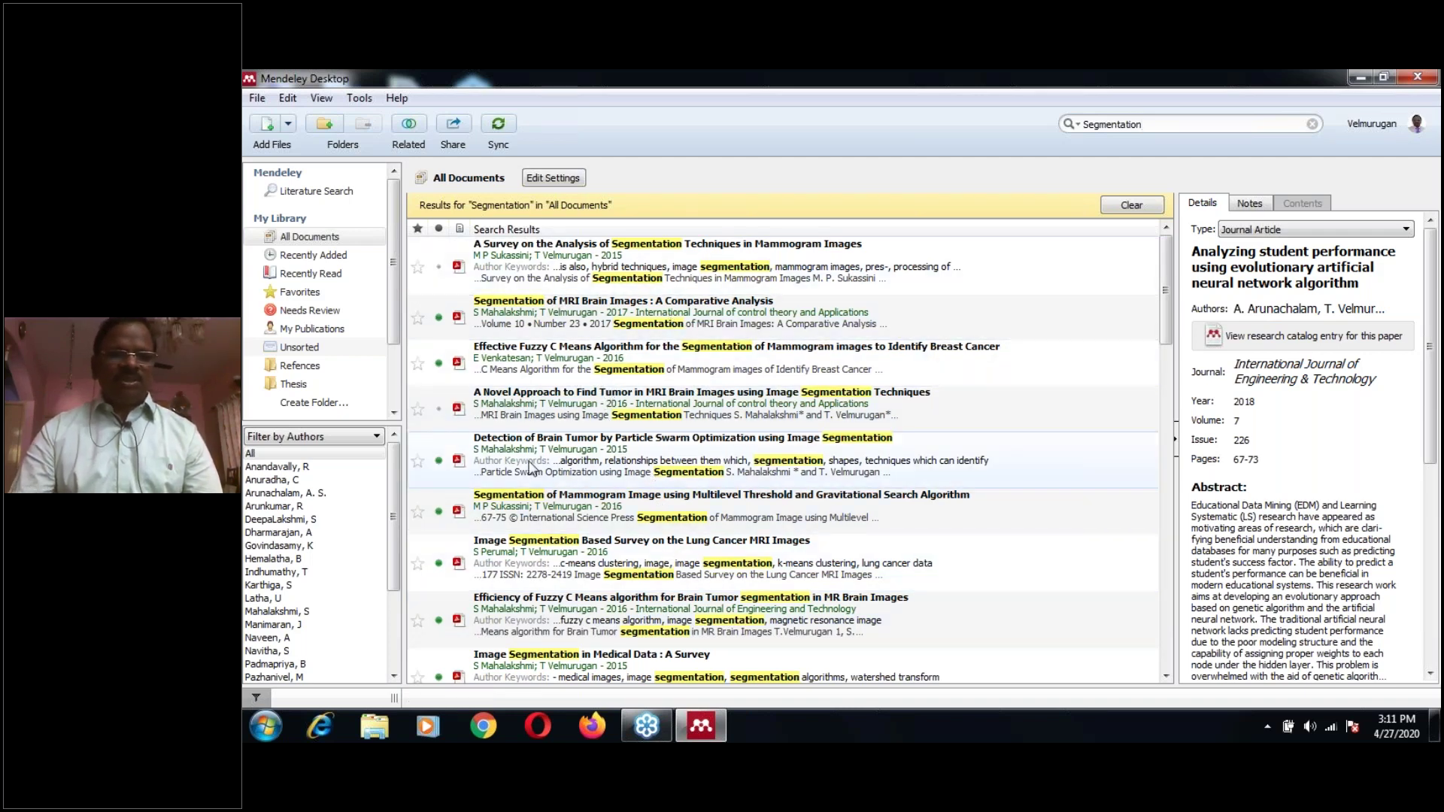
{"action": "scroll", "coordinate": [530, 468], "scroll_direction": "down", "scroll_amount": 3}
{"action": "scroll", "coordinate": [531, 467], "scroll_direction": "down", "scroll_amount": 10}
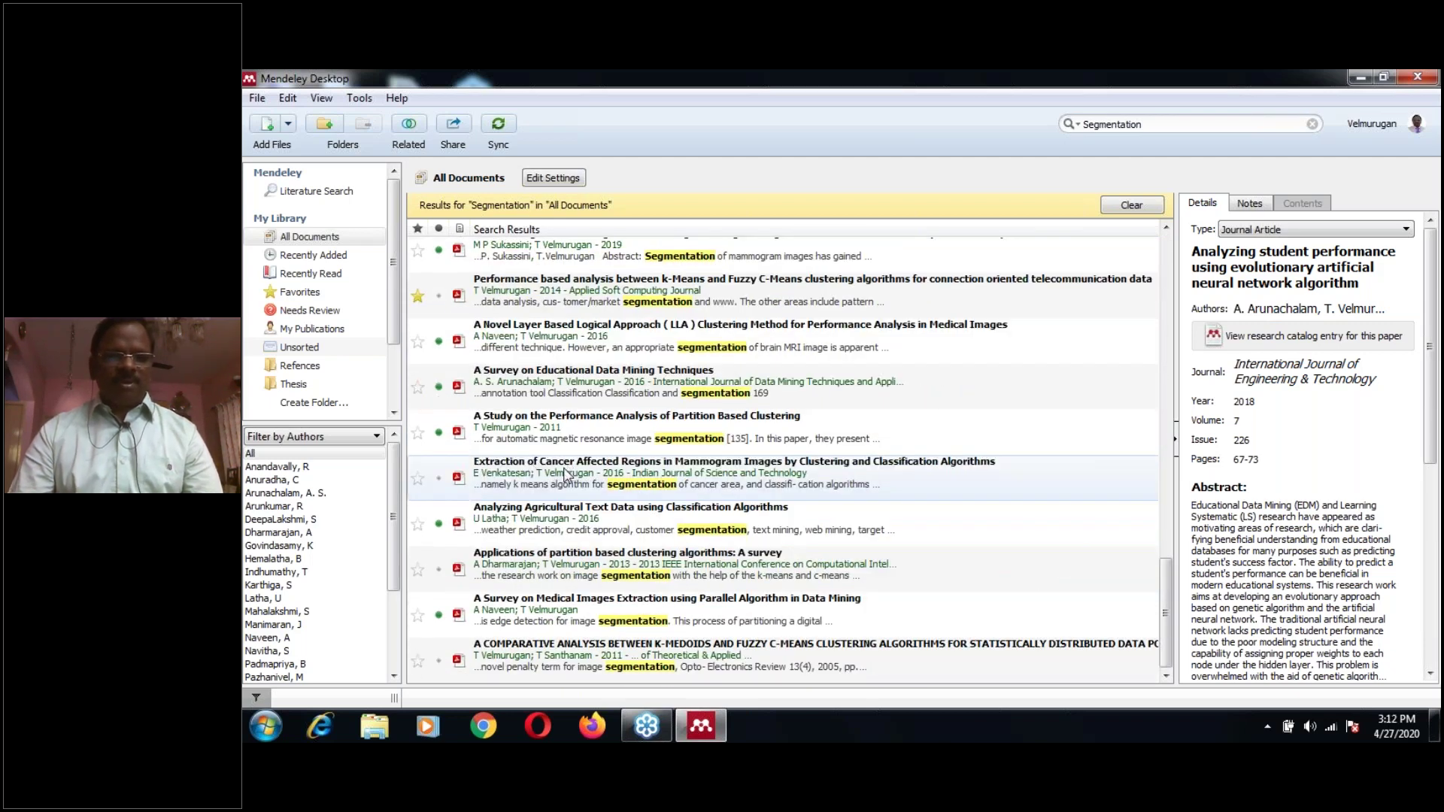
{"action": "scroll", "coordinate": [566, 472], "scroll_direction": "up", "scroll_amount": 5}
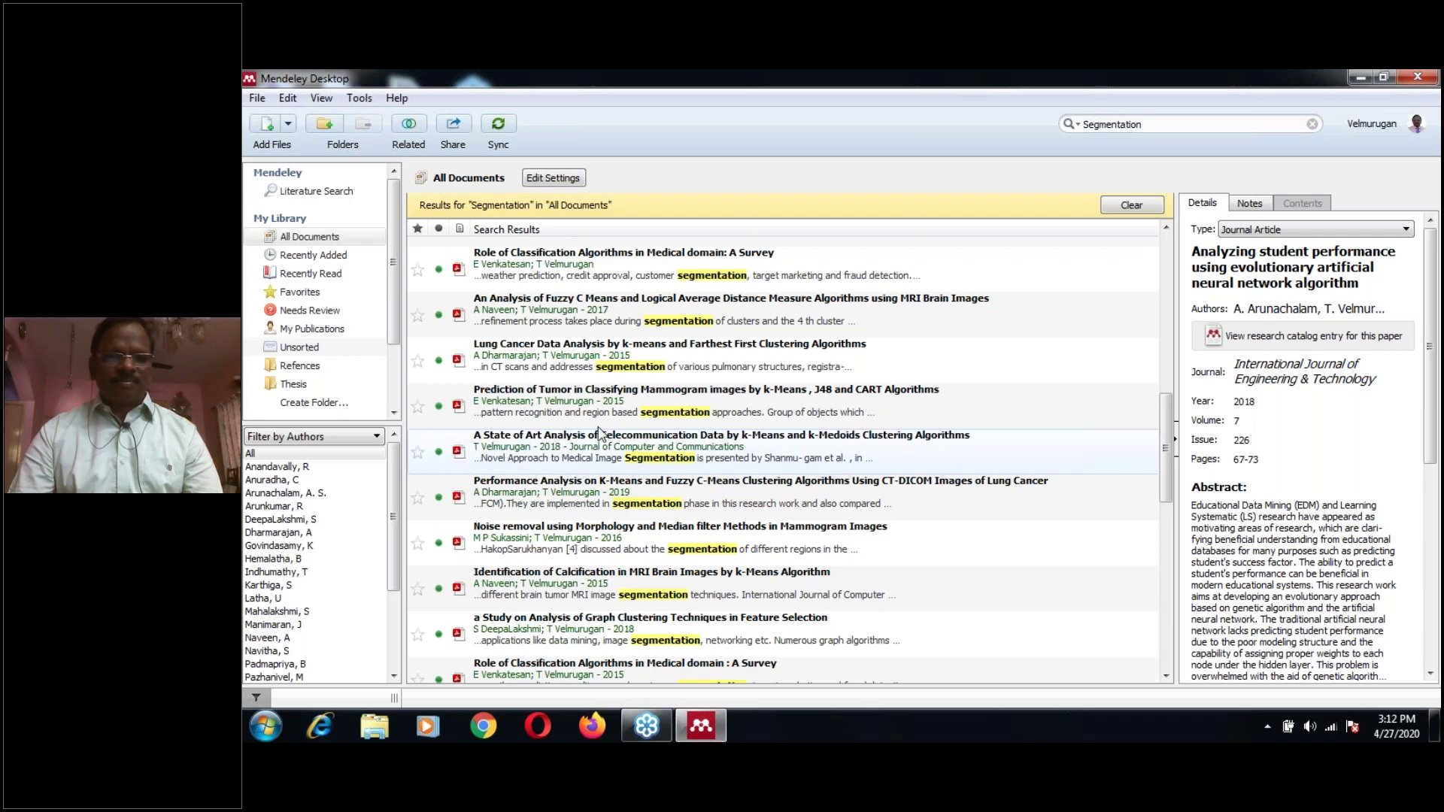
Open the 2018 state of art analysis paper on telecommunication data, read around its Segmentation match, and close it.
{"action": "left_click", "coordinate": [579, 444]}
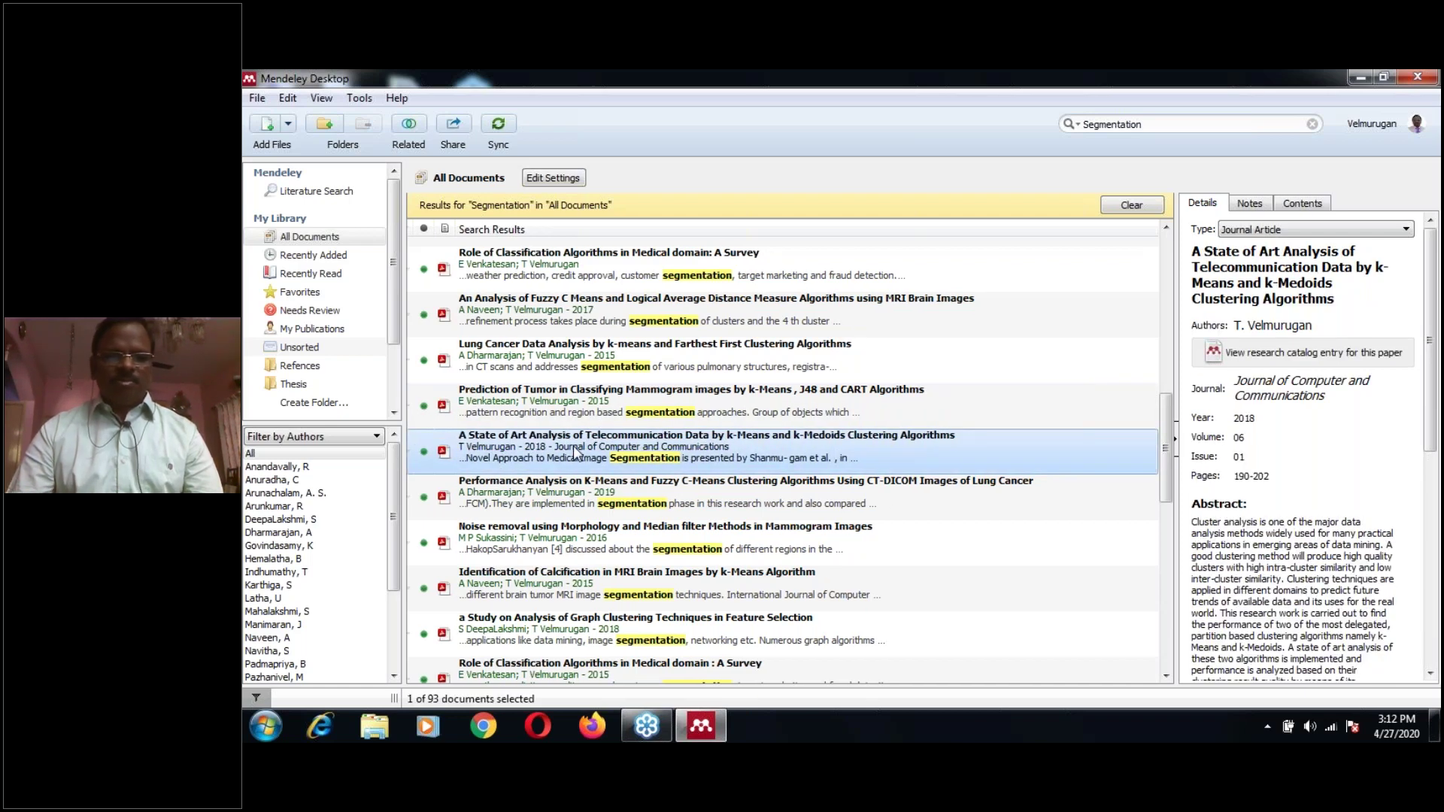
{"action": "double_click", "coordinate": [576, 451]}
{"action": "scroll", "coordinate": [700, 443], "scroll_direction": "up", "scroll_amount": 5}
{"action": "scroll", "coordinate": [699, 444], "scroll_direction": "up", "scroll_amount": 10}
{"action": "scroll", "coordinate": [699, 444], "scroll_direction": "up", "scroll_amount": 6}
{"action": "scroll", "coordinate": [699, 444], "scroll_direction": "down", "scroll_amount": 10}
{"action": "scroll", "coordinate": [699, 444], "scroll_direction": "down", "scroll_amount": 20}
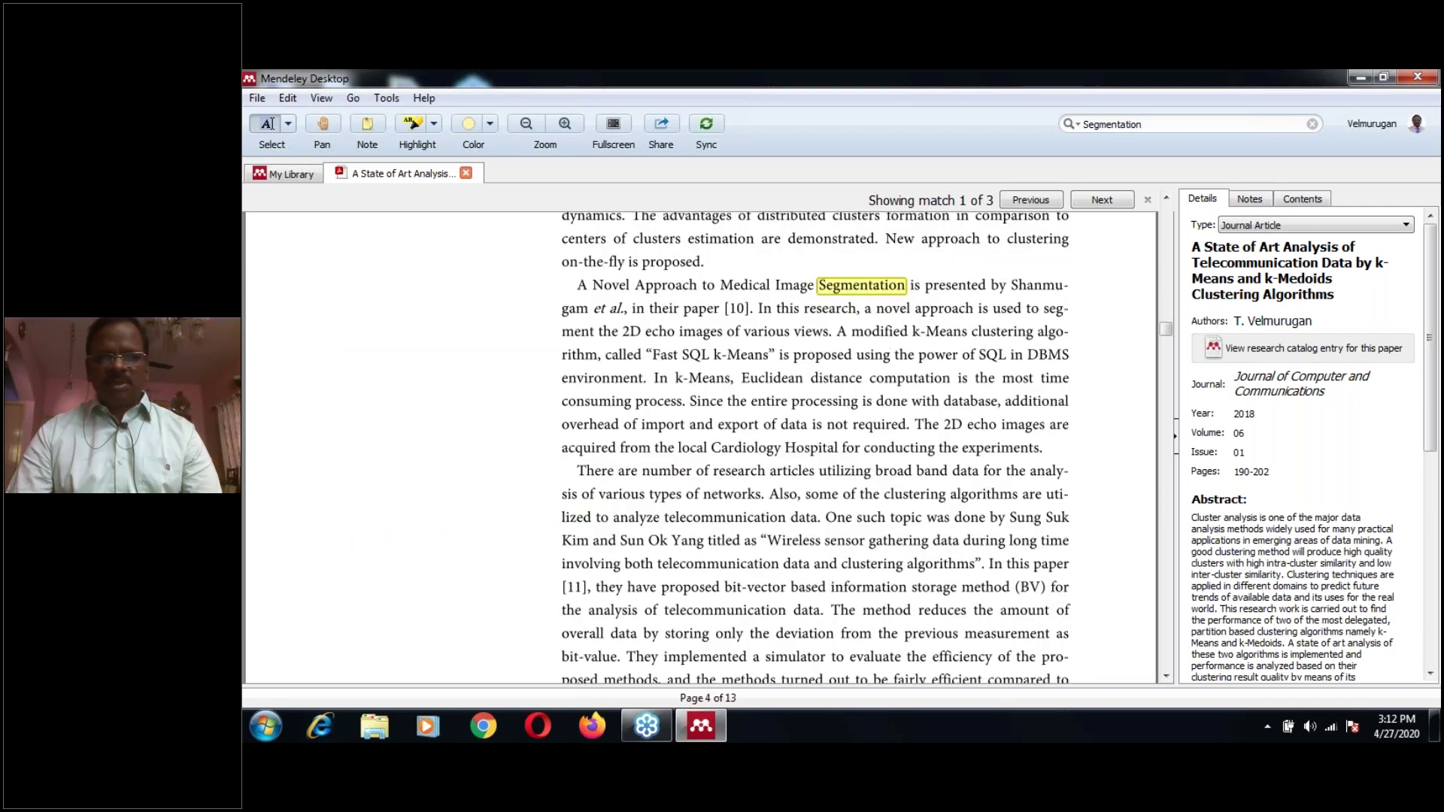
{"action": "scroll", "coordinate": [876, 379], "scroll_direction": "up", "scroll_amount": 1}
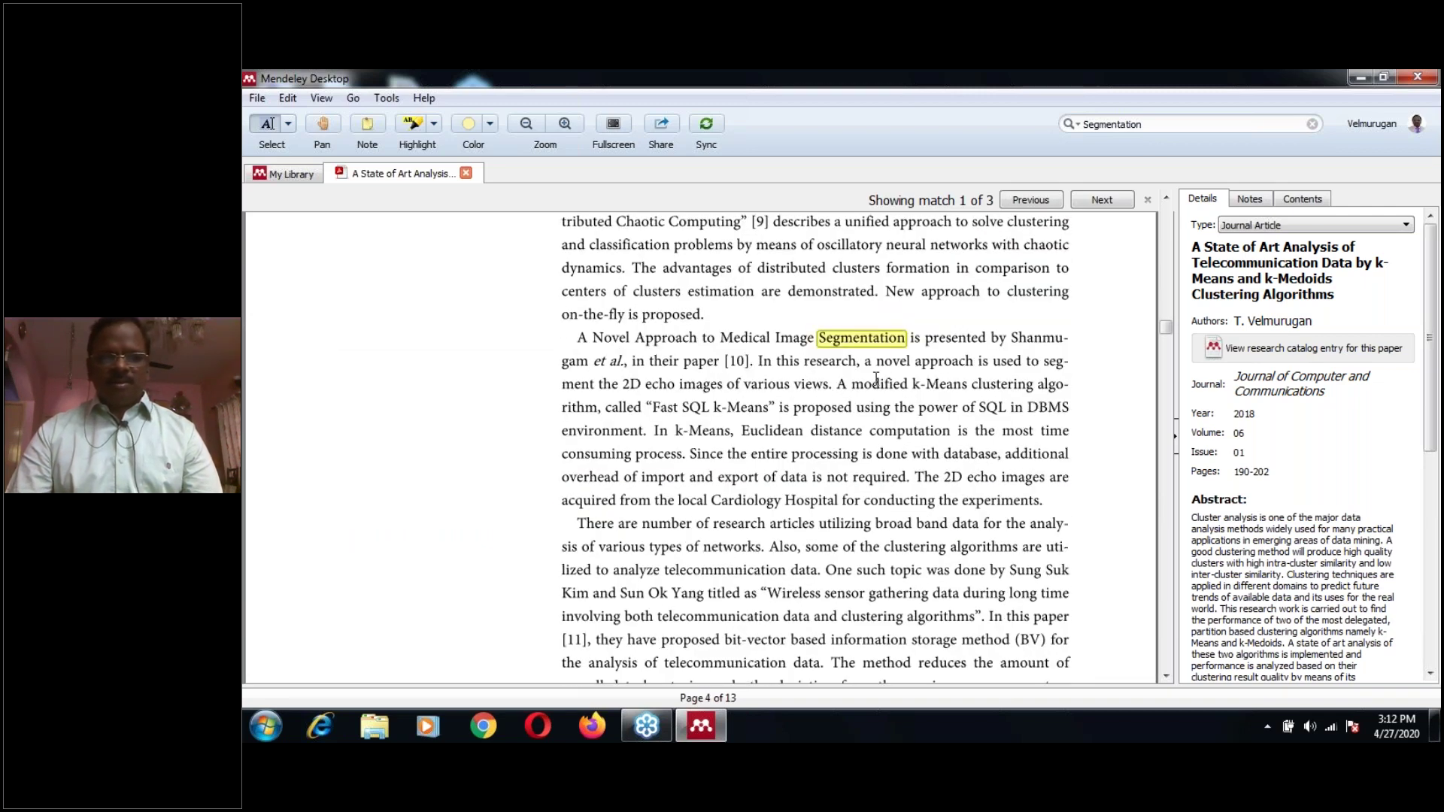
{"action": "scroll", "coordinate": [876, 380], "scroll_direction": "down", "scroll_amount": 15}
{"action": "scroll", "coordinate": [876, 380], "scroll_direction": "down", "scroll_amount": 15}
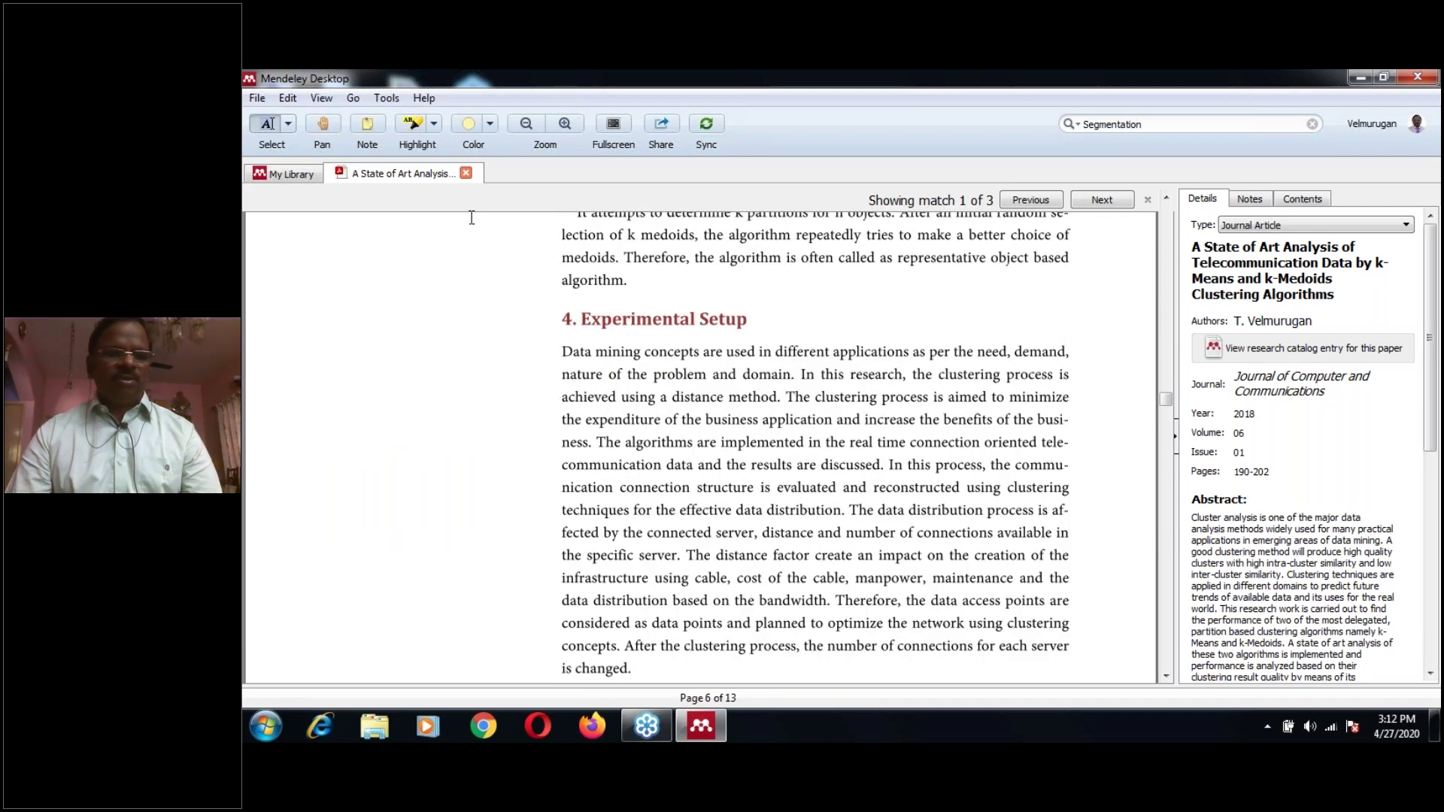
{"action": "left_click", "coordinate": [466, 173]}
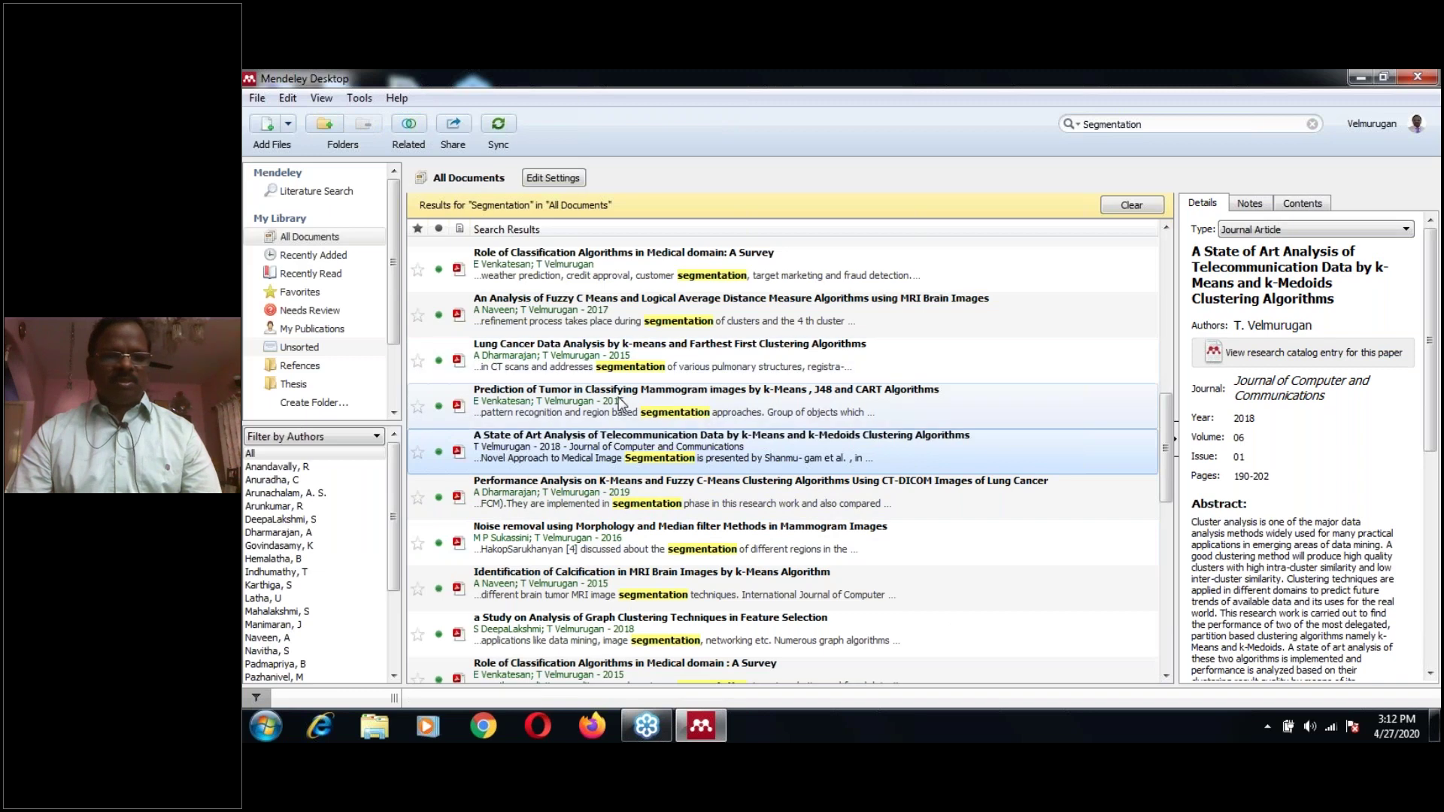
Open the 2016 paper on mammogram image segmentation using multilevel threshold and read through to its references.
{"action": "scroll", "coordinate": [631, 396], "scroll_direction": "up", "scroll_amount": 5}
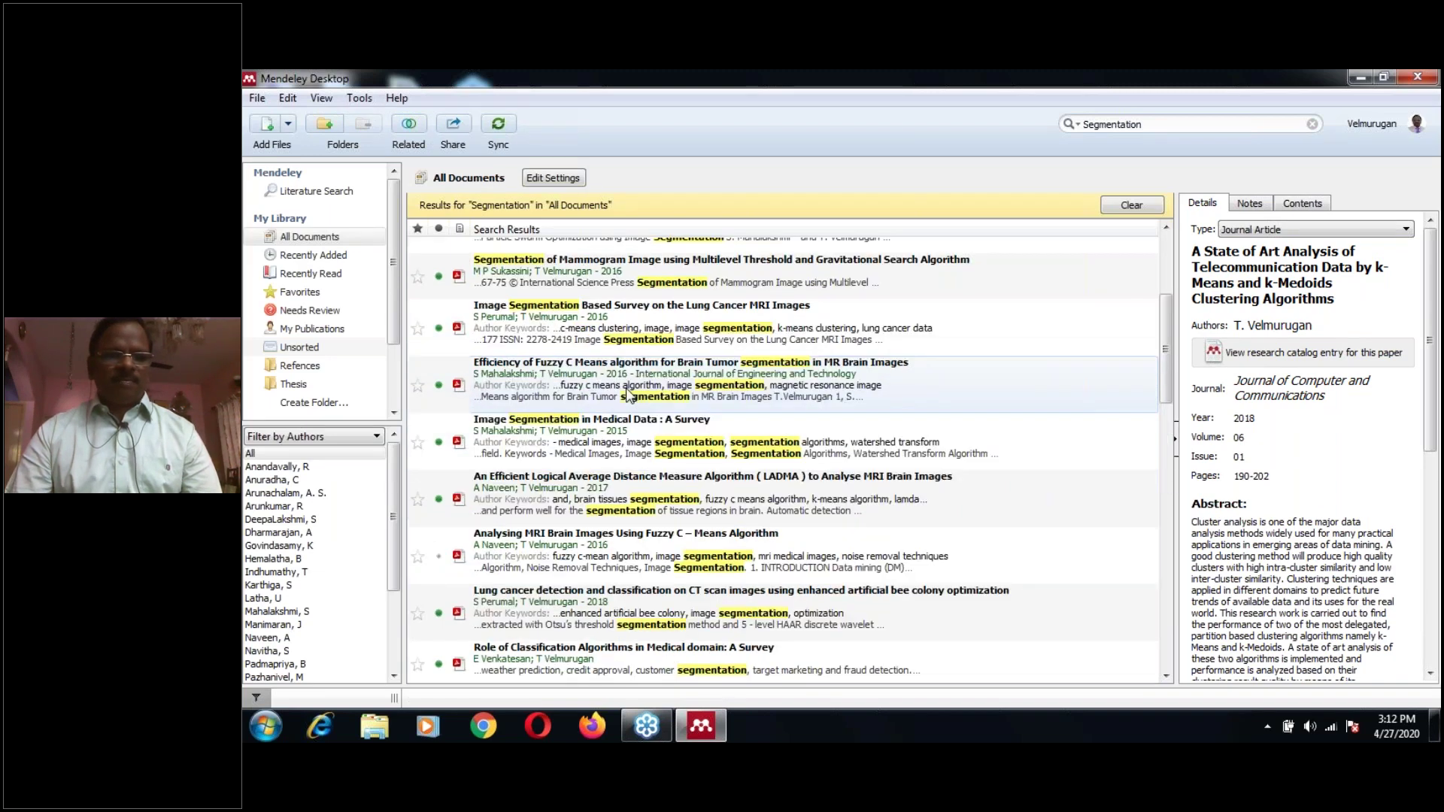
{"action": "double_click", "coordinate": [645, 263]}
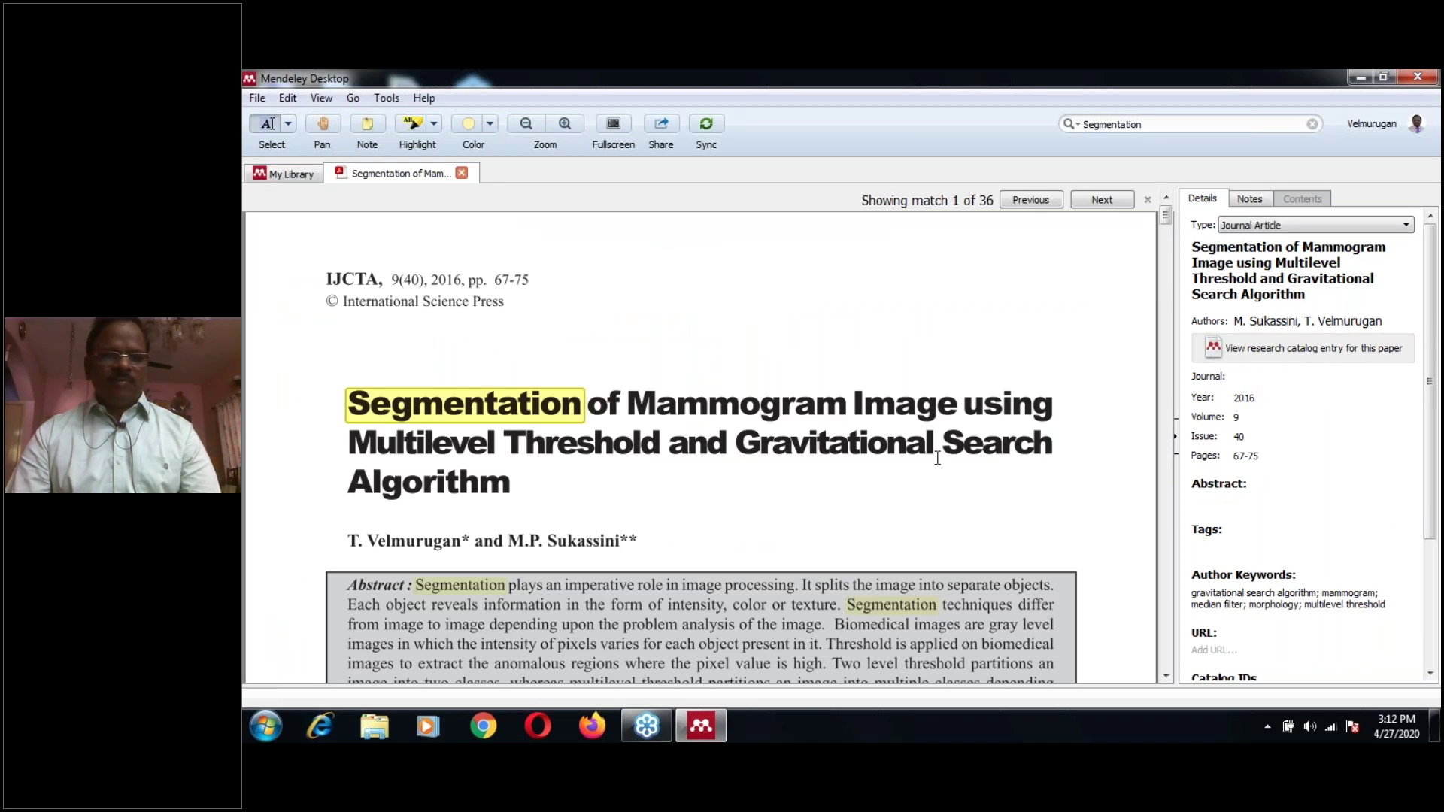
{"action": "scroll", "coordinate": [855, 407], "scroll_direction": "down", "scroll_amount": 10}
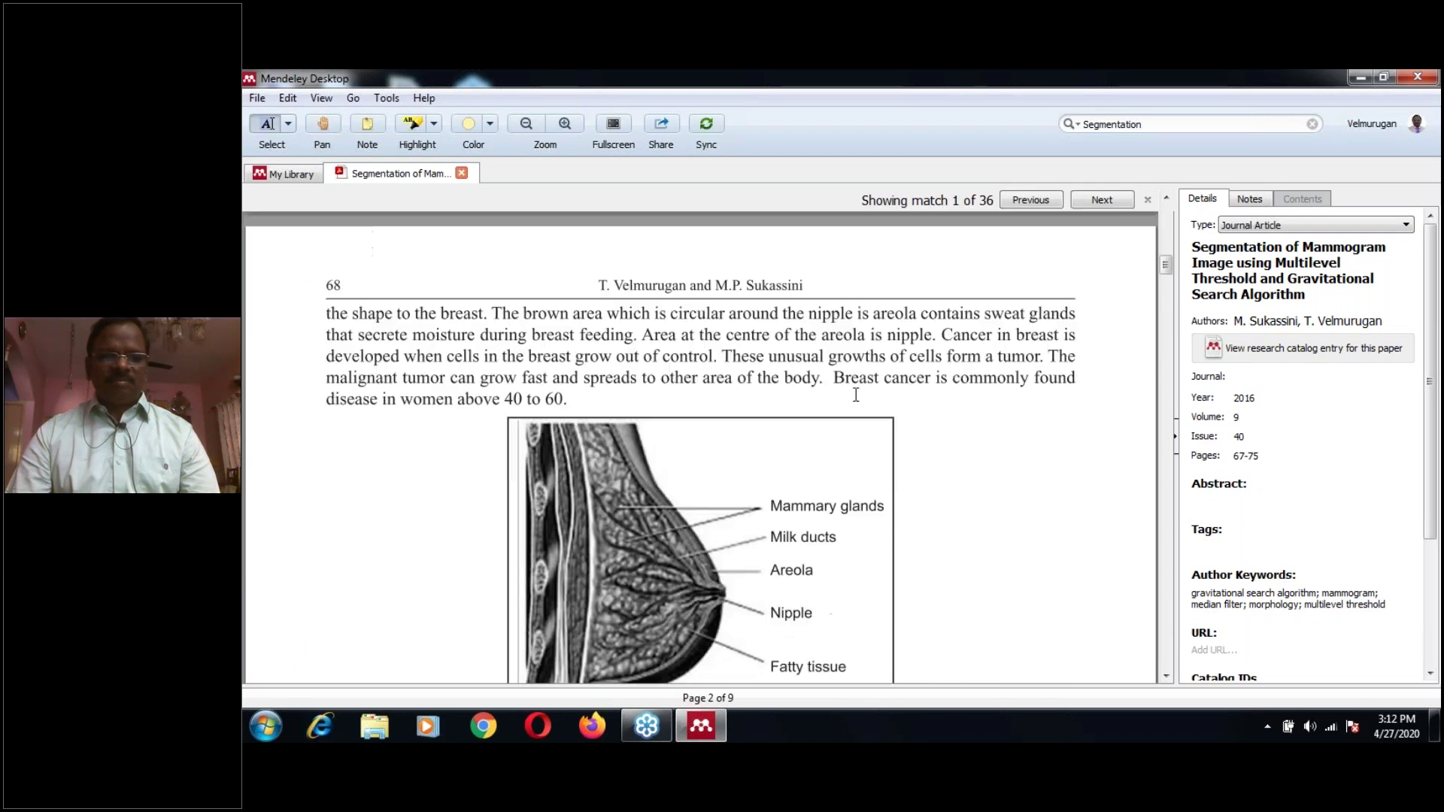
{"action": "scroll", "coordinate": [856, 394], "scroll_direction": "down", "scroll_amount": 15}
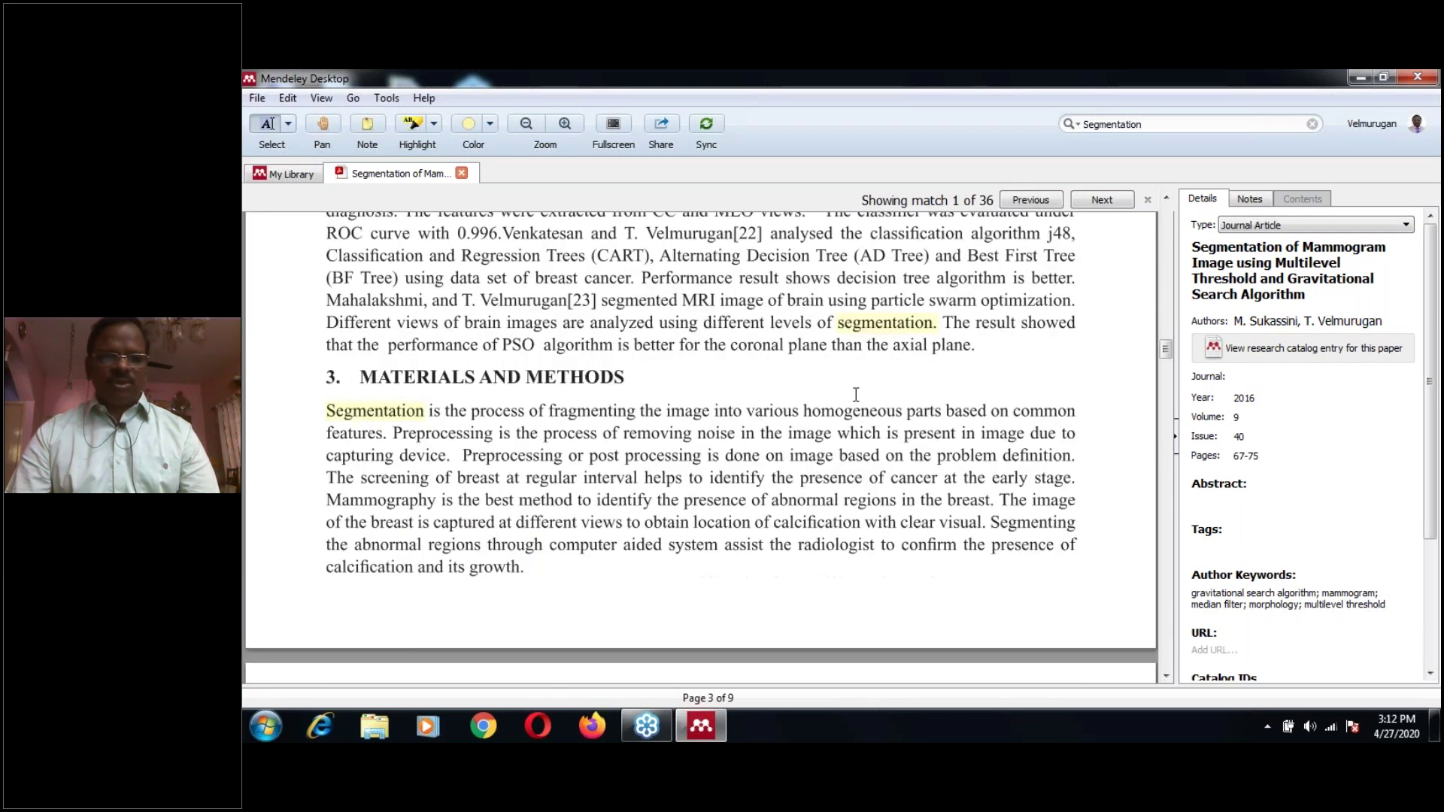
{"action": "scroll", "coordinate": [856, 394], "scroll_direction": "down", "scroll_amount": 15}
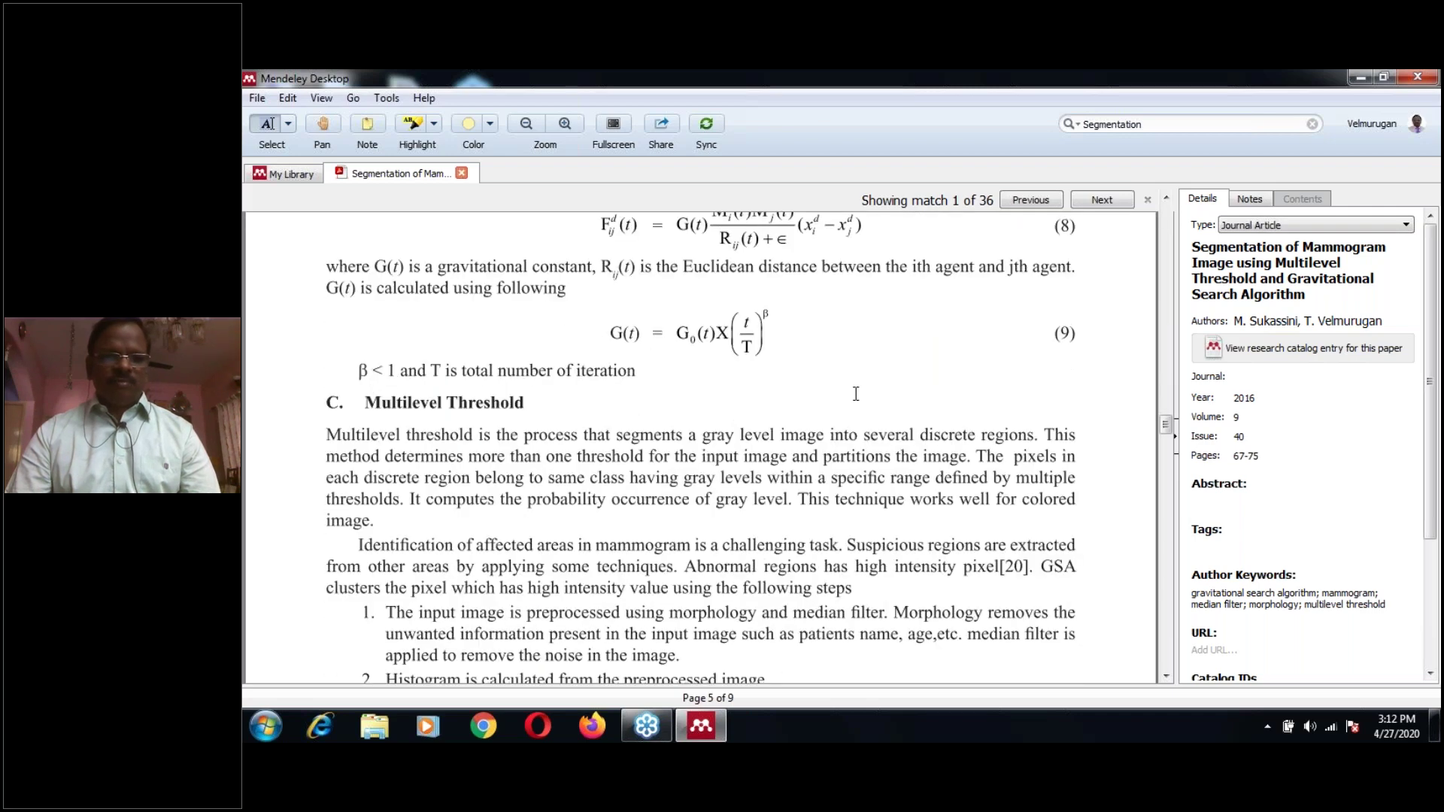
{"action": "scroll", "coordinate": [856, 394], "scroll_direction": "down", "scroll_amount": 15}
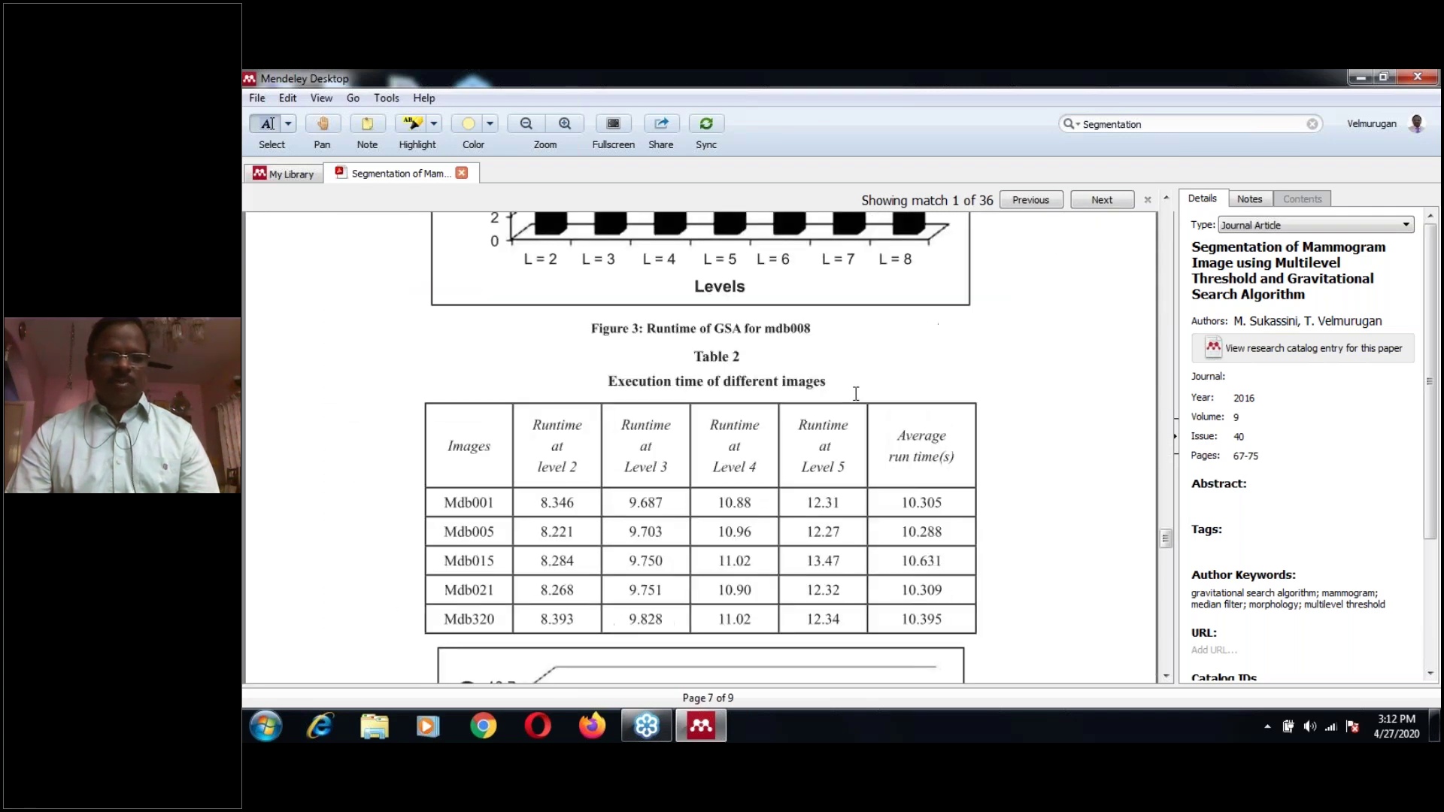
{"action": "scroll", "coordinate": [856, 395], "scroll_direction": "down", "scroll_amount": 8}
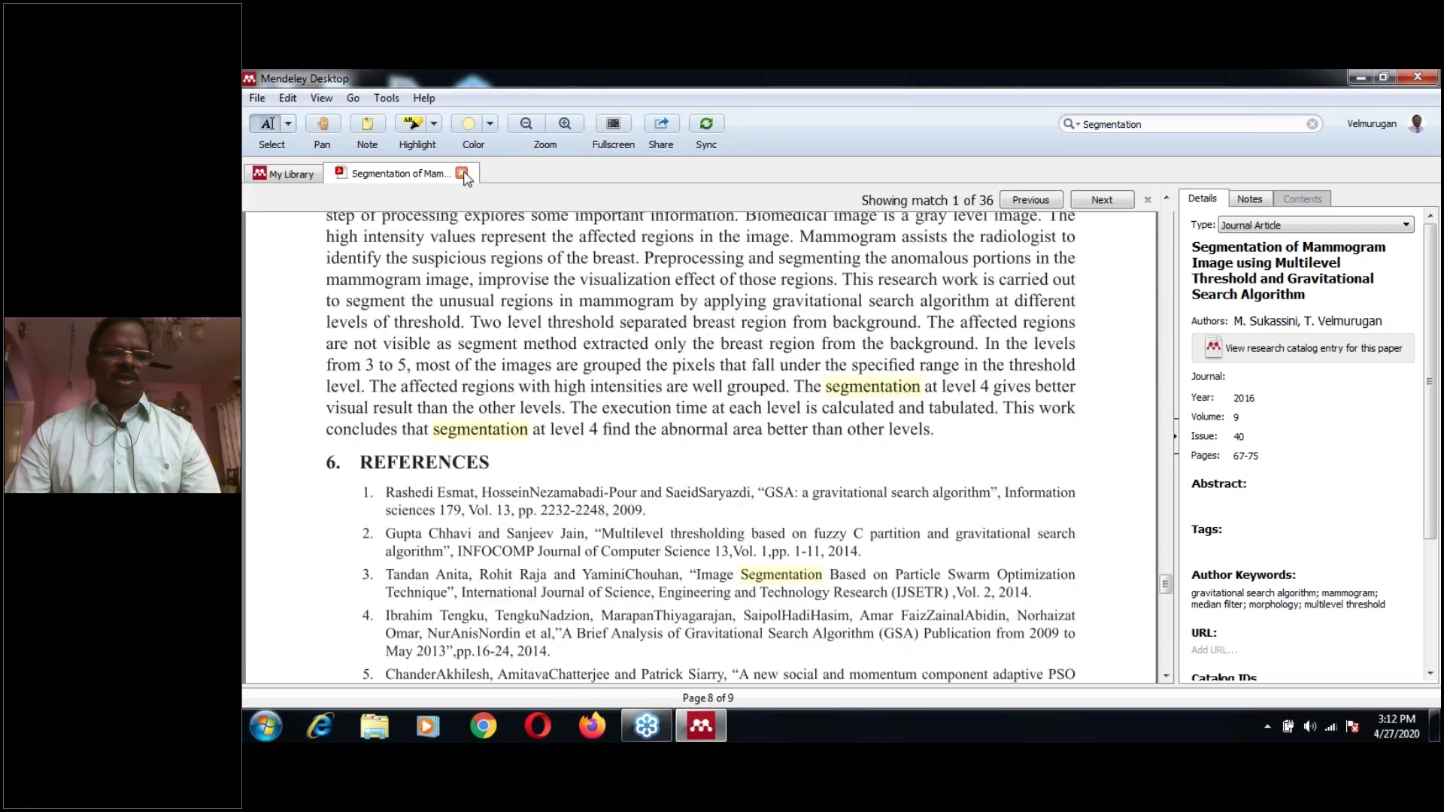
Close the mammogram segmentation paper and clear the Segmentation search to restore the full document list.
{"action": "left_click", "coordinate": [463, 173]}
{"action": "scroll", "coordinate": [982, 349], "scroll_direction": "up", "scroll_amount": 4}
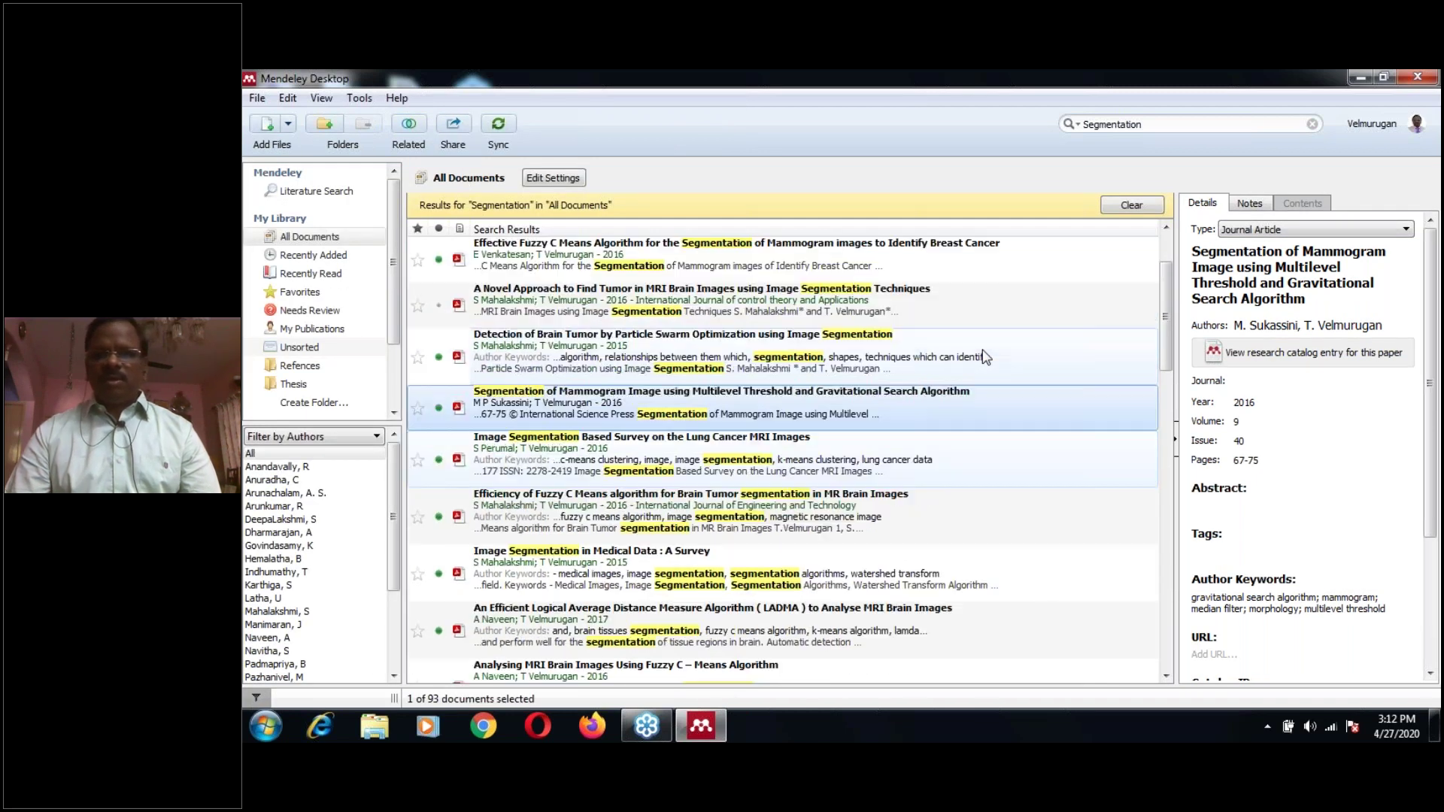
{"action": "left_click", "coordinate": [1133, 209]}
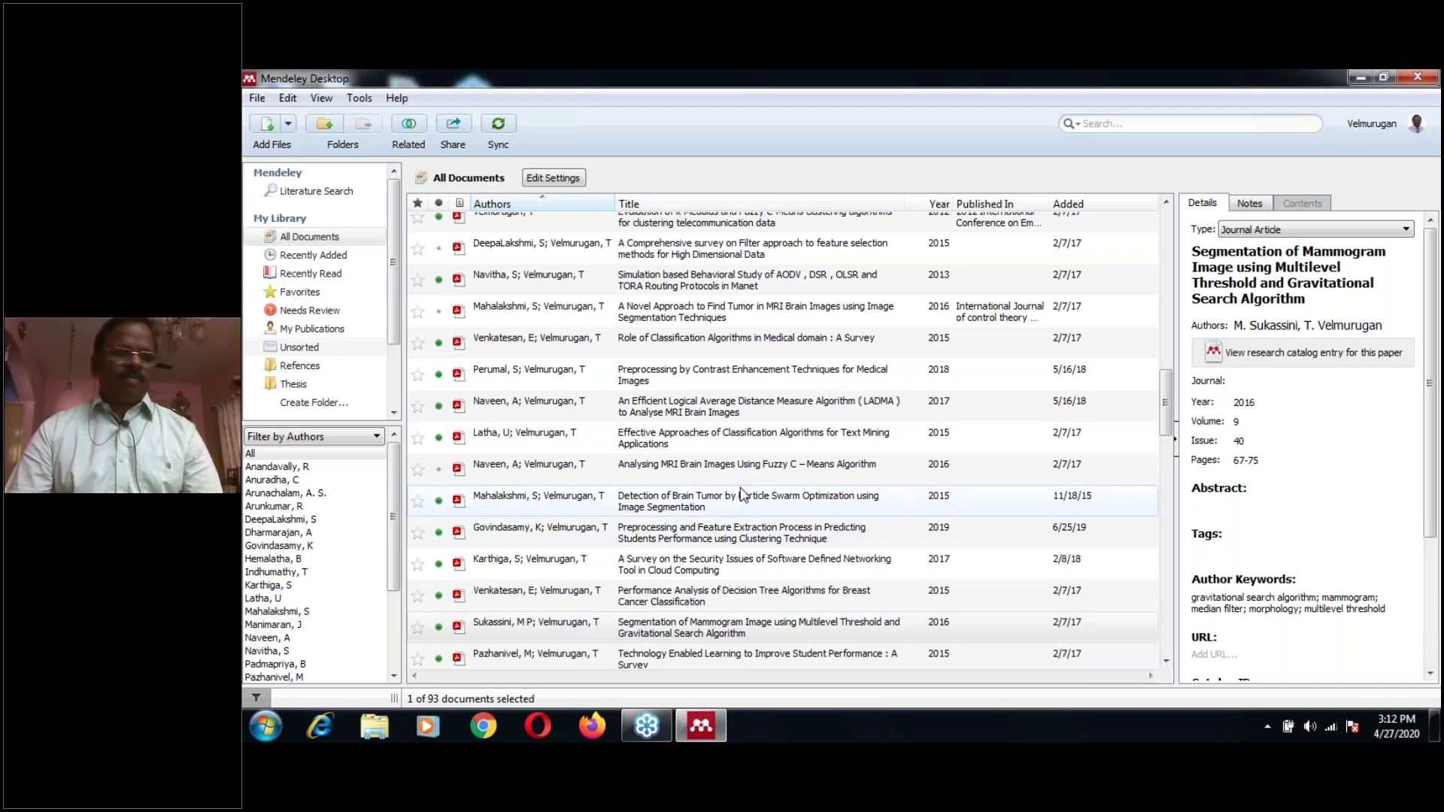
Check the folder creation option, the Thesis folder and the My Publications collection.
{"action": "left_click", "coordinate": [335, 124]}
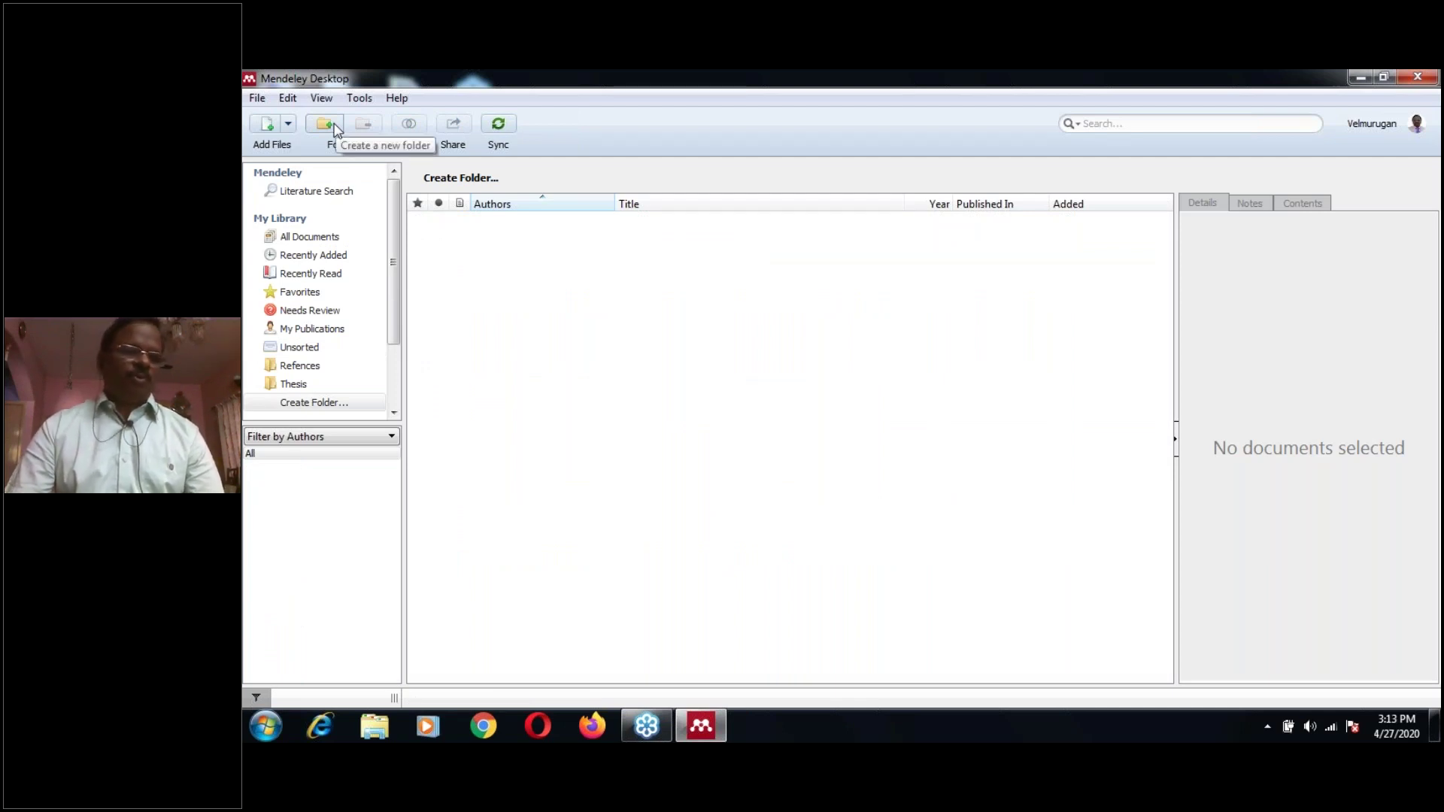
{"action": "left_click", "coordinate": [304, 385]}
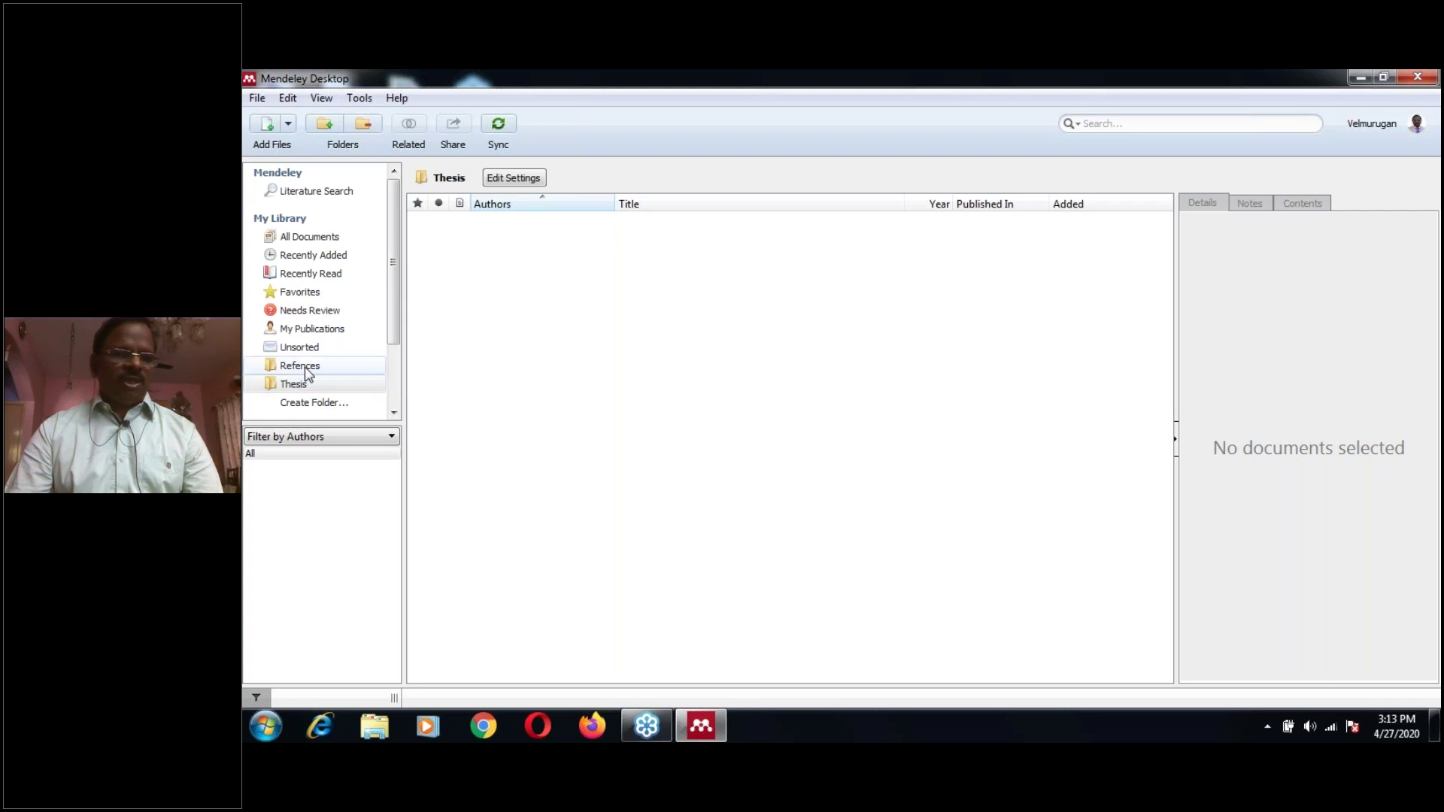
{"action": "left_click", "coordinate": [328, 336]}
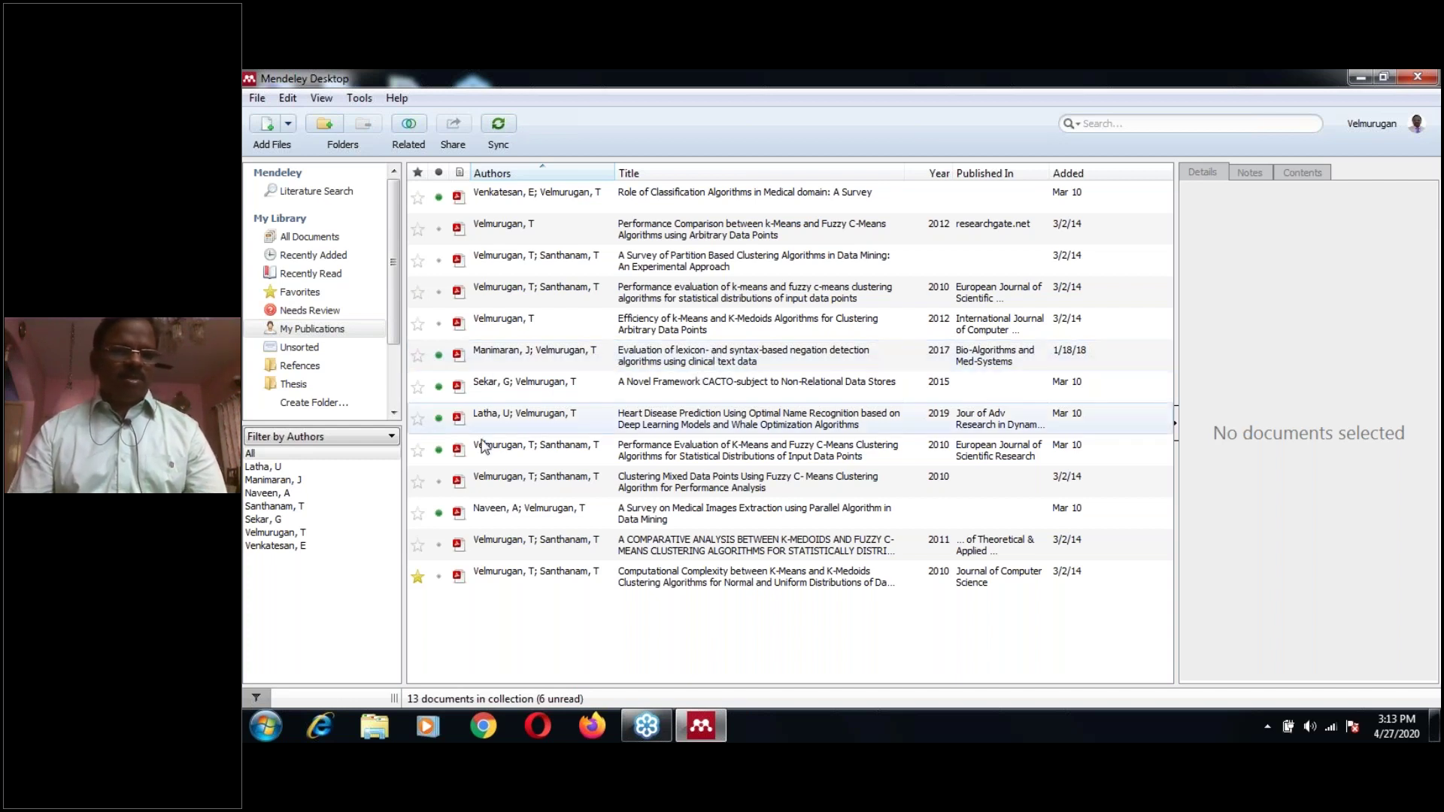
Return to the All Documents list and minimize the reference library window.
{"action": "left_click", "coordinate": [291, 239]}
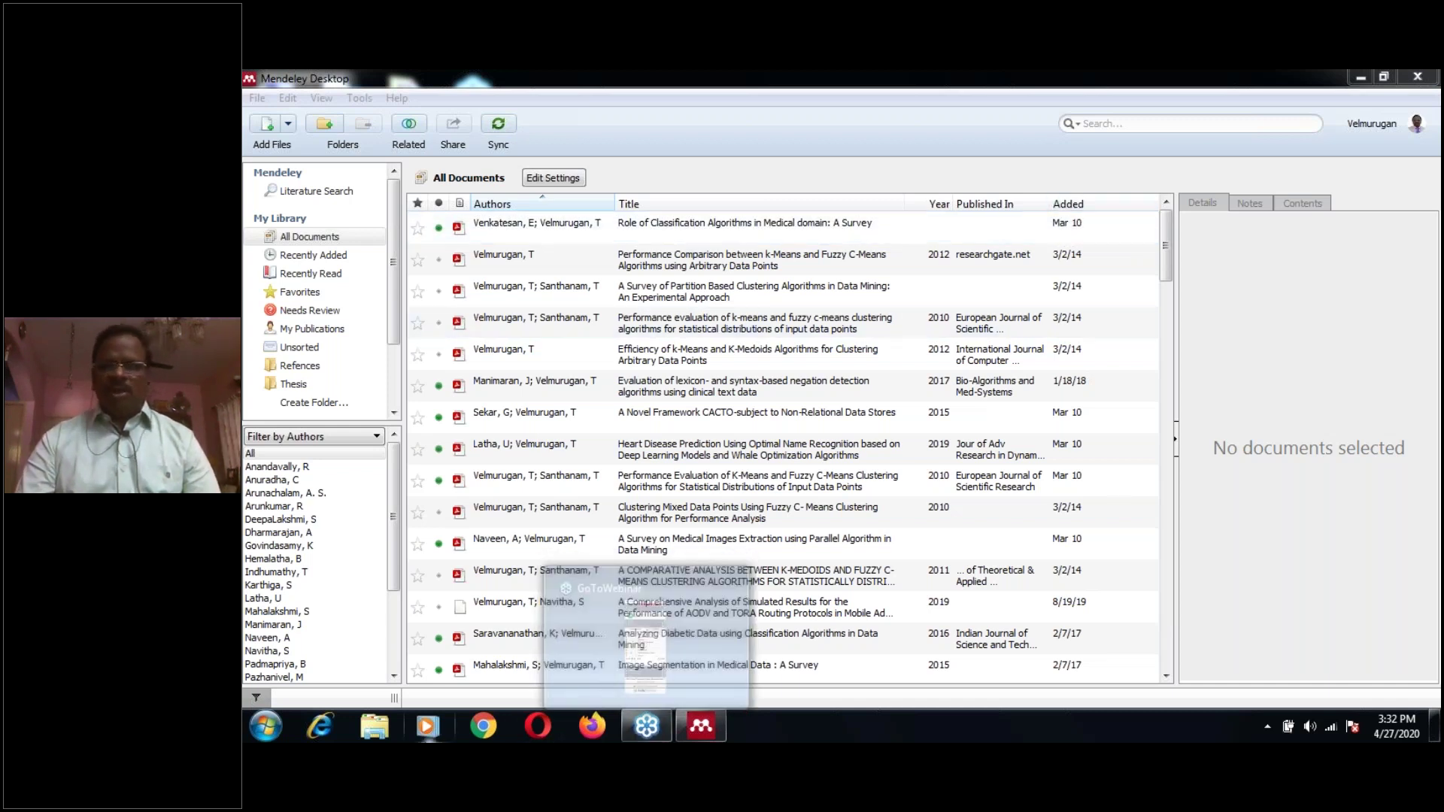
{"action": "left_click", "coordinate": [1360, 78]}
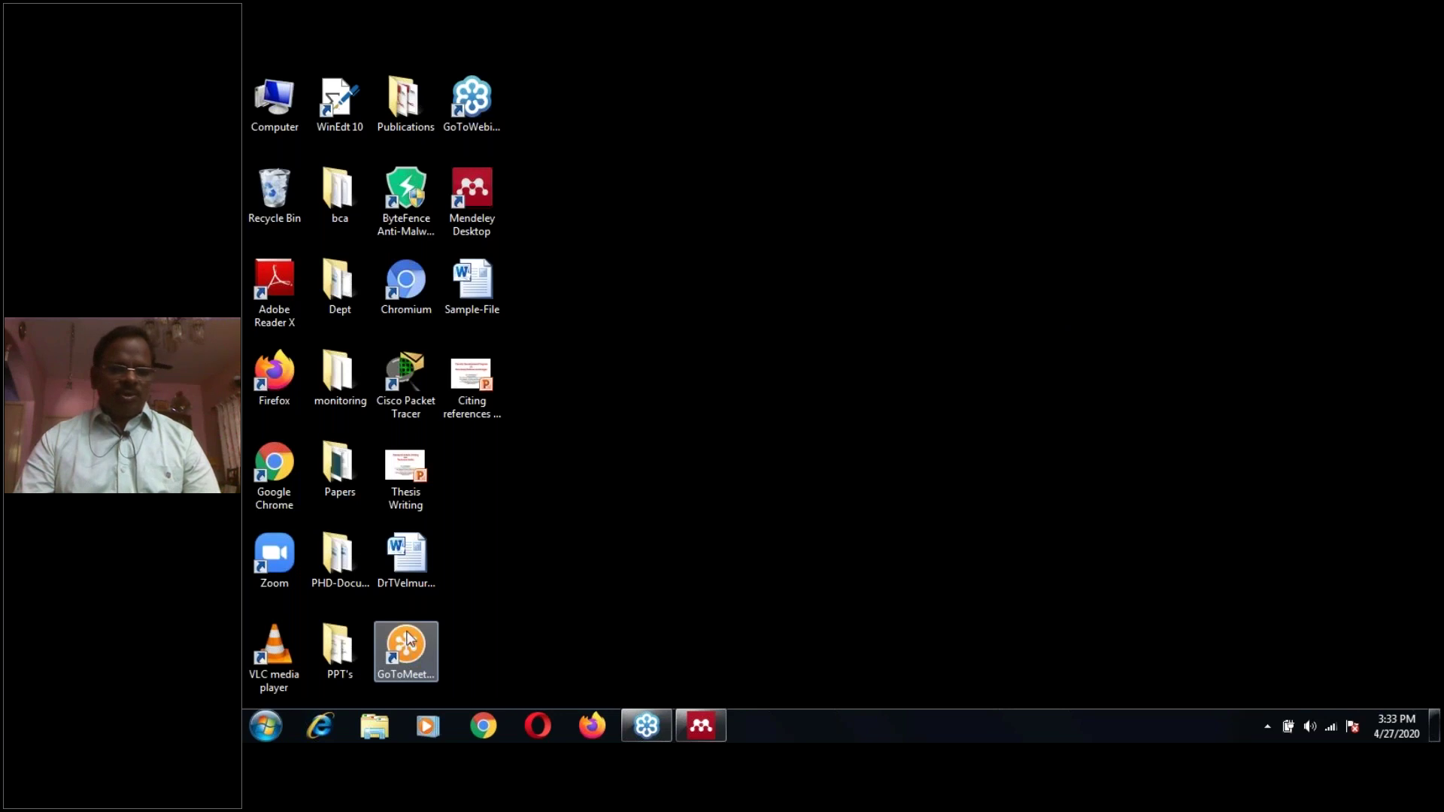
{"action": "double_click", "coordinate": [426, 571]}
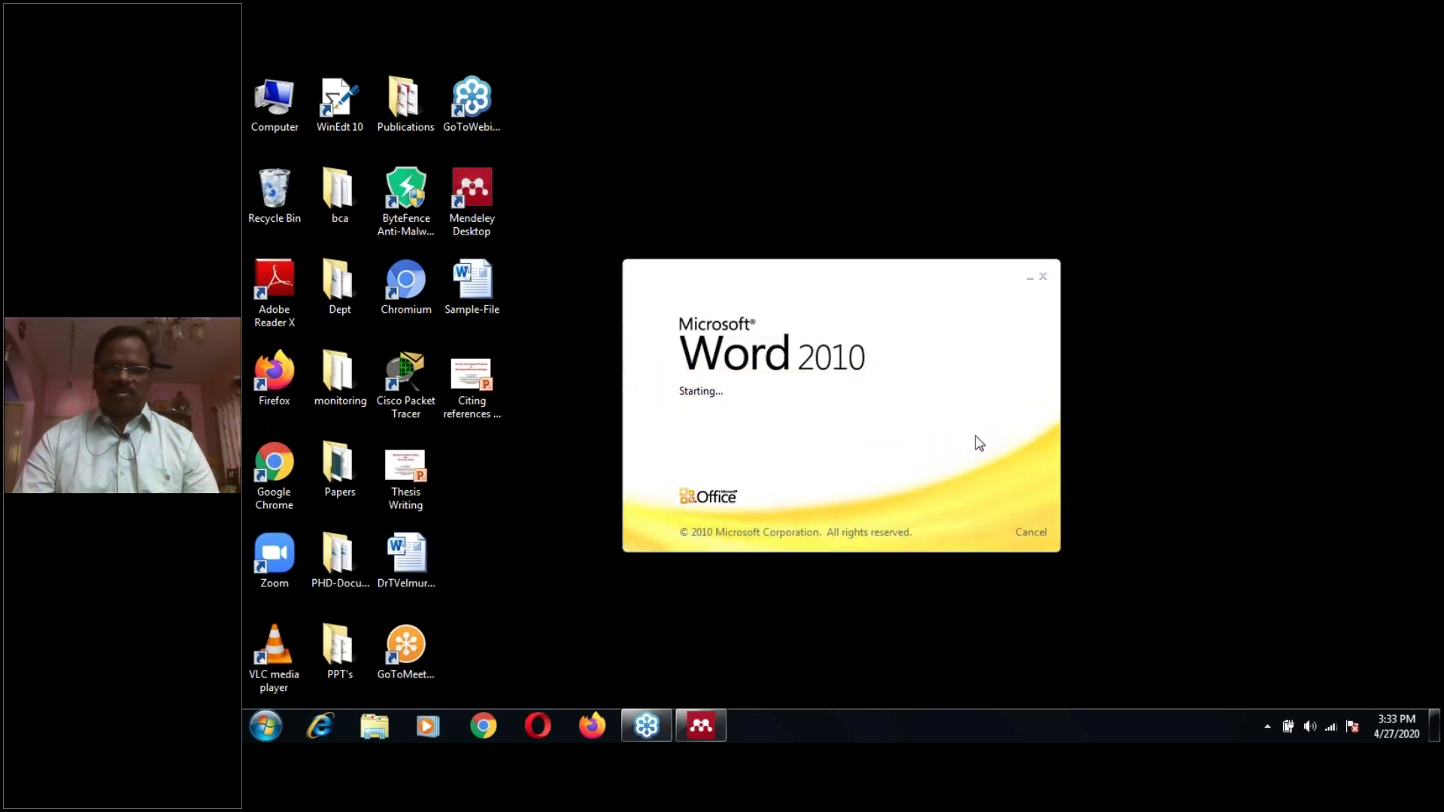
{"action": "left_click", "coordinate": [1043, 276]}
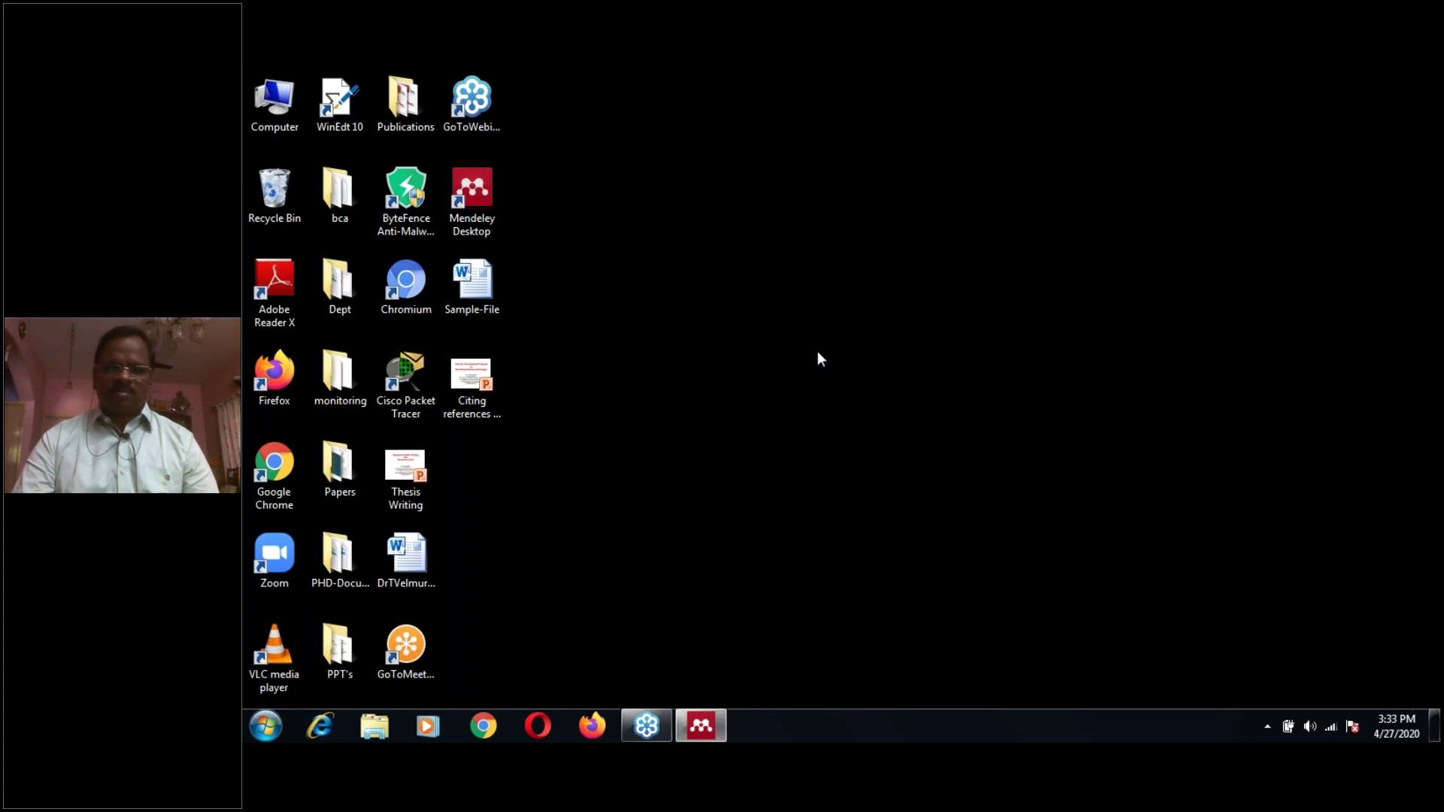
{"action": "double_click", "coordinate": [487, 300]}
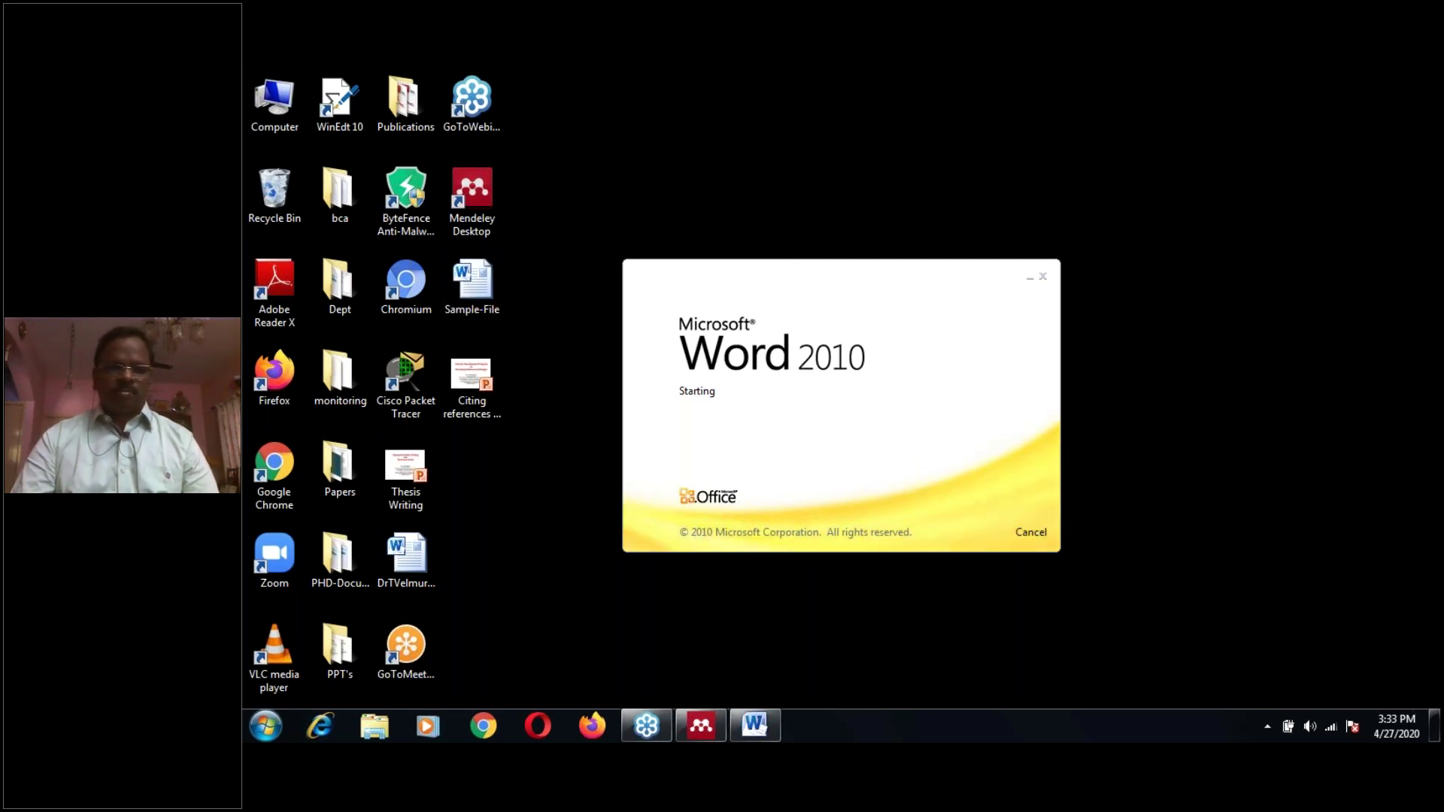
{"action": "right_click", "coordinate": [772, 179]}
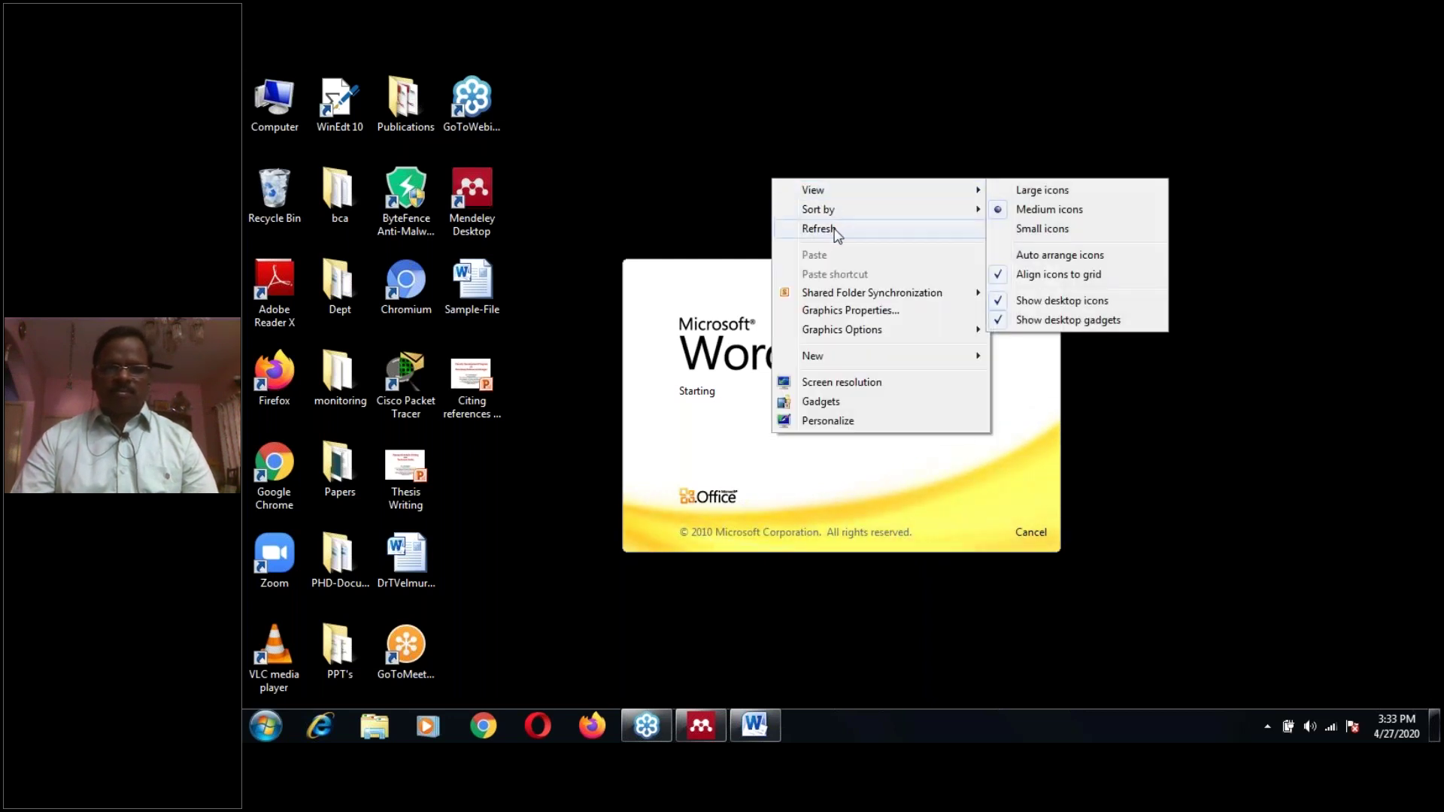
{"action": "left_click", "coordinate": [833, 230]}
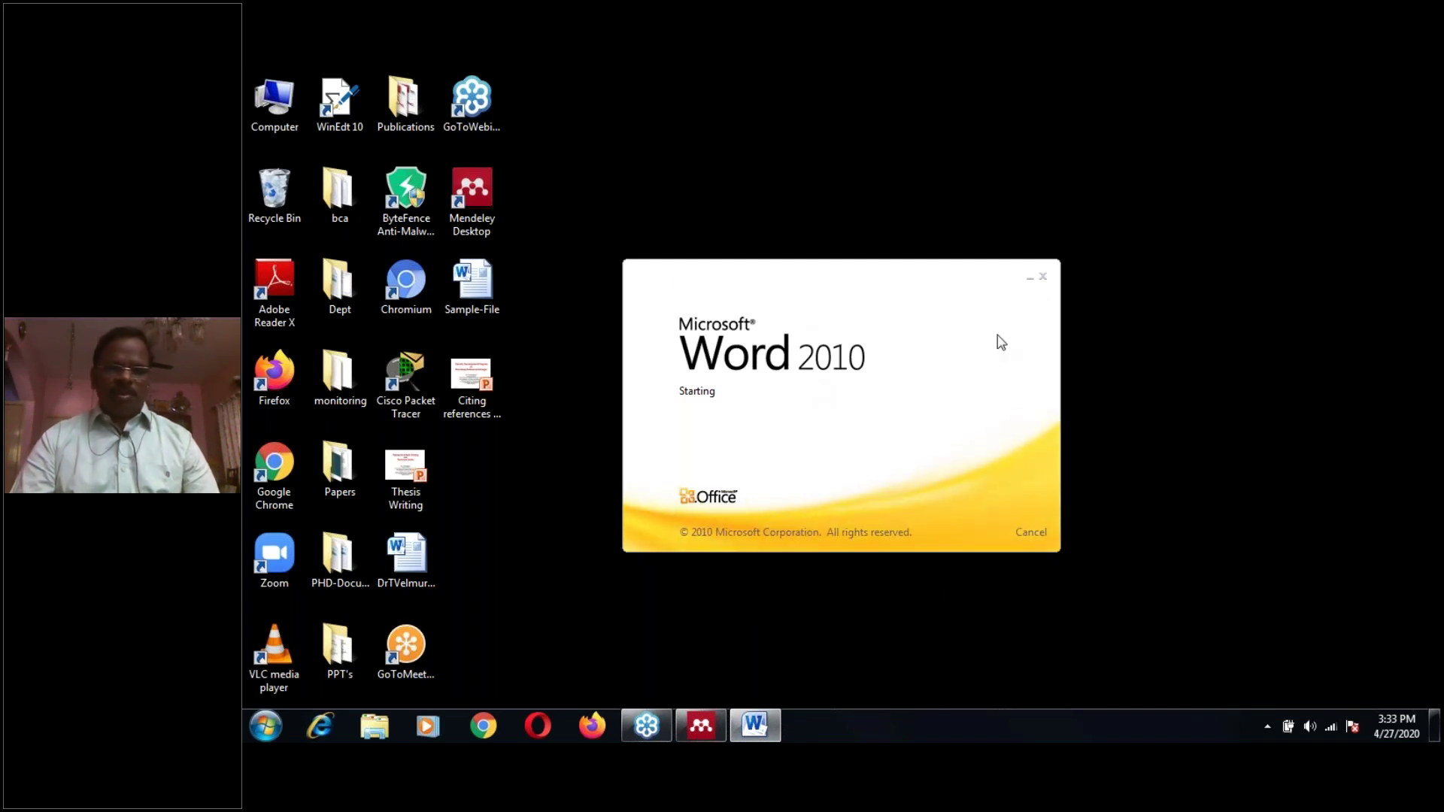
{"action": "left_click", "coordinate": [1043, 281]}
{"action": "right_click", "coordinate": [751, 330]}
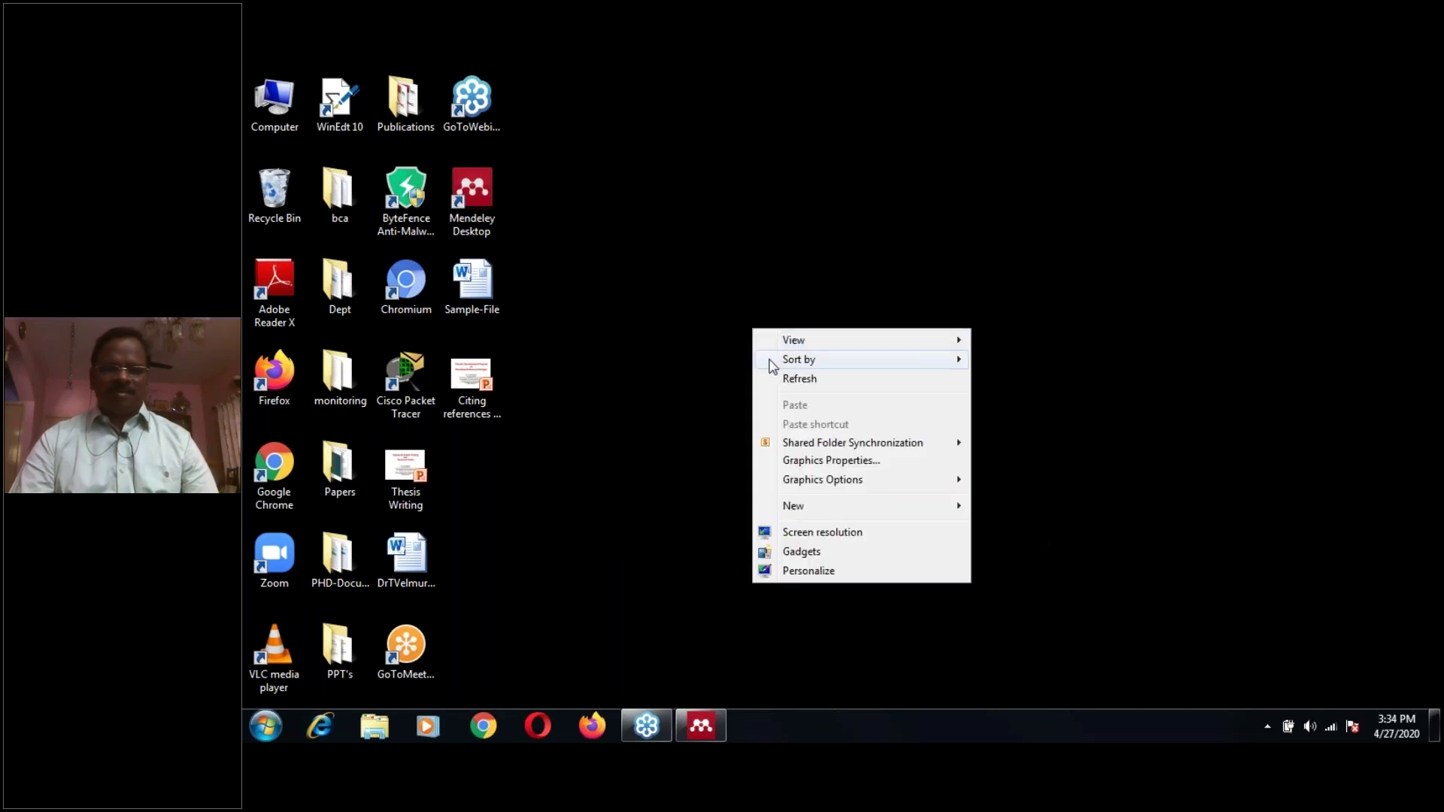
{"action": "left_click", "coordinate": [802, 383]}
{"action": "right_click", "coordinate": [736, 347]}
{"action": "left_click", "coordinate": [764, 393]}
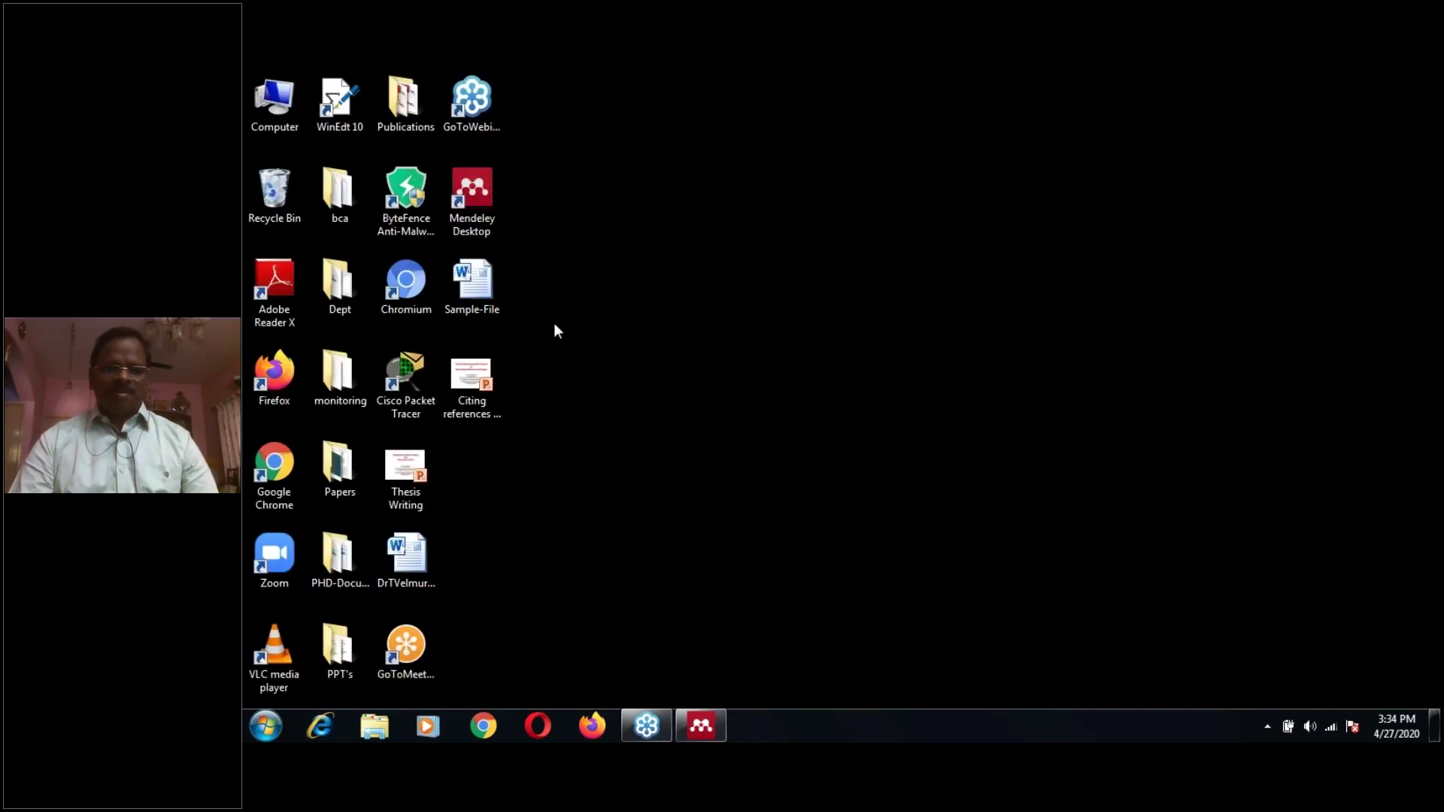
Open the Sample-File document from the desktop in Word and place the cursor in citation [1] of the first sentence.
{"action": "left_click", "coordinate": [492, 291]}
{"action": "double_click", "coordinate": [492, 291]}
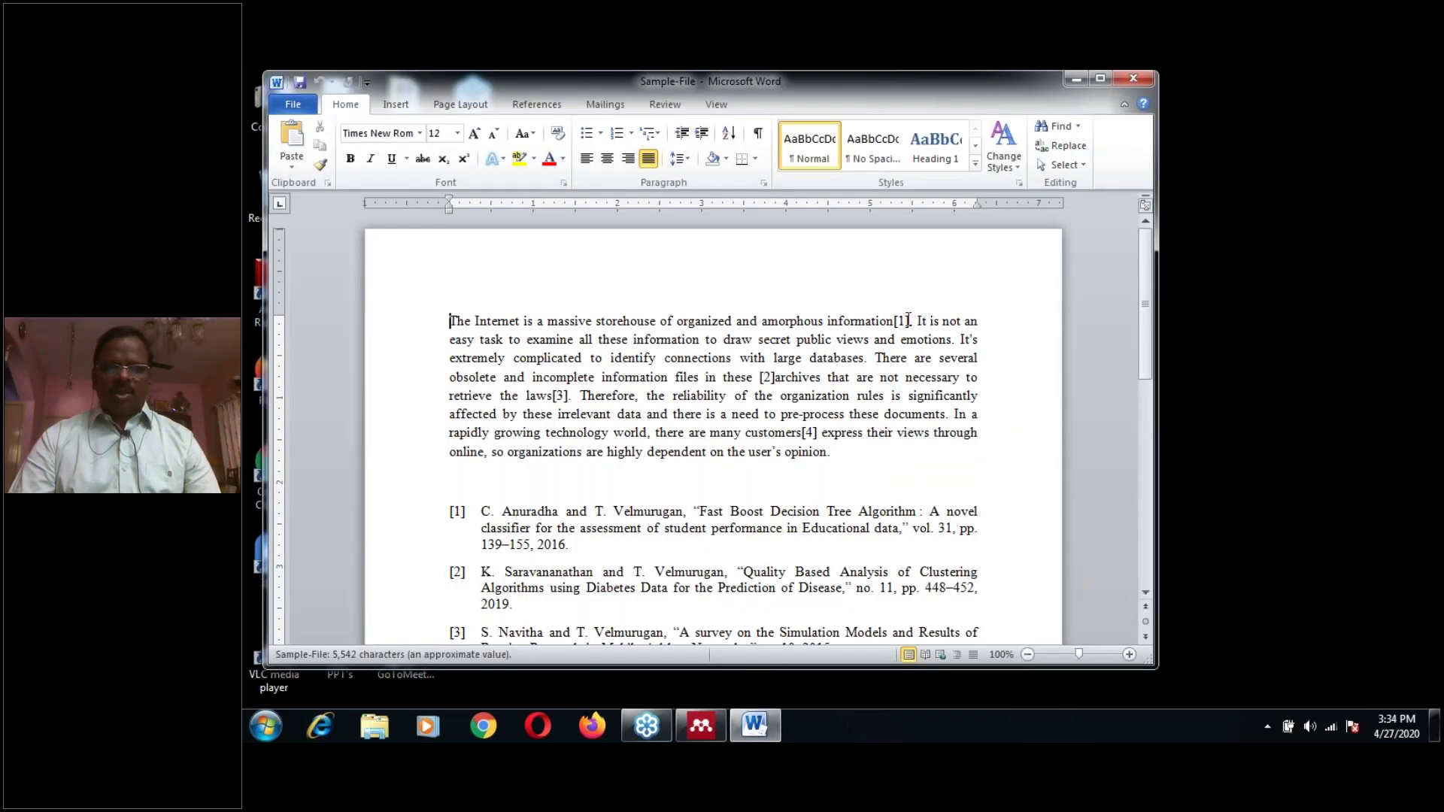
{"action": "left_click", "coordinate": [906, 322]}
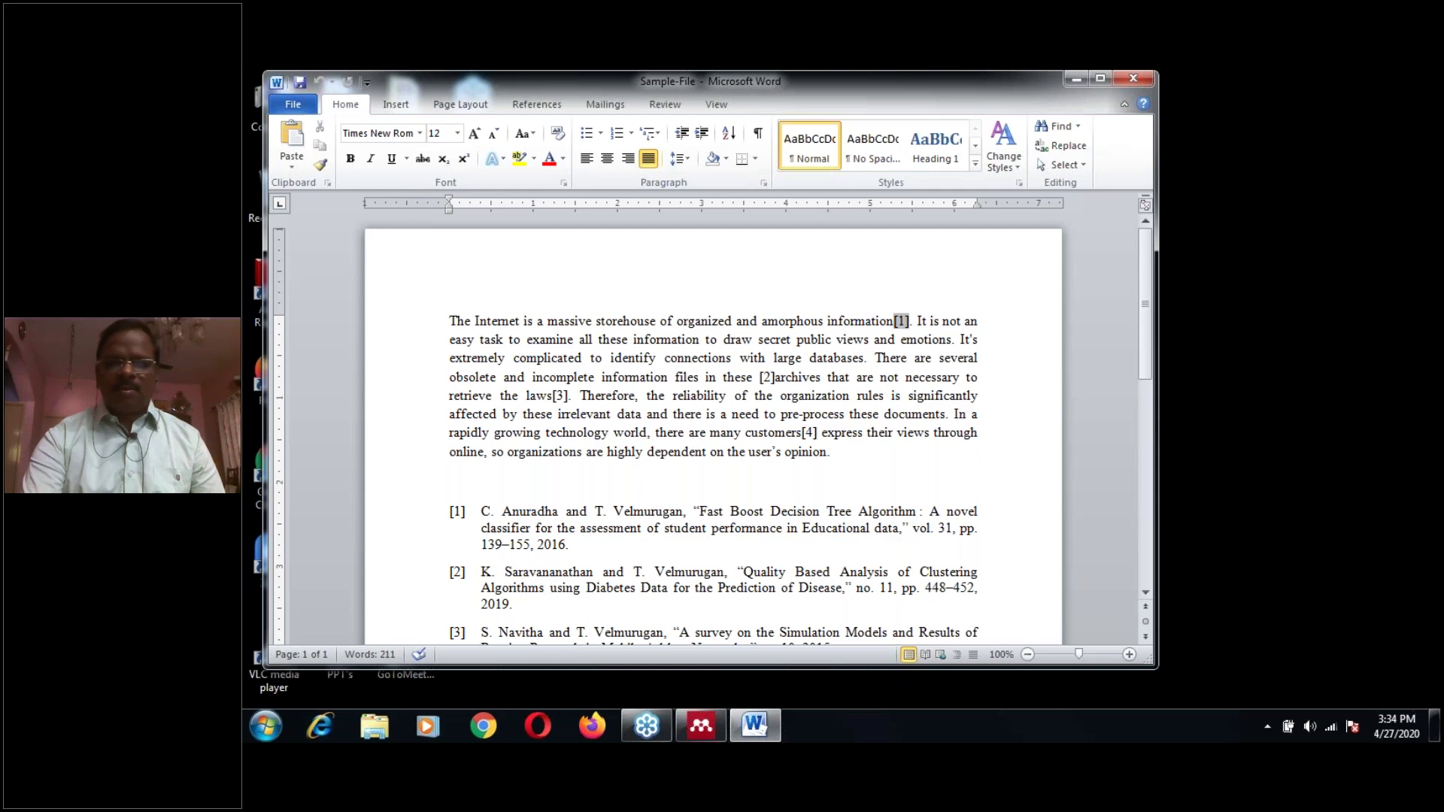
Delete the [1] citation after "information" in the first sentence, keeping the manual edit.
{"action": "key", "text": "Return"}
{"action": "key", "text": "BackSpace"}
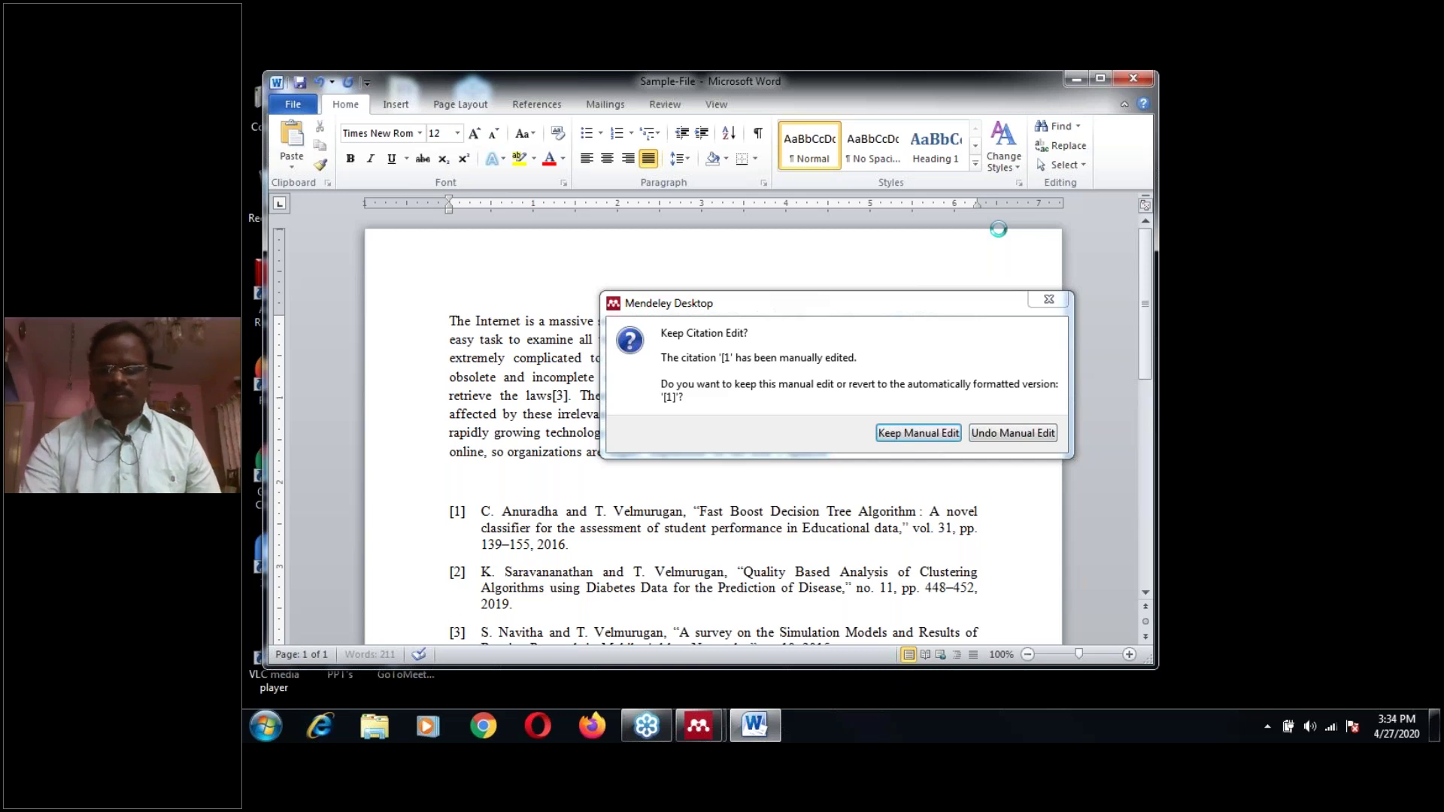
{"action": "left_click", "coordinate": [918, 434]}
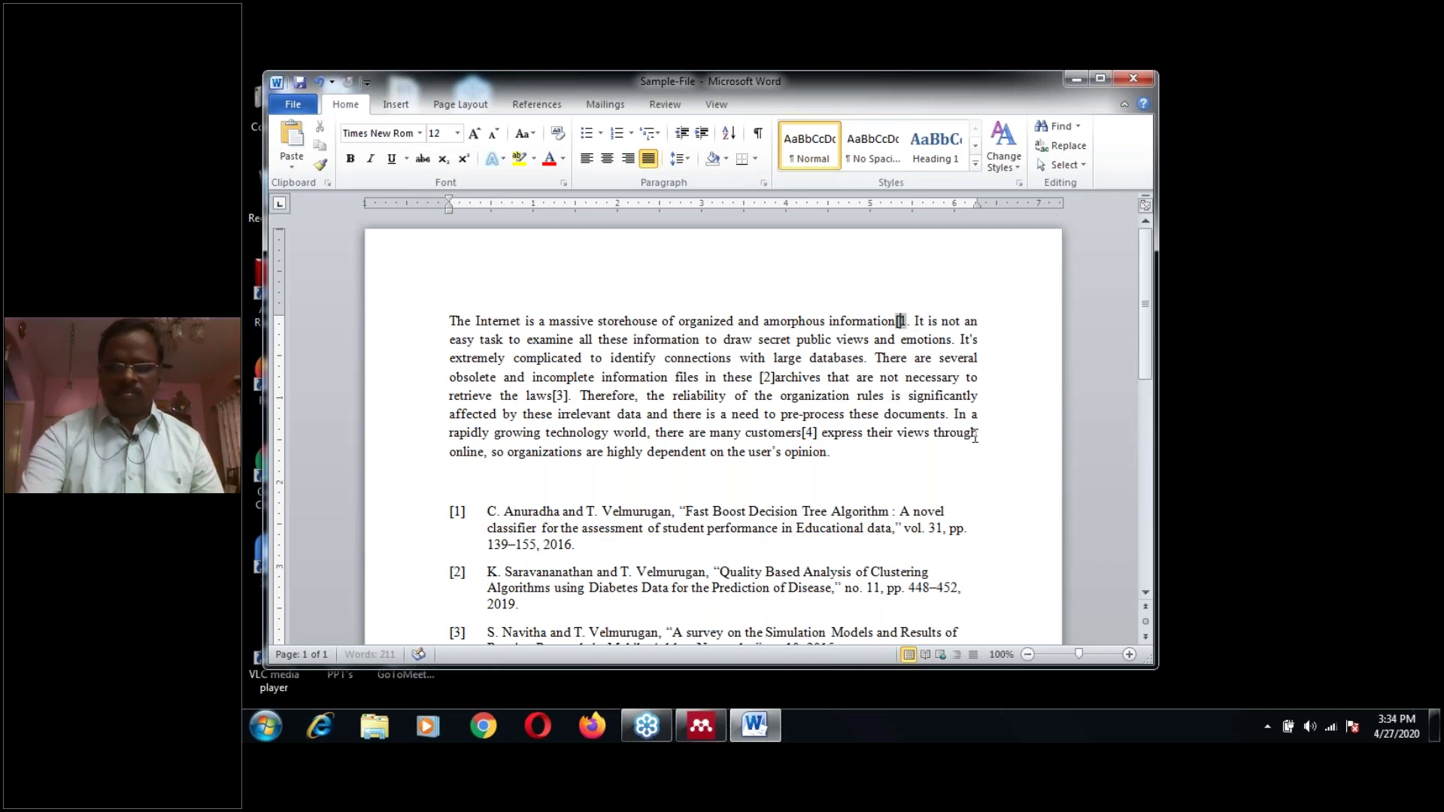
{"action": "key", "text": "Delete"}
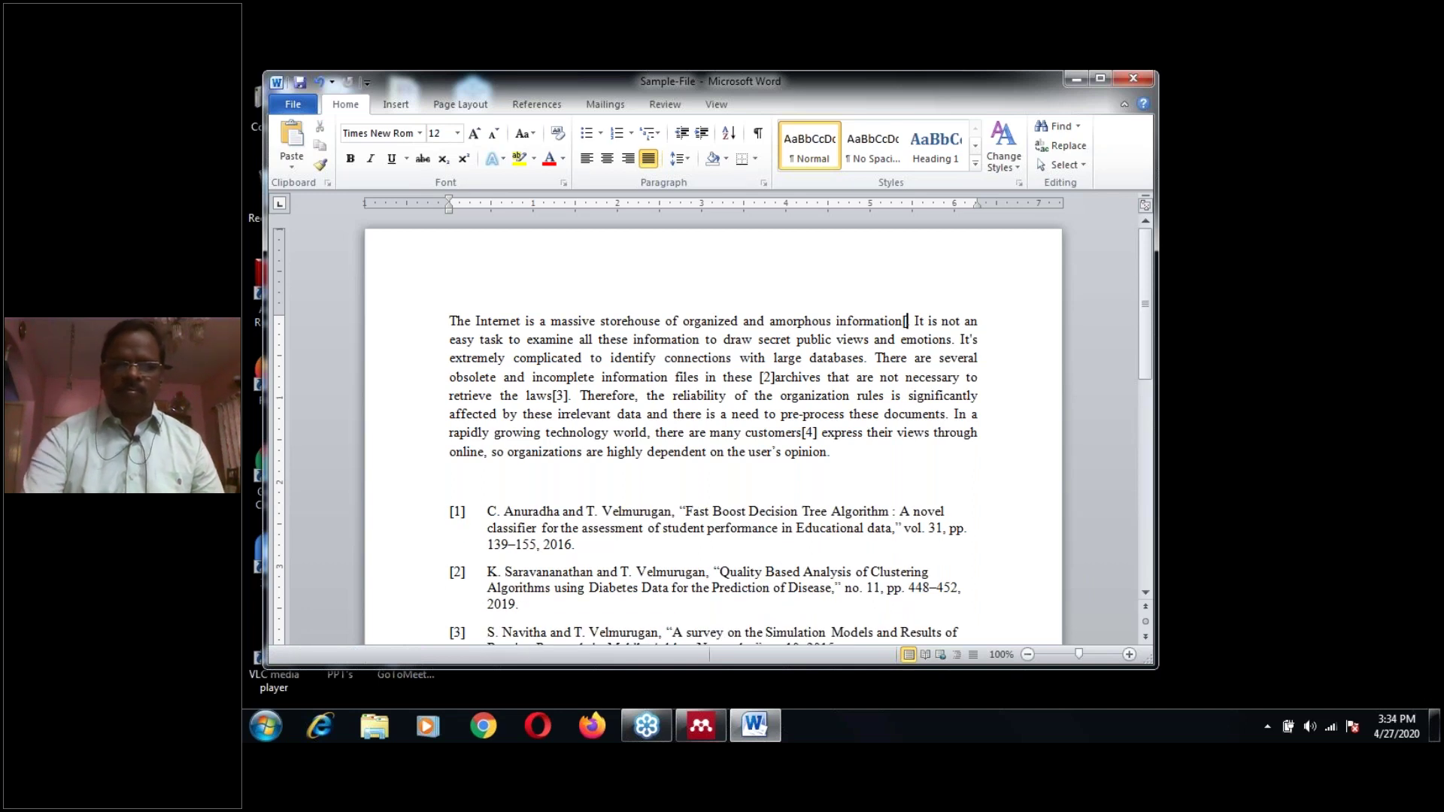
{"action": "key", "text": "Delete"}
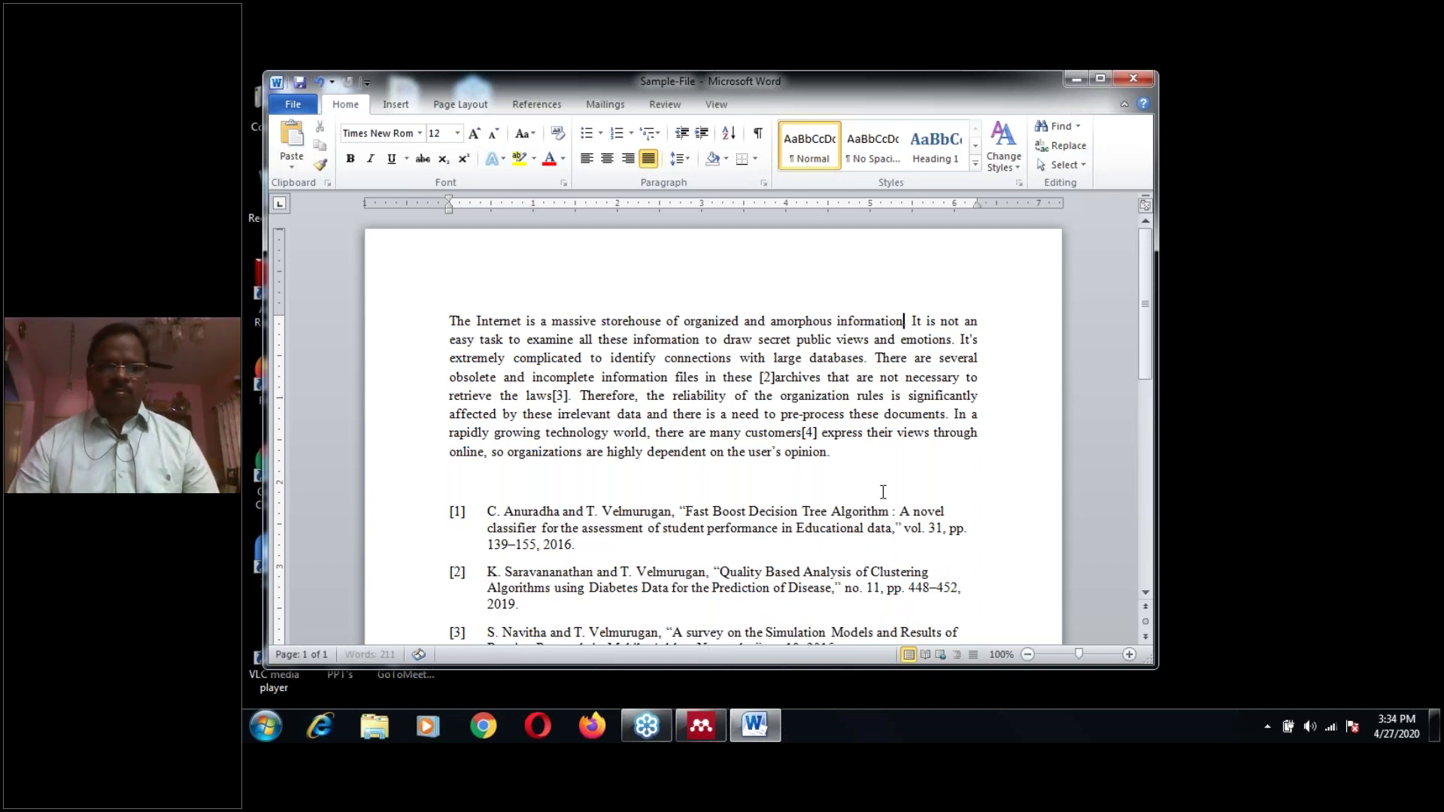
Copy the opening text from "The Internet" through "obsolete and incomplete" and close the Sample-File document.
{"action": "left_click_drag", "start_coordinate": [600, 377], "coordinate": [456, 324]}
{"action": "key", "text": "ctrl+c"}
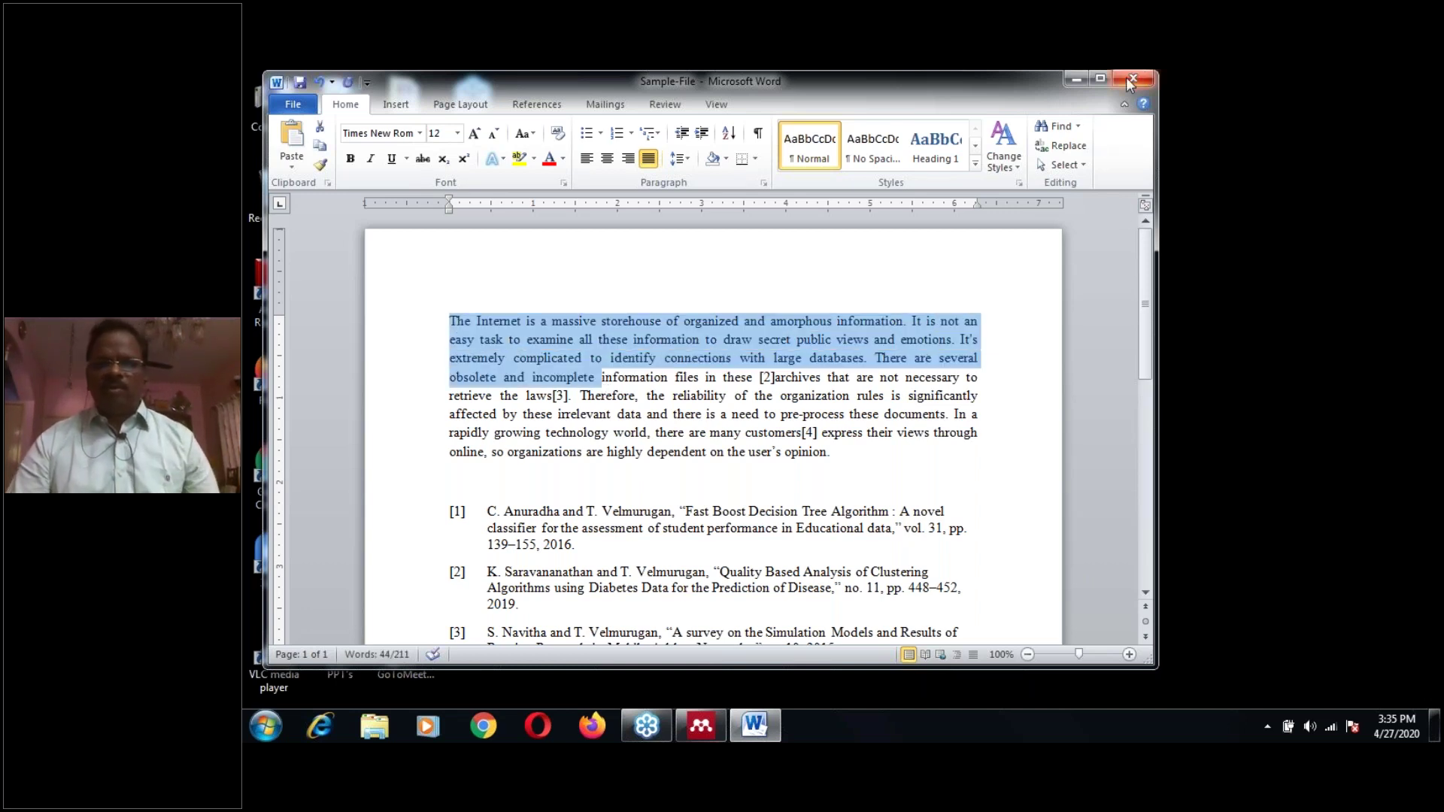
{"action": "key", "text": "alt+F4"}
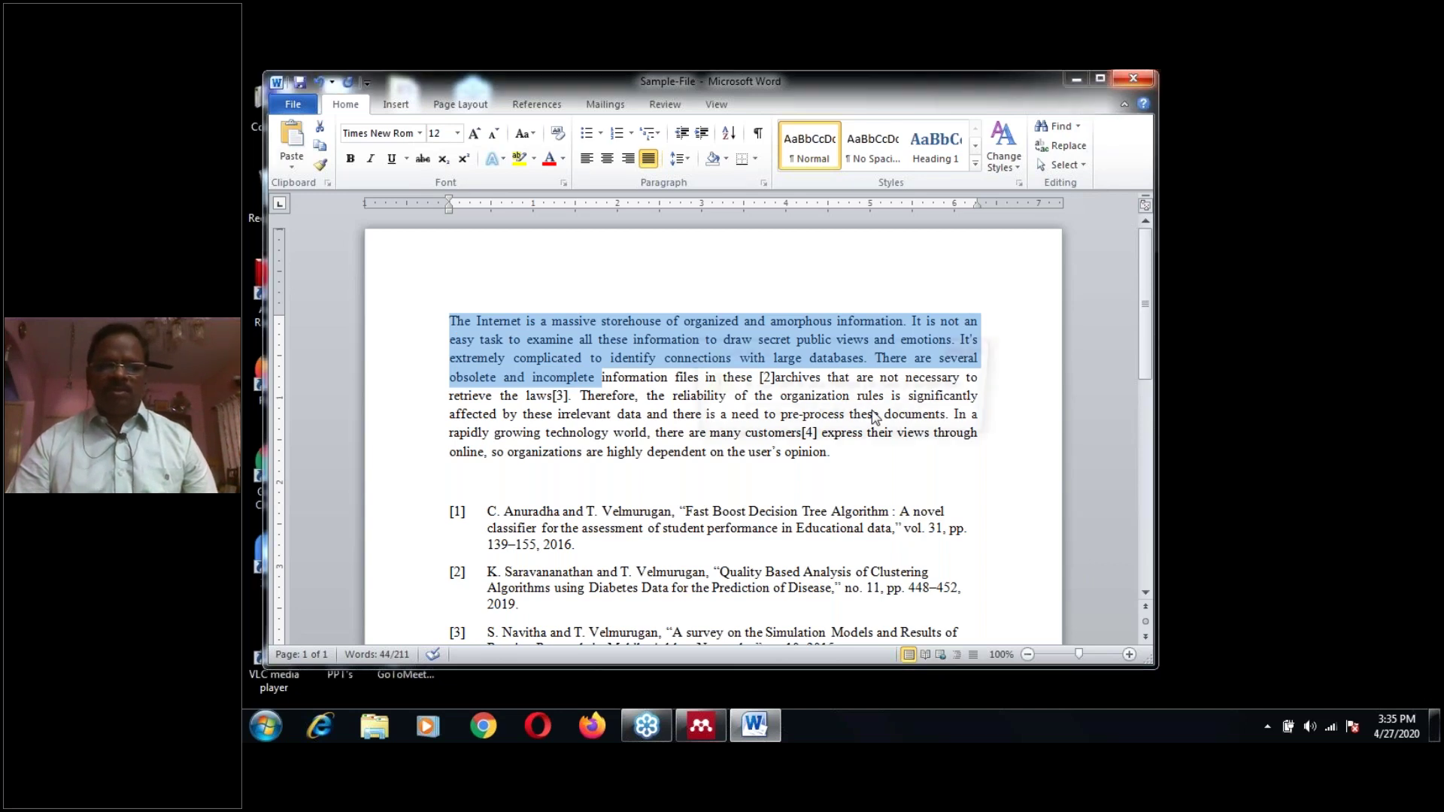
{"action": "left_click", "coordinate": [852, 422]}
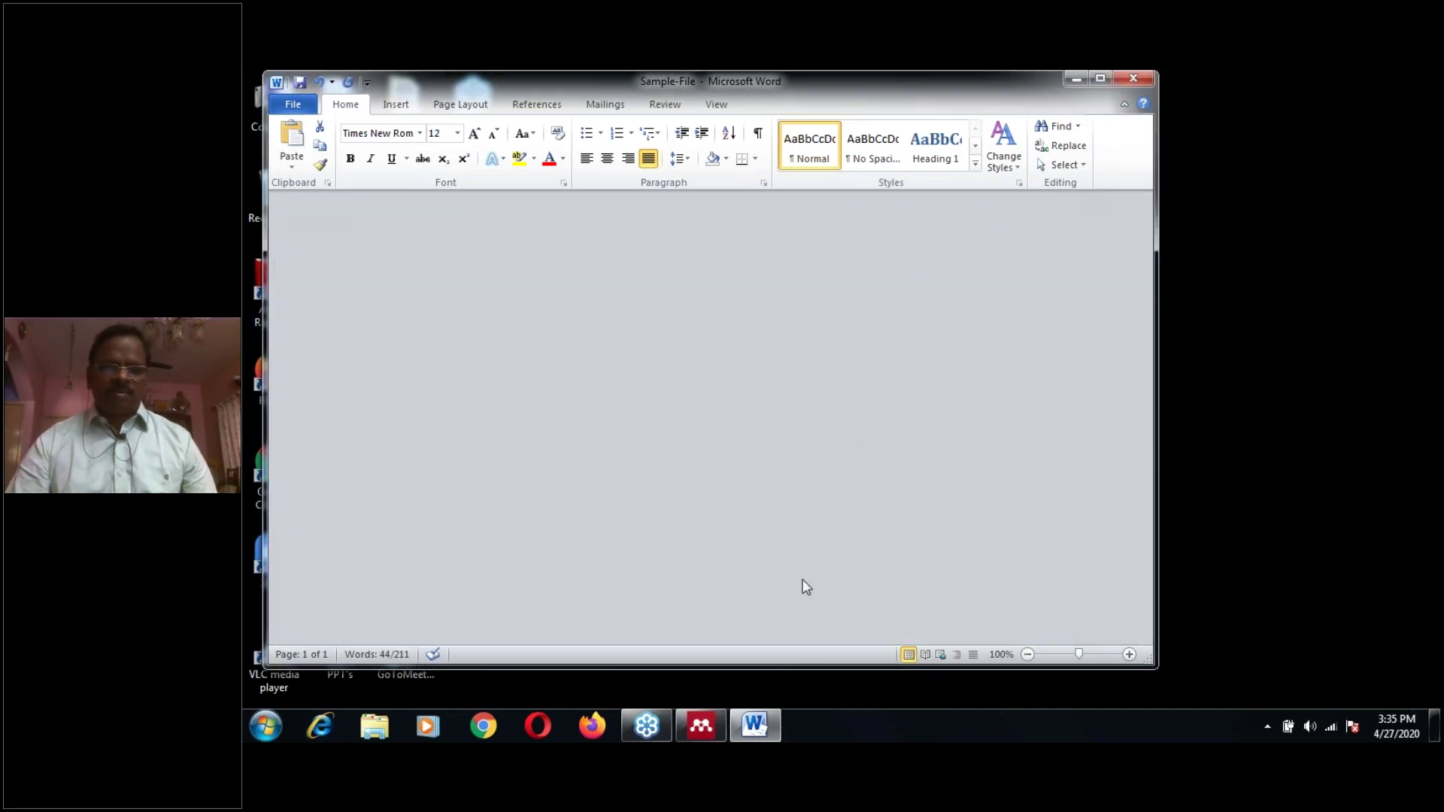
{"action": "left_click", "coordinate": [1131, 78]}
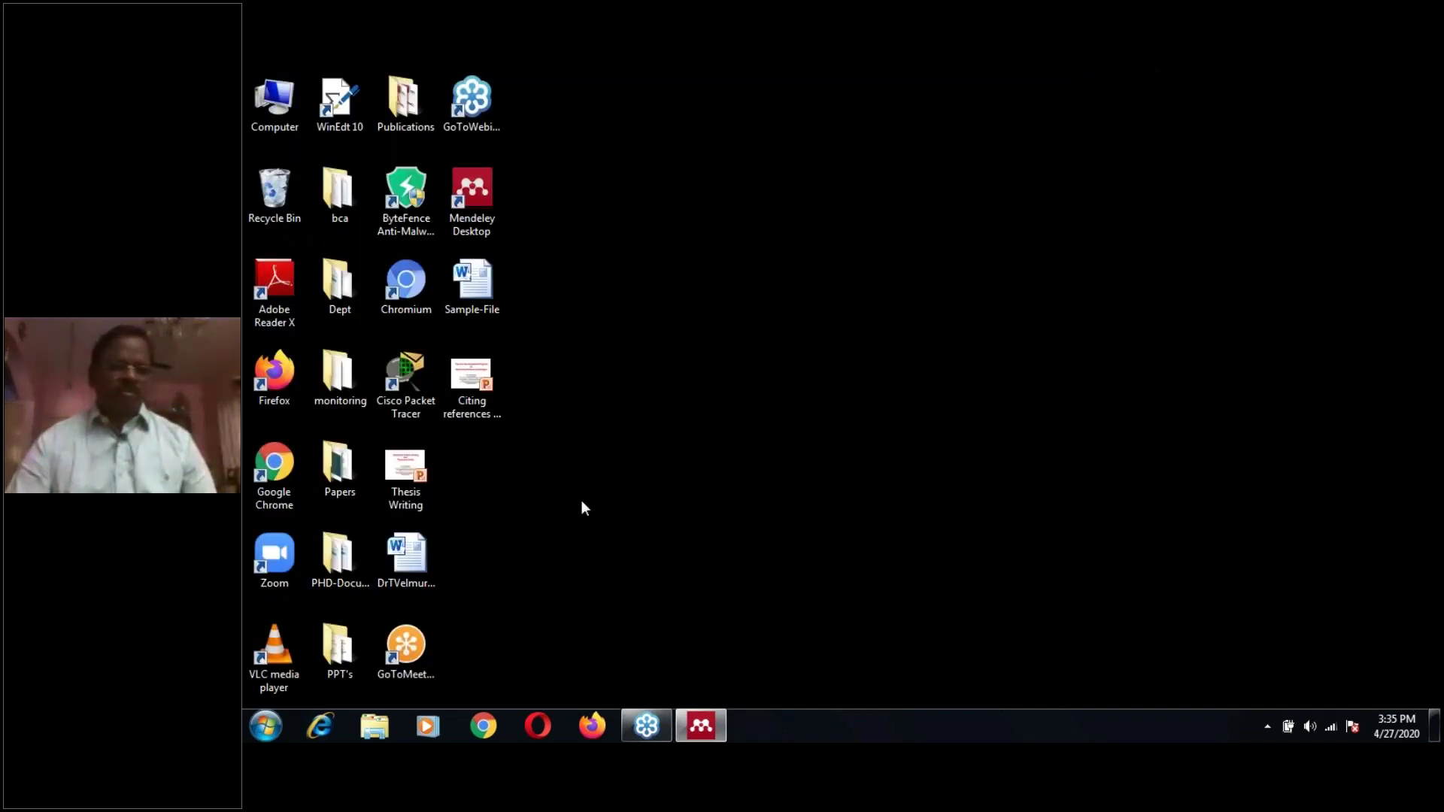
Start a new blank Word document and paste the copied passage into it.
{"action": "key", "text": "super"}
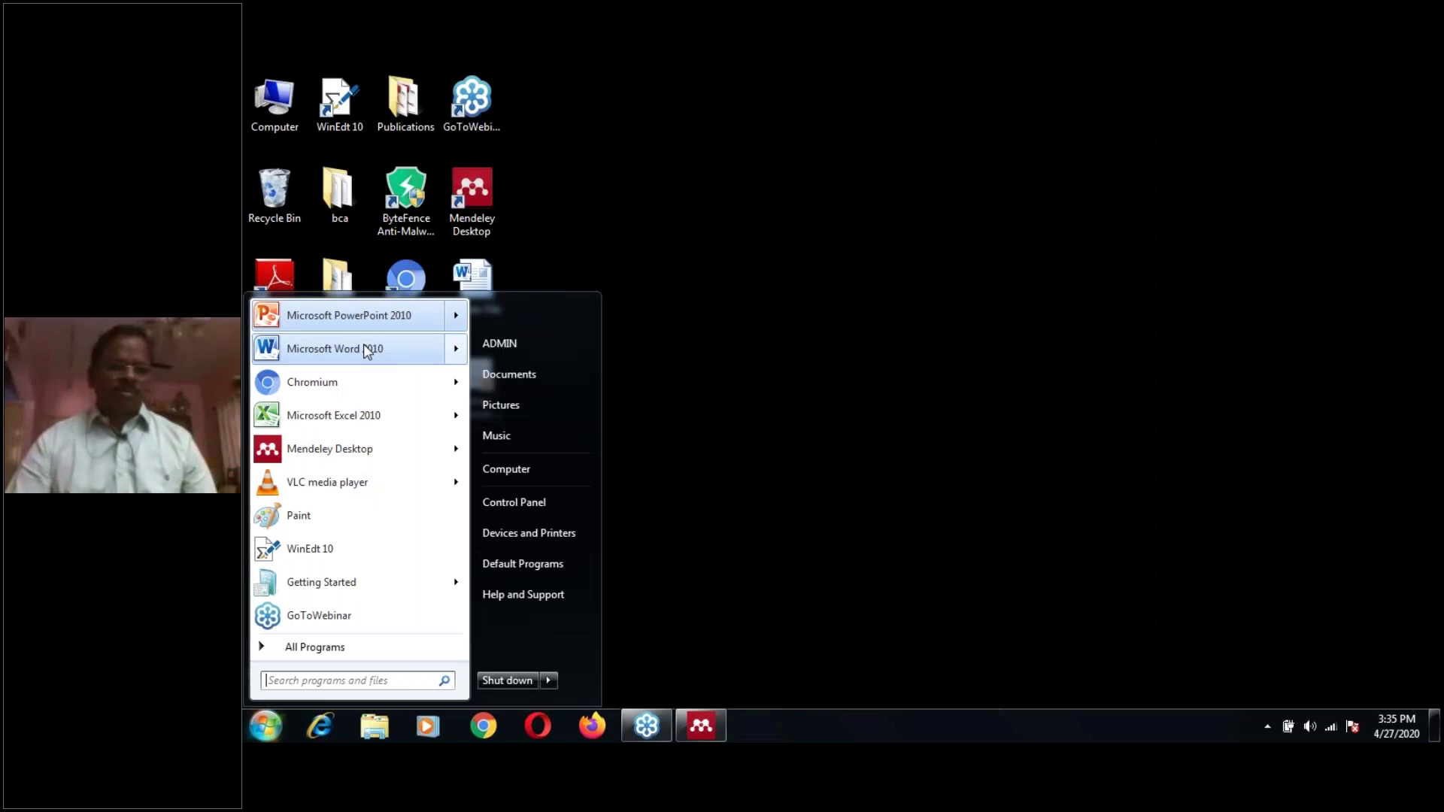
{"action": "left_click", "coordinate": [363, 348]}
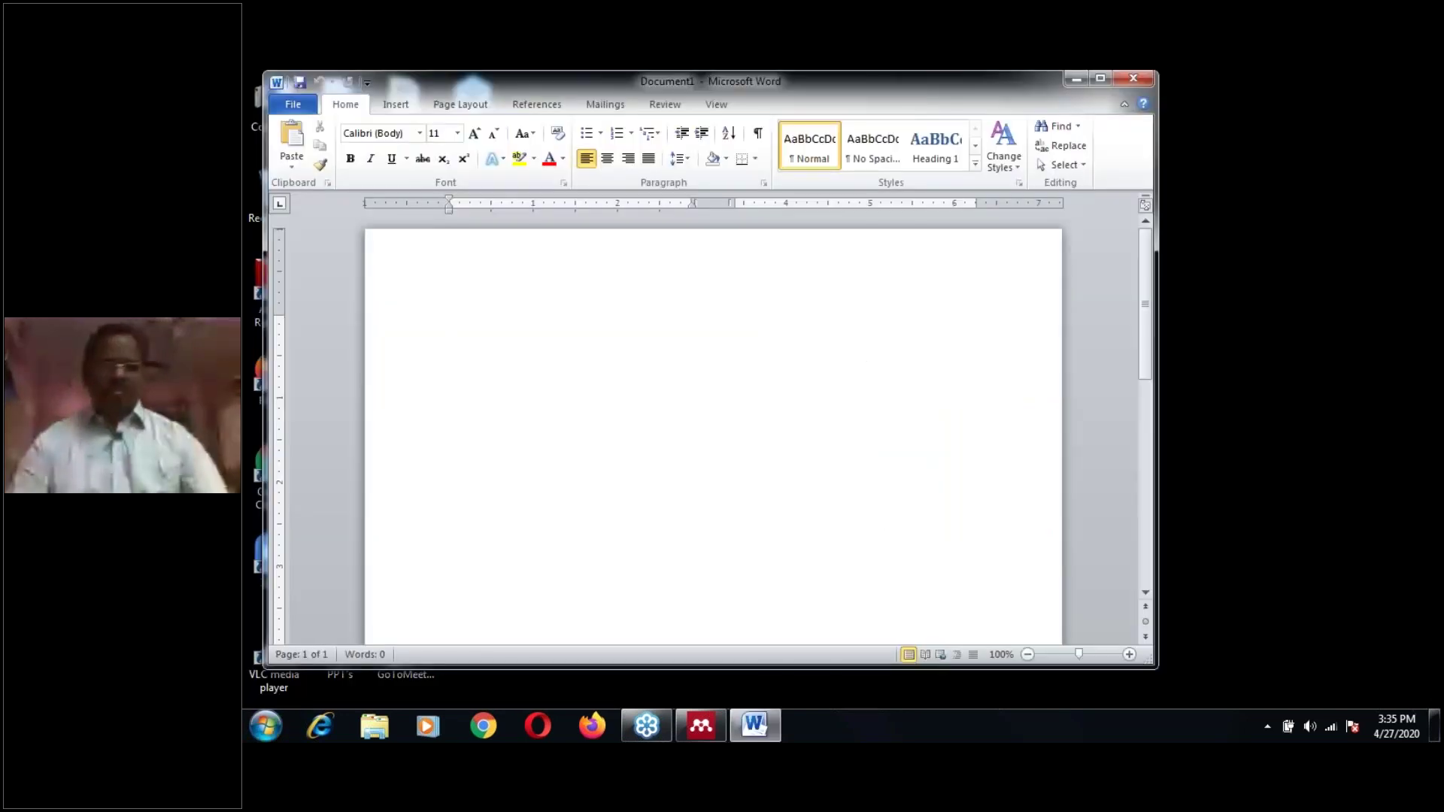
{"action": "key", "text": "ctrl+v"}
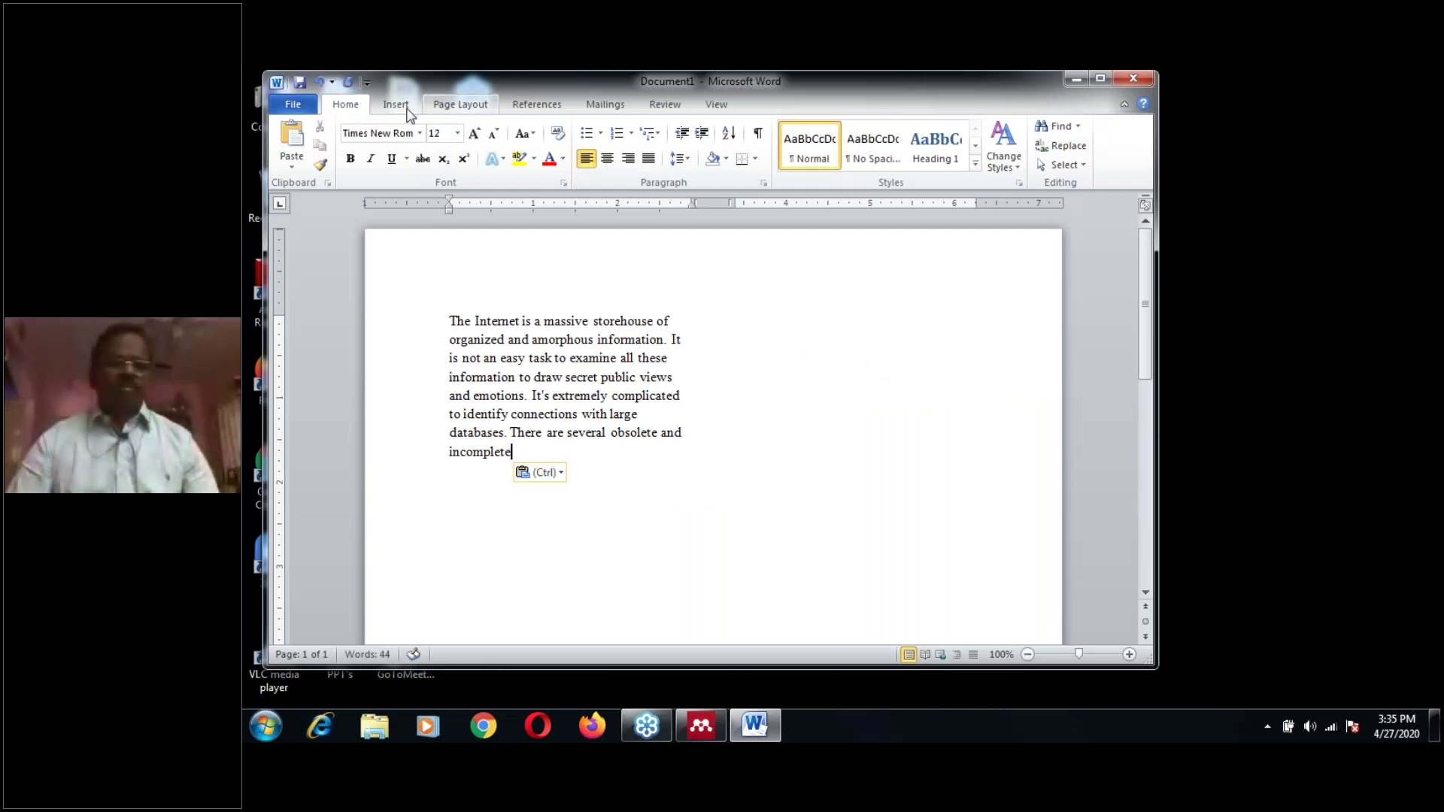
Set the new document's page layout to one column.
{"action": "left_click", "coordinate": [466, 107]}
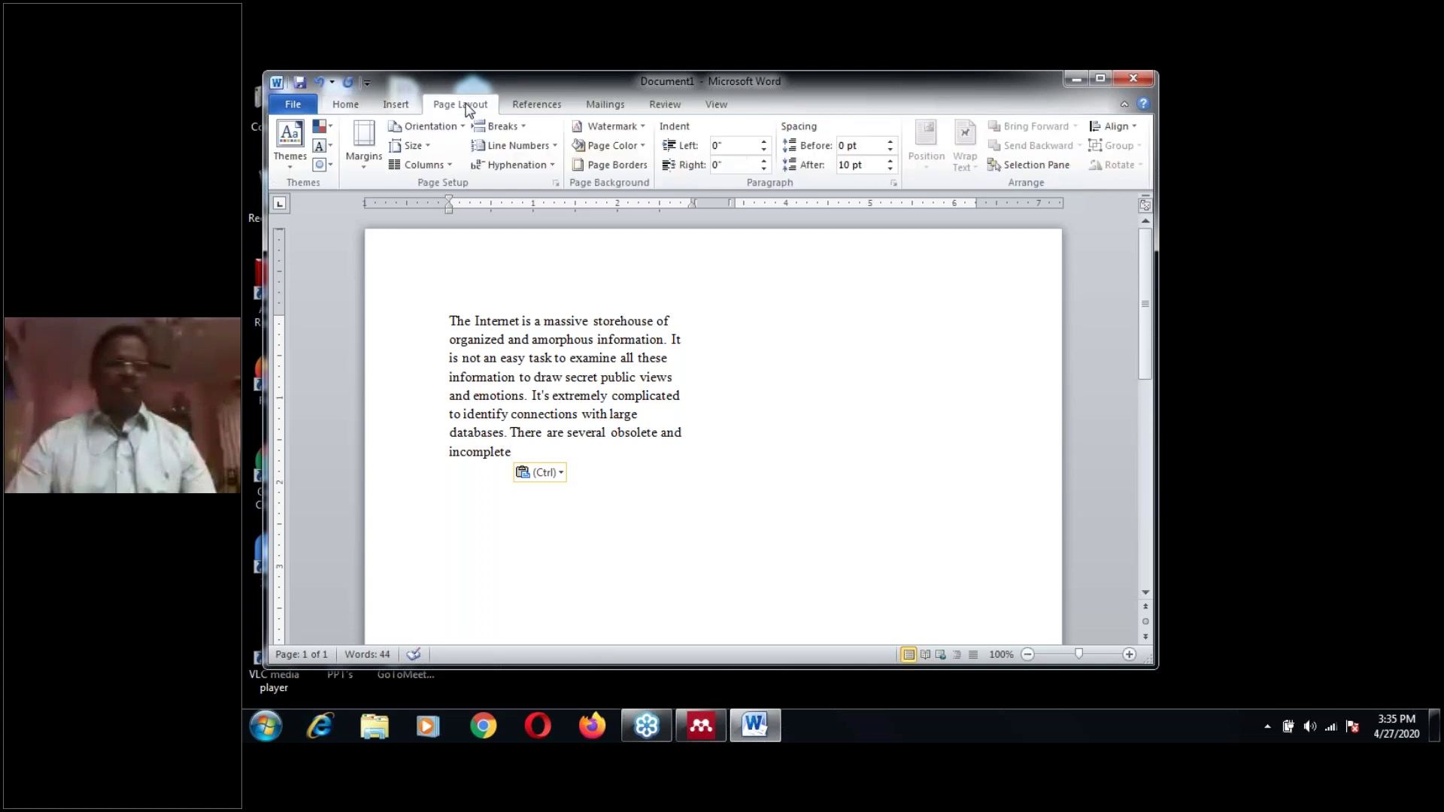
{"action": "left_click", "coordinate": [415, 167]}
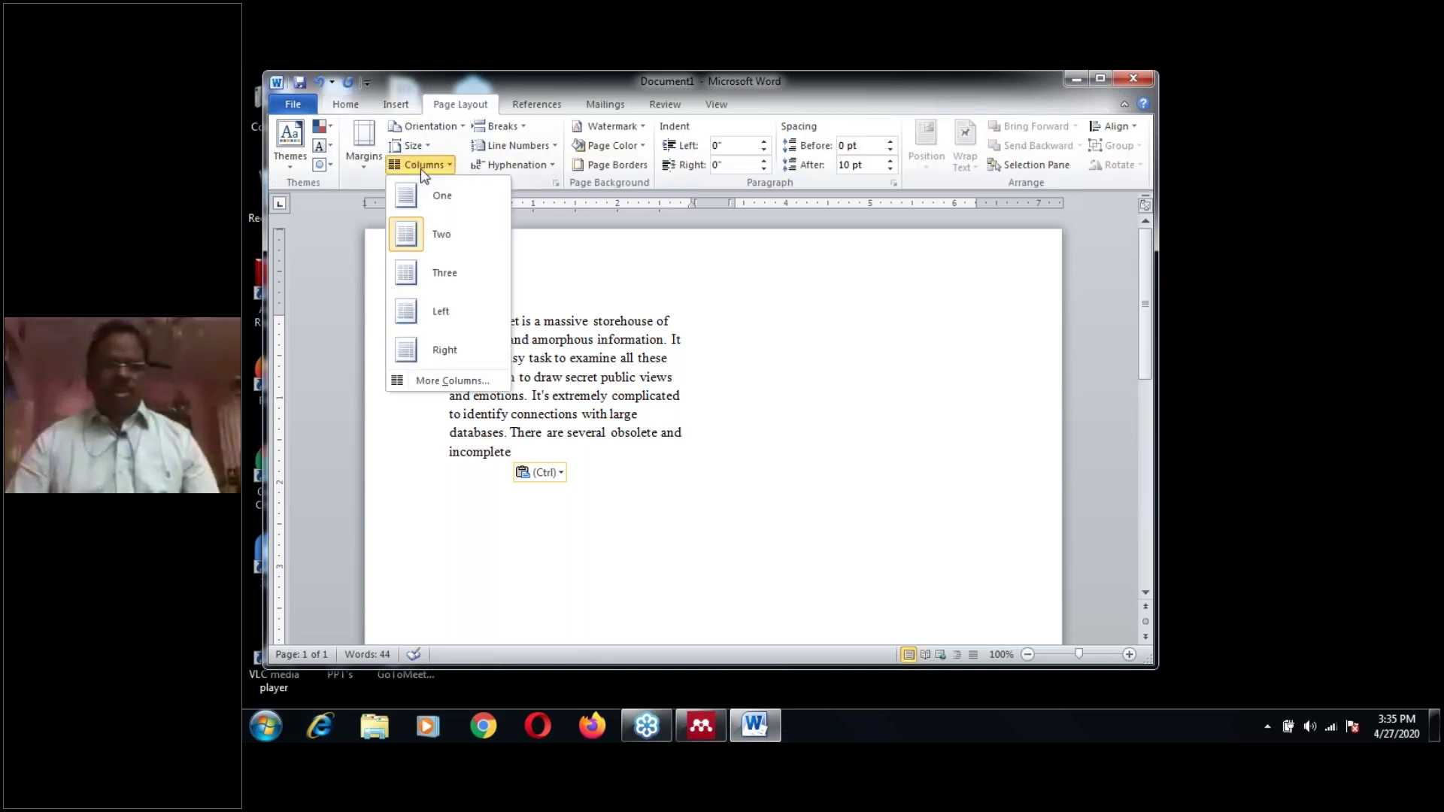
{"action": "left_click", "coordinate": [442, 197]}
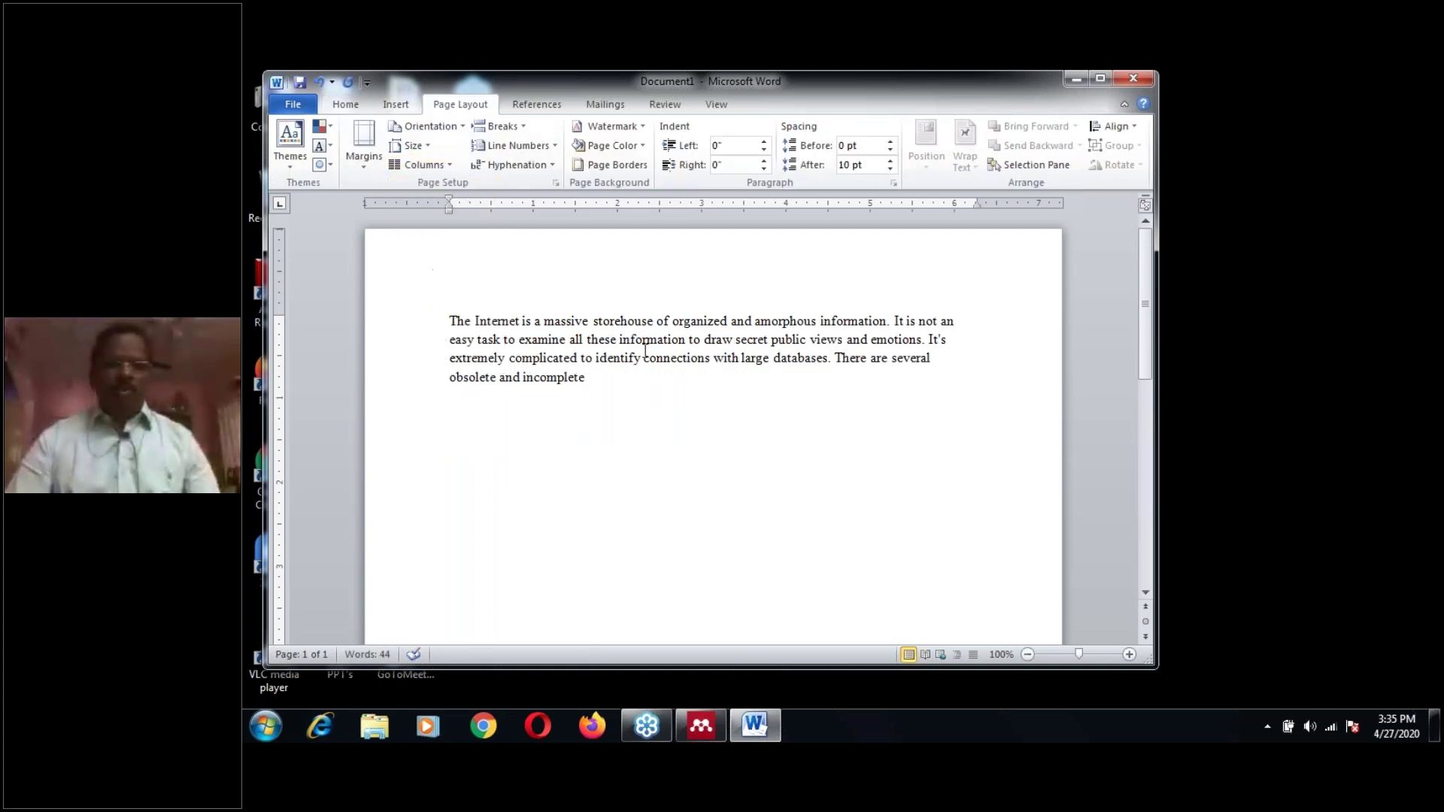
Cite the 2010 k-means and fuzzy c-means performance evaluation paper from Mendeley after "organized" and set the citation style to IEEE.
{"action": "left_click", "coordinate": [552, 105]}
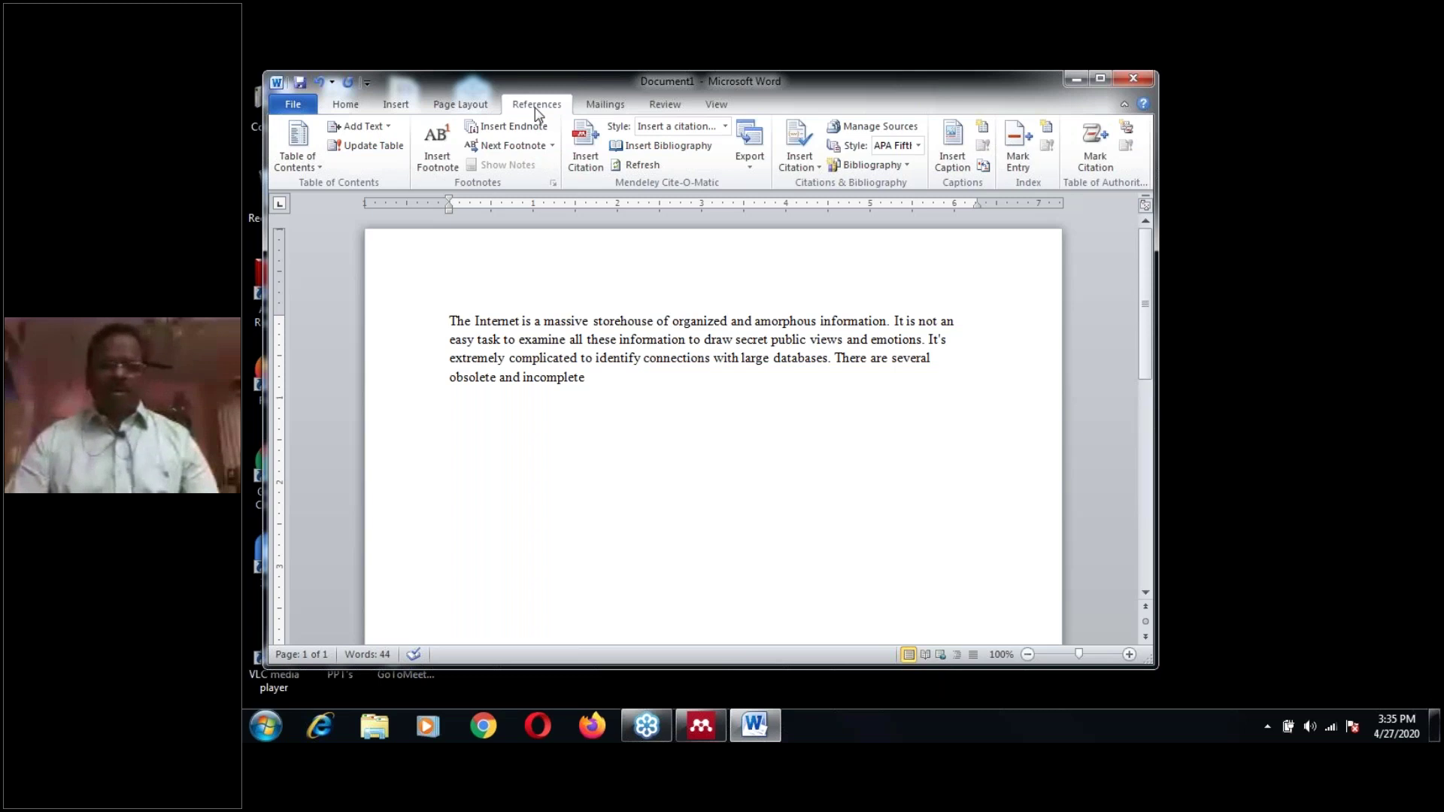
{"action": "left_click", "coordinate": [586, 143]}
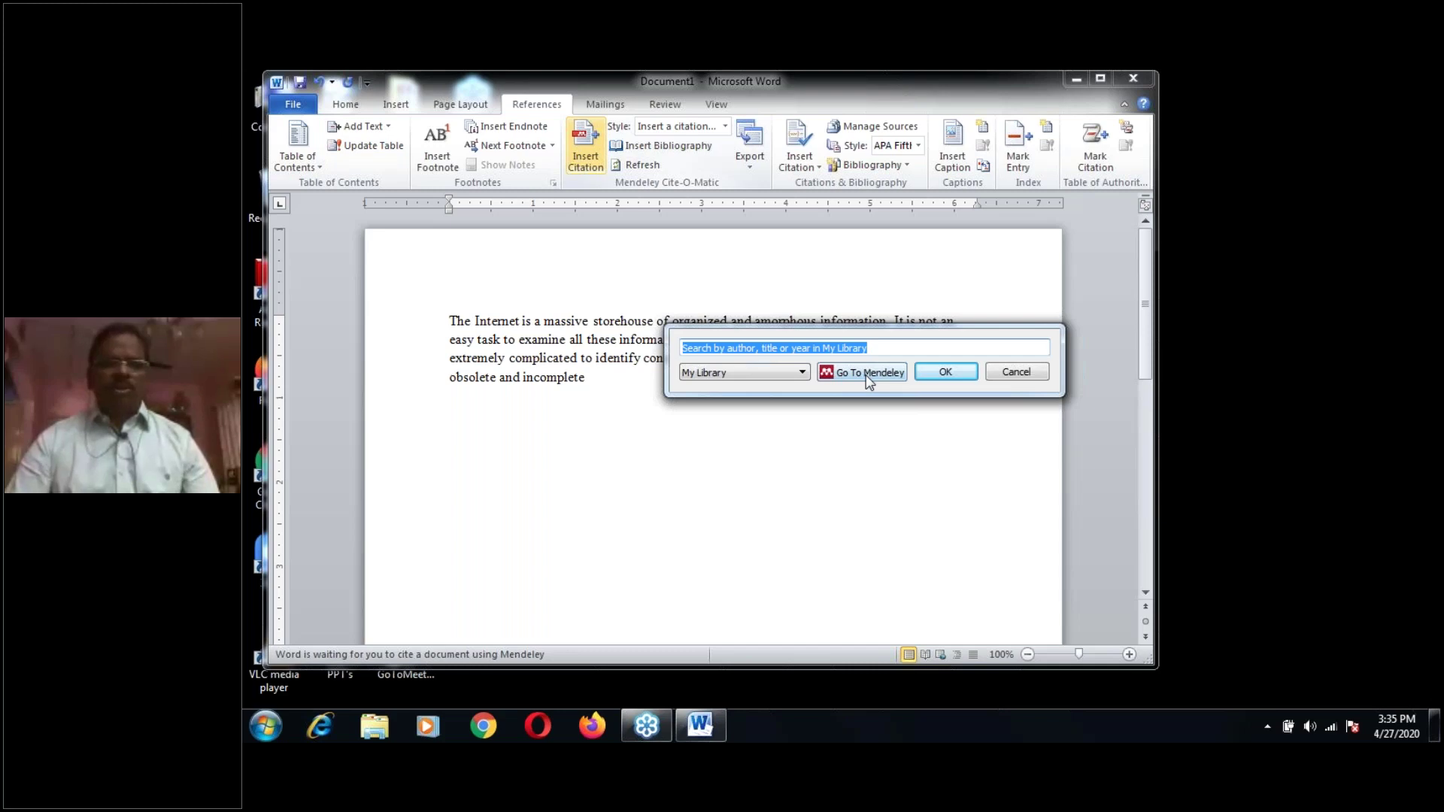
{"action": "left_click", "coordinate": [868, 373]}
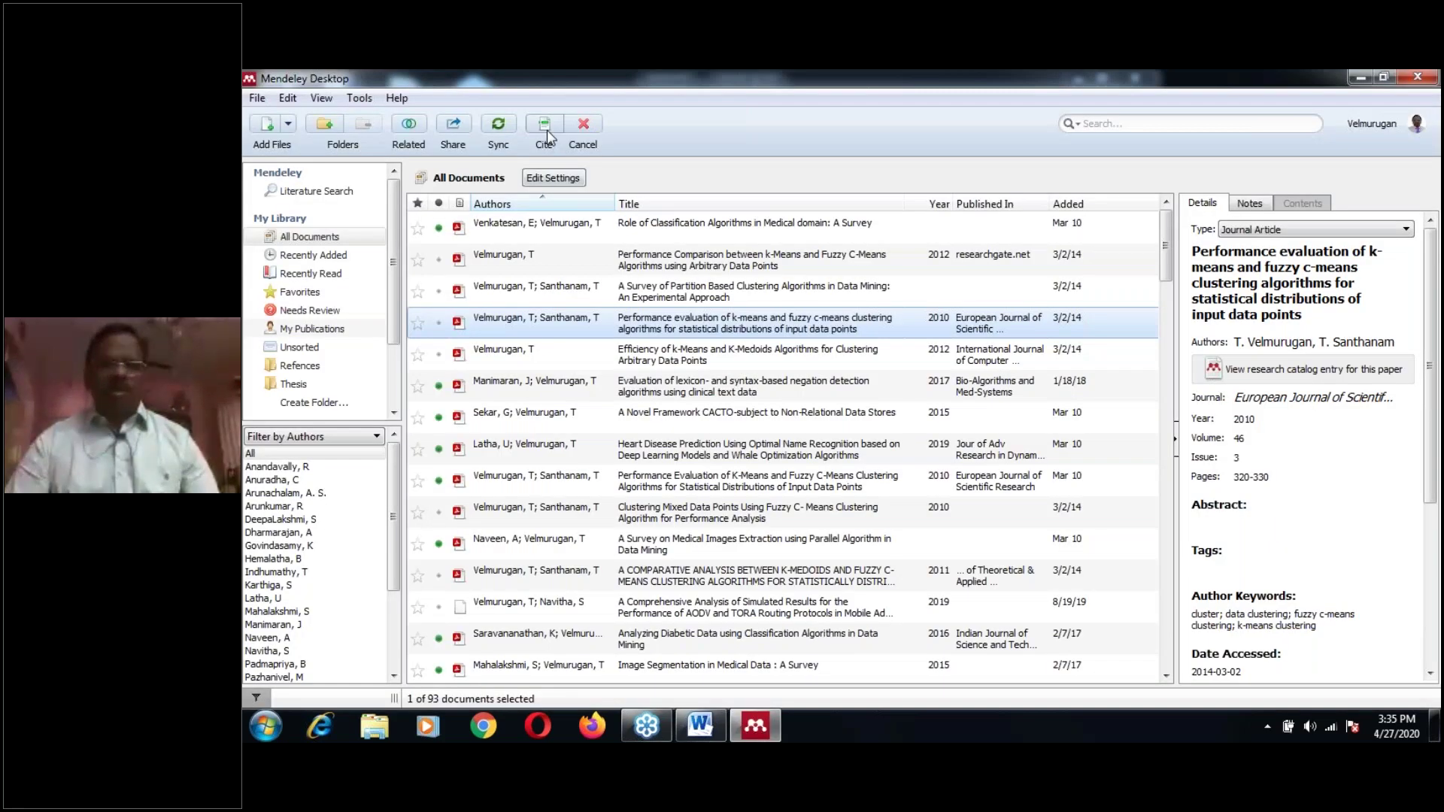
{"action": "left_click", "coordinate": [547, 130]}
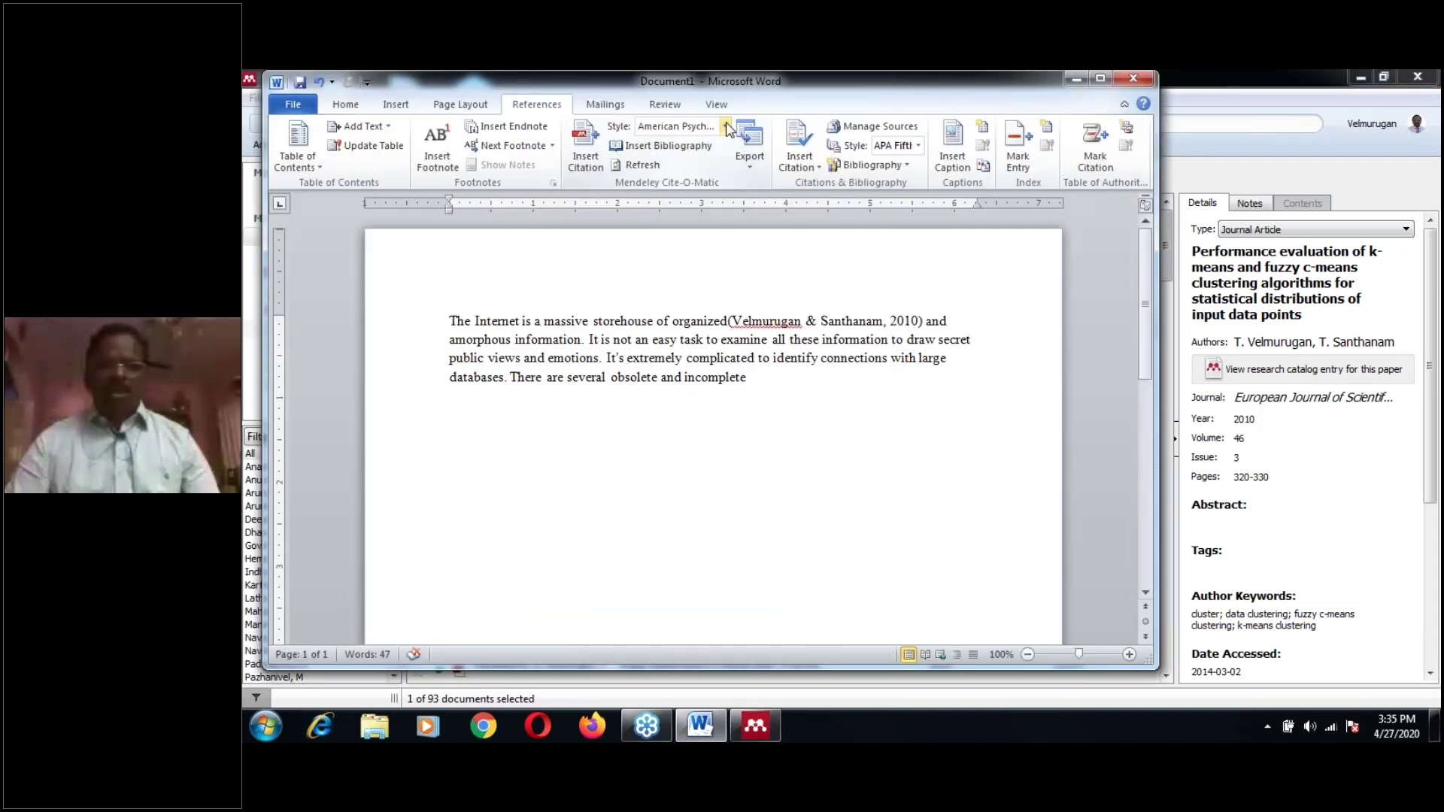
{"action": "left_click", "coordinate": [727, 129]}
{"action": "left_click", "coordinate": [763, 353]}
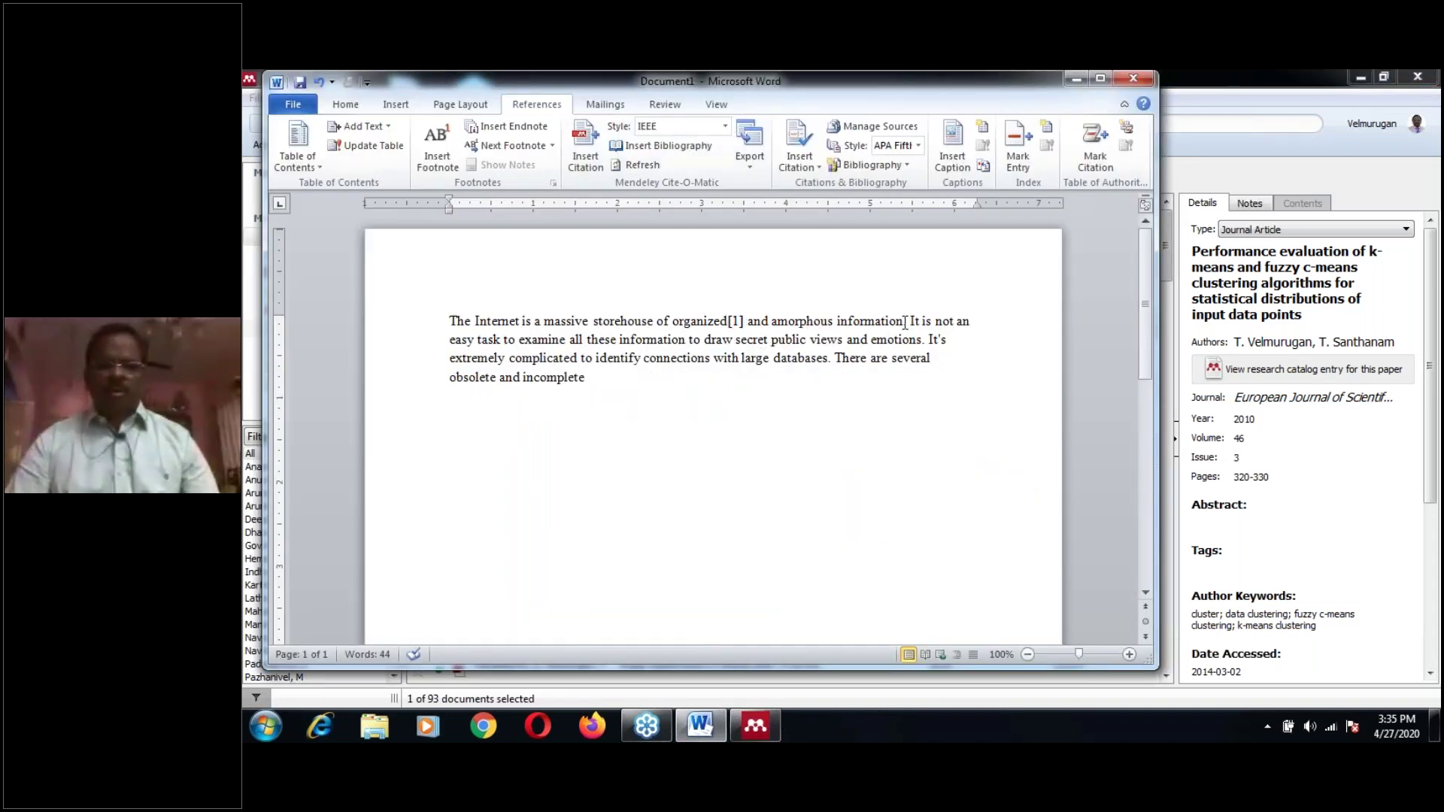
Cite the 2019 Heart Disease Prediction paper after "information" and the 2018 Analyzing student performance paper after "databases".
{"action": "left_click", "coordinate": [585, 145]}
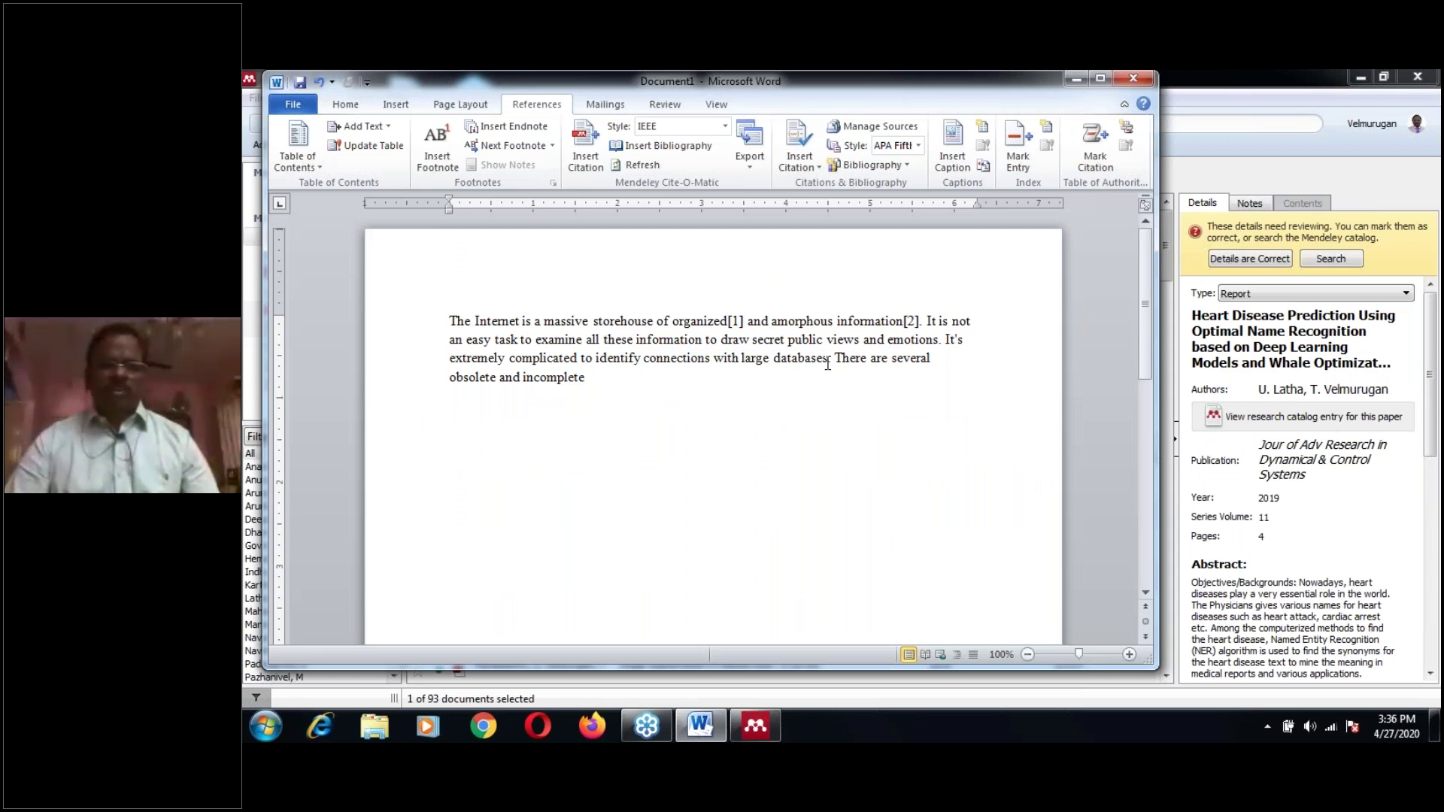
{"action": "key", "text": "alt+Tab"}
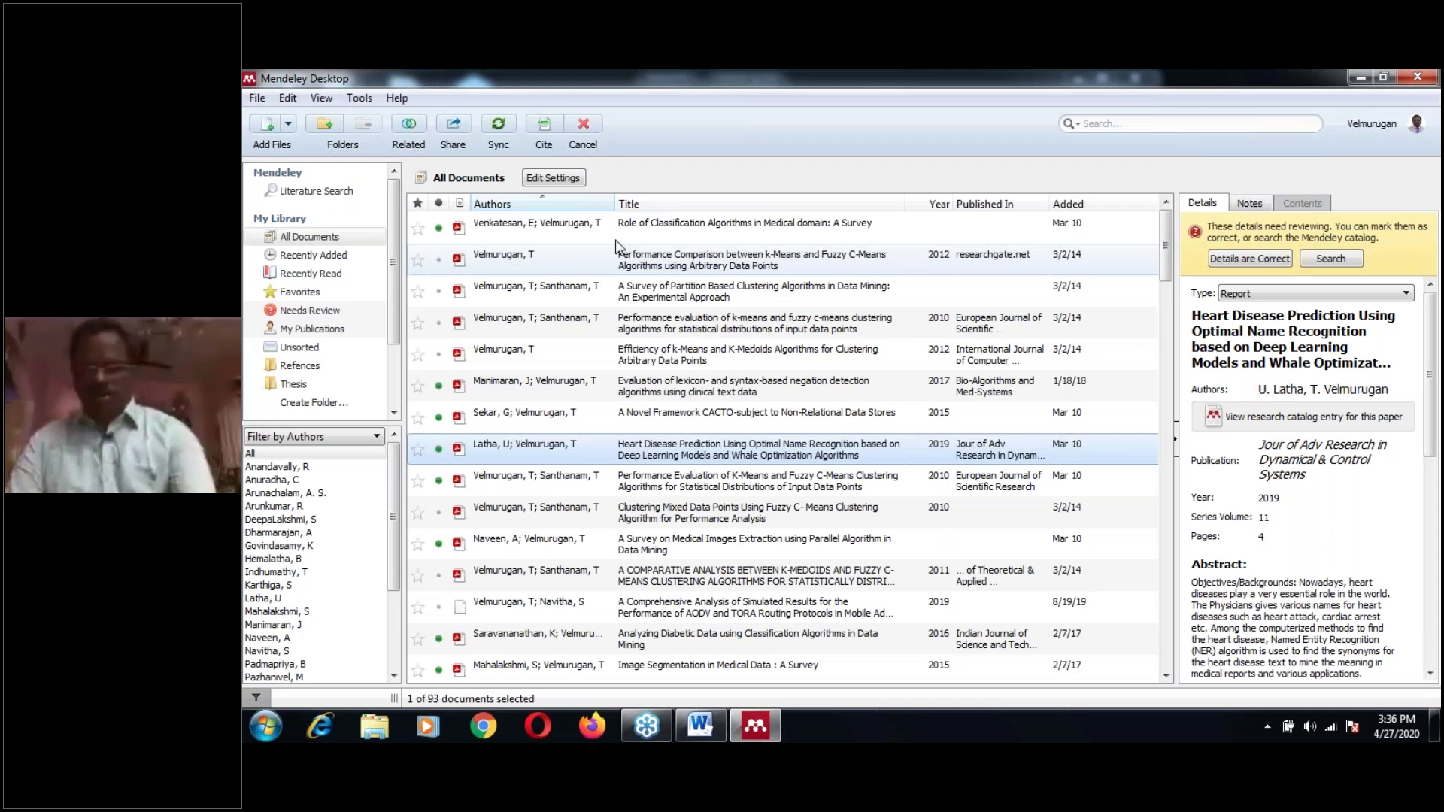
{"action": "key", "text": "alt+Tab"}
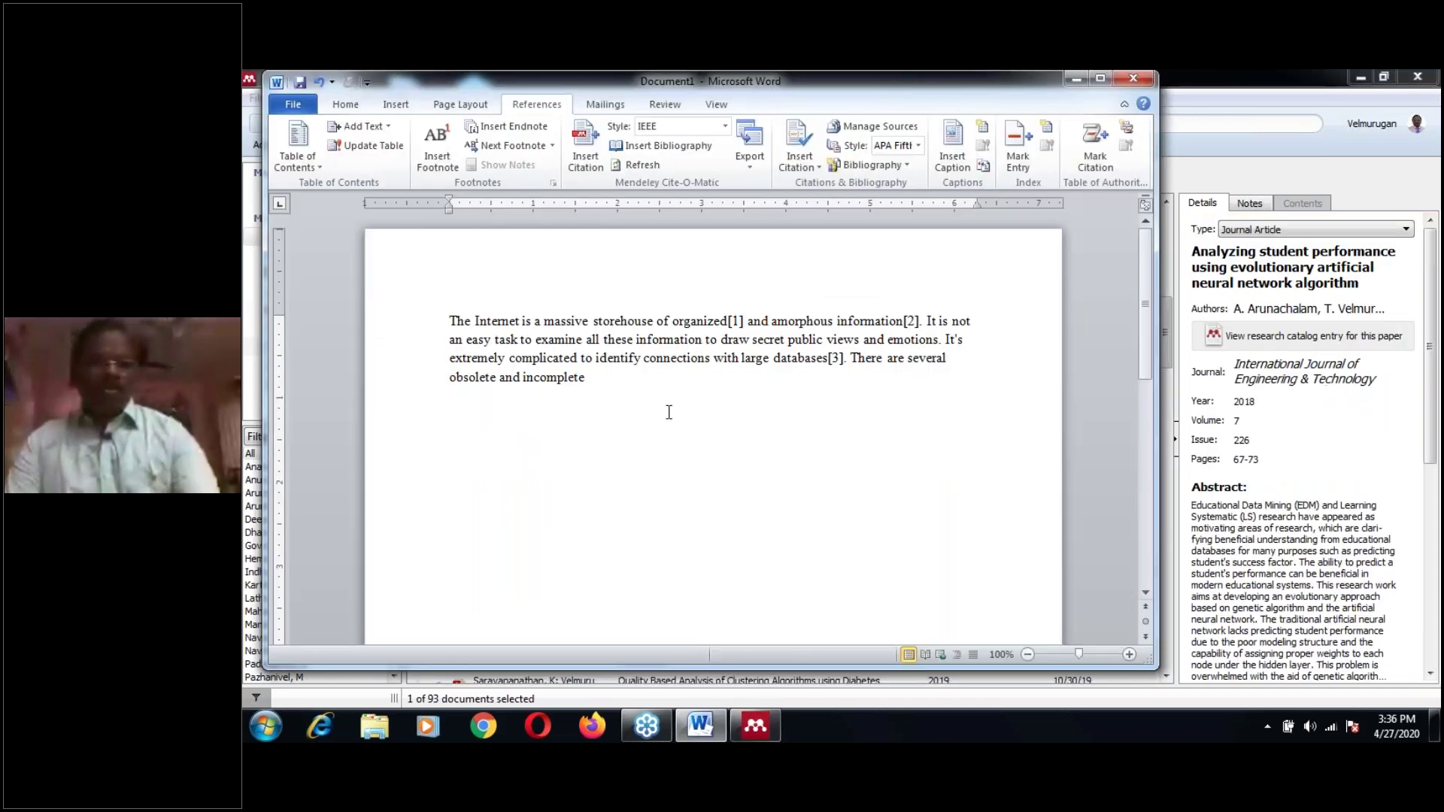
End the paragraph with a period and insert the Mendeley bibliography on a new line below it.
{"action": "type", "text": "."}
{"action": "key", "text": "Return"}
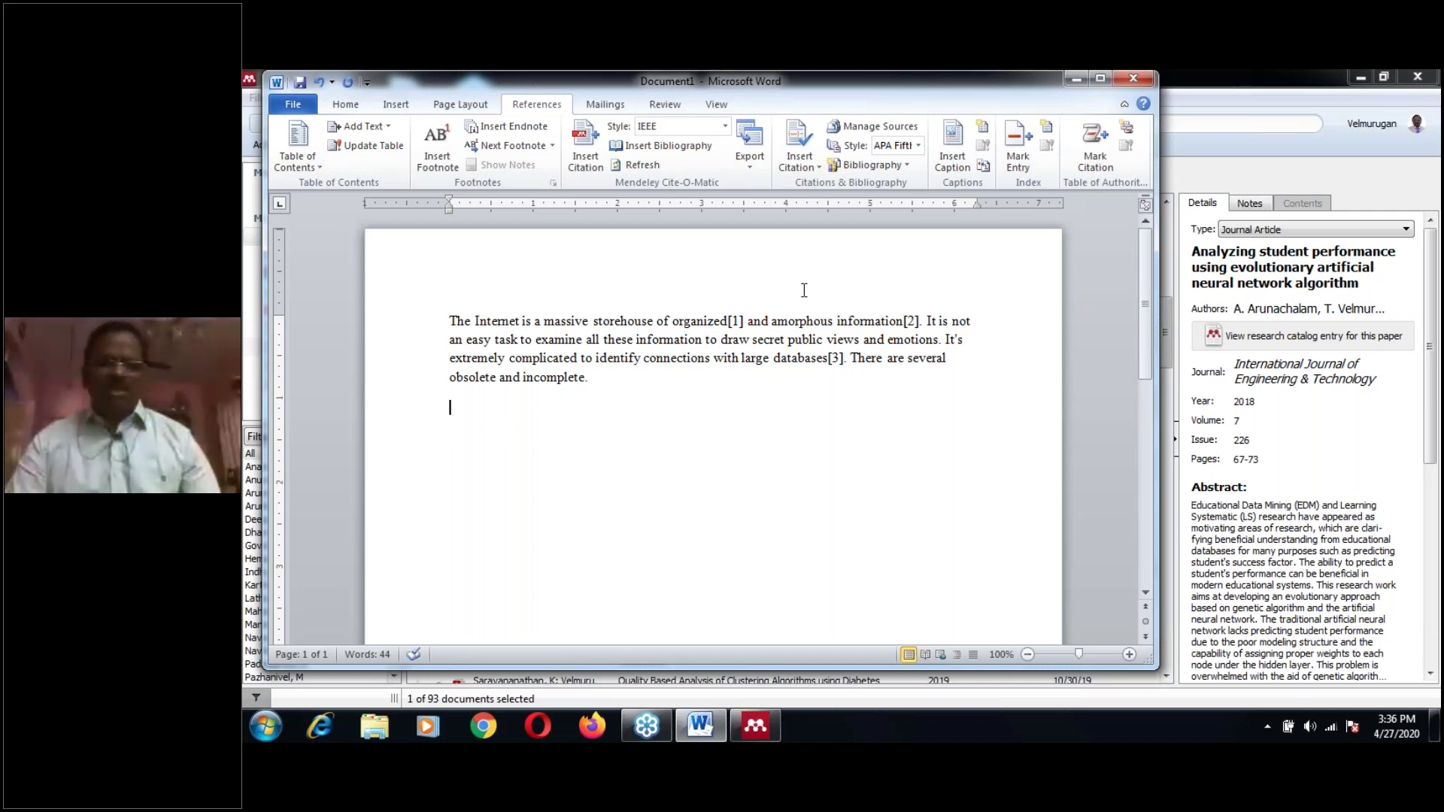
{"action": "left_click", "coordinate": [676, 150]}
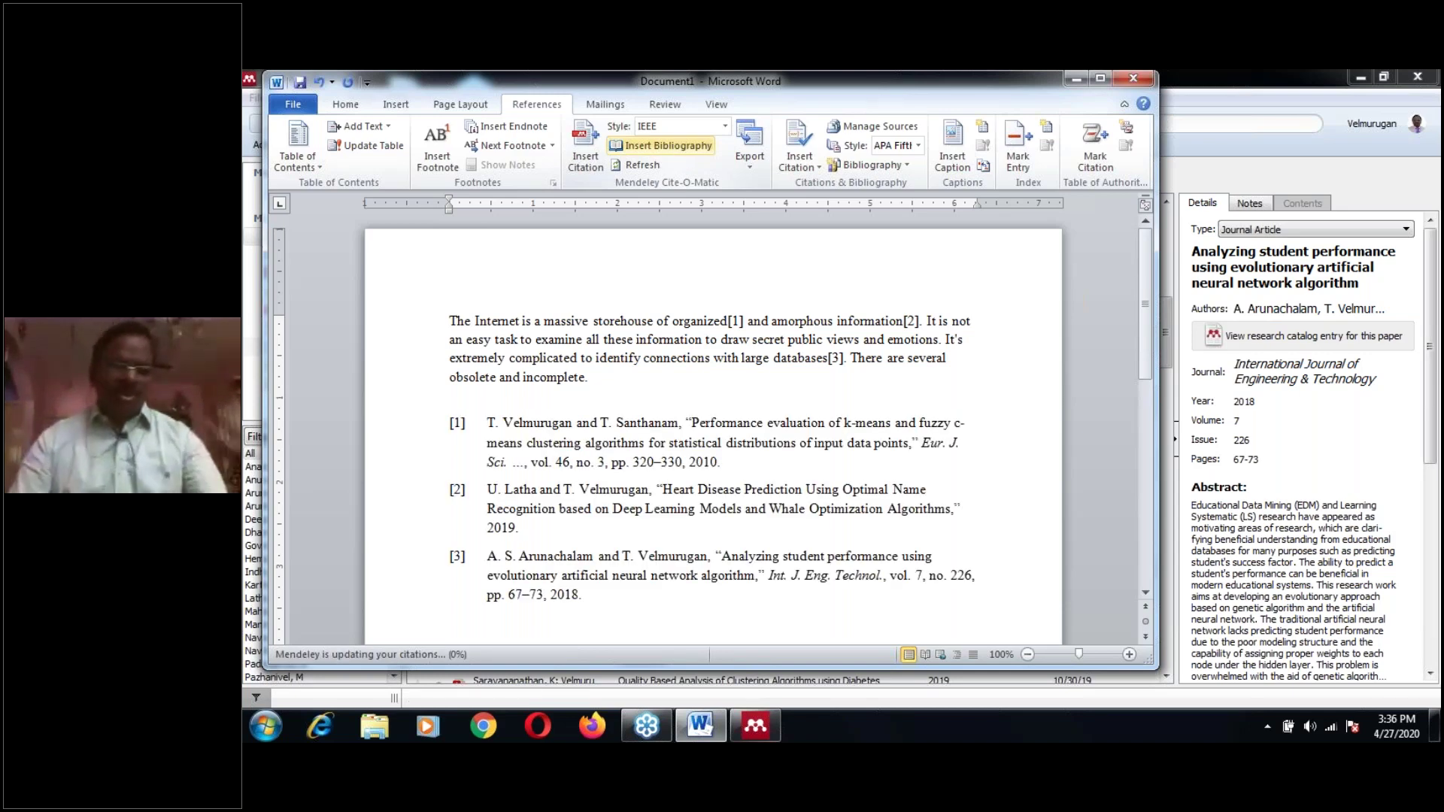
Insert the bibliography a second time and delete the duplicate reference list.
{"action": "left_click", "coordinate": [662, 146]}
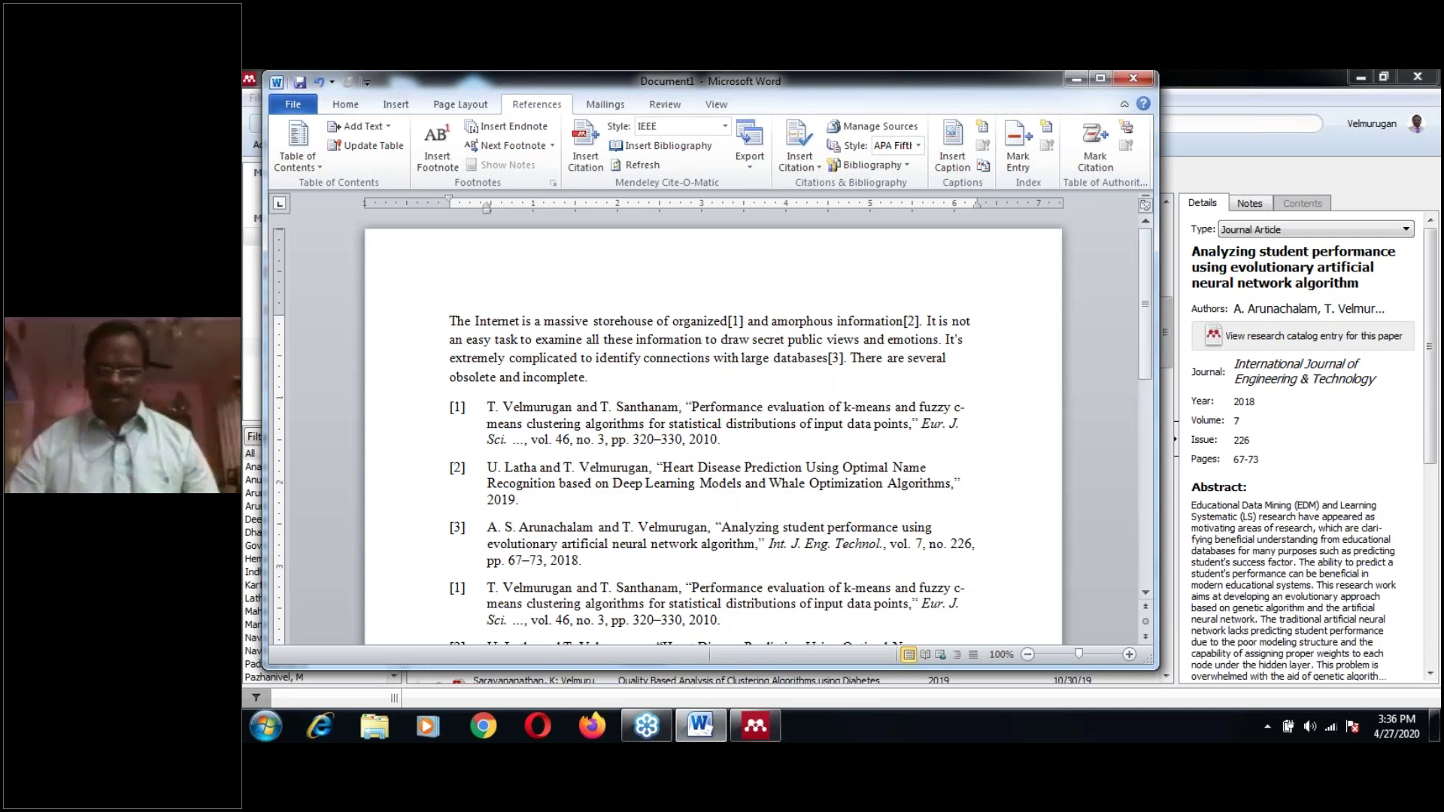
{"action": "scroll", "coordinate": [459, 416], "scroll_direction": "down", "scroll_amount": 4}
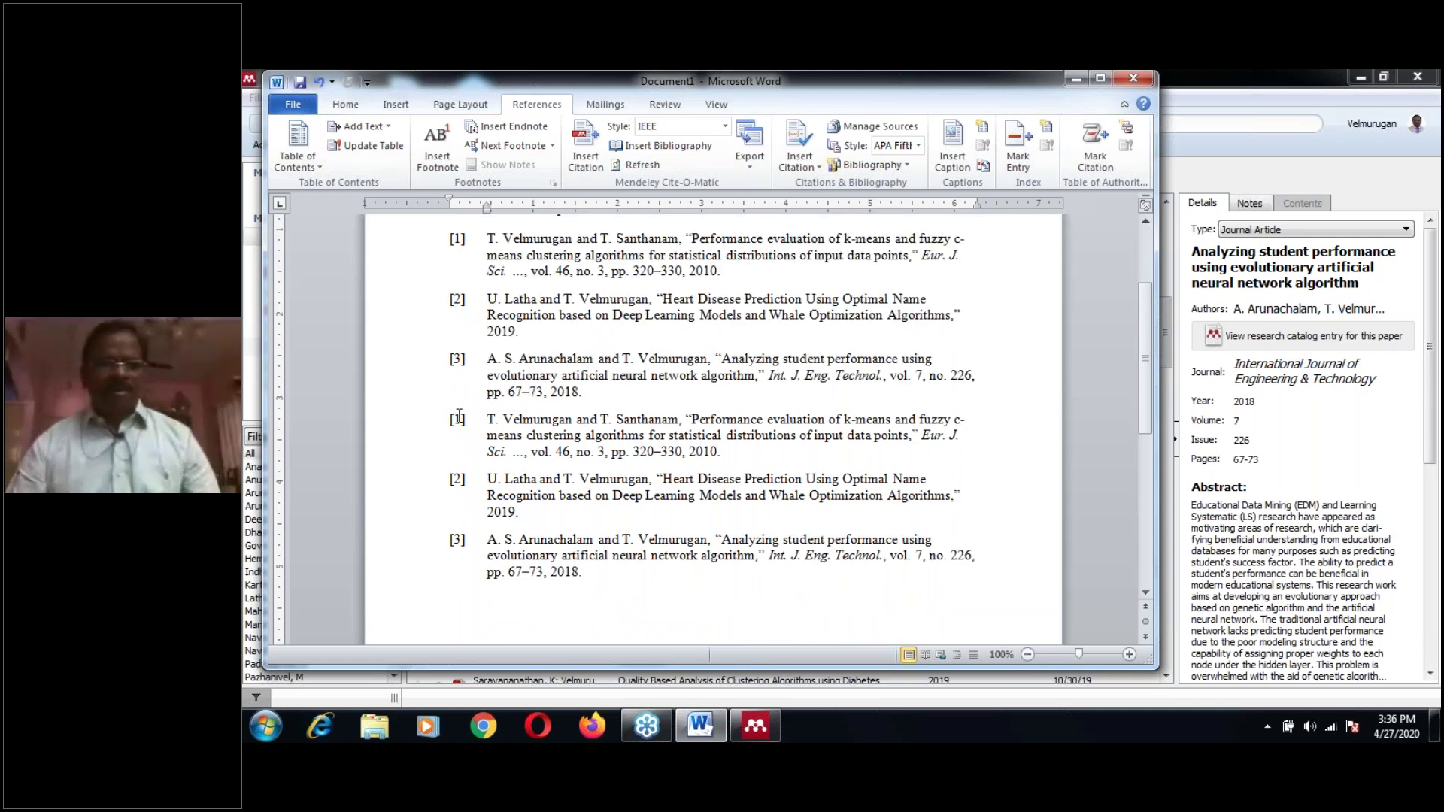
{"action": "left_click_drag", "start_coordinate": [458, 418], "coordinate": [719, 579]}
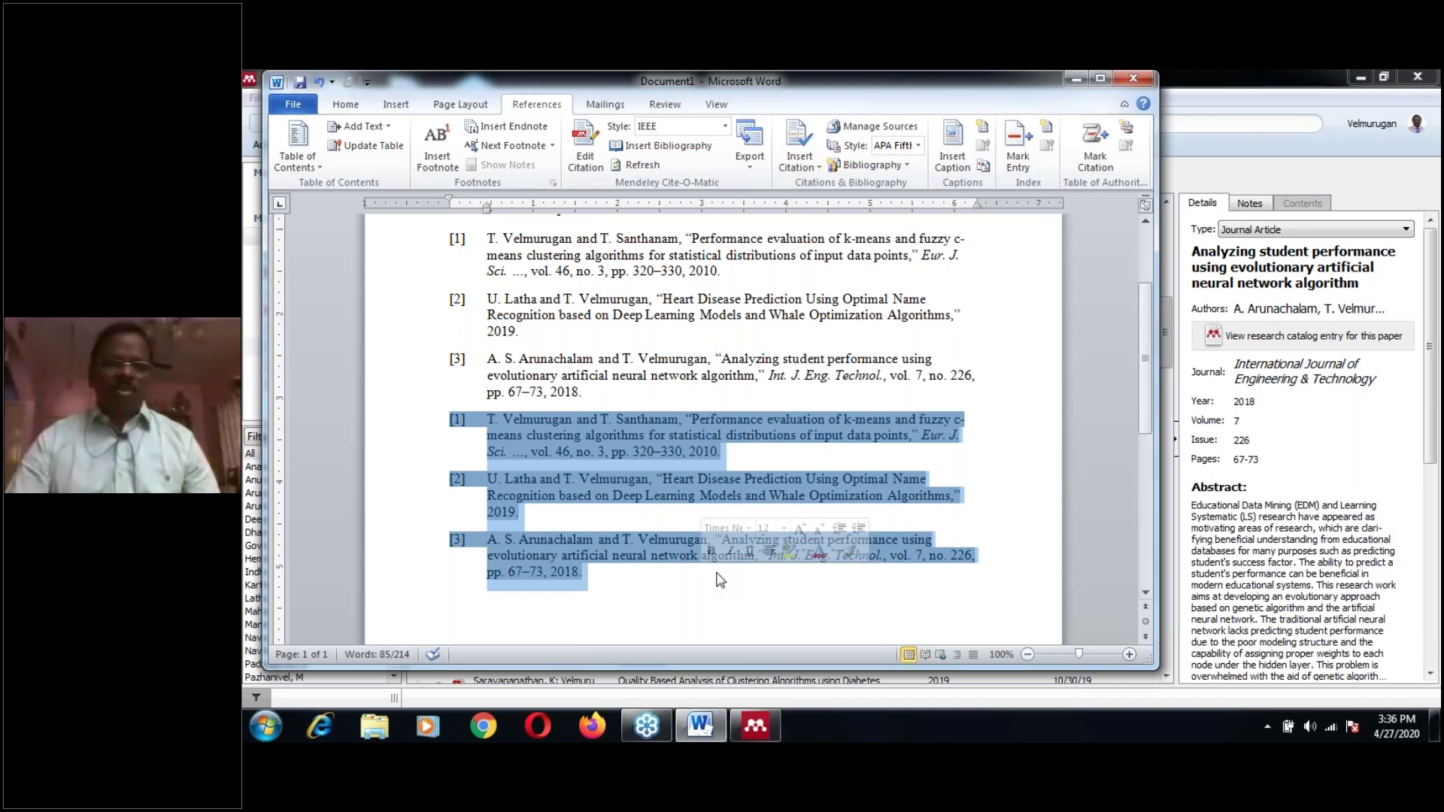
{"action": "key", "text": "Delete"}
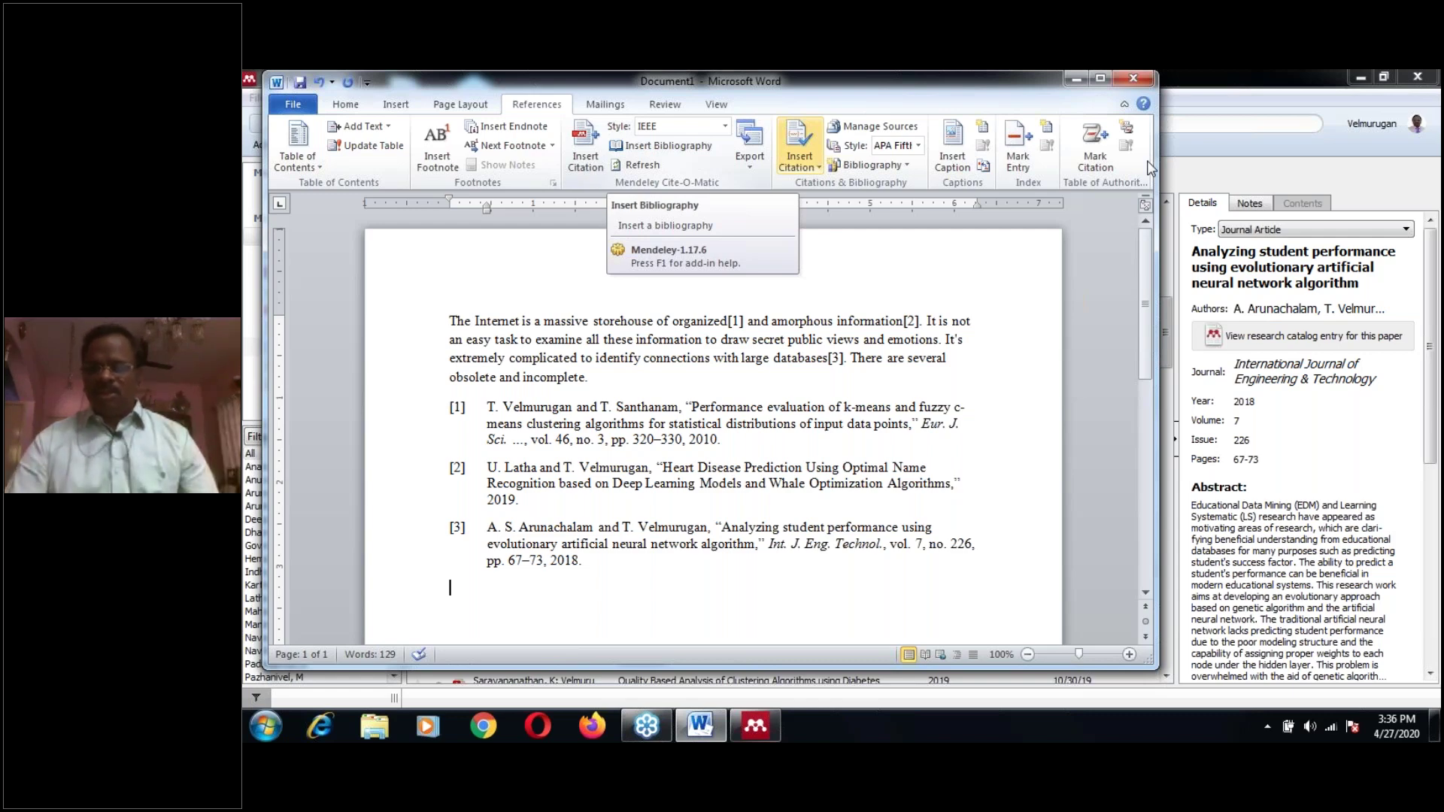
Check the cited student performance paper in the Mendeley library and review the available citation styles in Word.
{"action": "left_click", "coordinate": [1292, 367]}
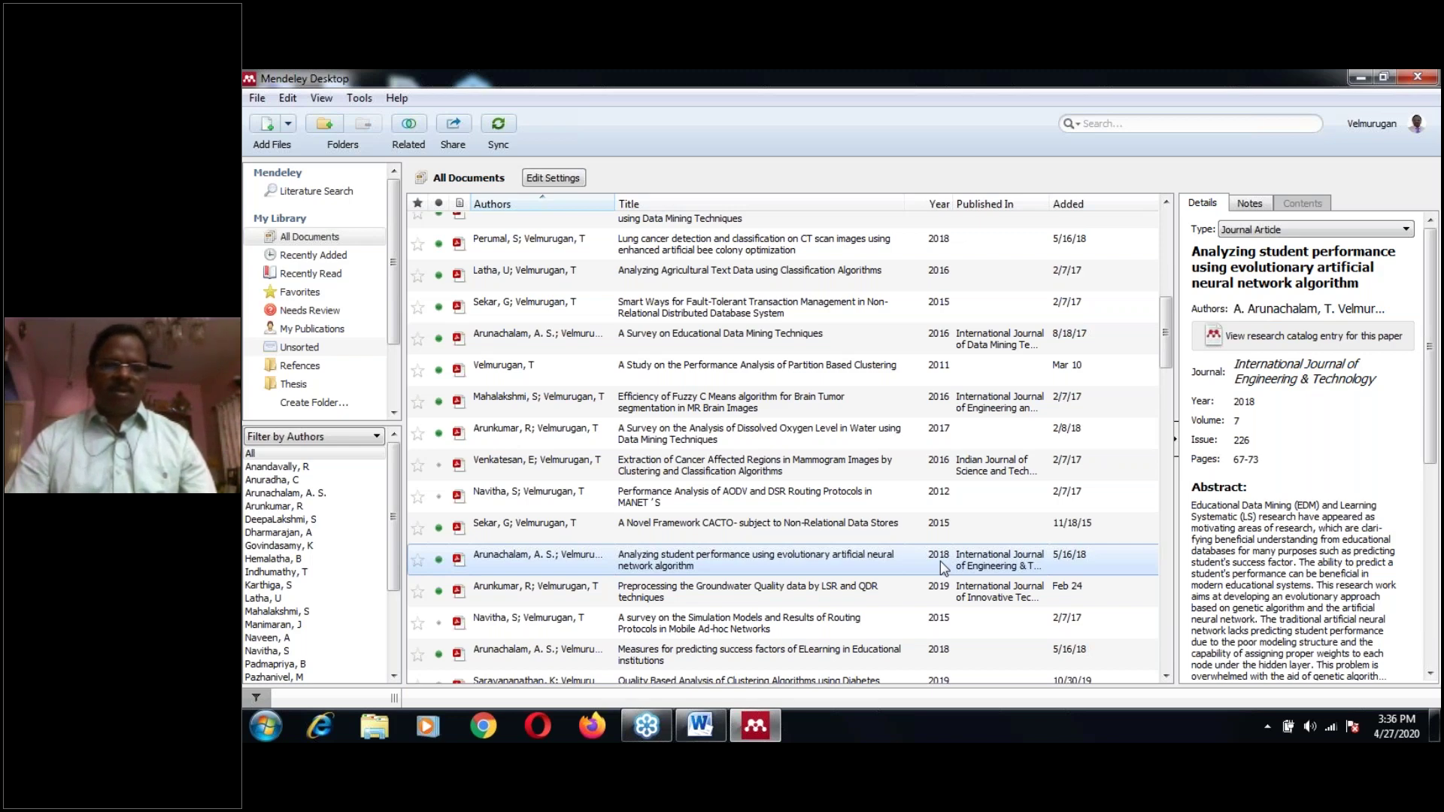
{"action": "key", "text": "alt+Tab"}
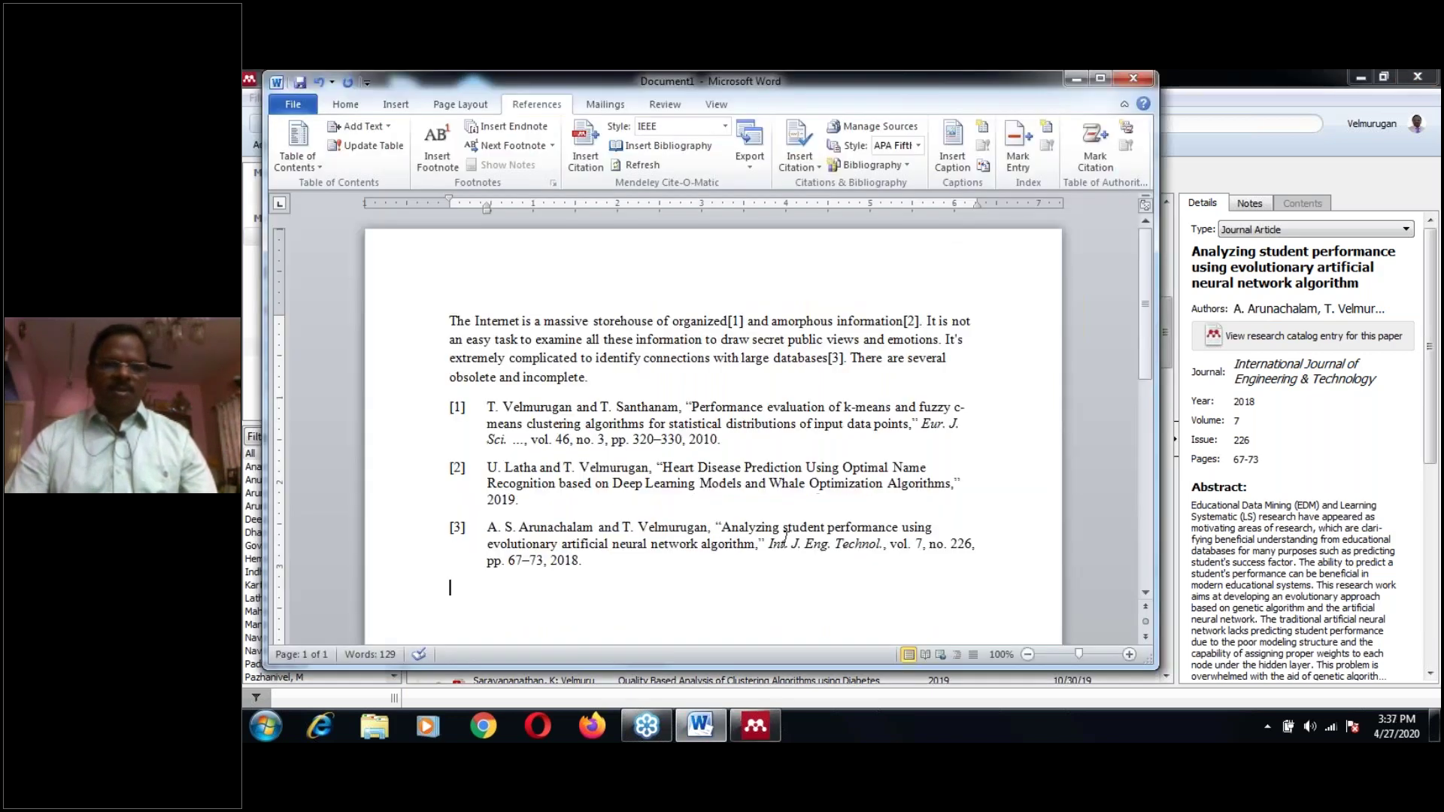
{"action": "left_click", "coordinate": [726, 129]}
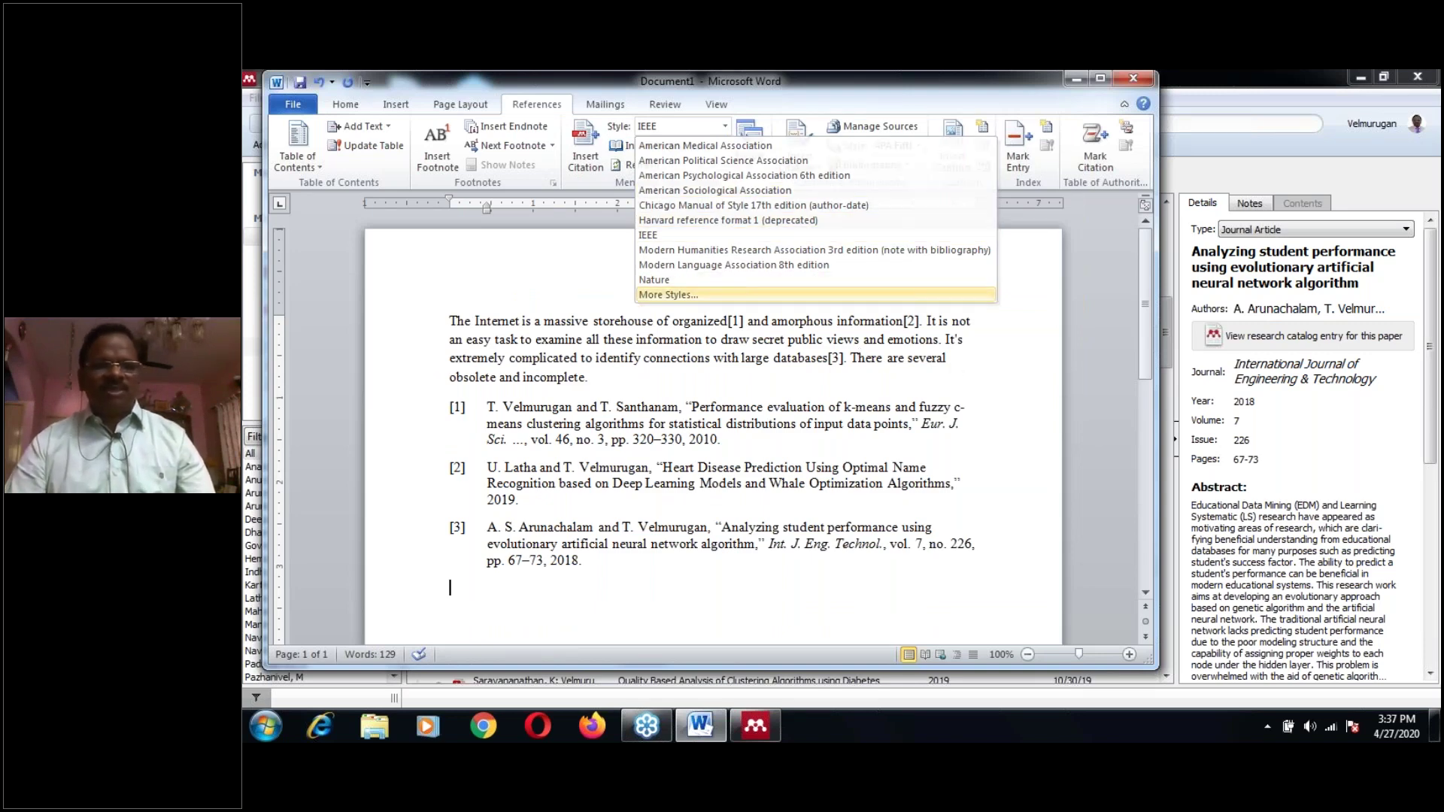
{"action": "key", "text": "Return"}
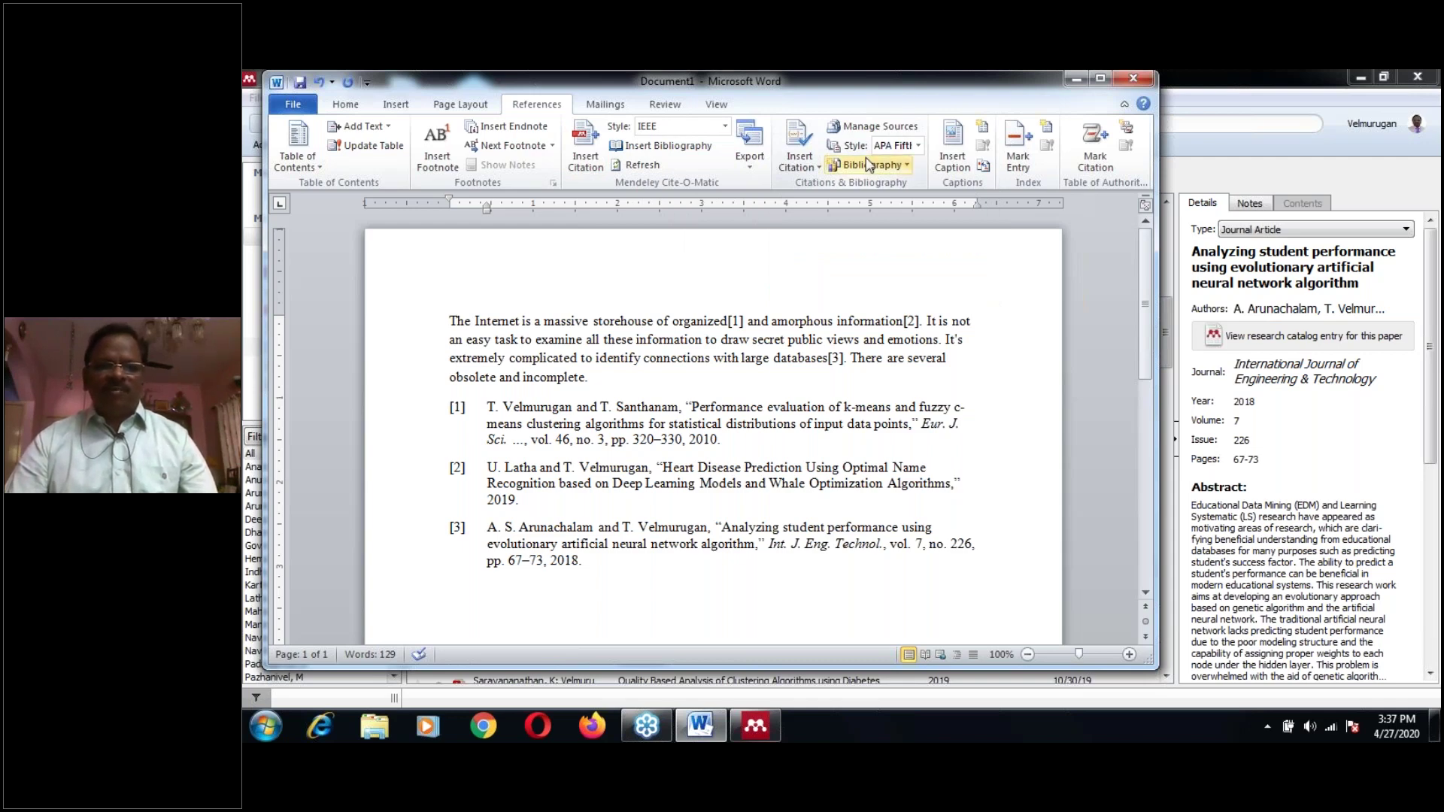
Review the new citation source form with the Book type, cancel it, and minimize Word to return to Mendeley.
{"action": "left_click", "coordinate": [798, 158]}
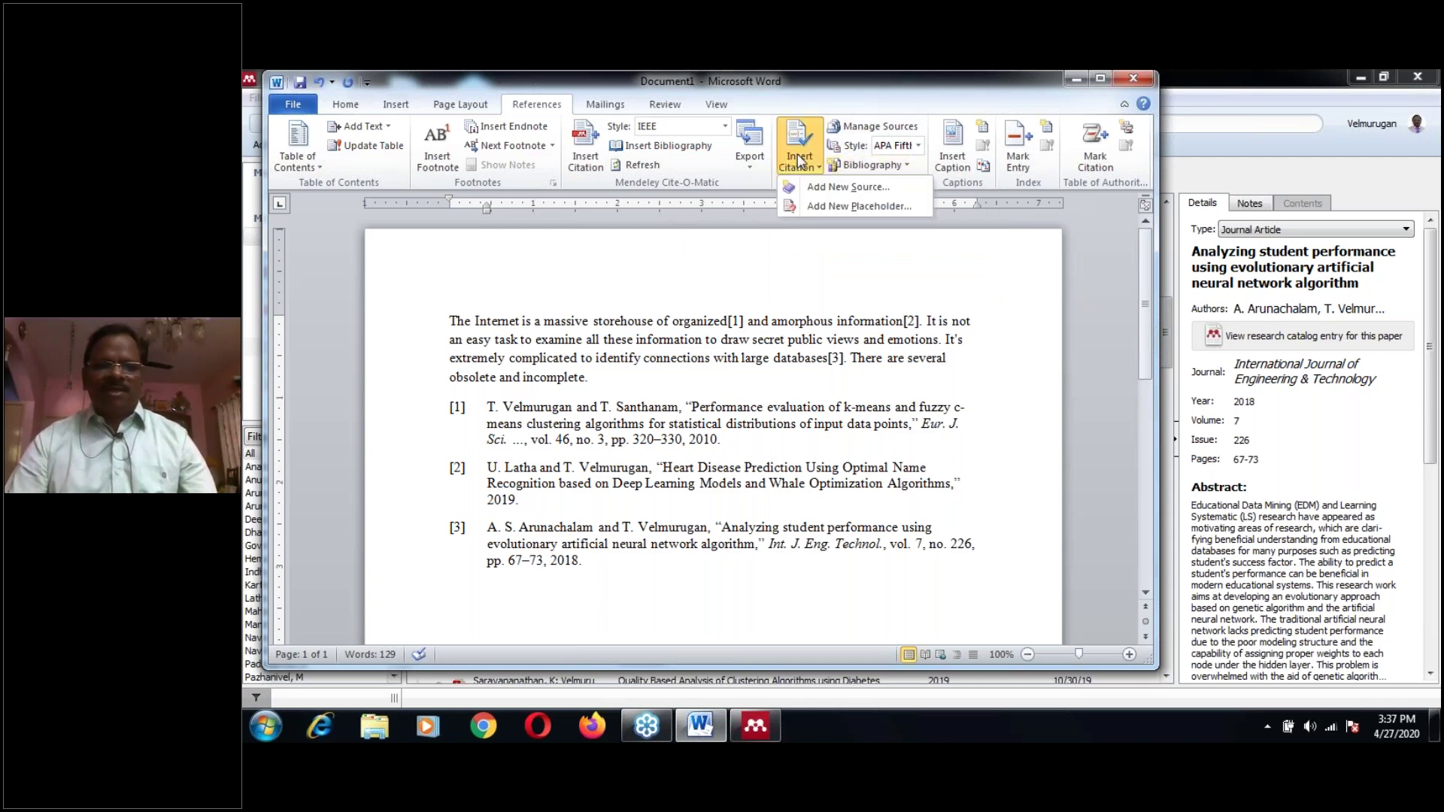
{"action": "left_click", "coordinate": [825, 188]}
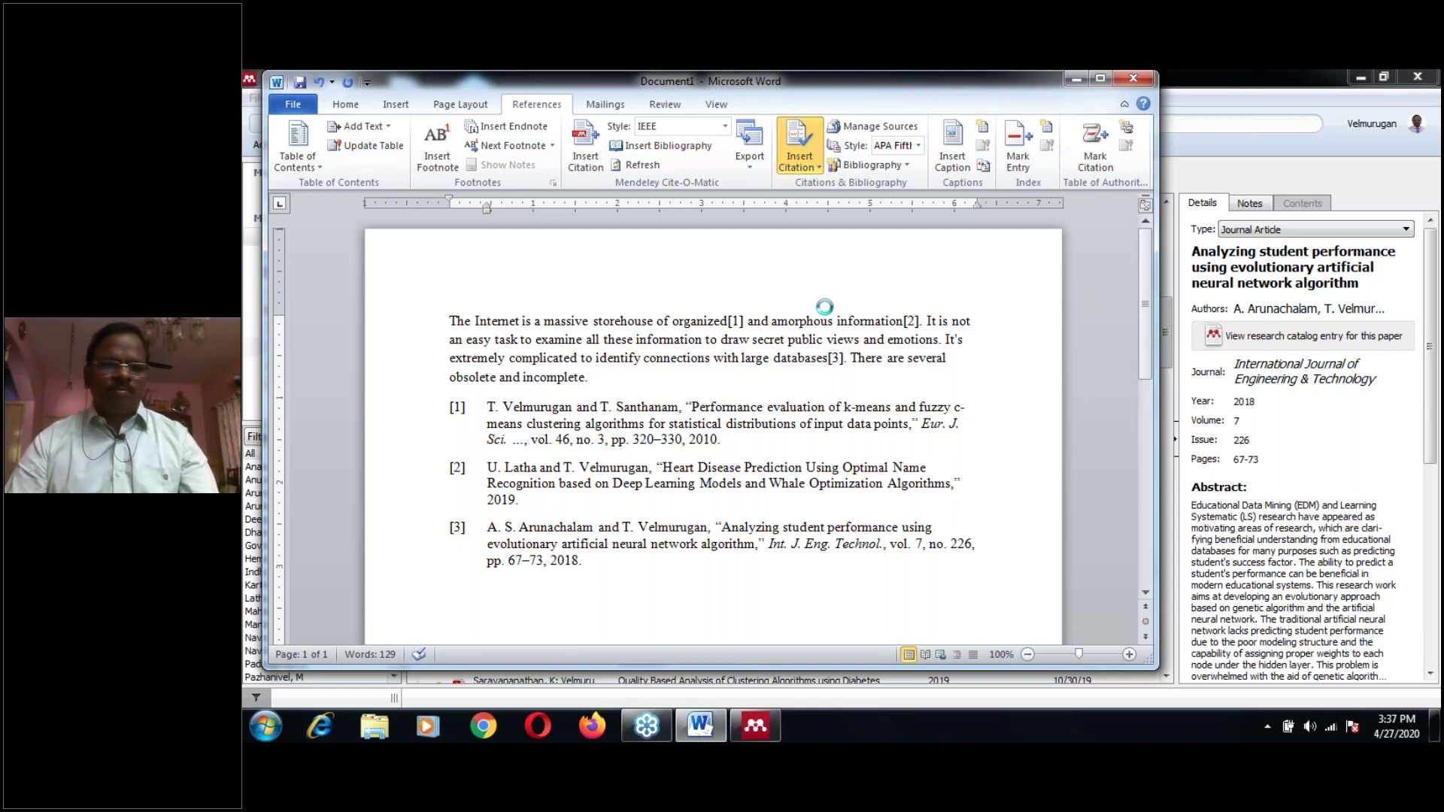
{"action": "left_click", "coordinate": [722, 270]}
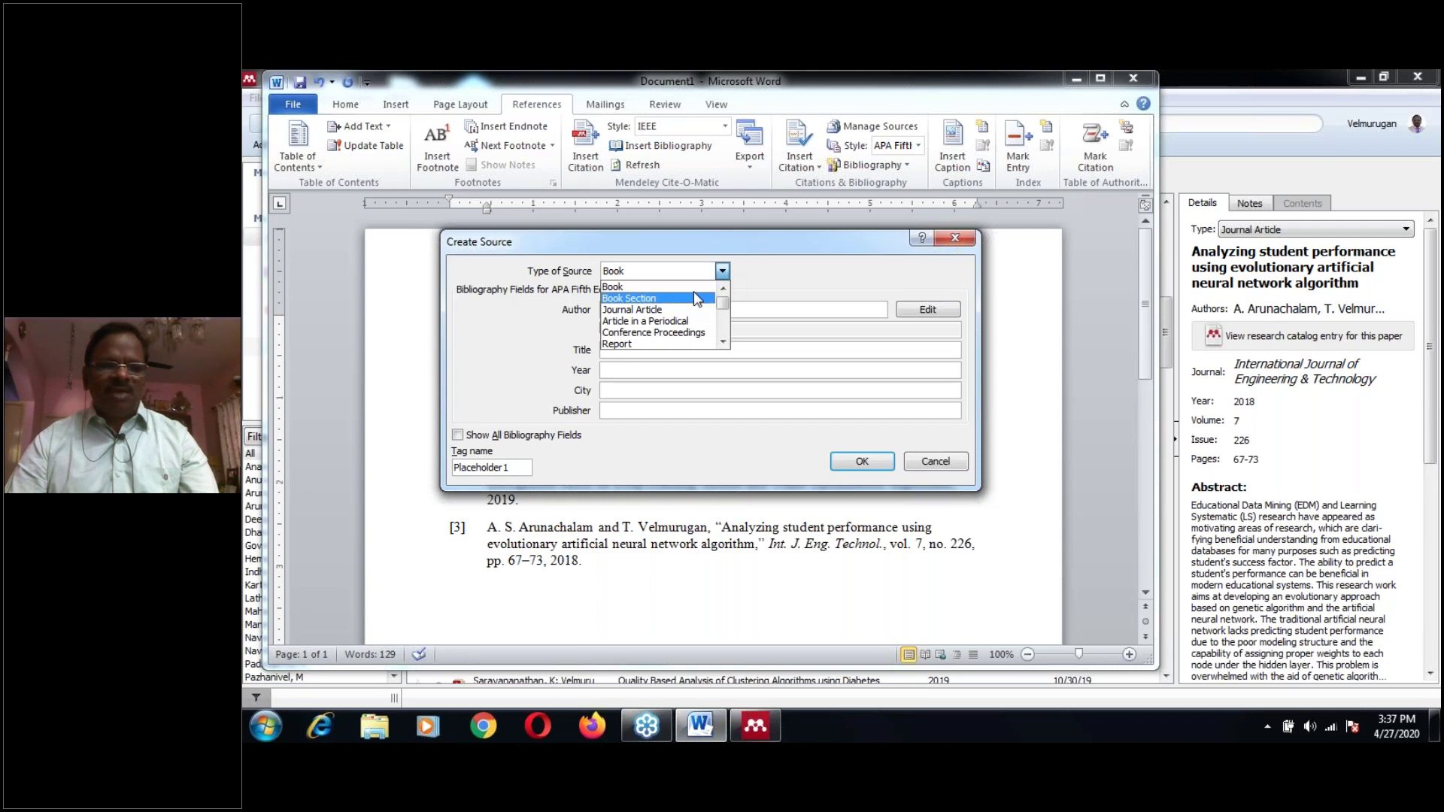
{"action": "left_click", "coordinate": [688, 286]}
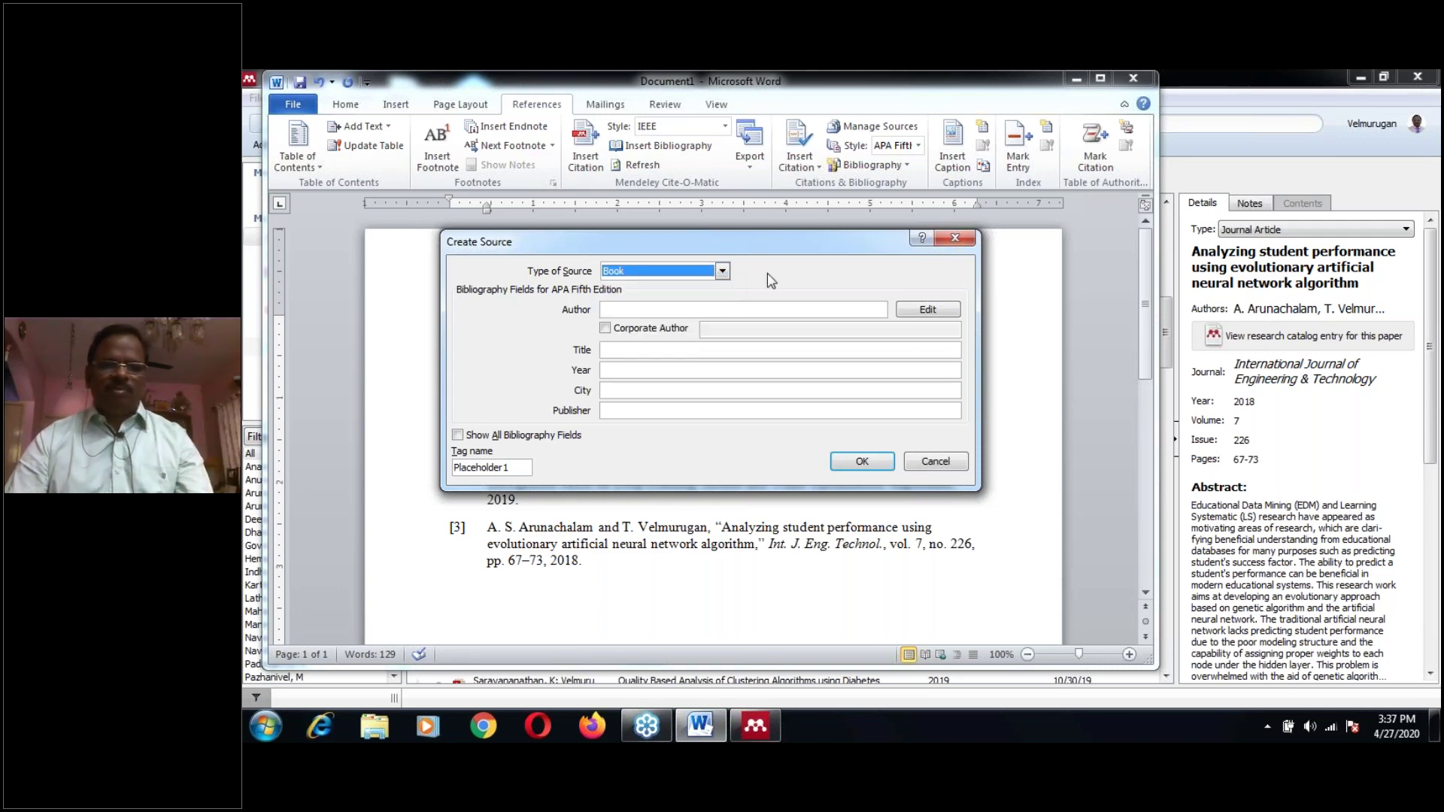
{"action": "left_click", "coordinate": [928, 465]}
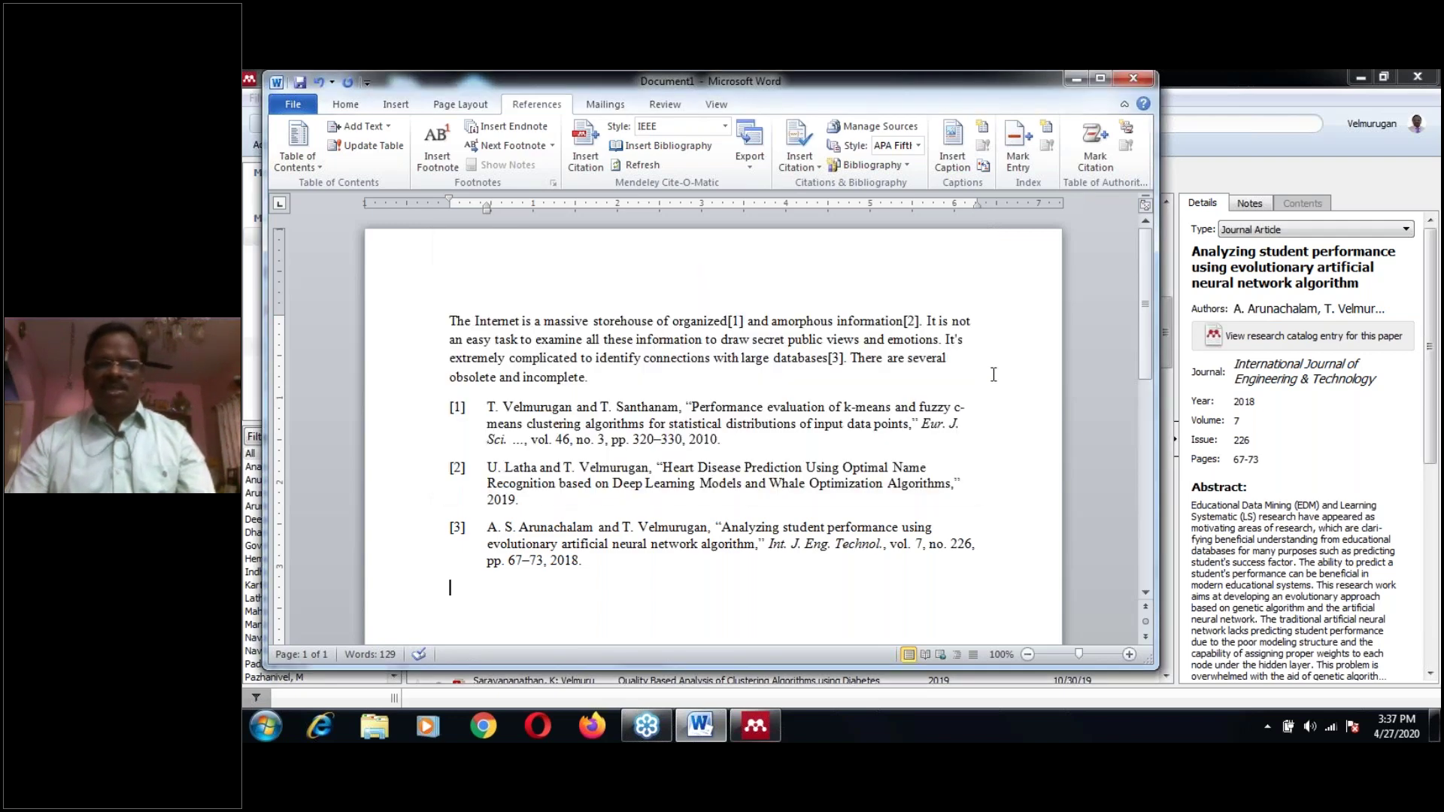
{"action": "left_click", "coordinate": [1077, 78]}
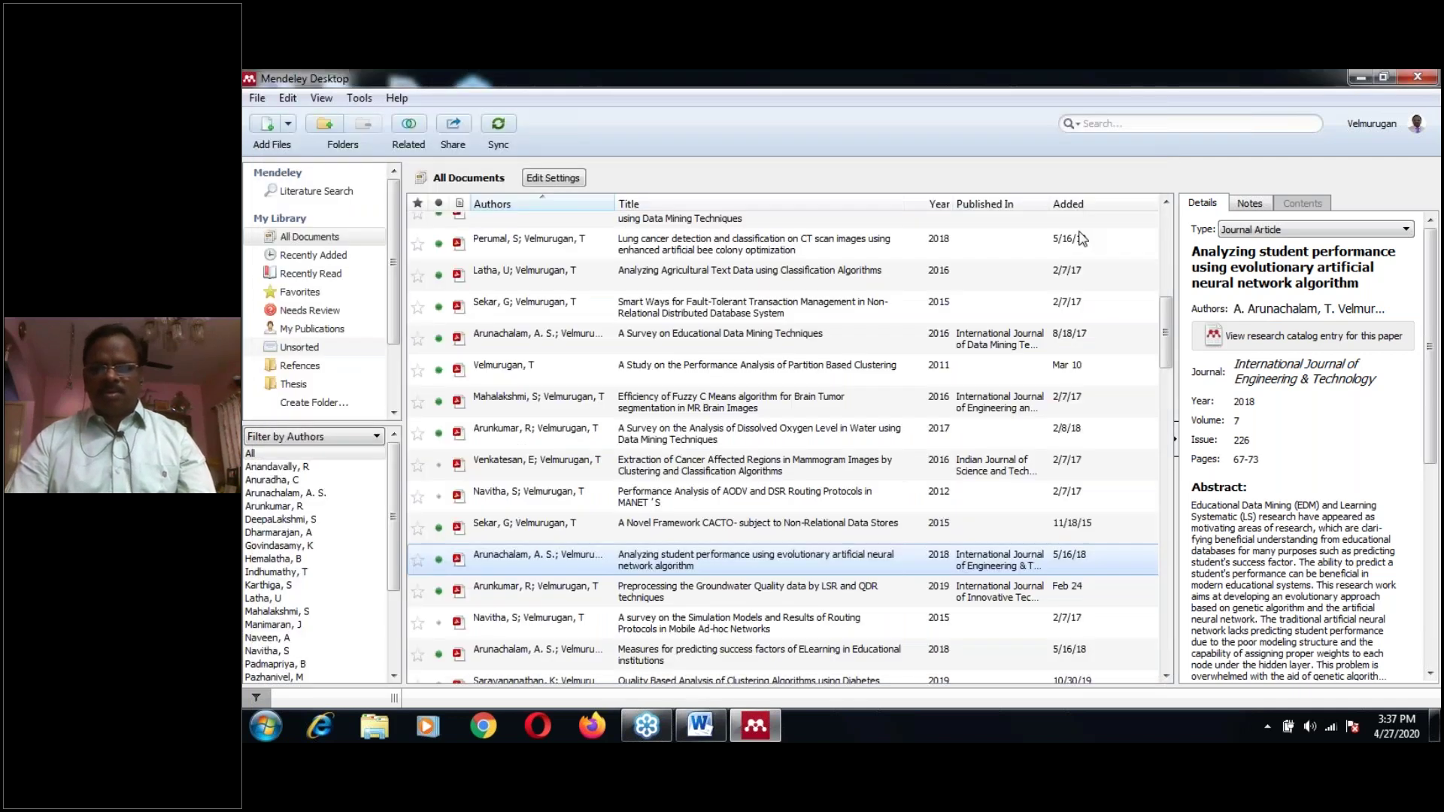